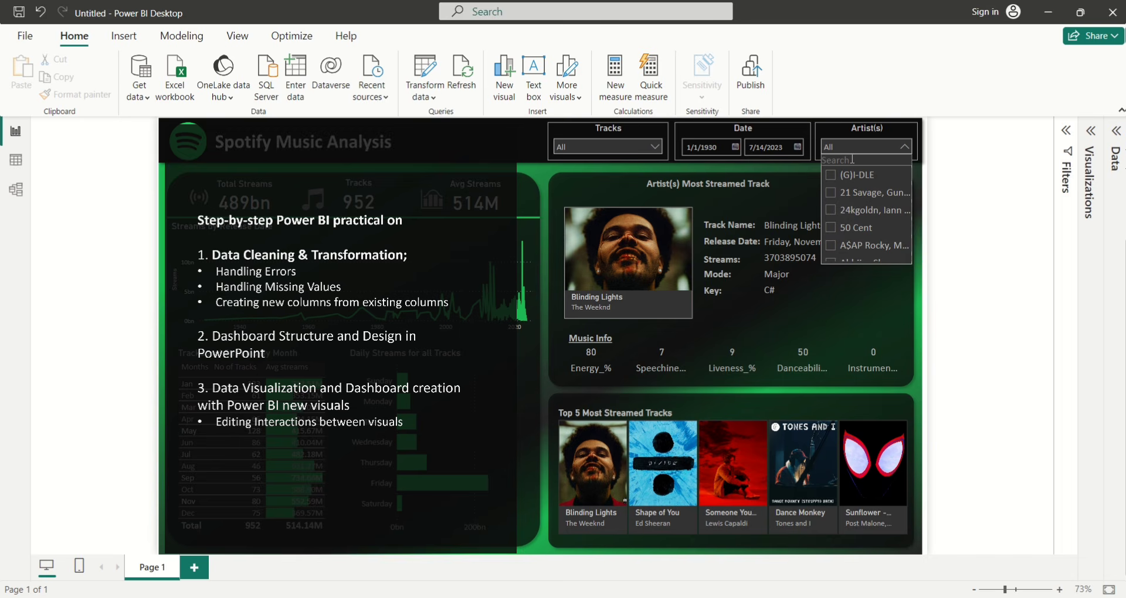
Filter the Artist(s) slicer to Ed Sheeran, then remove the filter and clear the search text
{"action": "type", "text": "Ed sheeran"}
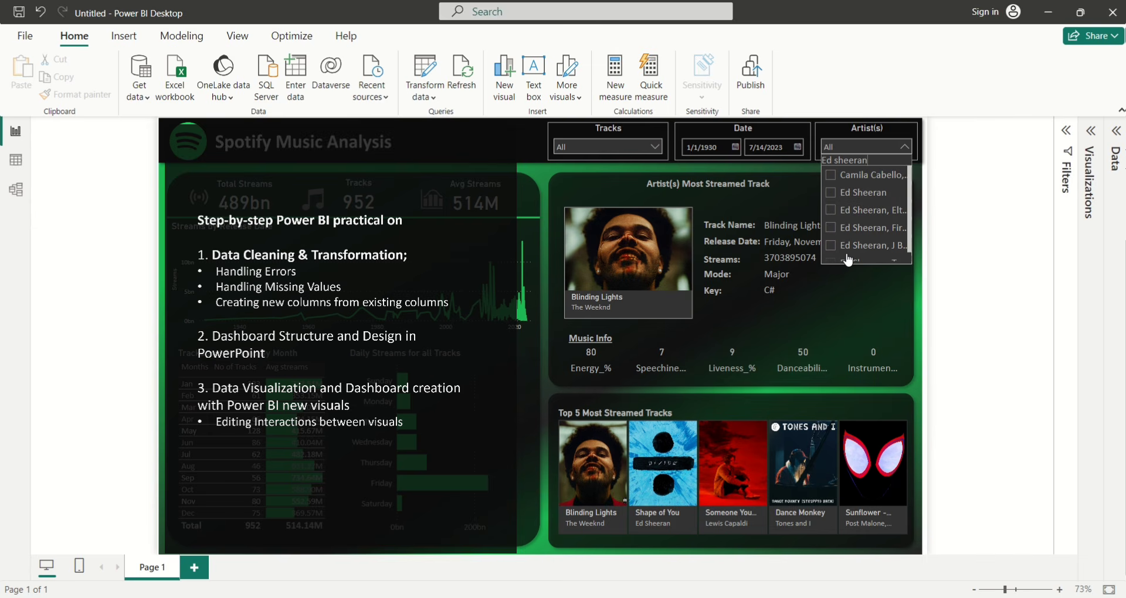
{"action": "left_click", "coordinate": [831, 196]}
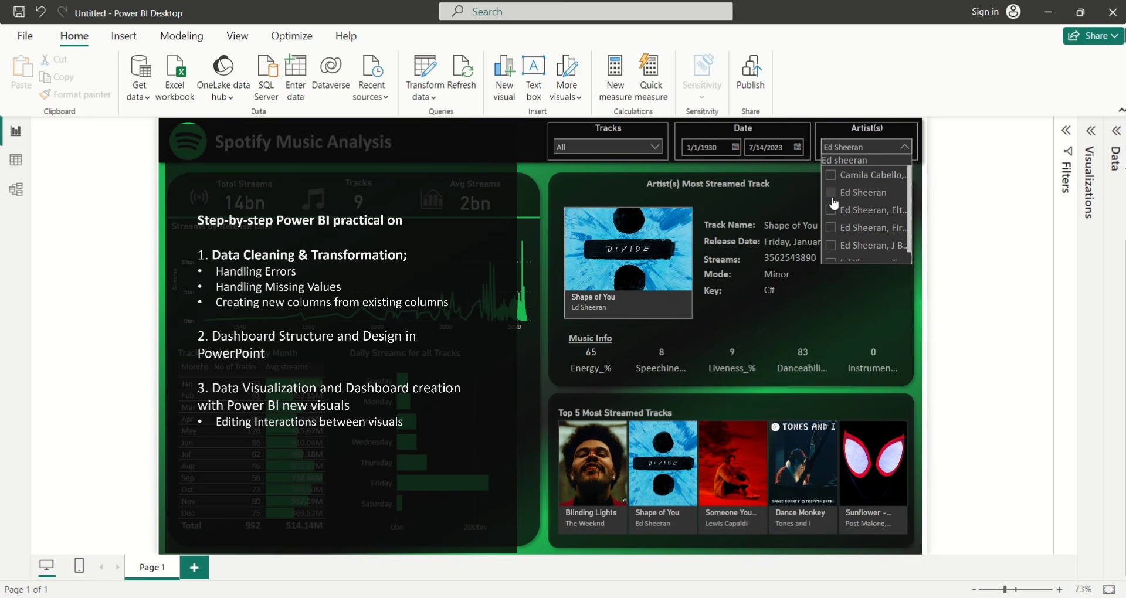
{"action": "left_click", "coordinate": [832, 193]}
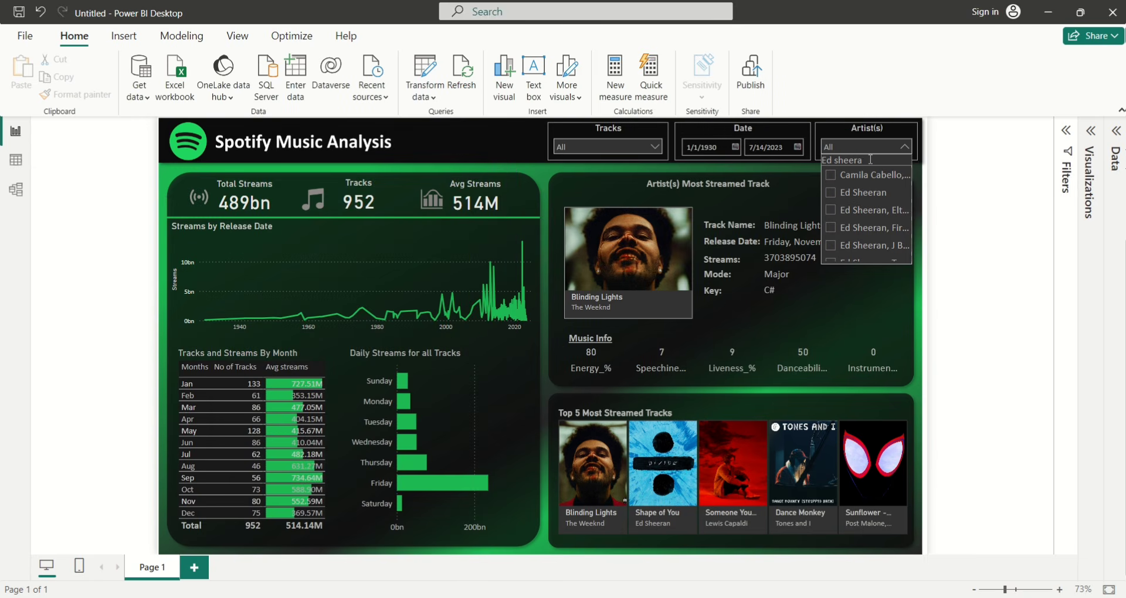
{"action": "key", "text": "BackSpace"}
{"action": "key", "text": "BackSpace"}
{"action": "key", "text": "BackSpace"}
{"action": "key", "text": "BackSpace"}
{"action": "key", "text": "BackSpace"}
{"action": "key", "text": "BackSpace"}
{"action": "key", "text": "BackSpace"}
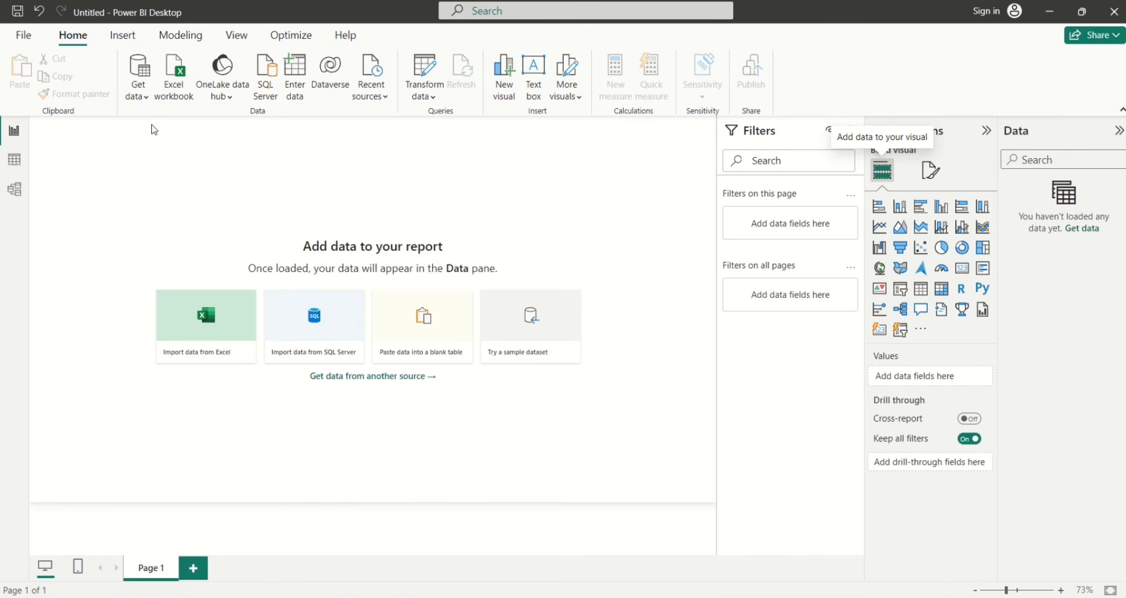
Open the Spotify Most Streamed Songs 2023 Dataset Excel workbook through Get data
{"action": "left_click", "coordinate": [143, 100]}
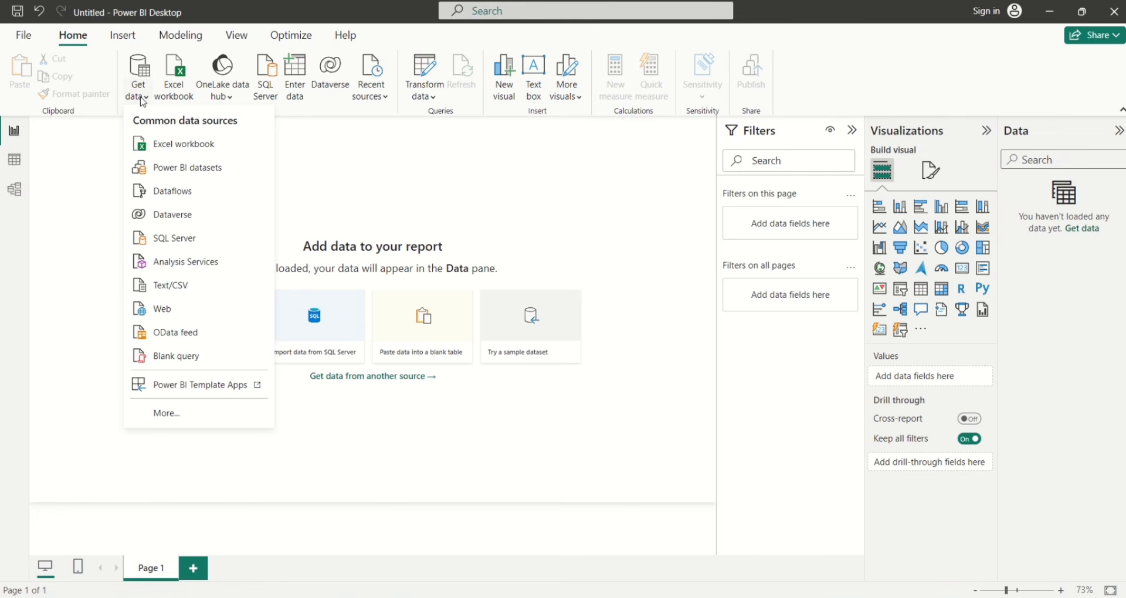
{"action": "left_click", "coordinate": [162, 144]}
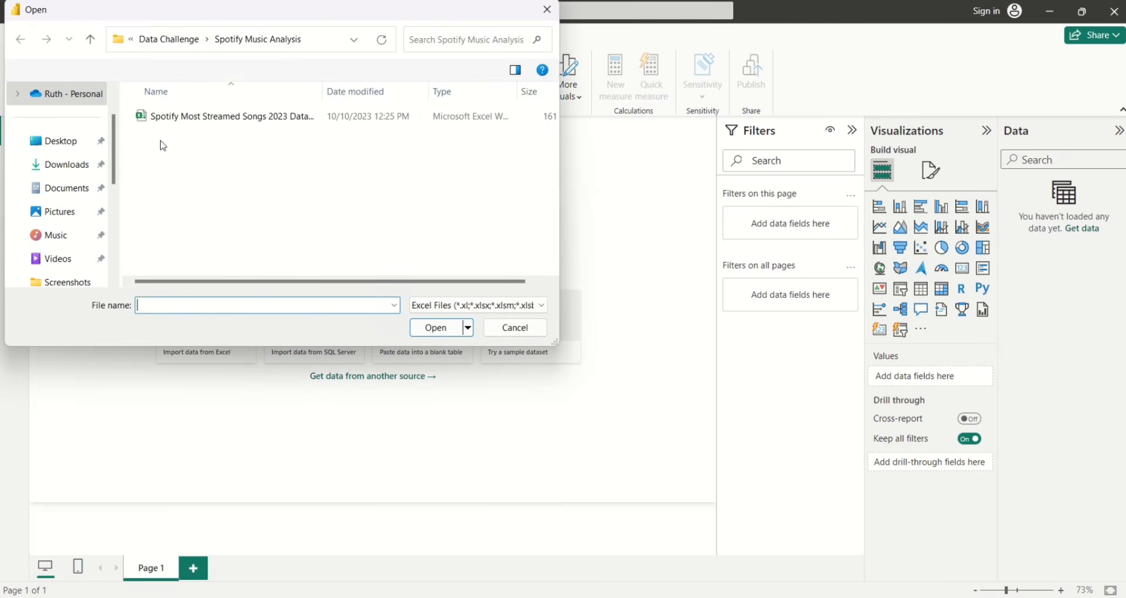
{"action": "left_click", "coordinate": [187, 121]}
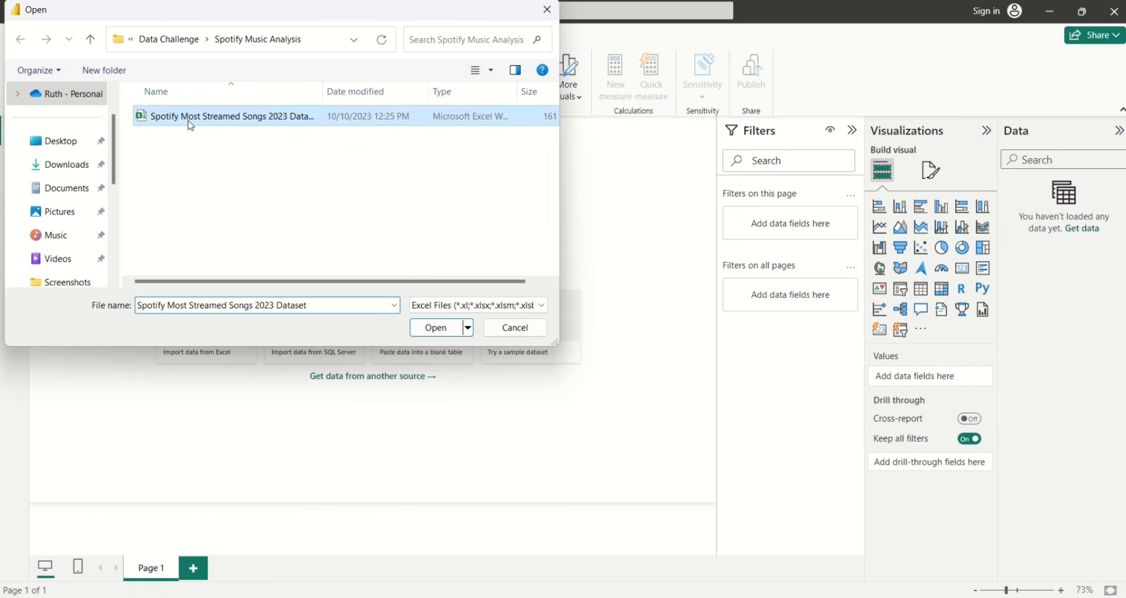
{"action": "left_click", "coordinate": [429, 327]}
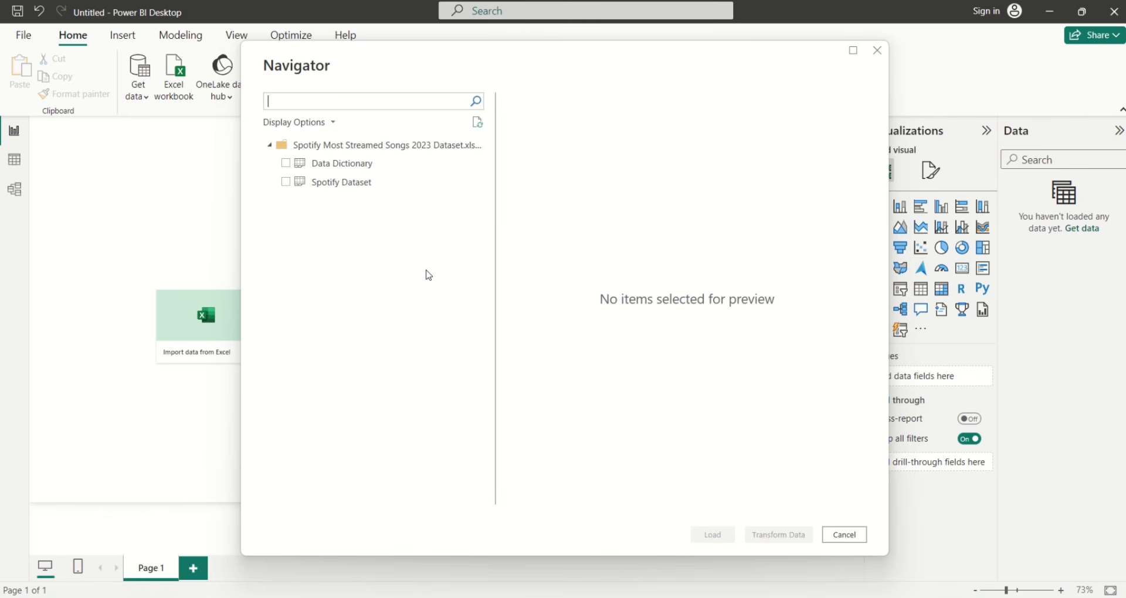
Select only the Spotify Dataset sheet, excluding Data Dictionary, and load it into Power Query Editor
{"action": "left_click", "coordinate": [287, 164]}
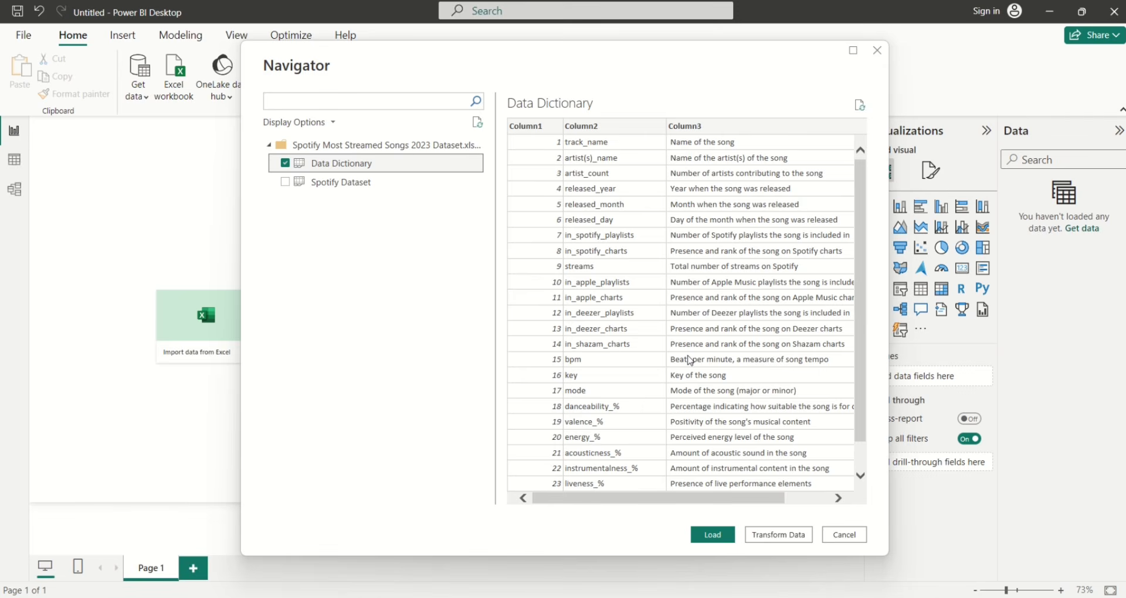
{"action": "left_click", "coordinate": [286, 182]}
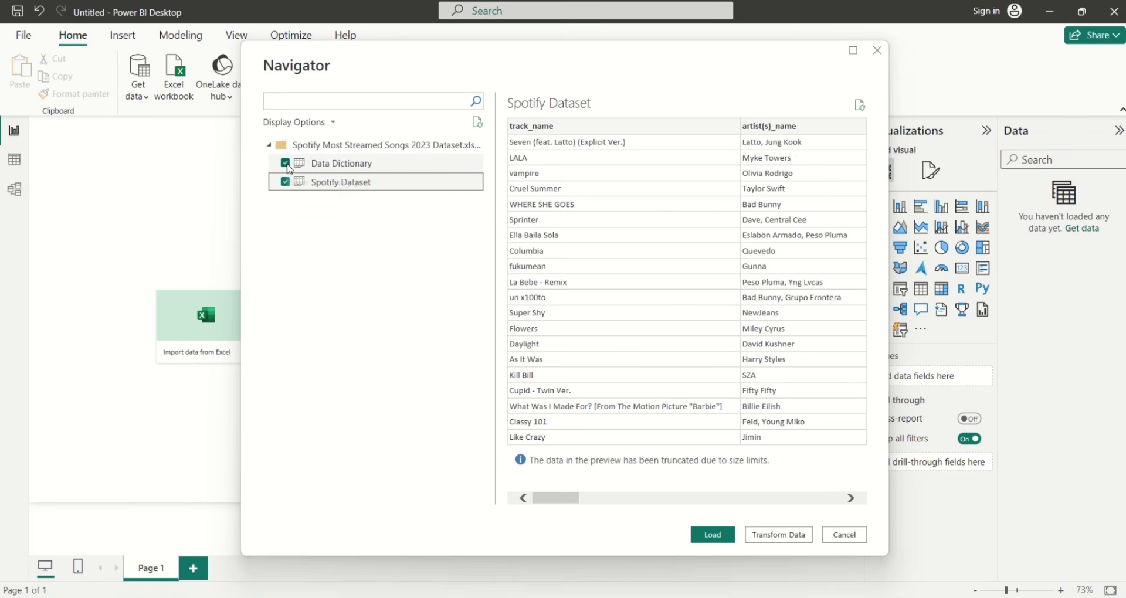
{"action": "left_click", "coordinate": [286, 164]}
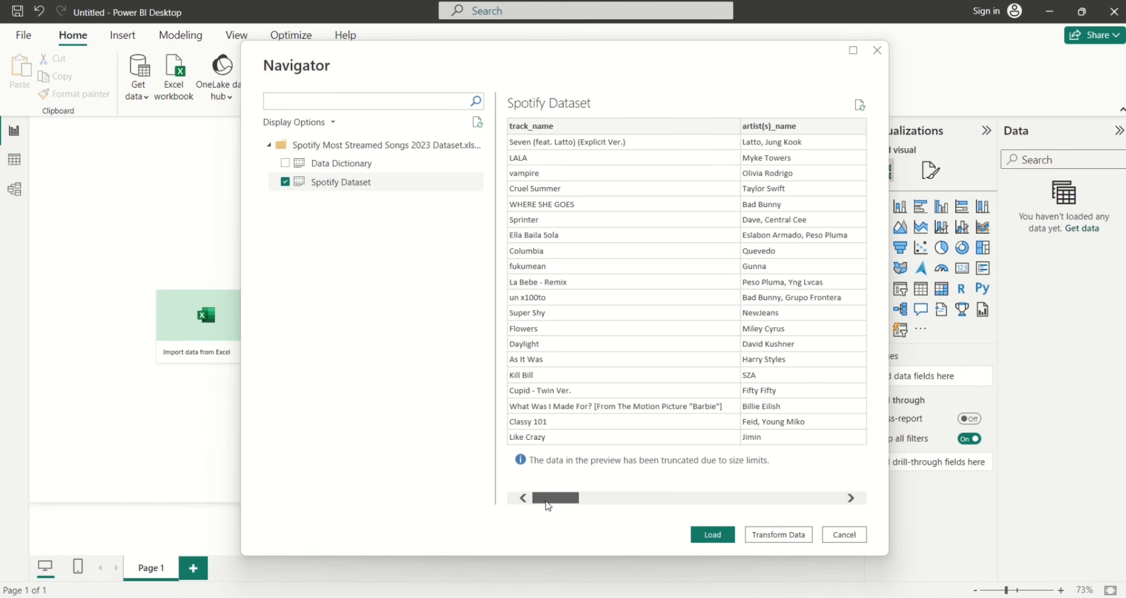
{"action": "mouse_move", "coordinate": [550, 503]}
{"action": "left_mouse_down"}
{"action": "mouse_move", "coordinate": [636, 503]}
{"action": "mouse_move", "coordinate": [536, 504]}
{"action": "left_mouse_up"}
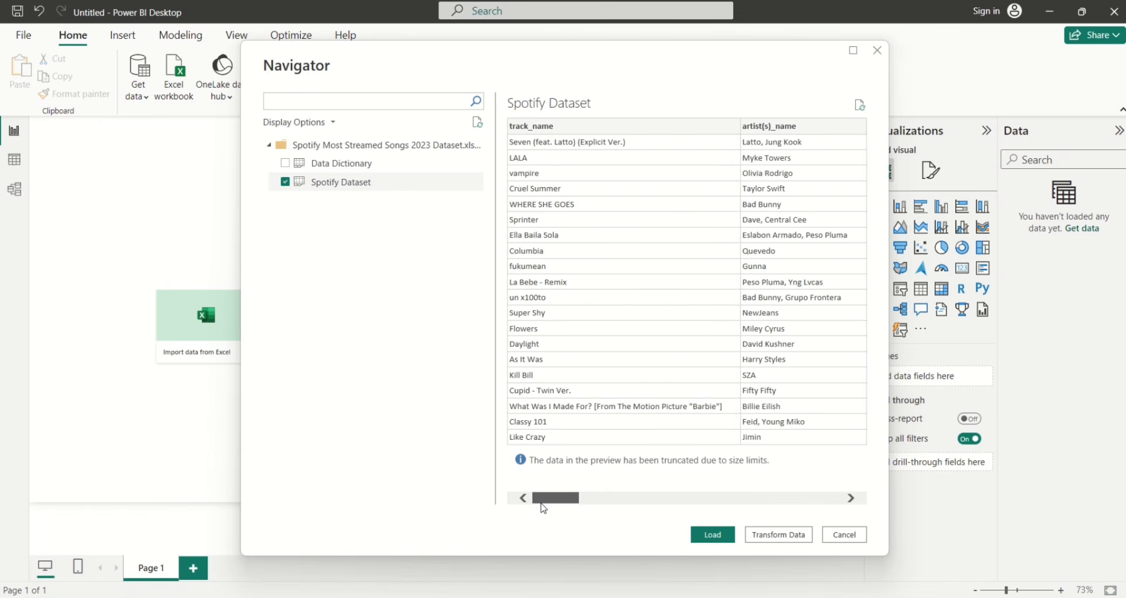
{"action": "left_click", "coordinate": [766, 535]}
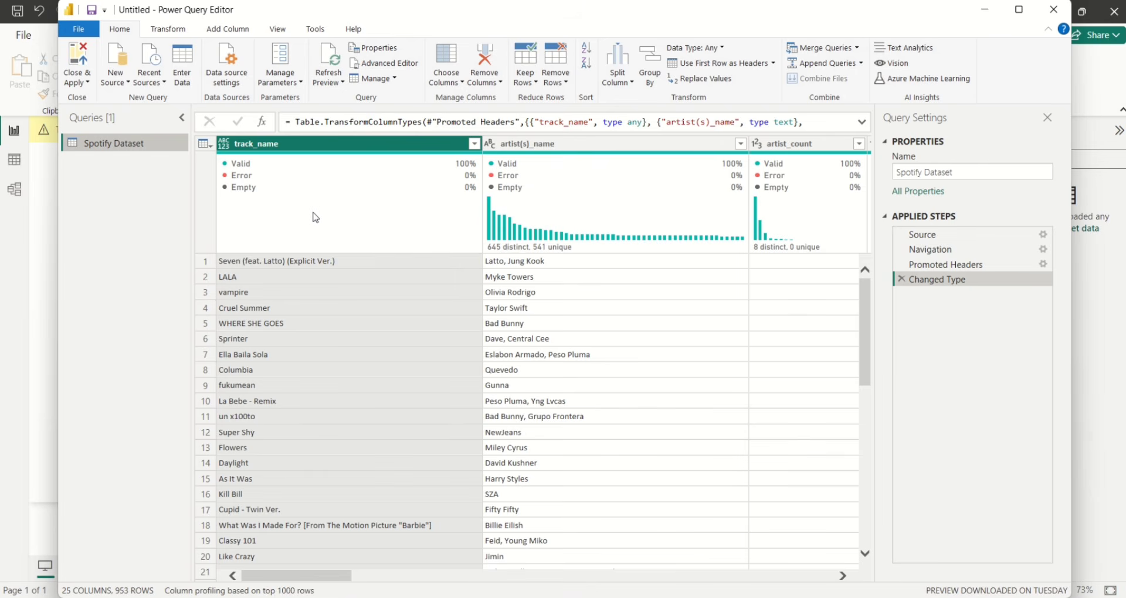
Change the track_name column's data type to Text
{"action": "left_click", "coordinate": [226, 147]}
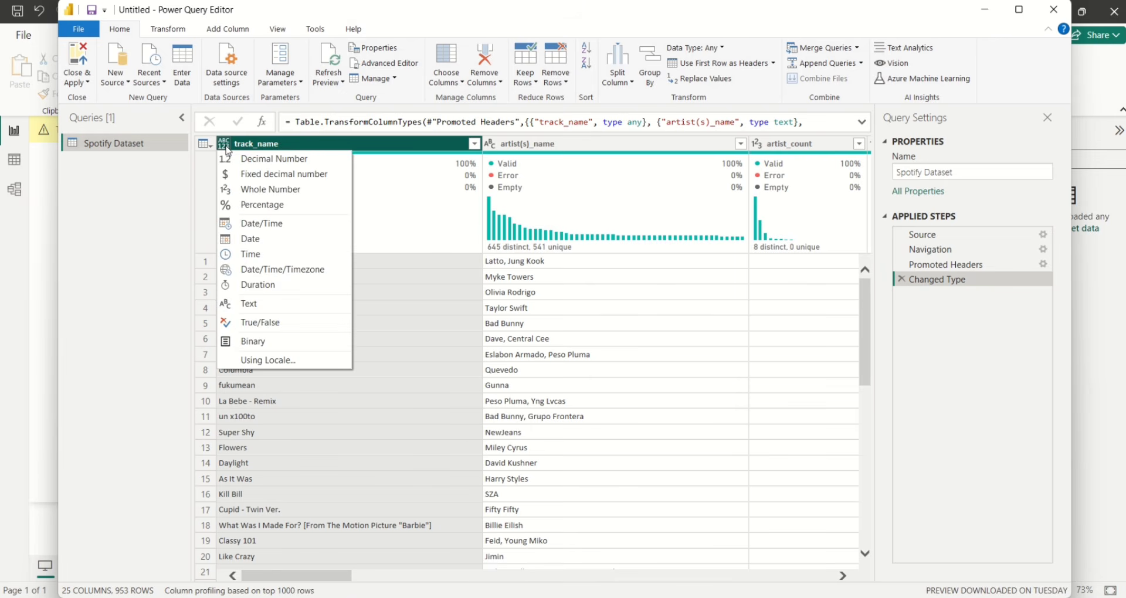
{"action": "left_click", "coordinate": [244, 305]}
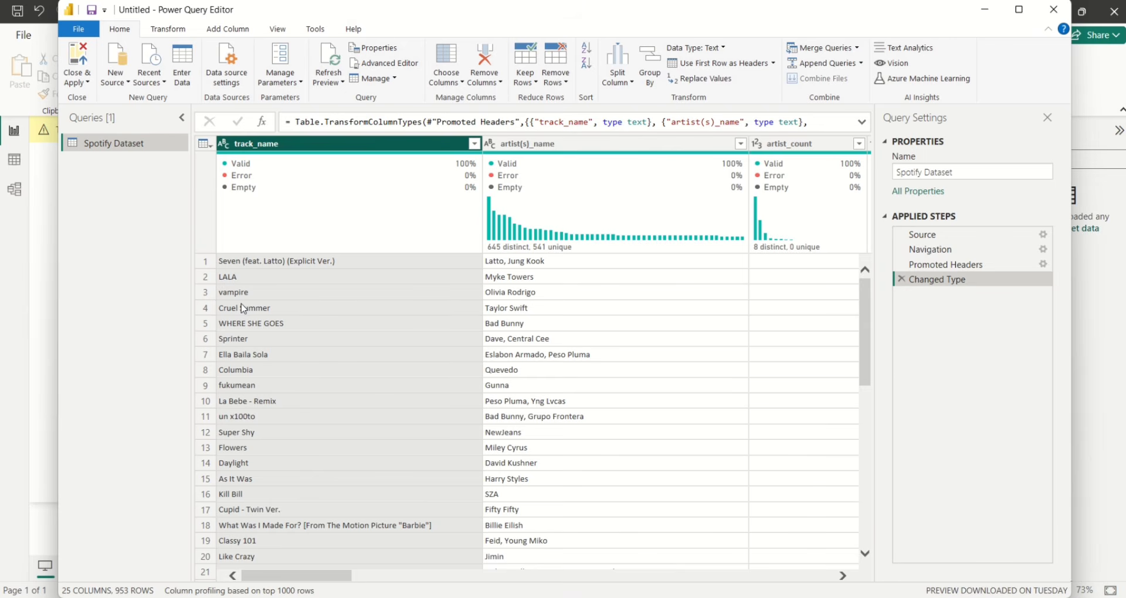
{"action": "left_click_drag", "start_coordinate": [274, 577], "coordinate": [301, 580]}
Toggle Column distribution and Column quality off and back on to review column profiles
{"action": "mouse_move", "coordinate": [355, 233]}
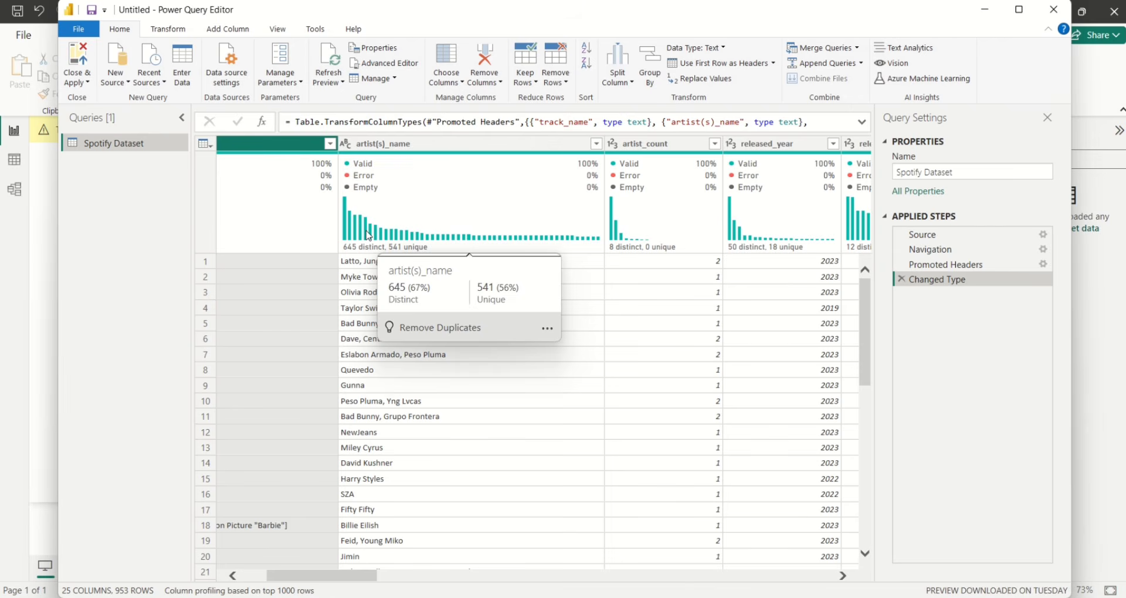
{"action": "left_click", "coordinate": [278, 29]}
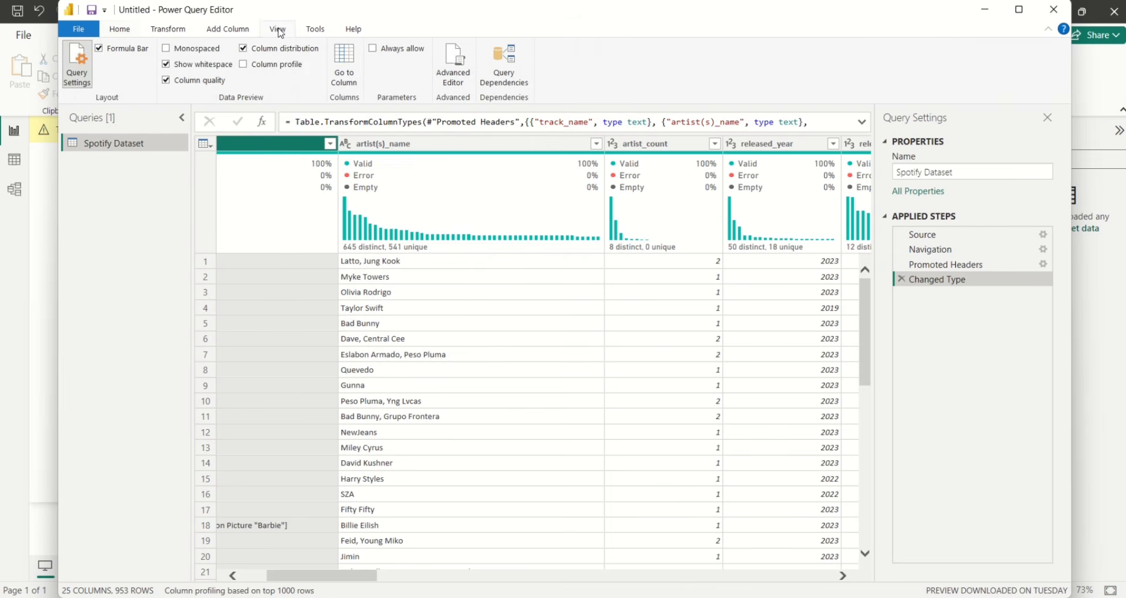
{"action": "left_click", "coordinate": [243, 51]}
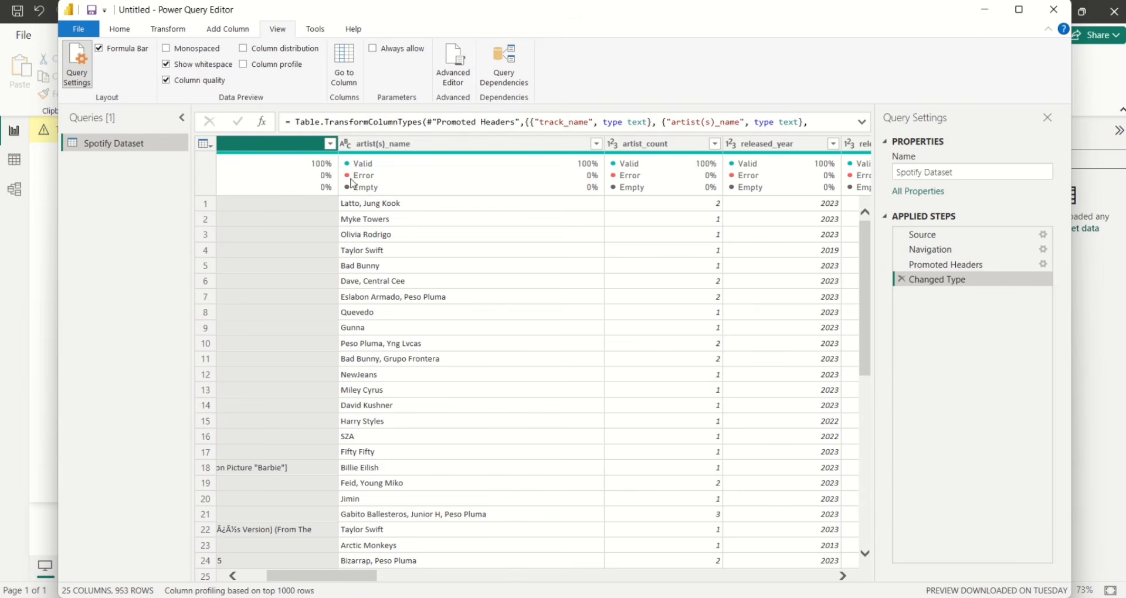
{"action": "mouse_move", "coordinate": [428, 201]}
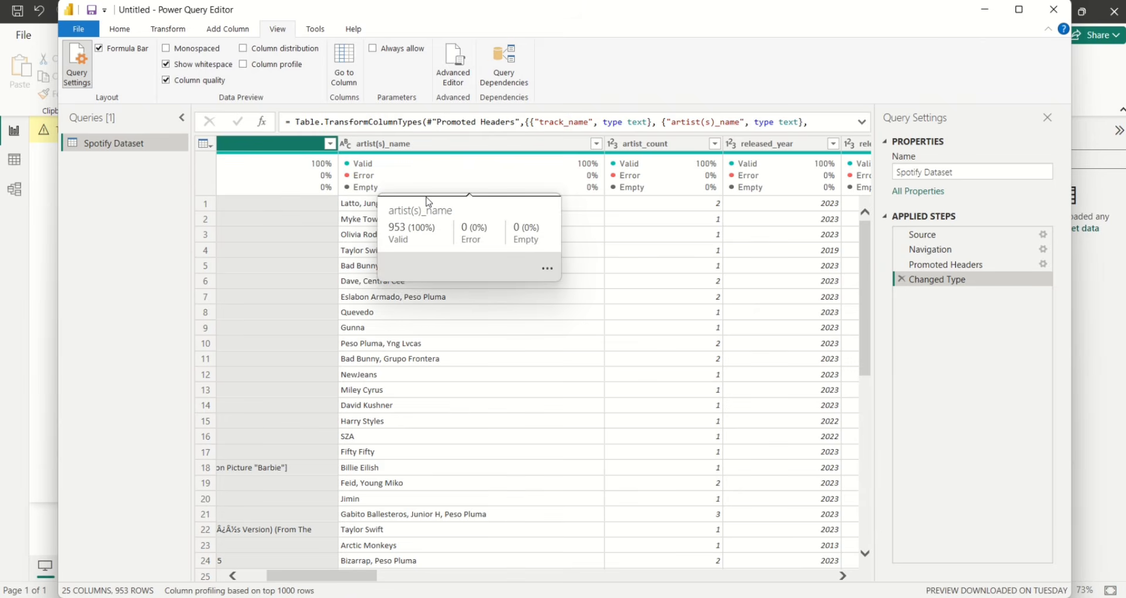
{"action": "left_click", "coordinate": [168, 82]}
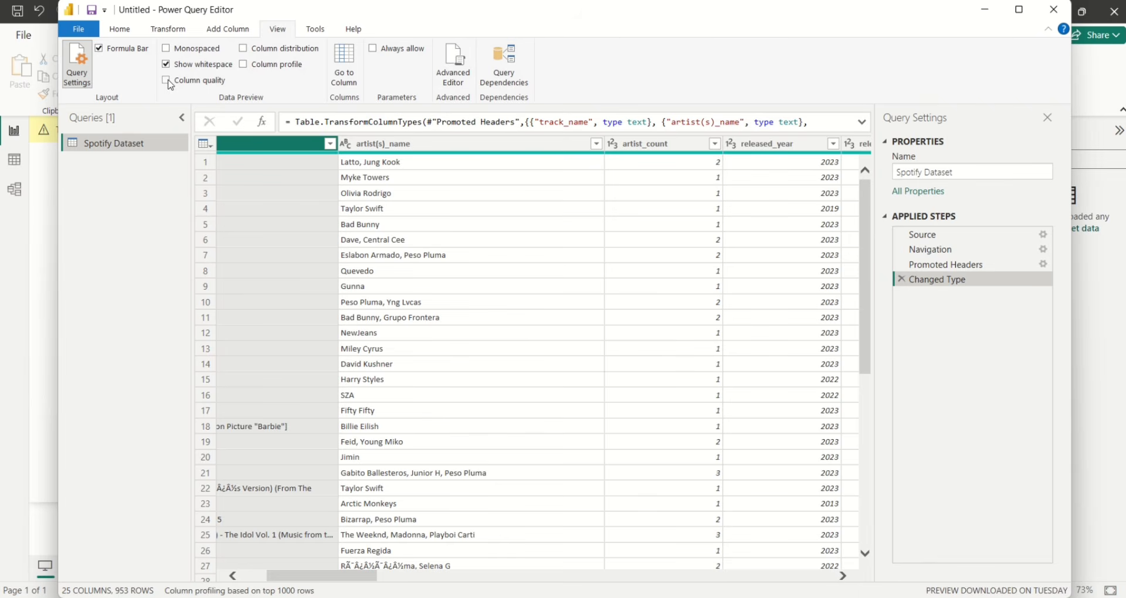
{"action": "left_click", "coordinate": [168, 82]}
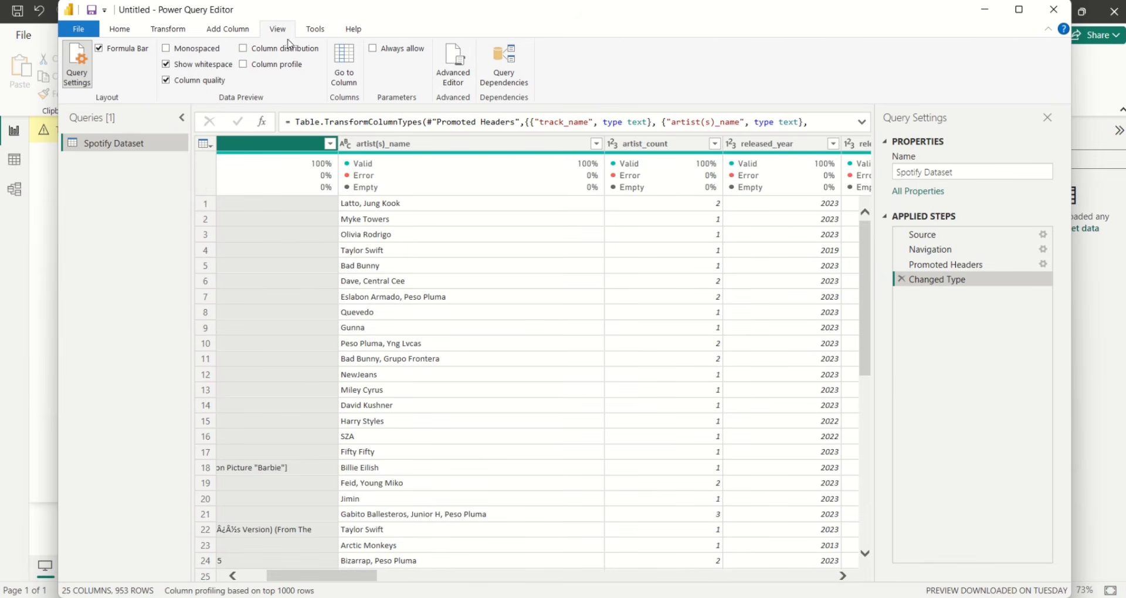
{"action": "left_click", "coordinate": [243, 50]}
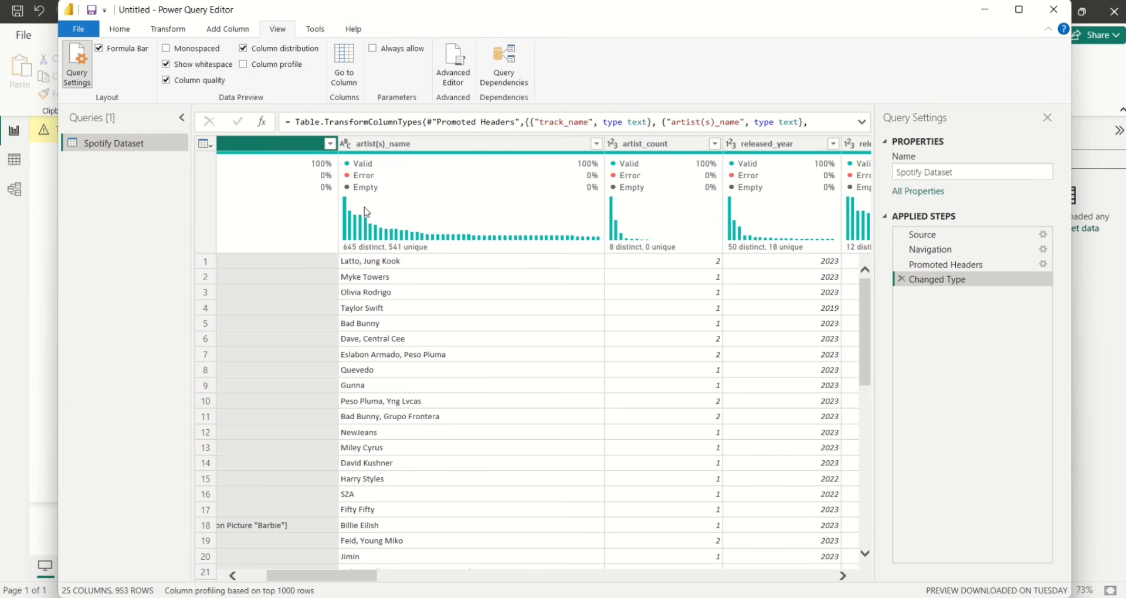
{"action": "mouse_move", "coordinate": [398, 219]}
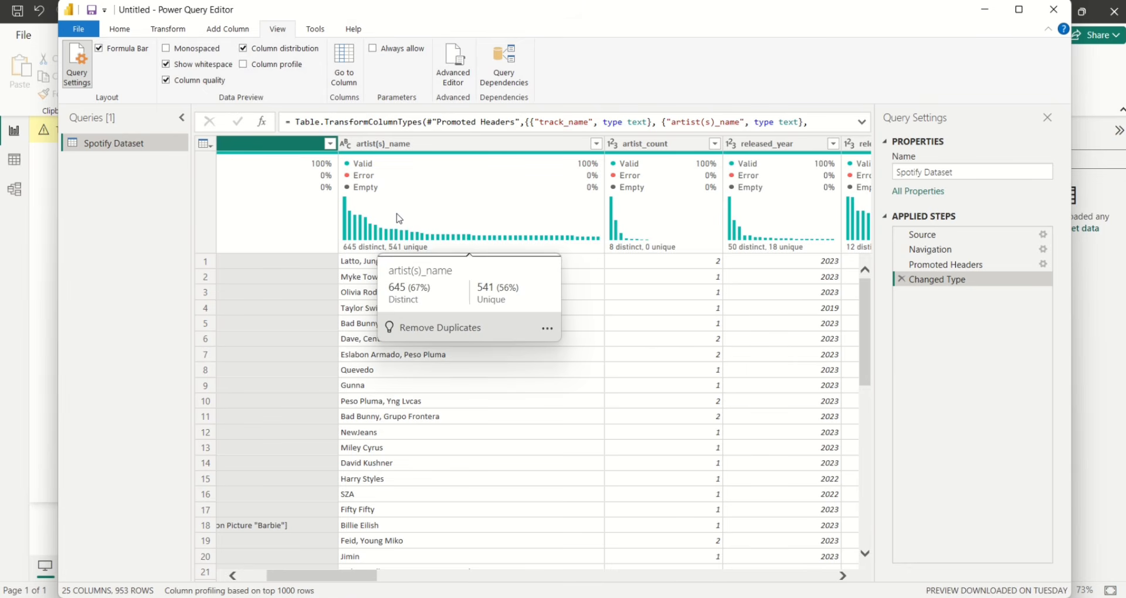
{"action": "mouse_move", "coordinate": [367, 168]}
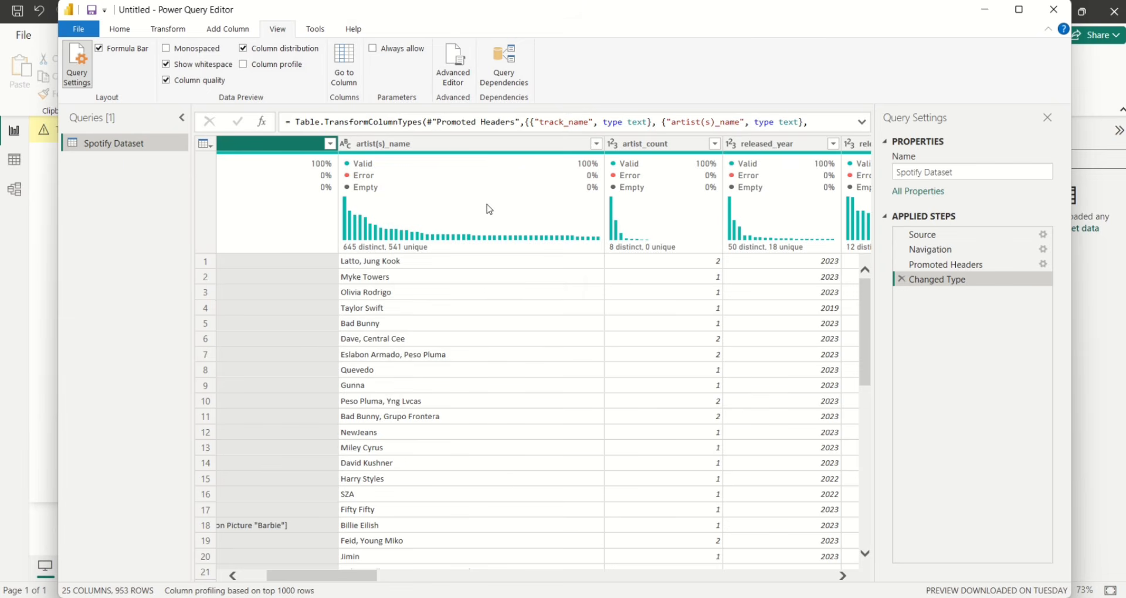
{"action": "mouse_move", "coordinate": [527, 185]}
Select the streams column and apply Keep Errors to isolate its single faulty row
{"action": "left_click_drag", "start_coordinate": [336, 580], "coordinate": [468, 592]}
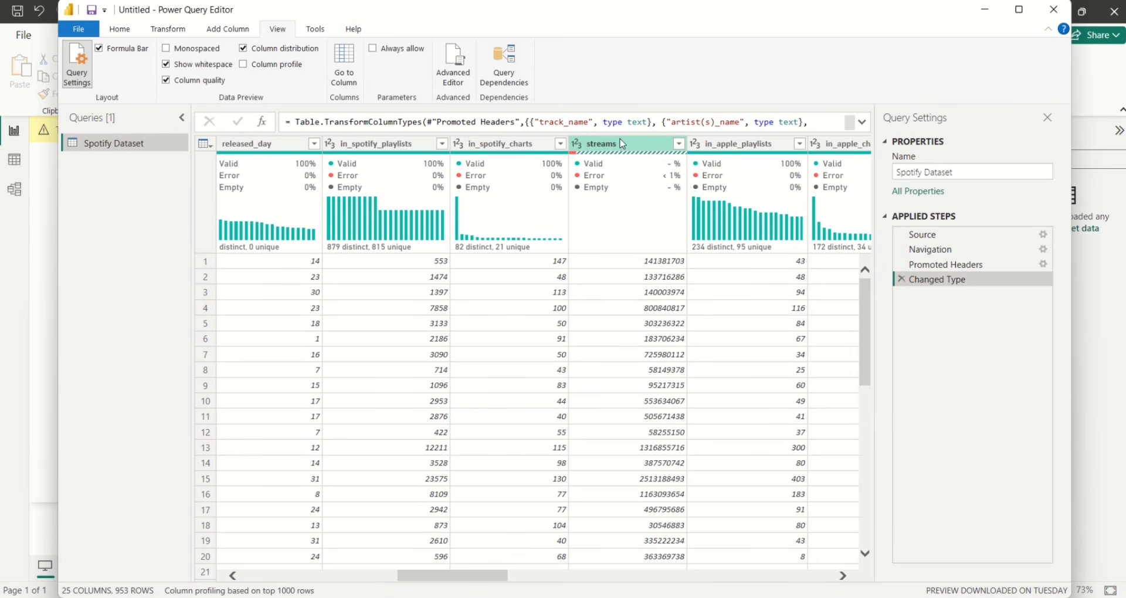
{"action": "mouse_move", "coordinate": [643, 175]}
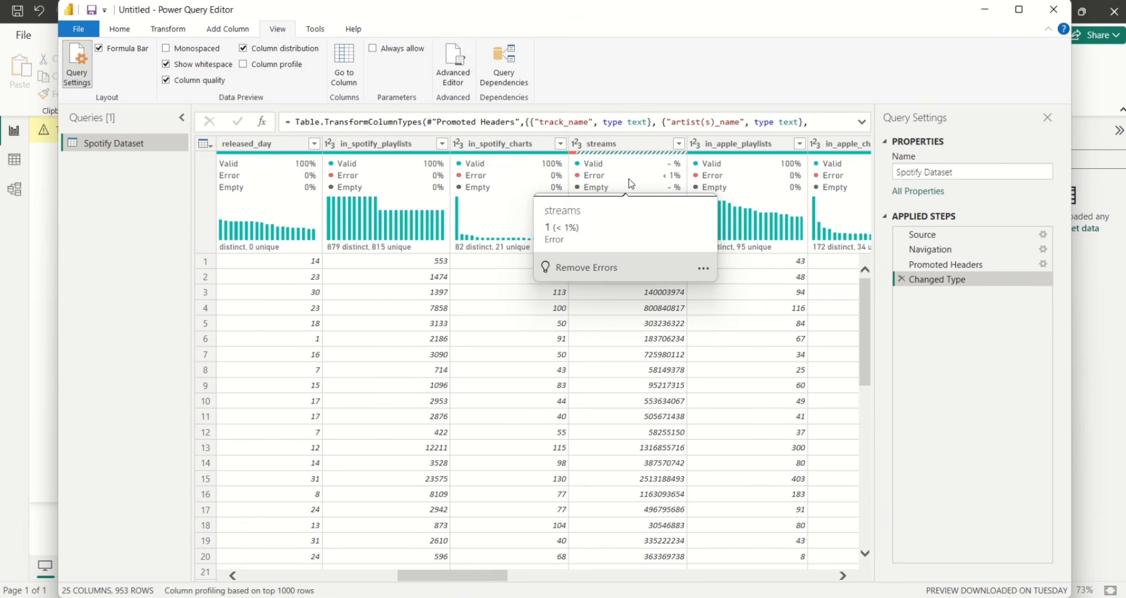
{"action": "left_click", "coordinate": [633, 144]}
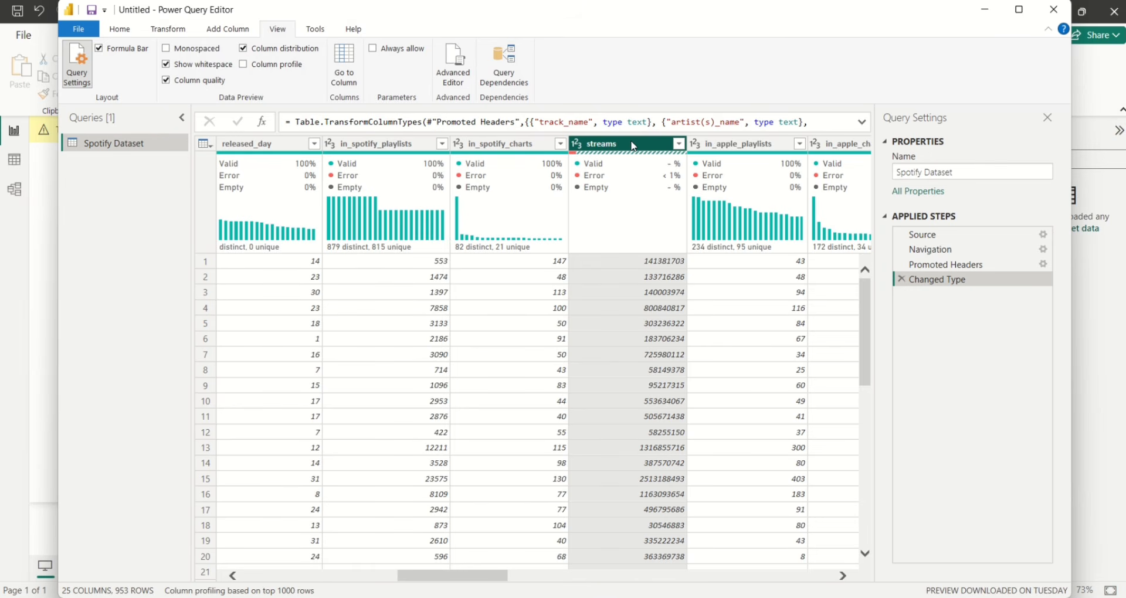
{"action": "left_click", "coordinate": [125, 34]}
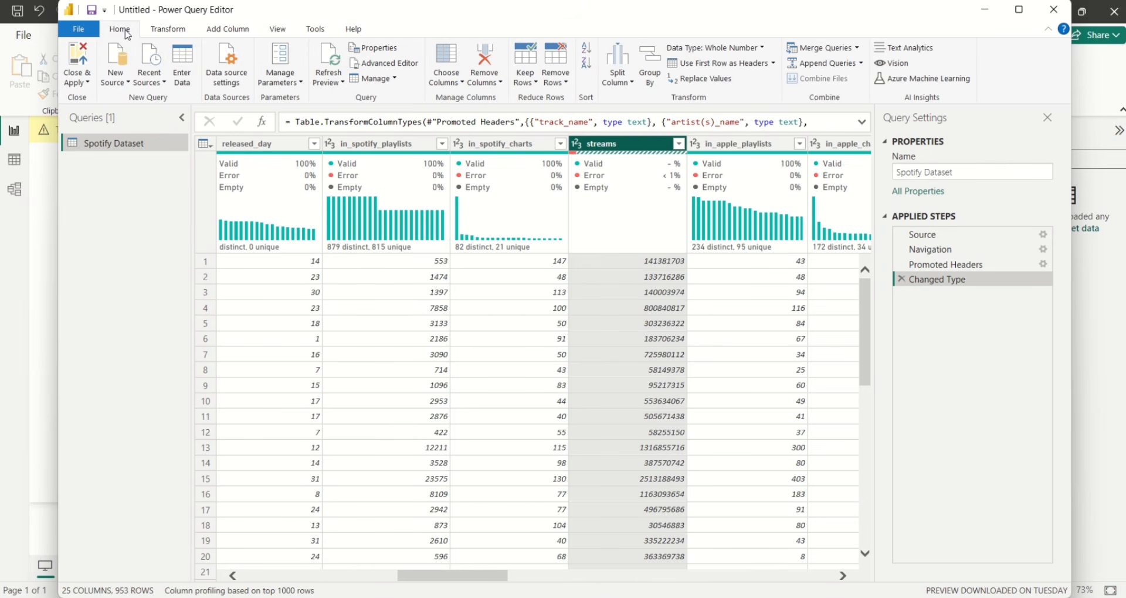
{"action": "left_click", "coordinate": [533, 83]}
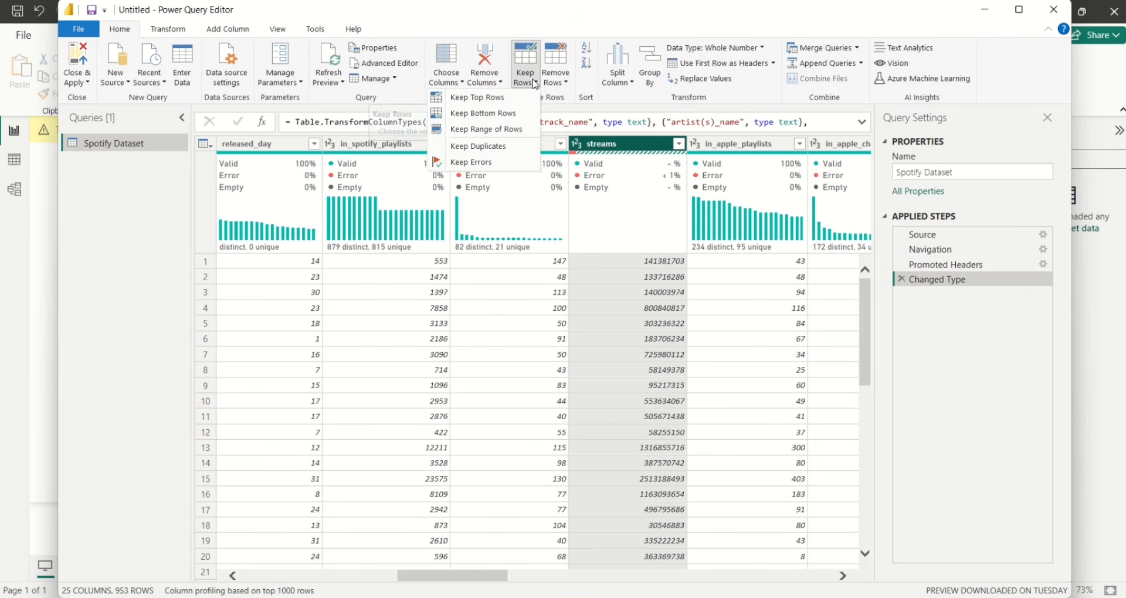
{"action": "left_click", "coordinate": [473, 164]}
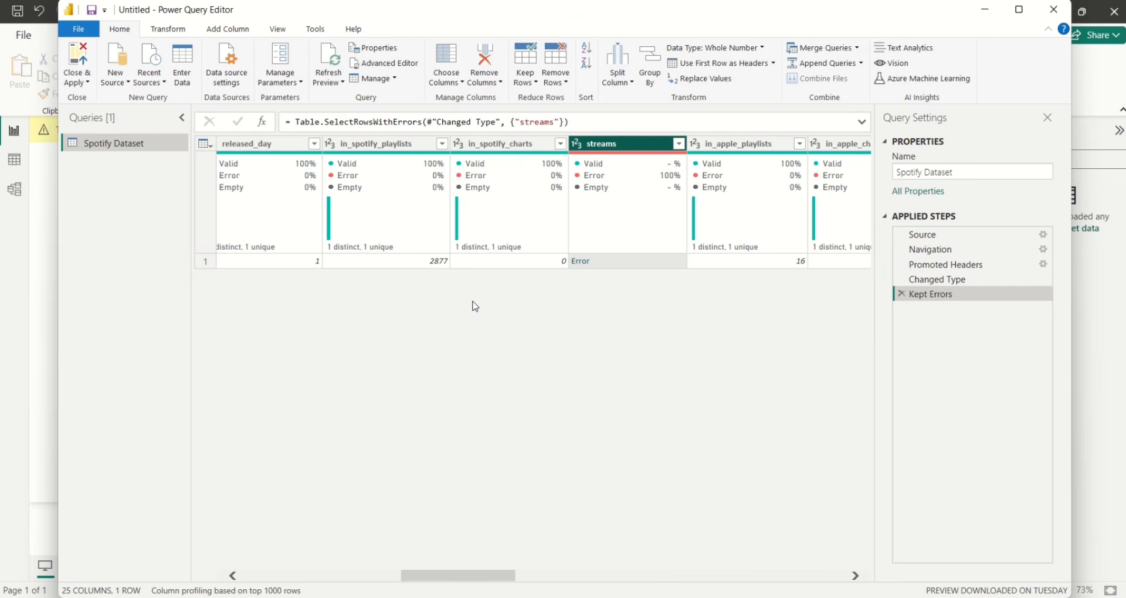
Delete the Kept Errors step and apply Remove Errors on streams, leaving 952 rows
{"action": "left_click", "coordinate": [902, 294]}
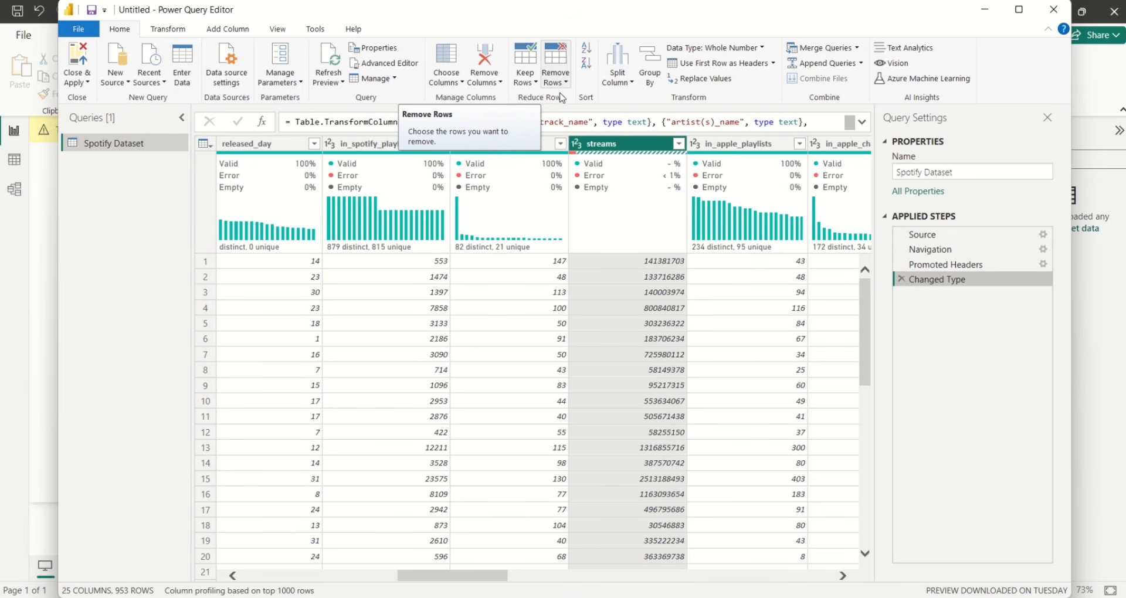
{"action": "left_click", "coordinate": [564, 86]}
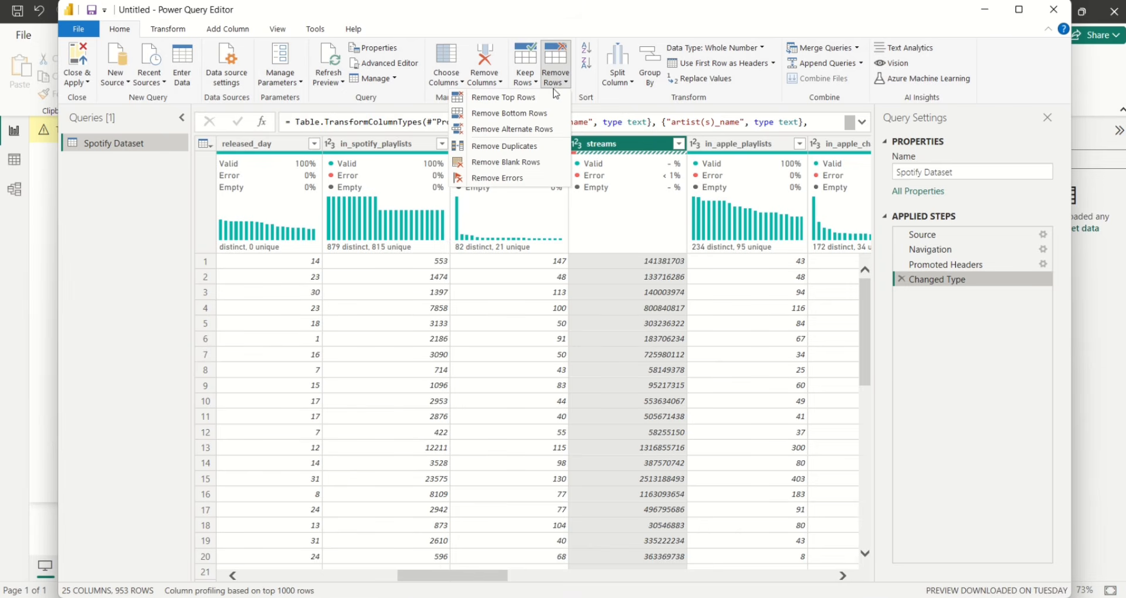
{"action": "left_click", "coordinate": [511, 178]}
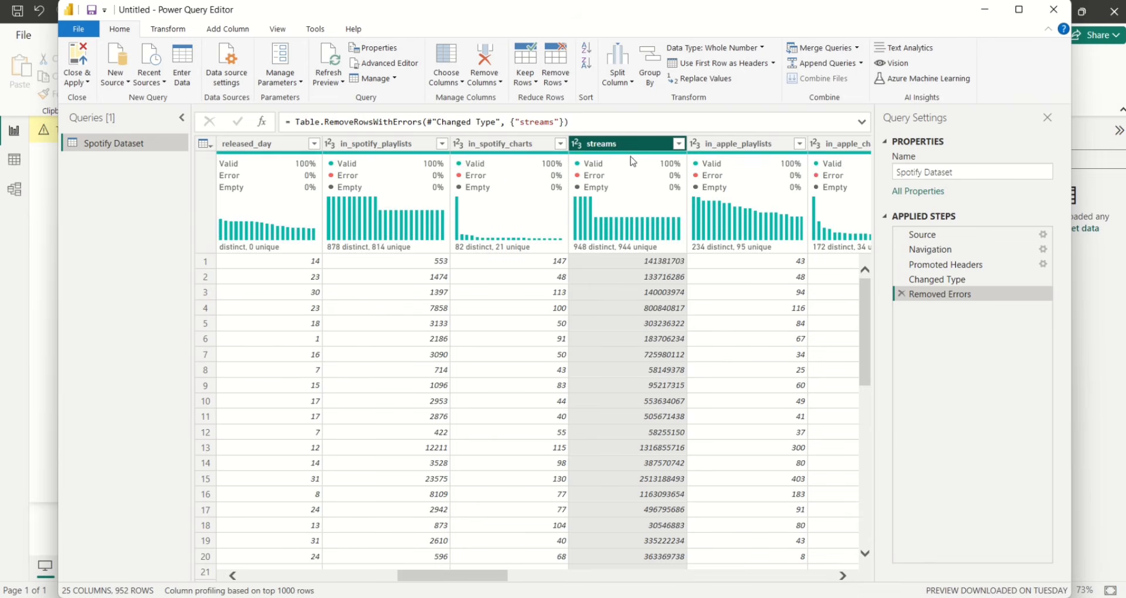
{"action": "mouse_move", "coordinate": [626, 167]}
{"action": "mouse_move", "coordinate": [667, 187]}
{"action": "left_click_drag", "start_coordinate": [480, 581], "coordinate": [559, 582]}
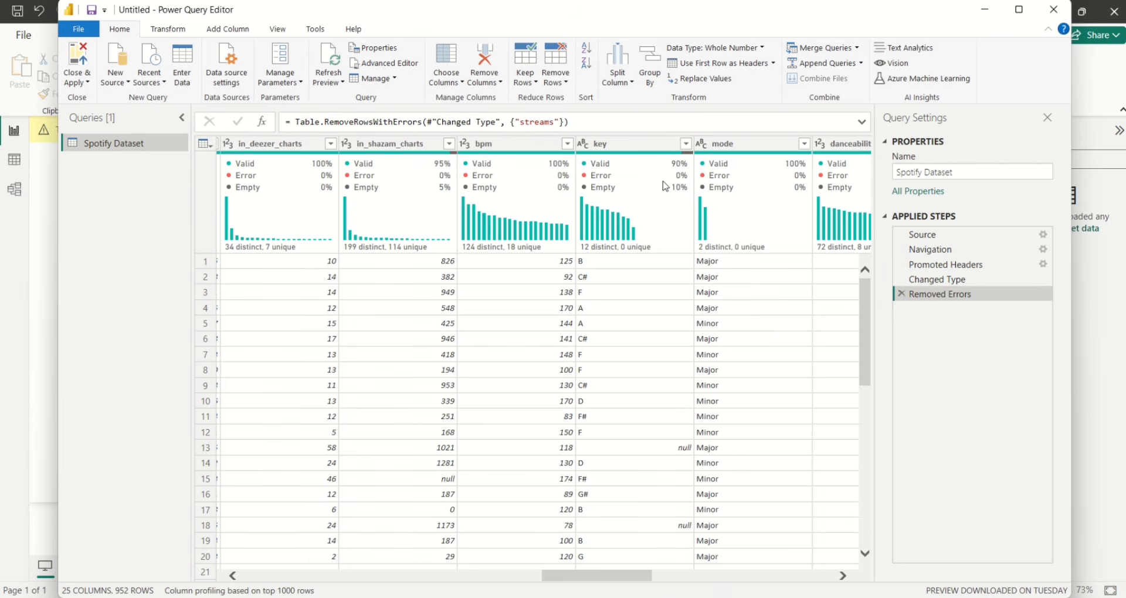
{"action": "mouse_move", "coordinate": [616, 190]}
{"action": "left_click", "coordinate": [685, 144]}
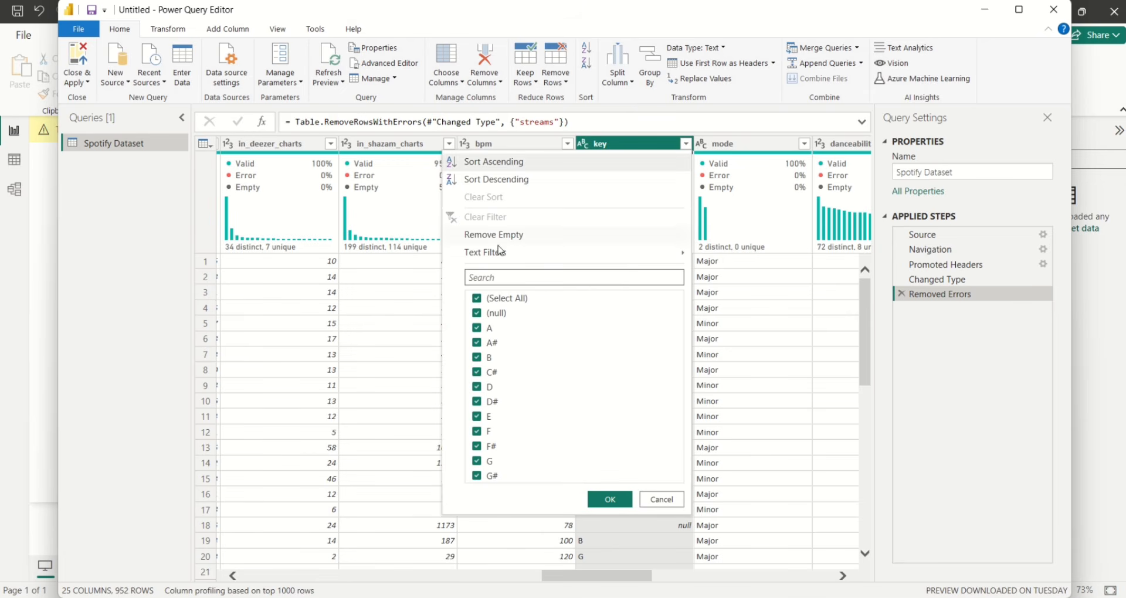
{"action": "left_click", "coordinate": [477, 299]}
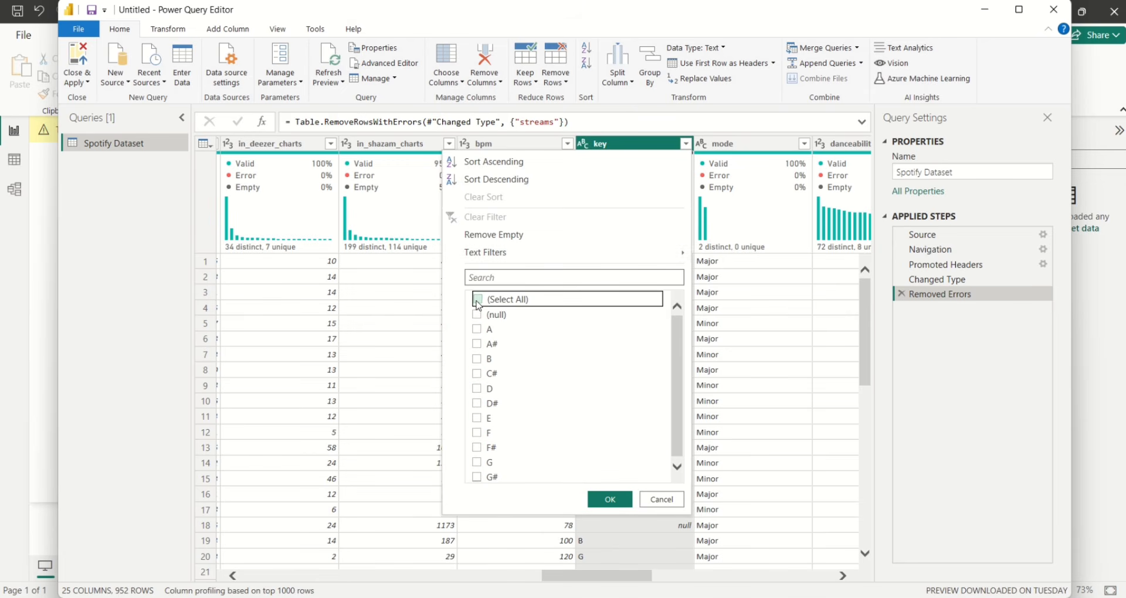
{"action": "left_click", "coordinate": [477, 314]}
{"action": "left_click", "coordinate": [610, 500]}
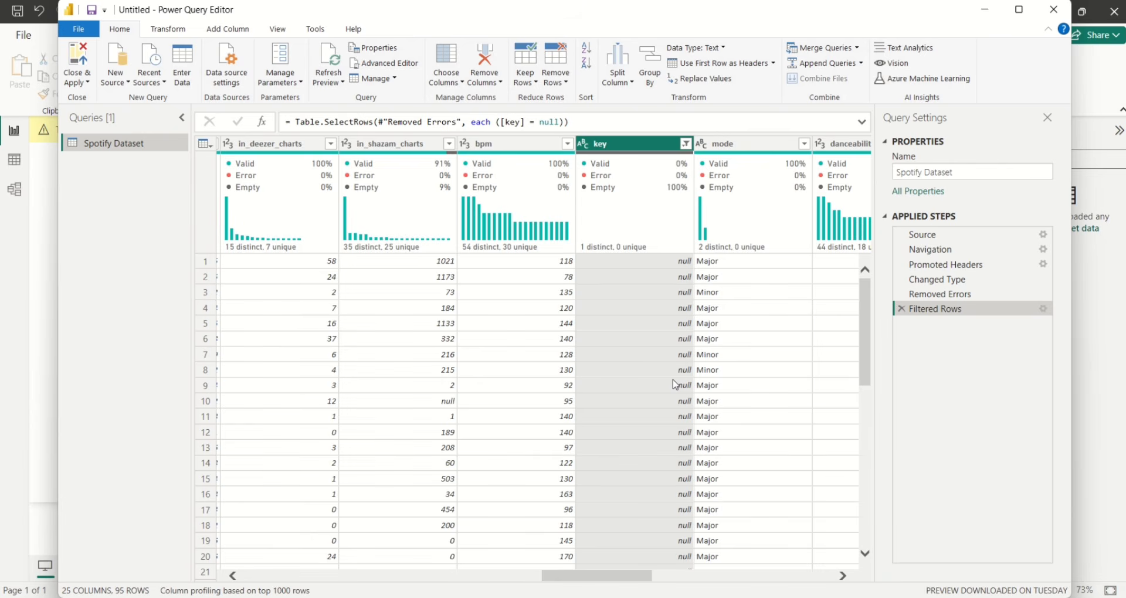
{"action": "left_click", "coordinate": [901, 310]}
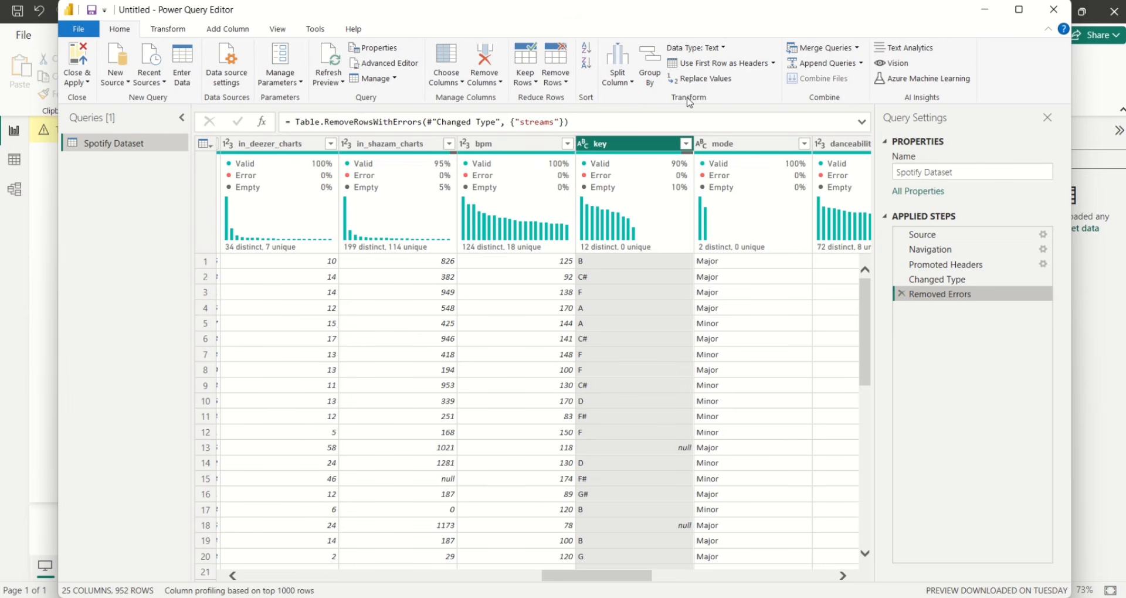
Replace null with None in the key column using Replace Values
{"action": "left_click", "coordinate": [709, 80]}
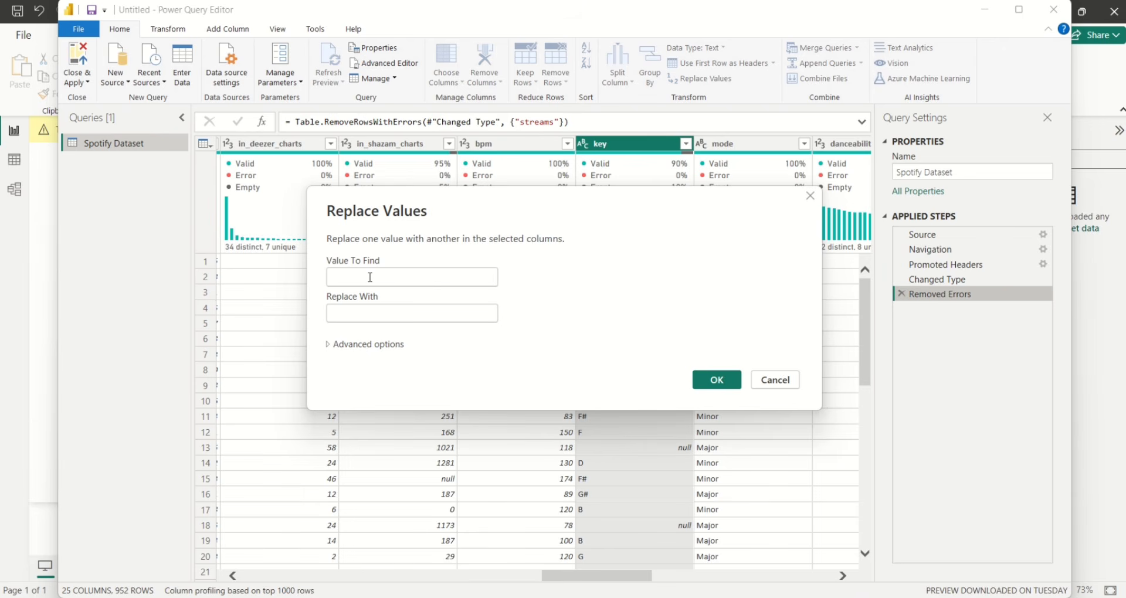
{"action": "type", "text": "null"}
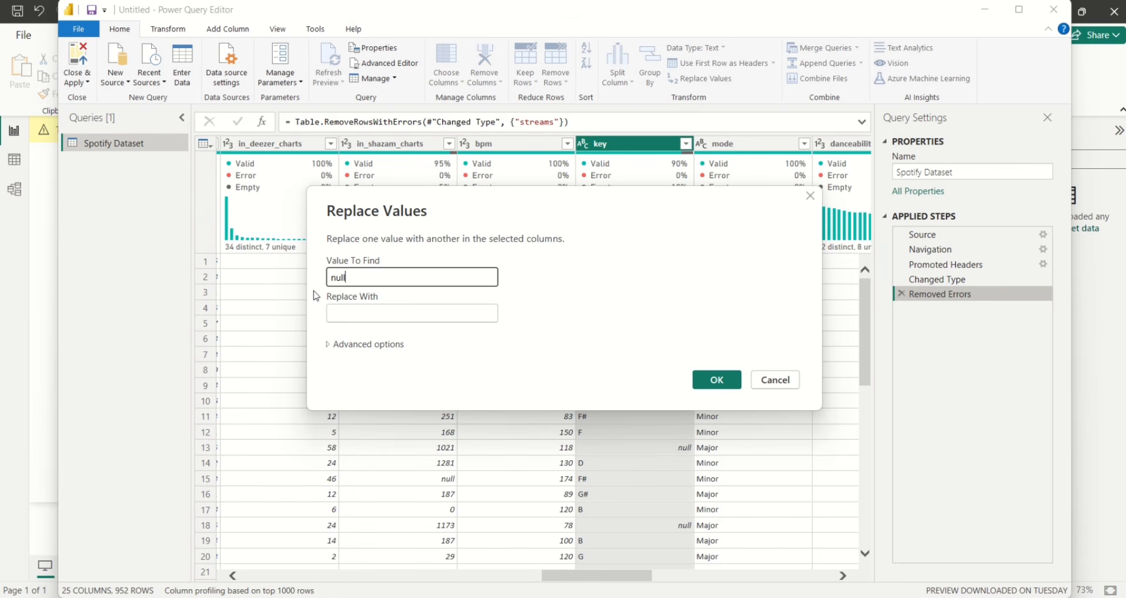
{"action": "left_click", "coordinate": [344, 312]}
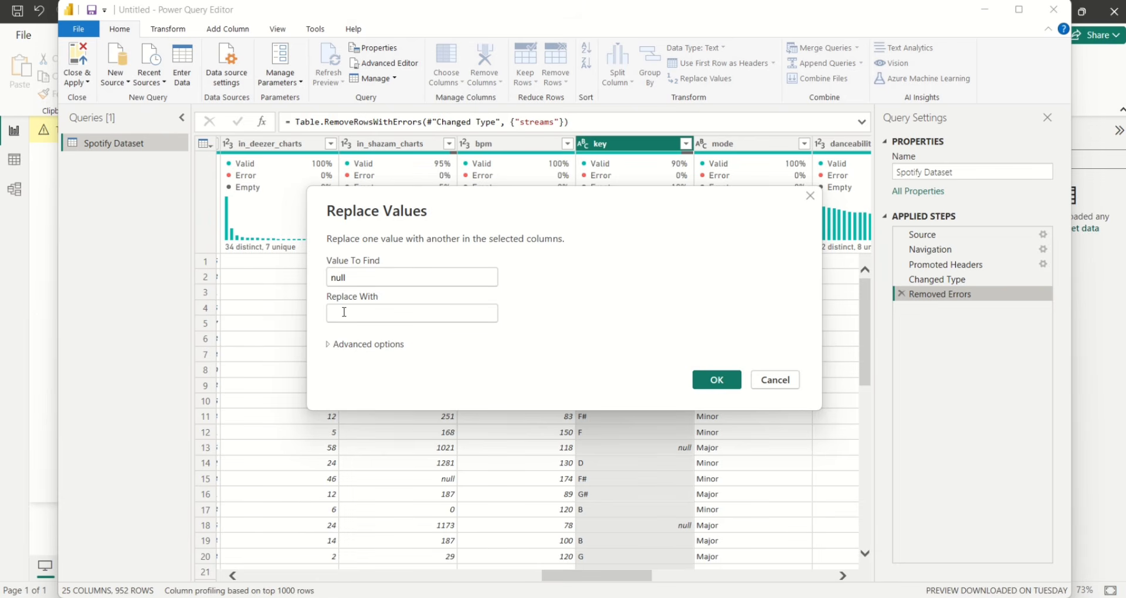
{"action": "type", "text": "N"}
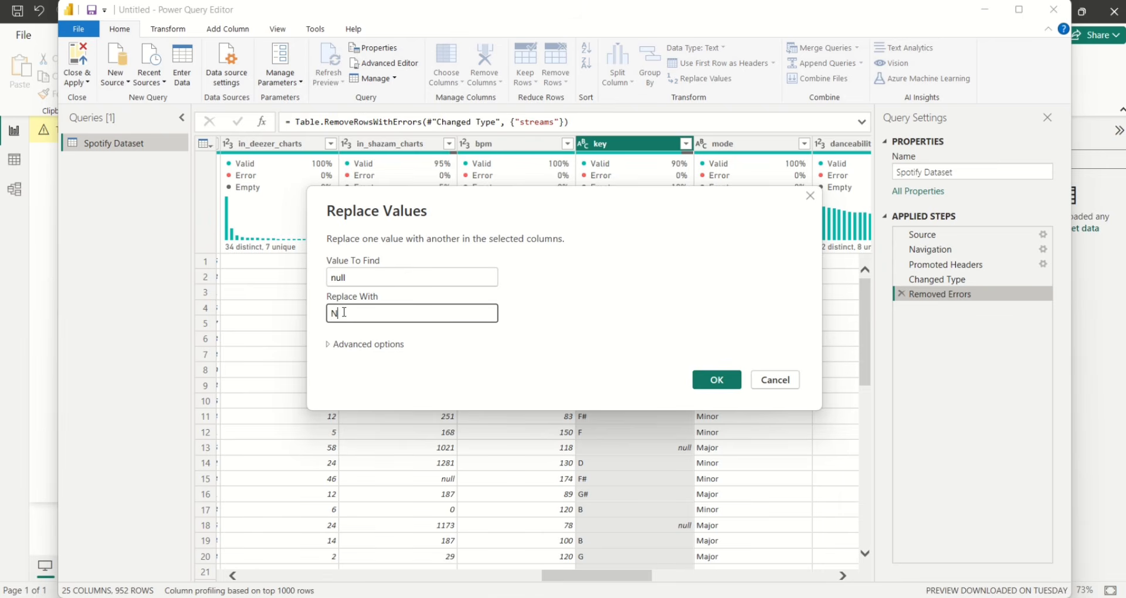
{"action": "type", "text": "one"}
{"action": "left_click", "coordinate": [717, 380]}
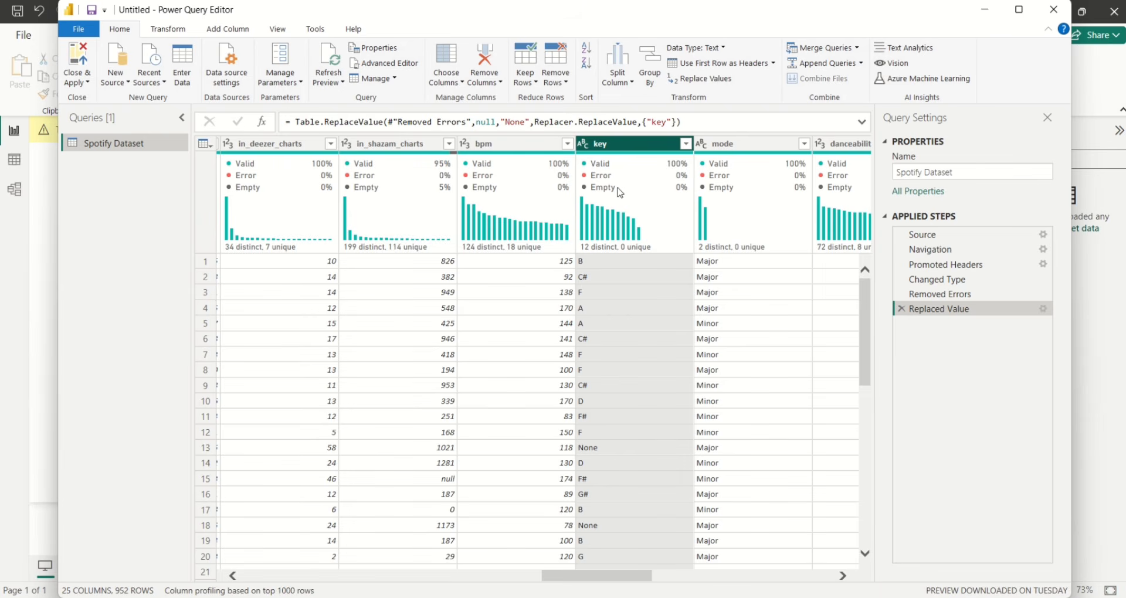
Select in_shazam_charts and use Replace Values to turn null into 0
{"action": "mouse_move", "coordinate": [601, 195]}
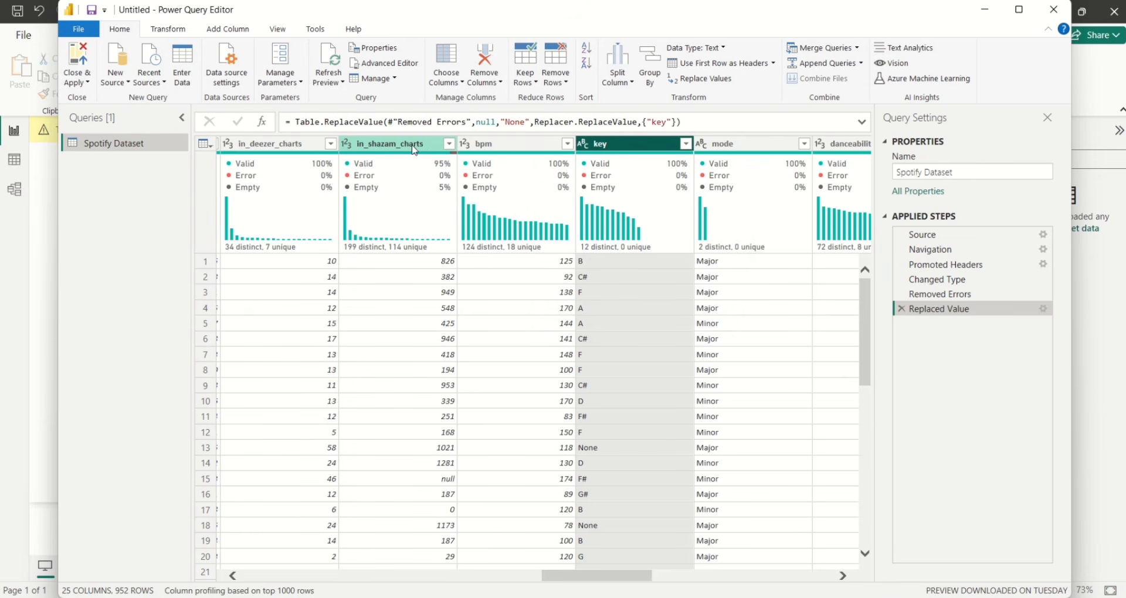
{"action": "mouse_move", "coordinate": [397, 158]}
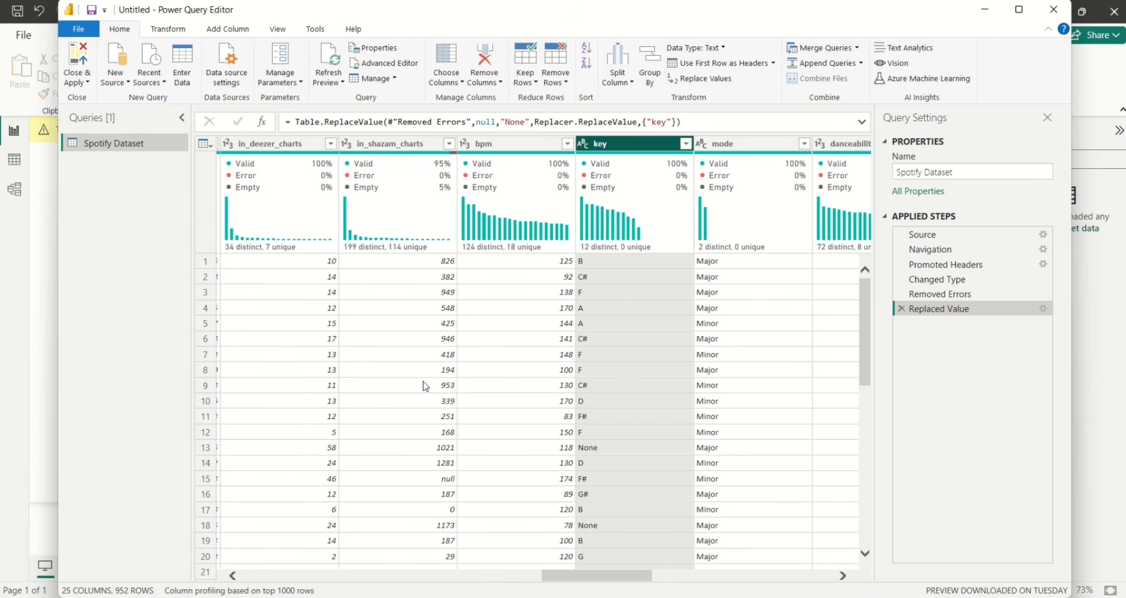
{"action": "left_click", "coordinate": [396, 145]}
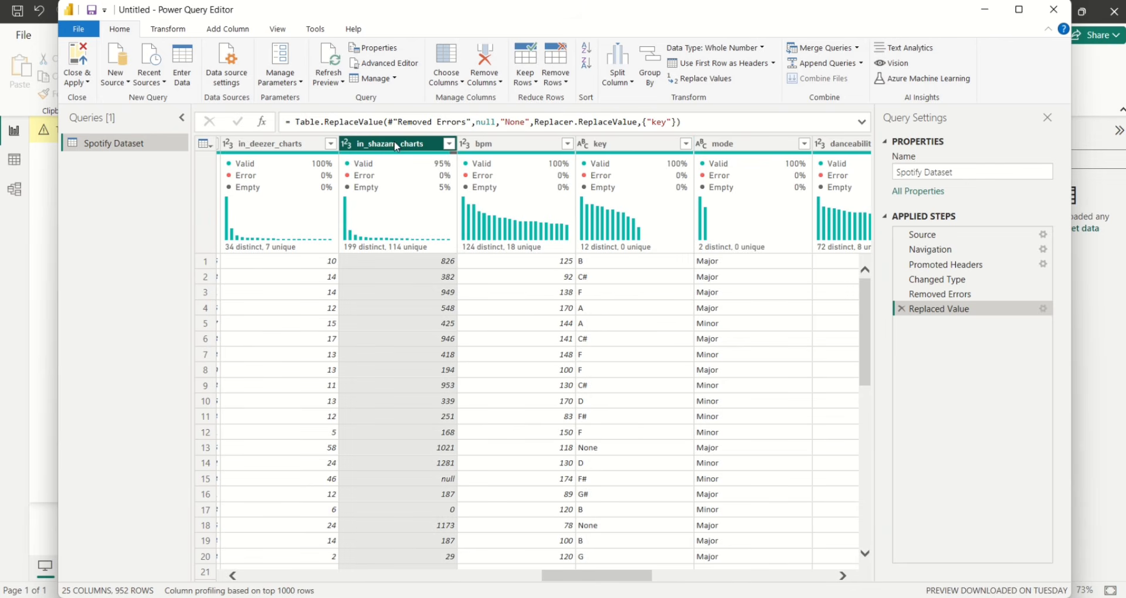
{"action": "left_click", "coordinate": [696, 80]}
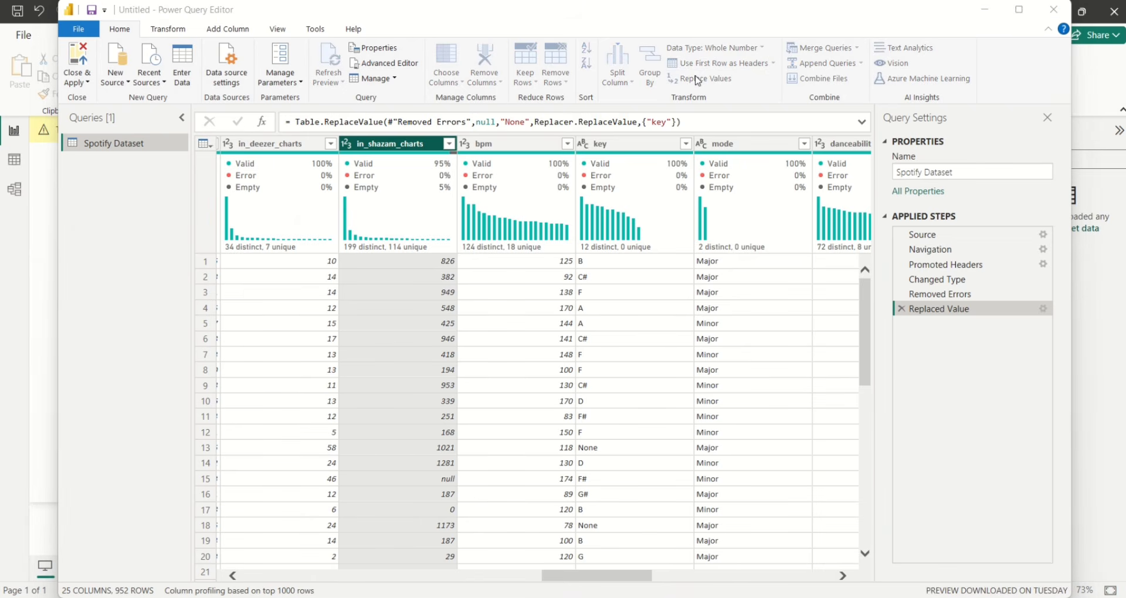
{"action": "left_click", "coordinate": [388, 282]}
{"action": "type", "text": "null"}
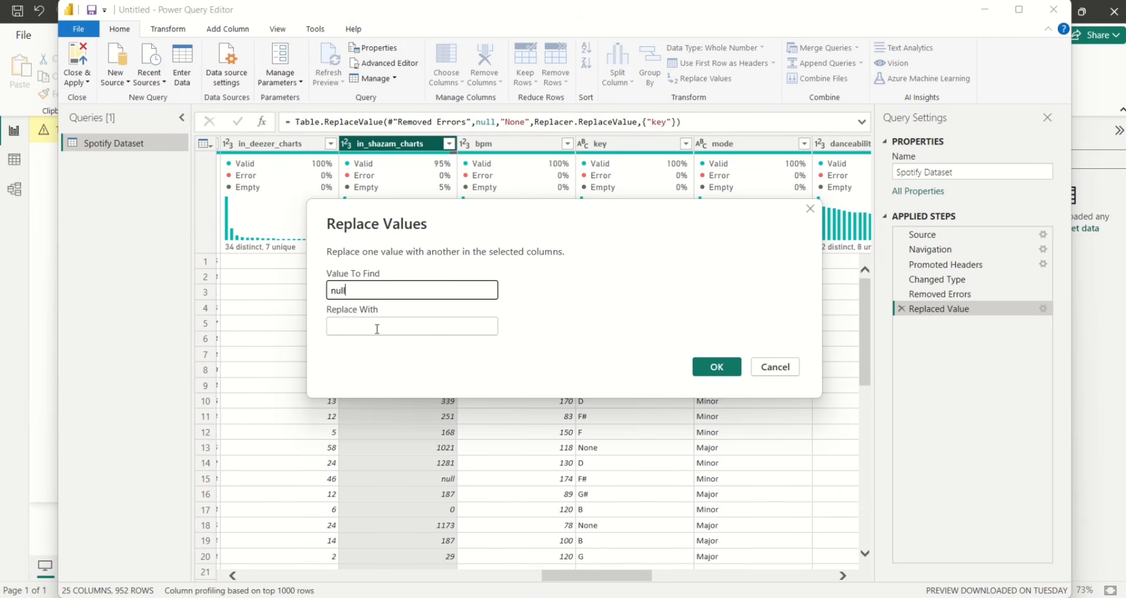
{"action": "left_click", "coordinate": [376, 327]}
{"action": "type", "text": "0"}
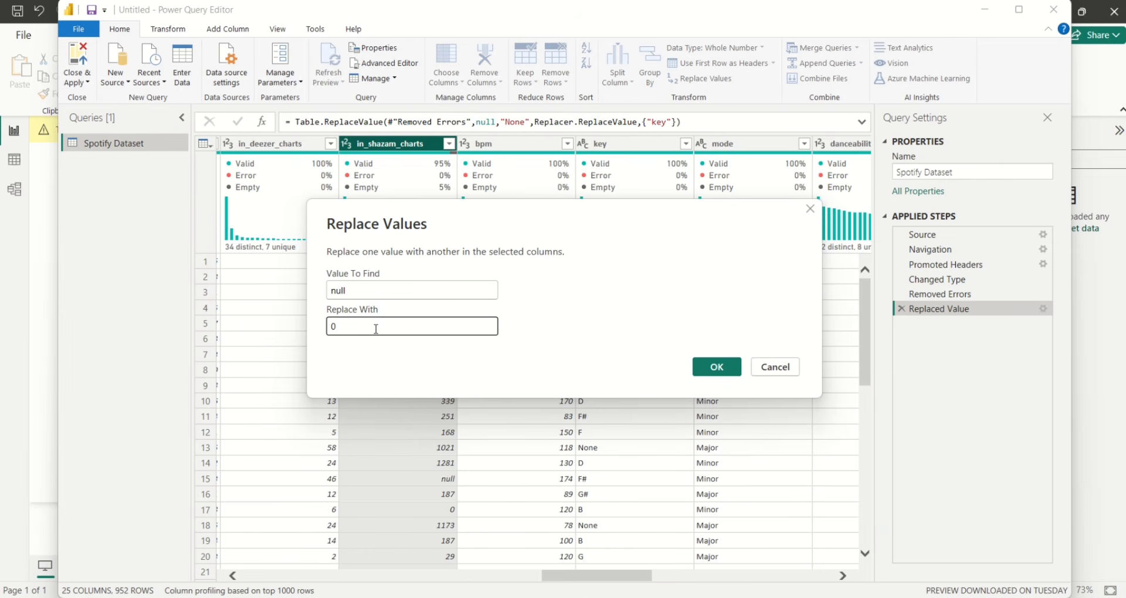
{"action": "left_click", "coordinate": [700, 365]}
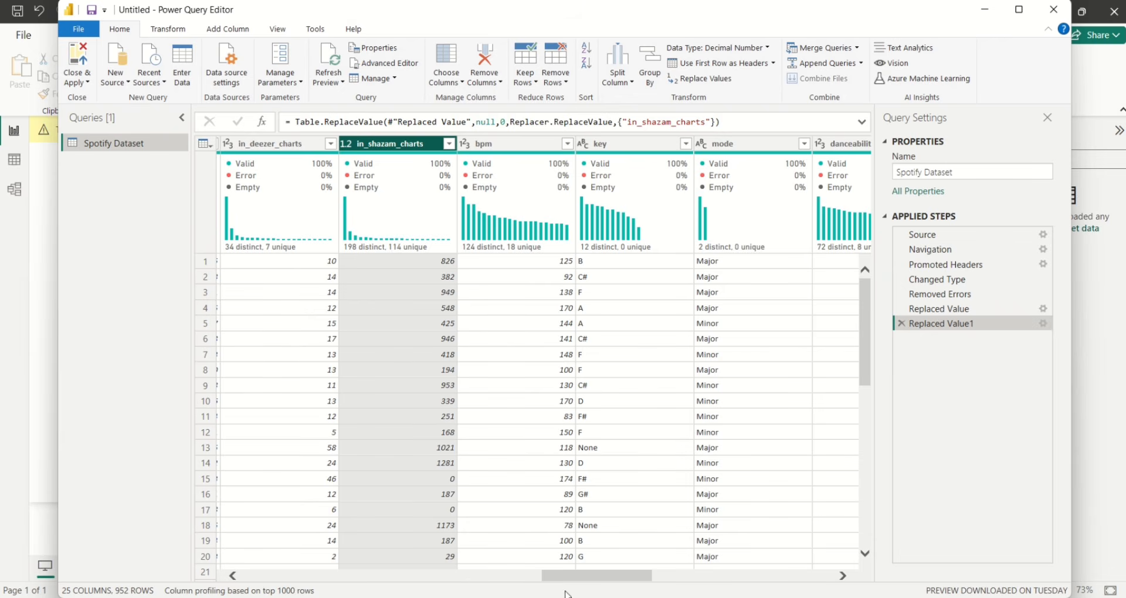
Scroll across the query's 25 columns to review the cleaned data
{"action": "left_click_drag", "start_coordinate": [561, 580], "coordinate": [613, 589]}
{"action": "scroll", "coordinate": [638, 587], "scroll_direction": "right", "scroll_amount": 3}
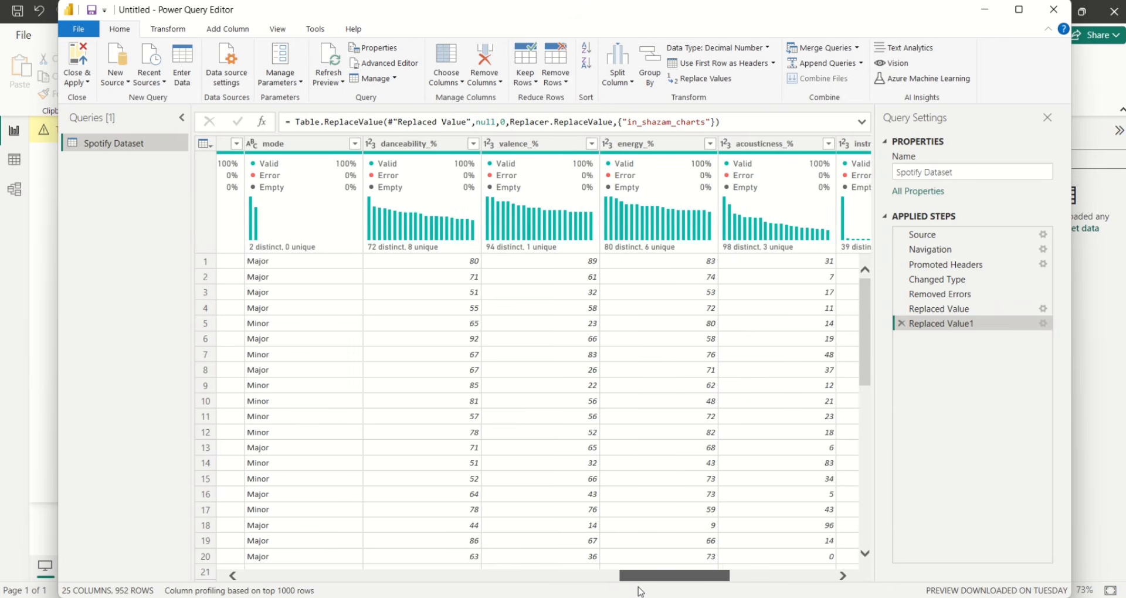
{"action": "scroll", "coordinate": [680, 591], "scroll_direction": "right", "scroll_amount": 8}
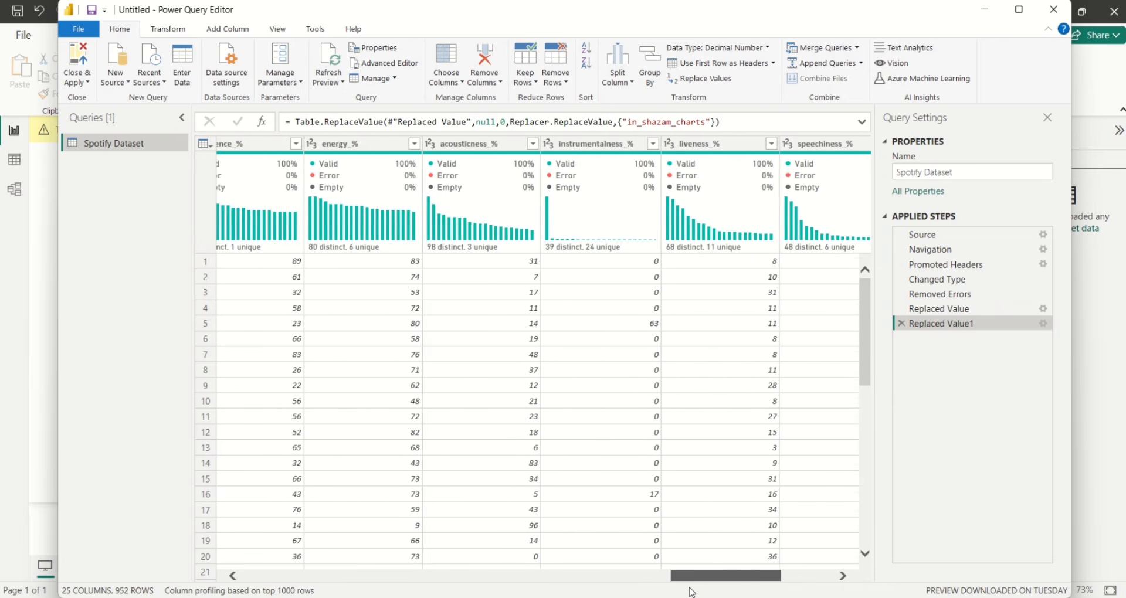
{"action": "scroll", "coordinate": [740, 596], "scroll_direction": "right", "scroll_amount": 1}
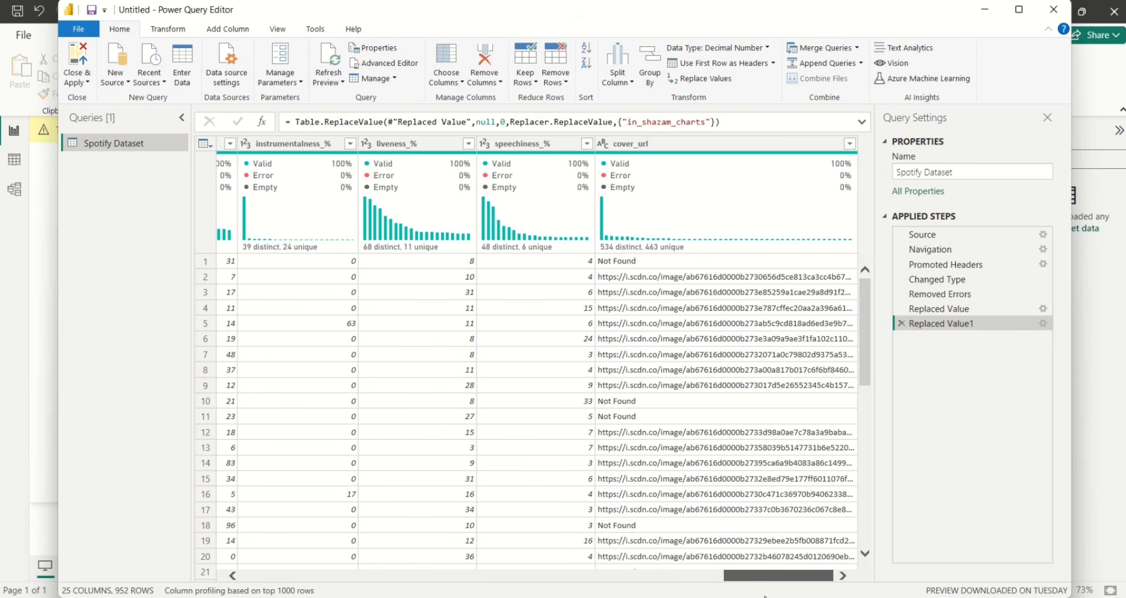
{"action": "scroll", "coordinate": [763, 593], "scroll_direction": "left", "scroll_amount": 20}
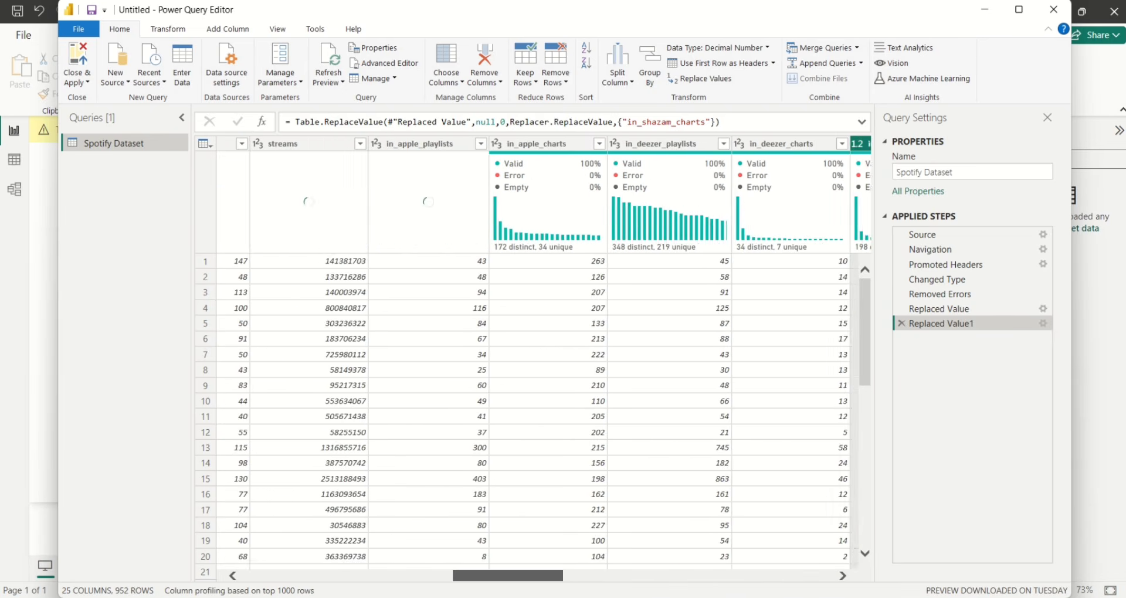
{"action": "scroll", "coordinate": [537, 352], "scroll_direction": "left", "scroll_amount": 10}
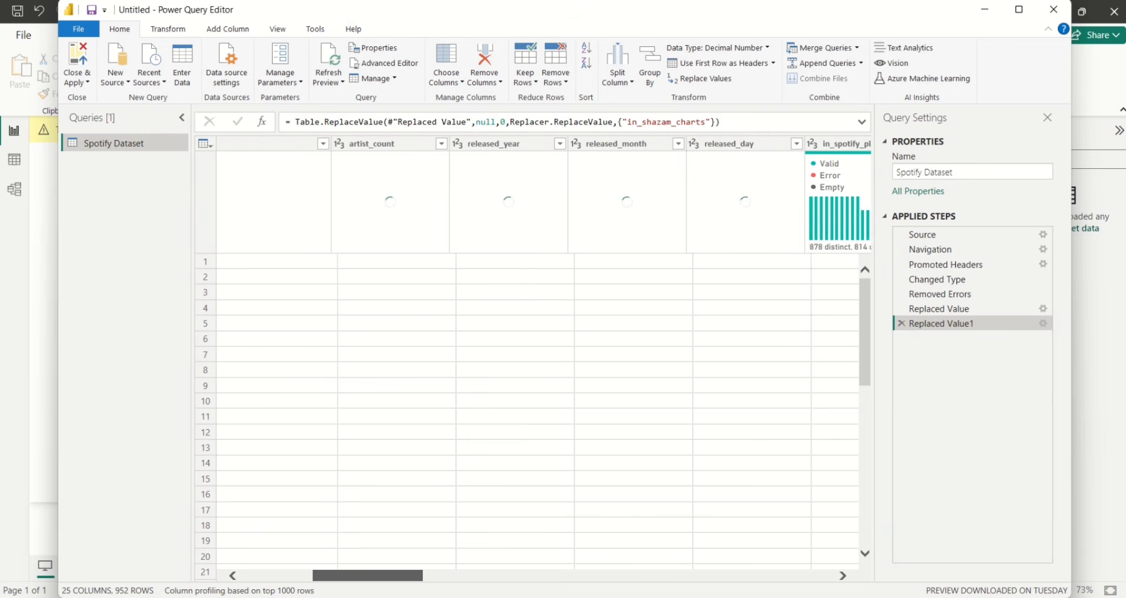
{"action": "scroll", "coordinate": [536, 352], "scroll_direction": "right", "scroll_amount": 1}
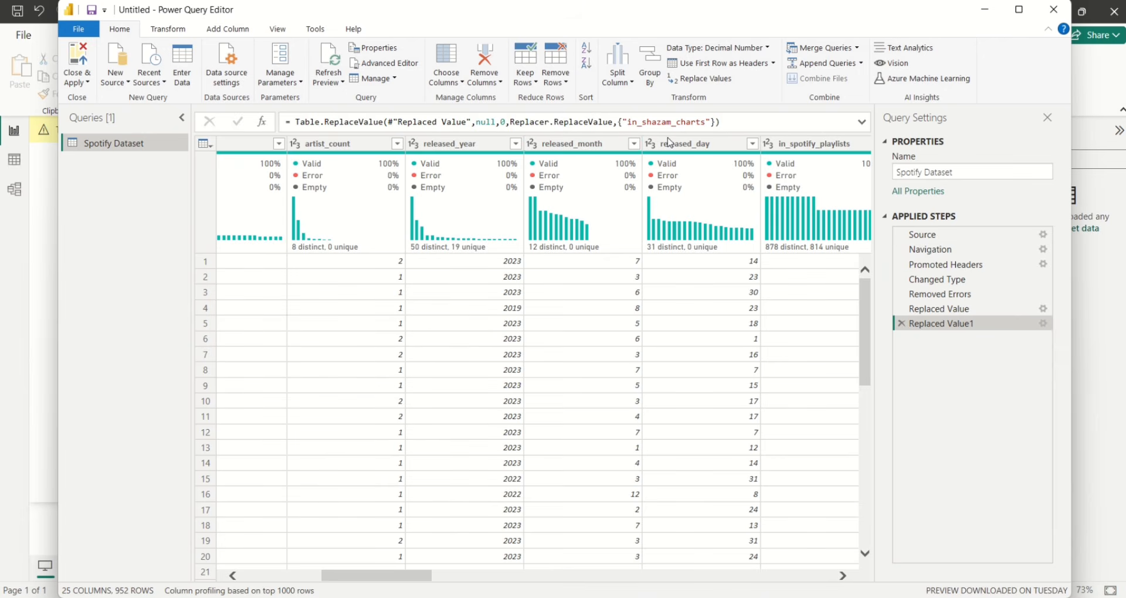
Select released_year, released_month and released_day, then start Column From Examples from the selection
{"action": "mouse_move", "coordinate": [682, 228]}
{"action": "left_click", "coordinate": [460, 147]}
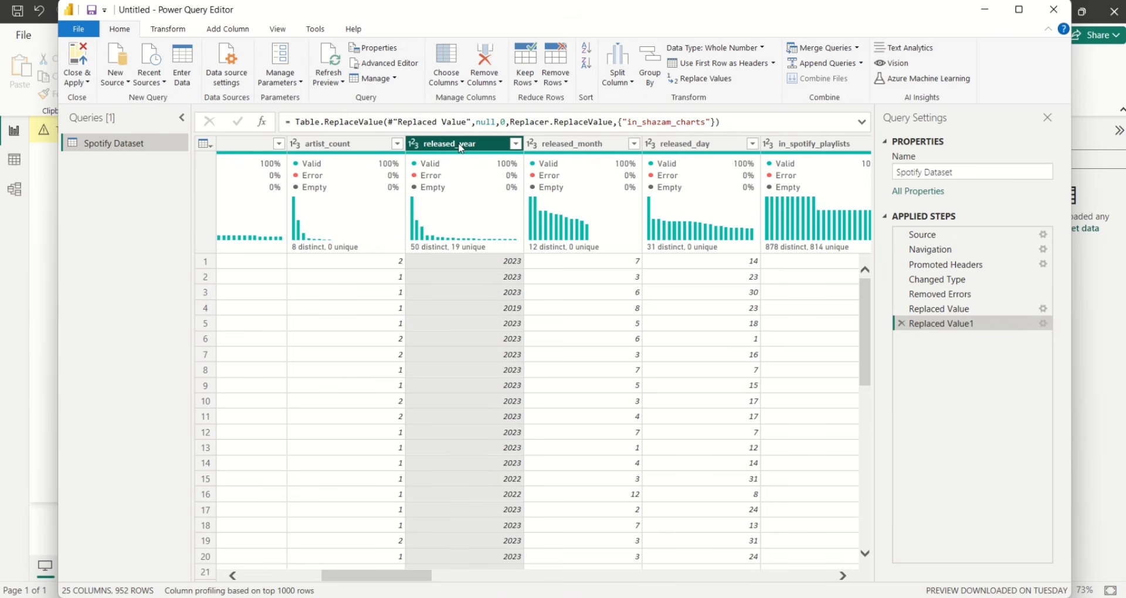
{"action": "left_click", "coordinate": [601, 150], "text": "ctrl"}
{"action": "left_click", "coordinate": [669, 147], "text": "ctrl"}
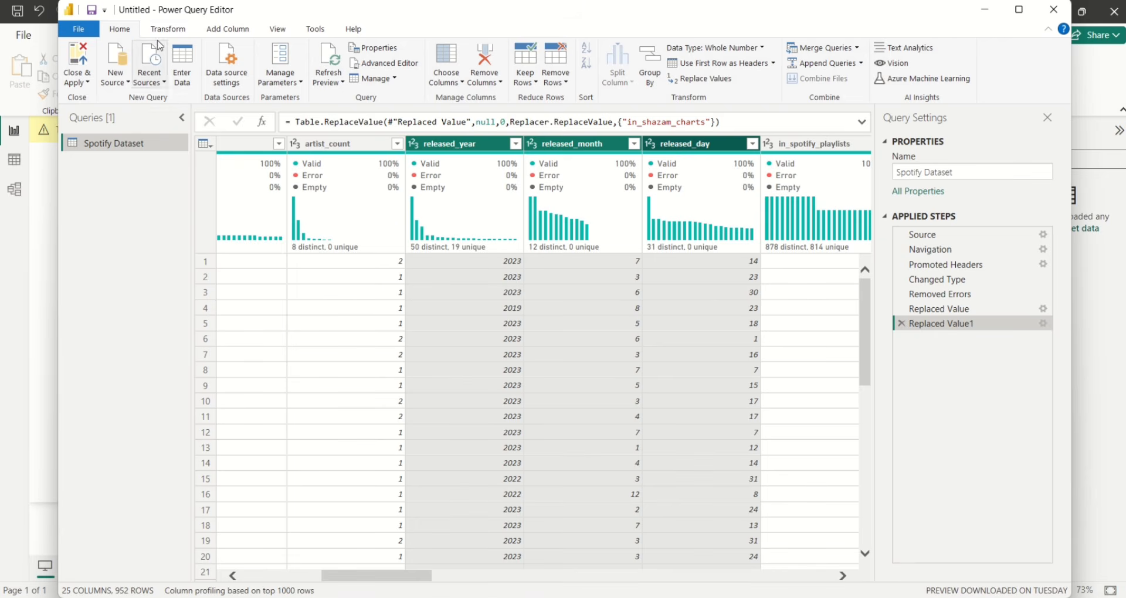
{"action": "left_click", "coordinate": [209, 34]}
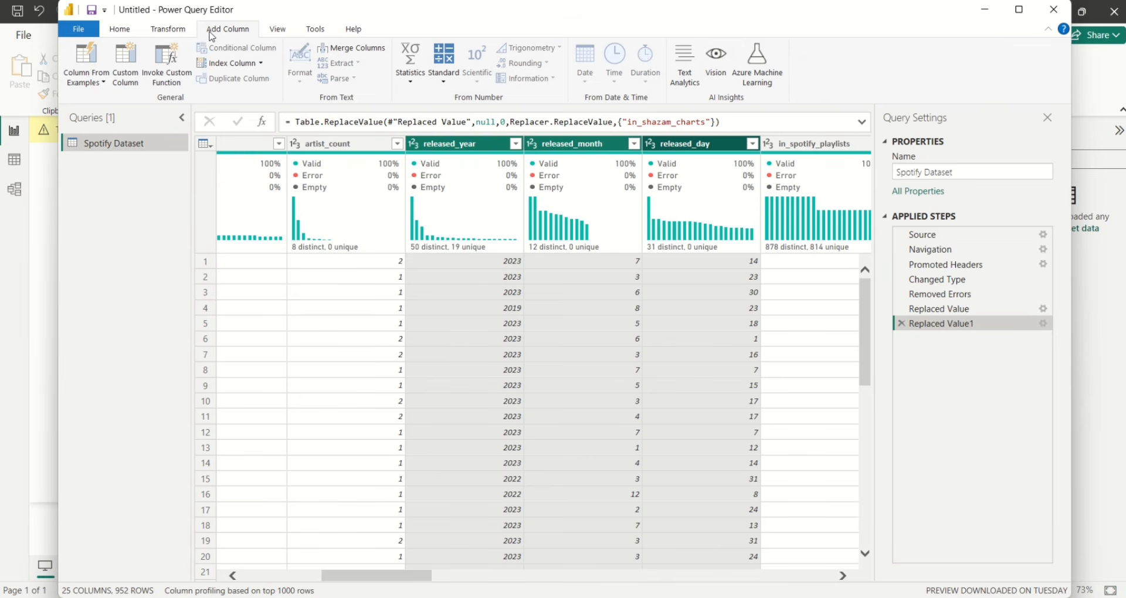
{"action": "left_click", "coordinate": [85, 76]}
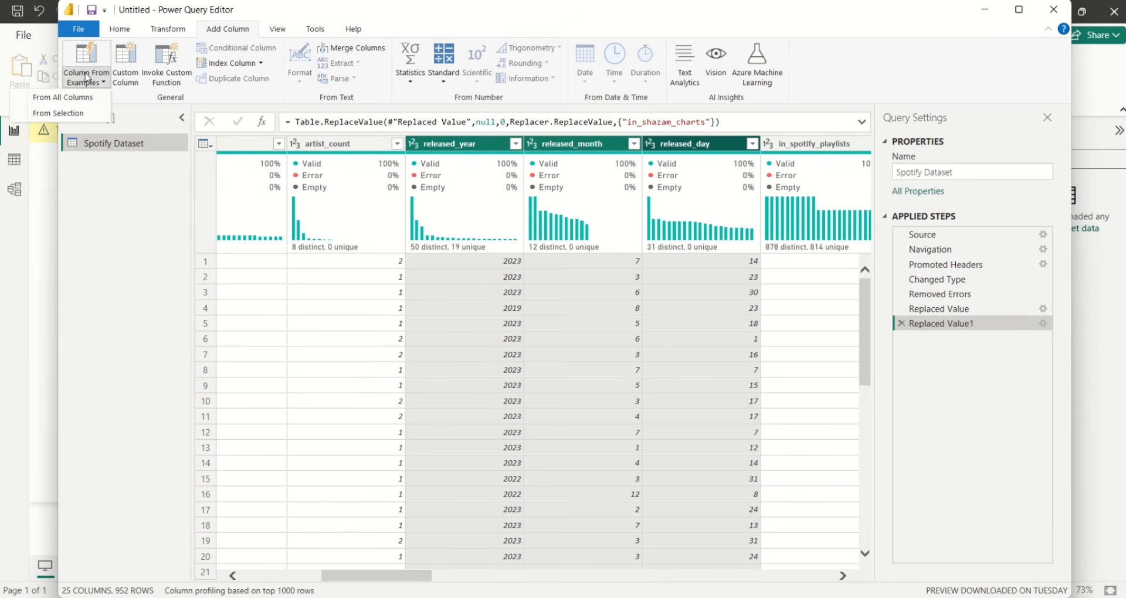
{"action": "left_click", "coordinate": [73, 113]}
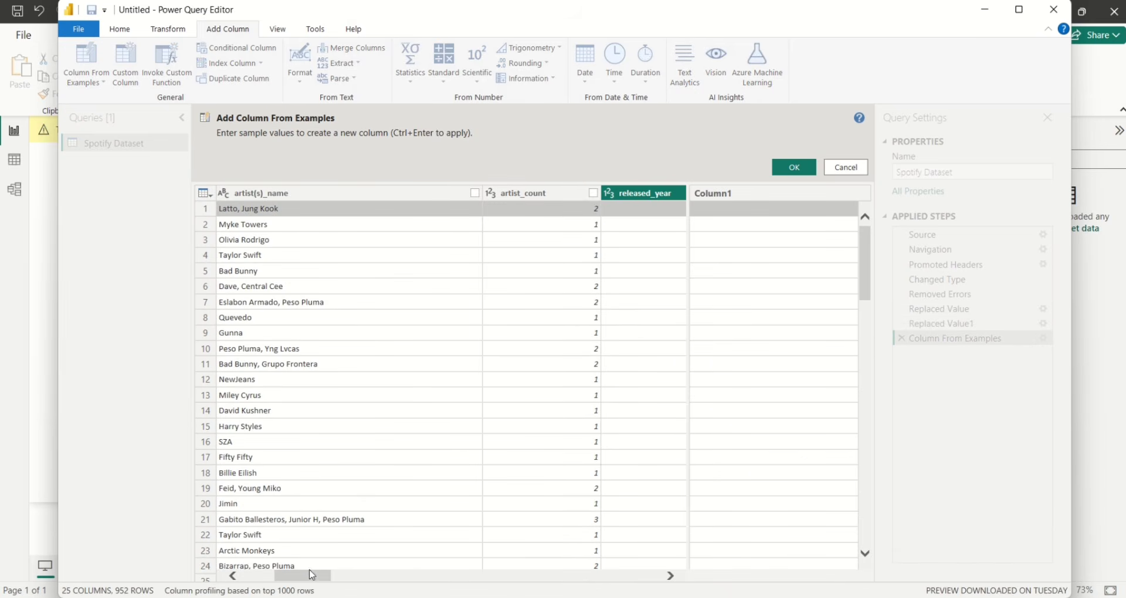
Enter sample dates 7/14/2023 and 3/23/2023 so a Date column is built from released_year, released_month and released_day
{"action": "left_click_drag", "start_coordinate": [309, 577], "coordinate": [352, 578]}
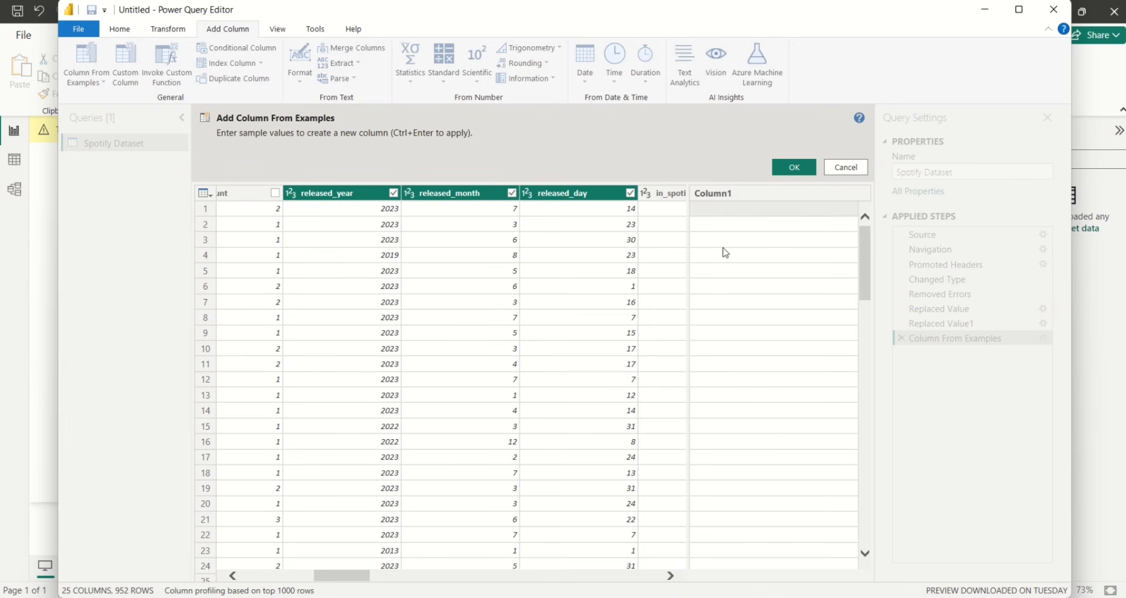
{"action": "left_click", "coordinate": [727, 215]}
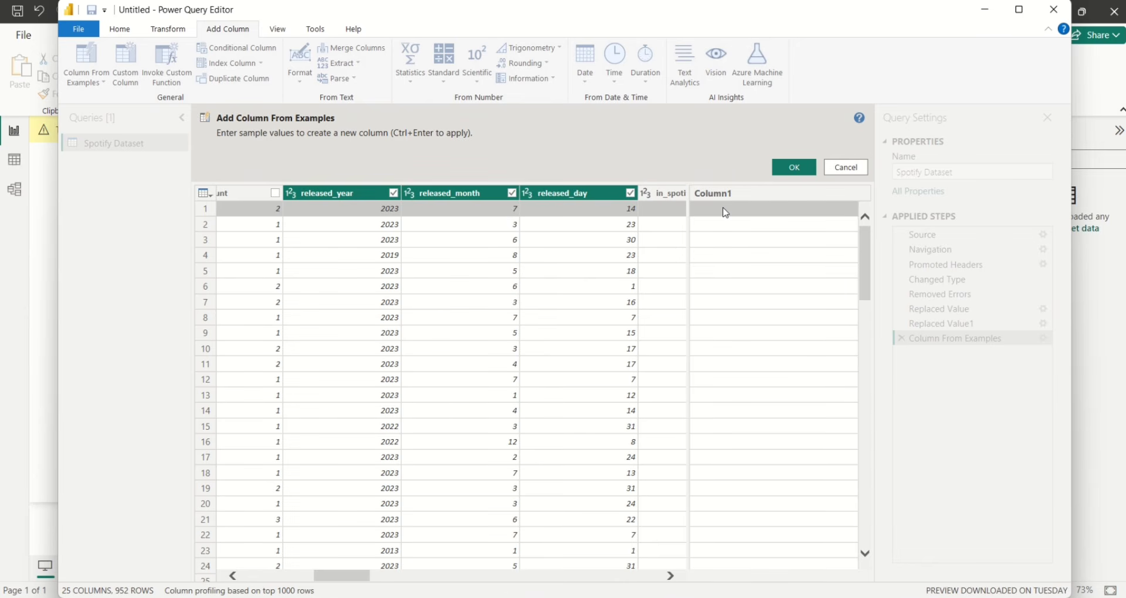
{"action": "type", "text": "7"}
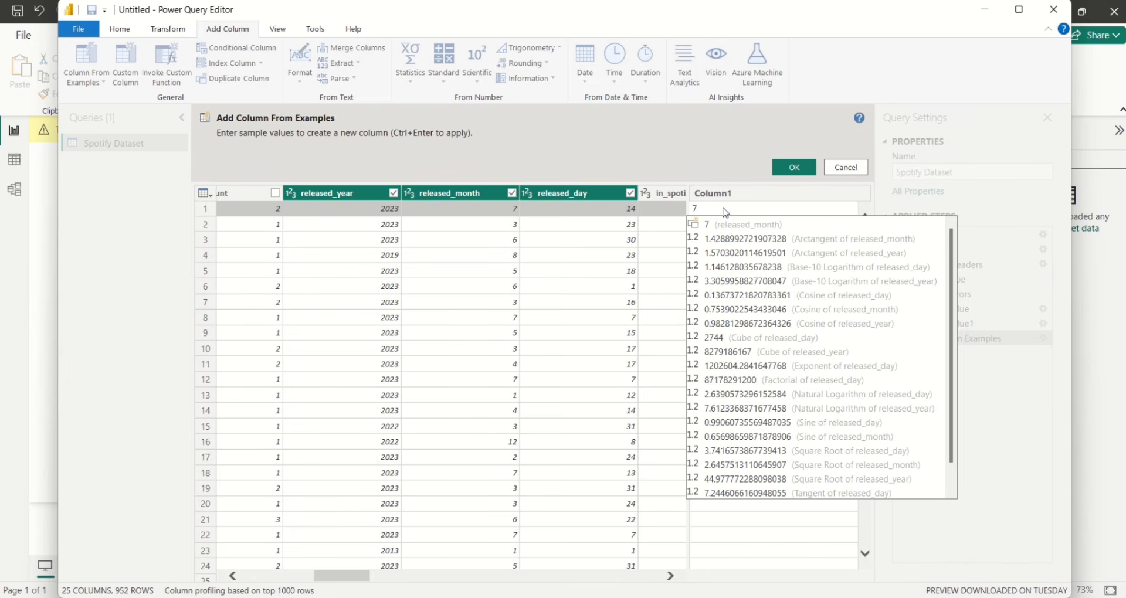
{"action": "type", "text": "/"}
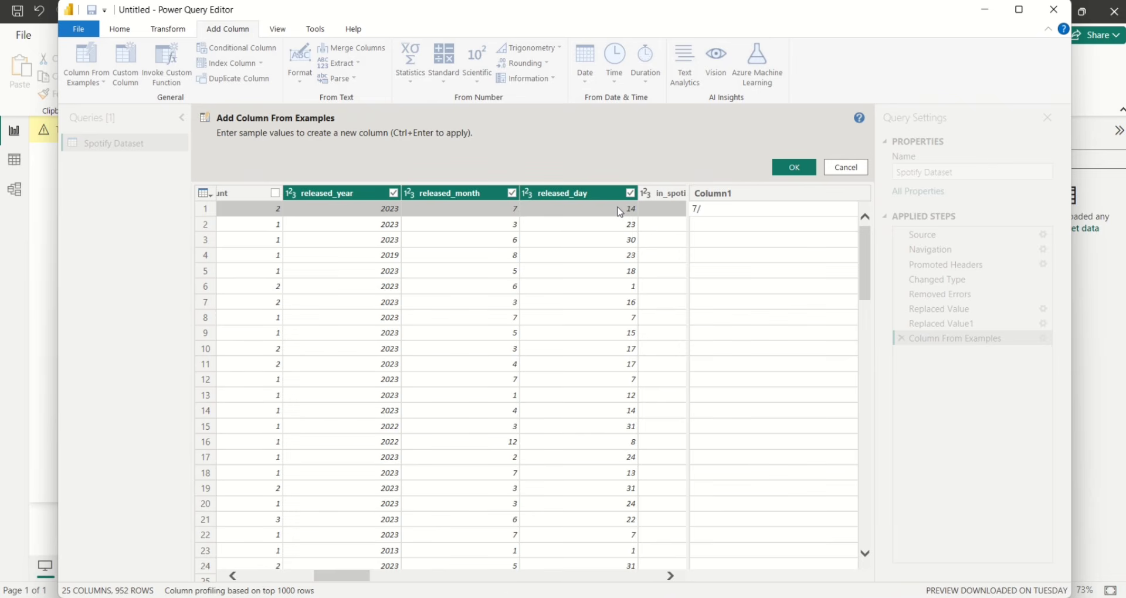
{"action": "type", "text": "14/2023"}
{"action": "key", "text": "Return"}
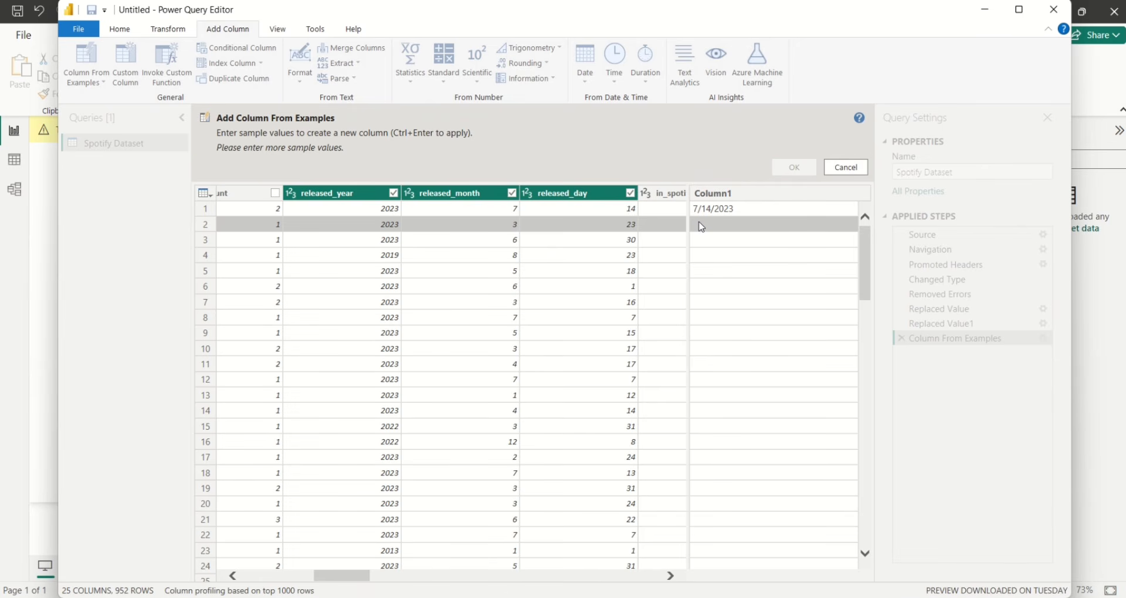
{"action": "type", "text": "3"}
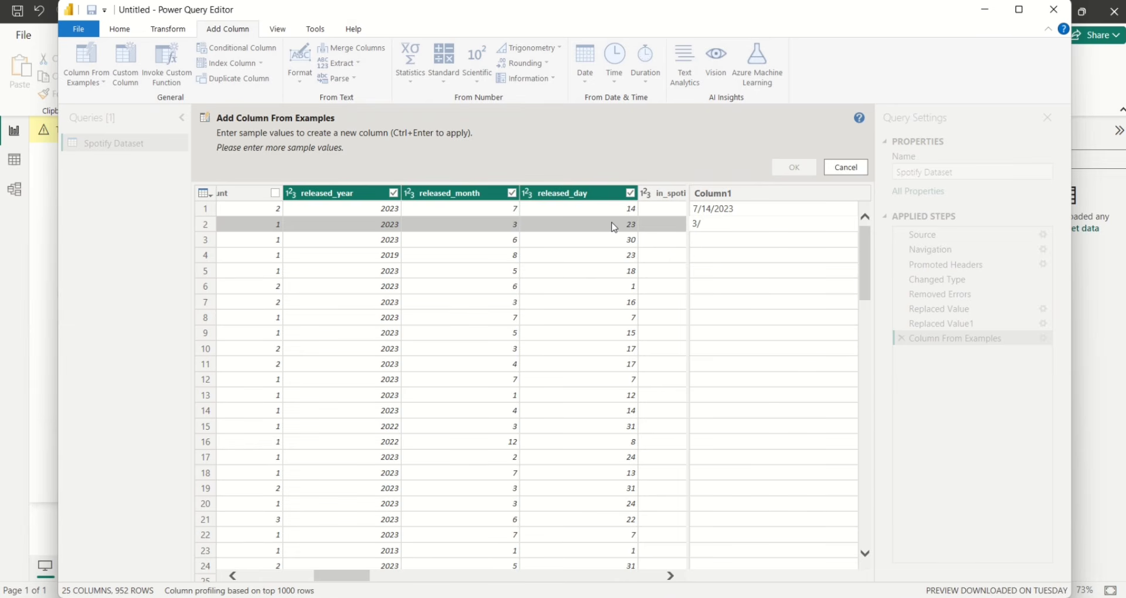
{"action": "type", "text": "/2023/2023"}
{"action": "key", "text": "Return"}
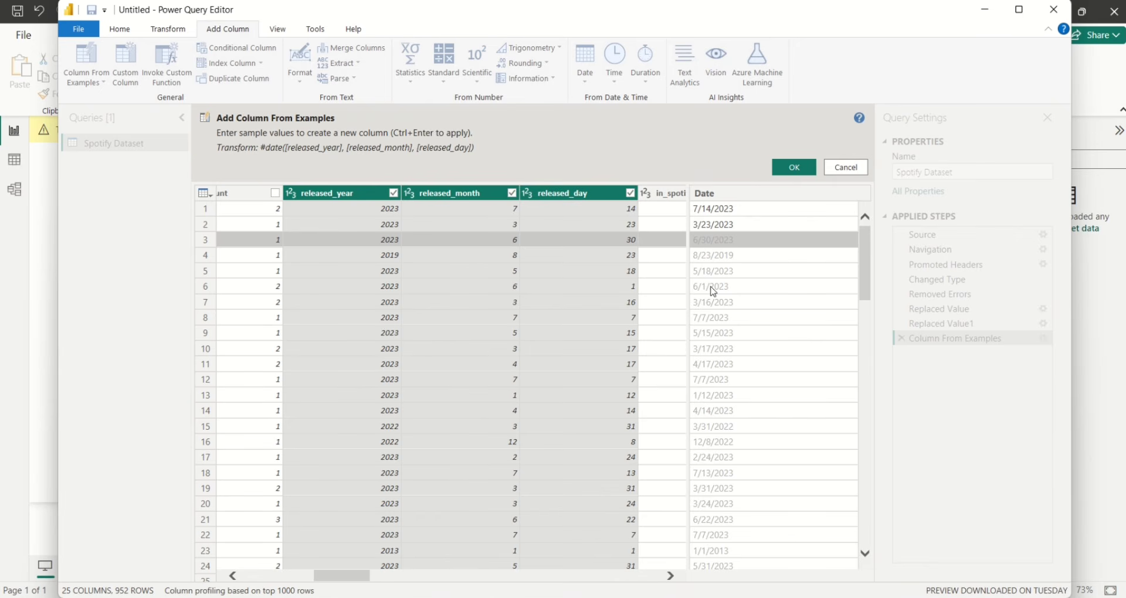
Accept the inferred Date column and move it right after released_day
{"action": "left_click", "coordinate": [795, 167]}
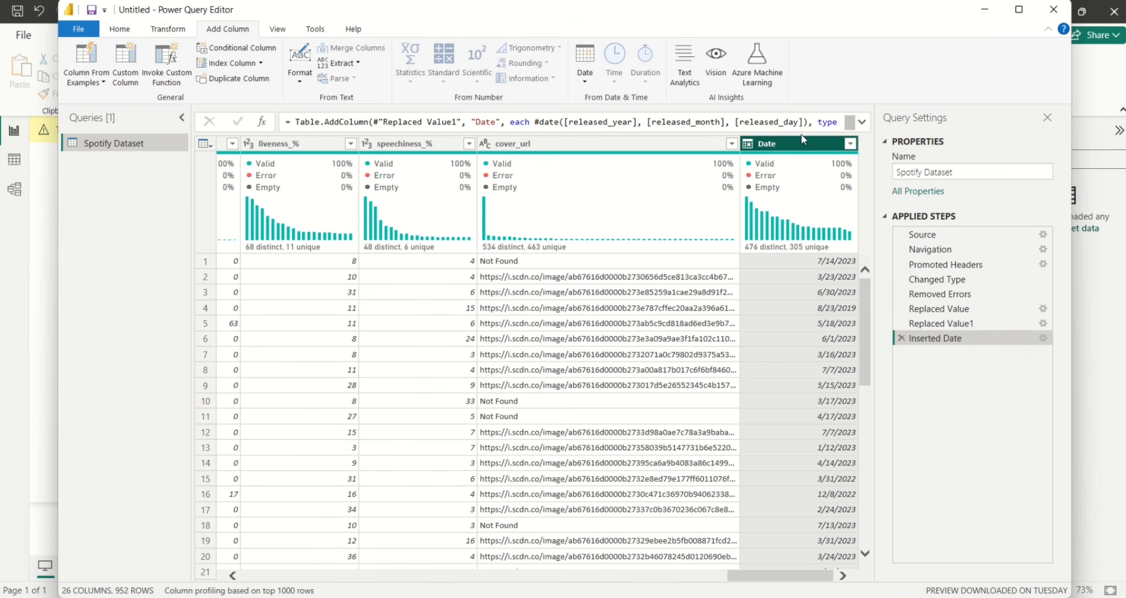
{"action": "left_click_drag", "start_coordinate": [796, 148], "coordinate": [409, 155]}
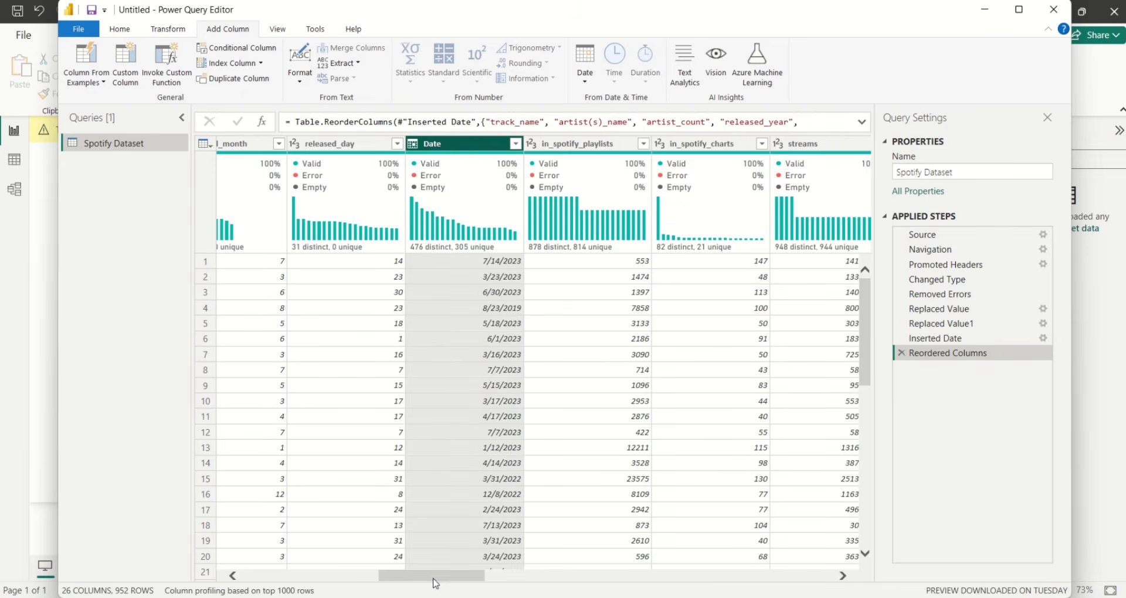
{"action": "left_click_drag", "start_coordinate": [432, 580], "coordinate": [403, 587]}
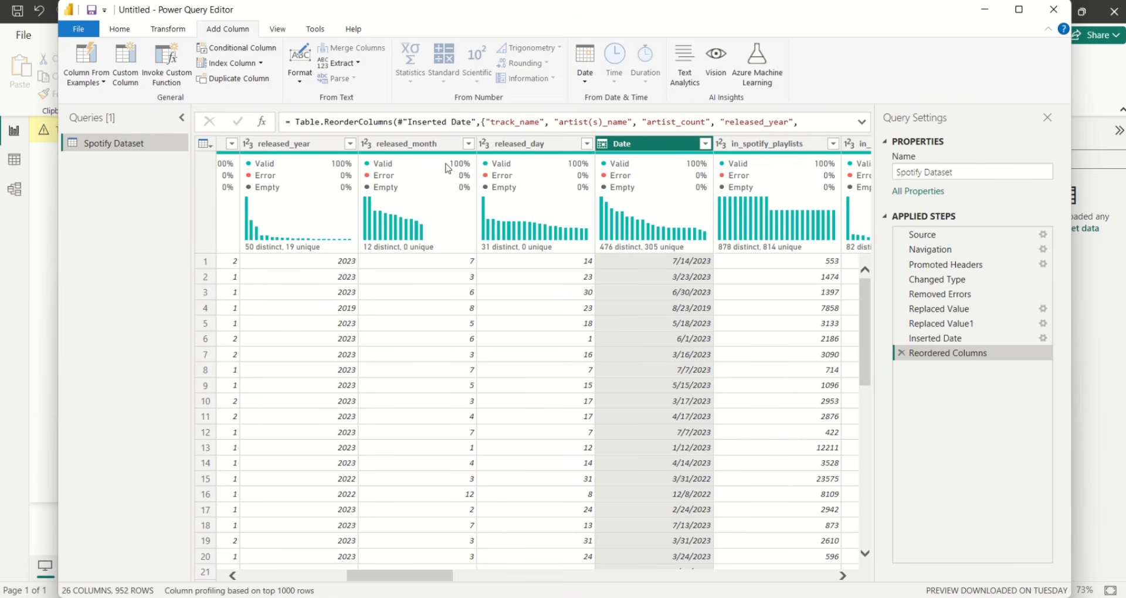
Select the released_year, released_month and released_day columns together and bring up their context menu
{"action": "left_click", "coordinate": [302, 150]}
{"action": "left_click", "coordinate": [377, 150], "text": "ctrl"}
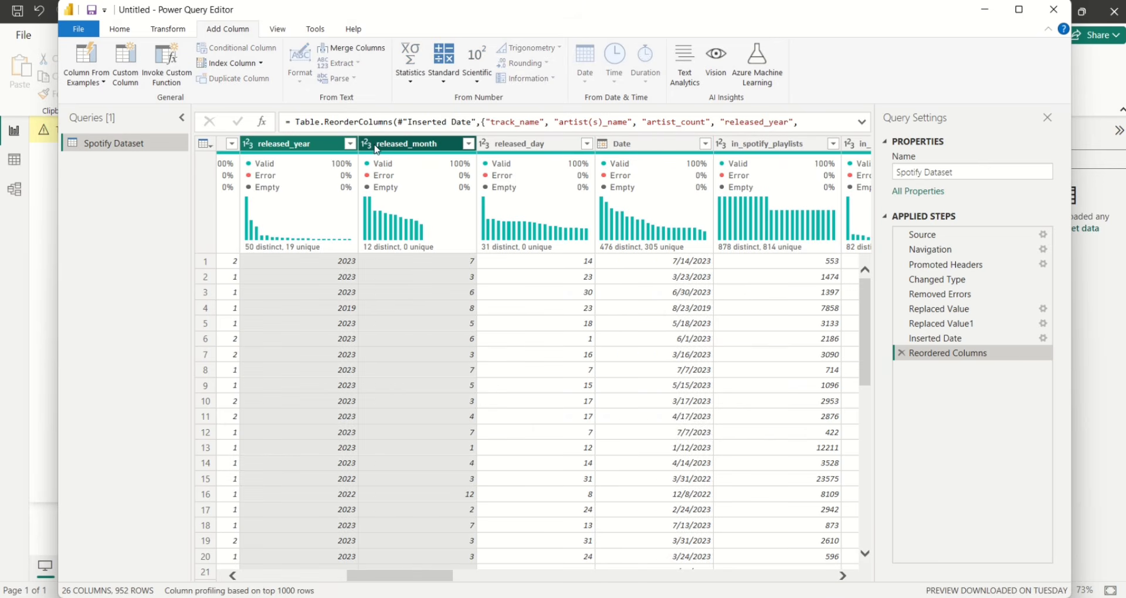
{"action": "left_click", "coordinate": [517, 151], "text": "ctrl"}
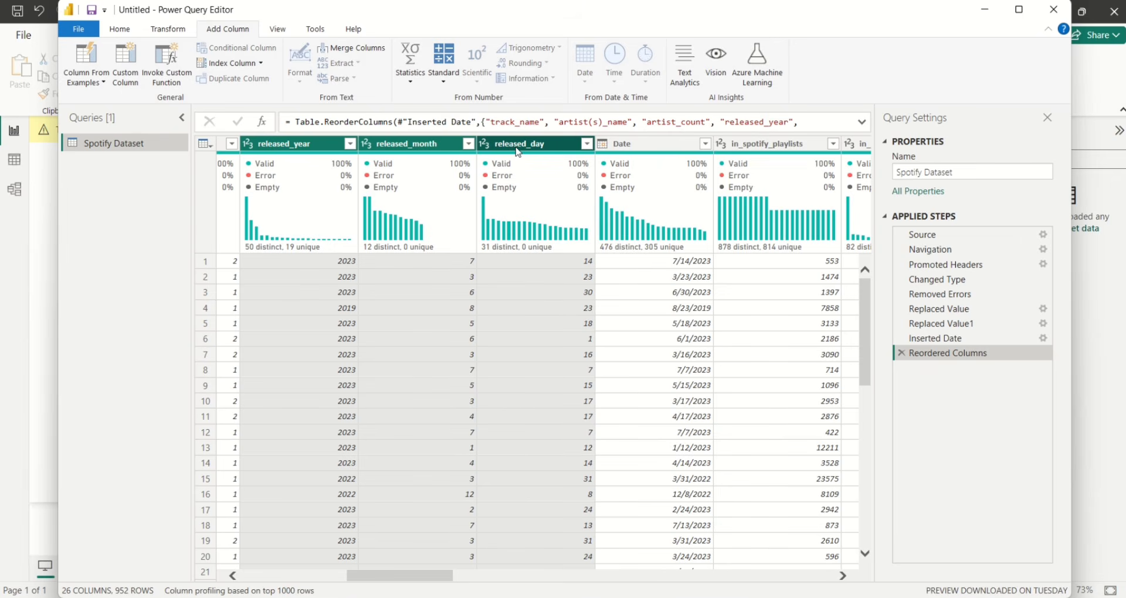
{"action": "right_click", "coordinate": [518, 152]}
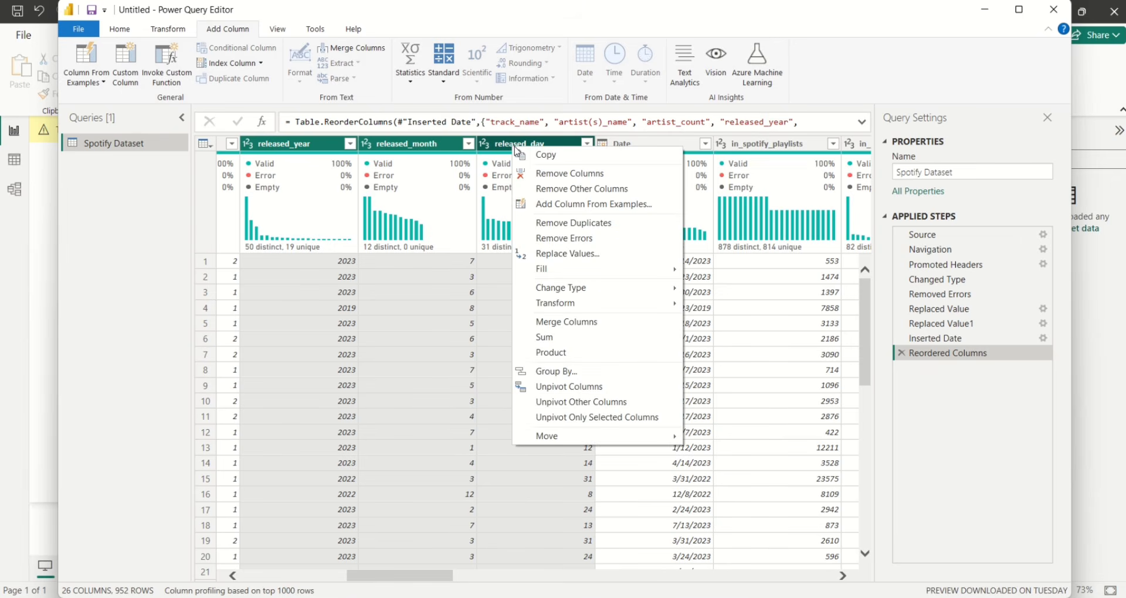
Remove the three released_ columns, leaving 23 columns with Date beside artist_count
{"action": "left_click", "coordinate": [543, 176]}
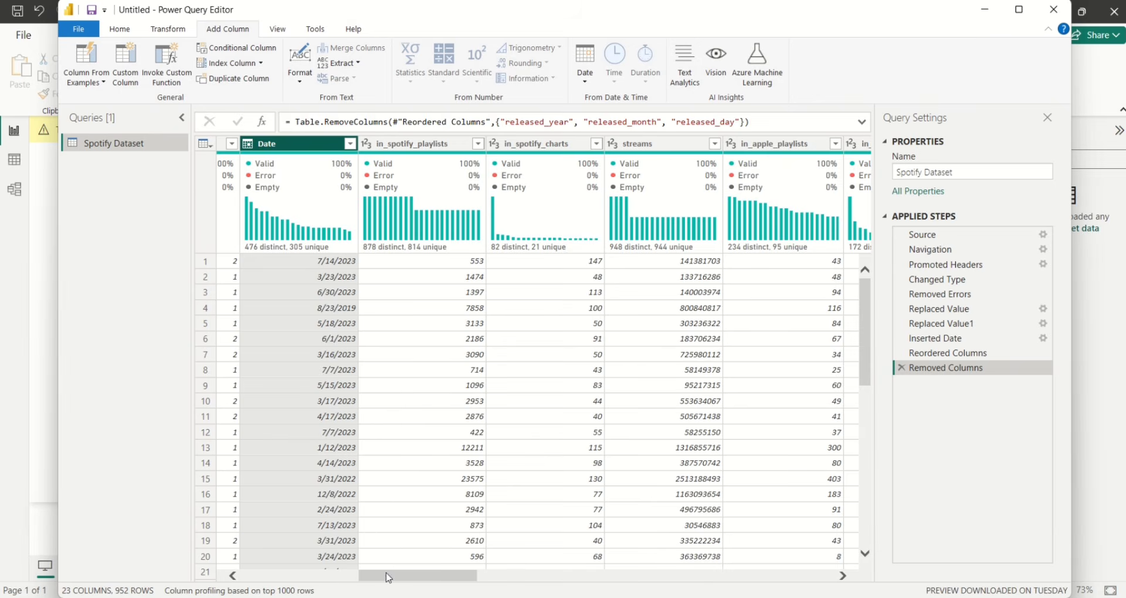
{"action": "left_click_drag", "start_coordinate": [386, 577], "coordinate": [371, 579]}
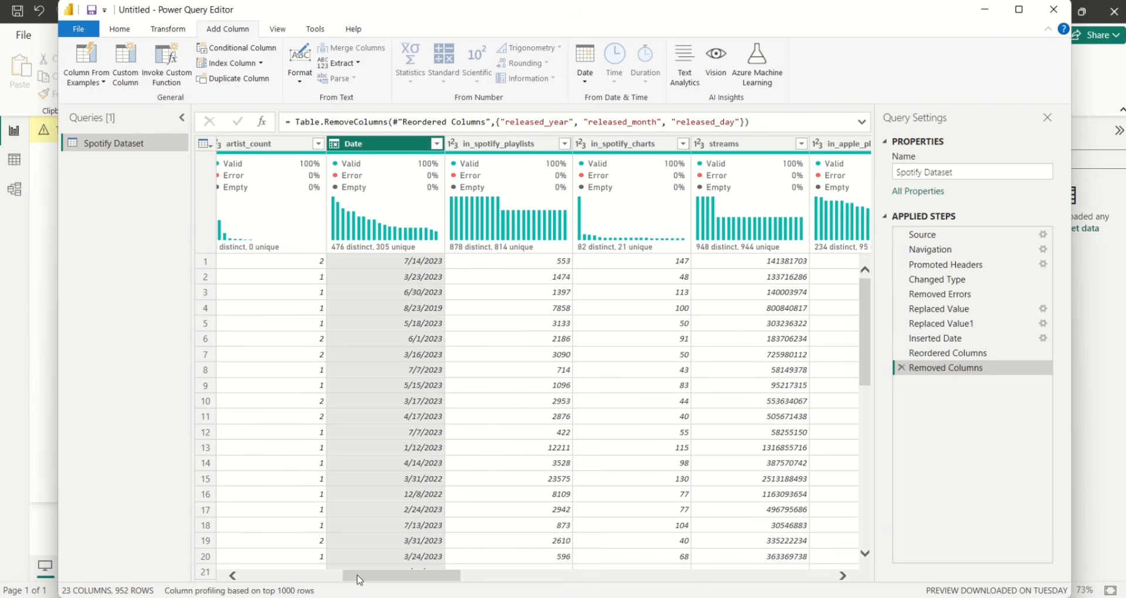
{"action": "left_click_drag", "start_coordinate": [357, 578], "coordinate": [326, 577]}
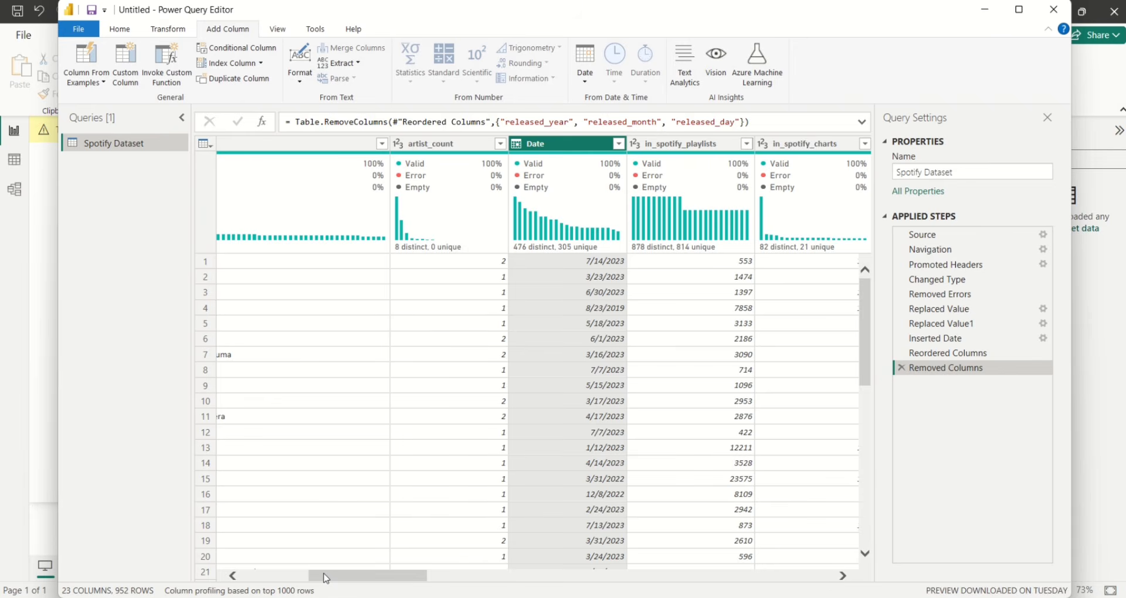
{"action": "left_click_drag", "start_coordinate": [326, 578], "coordinate": [255, 578]}
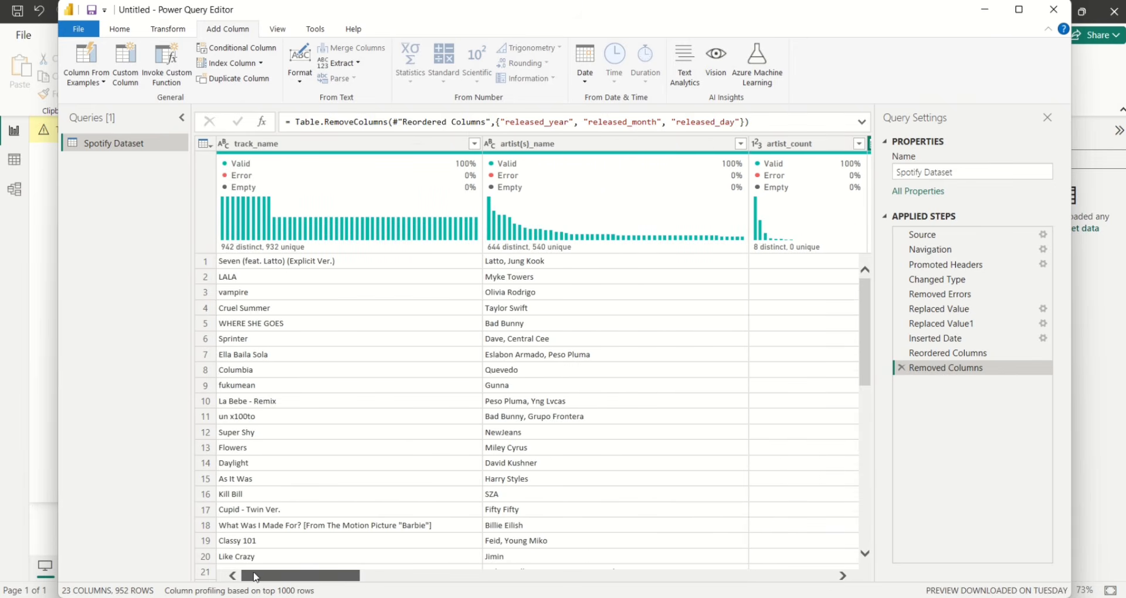
Use Close & Apply to load the cleaned Spotify Dataset query into the report
{"action": "left_click", "coordinate": [120, 29]}
{"action": "left_click", "coordinate": [87, 86]}
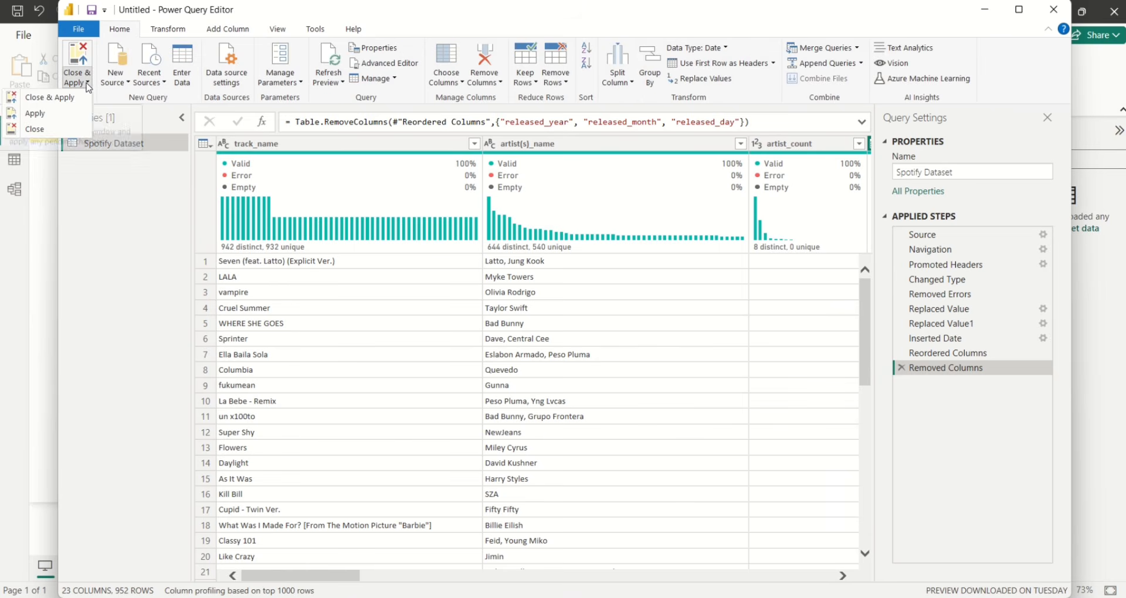
{"action": "left_click", "coordinate": [68, 100]}
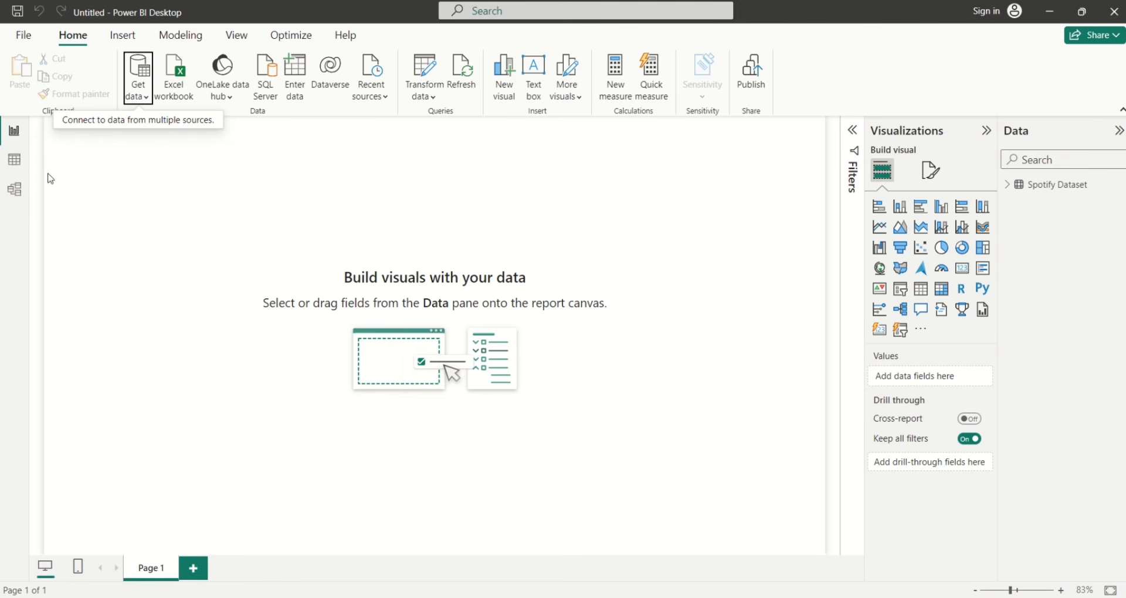
Create a Calendar table from an ADDCOLUMNS(CALENDAR(...)) formula with Year, Quarter, Month, MonthName, Day of Week, DayName
{"action": "left_click", "coordinate": [15, 165]}
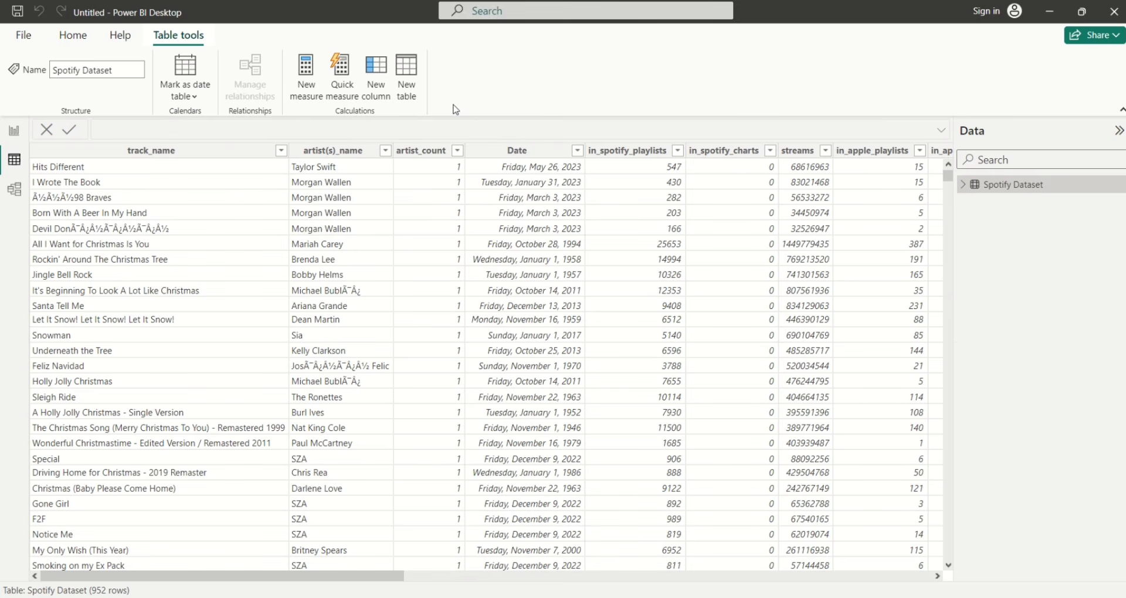
{"action": "left_click", "coordinate": [412, 93]}
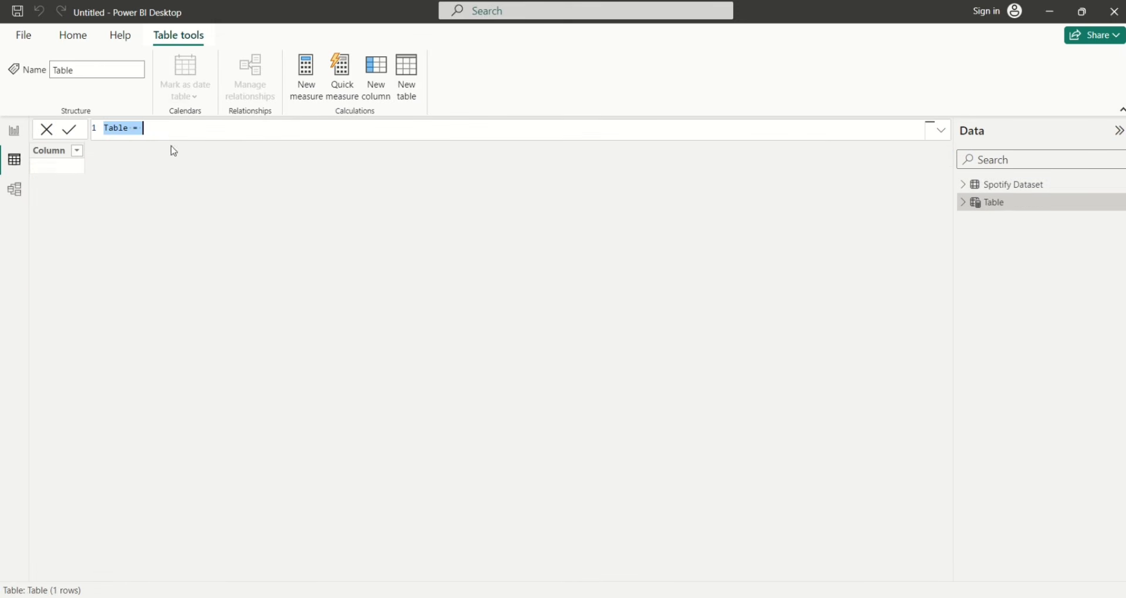
{"action": "key", "text": "BackSpace"}
{"action": "type", "text": "Calendar = ADDCOLUMNS(CALENDAR(MIN('Spotify Dataset'[Date]), MAX('Spotify Dataset'[Date])), \"Year\", YEAR([Date]), \"Quarter\", QUARTER([Date]), \"Quater (Q)\", FORMAT([Date], \"\\QQ\"), \"Month\", MONTH([Date]), \"MonthName\", FORMAT([Date], \"mmm\"), \"Day of Week\", WEEKDAY([Date]), \"DayName\", FORMAT([Date], \"dddd\"))"}
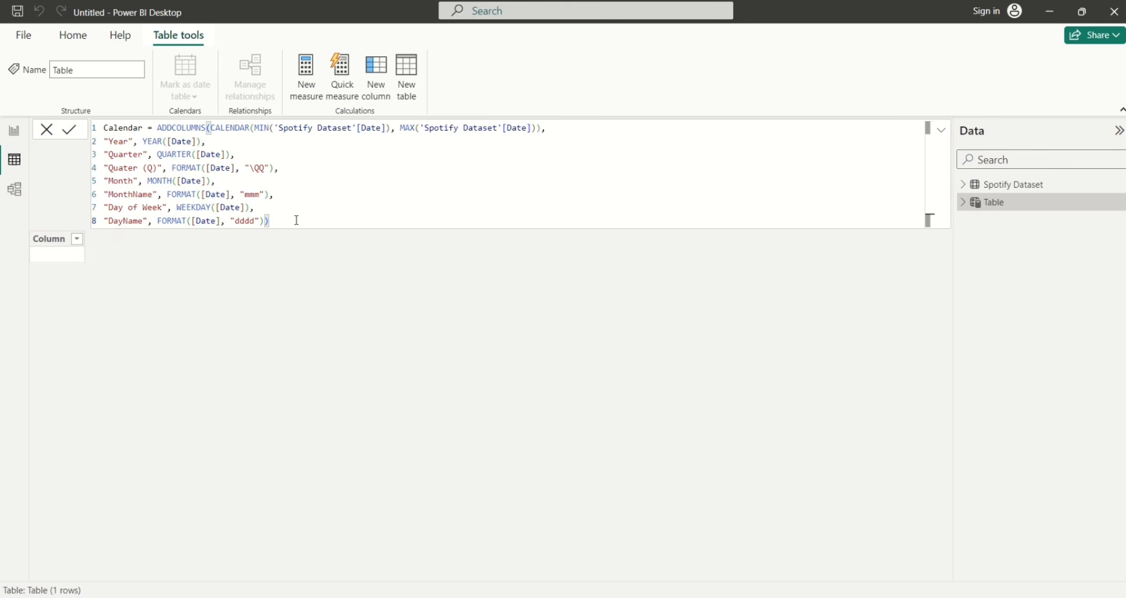
{"action": "key", "text": "Return"}
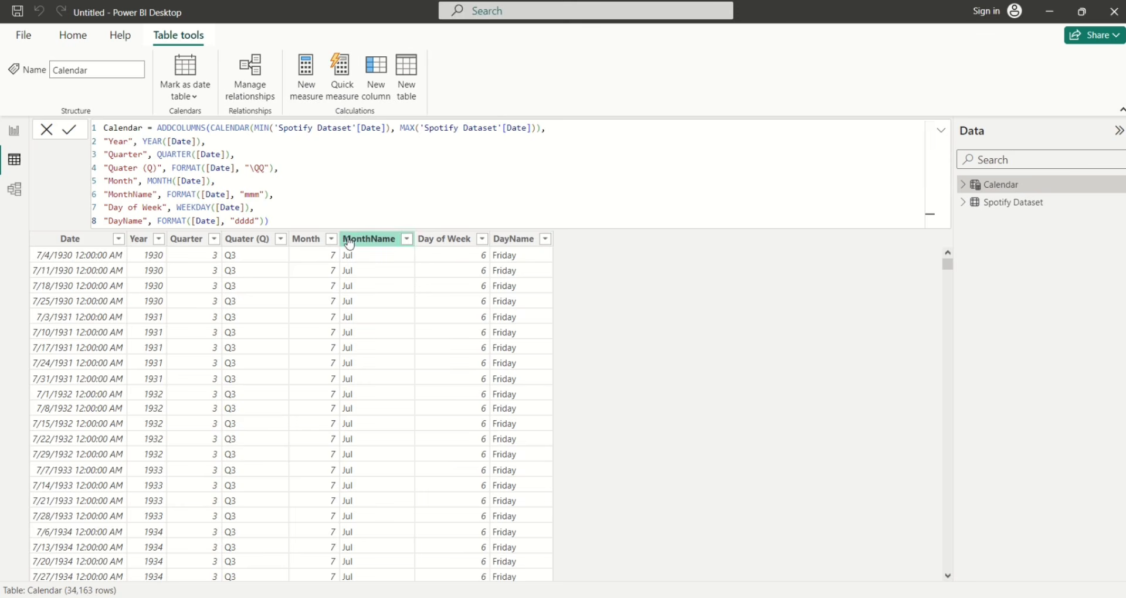
Mark the Calendar table as a date table using its Date column
{"action": "left_click", "coordinate": [941, 136]}
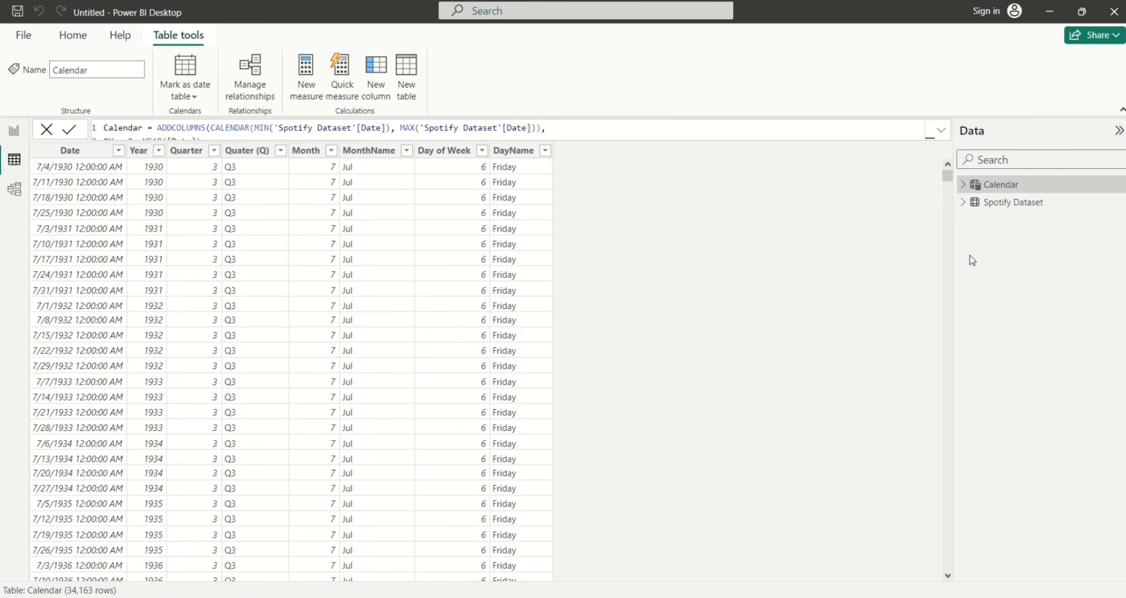
{"action": "left_click", "coordinate": [189, 98]}
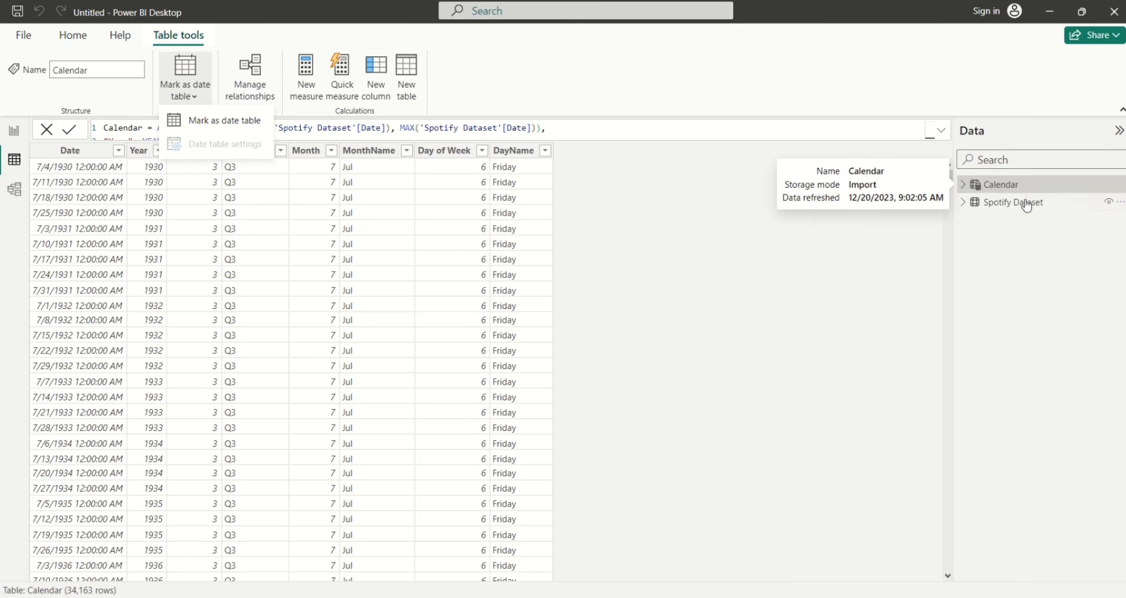
{"action": "left_click", "coordinate": [232, 121]}
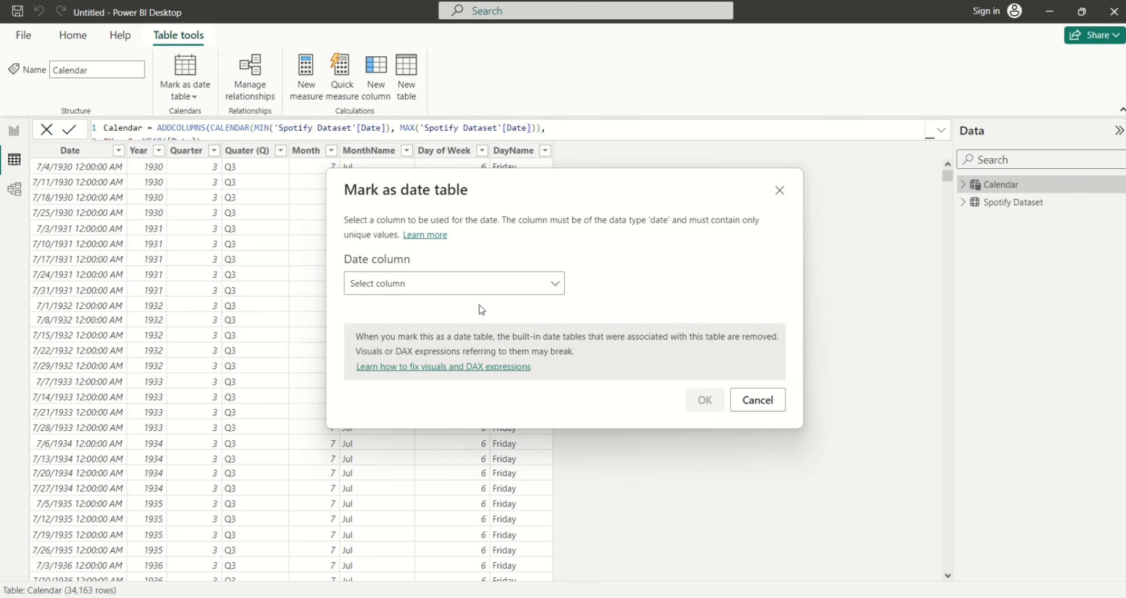
{"action": "left_click", "coordinate": [555, 284]}
{"action": "left_click", "coordinate": [531, 330]}
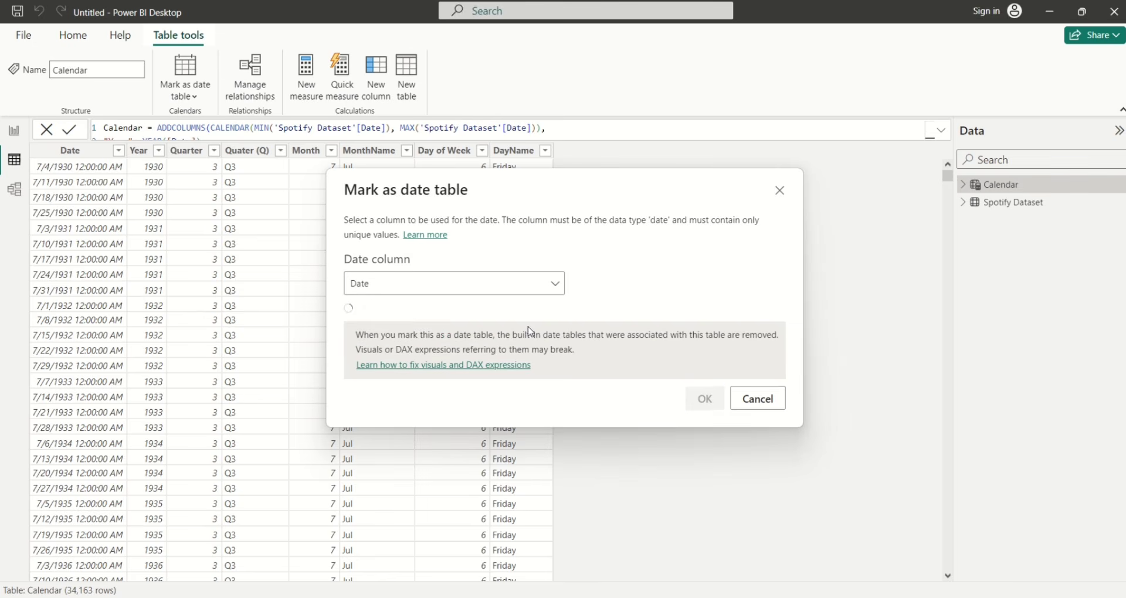
{"action": "left_click", "coordinate": [704, 400]}
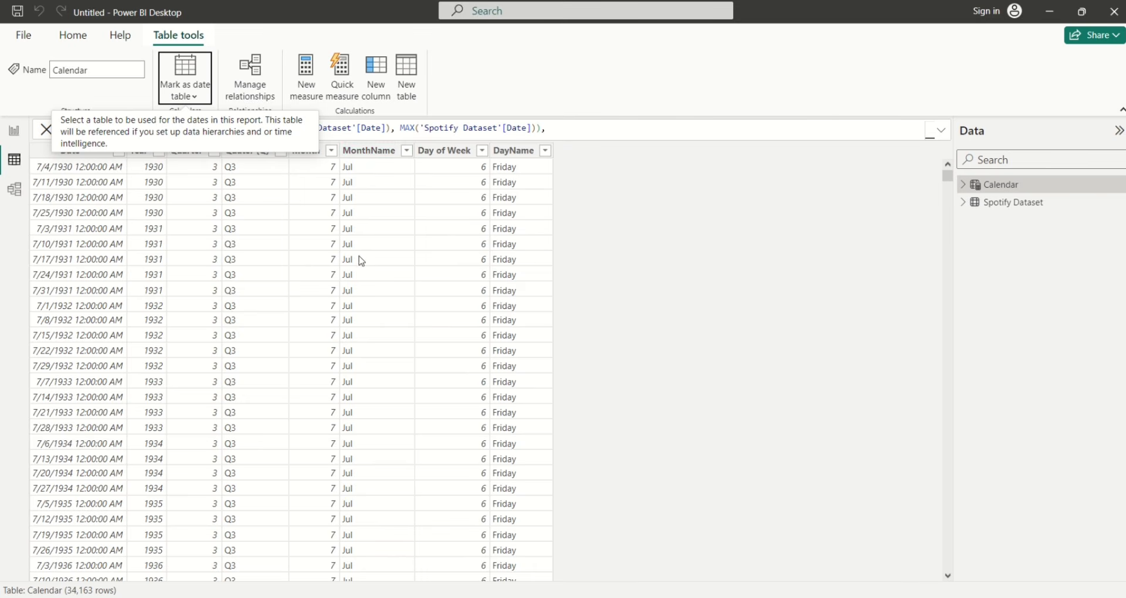
{"action": "left_click", "coordinate": [363, 154]}
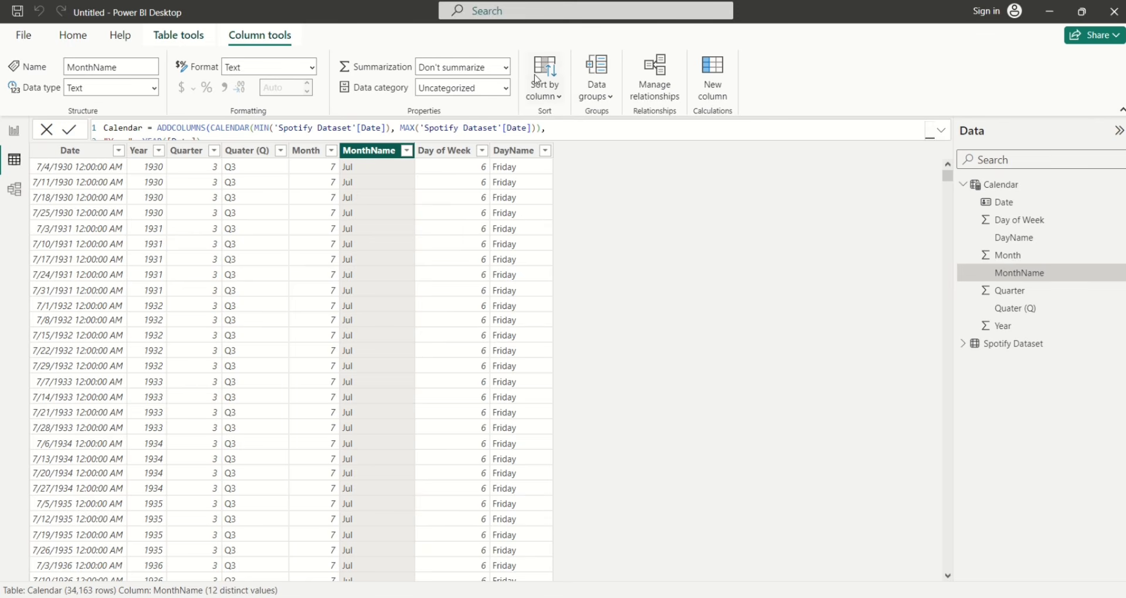
Sort MonthName by the Month column and DayName by the Day of Week column
{"action": "left_click", "coordinate": [554, 97]}
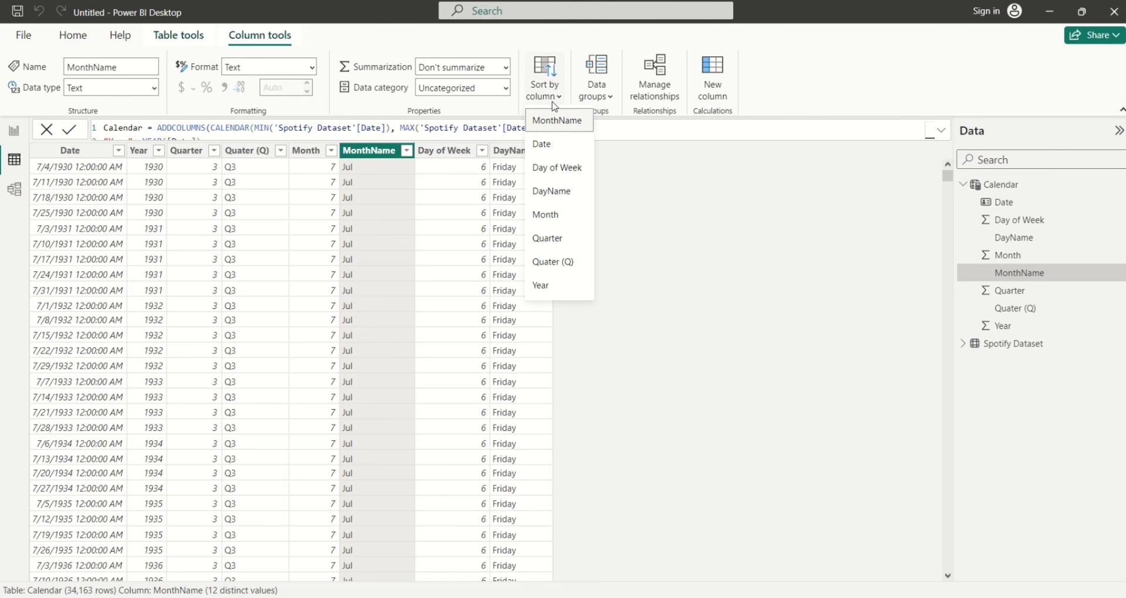
{"action": "left_click", "coordinate": [553, 216]}
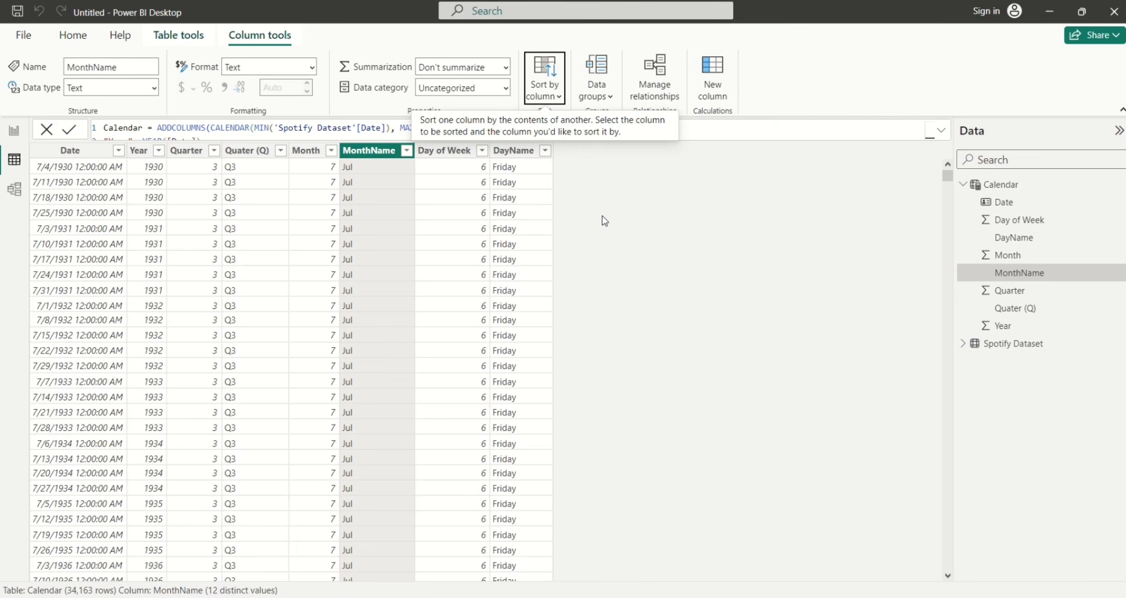
{"action": "left_click", "coordinate": [515, 155]}
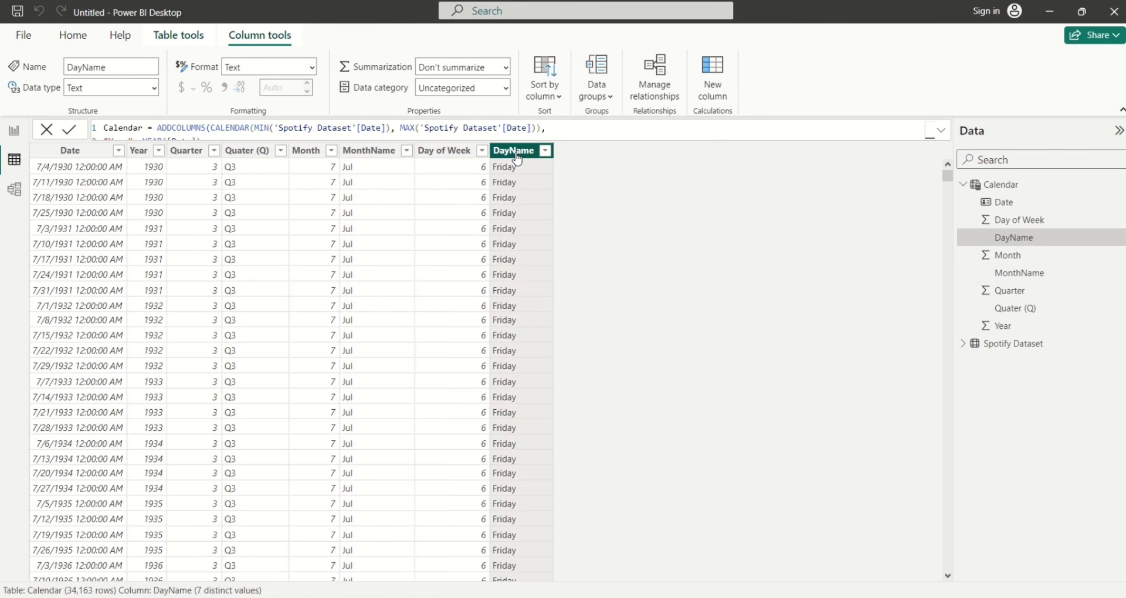
{"action": "left_click", "coordinate": [555, 97]}
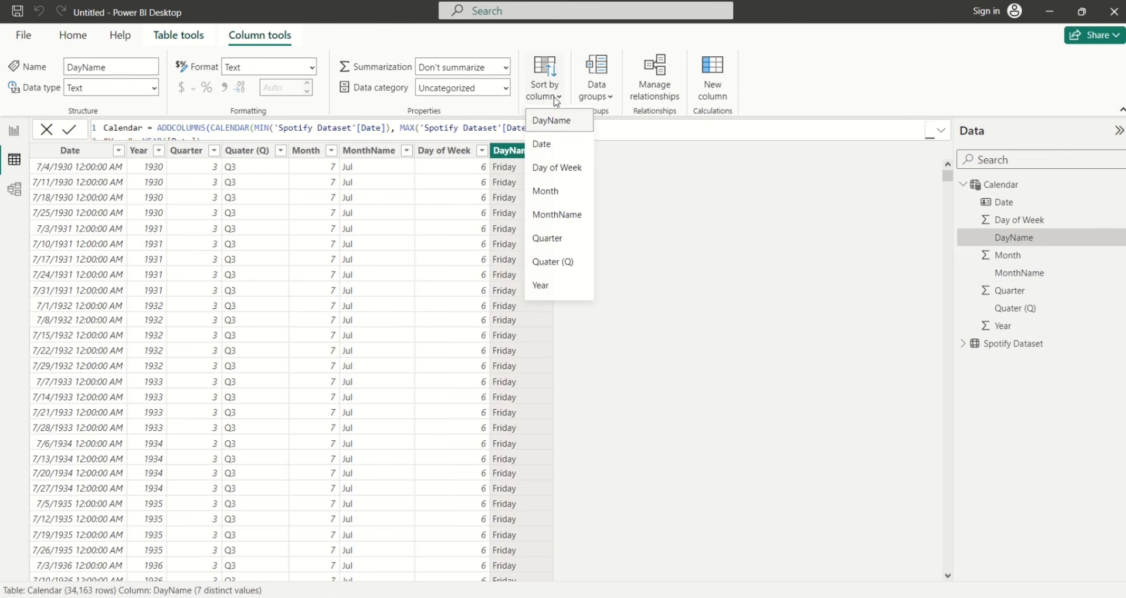
{"action": "left_click", "coordinate": [556, 174]}
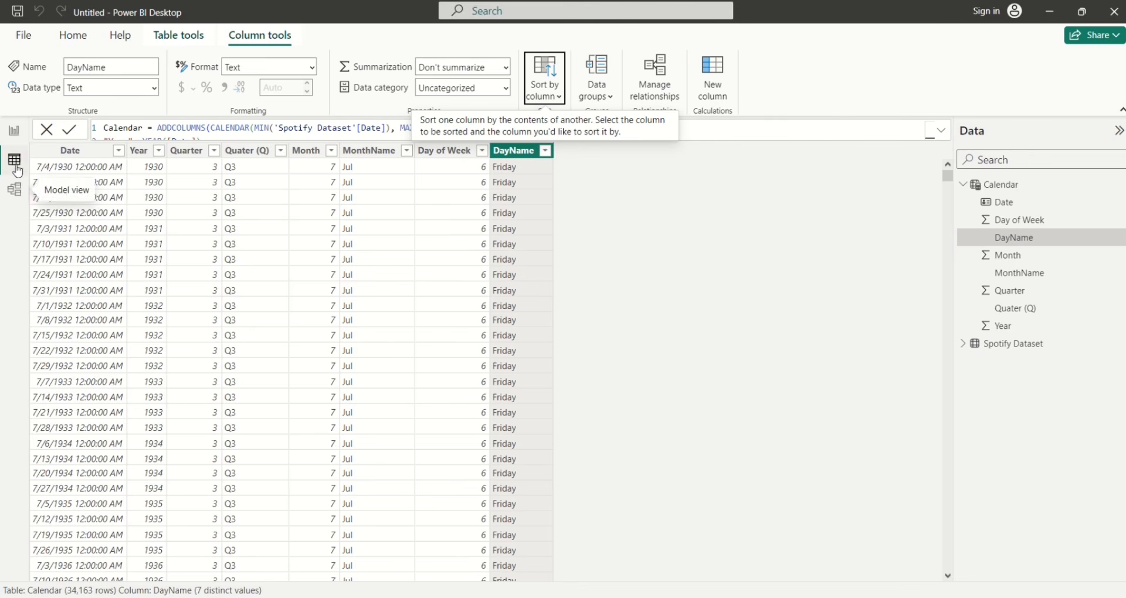
In Model view, link Spotify Dataset's Date to Calendar's Date, then return to the report page
{"action": "left_click", "coordinate": [16, 192]}
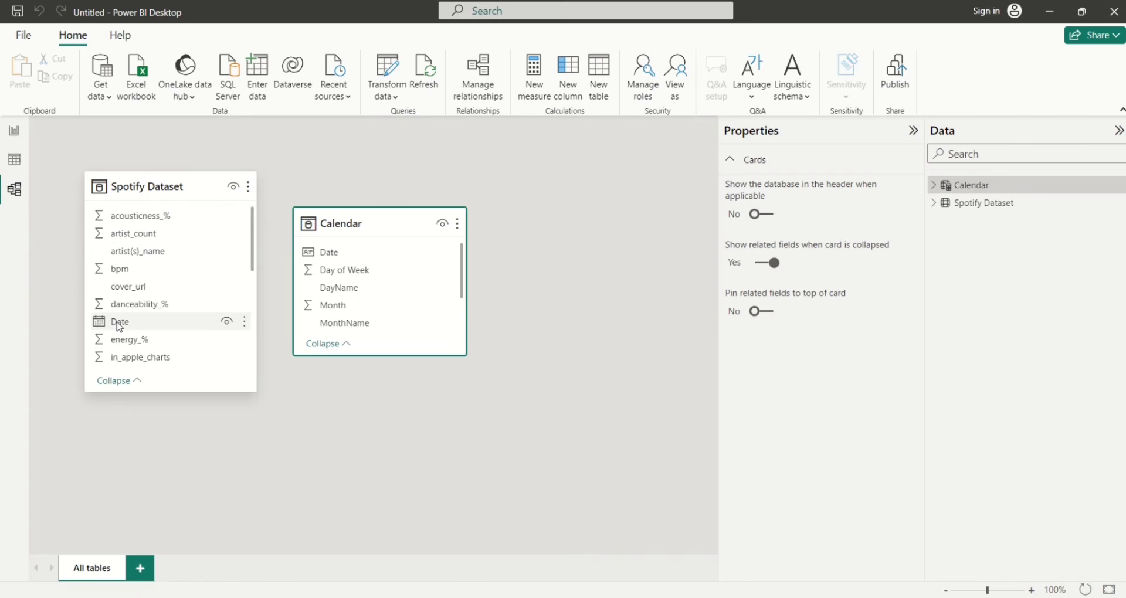
{"action": "left_click_drag", "start_coordinate": [119, 326], "coordinate": [326, 256]}
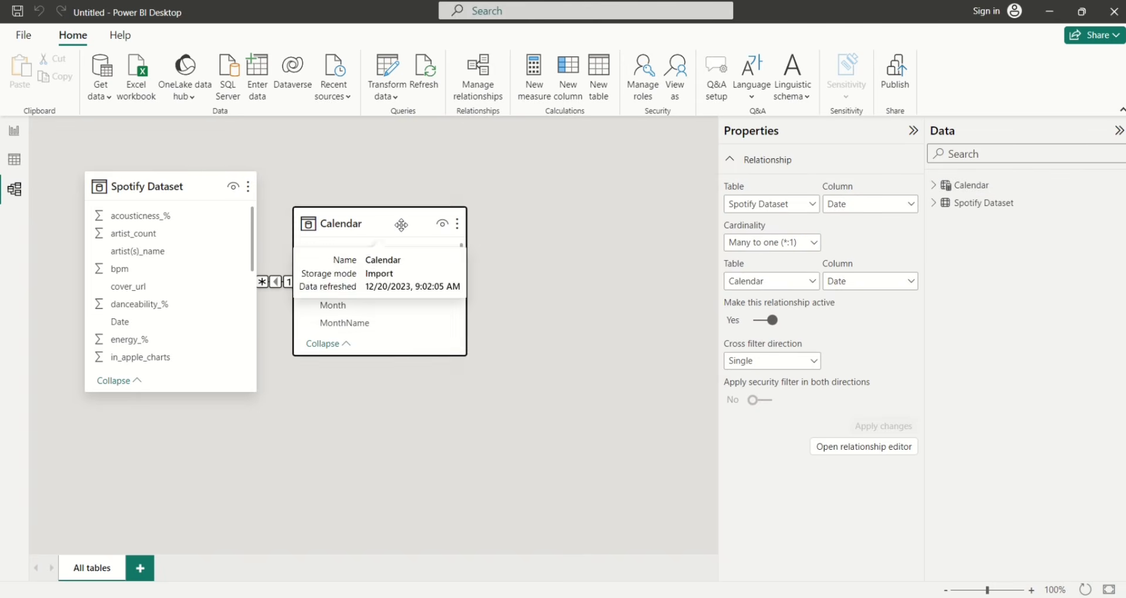
{"action": "left_click_drag", "start_coordinate": [396, 227], "coordinate": [470, 199]}
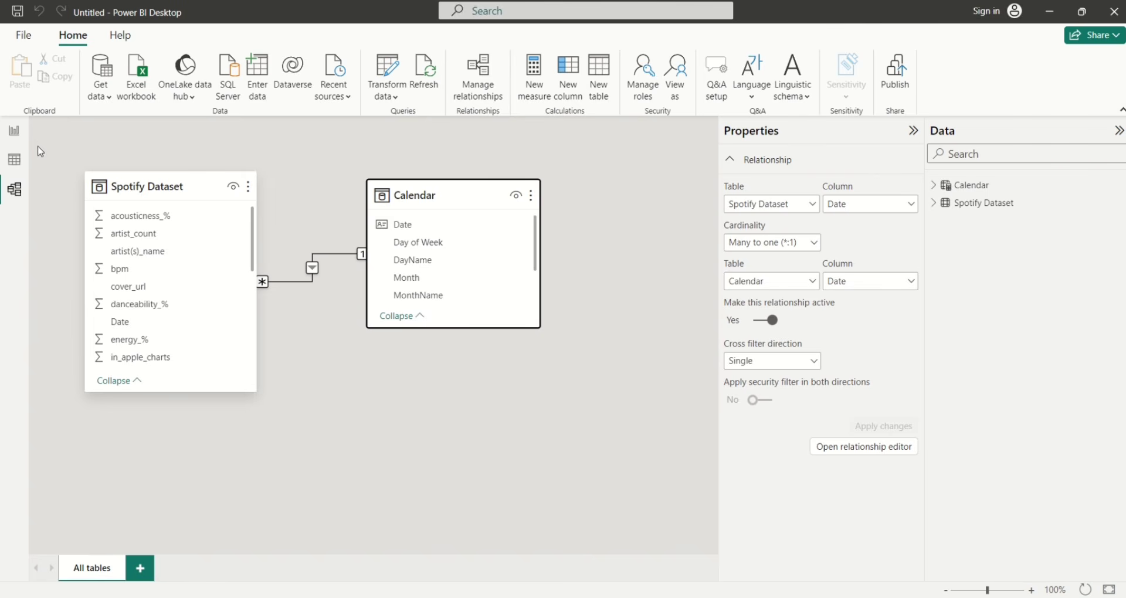
{"action": "left_click", "coordinate": [14, 132]}
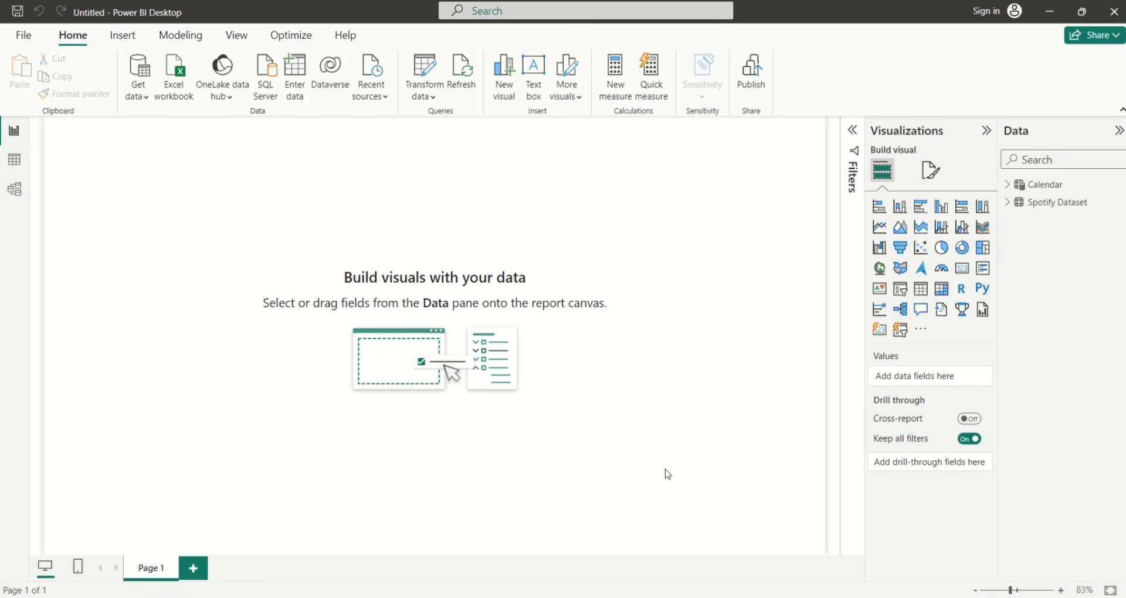
Switch to the PowerPoint presentation and pick the Rectangle from Insert > Shapes
{"action": "mouse_move", "coordinate": [743, 595]}
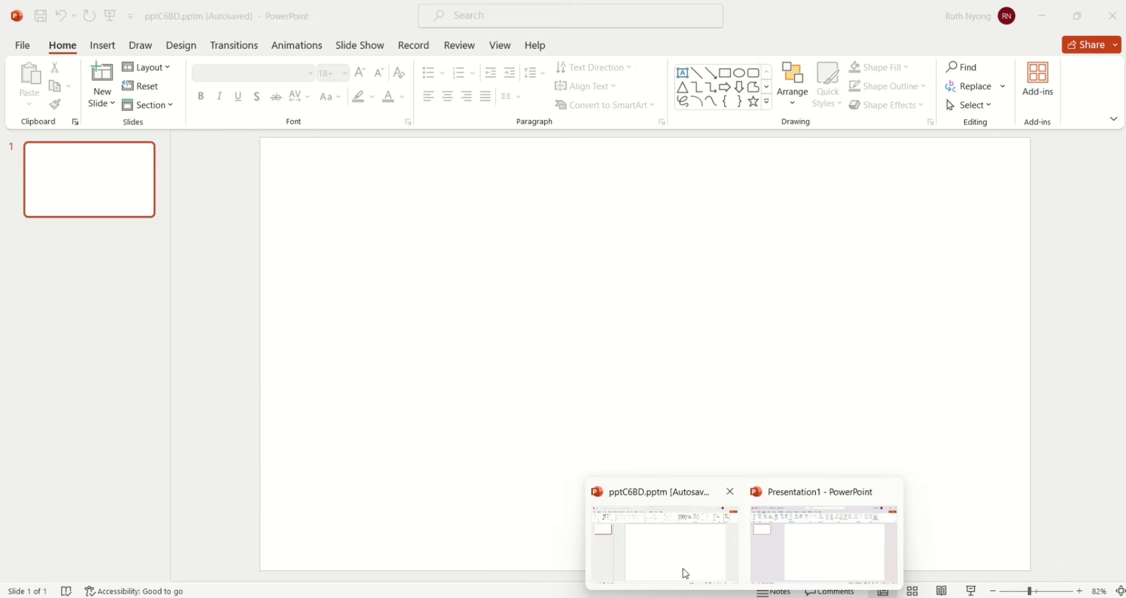
{"action": "left_click", "coordinate": [686, 574]}
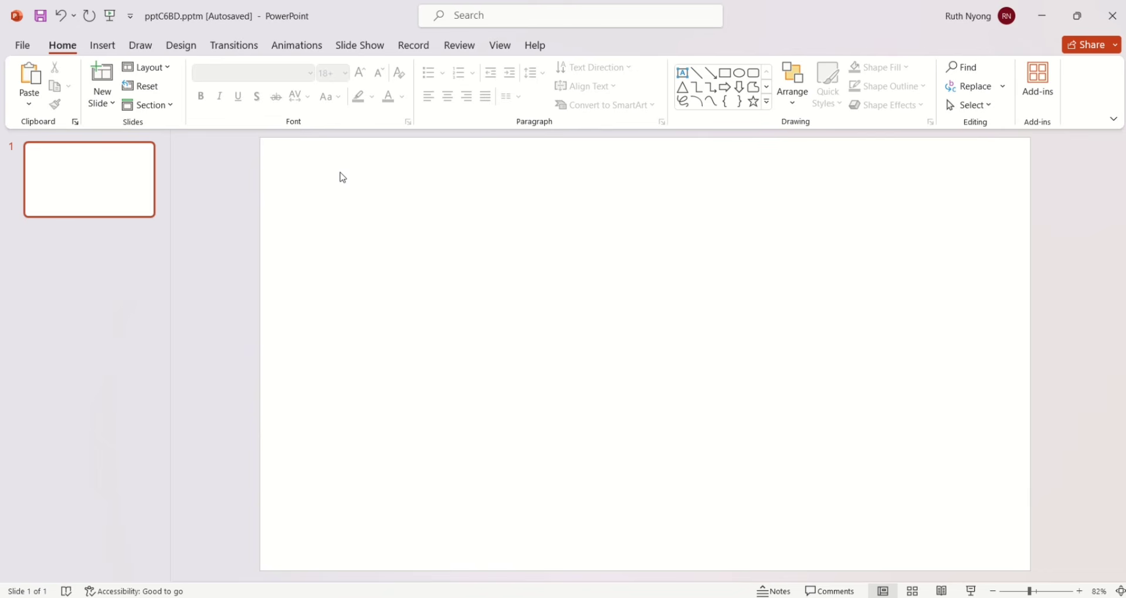
{"action": "left_click", "coordinate": [103, 45]}
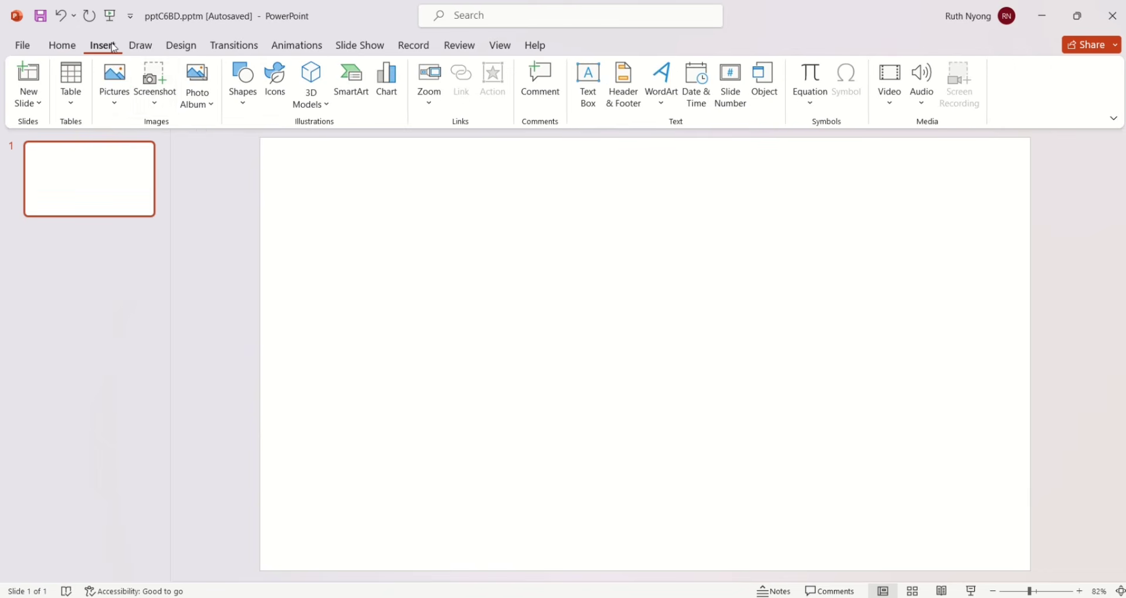
{"action": "left_click", "coordinate": [244, 101]}
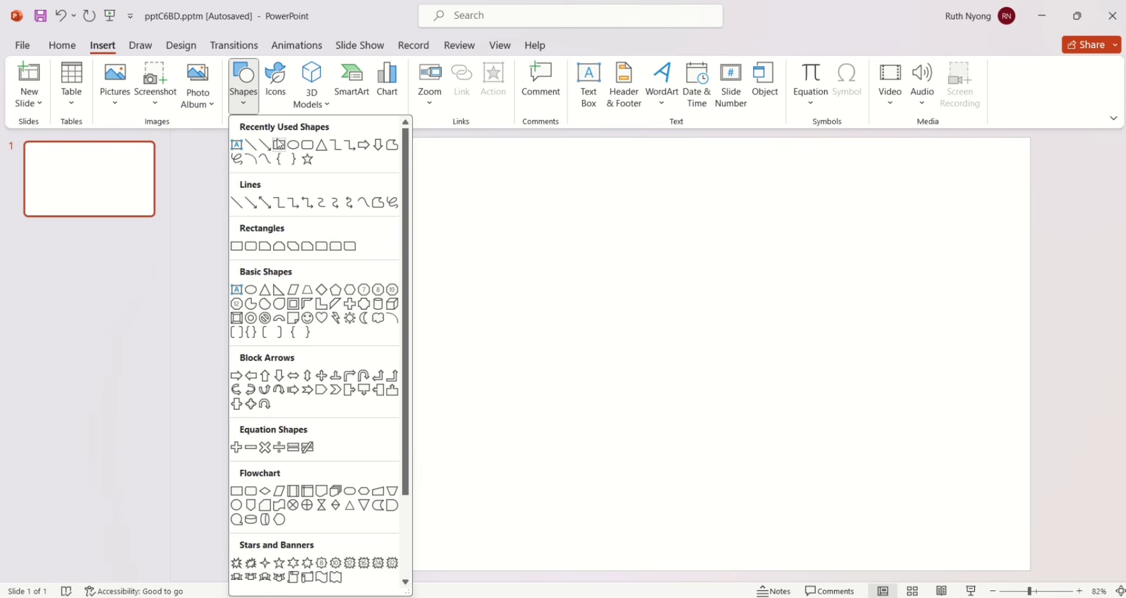
{"action": "left_click", "coordinate": [279, 143]}
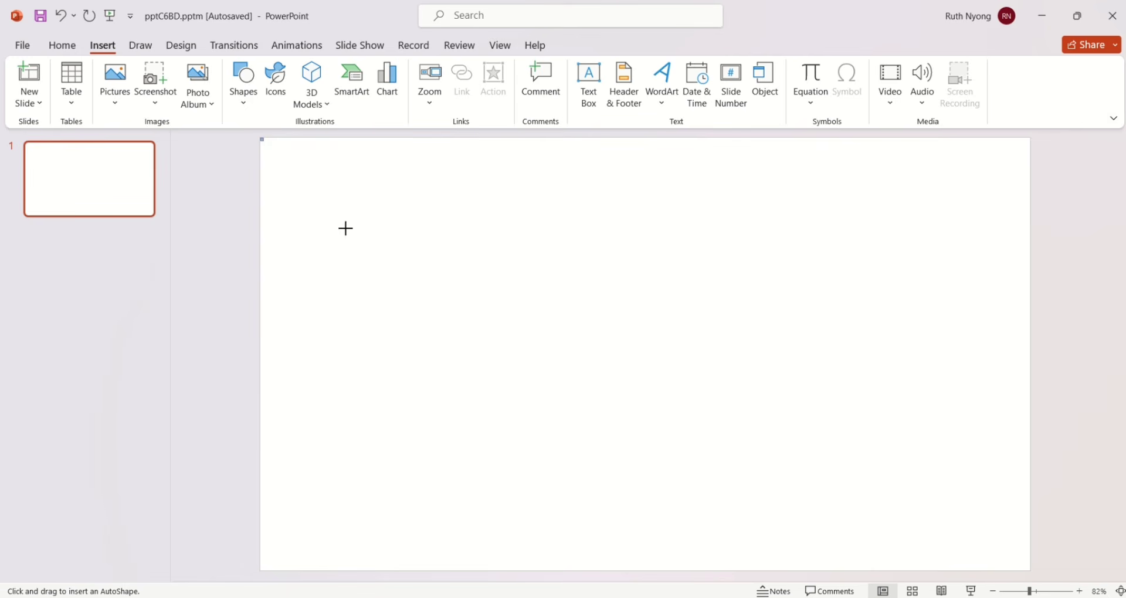
Draw a slide-sized rectangle, remove its outline, and bring up its Gradient fill options
{"action": "left_click_drag", "start_coordinate": [346, 228], "coordinate": [1030, 569]}
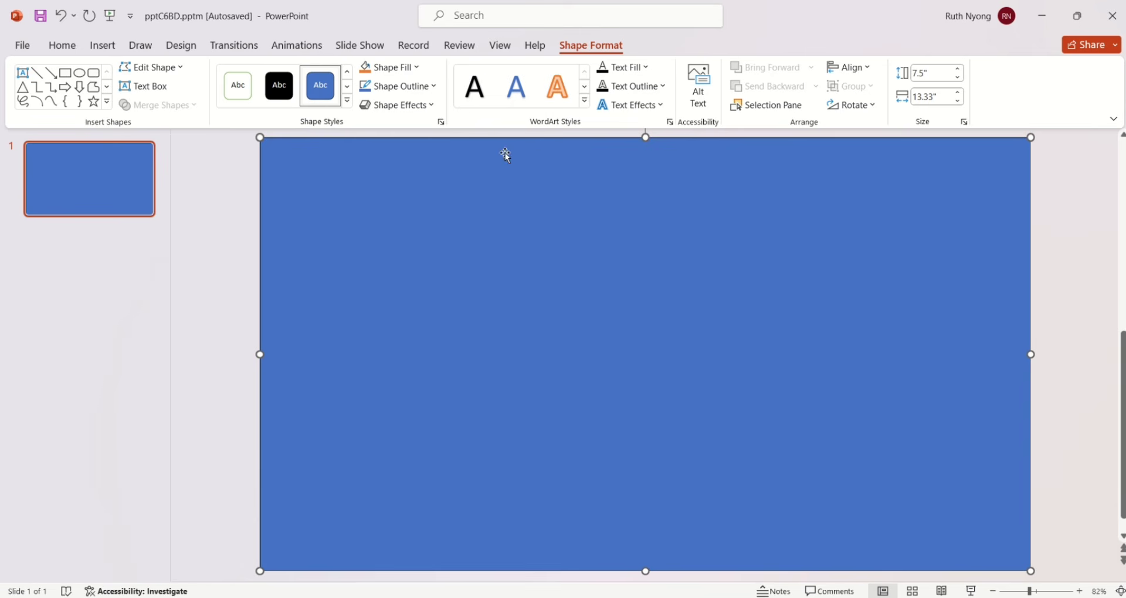
{"action": "left_click", "coordinate": [421, 87]}
{"action": "left_click", "coordinate": [403, 289]}
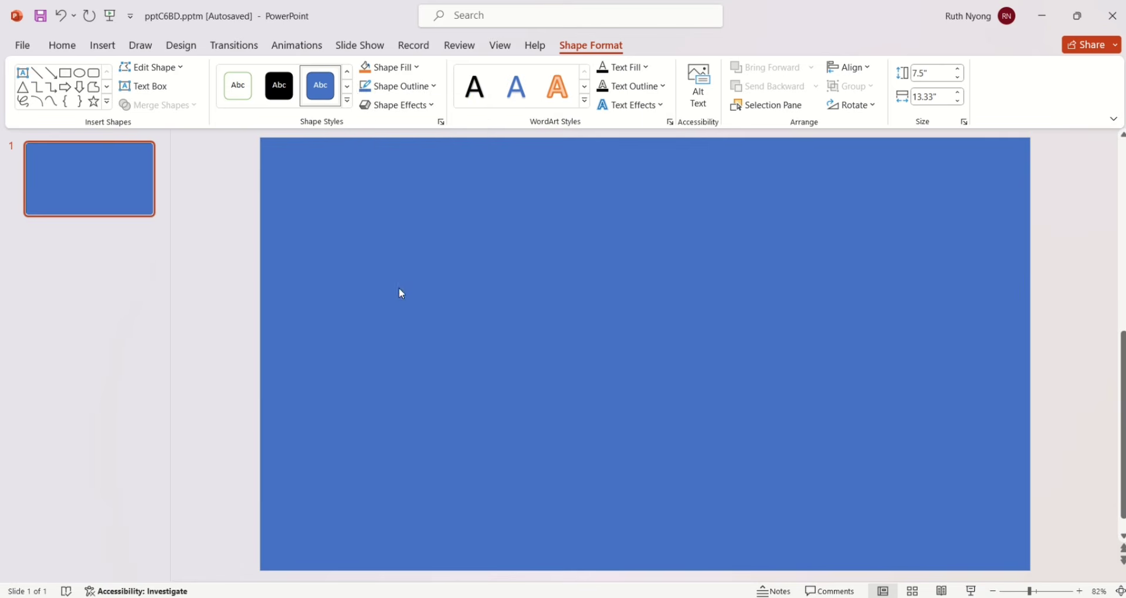
{"action": "left_click", "coordinate": [410, 70]}
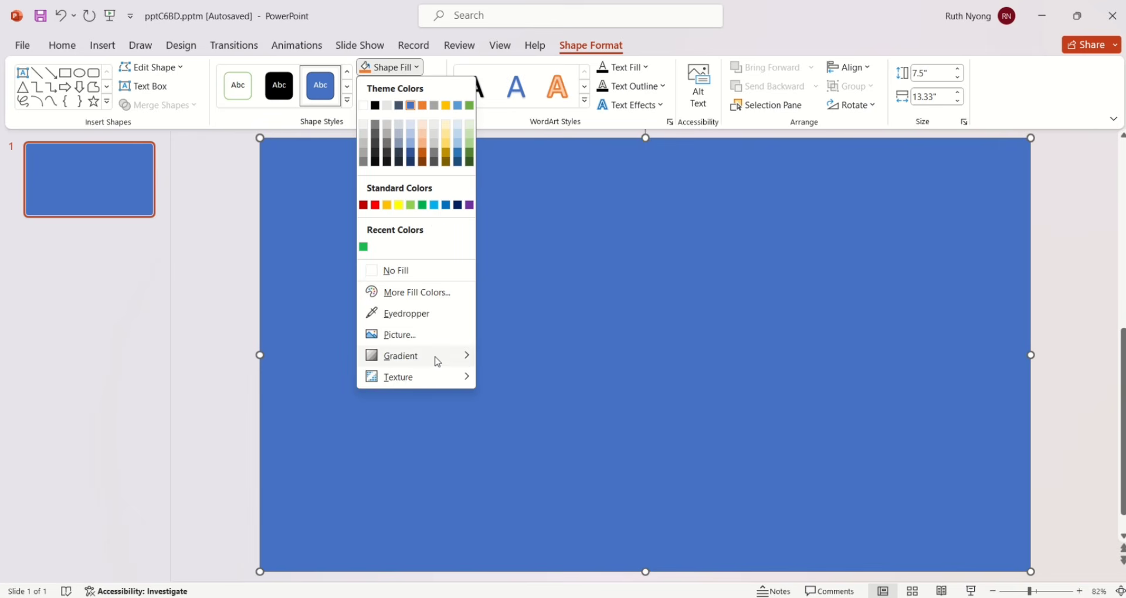
{"action": "mouse_move", "coordinate": [437, 362]}
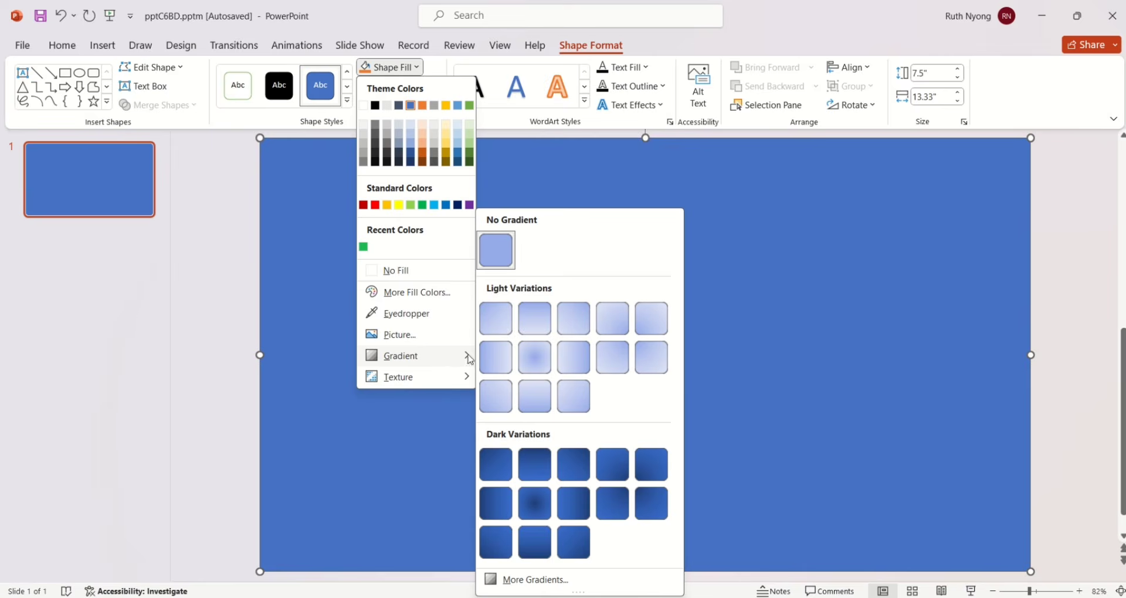
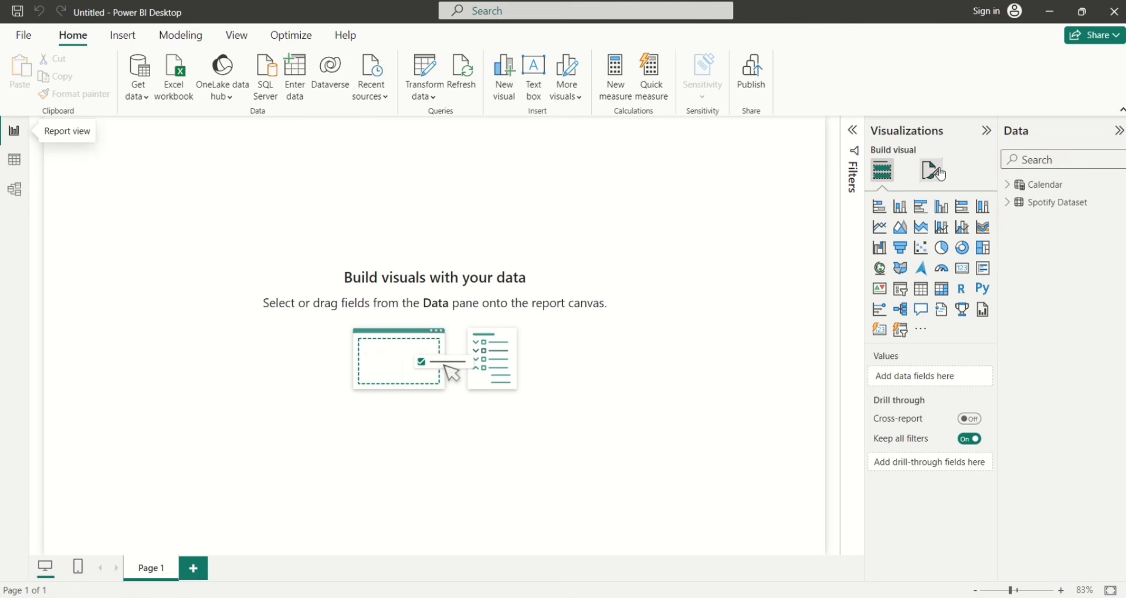
Load the Spotify Background image as the page's canvas background, with Image fit set to Fit
{"action": "left_click", "coordinate": [932, 170]}
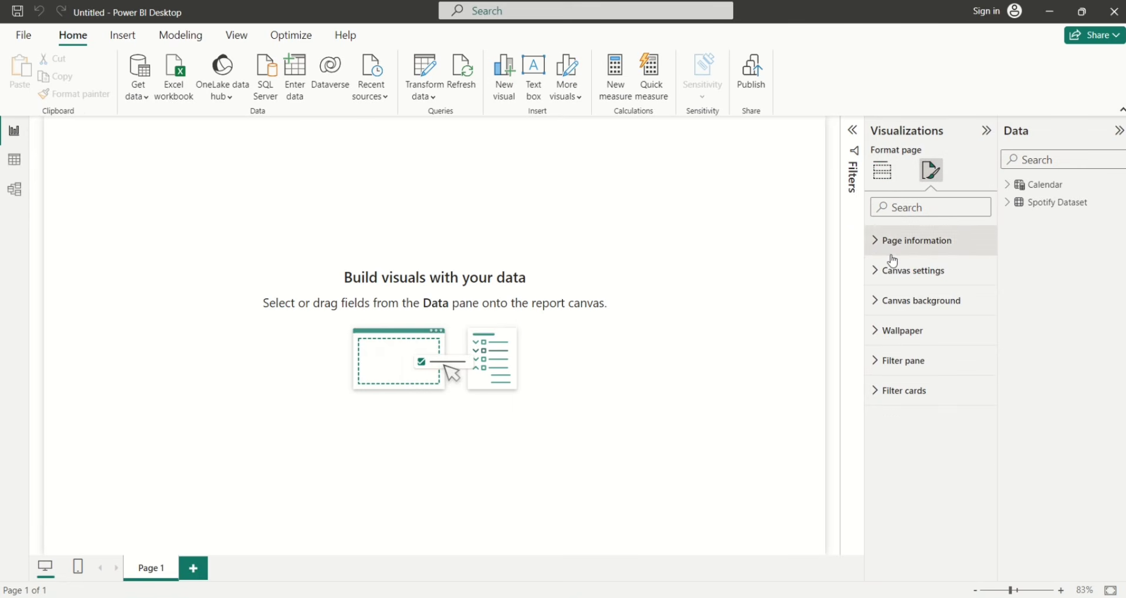
{"action": "left_click", "coordinate": [879, 302]}
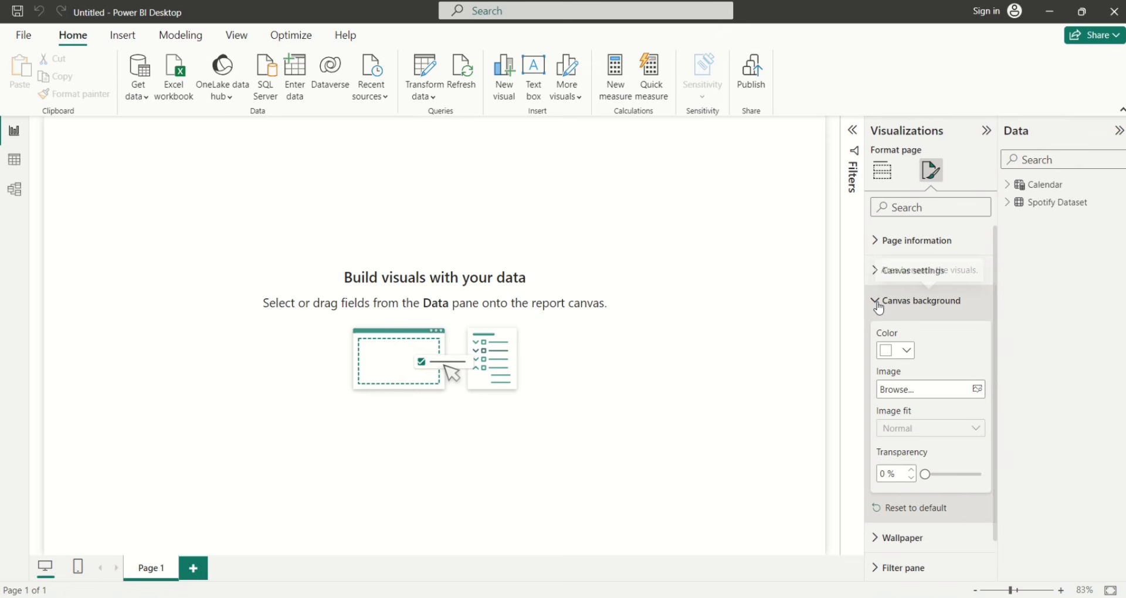
{"action": "left_click", "coordinate": [978, 390]}
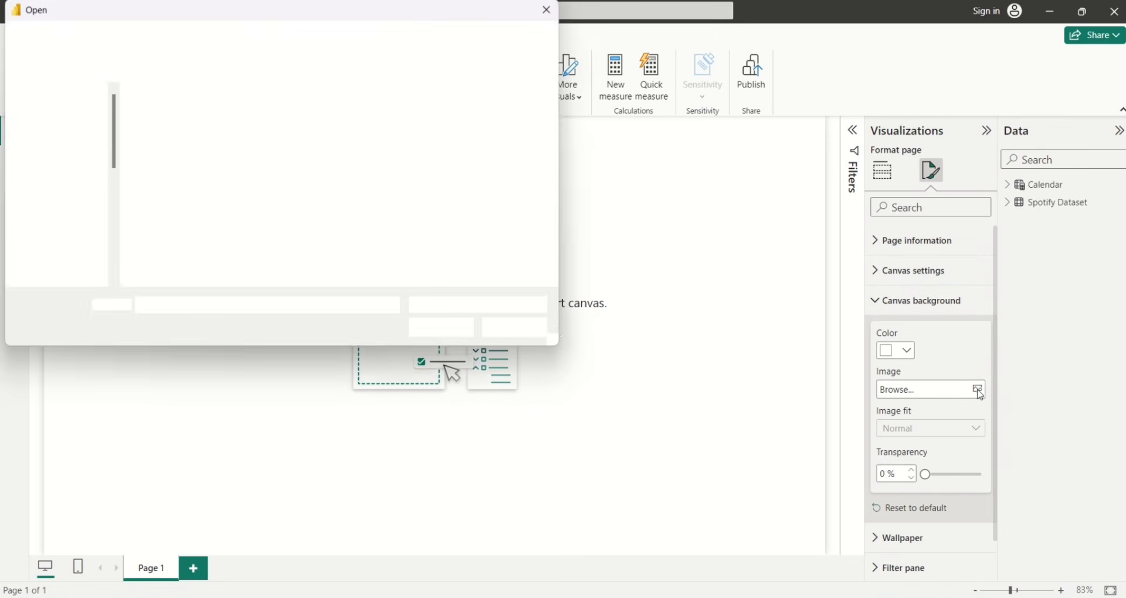
{"action": "left_click", "coordinate": [434, 149]}
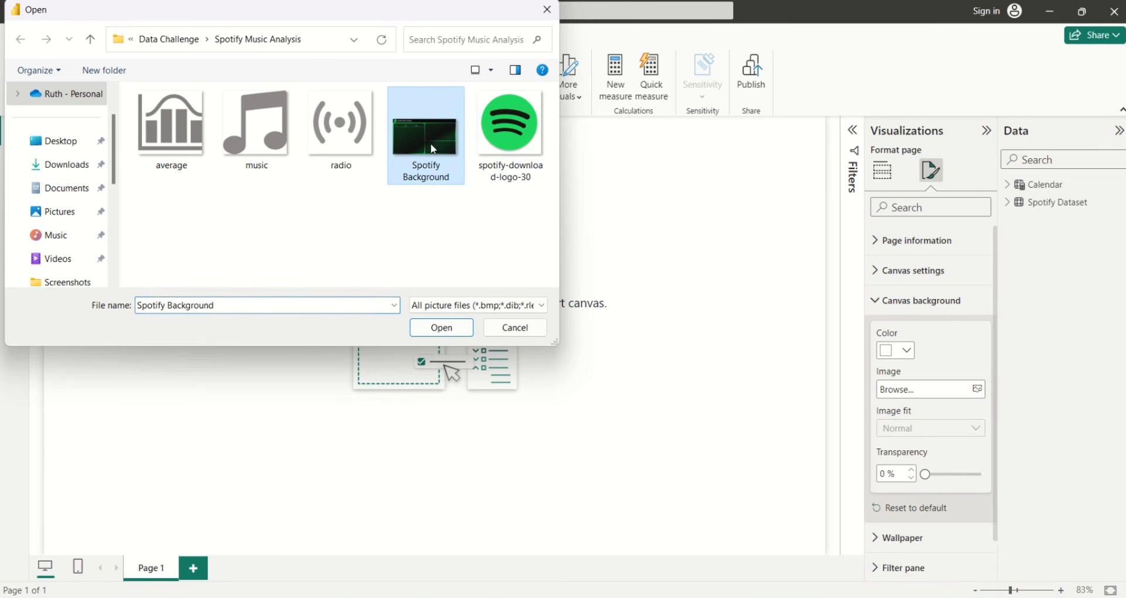
{"action": "left_click", "coordinate": [428, 330]}
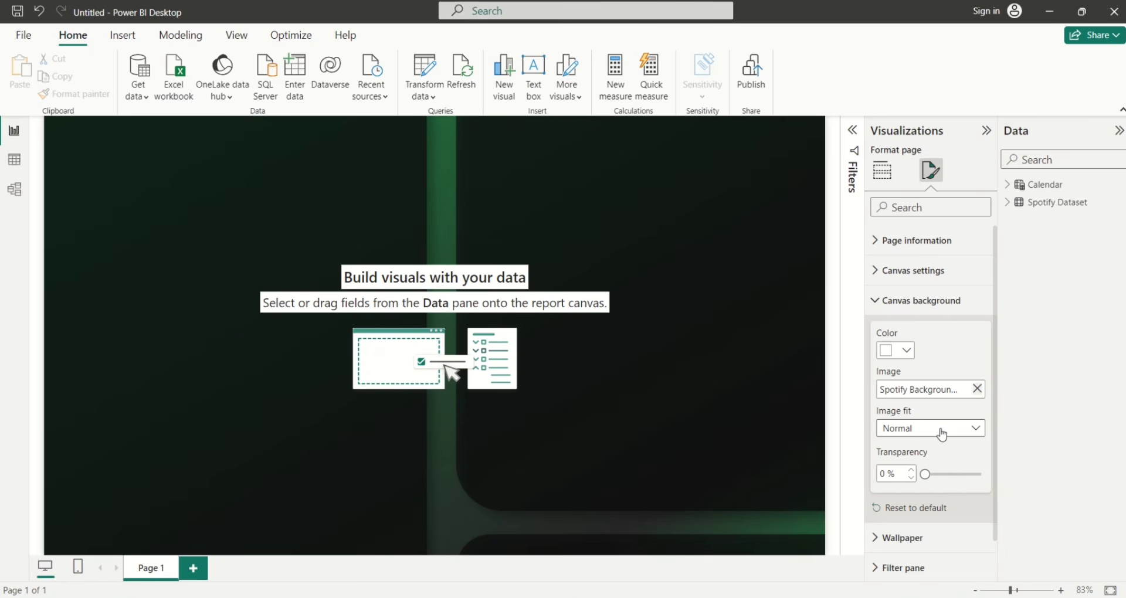
{"action": "left_click", "coordinate": [973, 434]}
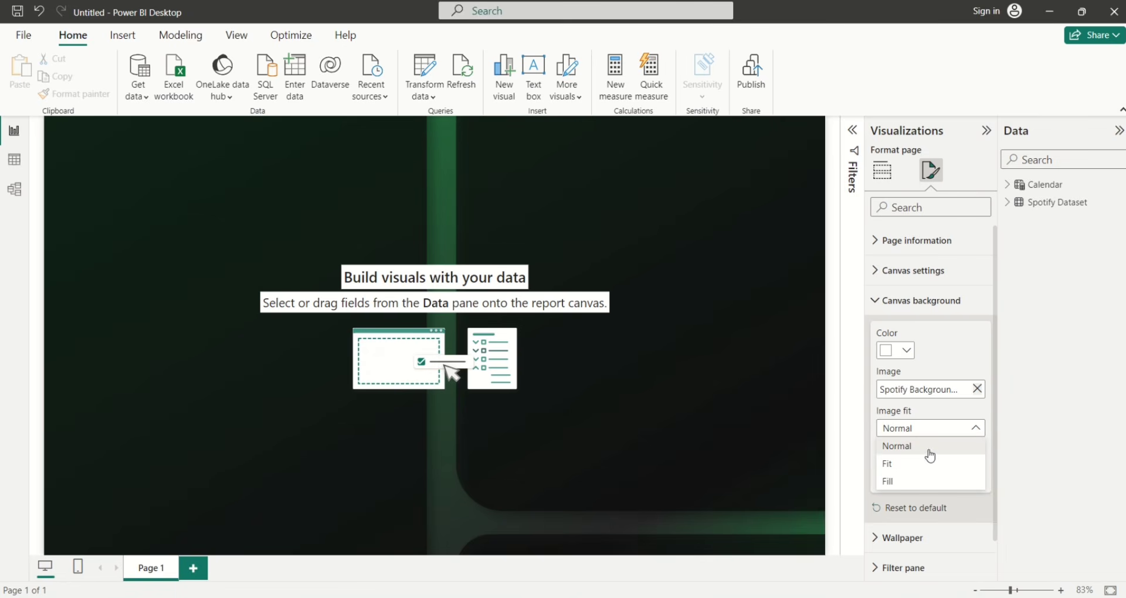
{"action": "left_click", "coordinate": [918, 465]}
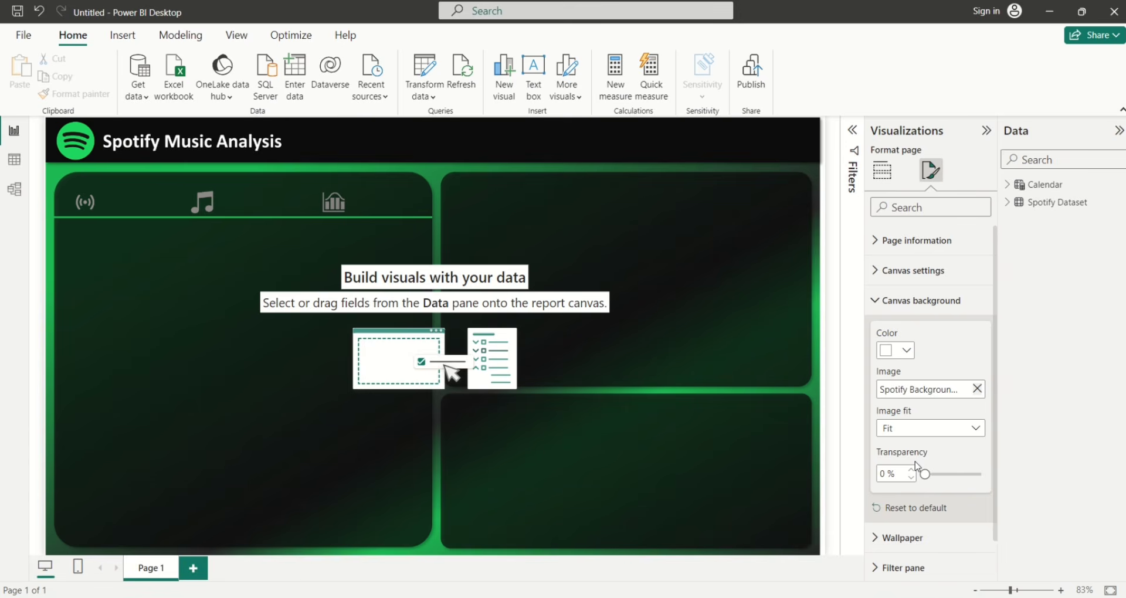
{"action": "left_click", "coordinate": [873, 311]}
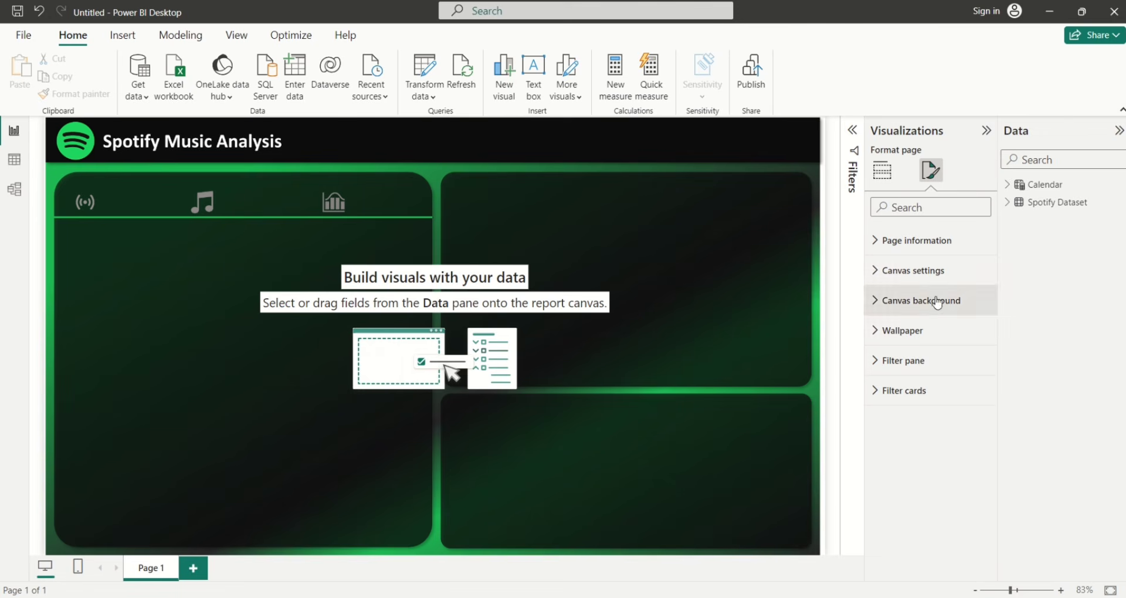
Insert a small Card below the title showing the sum of streams (489bn)
{"action": "left_click", "coordinate": [1008, 206]}
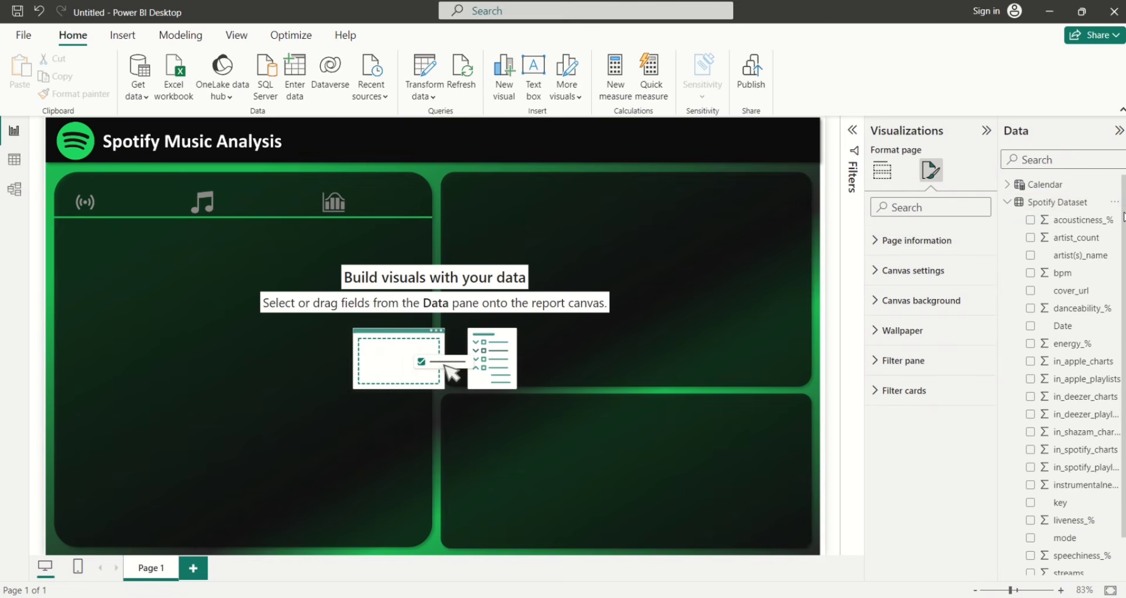
{"action": "scroll", "coordinate": [1123, 220], "scroll_direction": "down", "scroll_amount": 1}
{"action": "scroll", "coordinate": [1123, 220], "scroll_direction": "down", "scroll_amount": 2}
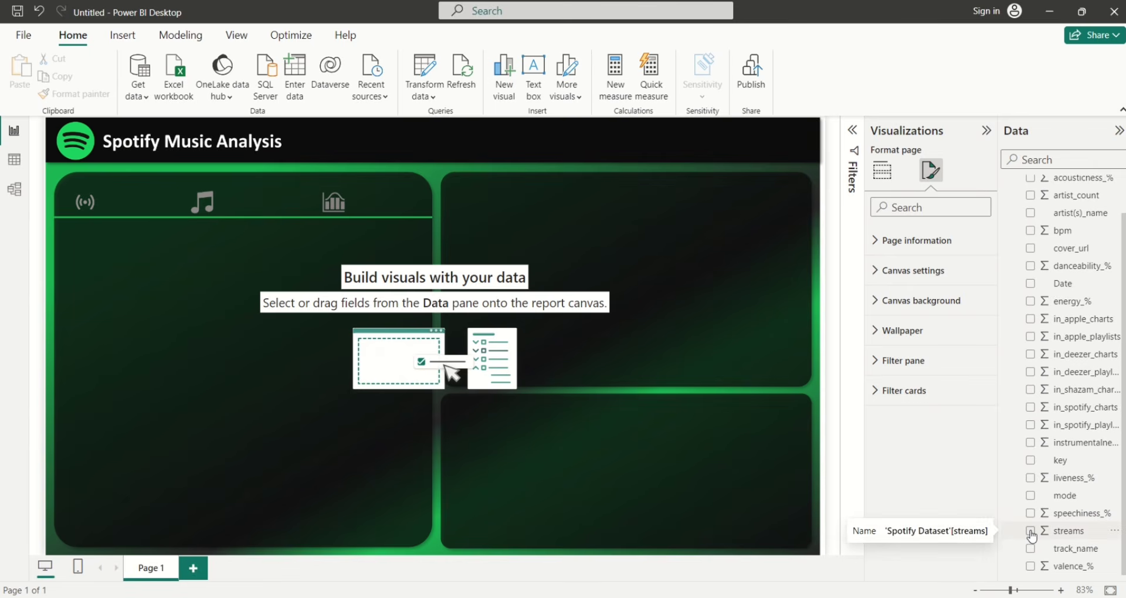
{"action": "left_click", "coordinate": [883, 173]}
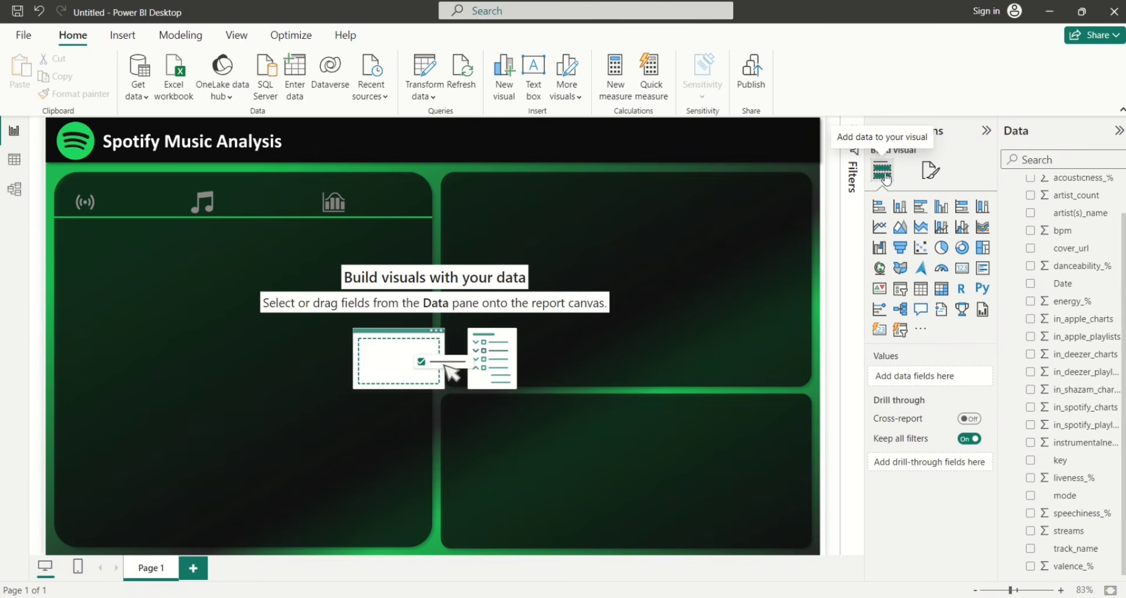
{"action": "left_click", "coordinate": [961, 270]}
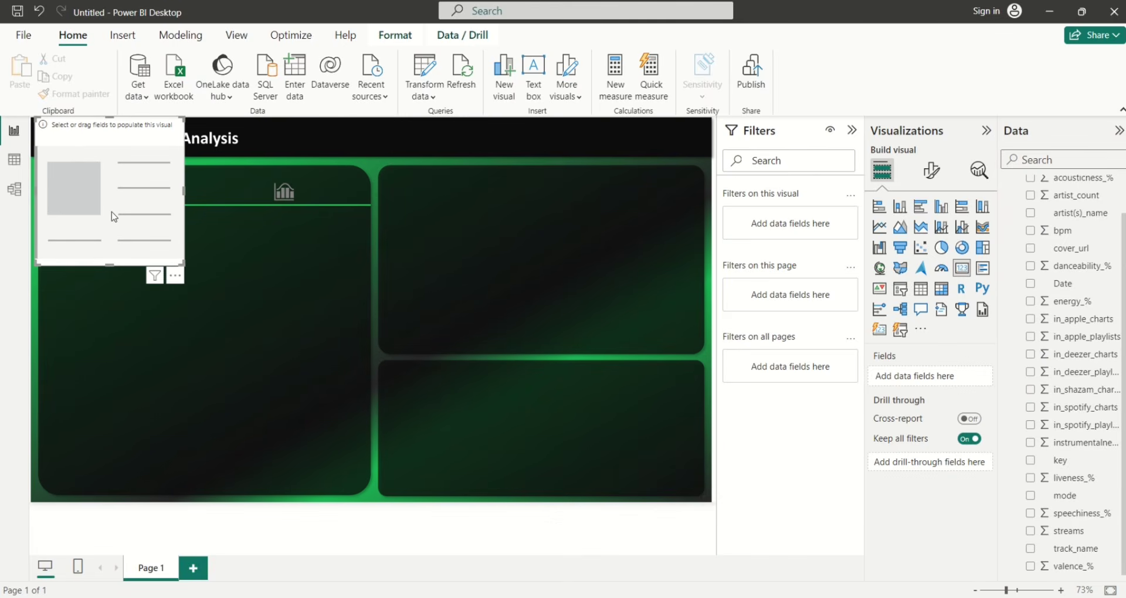
{"action": "left_click_drag", "start_coordinate": [111, 212], "coordinate": [134, 253]}
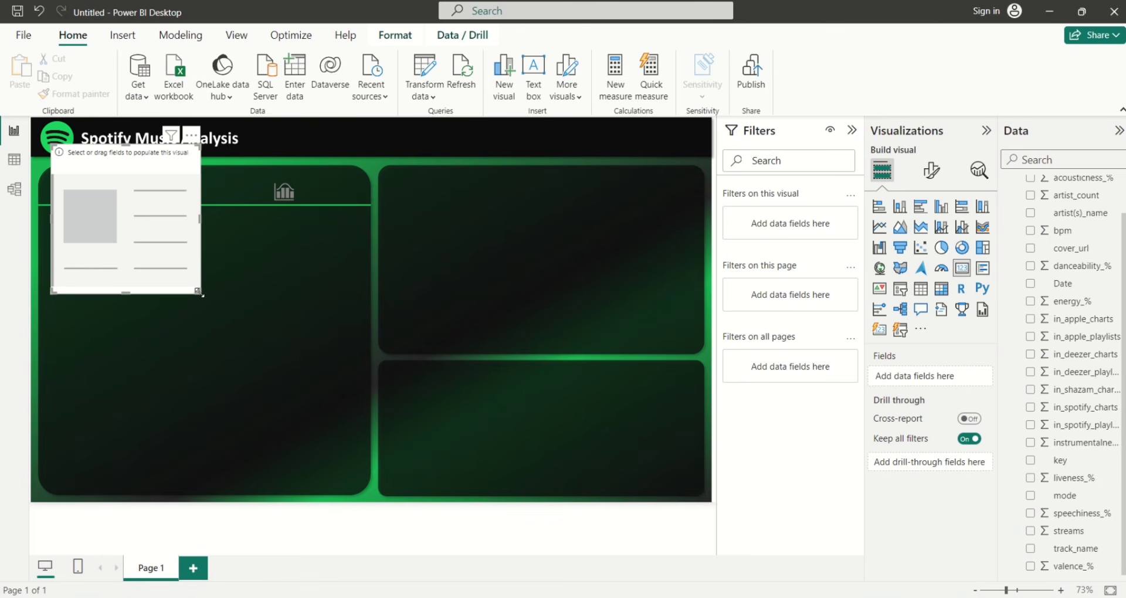
{"action": "mouse_move", "coordinate": [151, 213]}
{"action": "left_mouse_down"}
{"action": "mouse_move", "coordinate": [88, 157]}
{"action": "mouse_move", "coordinate": [151, 204]}
{"action": "left_mouse_up"}
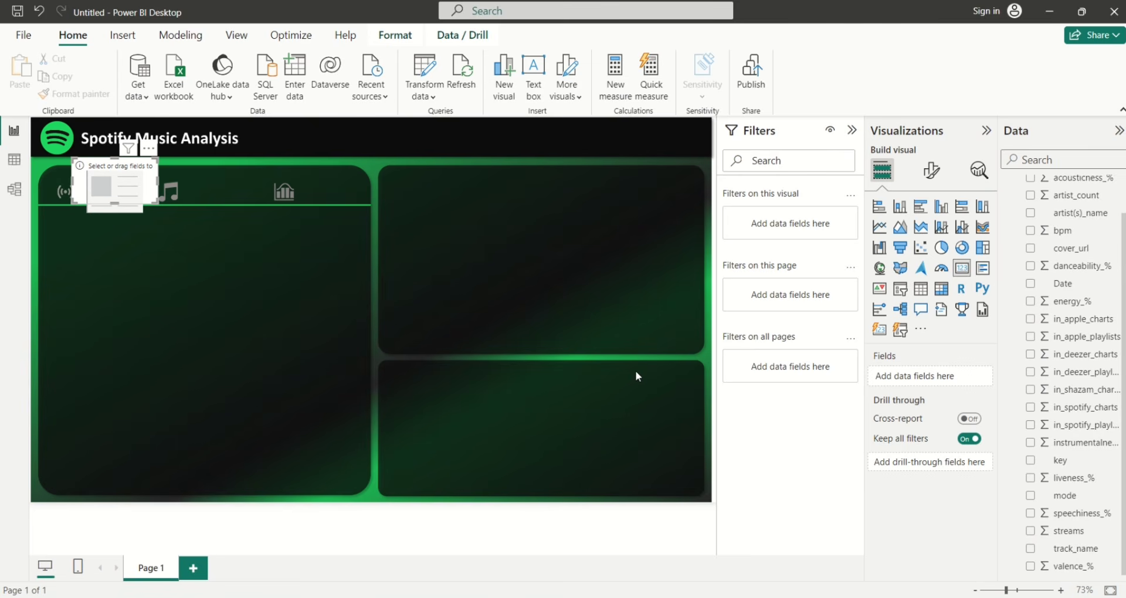
{"action": "left_click", "coordinate": [1031, 535]}
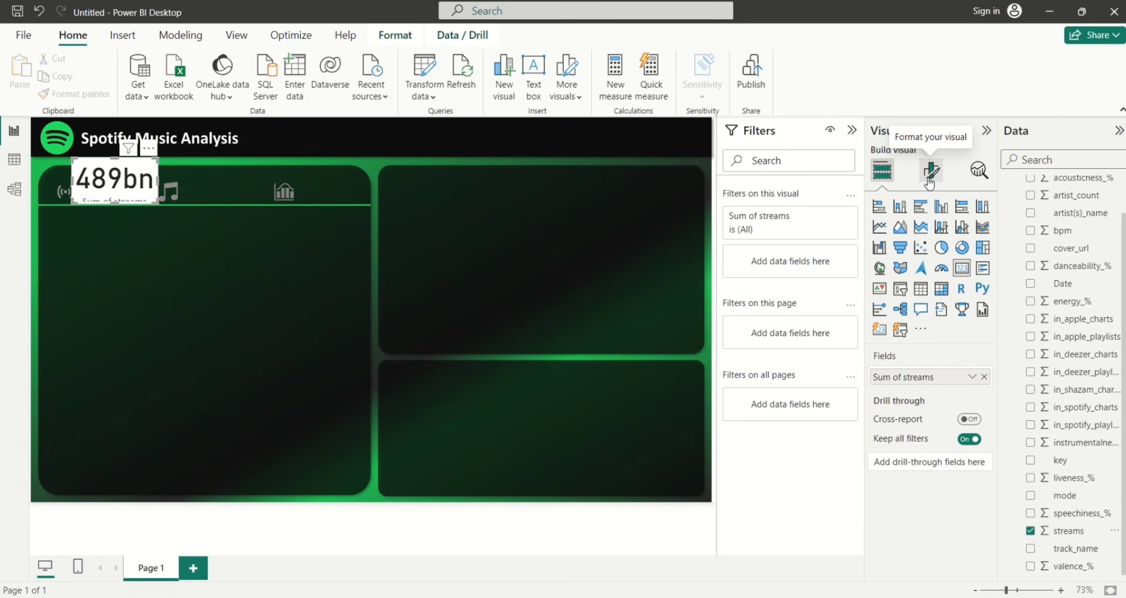
Set the card's callout value to size 35 in light grey and hide its category label
{"action": "left_click", "coordinate": [929, 183]}
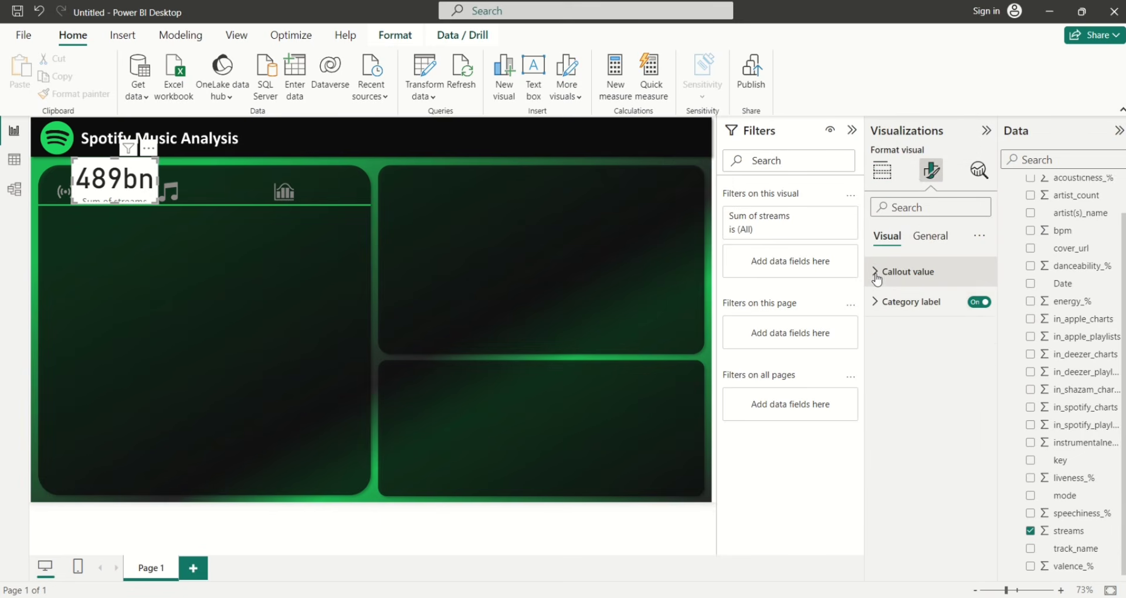
{"action": "left_click", "coordinate": [876, 272]}
{"action": "double_click", "coordinate": [961, 323]}
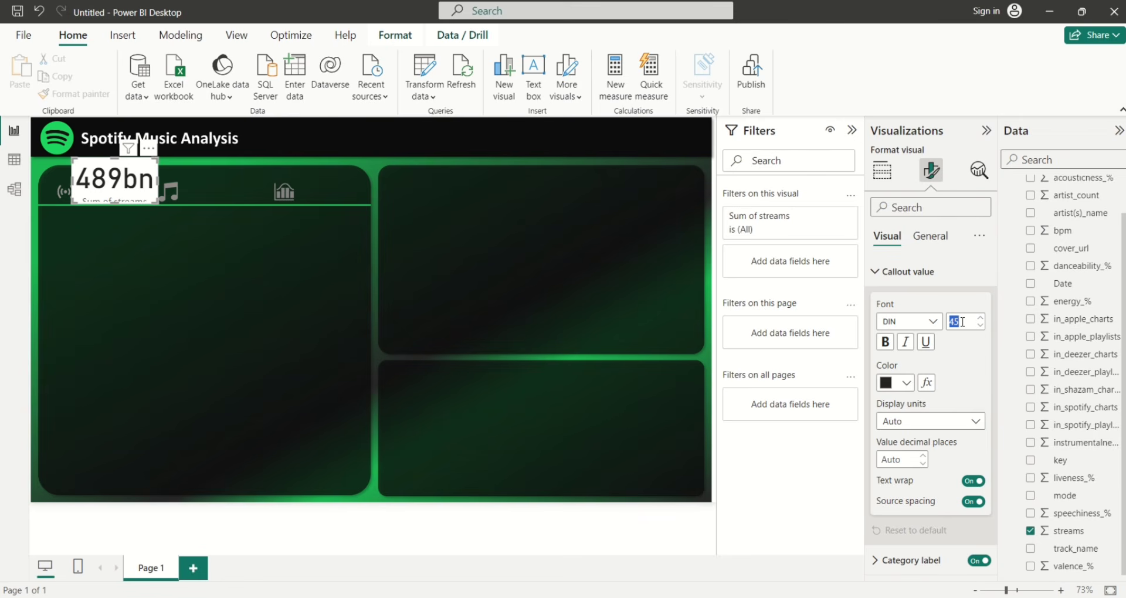
{"action": "type", "text": "35"}
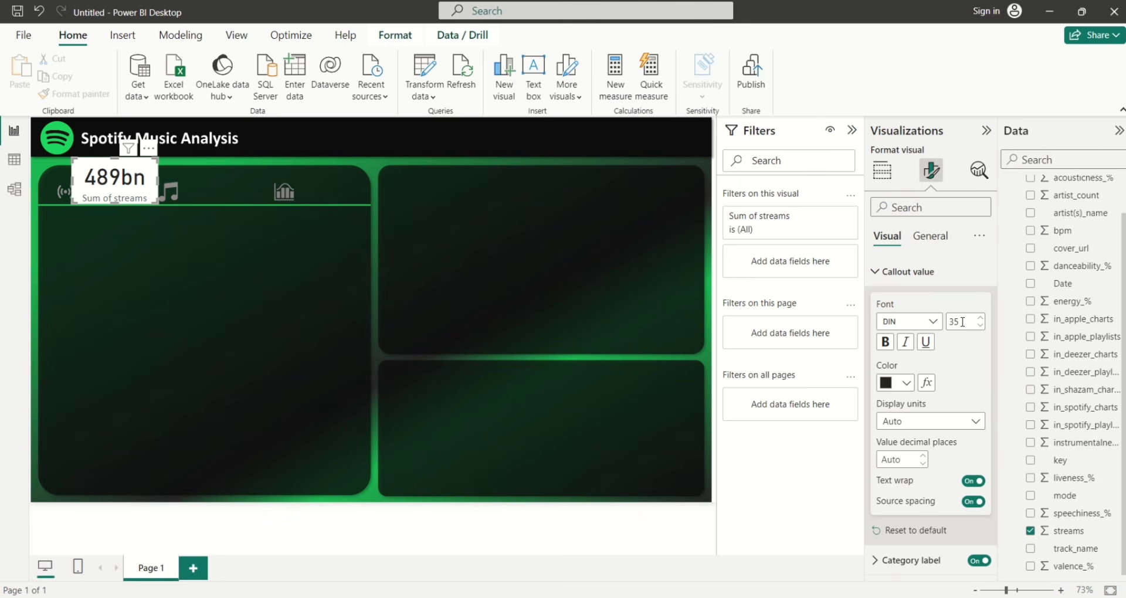
{"action": "left_click", "coordinate": [905, 384]}
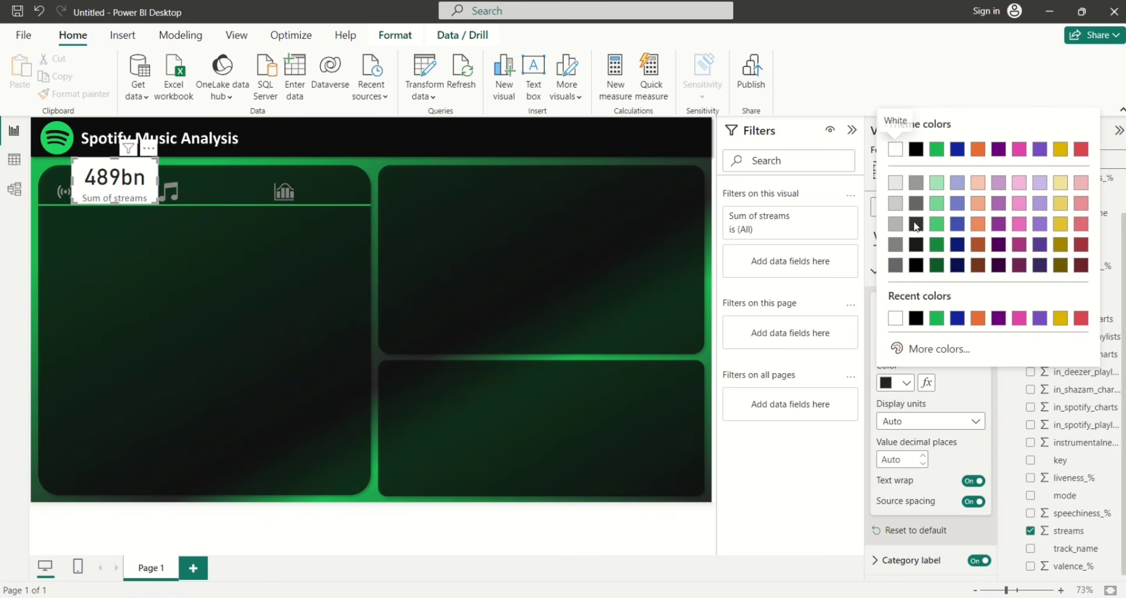
{"action": "left_click", "coordinate": [899, 187]}
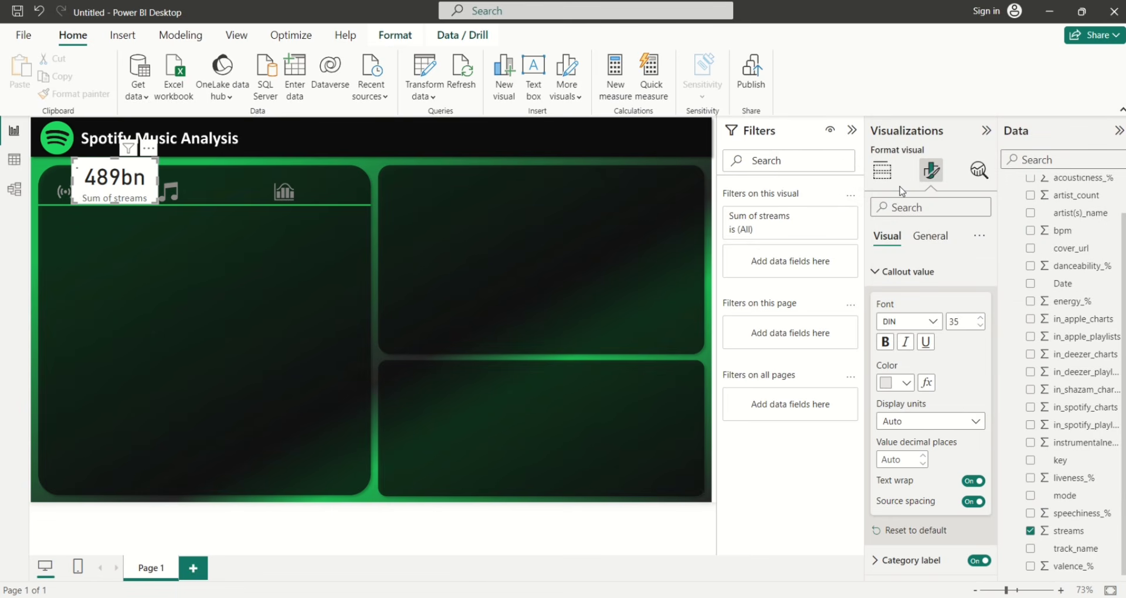
{"action": "left_click", "coordinate": [873, 272]}
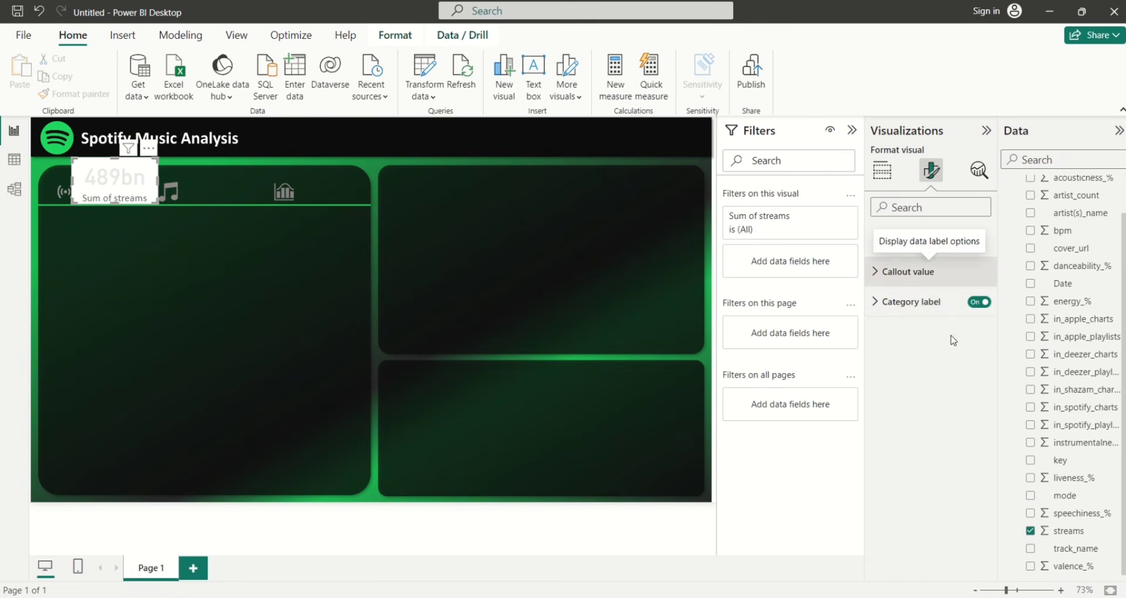
{"action": "left_click", "coordinate": [975, 304]}
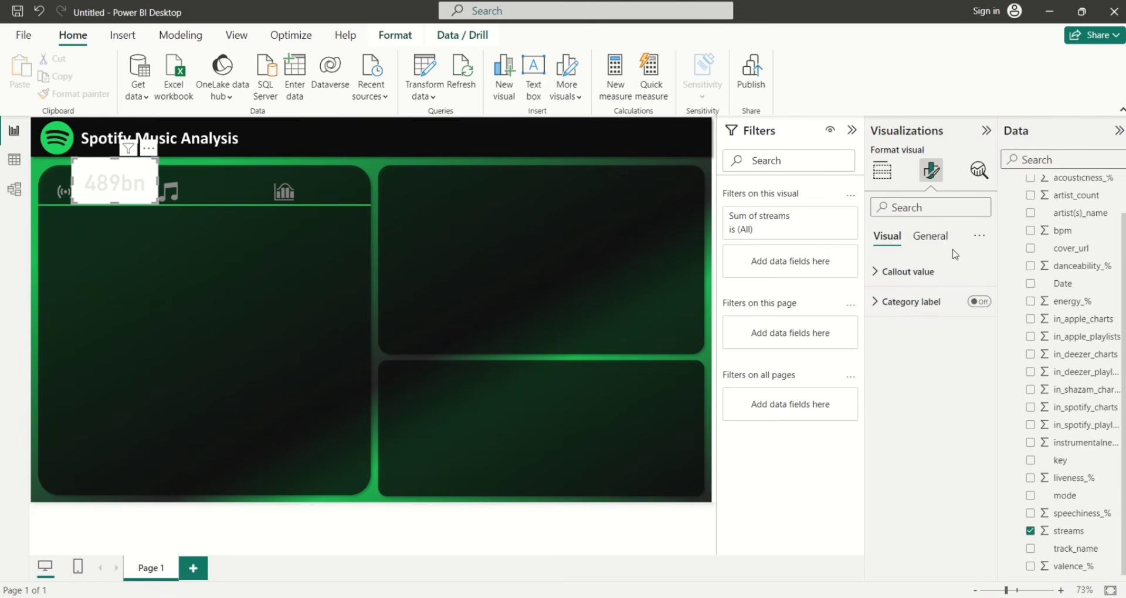
Add a centered, light grey card title reading 'Total Streams'
{"action": "left_click", "coordinate": [929, 237]}
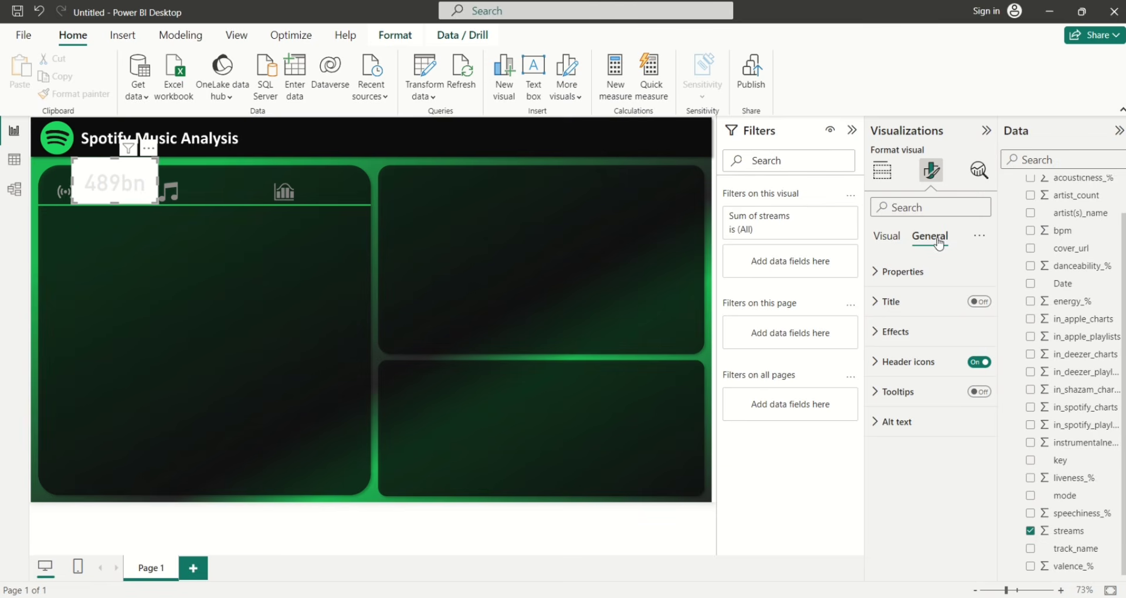
{"action": "left_click", "coordinate": [984, 303]}
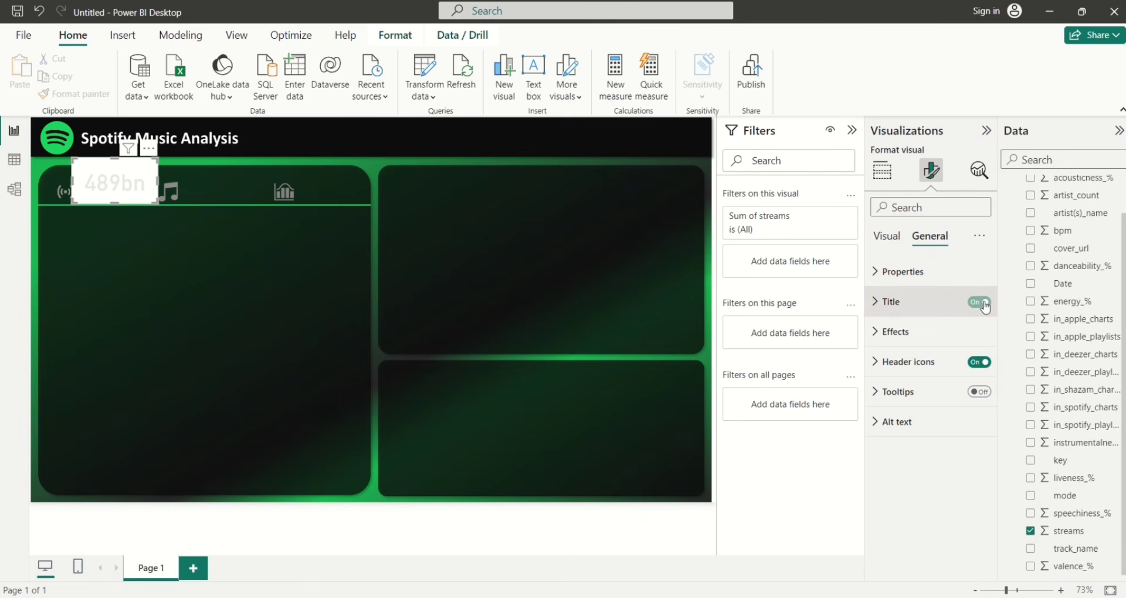
{"action": "left_click", "coordinate": [878, 304]}
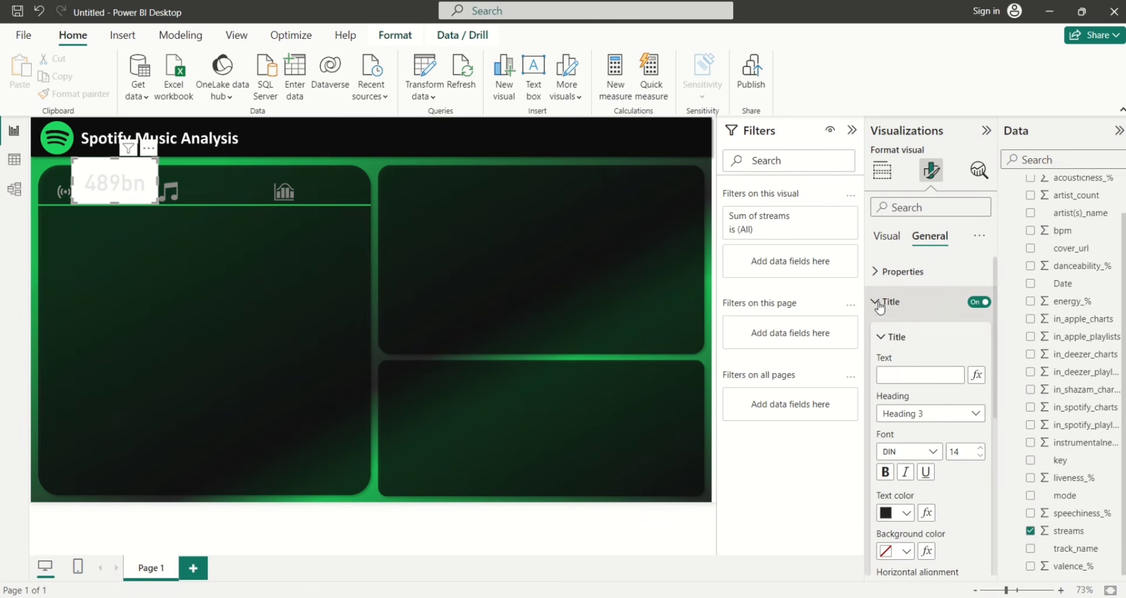
{"action": "left_click", "coordinate": [894, 374]}
{"action": "type", "text": "To"}
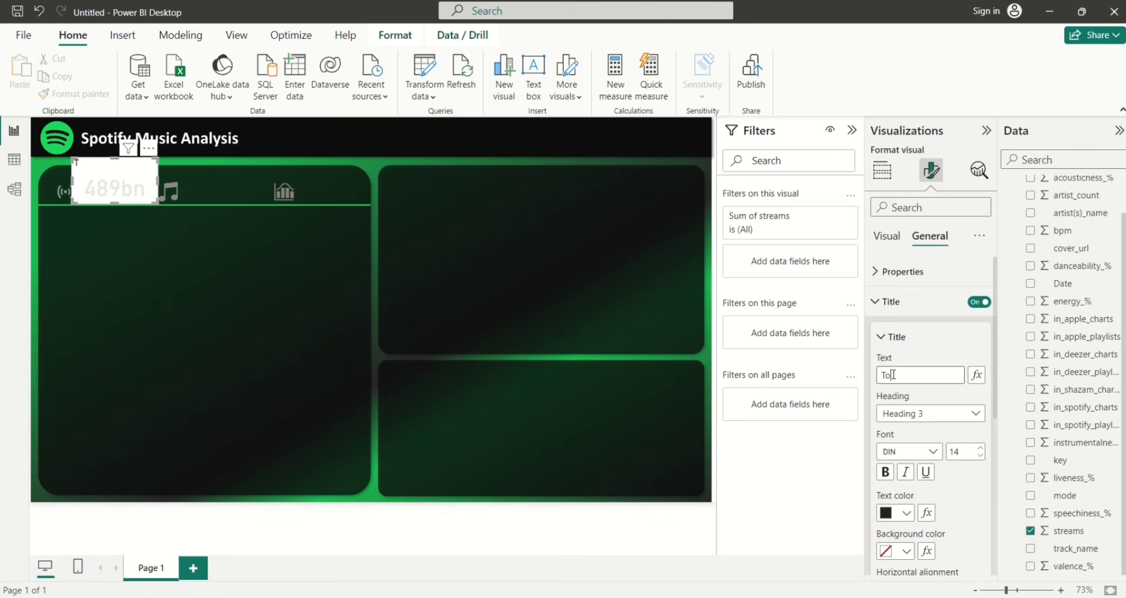
{"action": "type", "text": "tal Streams"}
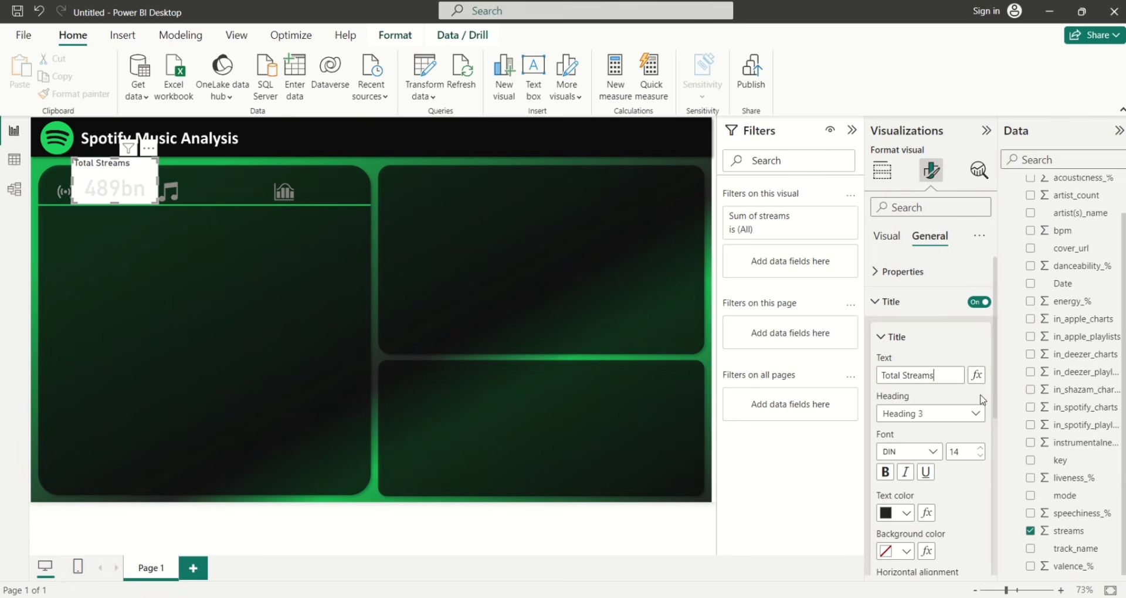
{"action": "left_click", "coordinate": [907, 514]}
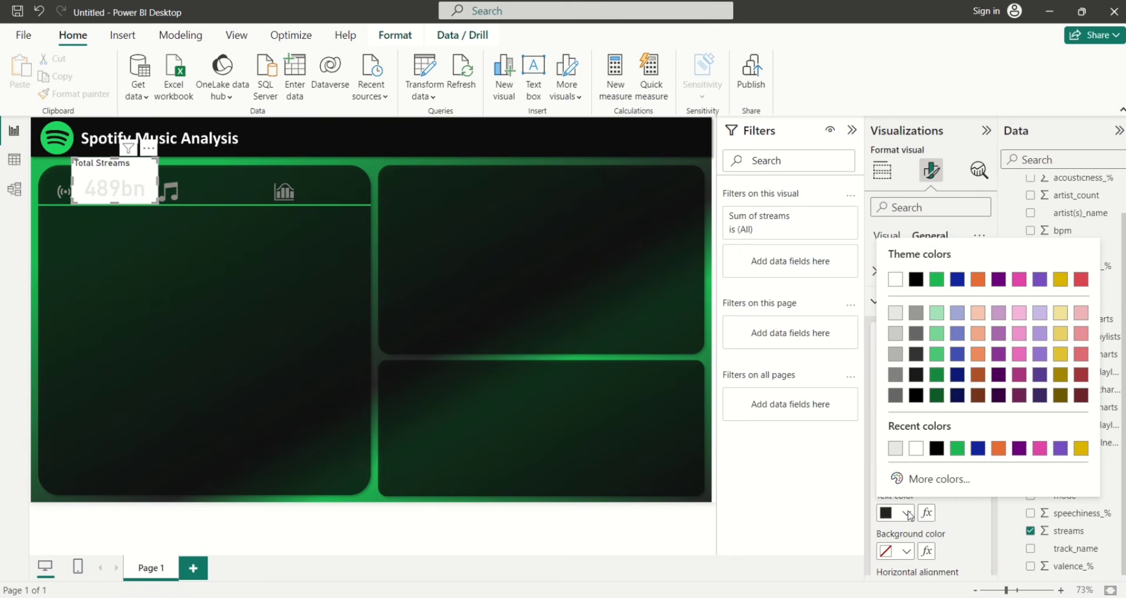
{"action": "left_click", "coordinate": [894, 335]}
{"action": "left_click_drag", "start_coordinate": [995, 403], "coordinate": [997, 469]}
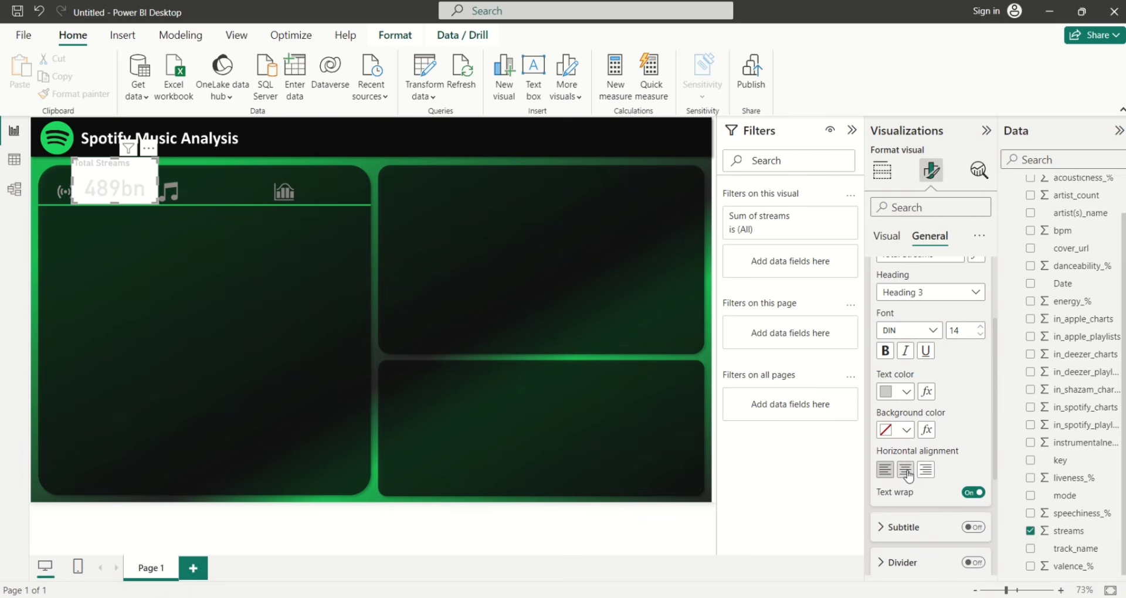
{"action": "left_click", "coordinate": [905, 469]}
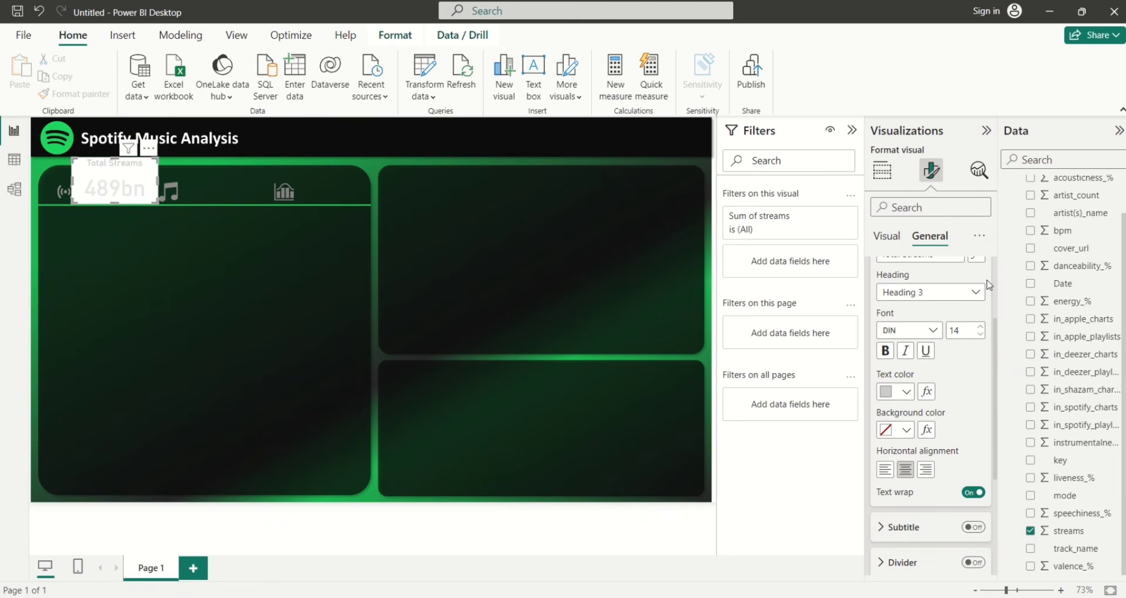
{"action": "left_click_drag", "start_coordinate": [995, 384], "coordinate": [996, 293]}
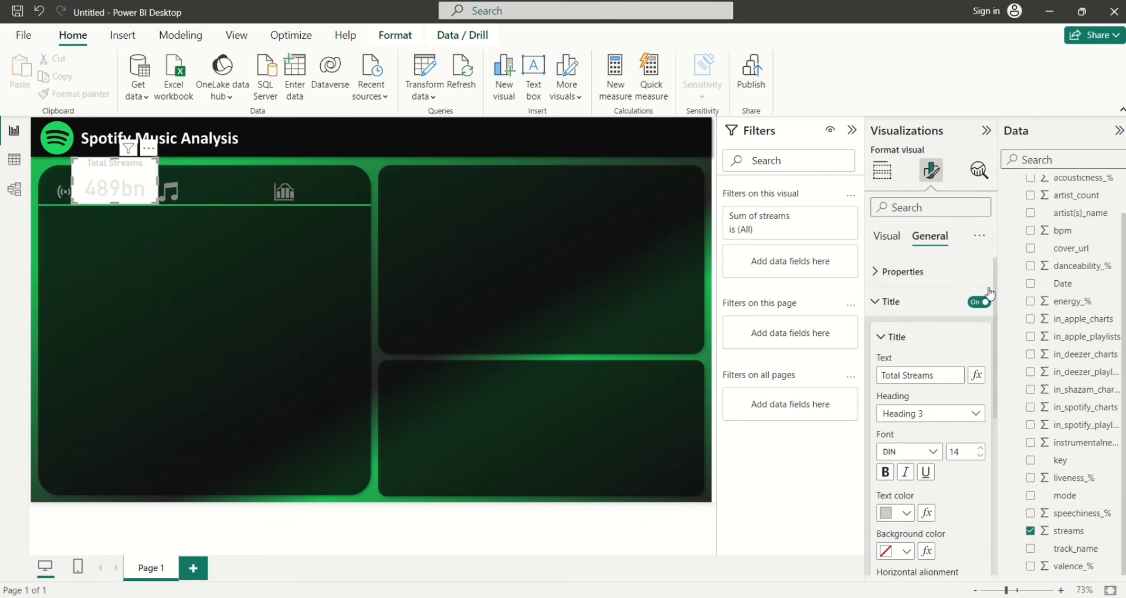
{"action": "left_click", "coordinate": [877, 302]}
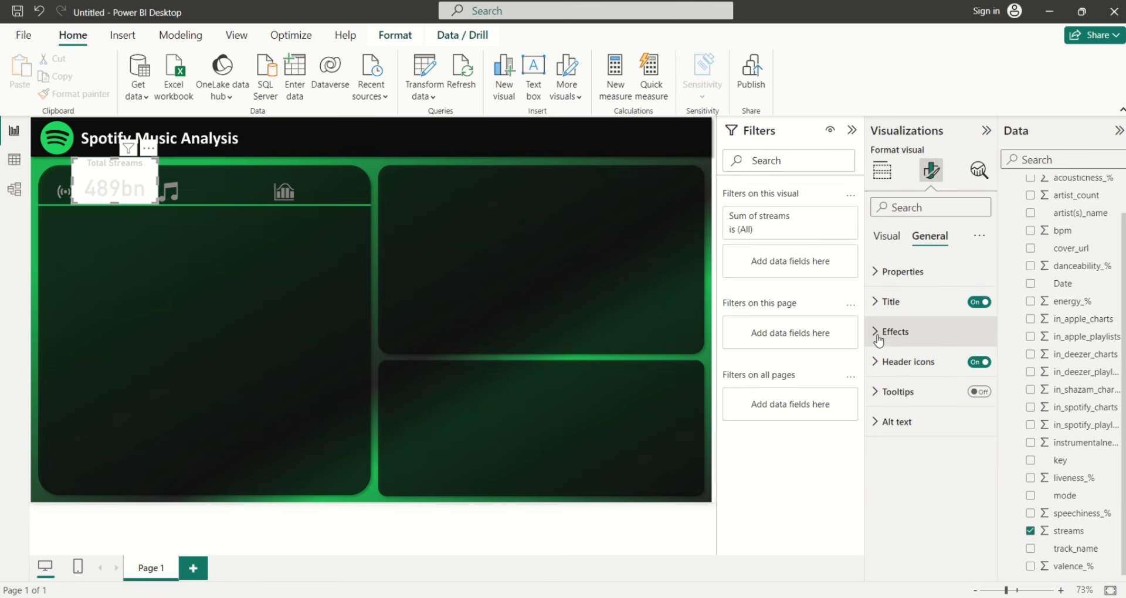
Turn off the card's white background and make the card smaller
{"action": "left_click", "coordinate": [876, 331]}
{"action": "left_click", "coordinate": [975, 368]}
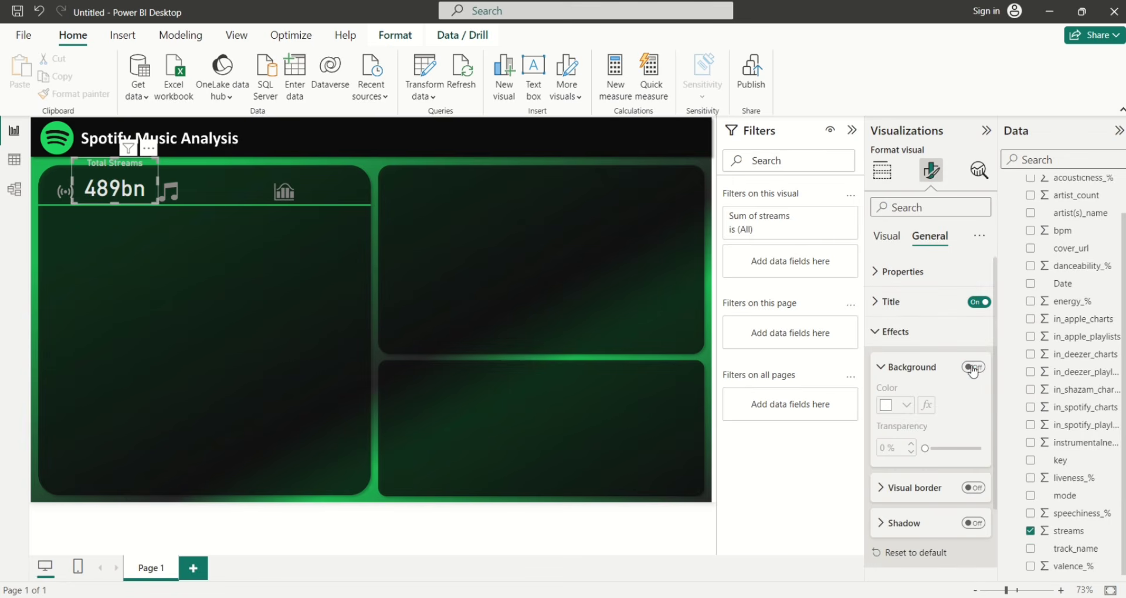
{"action": "left_click_drag", "start_coordinate": [158, 203], "coordinate": [143, 190]}
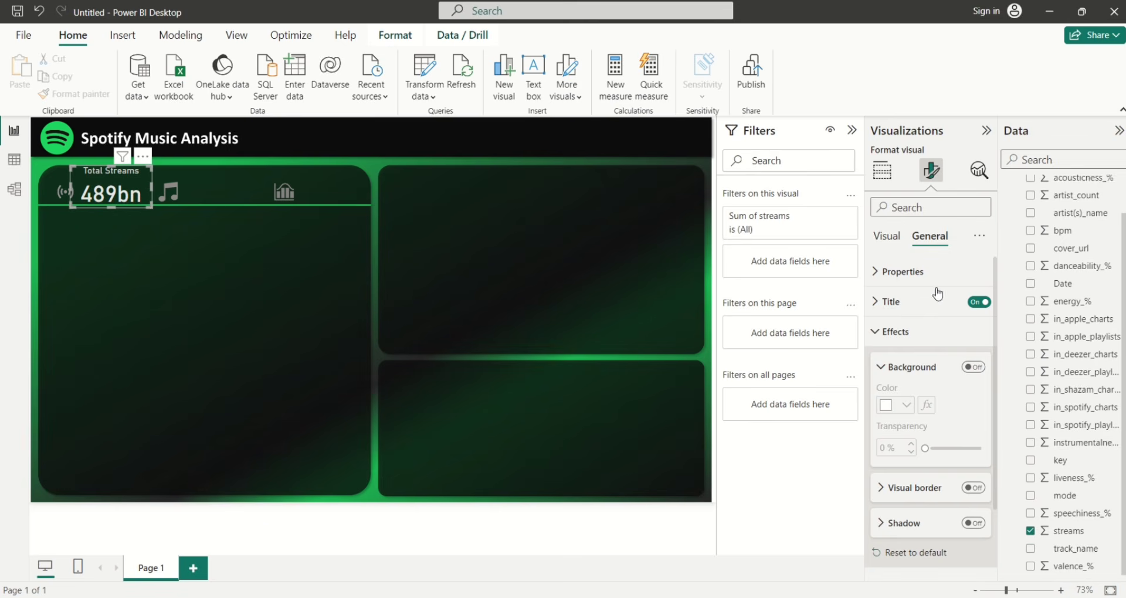
Set the callout value font size to 30 and shrink the card further
{"action": "left_click", "coordinate": [881, 241]}
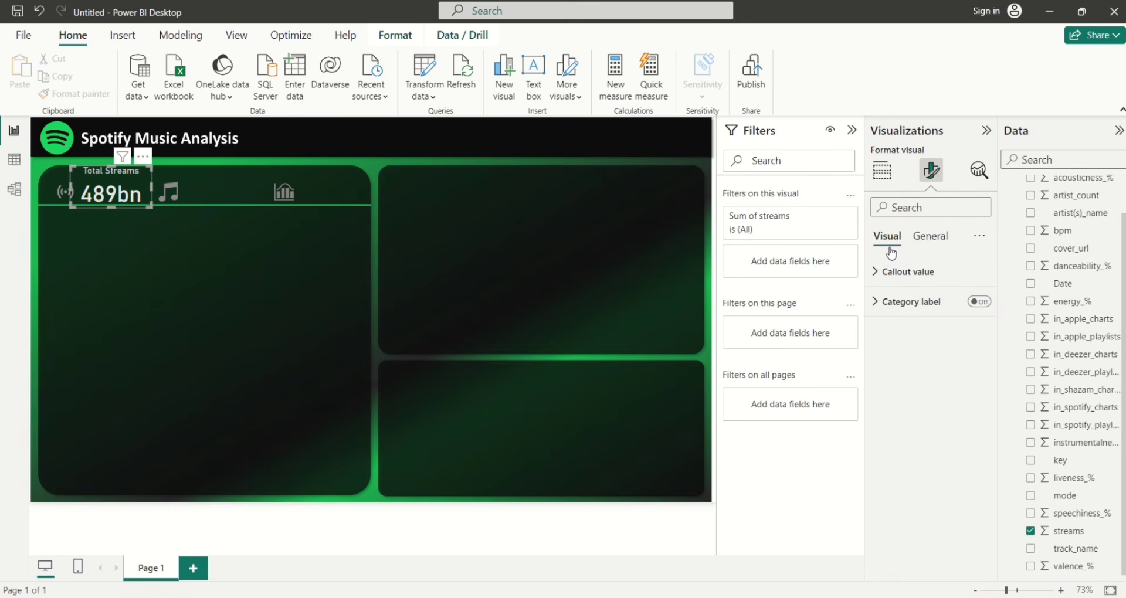
{"action": "left_click", "coordinate": [876, 275]}
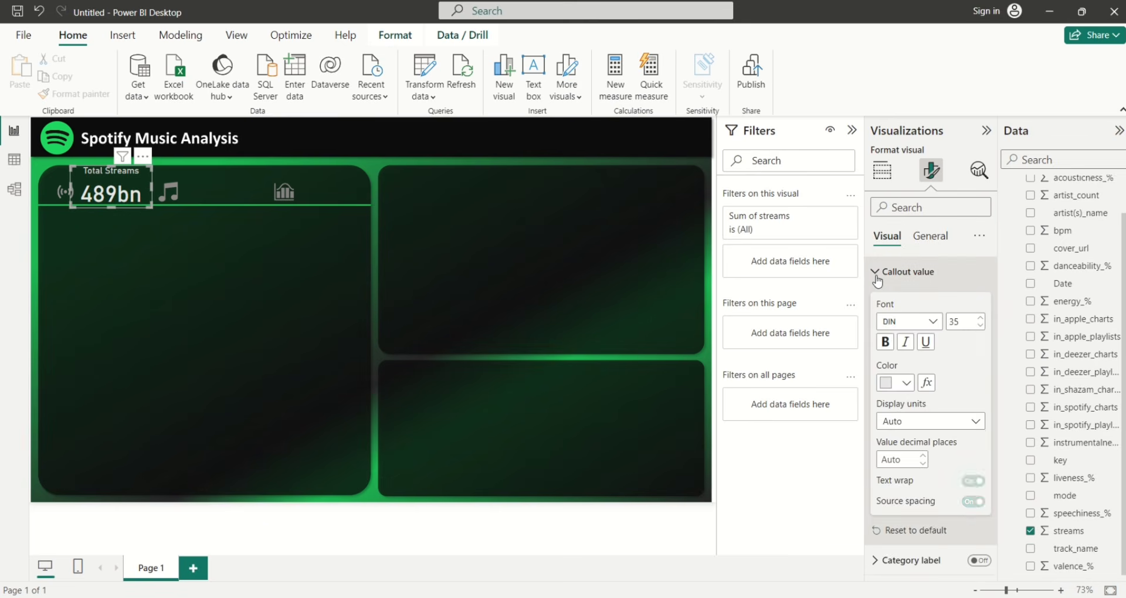
{"action": "left_click", "coordinate": [962, 323]}
{"action": "type", "text": "30"}
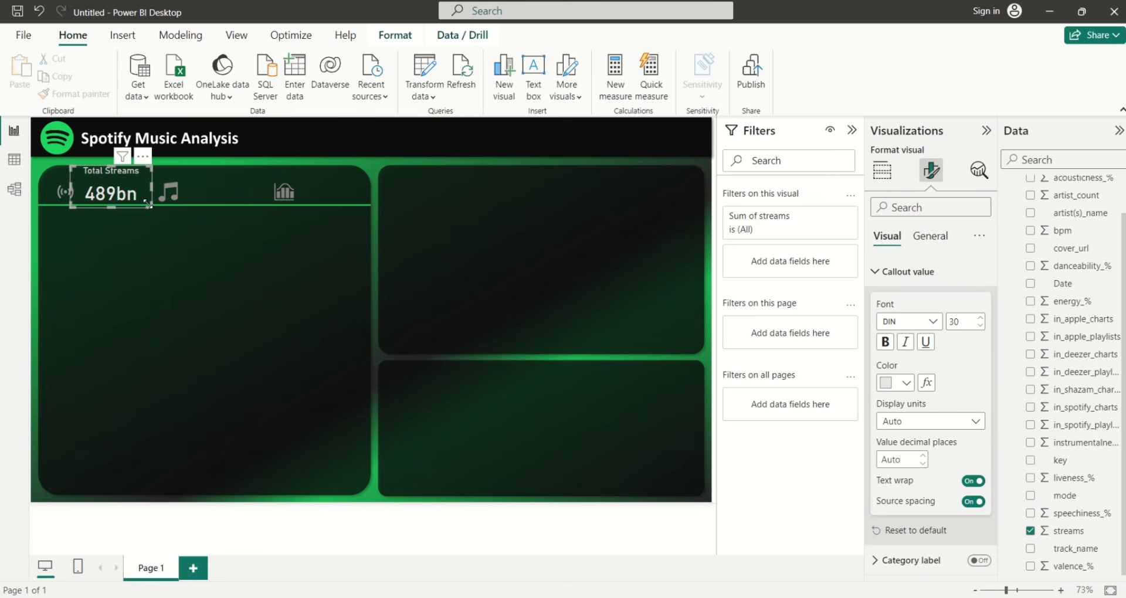
{"action": "left_click_drag", "start_coordinate": [148, 204], "coordinate": [132, 188]}
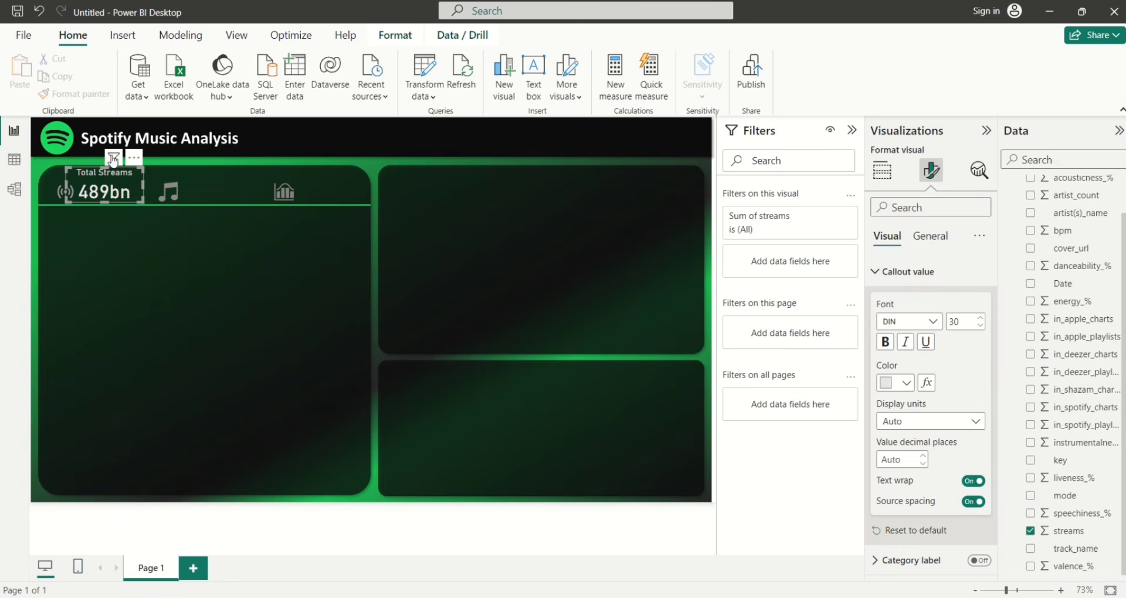
Duplicate the card twice, placing the copies in the middle and at the right end of the strip
{"action": "key", "text": "ctrl+c"}
{"action": "key", "text": "ctrl+v"}
{"action": "left_click_drag", "start_coordinate": [114, 160], "coordinate": [210, 153]}
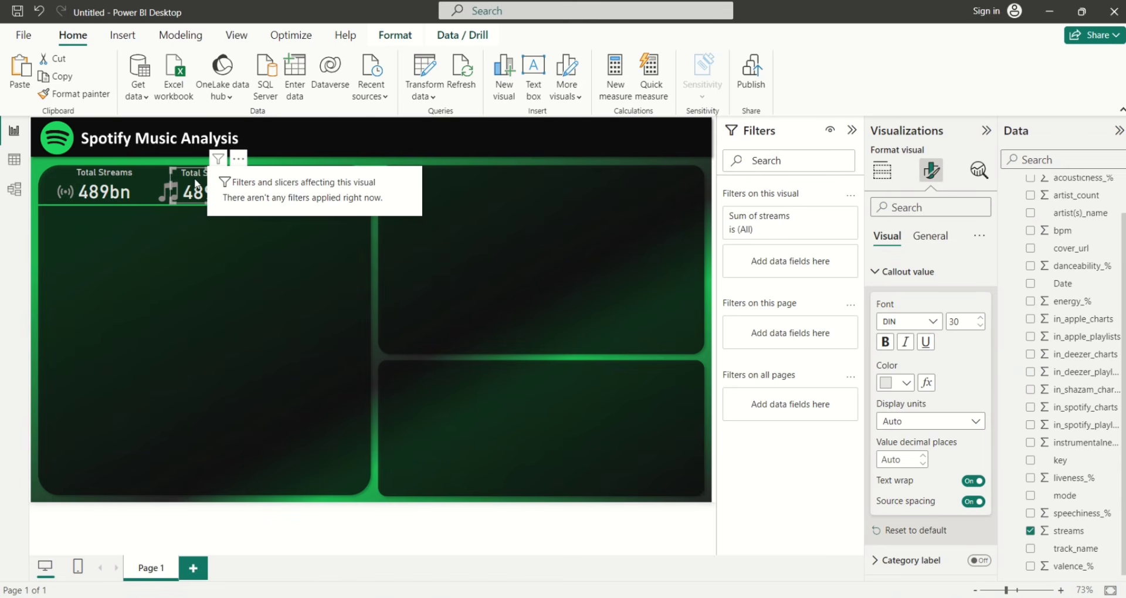
{"action": "key", "text": "ctrl+v"}
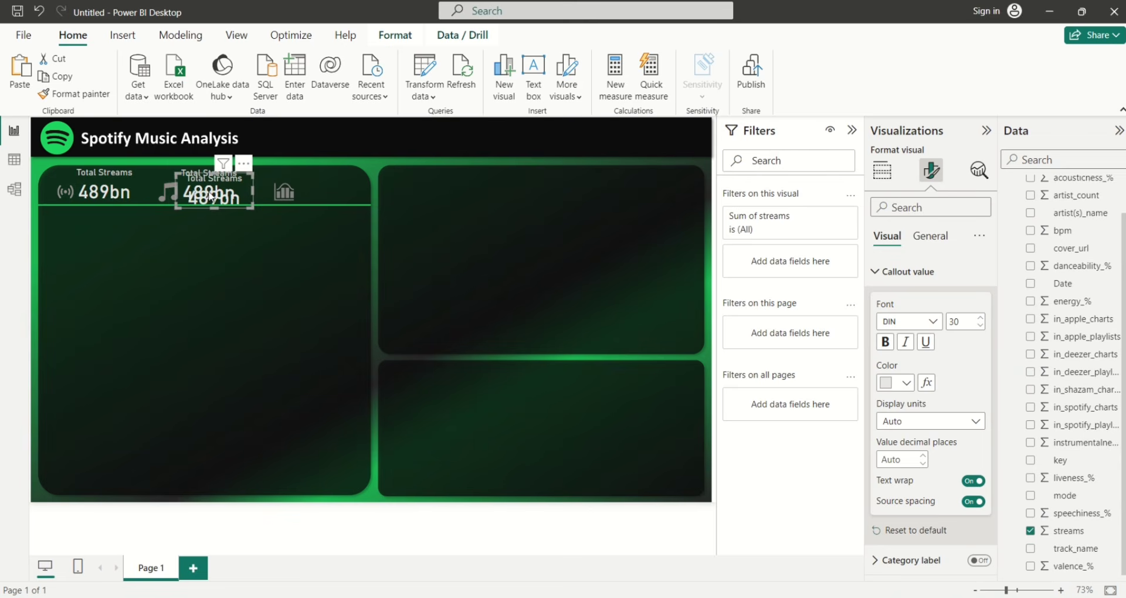
{"action": "left_click_drag", "start_coordinate": [210, 194], "coordinate": [321, 188]}
{"action": "left_click", "coordinate": [231, 187]}
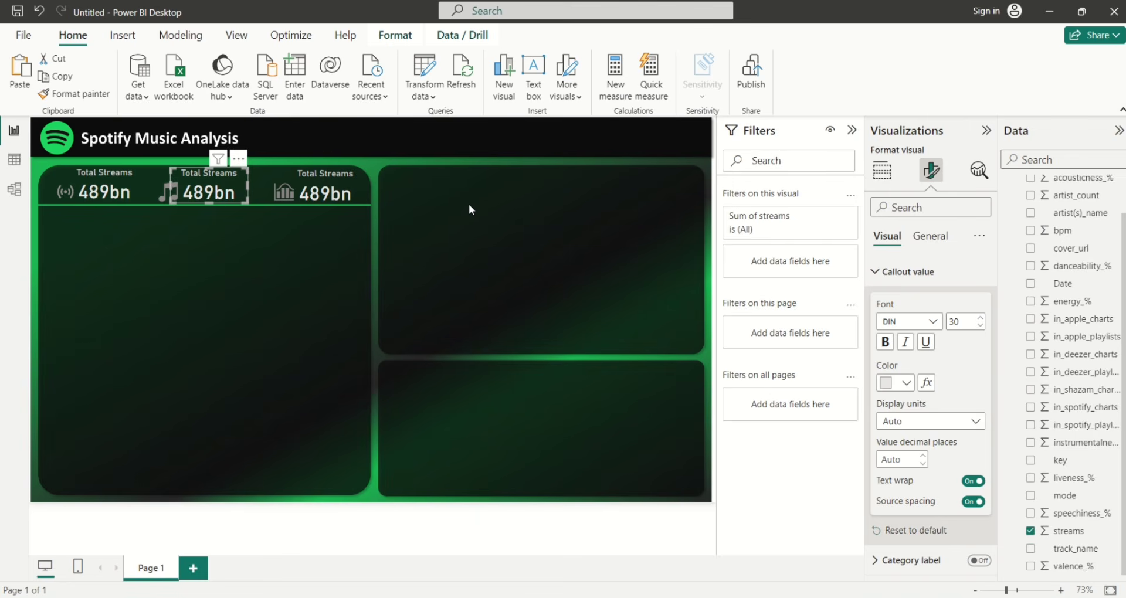
Switch the middle card from streams to a Count of track_name, showing 952
{"action": "left_click", "coordinate": [1030, 531]}
{"action": "left_click", "coordinate": [1031, 550]}
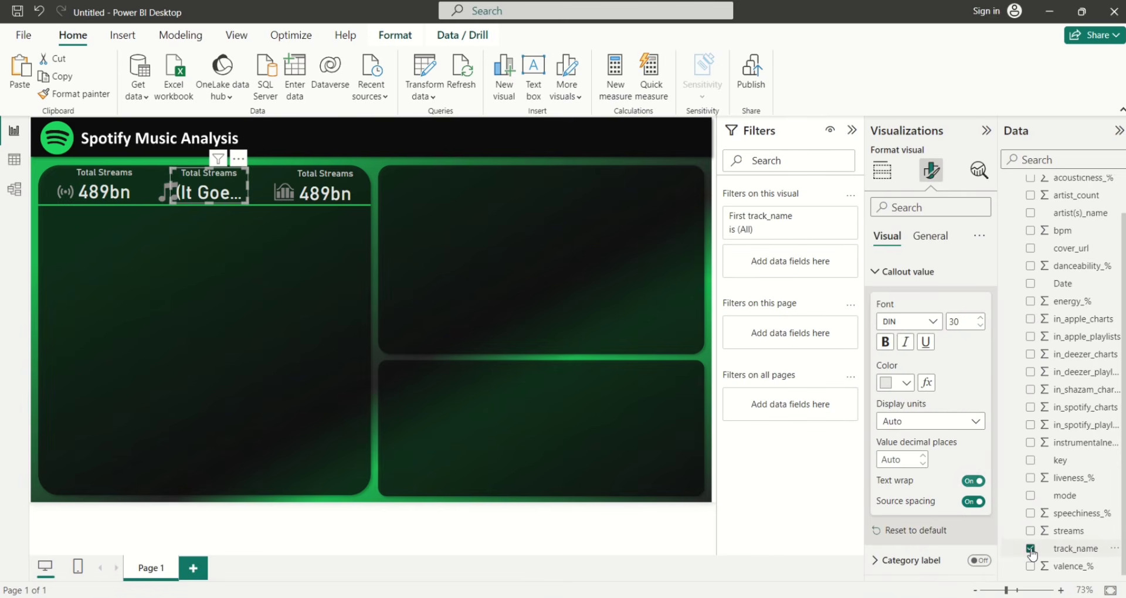
{"action": "left_click", "coordinate": [878, 182]}
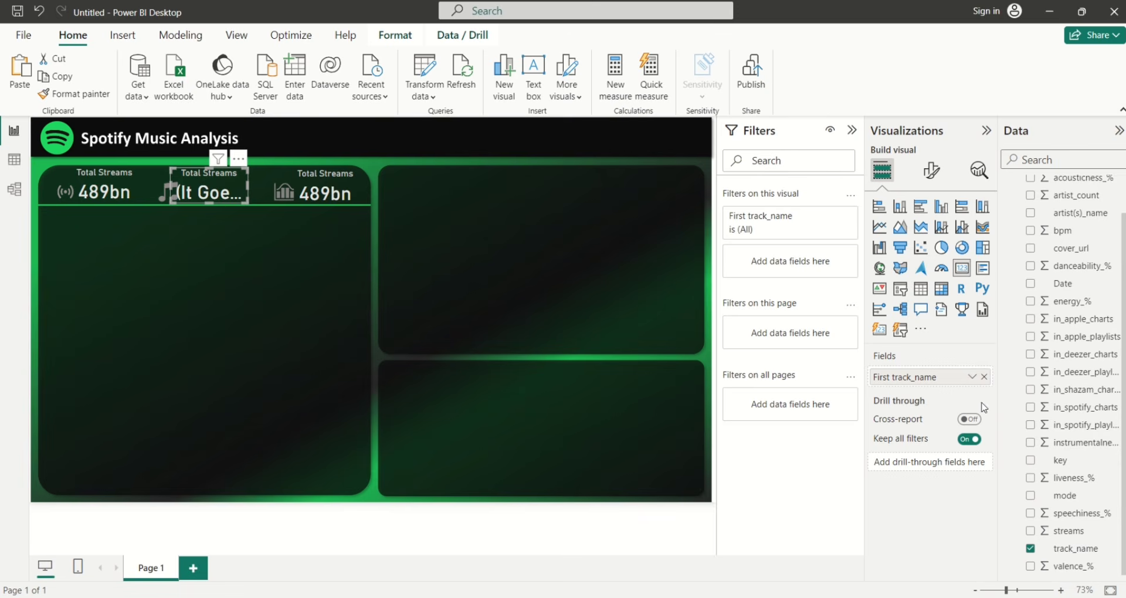
{"action": "left_click", "coordinate": [971, 376]}
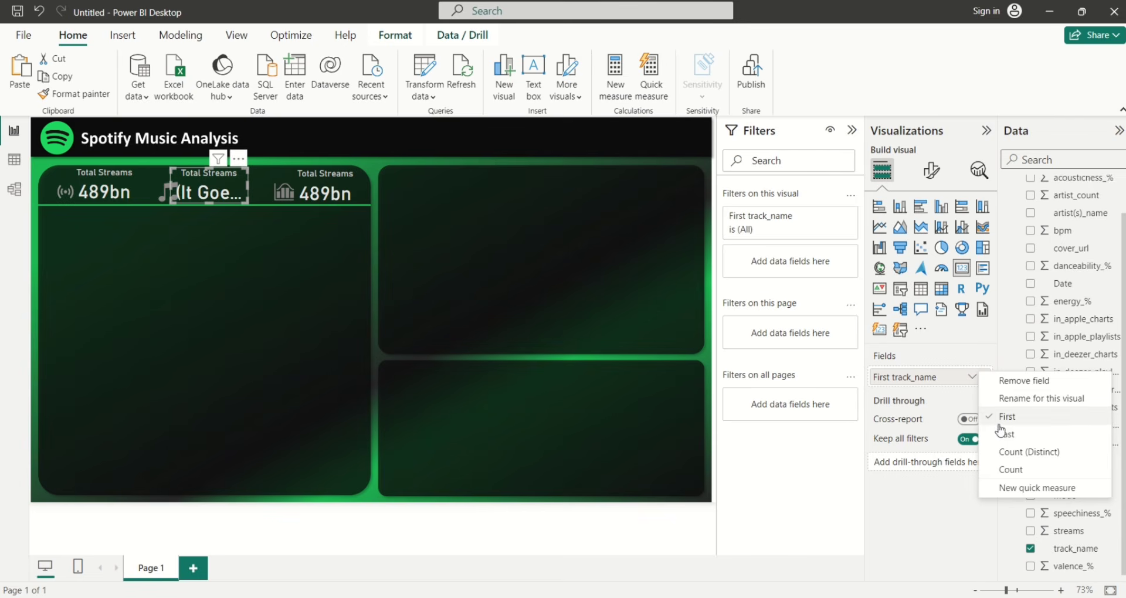
{"action": "left_click", "coordinate": [1006, 469]}
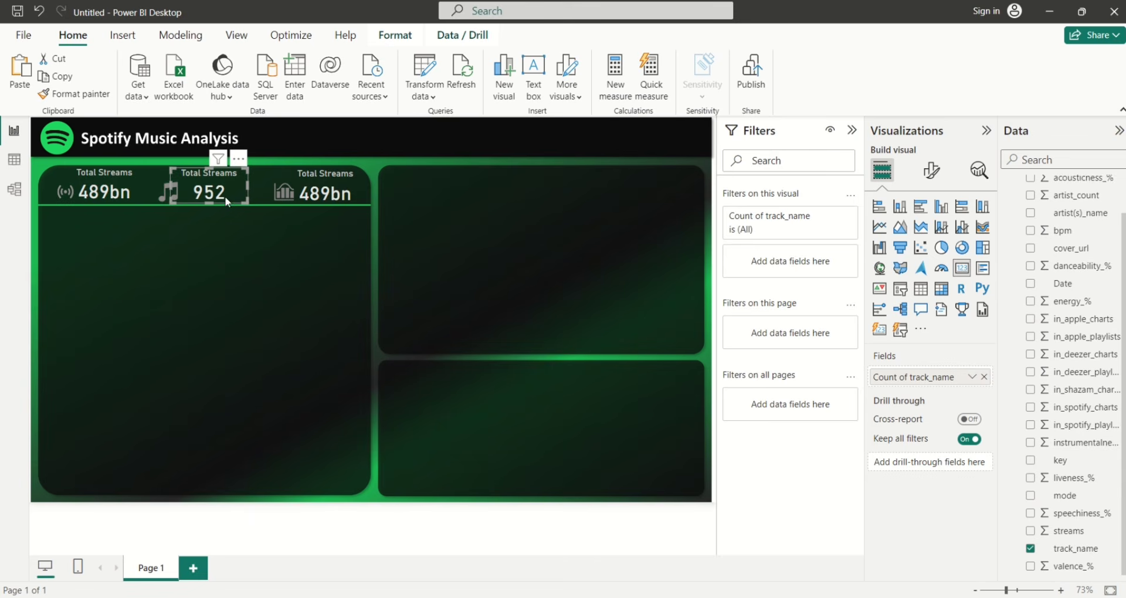
{"action": "left_click_drag", "start_coordinate": [226, 192], "coordinate": [223, 191]}
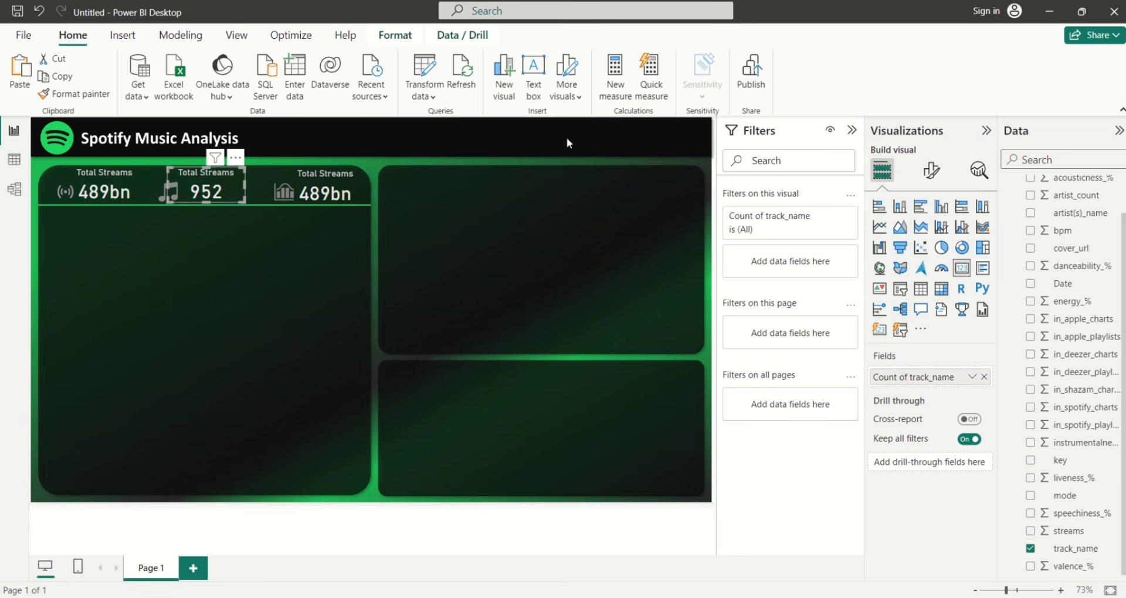
{"action": "left_click", "coordinate": [925, 179]}
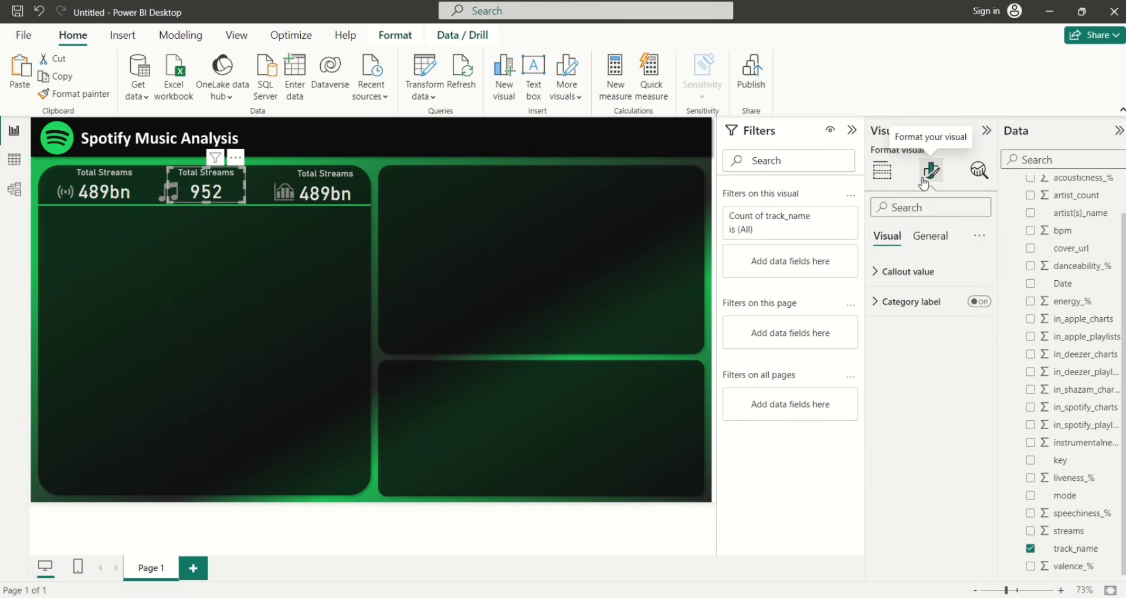
Change the middle card's title text from 'Total Streams' to 'Tracks'
{"action": "left_click", "coordinate": [935, 240]}
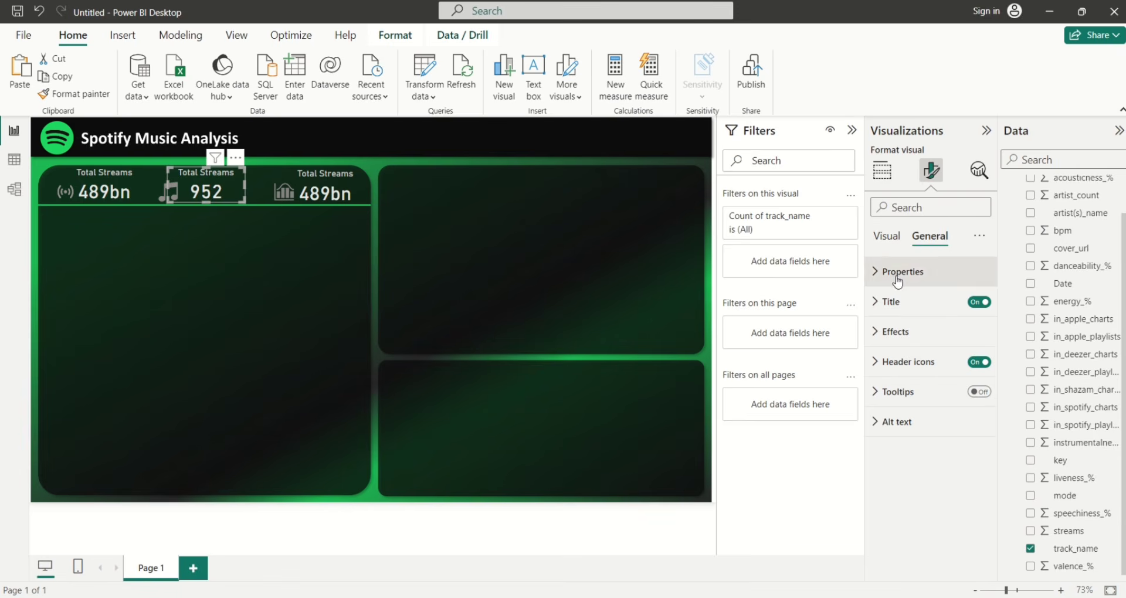
{"action": "left_click", "coordinate": [875, 303]}
{"action": "left_click", "coordinate": [936, 372]}
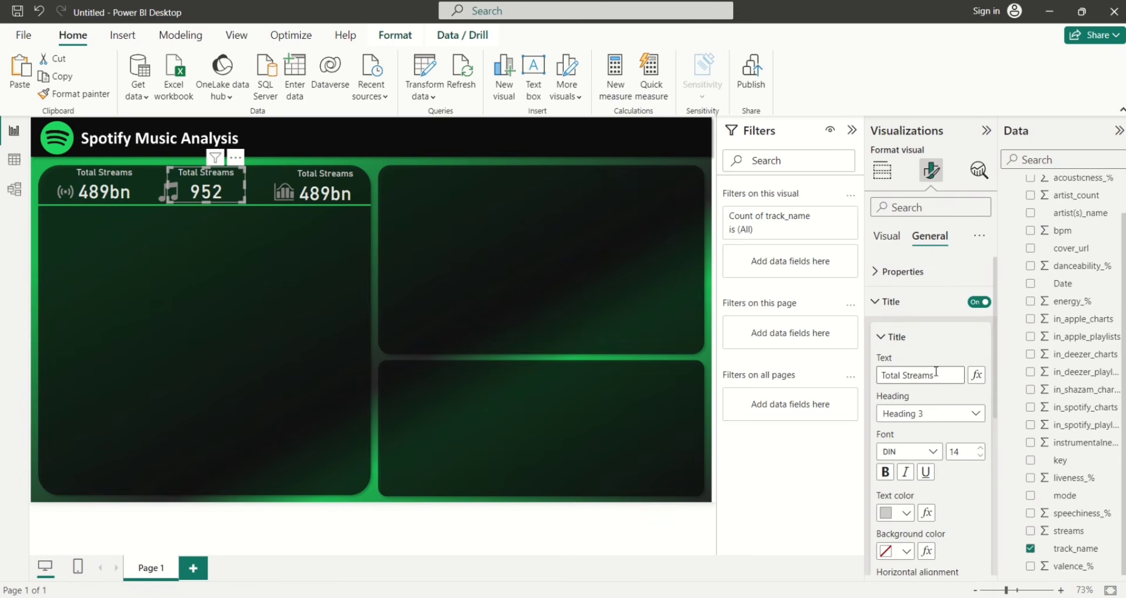
{"action": "key", "text": "BackSpace"}
{"action": "key", "text": "BackSpace"}
{"action": "key", "text": "BackSpace"}
{"action": "key", "text": "BackSpace"}
{"action": "key", "text": "BackSpace"}
{"action": "key", "text": "BackSpace"}
{"action": "key", "text": "BackSpace"}
{"action": "key", "text": "BackSpace"}
{"action": "key", "text": "BackSpace"}
{"action": "key", "text": "BackSpace"}
{"action": "key", "text": "BackSpace"}
{"action": "key", "text": "BackSpace"}
{"action": "type", "text": "Trac"}
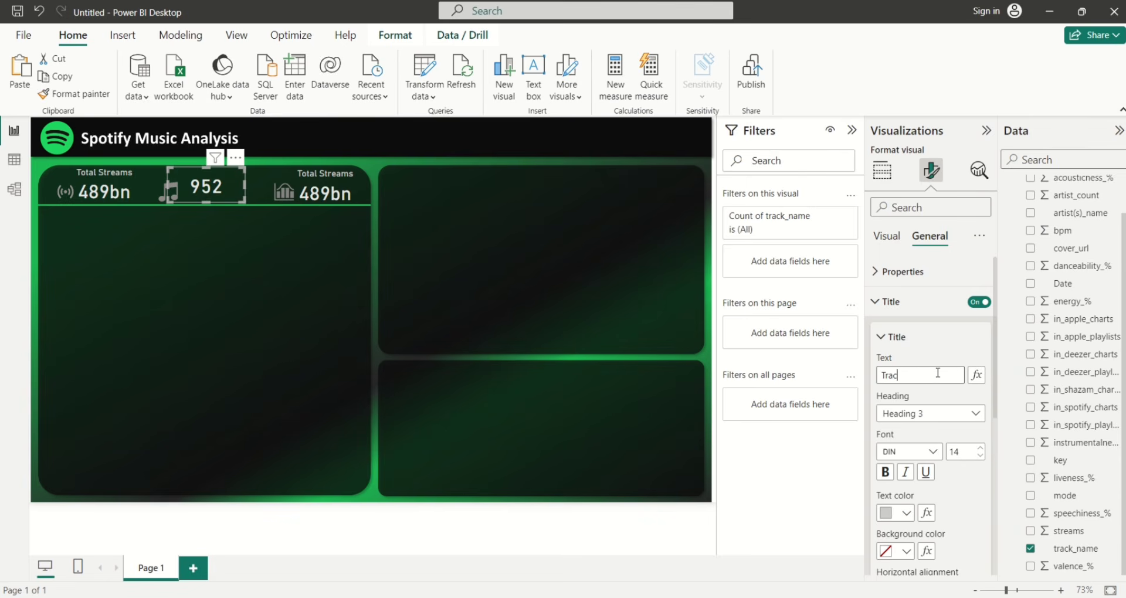
{"action": "type", "text": "ks"}
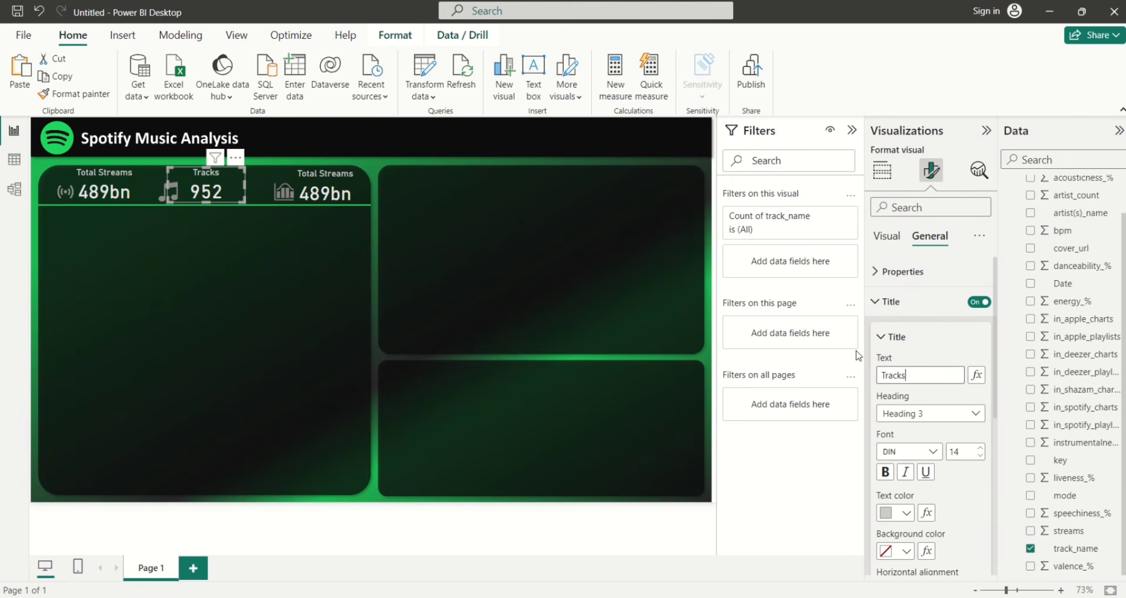
{"action": "left_click", "coordinate": [912, 302]}
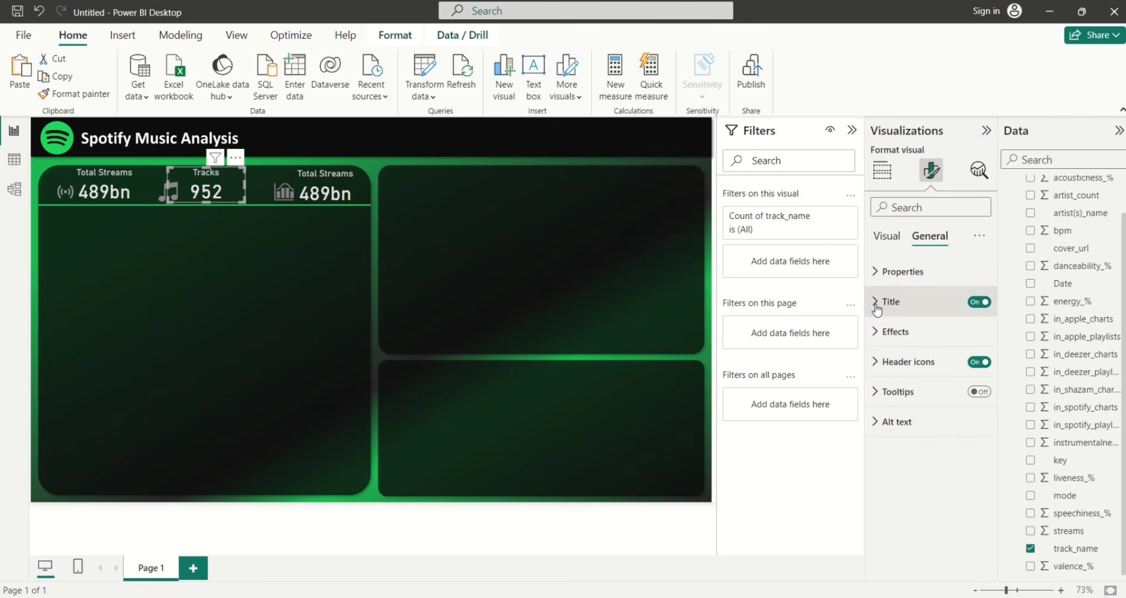
Make the right card show the average of streams instead of the sum
{"action": "left_click", "coordinate": [333, 196]}
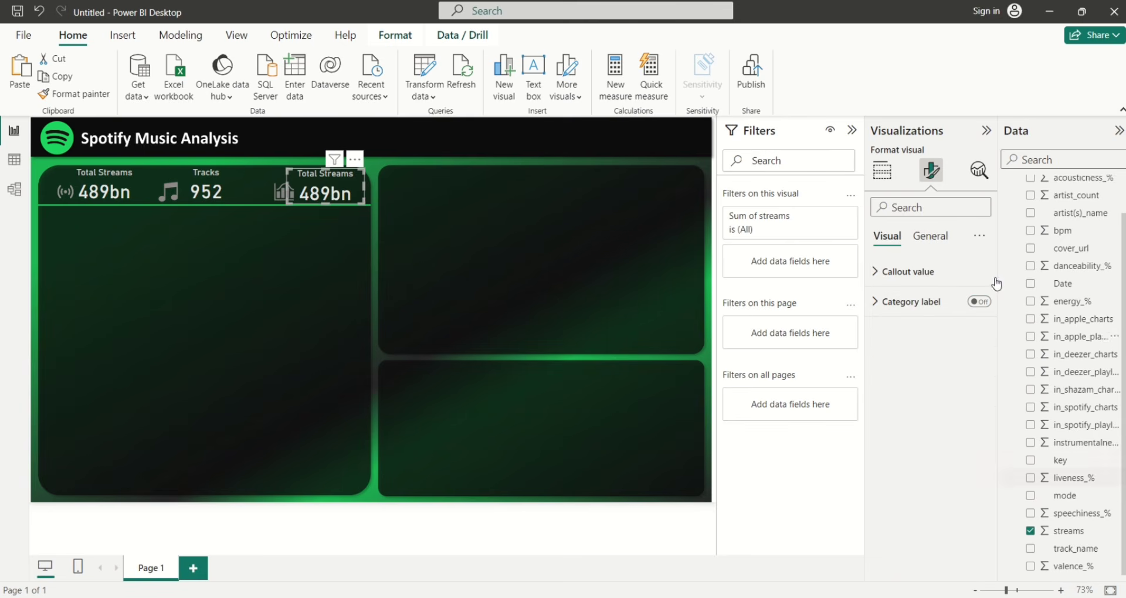
{"action": "left_click", "coordinate": [889, 174]}
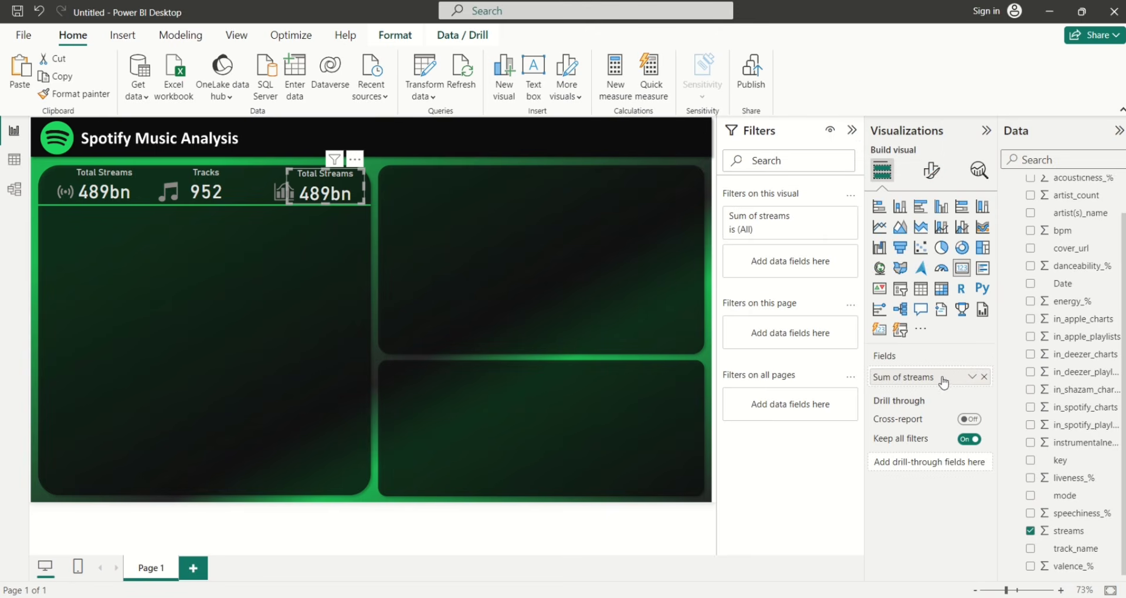
{"action": "left_click", "coordinate": [972, 377]}
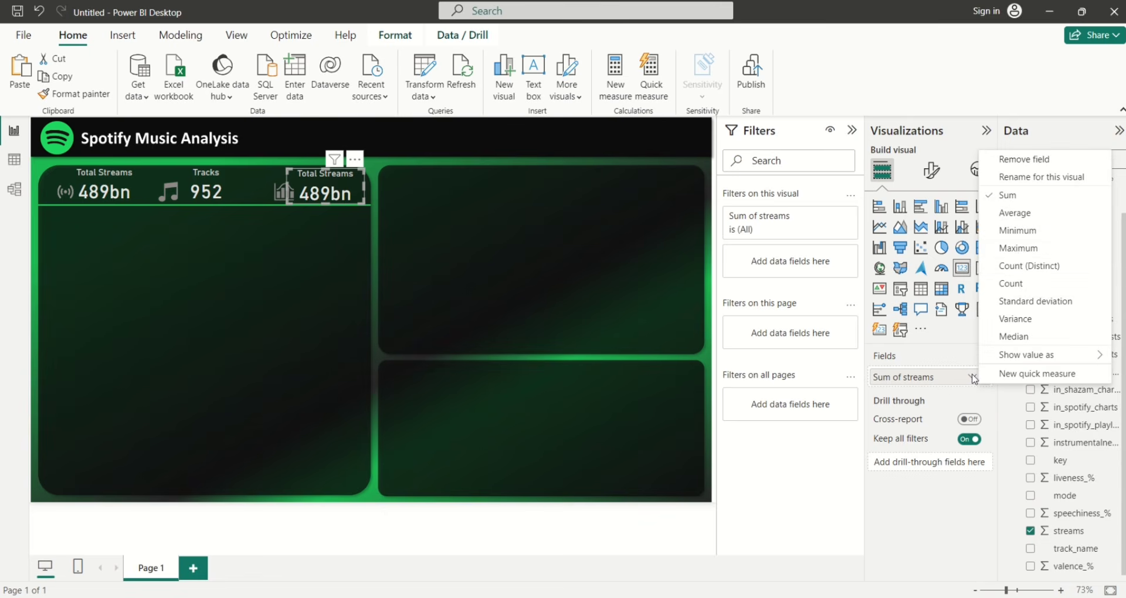
{"action": "left_click", "coordinate": [1012, 213]}
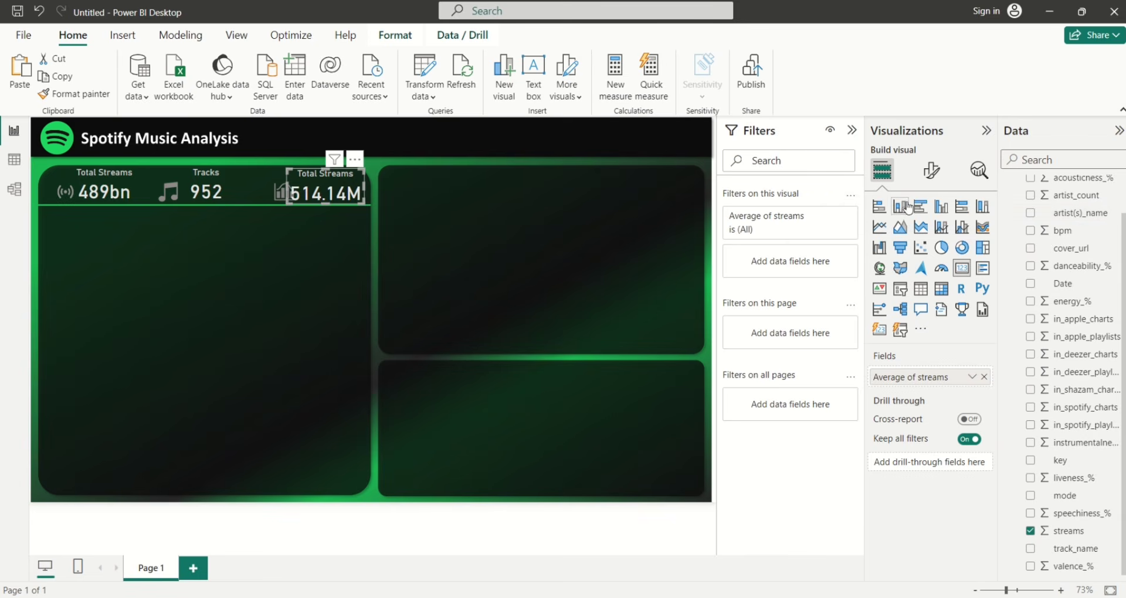
Set the right card's callout value to 0 decimal places, showing 514M
{"action": "left_click", "coordinate": [930, 185]}
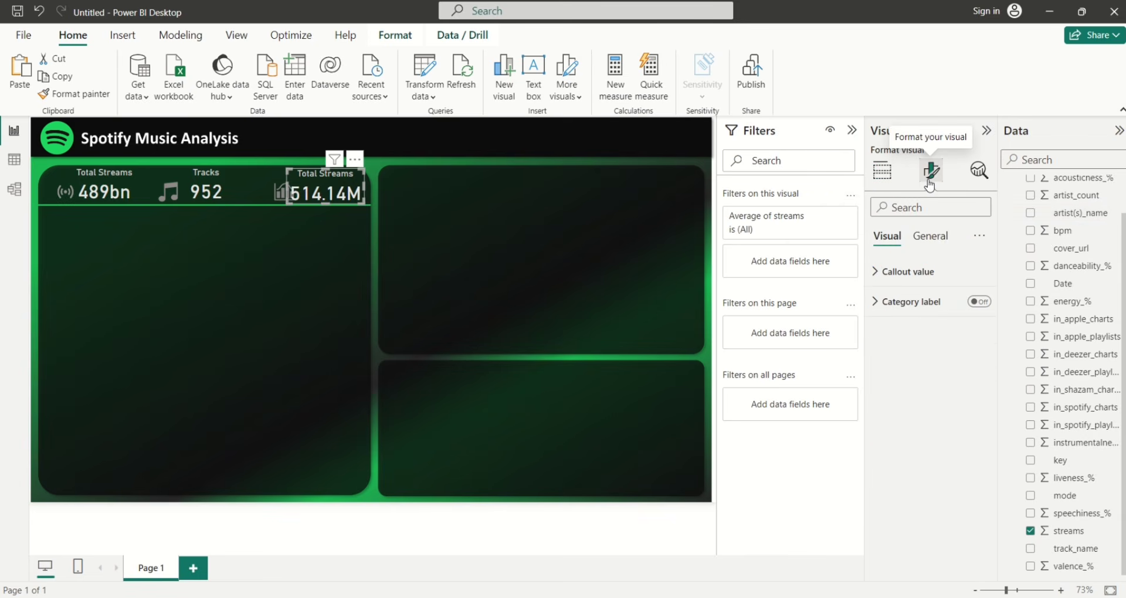
{"action": "left_click", "coordinate": [882, 273]}
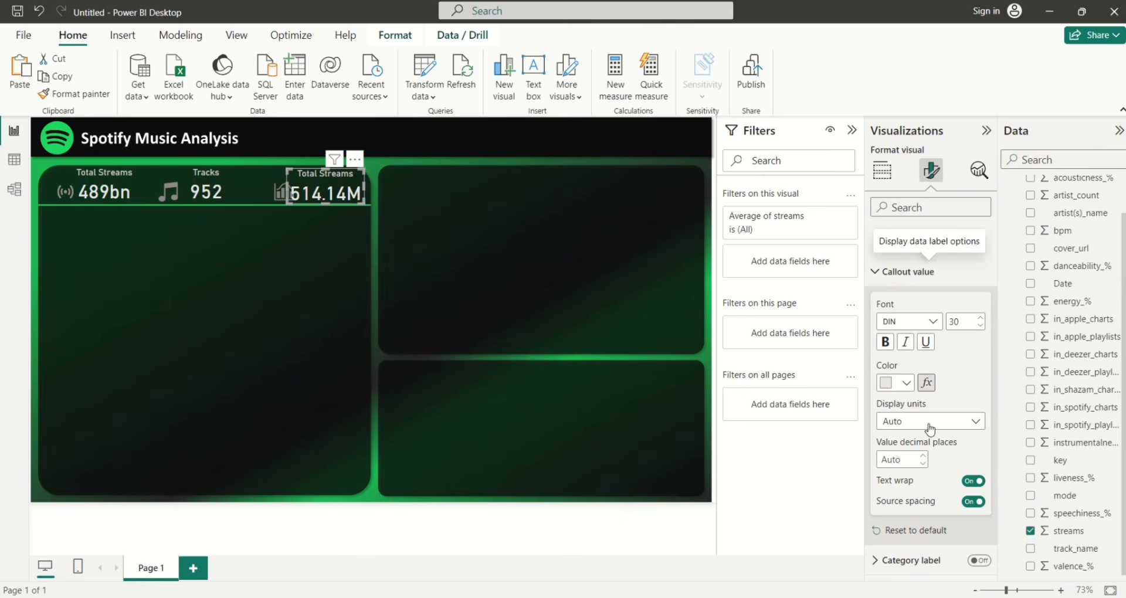
{"action": "left_click", "coordinate": [902, 460]}
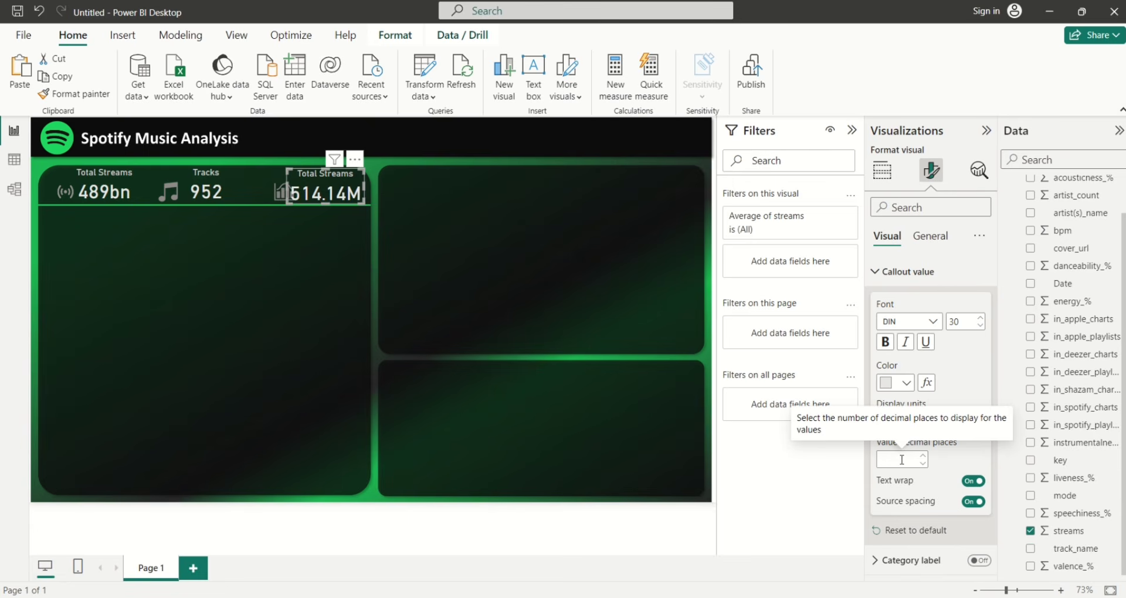
{"action": "type", "text": "0"}
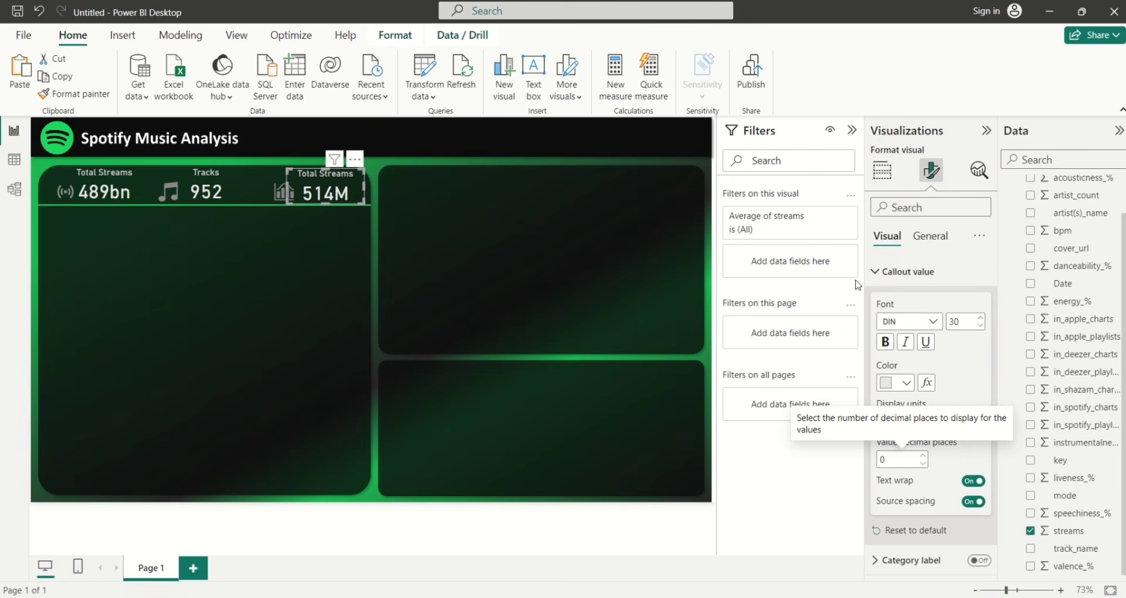
{"action": "left_click", "coordinate": [874, 273]}
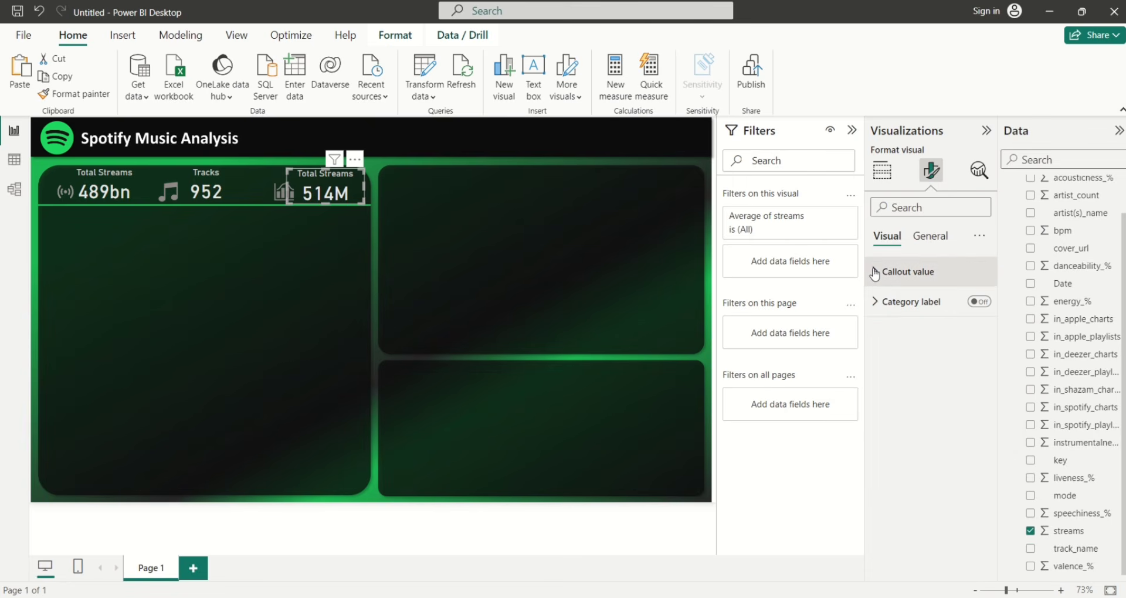
{"action": "left_click", "coordinate": [926, 237]}
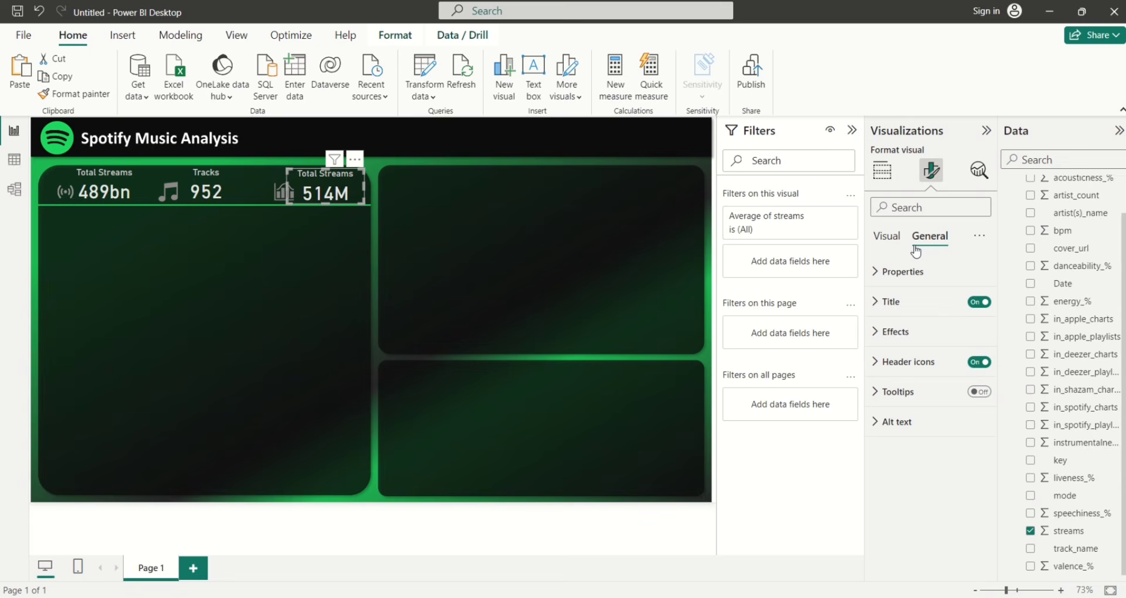
Retitle the right card 'Avg Streams'
{"action": "left_click", "coordinate": [885, 303]}
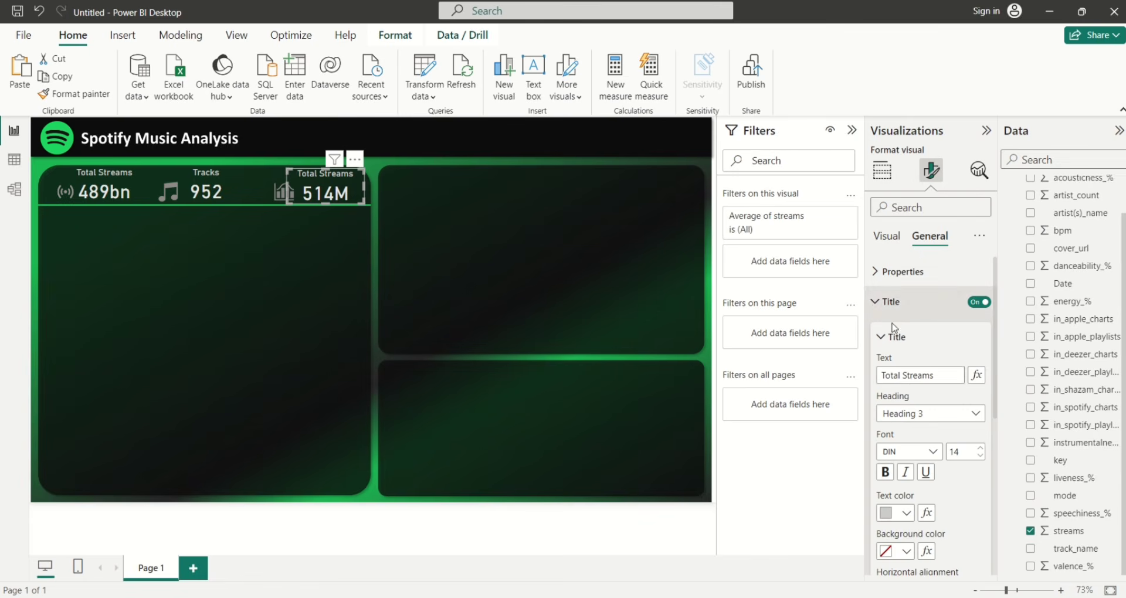
{"action": "left_click", "coordinate": [904, 377]}
{"action": "key", "text": "BackSpace"}
{"action": "key", "text": "BackSpace"}
{"action": "key", "text": "BackSpace"}
{"action": "key", "text": "BackSpace"}
{"action": "key", "text": "BackSpace"}
{"action": "key", "text": "BackSpace"}
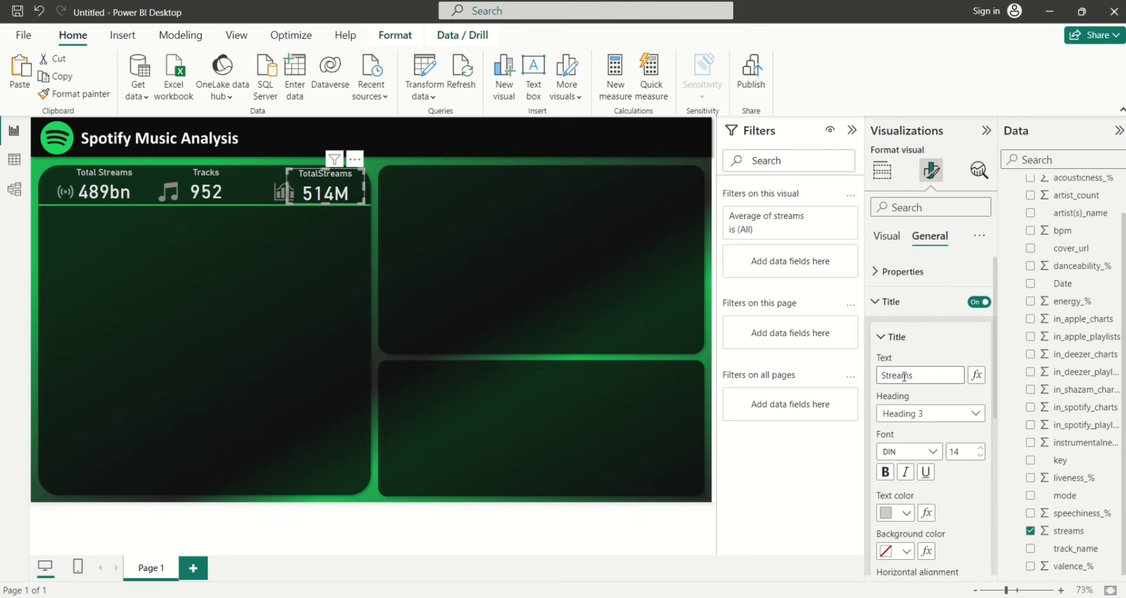
{"action": "type", "text": "Avg"}
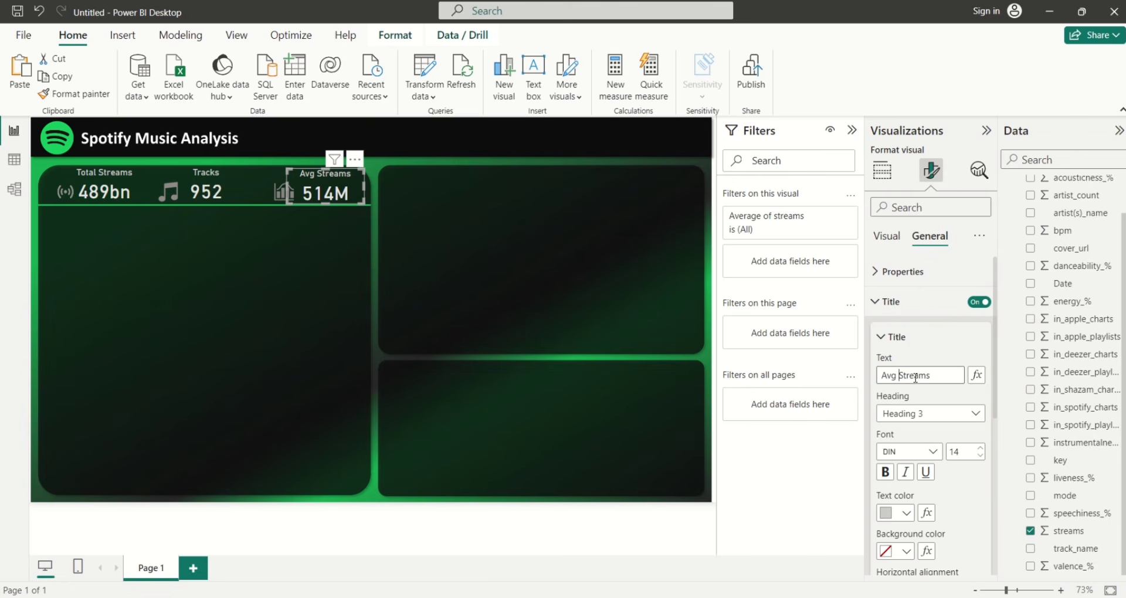
Nudge and resize the Tracks, Total Streams and Avg Streams cards into even alignment
{"action": "left_click", "coordinate": [207, 171]}
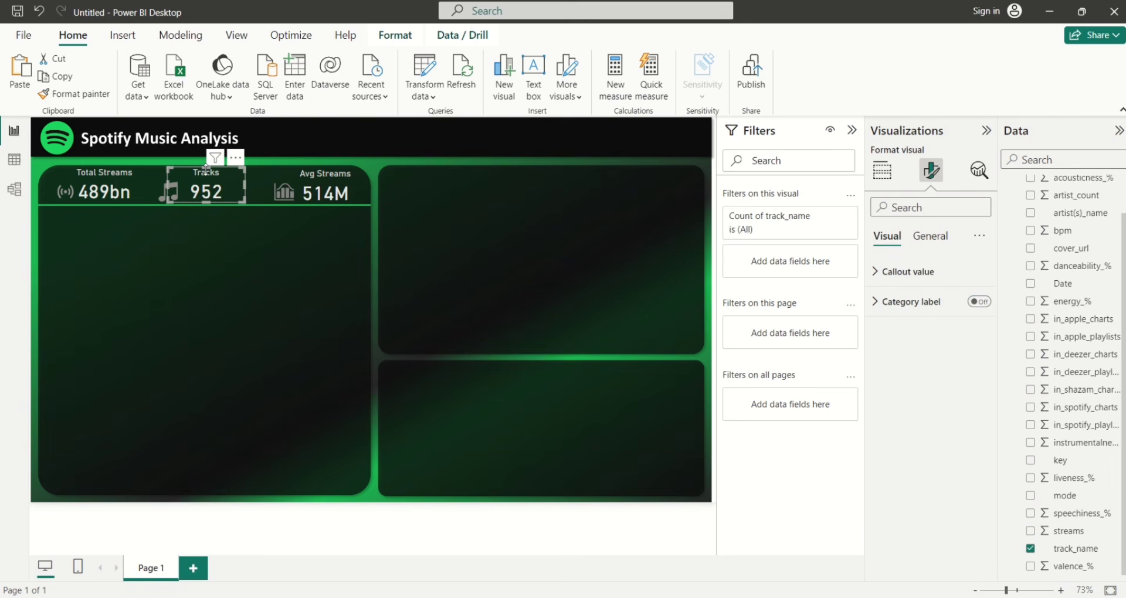
{"action": "left_click_drag", "start_coordinate": [205, 170], "coordinate": [207, 176]}
{"action": "left_click", "coordinate": [103, 172]}
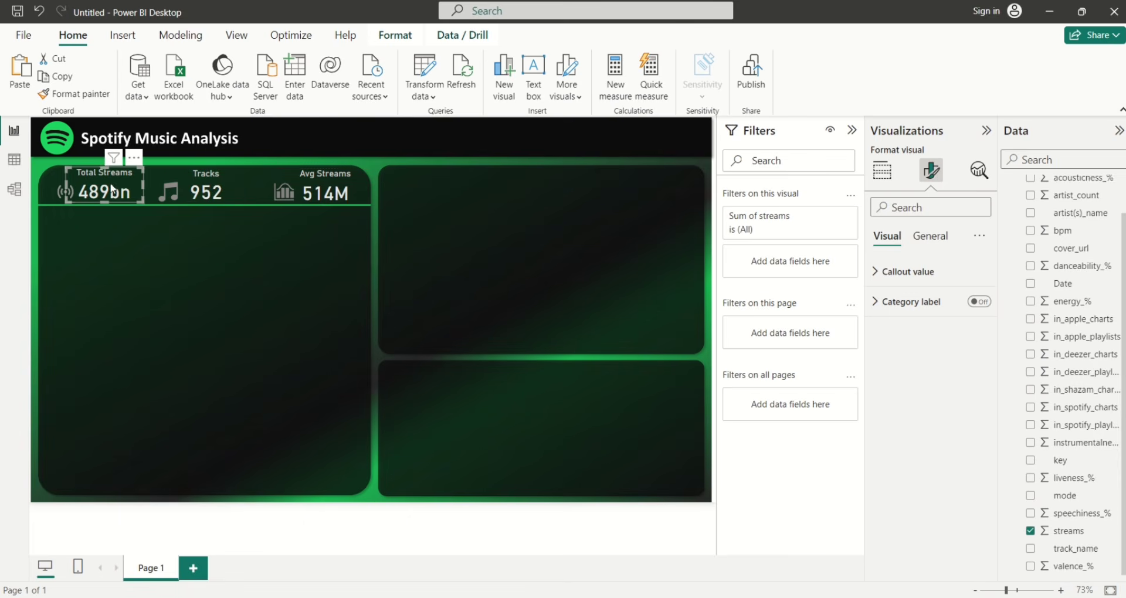
{"action": "left_click_drag", "start_coordinate": [103, 172], "coordinate": [107, 179]}
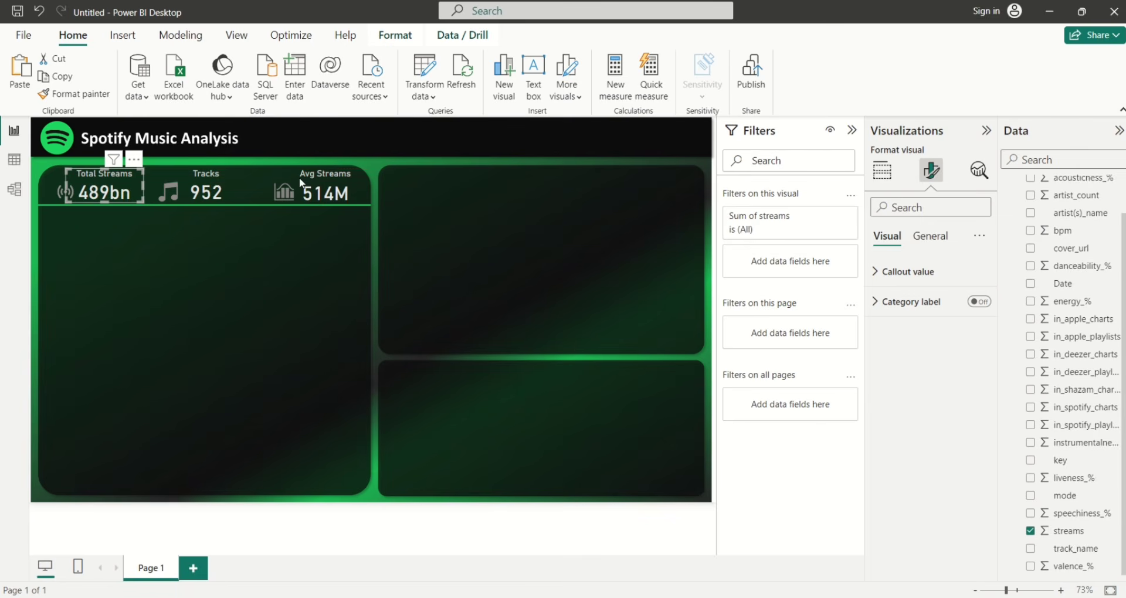
{"action": "left_click", "coordinate": [333, 191]}
{"action": "left_click_drag", "start_coordinate": [326, 175], "coordinate": [328, 179]}
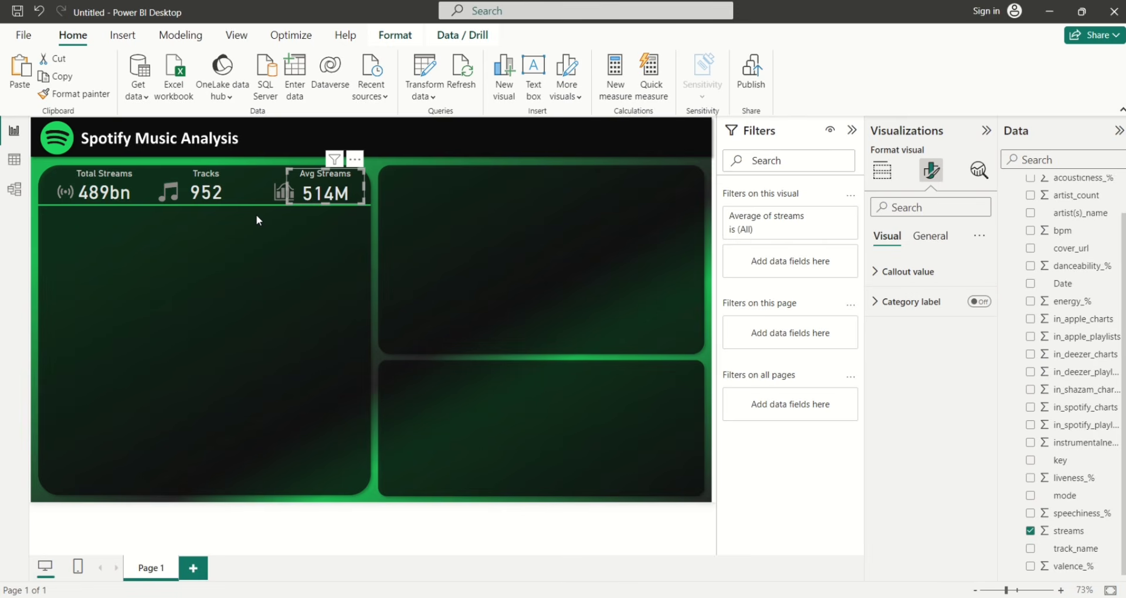
{"action": "left_click", "coordinate": [229, 195]}
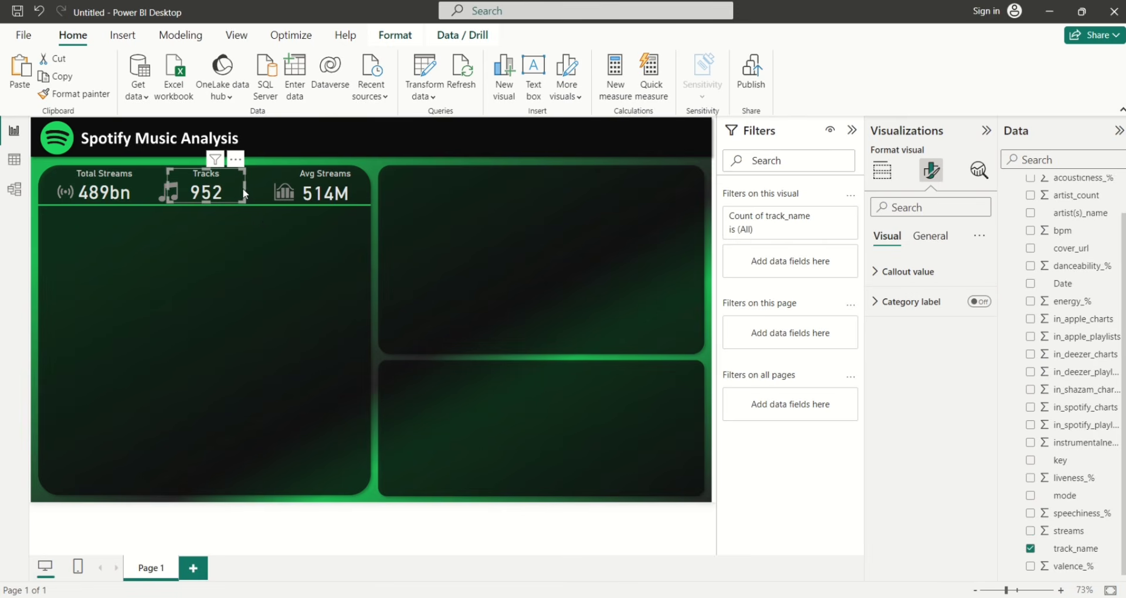
{"action": "left_click_drag", "start_coordinate": [245, 186], "coordinate": [250, 189]}
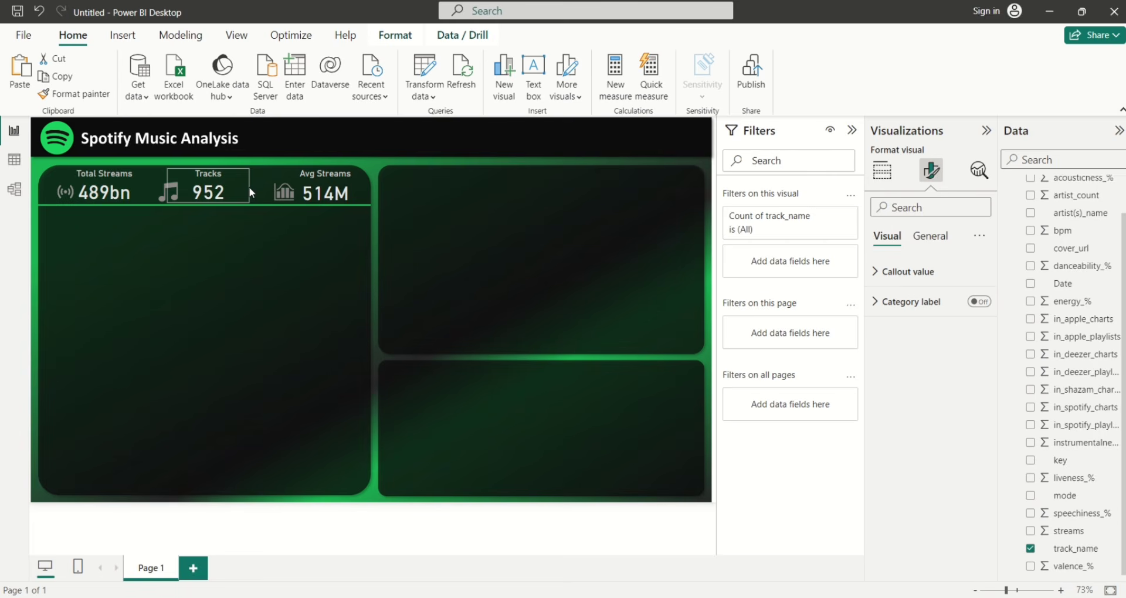
{"action": "left_click", "coordinate": [252, 218]}
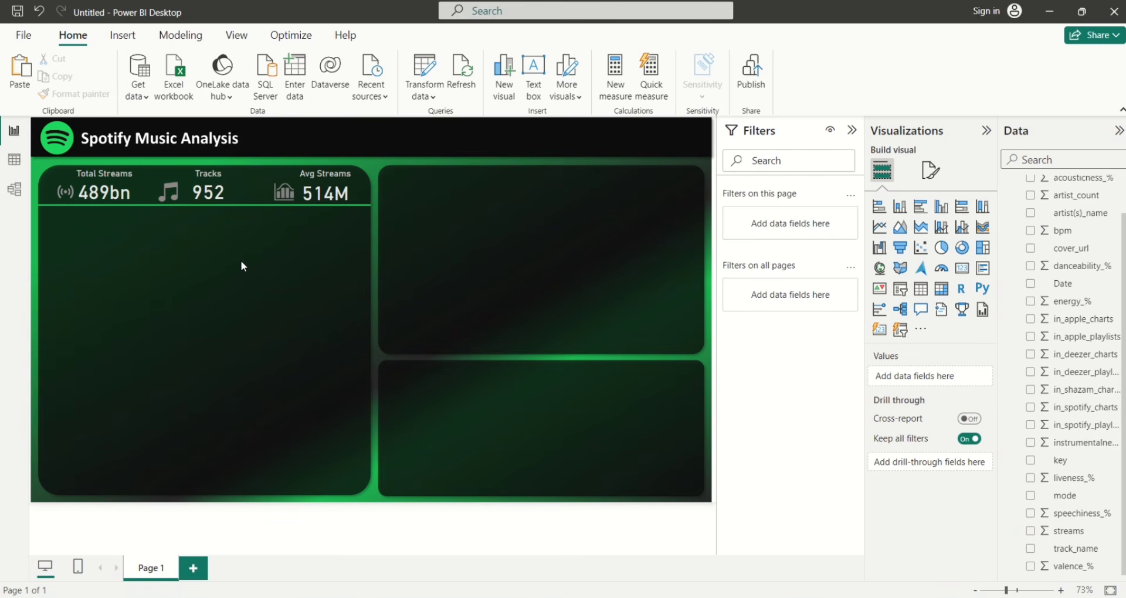
Insert a line chart with Calendar Date on the x-axis and sum of streams on the y-axis
{"action": "left_click", "coordinate": [879, 228]}
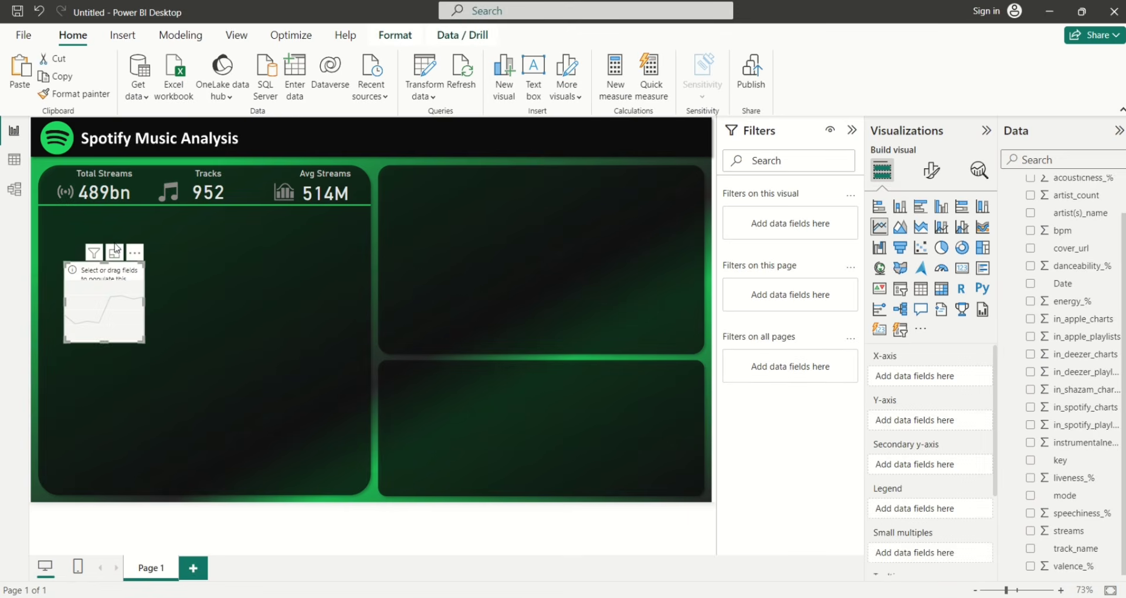
{"action": "left_click_drag", "start_coordinate": [99, 292], "coordinate": [80, 248]}
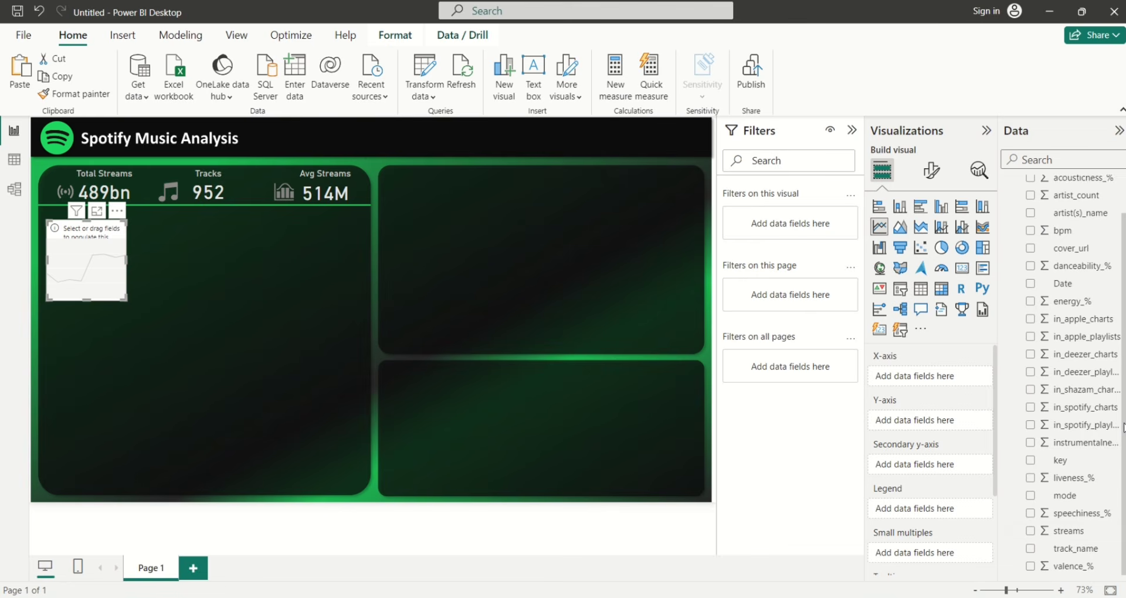
{"action": "scroll", "coordinate": [1122, 428], "scroll_direction": "up", "scroll_amount": 1}
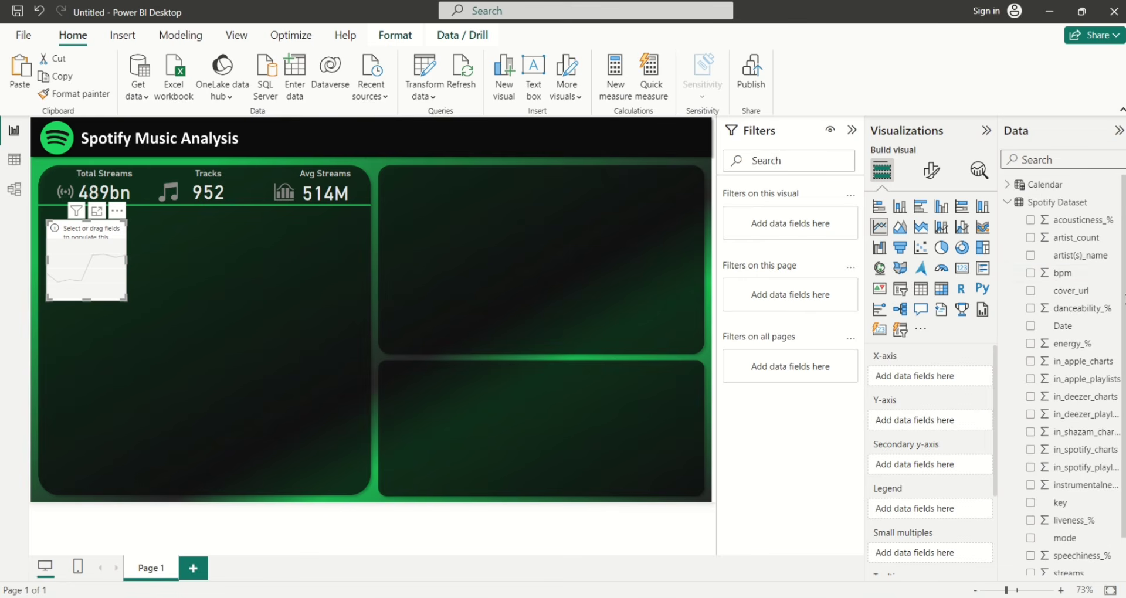
{"action": "left_click", "coordinate": [1008, 203]}
{"action": "left_click", "coordinate": [1007, 184]}
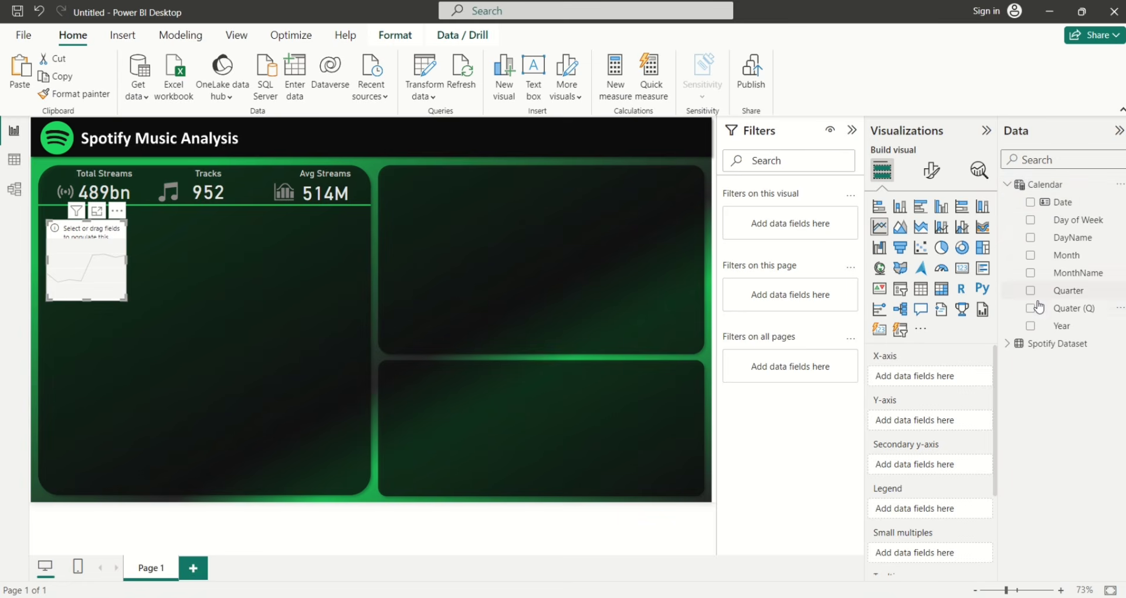
{"action": "left_click", "coordinate": [1031, 203]}
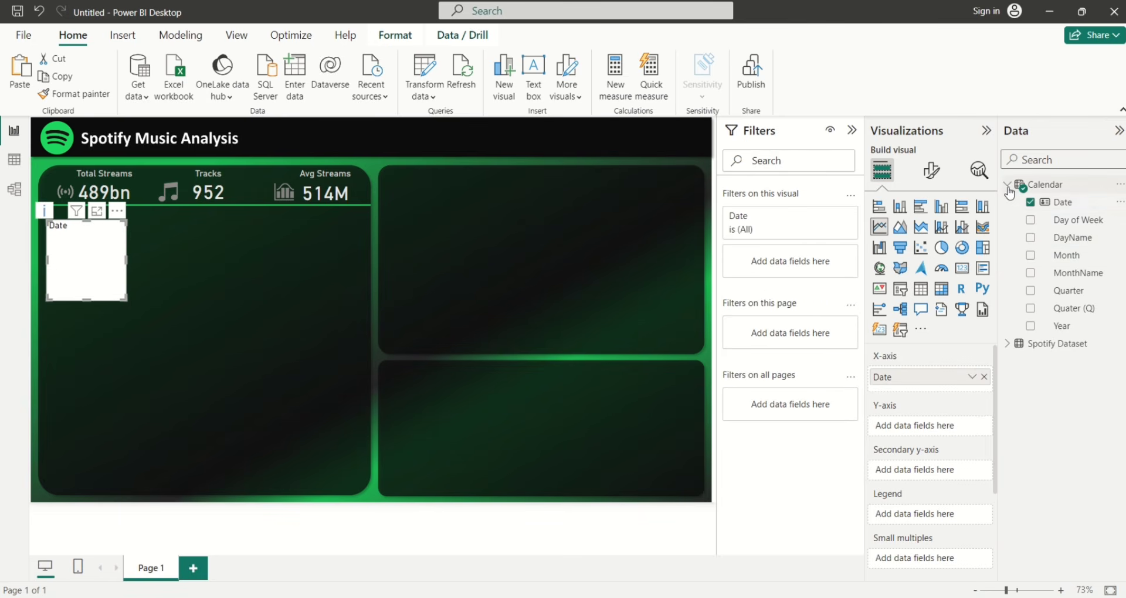
{"action": "left_click", "coordinate": [1008, 184]}
{"action": "left_click", "coordinate": [1007, 202]}
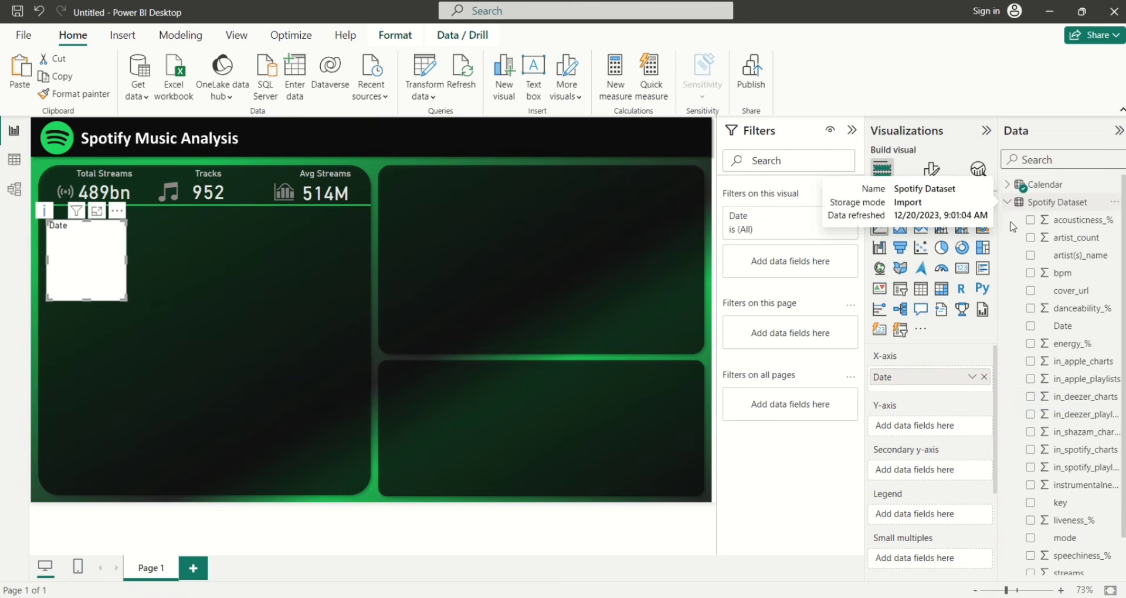
{"action": "scroll", "coordinate": [1124, 460], "scroll_direction": "down", "scroll_amount": 2}
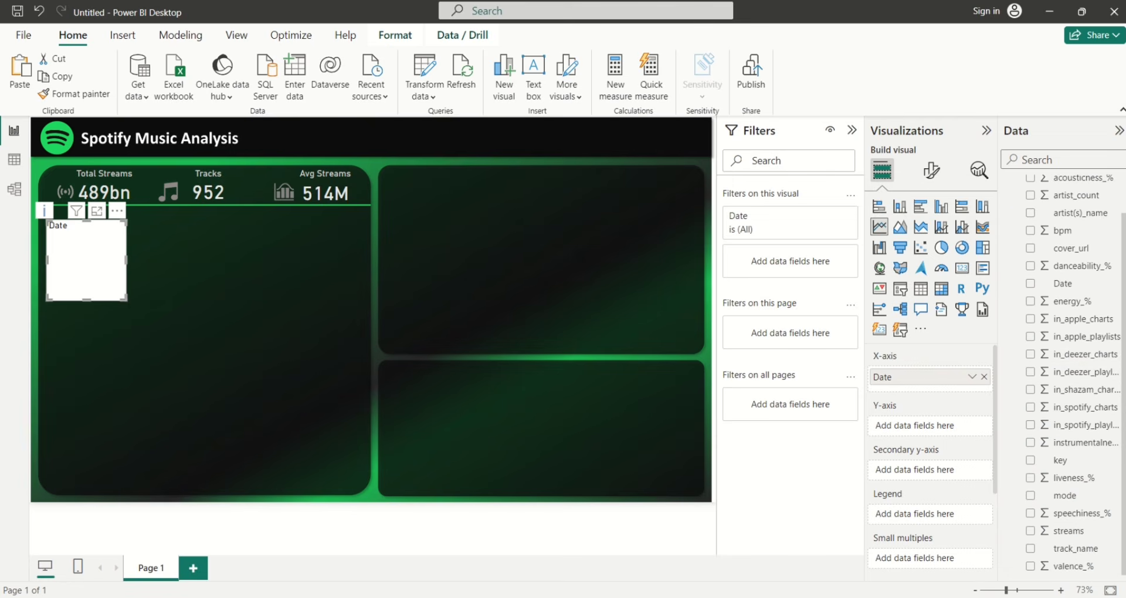
{"action": "left_click", "coordinate": [1031, 532]}
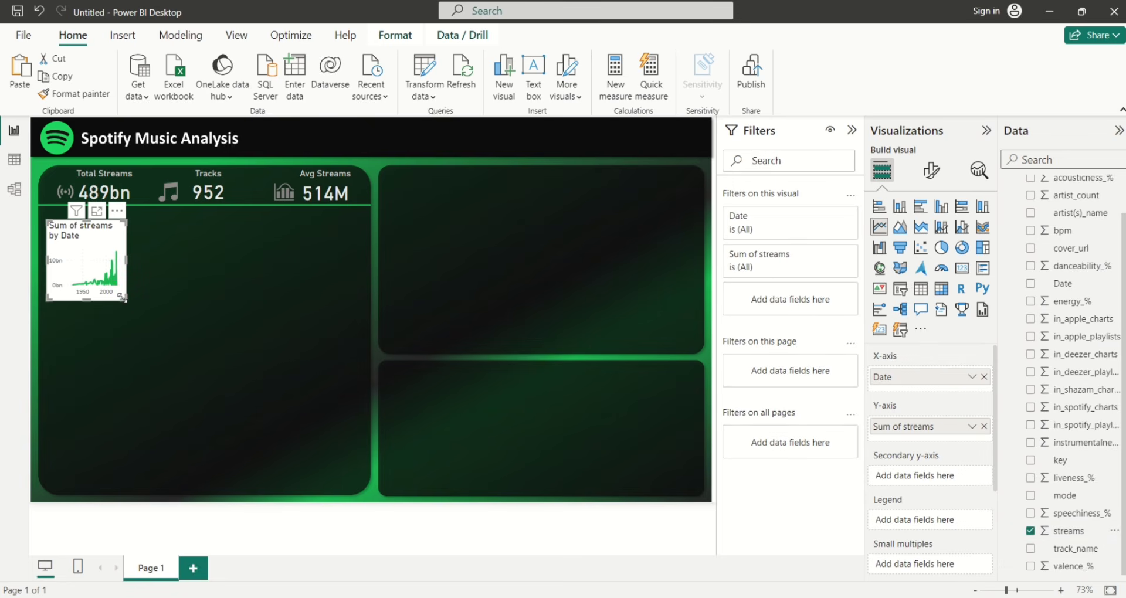
Enlarge the line chart and position it under the KPI cards, spanning the panel width
{"action": "left_click_drag", "start_coordinate": [122, 300], "coordinate": [358, 315]}
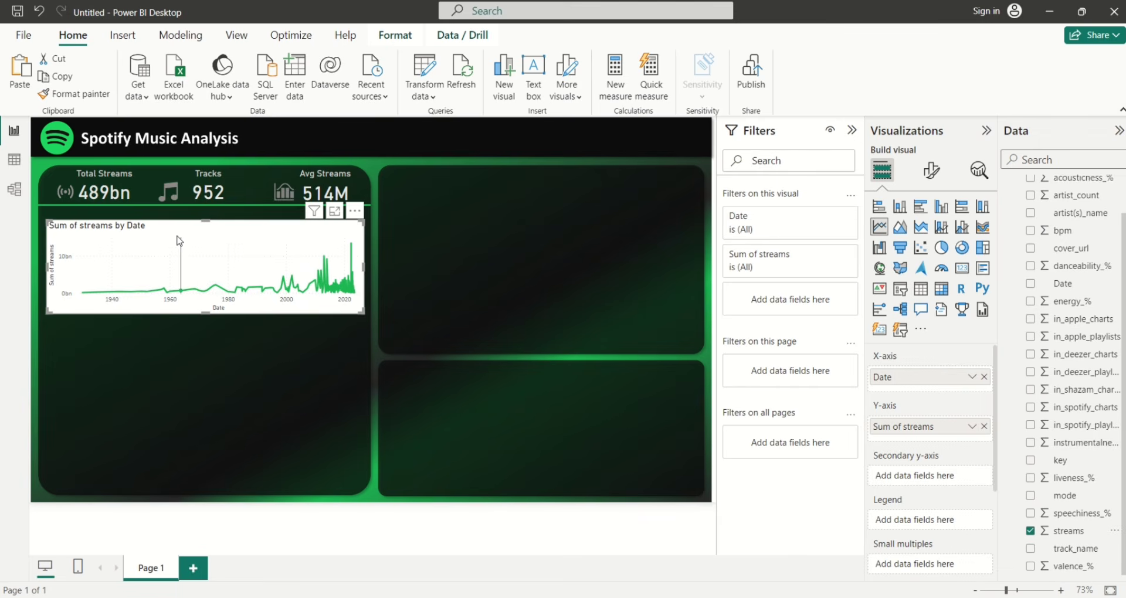
{"action": "left_click_drag", "start_coordinate": [173, 225], "coordinate": [172, 224]}
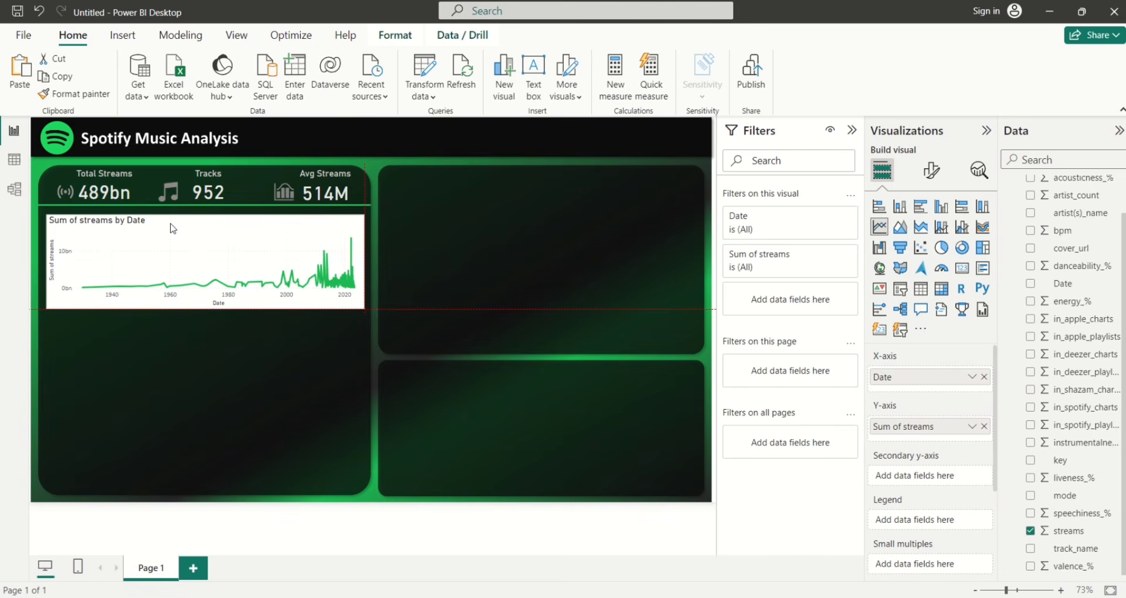
{"action": "left_click_drag", "start_coordinate": [172, 228], "coordinate": [172, 226]}
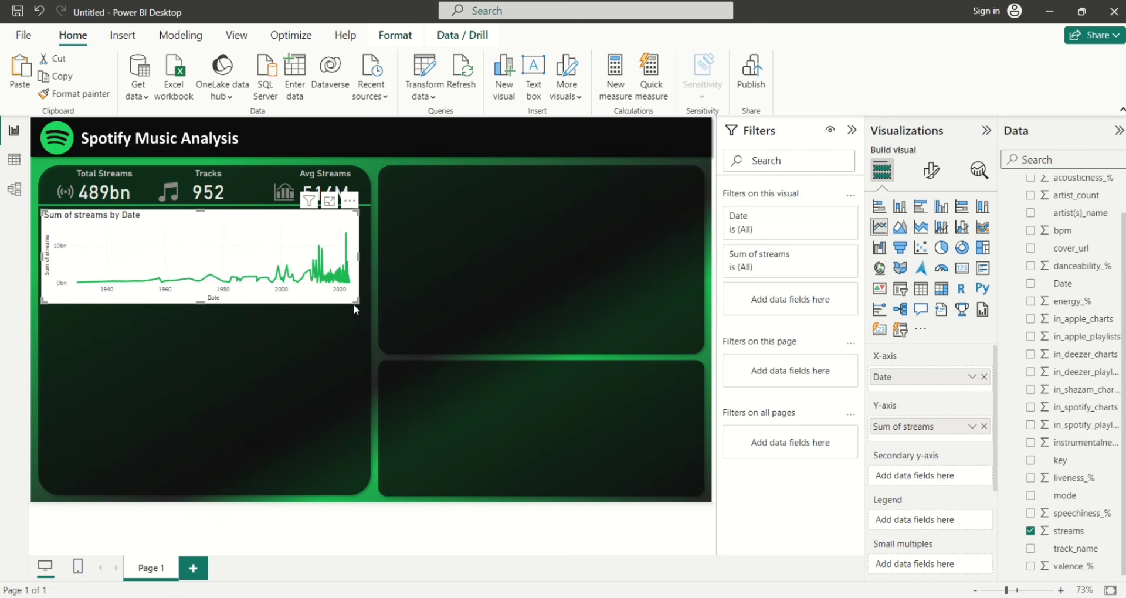
{"action": "left_click_drag", "start_coordinate": [356, 302], "coordinate": [362, 310]}
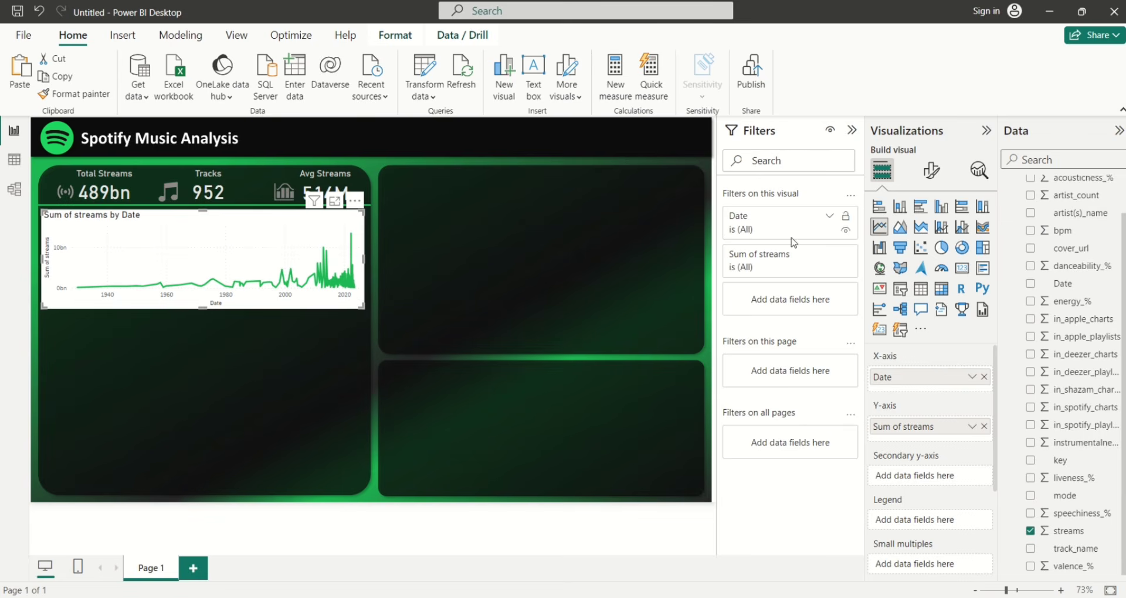
Turn off the line chart's white background
{"action": "left_click", "coordinate": [934, 176]}
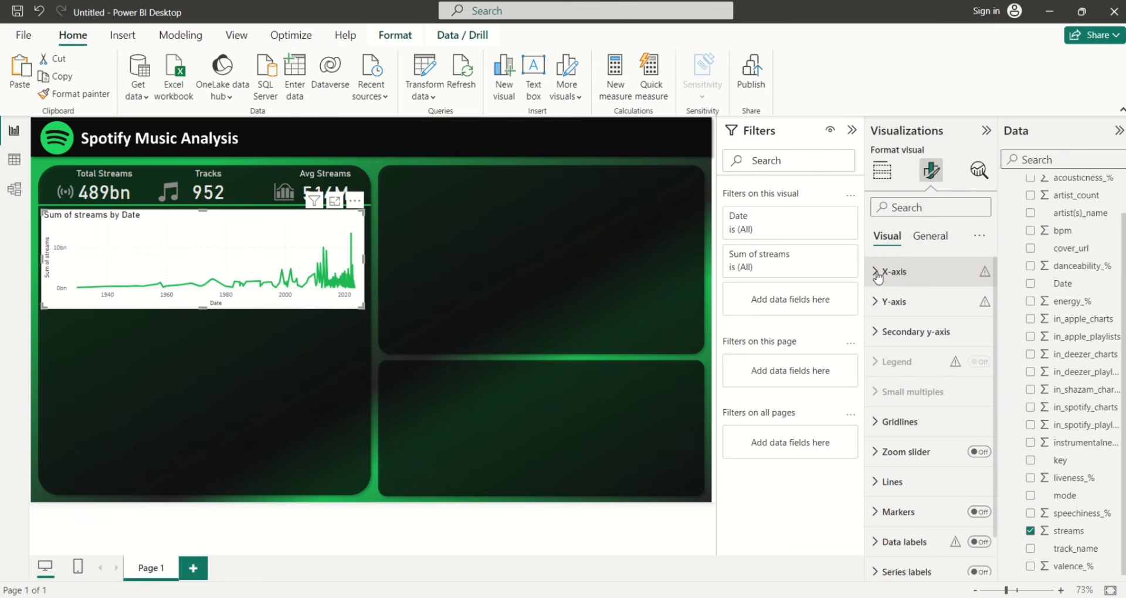
{"action": "left_click", "coordinate": [922, 241]}
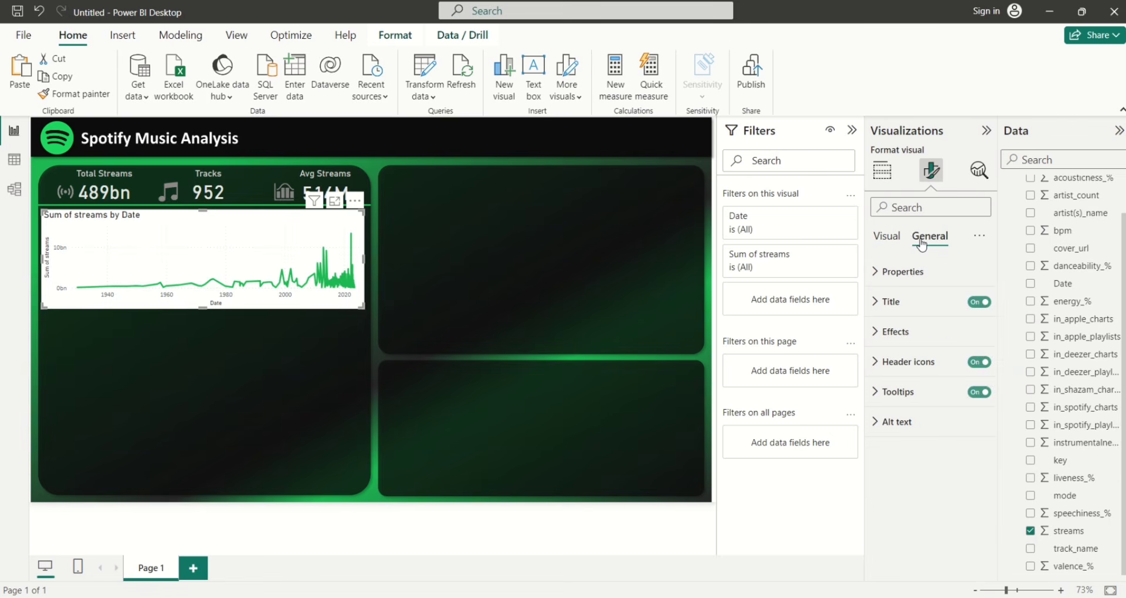
{"action": "left_click", "coordinate": [880, 331]}
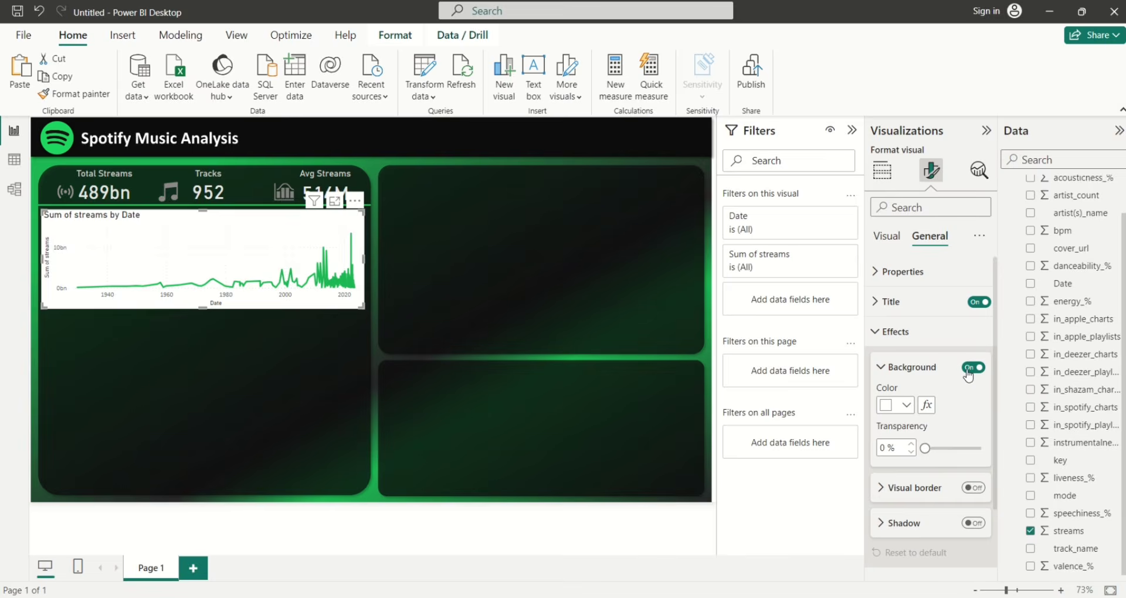
{"action": "left_click", "coordinate": [968, 370]}
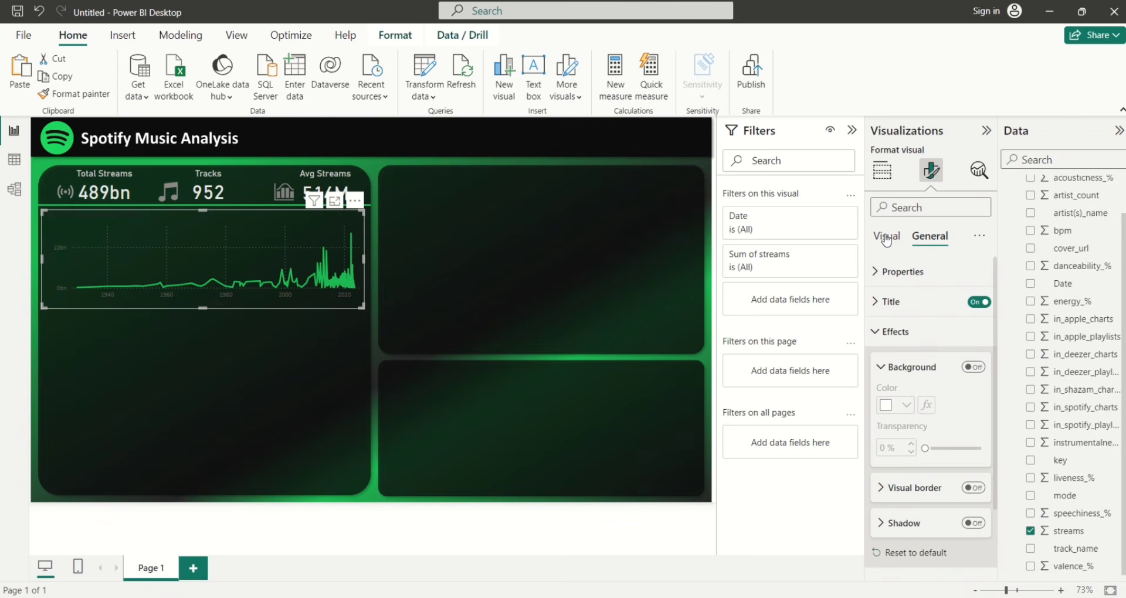
Switch off the chart's vertical gridlines, leaving only the horizontal ones
{"action": "left_click", "coordinate": [886, 238]}
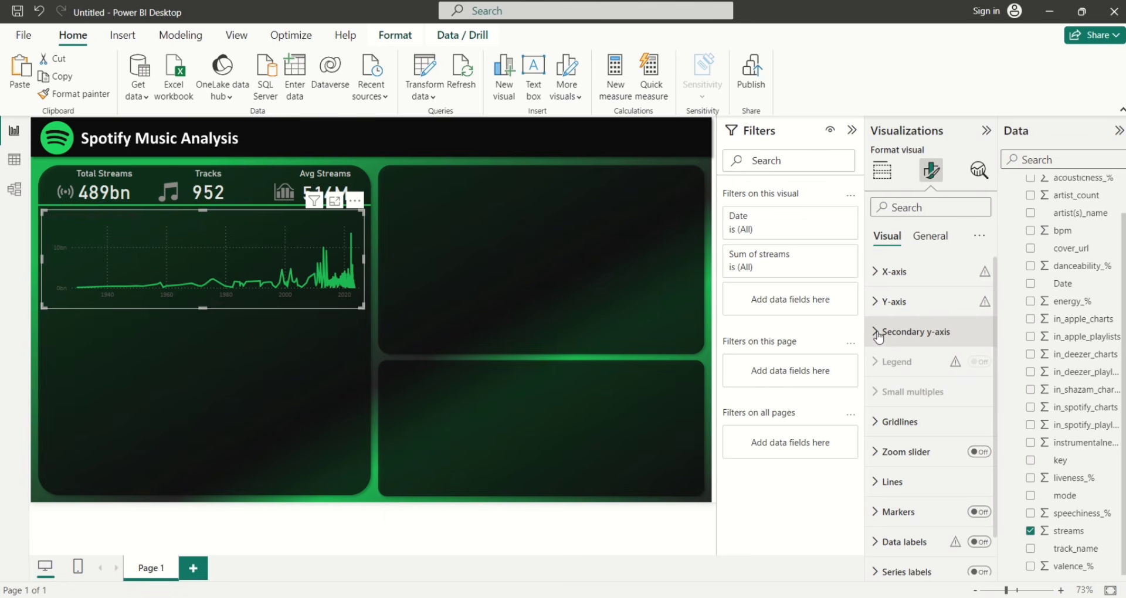
{"action": "left_click", "coordinate": [894, 422]}
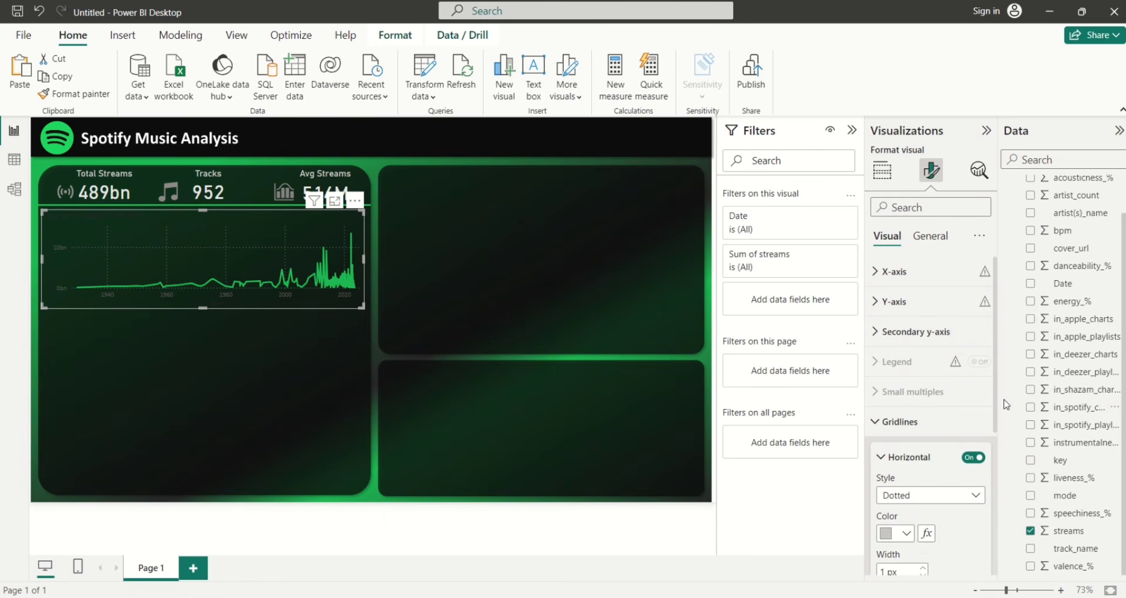
{"action": "left_click_drag", "start_coordinate": [995, 381], "coordinate": [995, 457]}
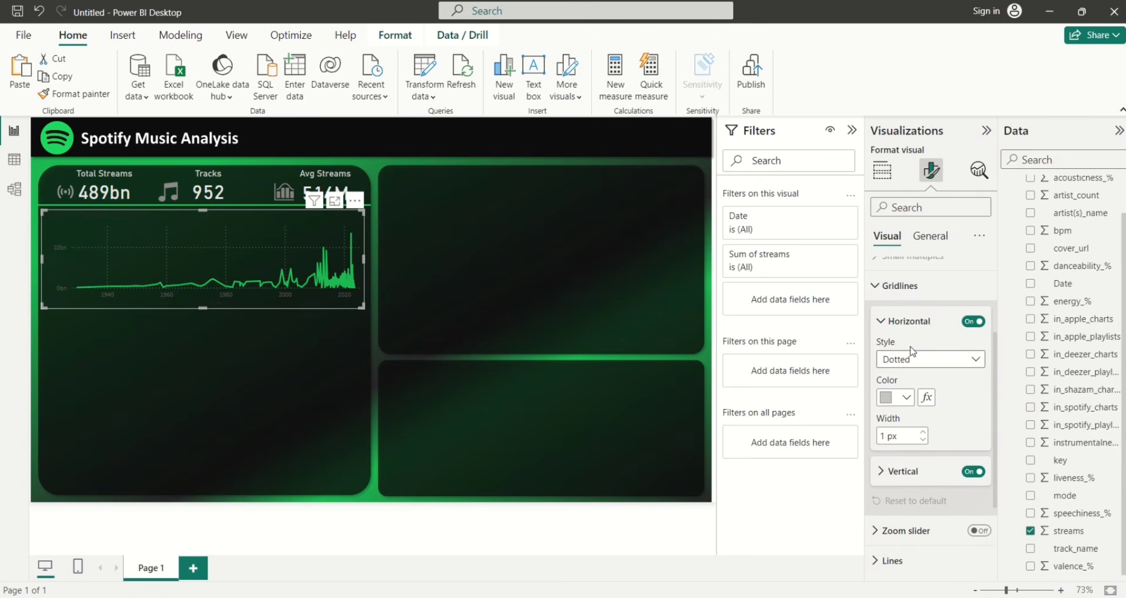
{"action": "left_click", "coordinate": [971, 473]}
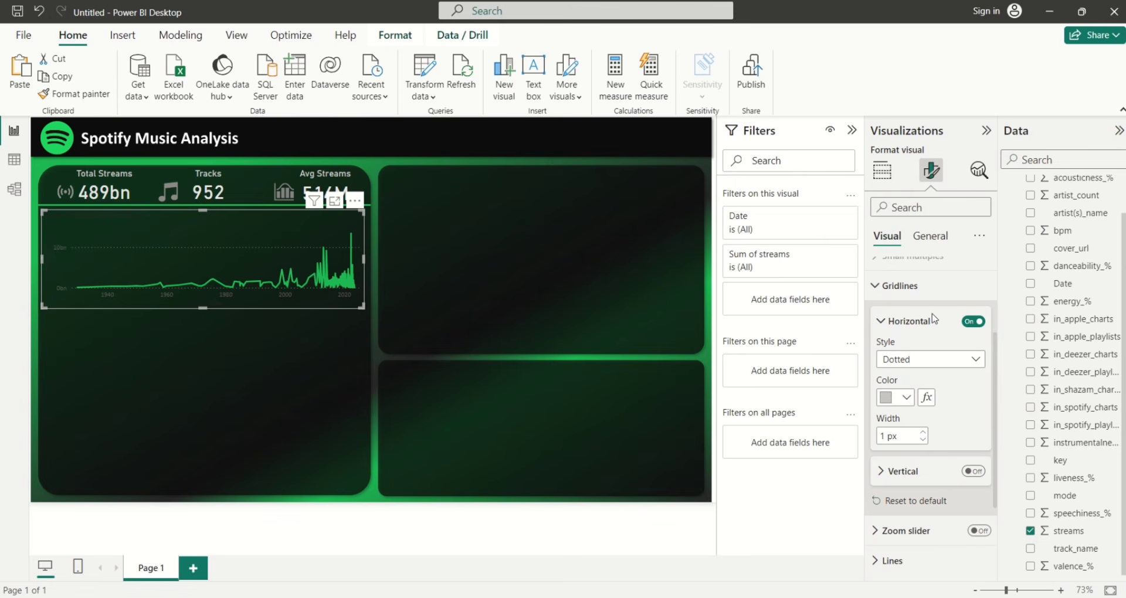
{"action": "left_click", "coordinate": [873, 293]}
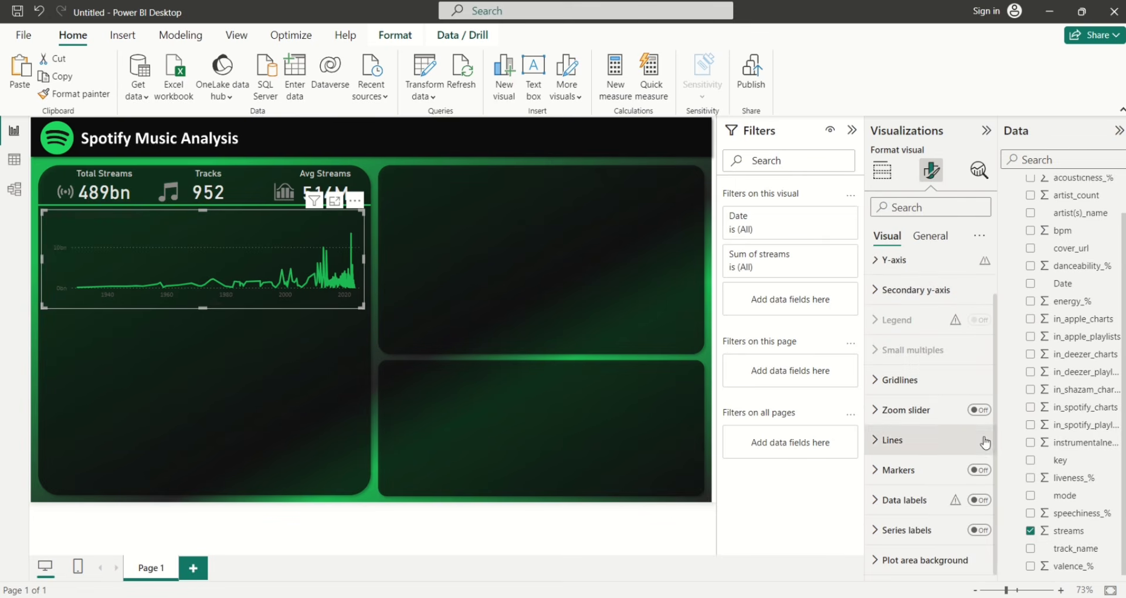
{"action": "scroll", "coordinate": [995, 422], "scroll_direction": "up", "scroll_amount": 1}
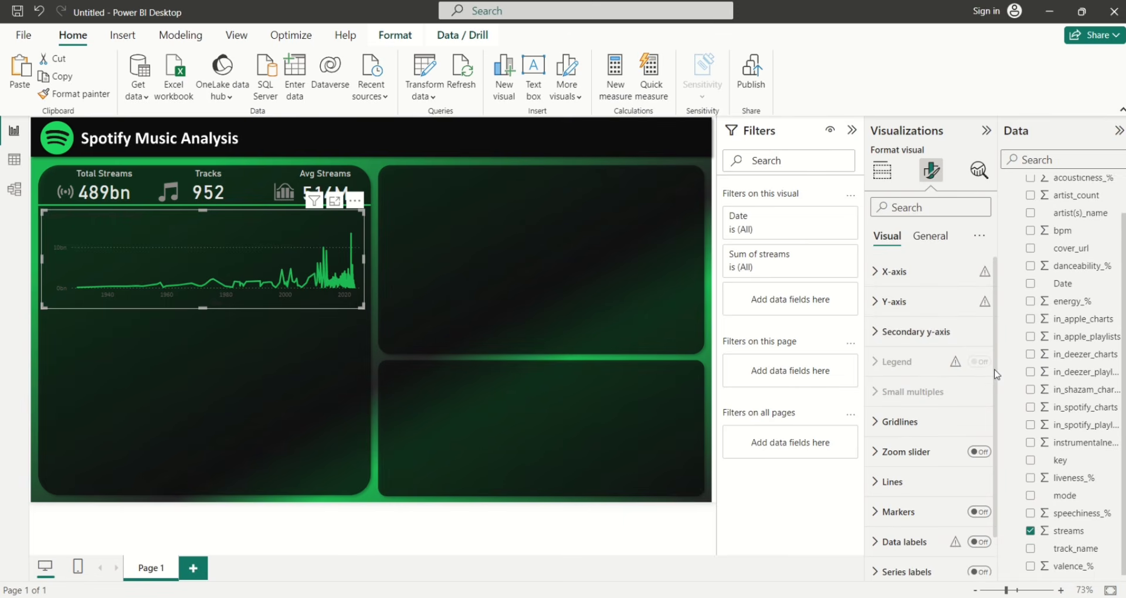
Make the line chart's y-axis value labels light grey
{"action": "left_click", "coordinate": [870, 311]}
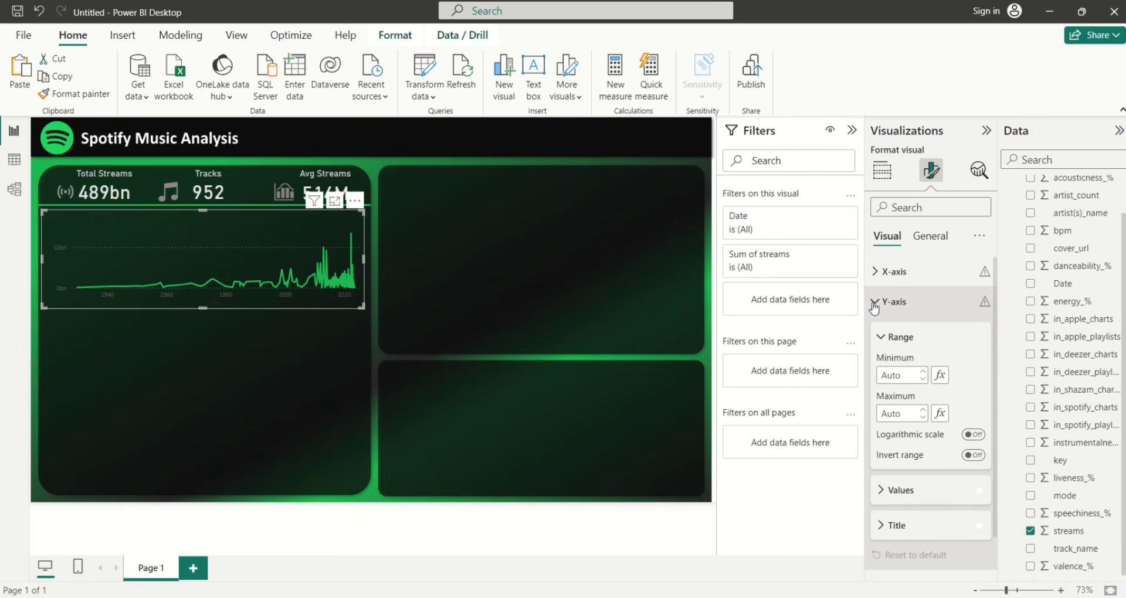
{"action": "left_click", "coordinate": [881, 491]}
{"action": "left_click_drag", "start_coordinate": [995, 370], "coordinate": [1001, 428]}
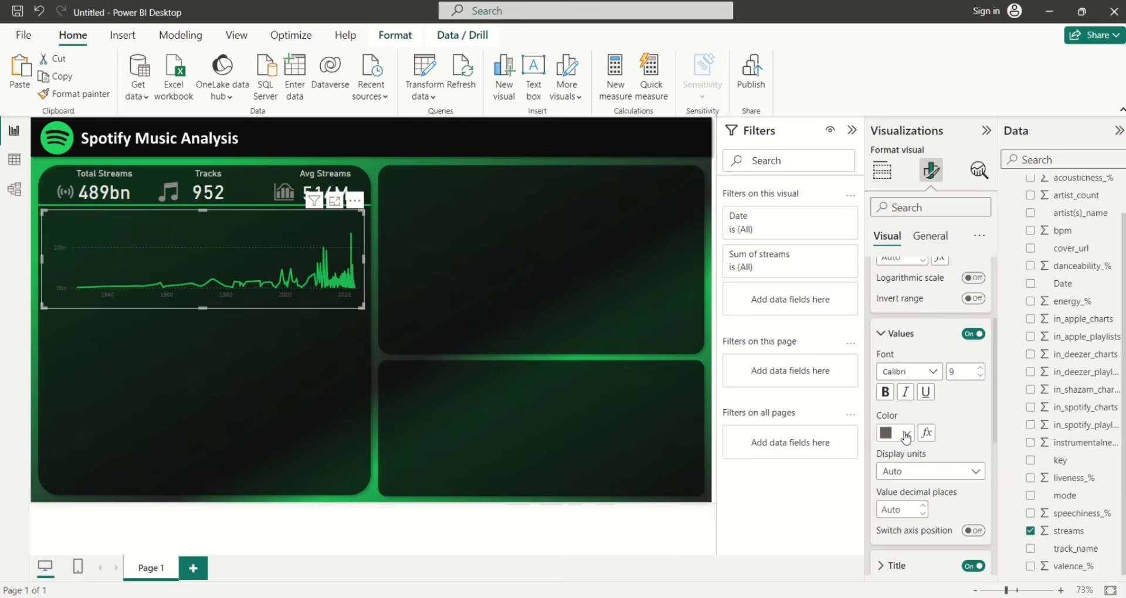
{"action": "left_click", "coordinate": [903, 436]}
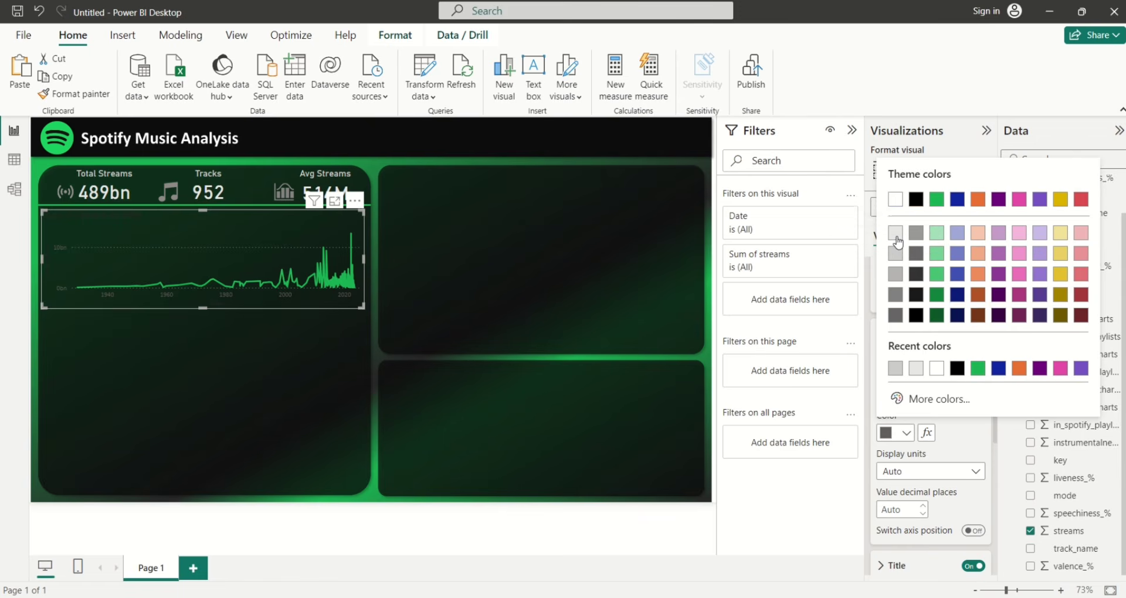
{"action": "left_click", "coordinate": [895, 233]}
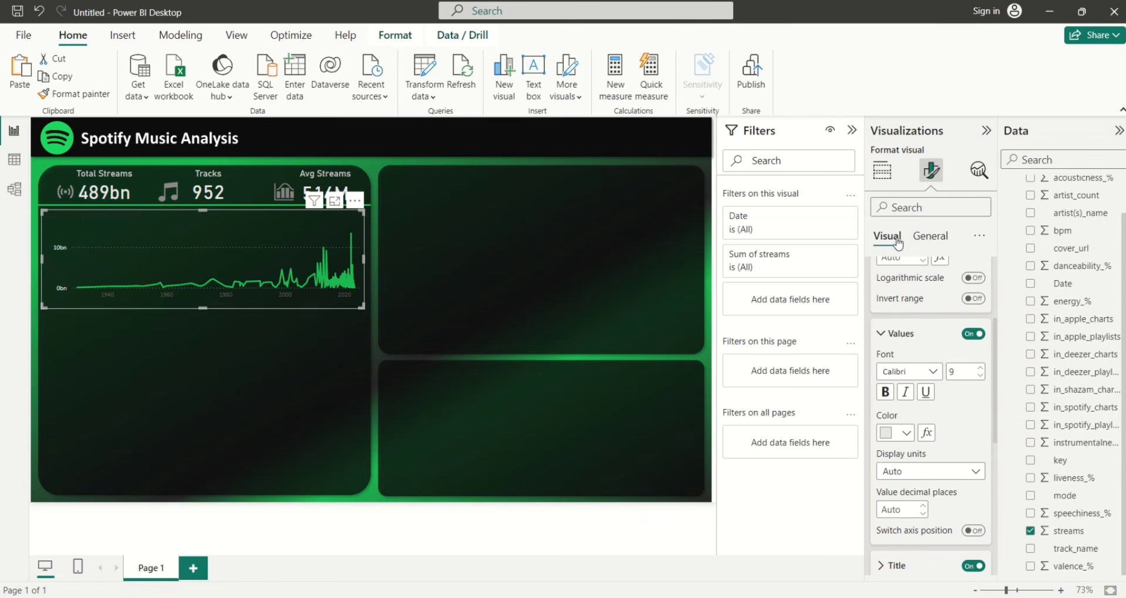
{"action": "left_click", "coordinate": [885, 334]}
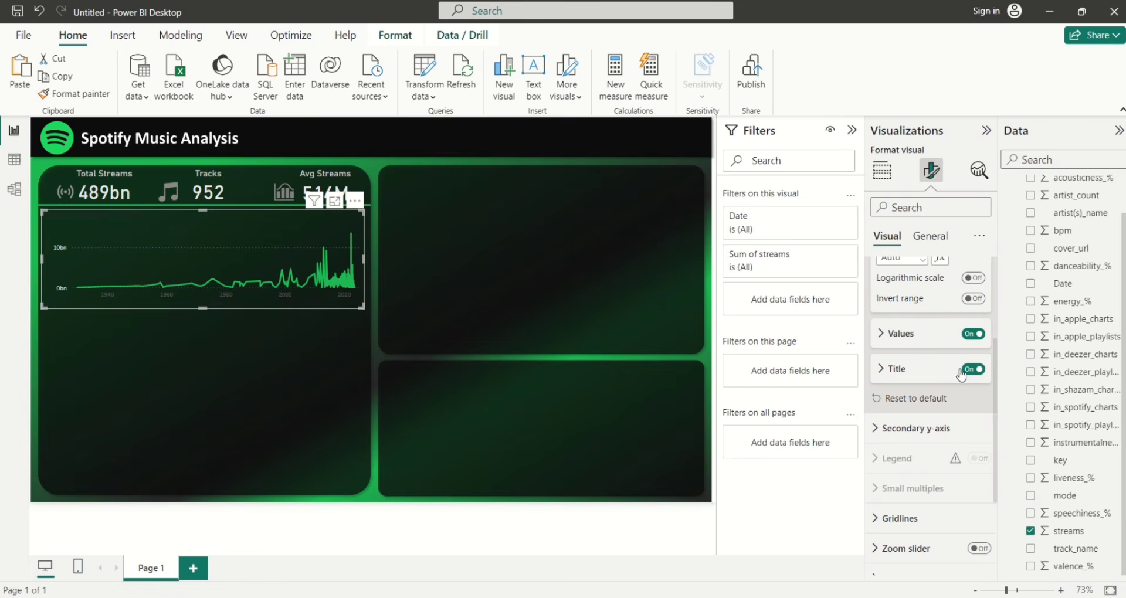
Give the y-axis a light grey title reading 'Streams' at size 12
{"action": "left_click", "coordinate": [882, 373]}
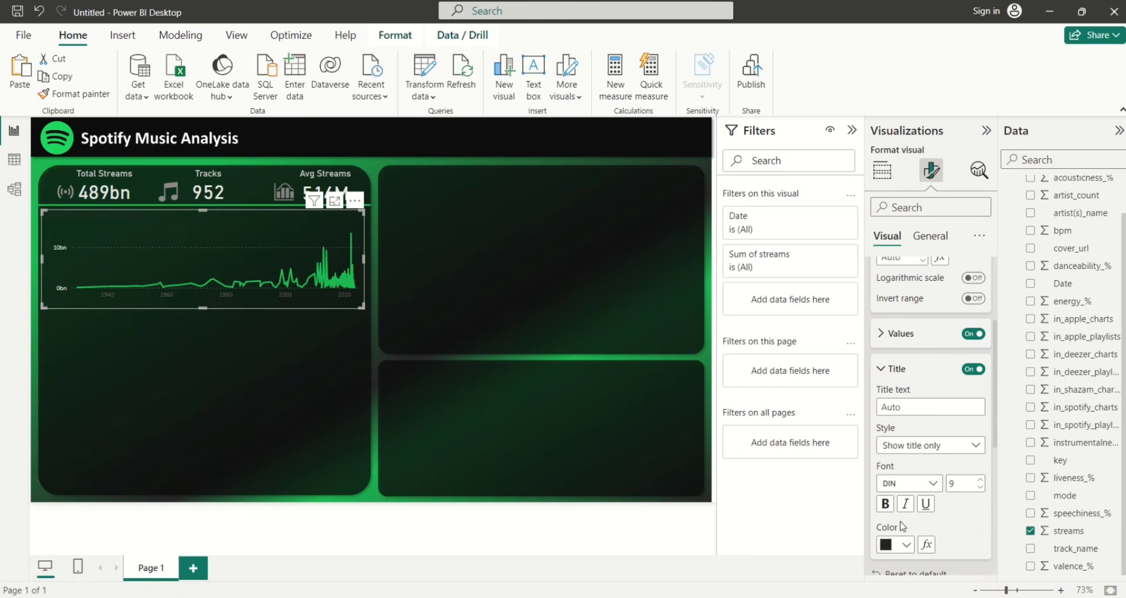
{"action": "left_click", "coordinate": [898, 545]}
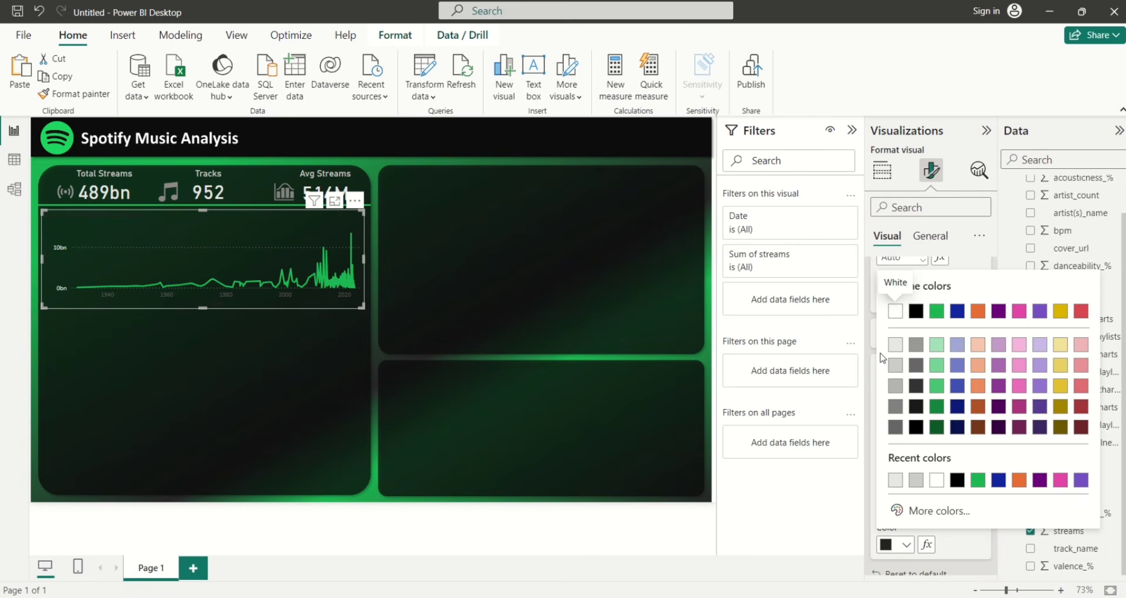
{"action": "left_click", "coordinate": [895, 364]}
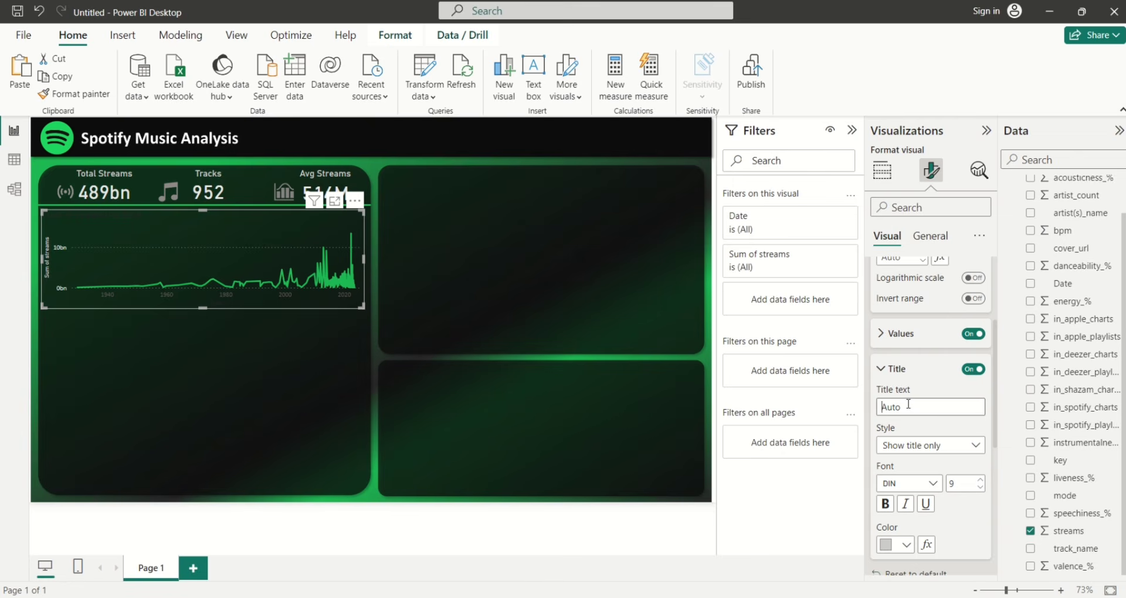
{"action": "type", "text": "Streams"}
{"action": "scroll", "coordinate": [958, 504], "scroll_direction": "up", "scroll_amount": 1}
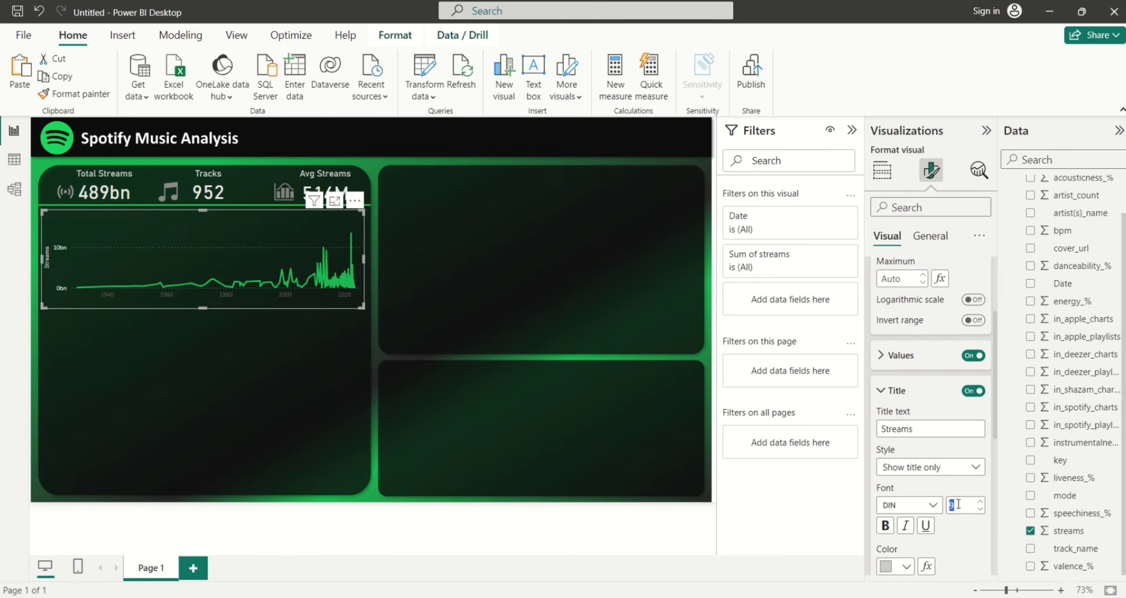
{"action": "type", "text": "12"}
Enlarge the y-axis value labels to font size 12
{"action": "scroll", "coordinate": [993, 416], "scroll_direction": "up", "scroll_amount": 2}
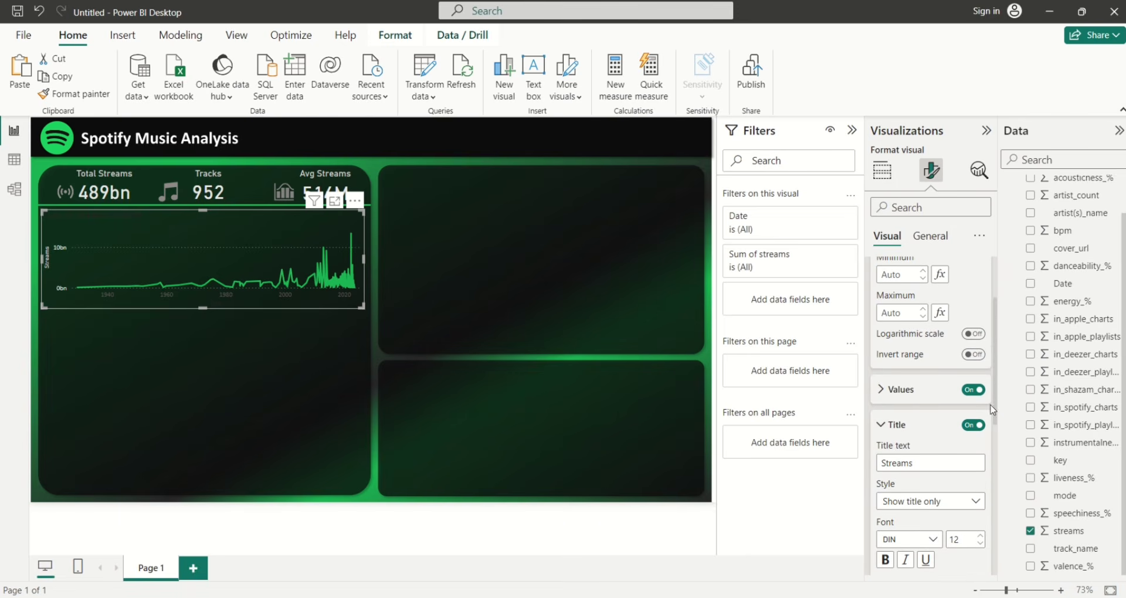
{"action": "left_click", "coordinate": [879, 389]}
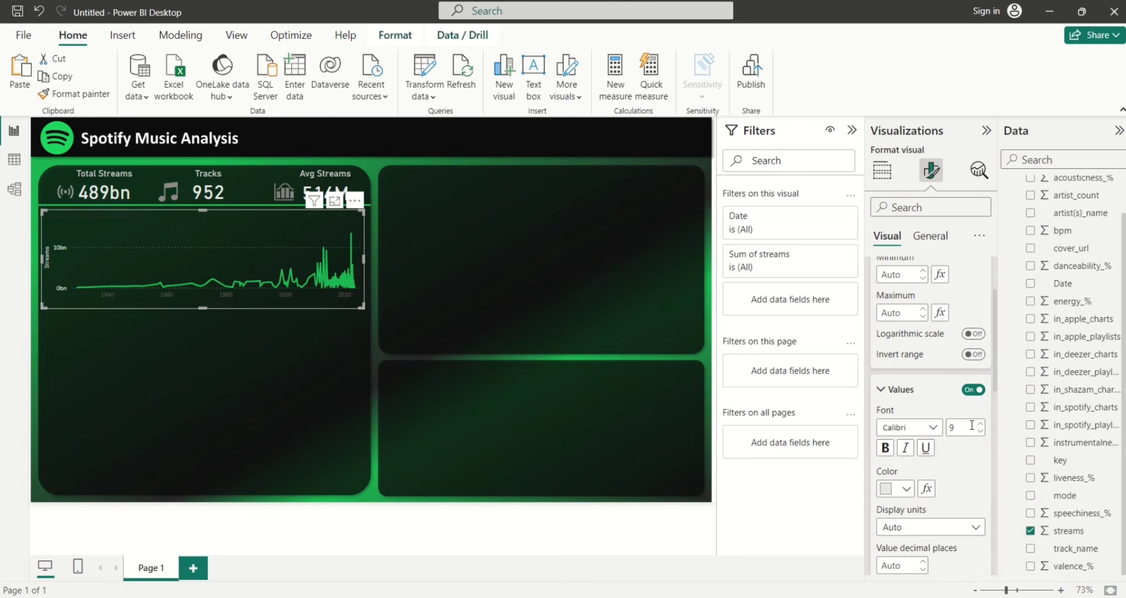
{"action": "type", "text": "12"}
{"action": "left_click", "coordinate": [883, 391]}
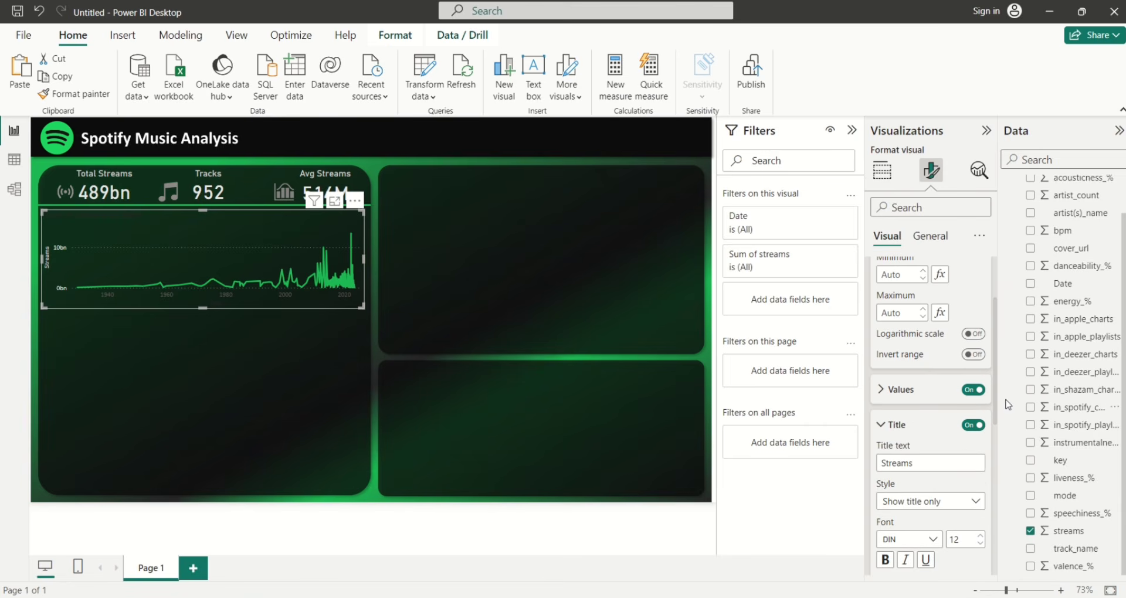
{"action": "left_click_drag", "start_coordinate": [995, 379], "coordinate": [995, 338]}
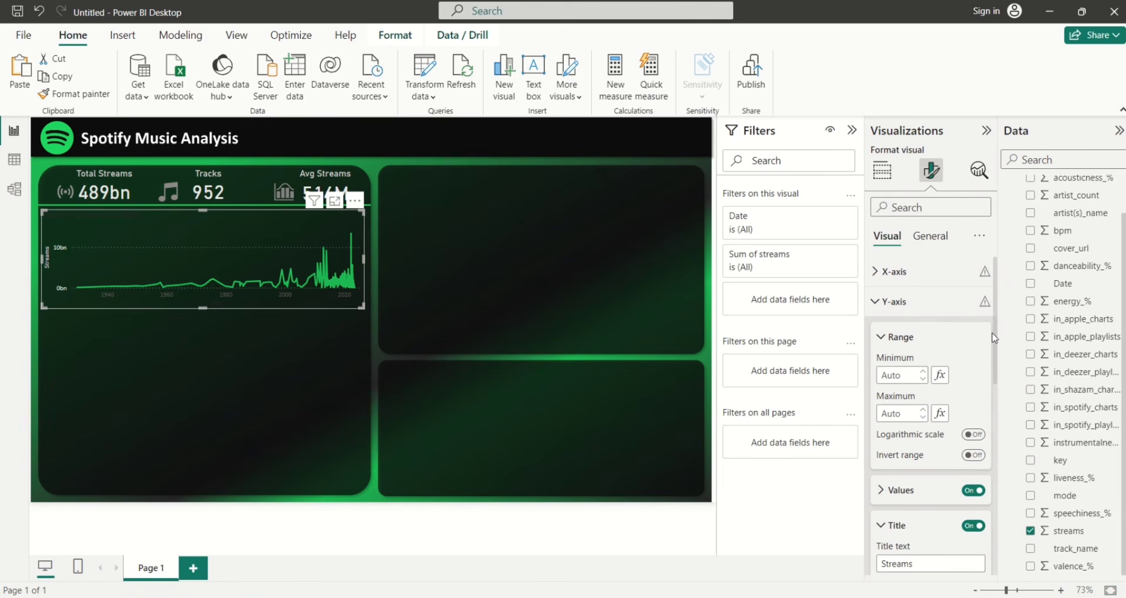
Set the x-axis year labels to light grey at font size 12
{"action": "left_click", "coordinate": [877, 304]}
{"action": "left_click", "coordinate": [877, 273]}
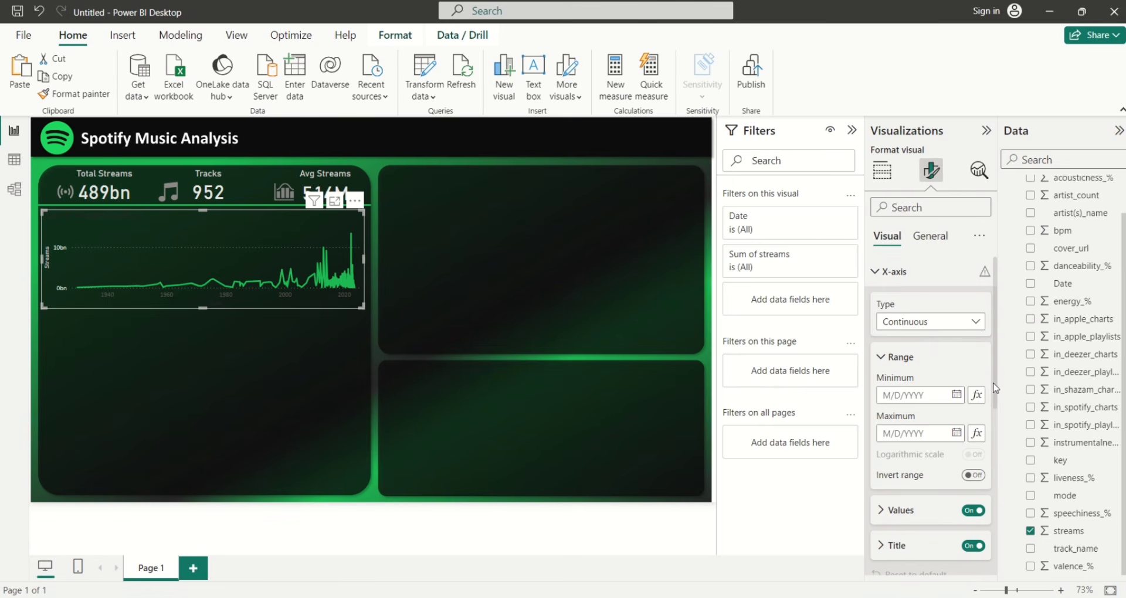
{"action": "left_click_drag", "start_coordinate": [995, 387], "coordinate": [997, 428]}
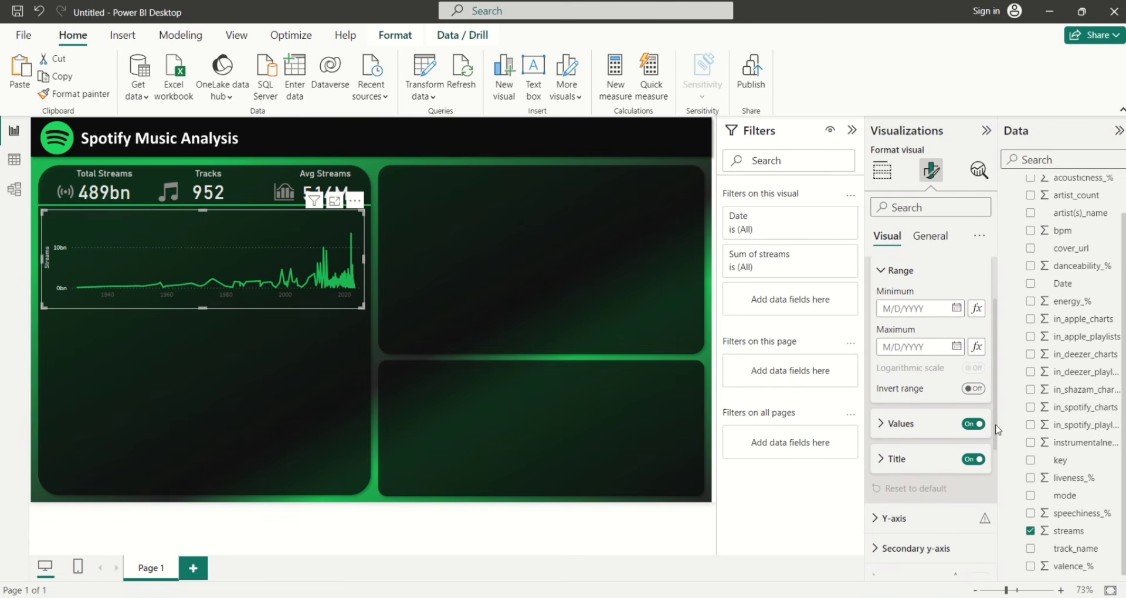
{"action": "left_click", "coordinate": [882, 427]}
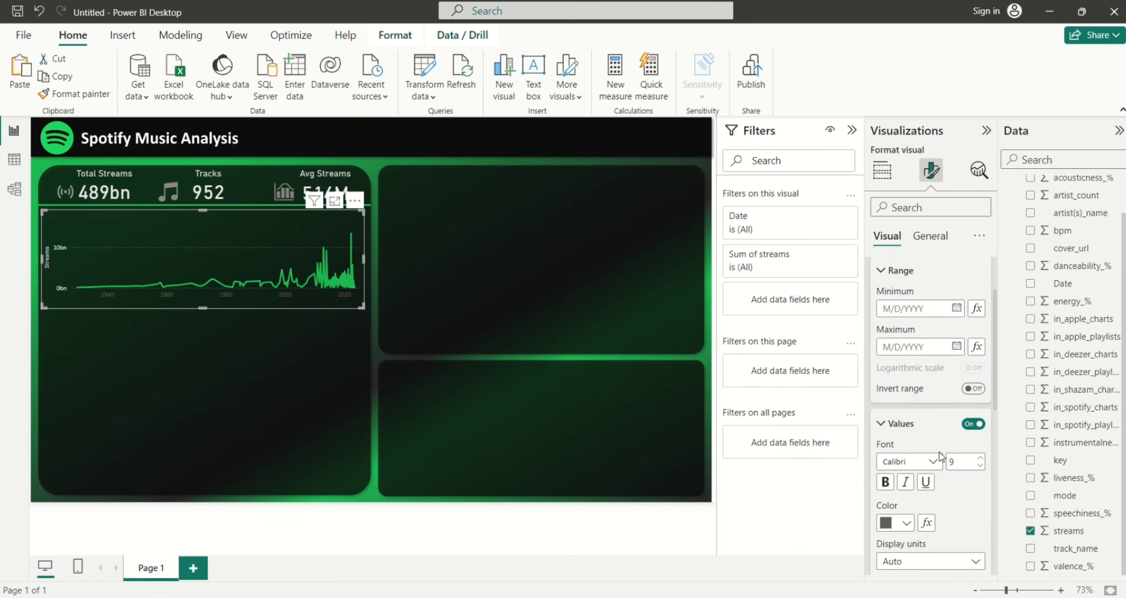
{"action": "left_click", "coordinate": [907, 523]}
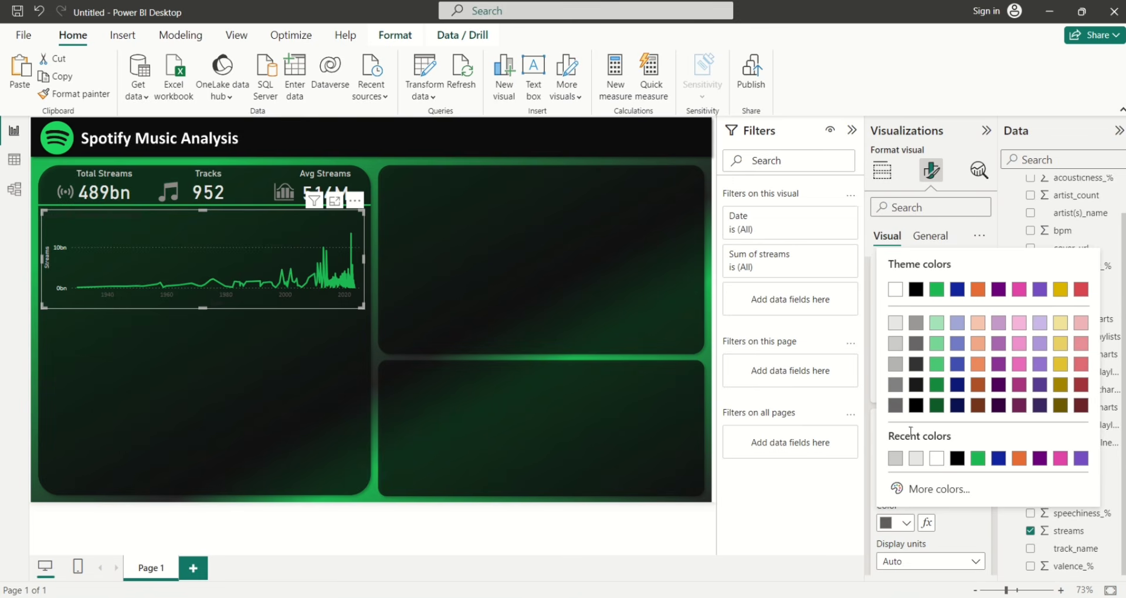
{"action": "left_click", "coordinate": [900, 332]}
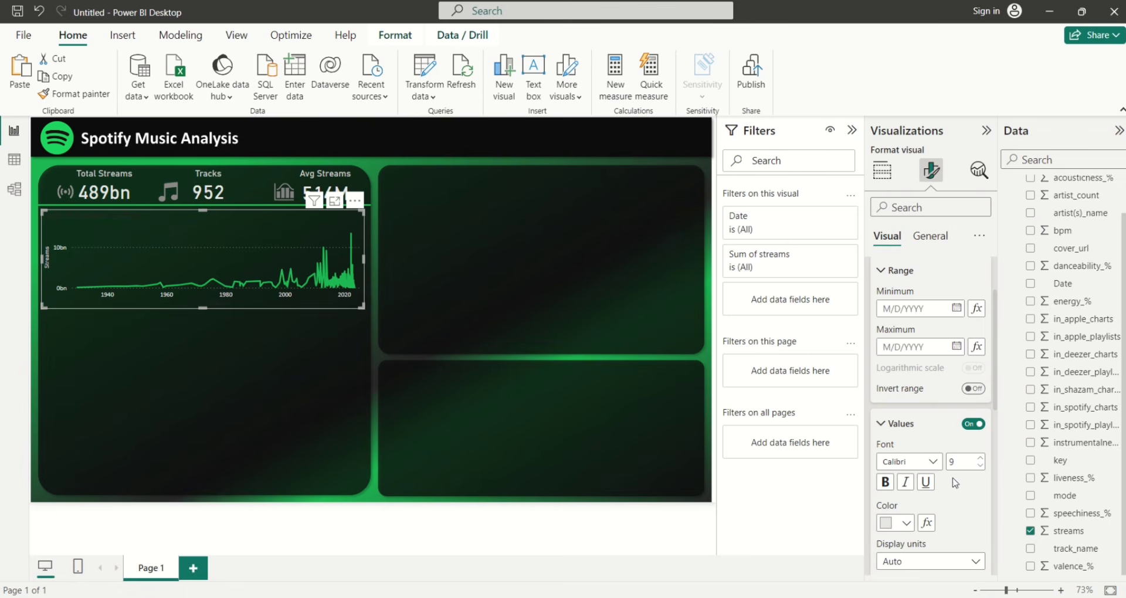
{"action": "type", "text": "12"}
Change the x-axis label colour to 'White, 30% darker' and turn off the x-axis title
{"action": "left_click_drag", "start_coordinate": [995, 388], "coordinate": [993, 430]}
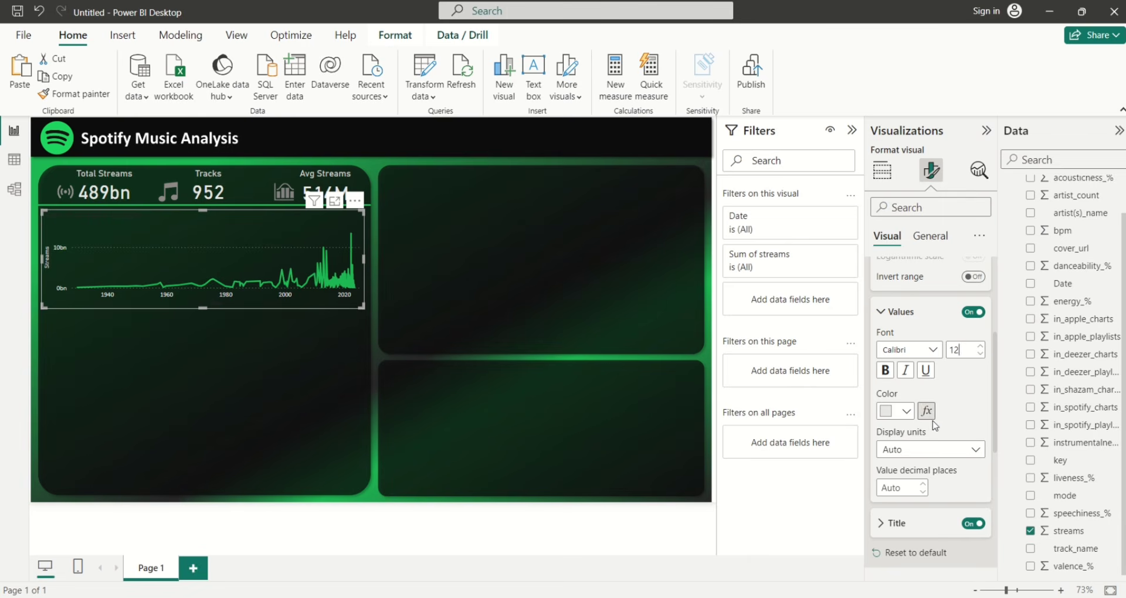
{"action": "left_click", "coordinate": [907, 412]}
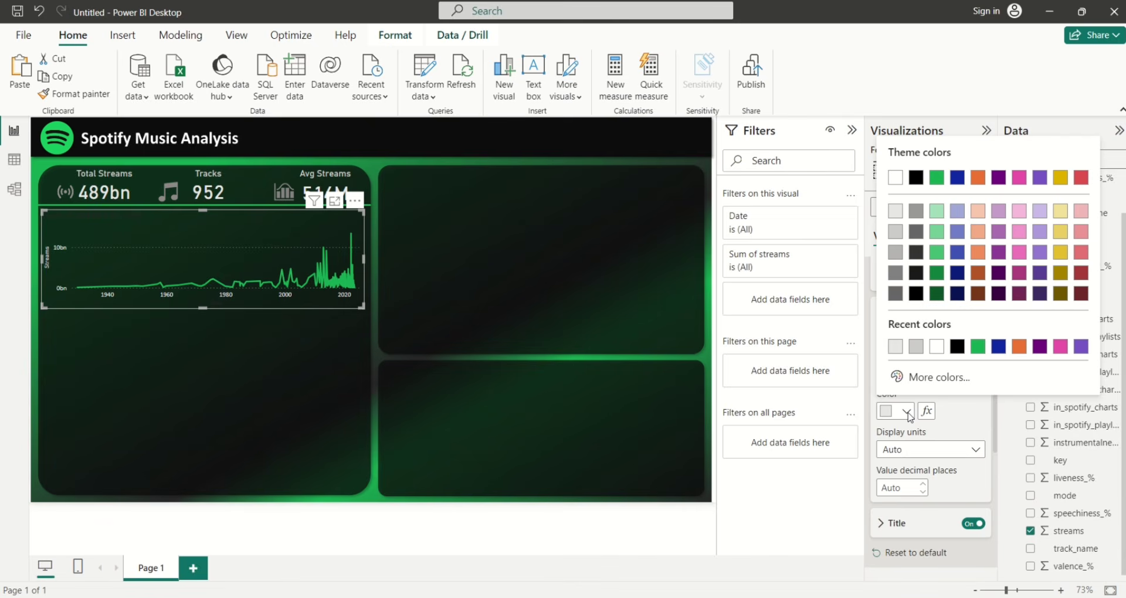
{"action": "left_click", "coordinate": [899, 254]}
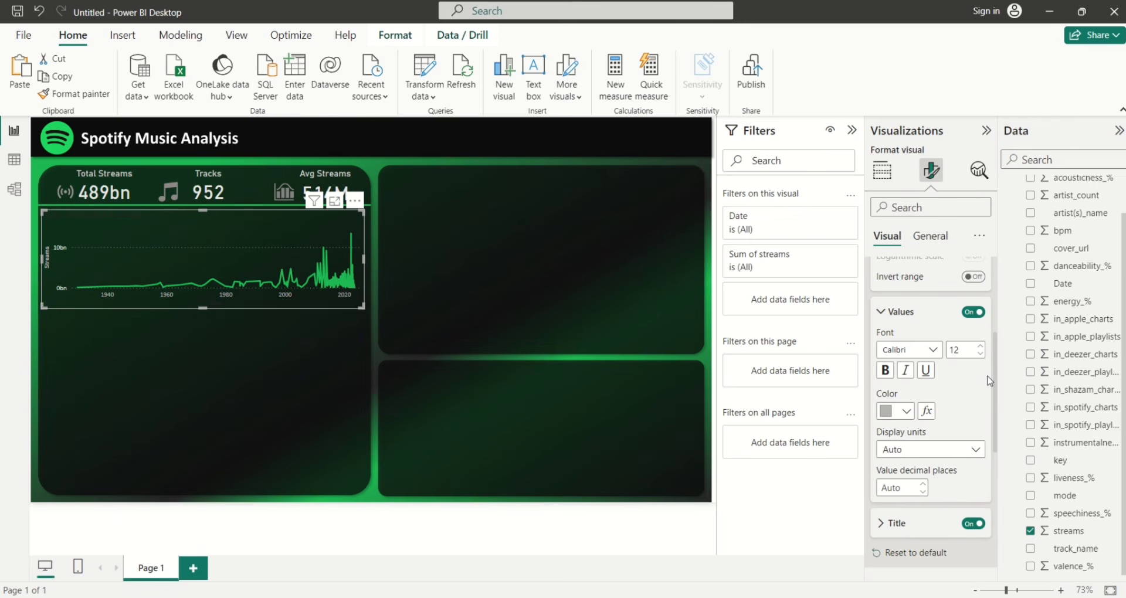
{"action": "left_click", "coordinate": [905, 412]}
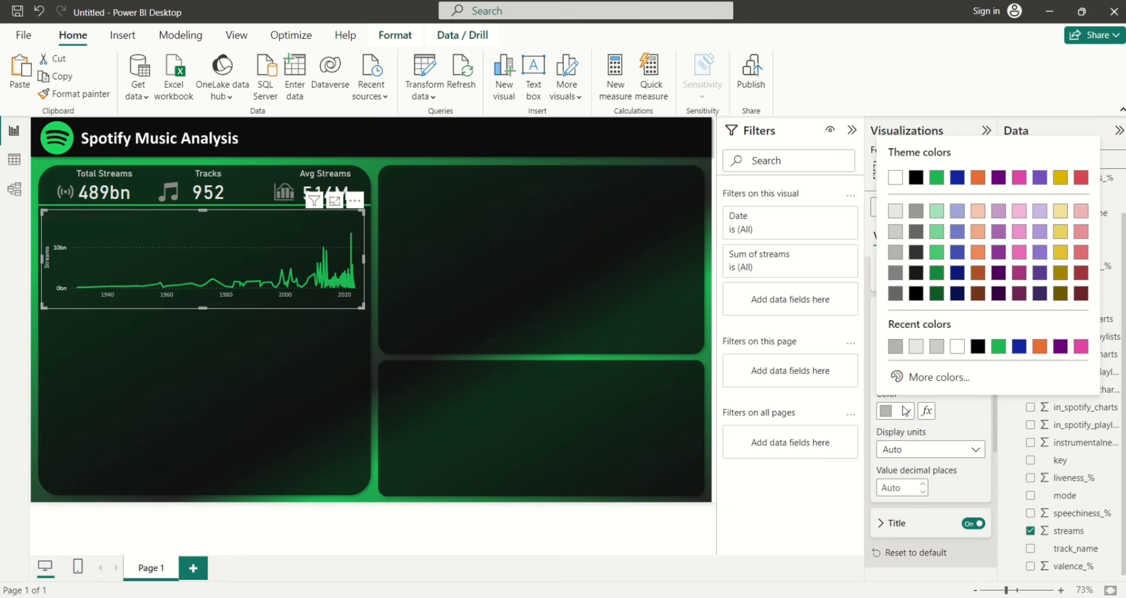
{"action": "left_click", "coordinate": [895, 253]}
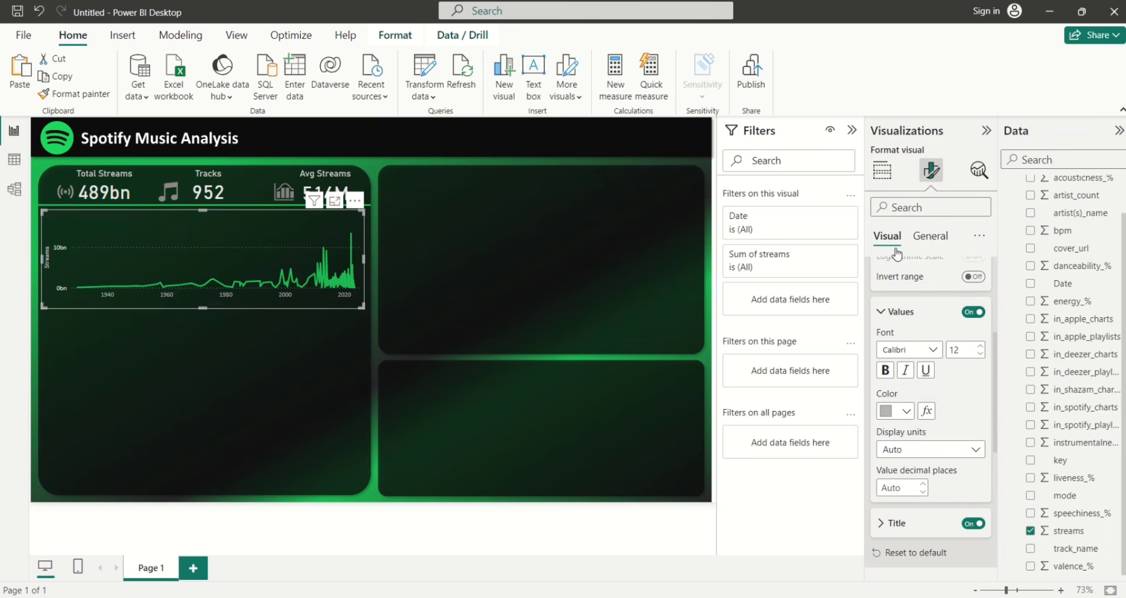
{"action": "left_click", "coordinate": [973, 524]}
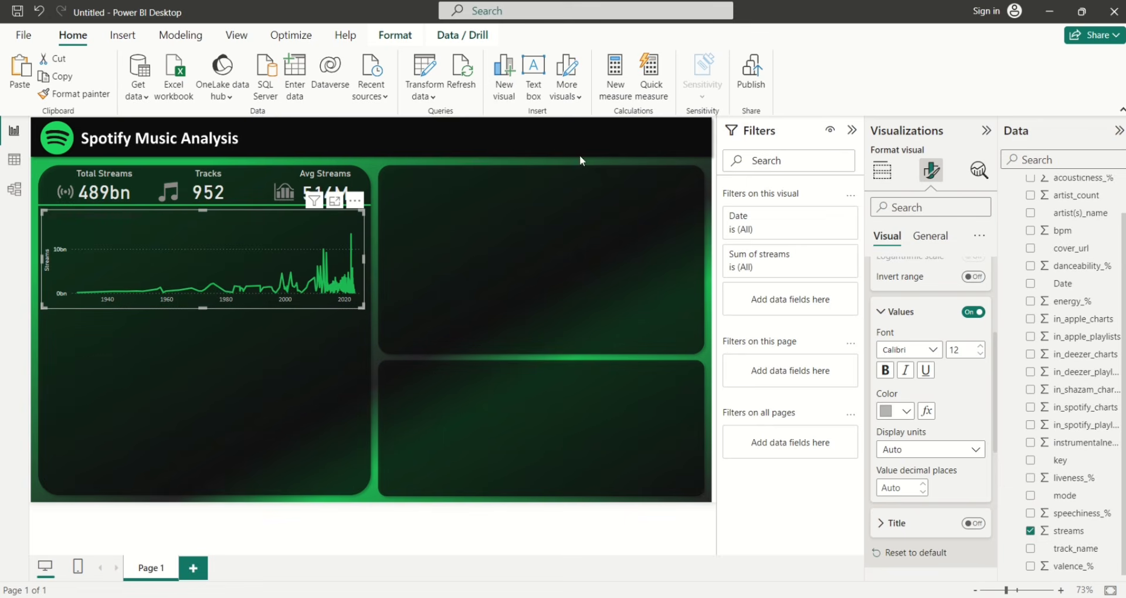
Change the line chart's title text to 'Streams by Release Date'
{"action": "left_click", "coordinate": [926, 236]}
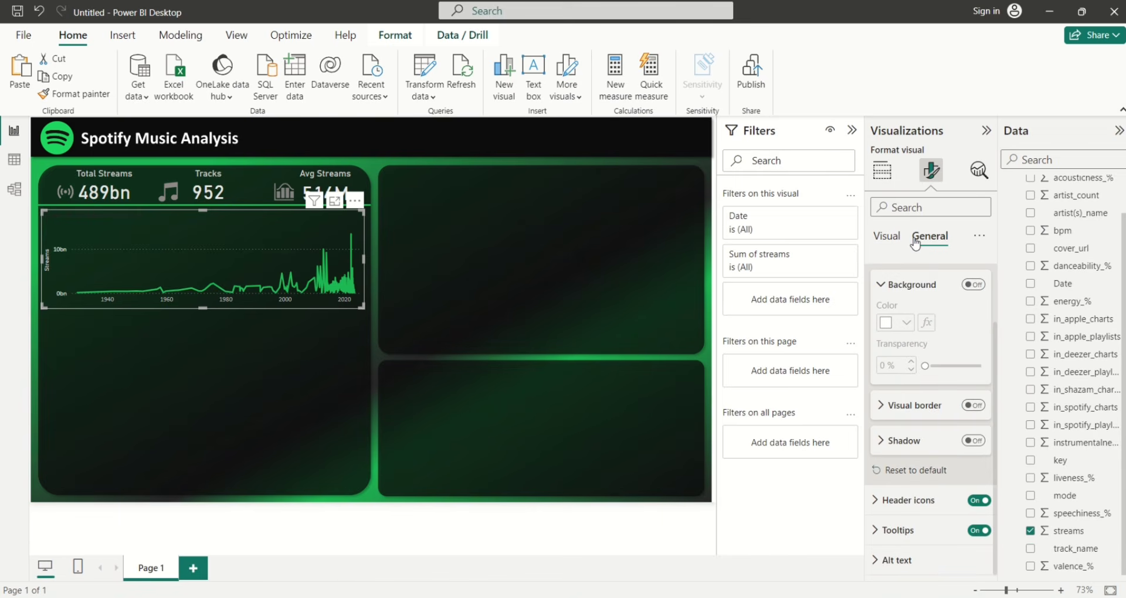
{"action": "left_click", "coordinate": [888, 283]}
{"action": "left_click", "coordinate": [879, 303]}
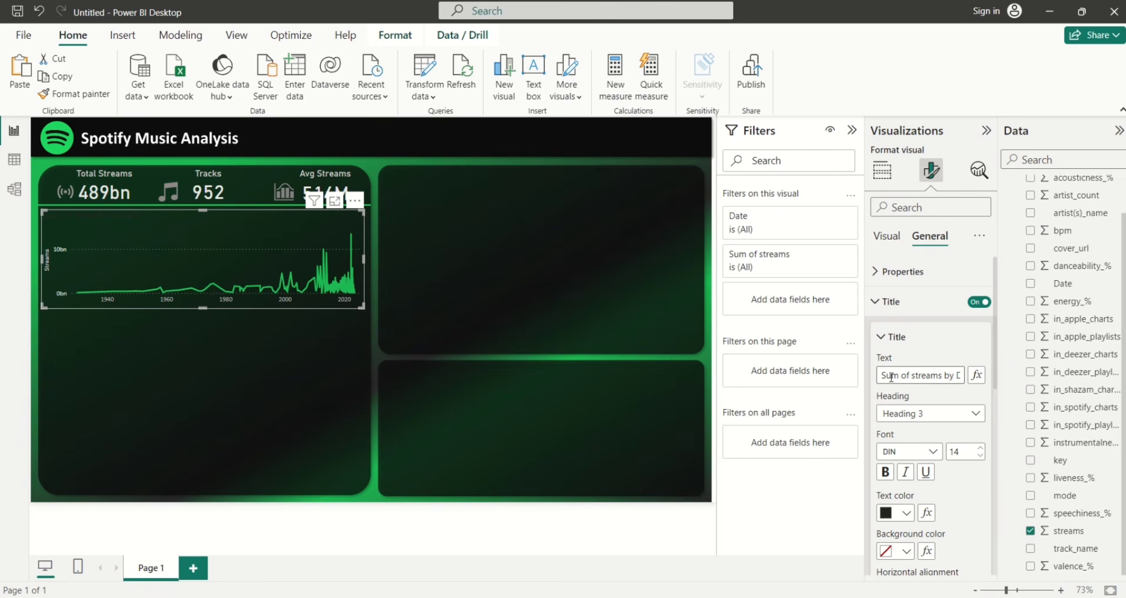
{"action": "left_click_drag", "start_coordinate": [882, 375], "coordinate": [915, 376]}
{"action": "key", "text": "BackSpace"}
{"action": "key", "text": "Delete"}
{"action": "type", "text": "S"}
{"action": "left_click", "coordinate": [929, 376]}
{"action": "type", "text": "Releasea"}
{"action": "key", "text": "BackSpace"}
Make the chart title text light grey
{"action": "left_click", "coordinate": [907, 514]}
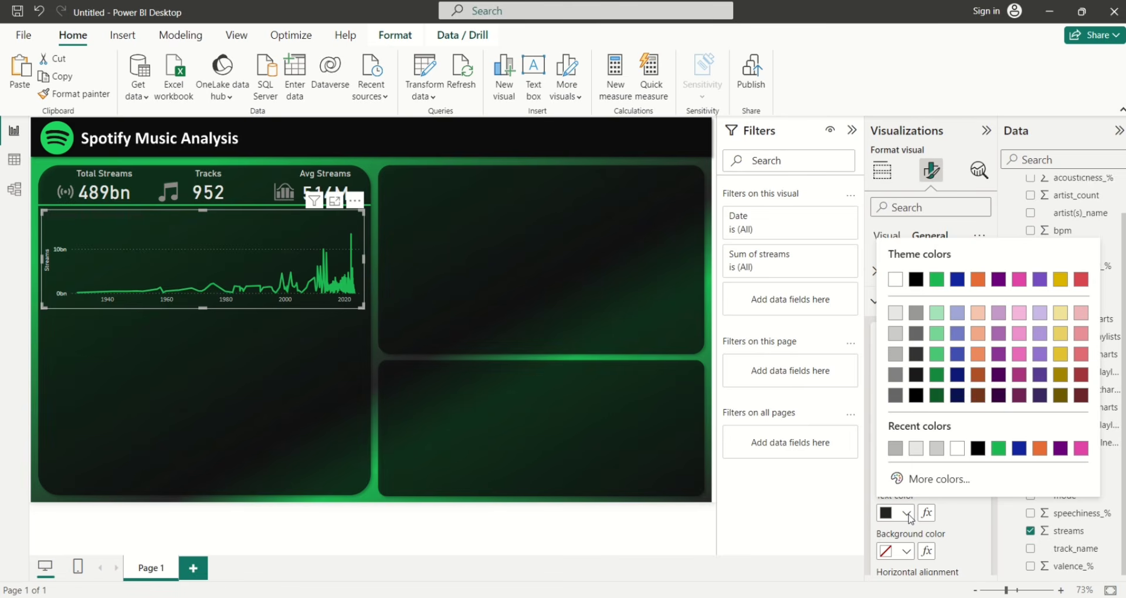
{"action": "left_click", "coordinate": [896, 375]}
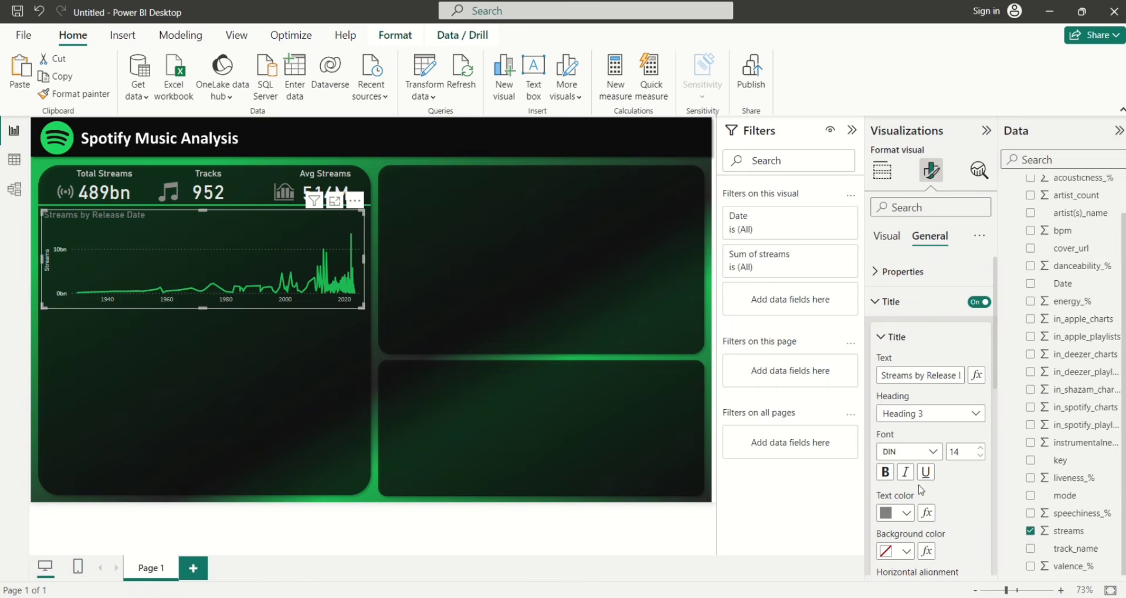
{"action": "left_click", "coordinate": [906, 514]}
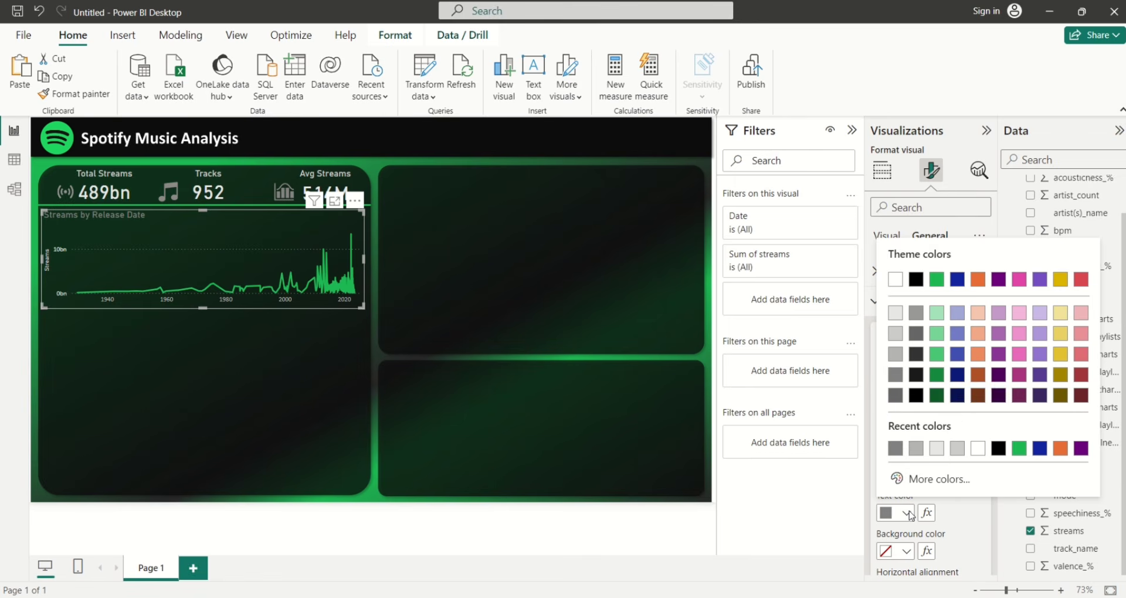
{"action": "left_click", "coordinate": [895, 356]}
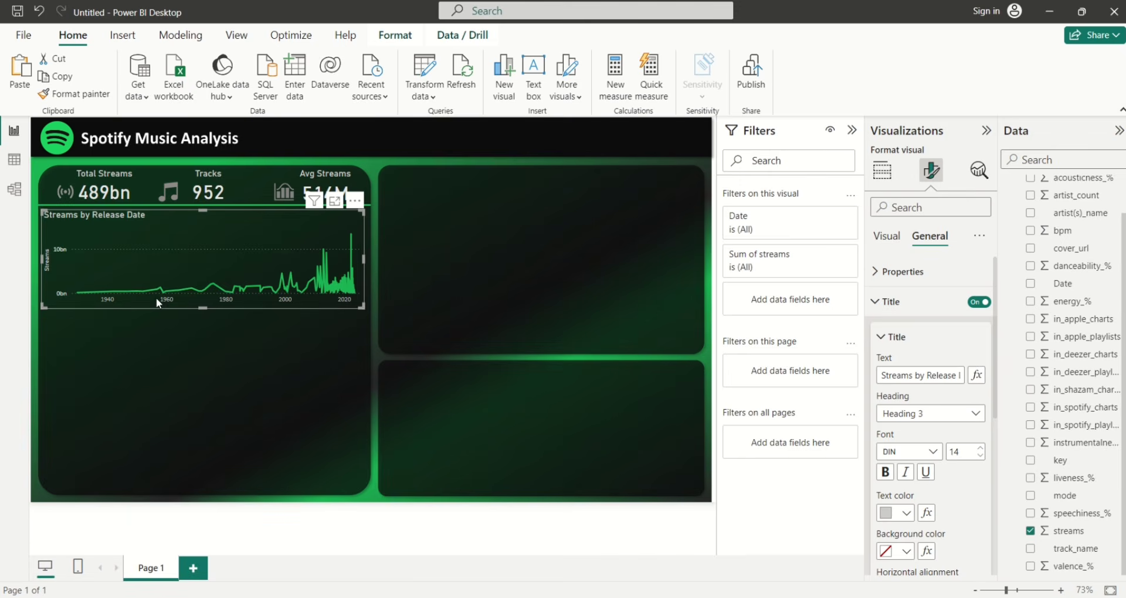
{"action": "left_click", "coordinate": [171, 319]}
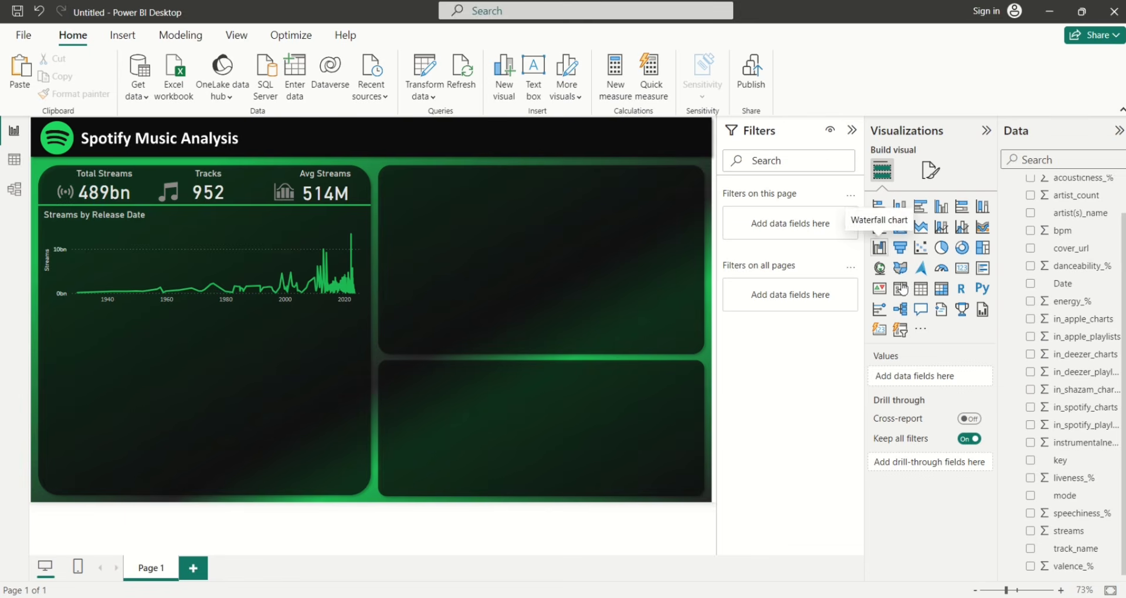
Add a table with Calendar MonthName, Count of track_name and Sum of streams
{"action": "left_click", "coordinate": [923, 290]}
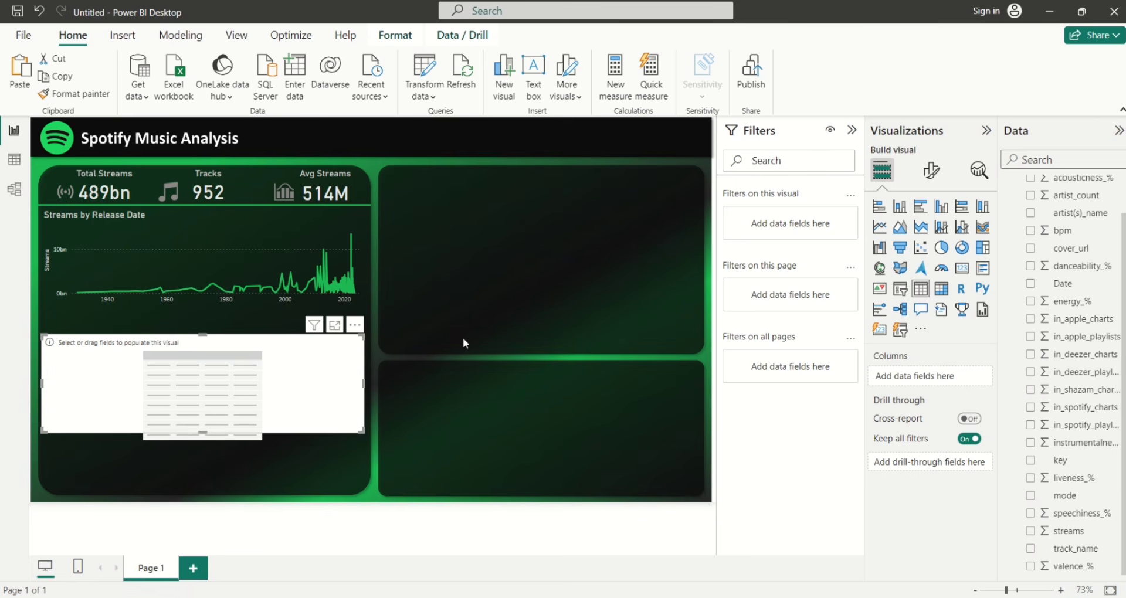
{"action": "scroll", "coordinate": [1123, 334], "scroll_direction": "up", "scroll_amount": 2}
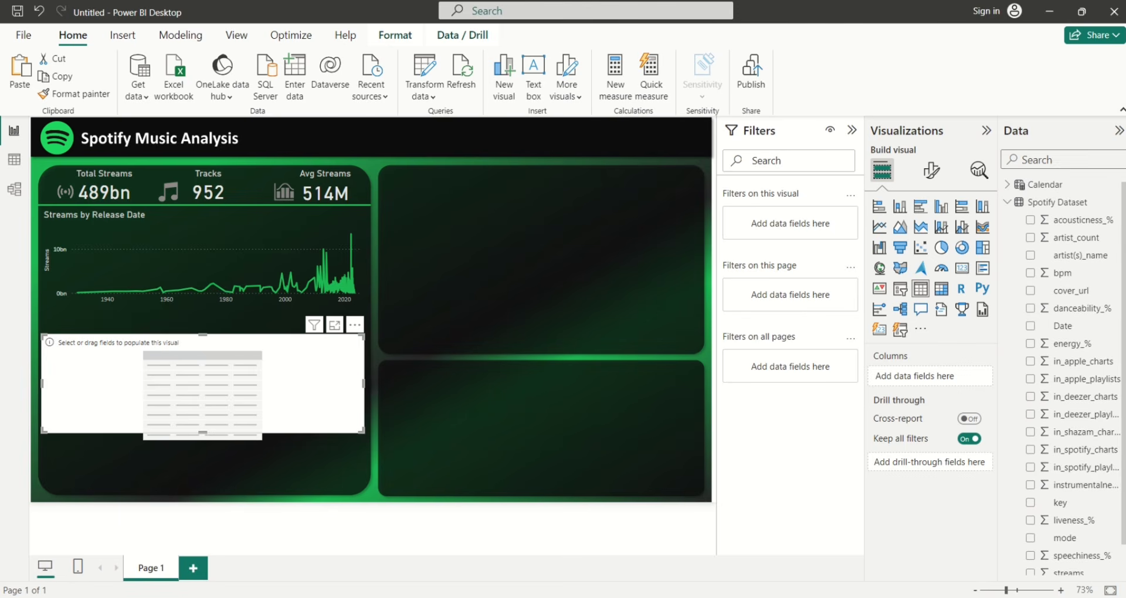
{"action": "left_click", "coordinate": [1008, 203]}
{"action": "left_click", "coordinate": [1008, 187]}
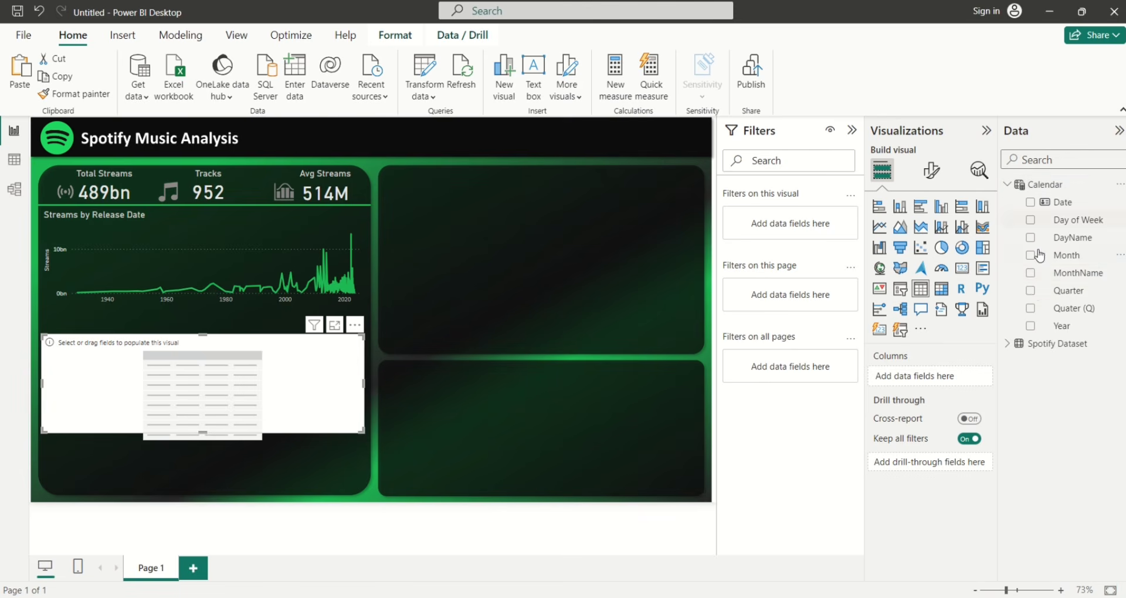
{"action": "left_click", "coordinate": [1031, 274]}
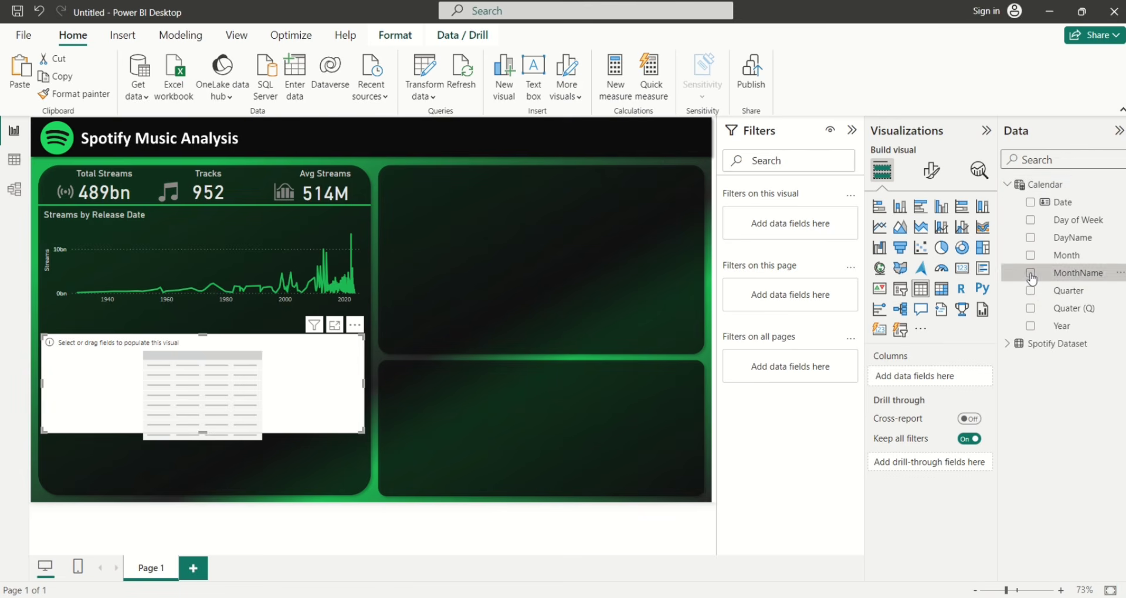
{"action": "left_click", "coordinate": [1008, 188]}
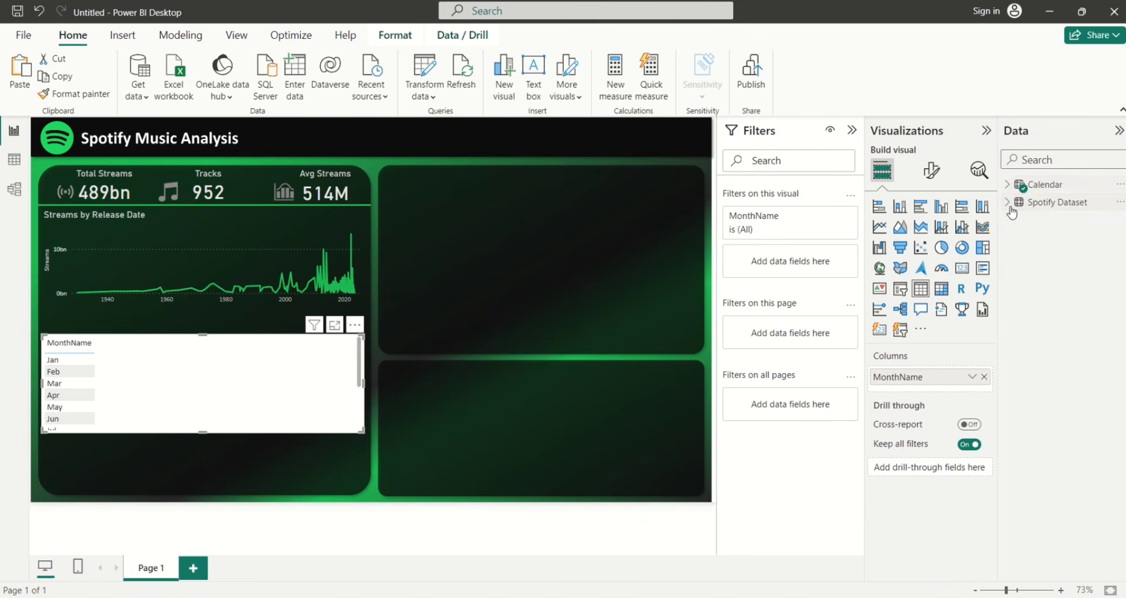
{"action": "left_click", "coordinate": [1007, 202]}
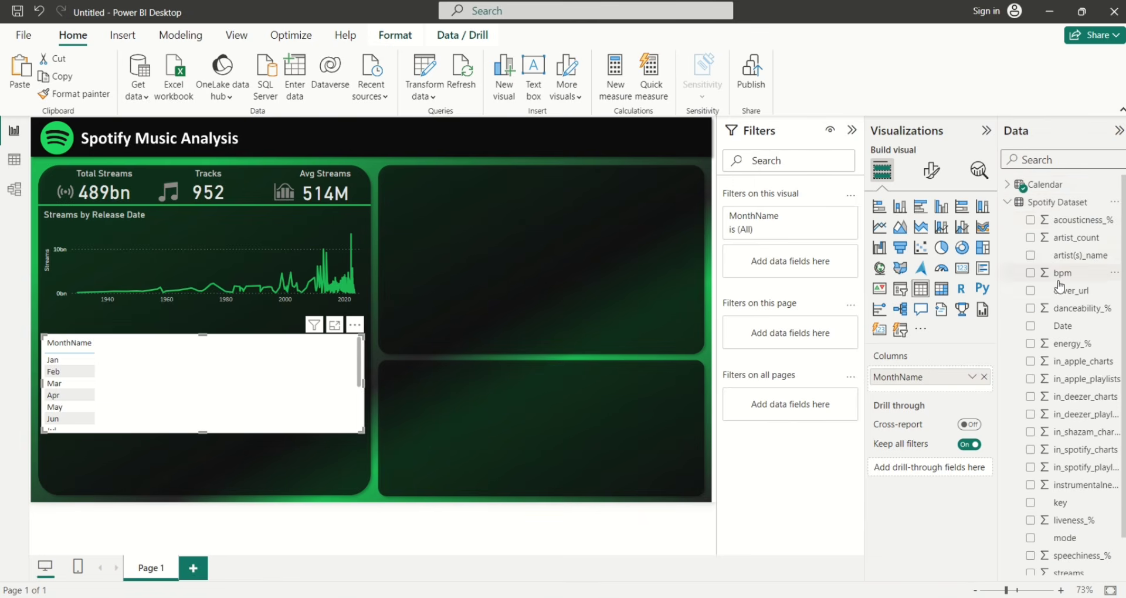
{"action": "left_click_drag", "start_coordinate": [1124, 293], "coordinate": [1124, 332]}
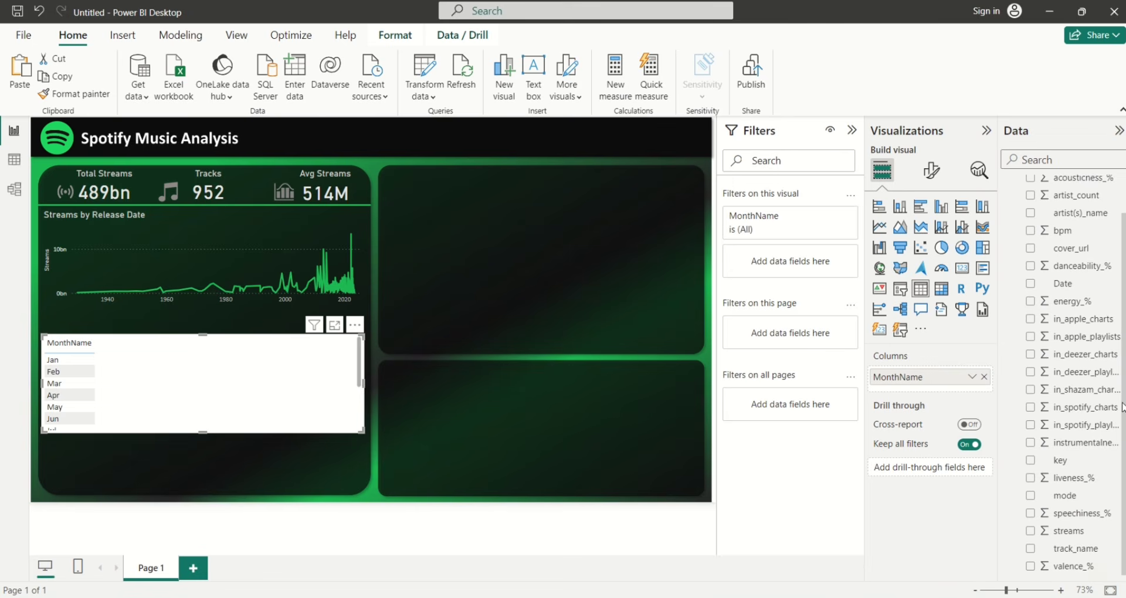
{"action": "left_click", "coordinate": [1030, 550]}
{"action": "left_click", "coordinate": [1030, 532]}
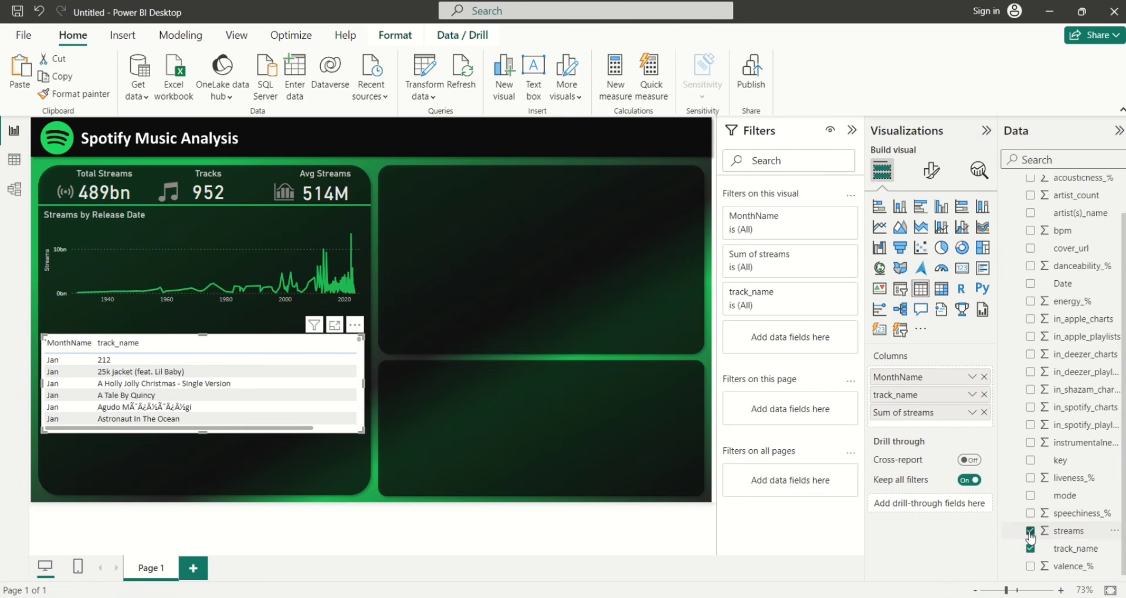
{"action": "left_click", "coordinate": [971, 395]}
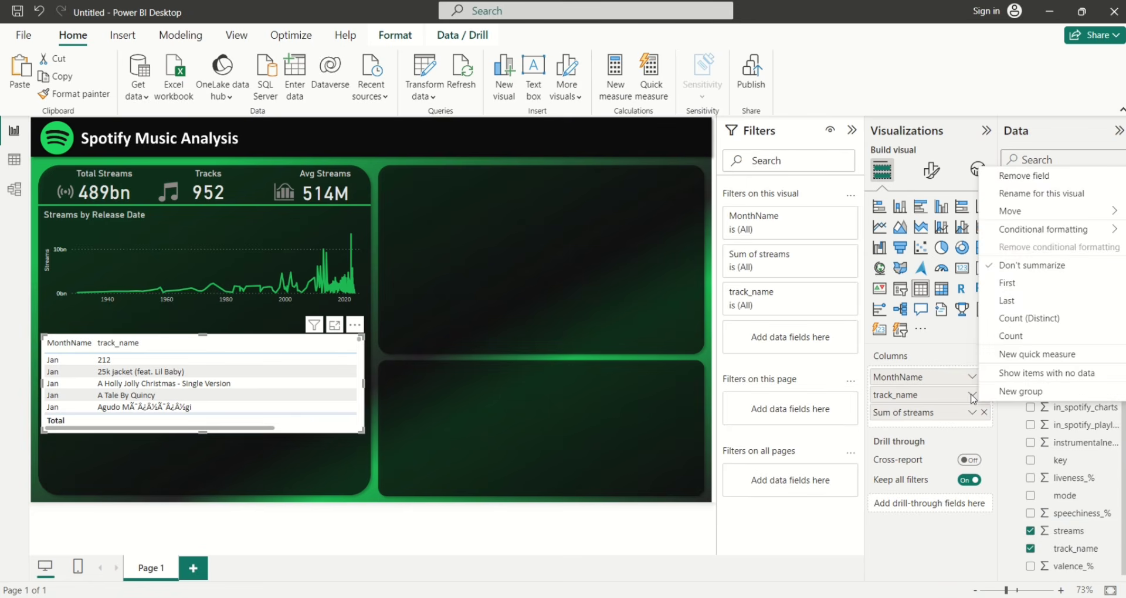
{"action": "left_click", "coordinate": [1000, 336]}
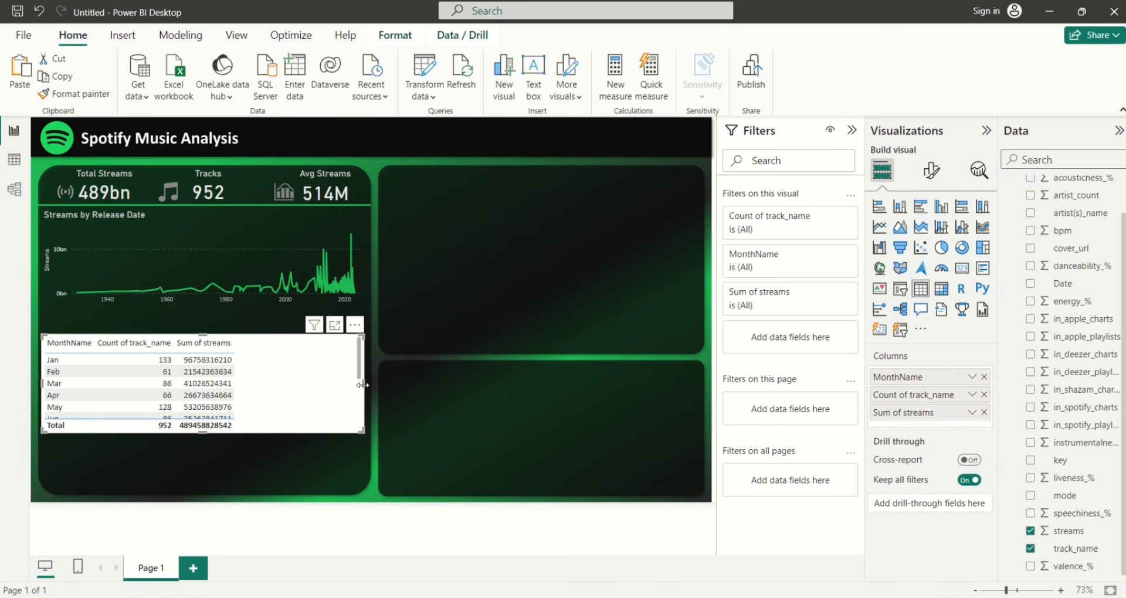
Resize the table below the line chart so January through December are listed
{"action": "left_click_drag", "start_coordinate": [361, 383], "coordinate": [247, 390]}
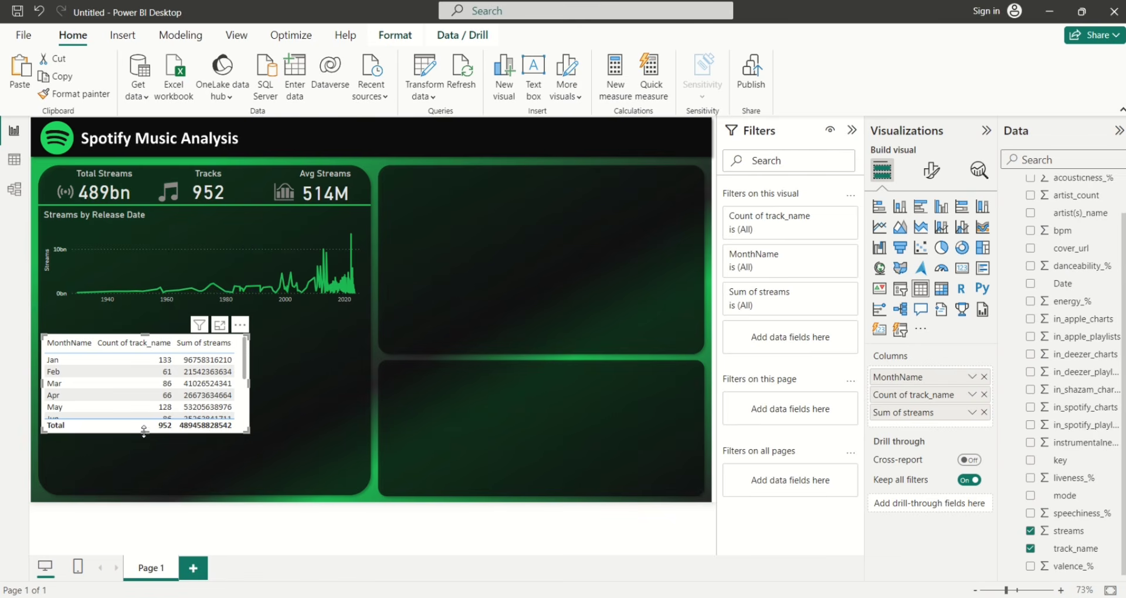
{"action": "left_click_drag", "start_coordinate": [143, 433], "coordinate": [150, 501]}
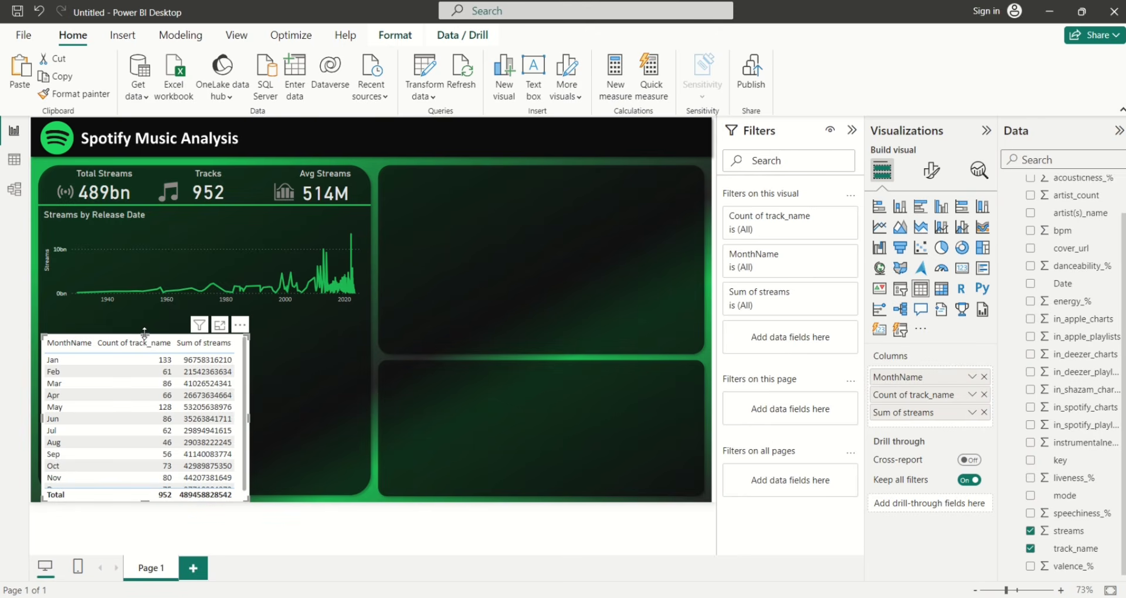
{"action": "left_click_drag", "start_coordinate": [144, 332], "coordinate": [147, 320]}
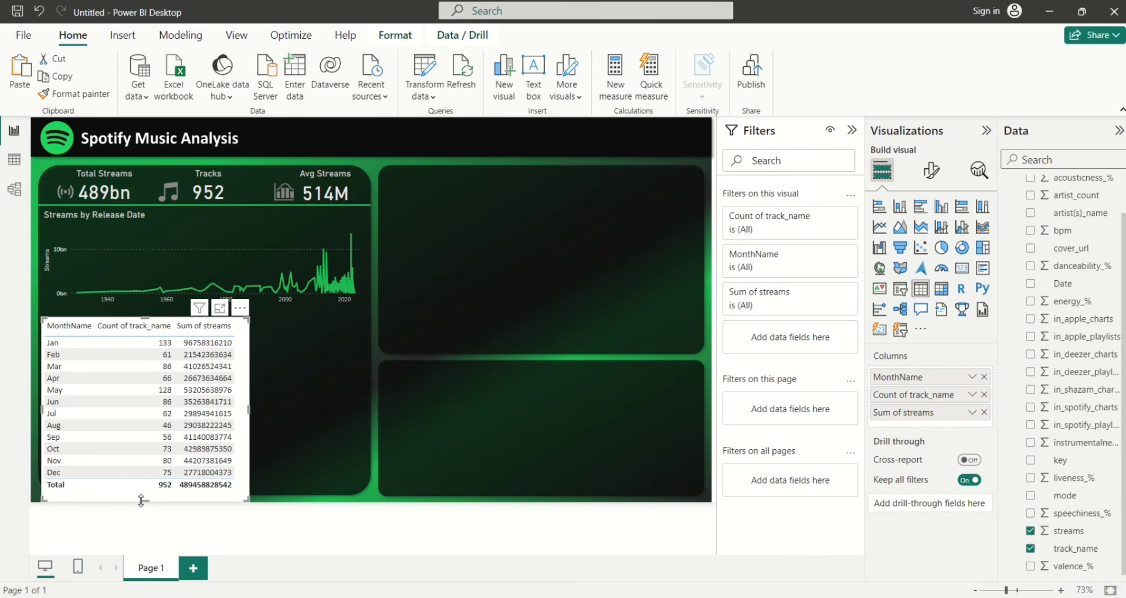
{"action": "left_click_drag", "start_coordinate": [146, 499], "coordinate": [148, 489]}
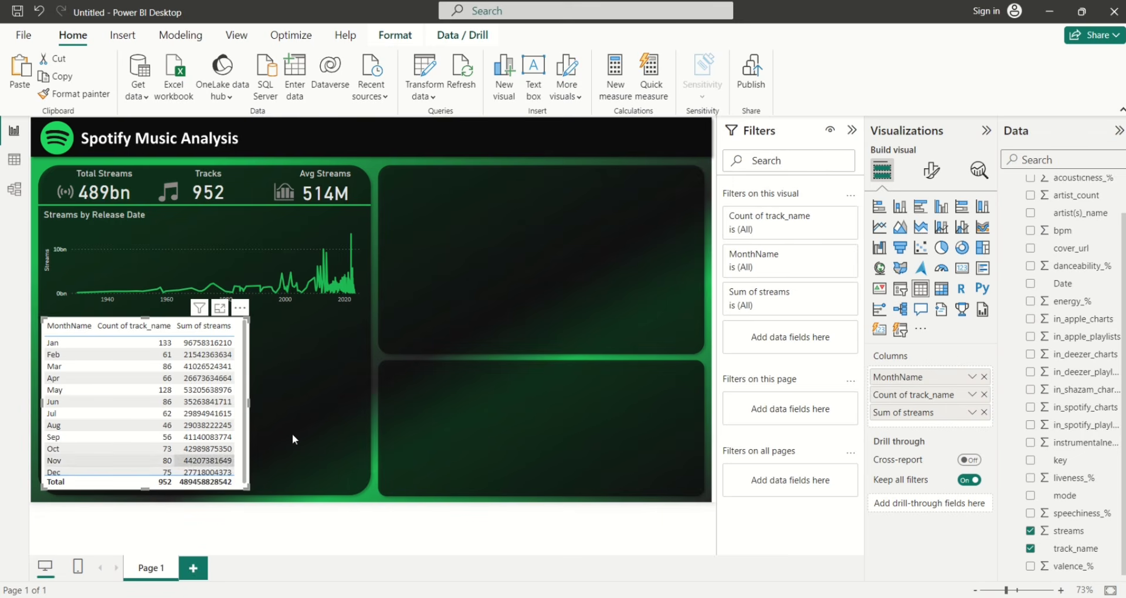
{"action": "left_click", "coordinate": [332, 437]}
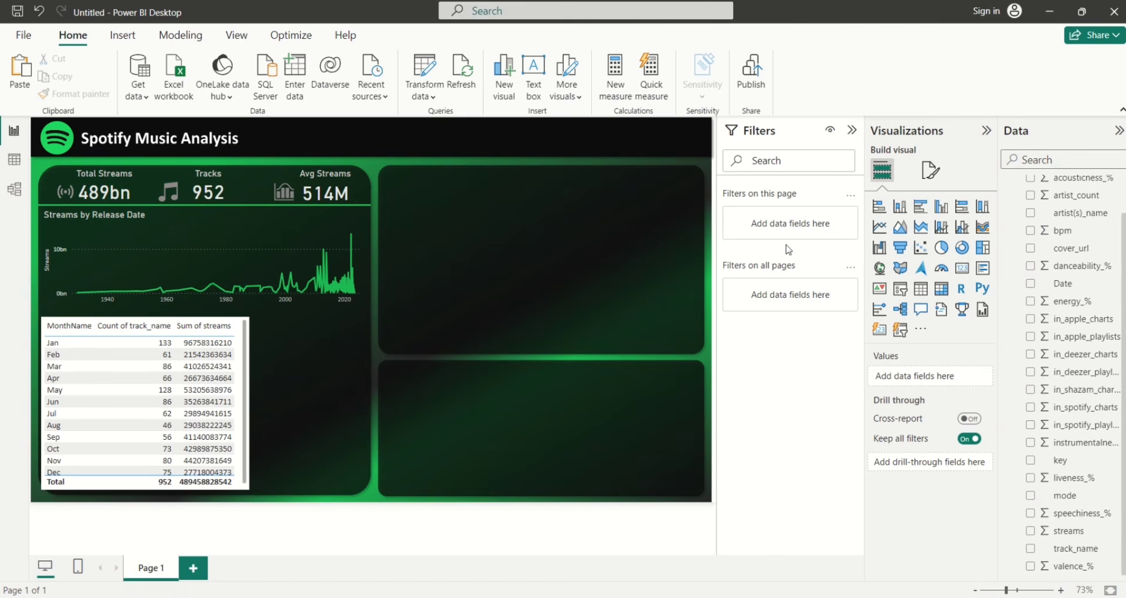
Set the page canvas type to Custom with height 820 px and width 1440 px
{"action": "left_click", "coordinate": [931, 175]}
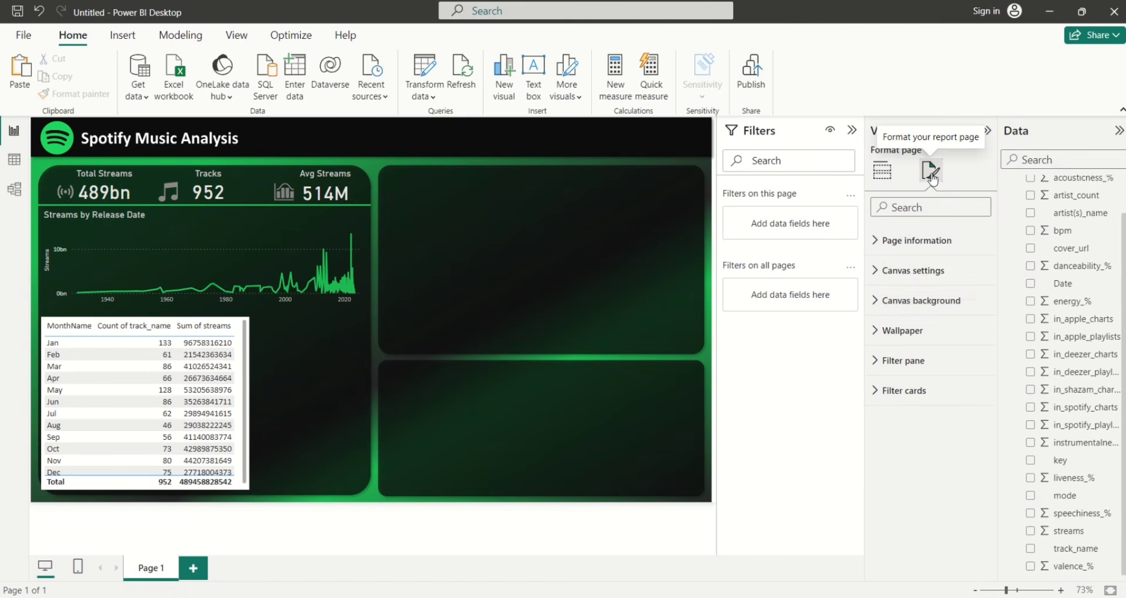
{"action": "left_click", "coordinate": [876, 271]}
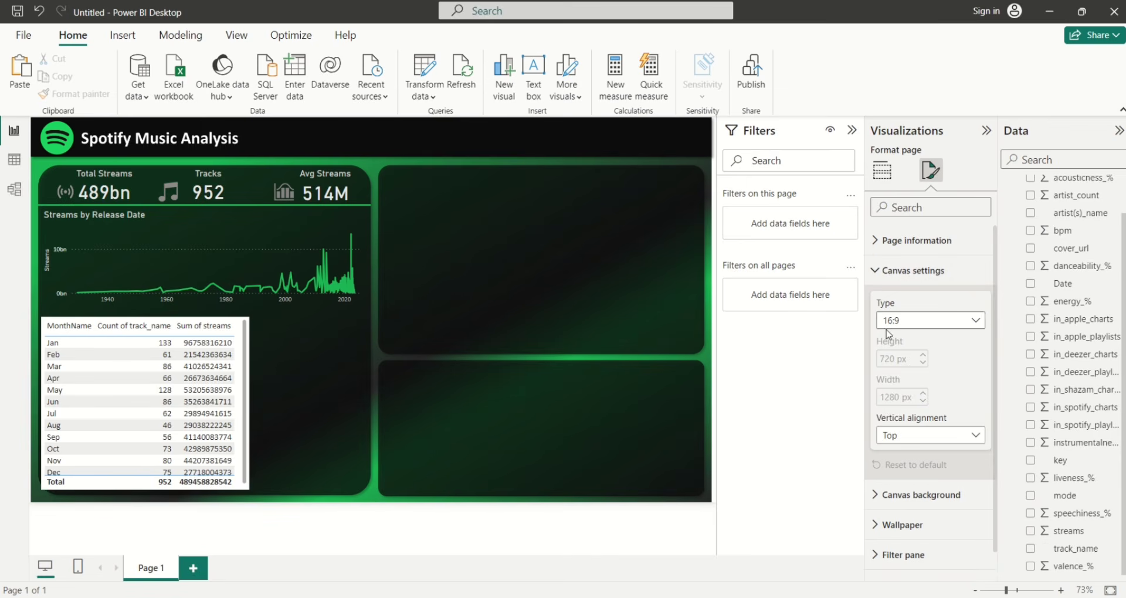
{"action": "left_click", "coordinate": [978, 321]}
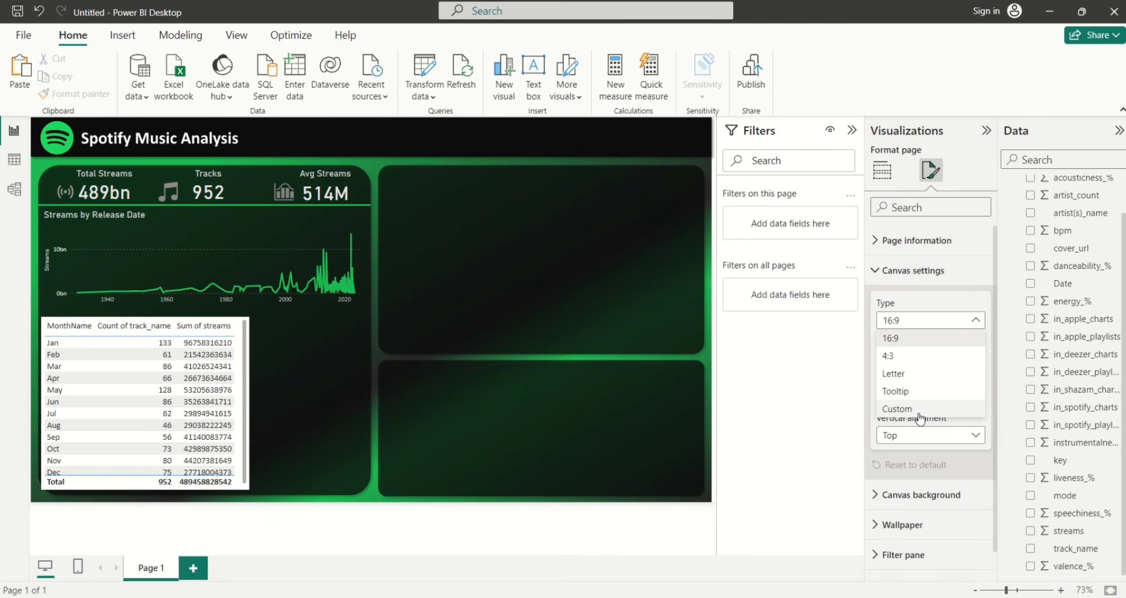
{"action": "left_click", "coordinate": [918, 414]}
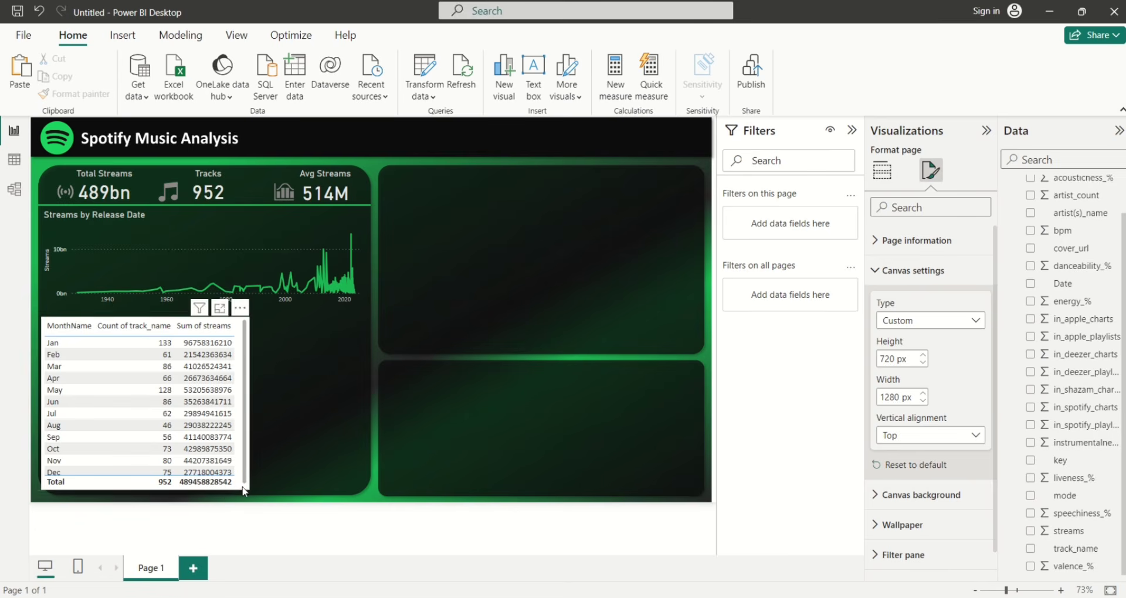
{"action": "double_click", "coordinate": [888, 359]}
{"action": "left_click", "coordinate": [887, 359]}
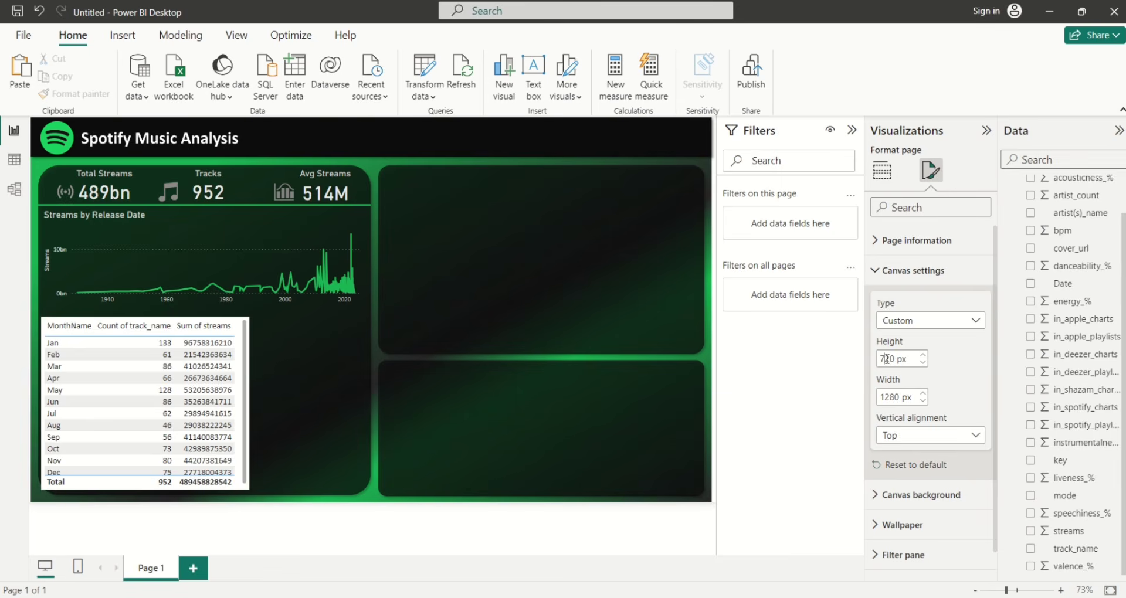
{"action": "key", "text": "BackSpace"}
{"action": "type", "text": "8"}
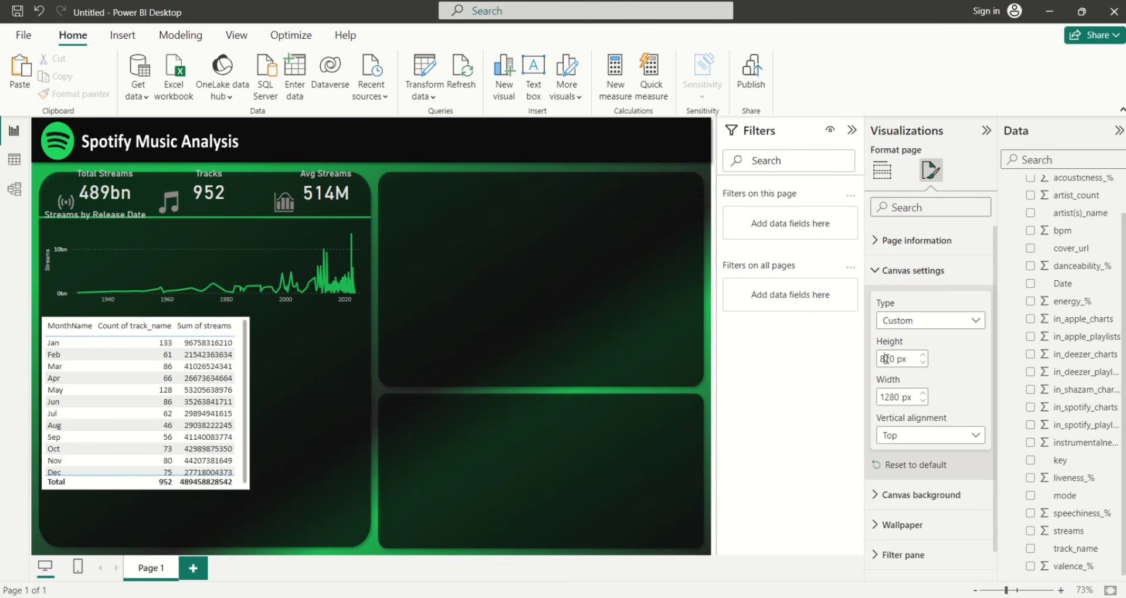
{"action": "double_click", "coordinate": [896, 399]}
{"action": "type", "text": "1440"}
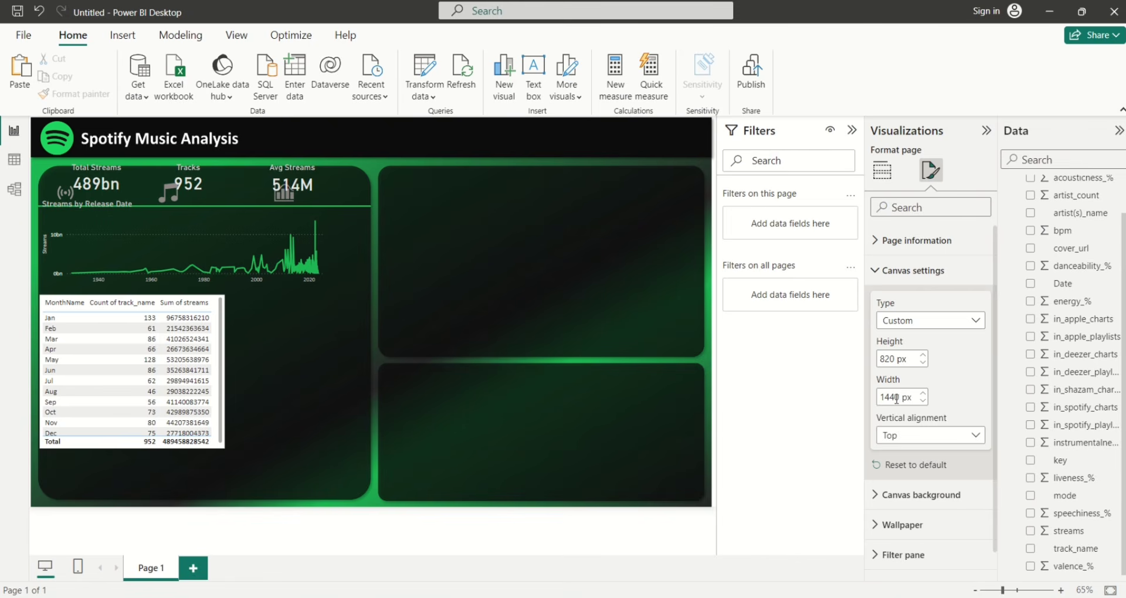
{"action": "left_click", "coordinate": [542, 388]}
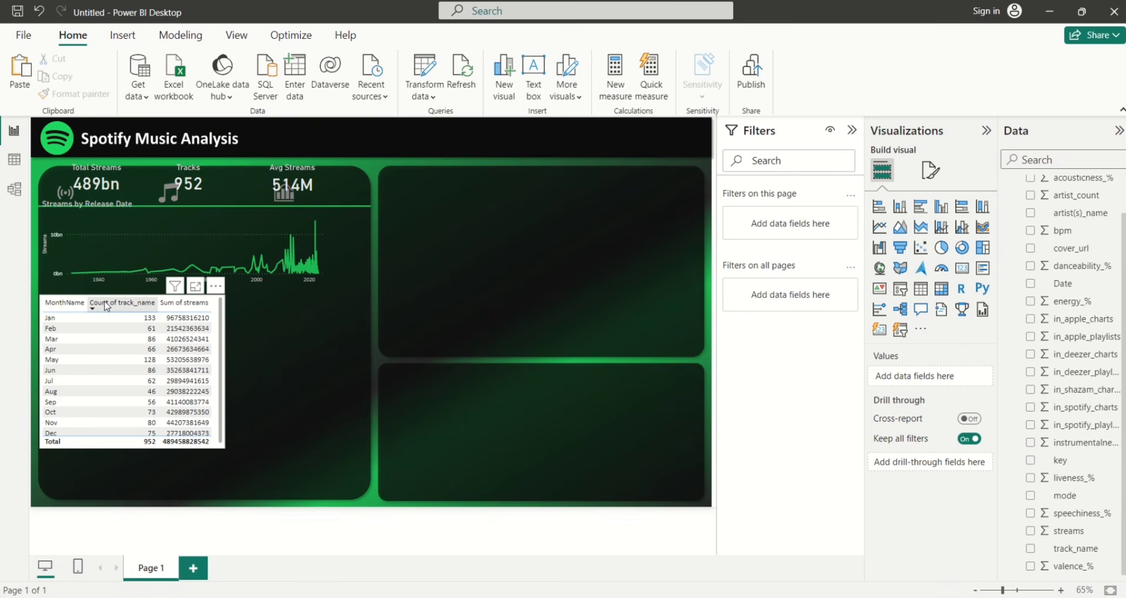
Enlarge the Streams by Release Date chart across the left panel and narrow the monthly table
{"action": "left_click", "coordinate": [111, 328]}
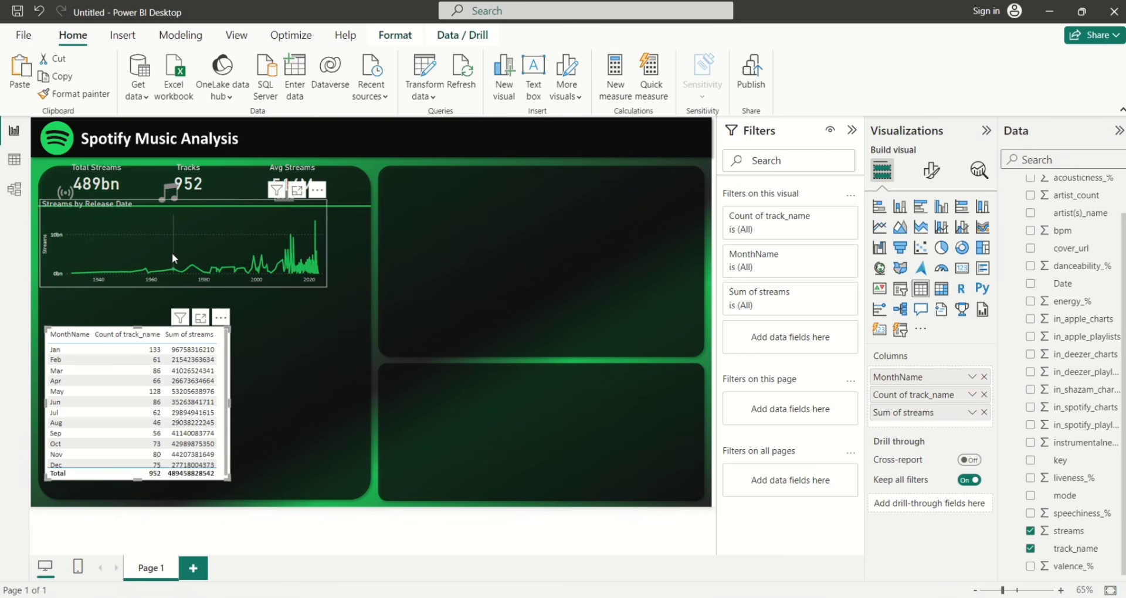
{"action": "left_click", "coordinate": [170, 284]}
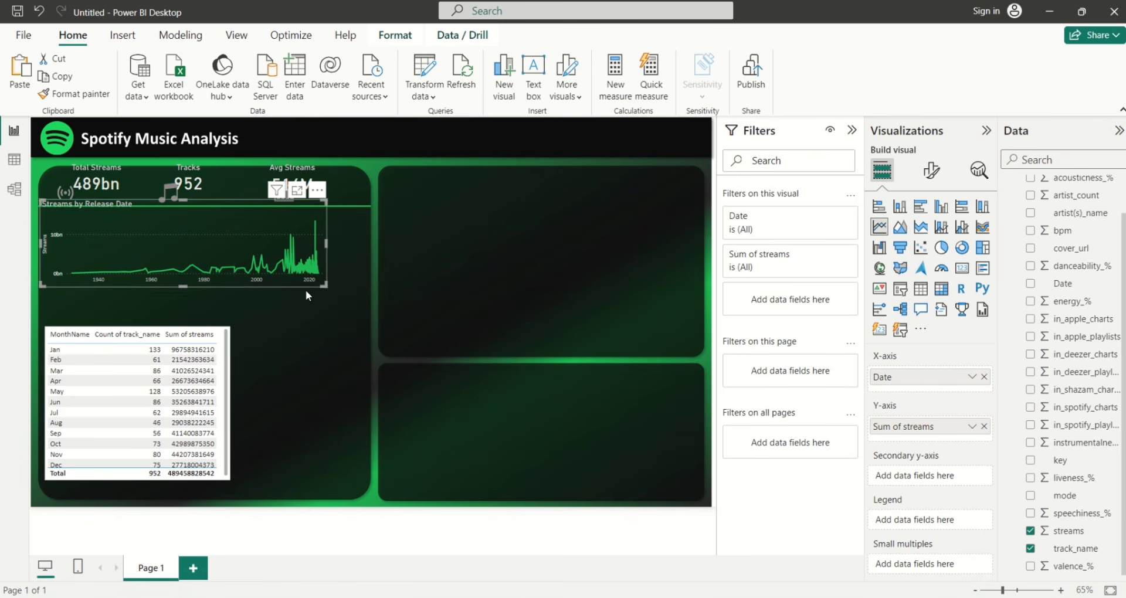
{"action": "left_click_drag", "start_coordinate": [323, 286], "coordinate": [363, 310]}
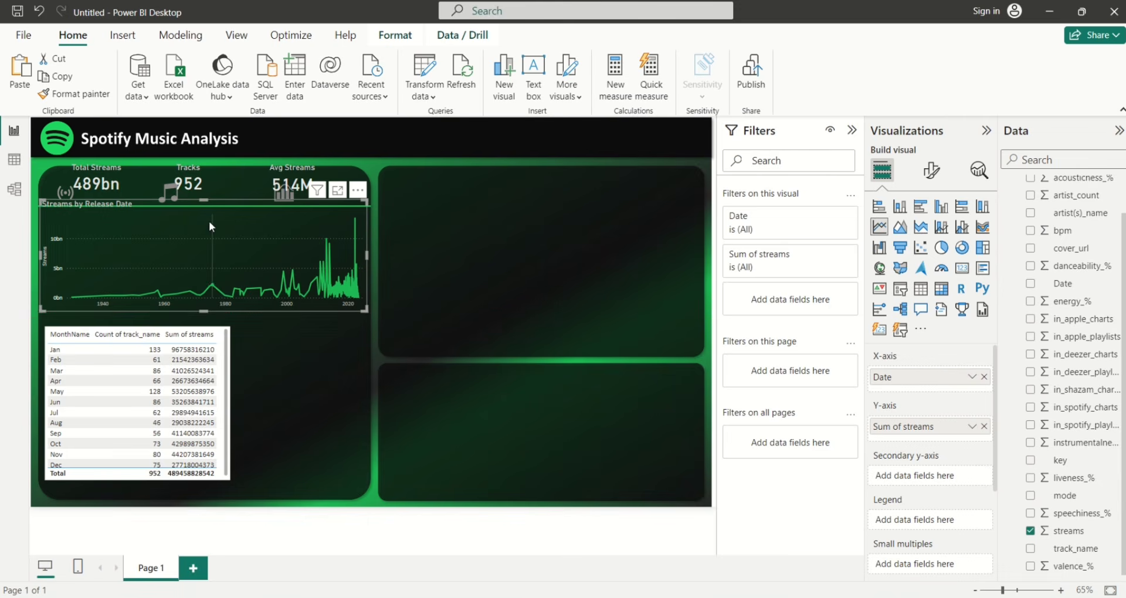
{"action": "left_click_drag", "start_coordinate": [204, 200], "coordinate": [203, 210]}
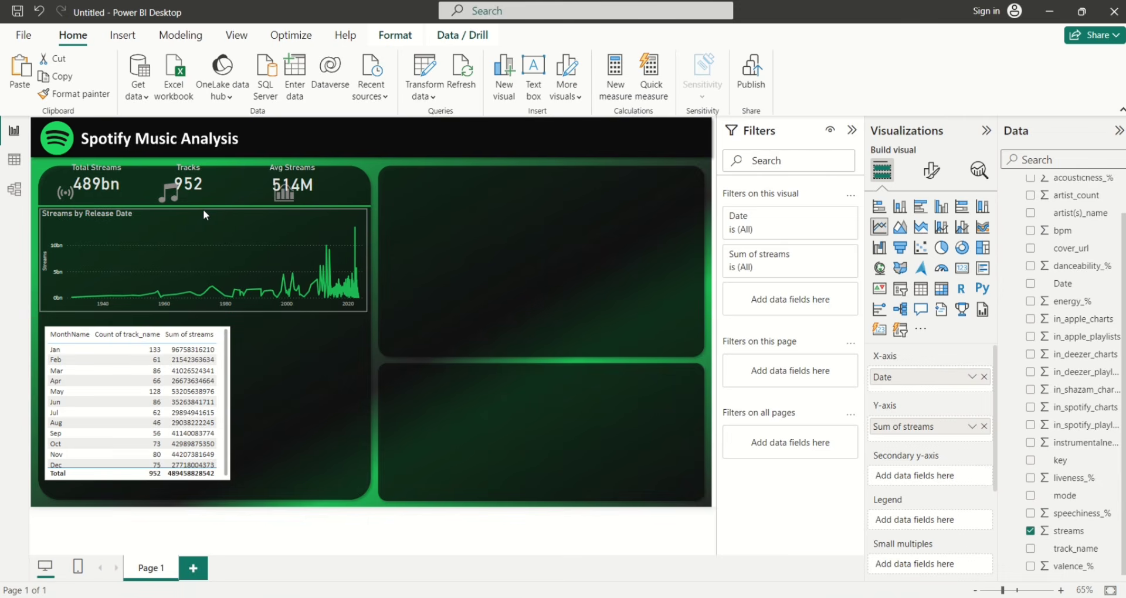
{"action": "left_click", "coordinate": [98, 309]}
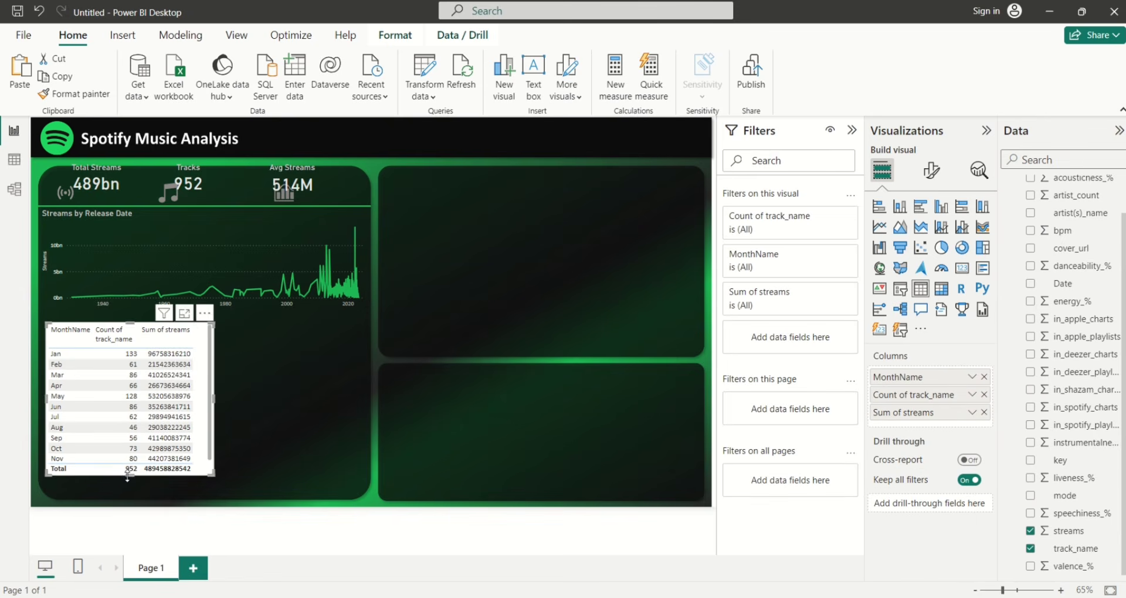
{"action": "left_click_drag", "start_coordinate": [129, 480], "coordinate": [127, 489]}
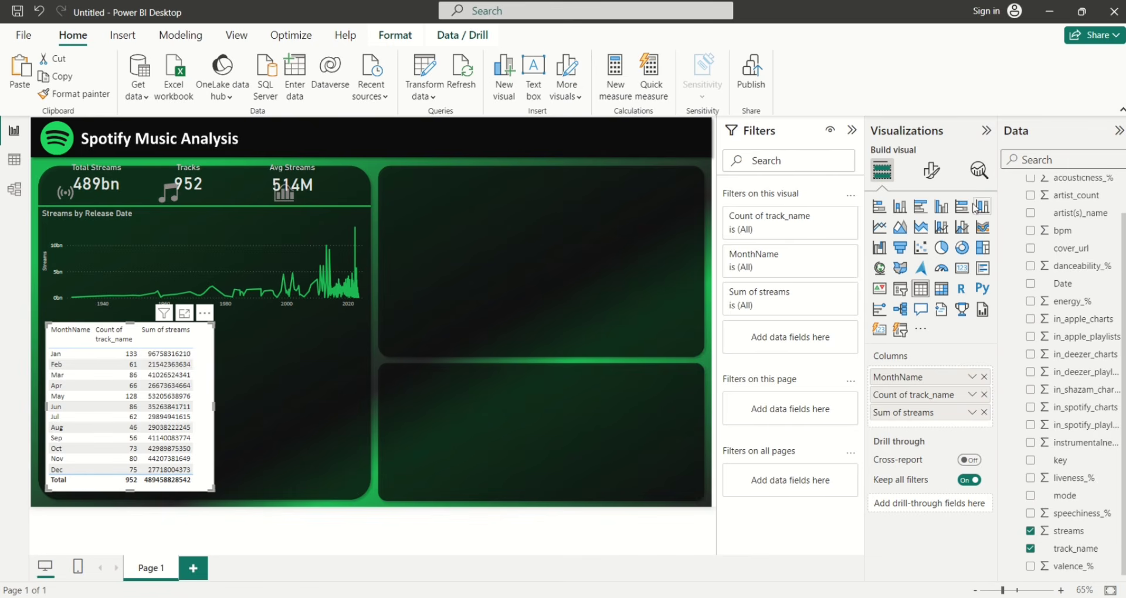
Give the table's values light grey text on a black background
{"action": "left_click", "coordinate": [933, 179]}
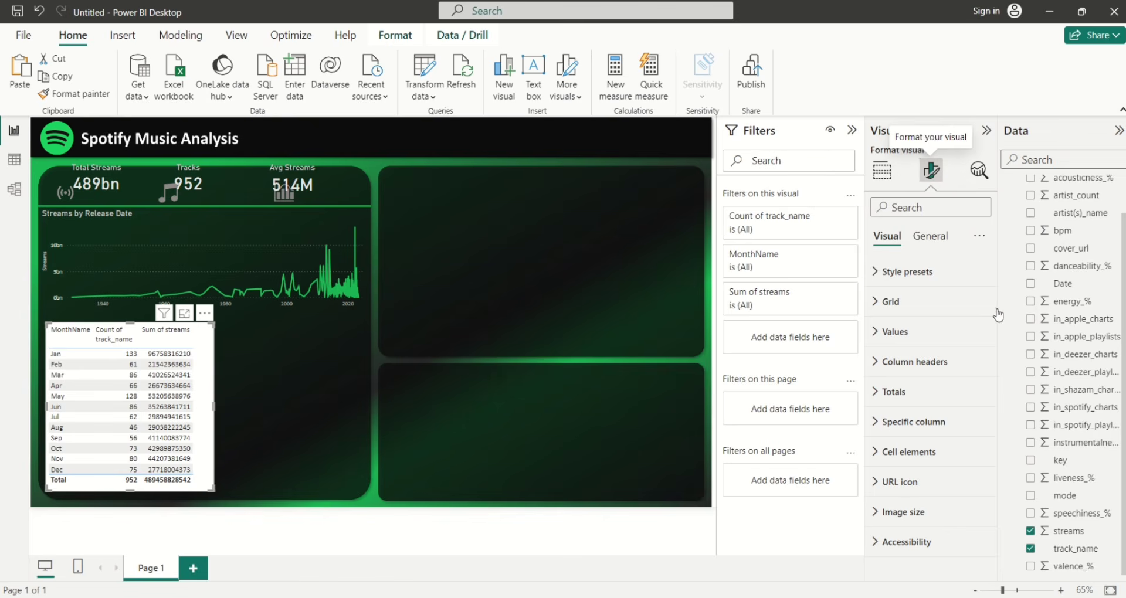
{"action": "left_click", "coordinate": [881, 307]}
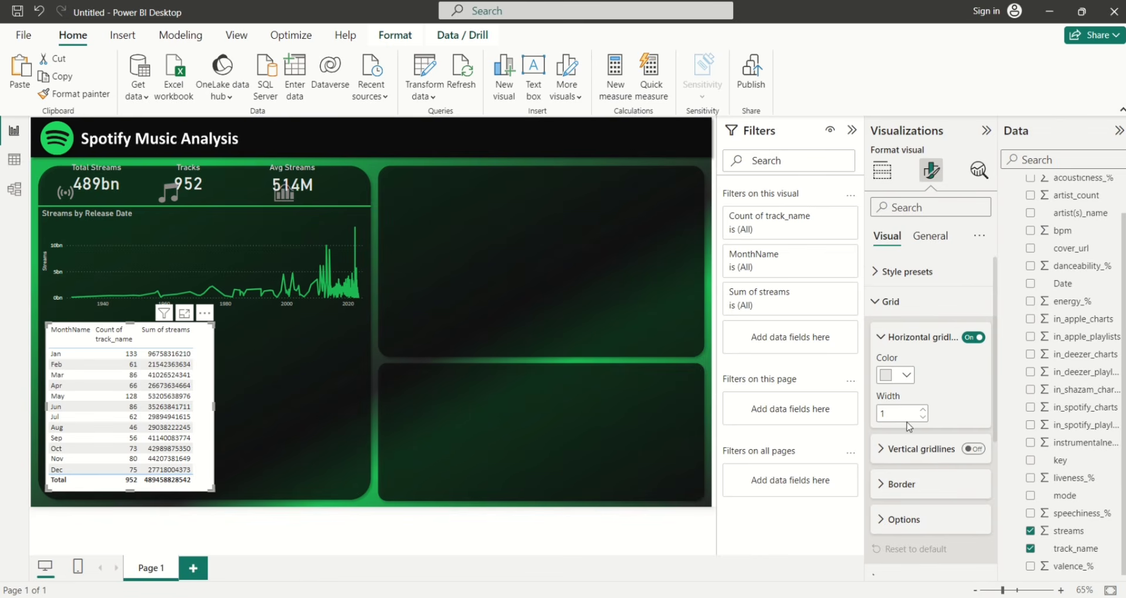
{"action": "left_click", "coordinate": [879, 302]}
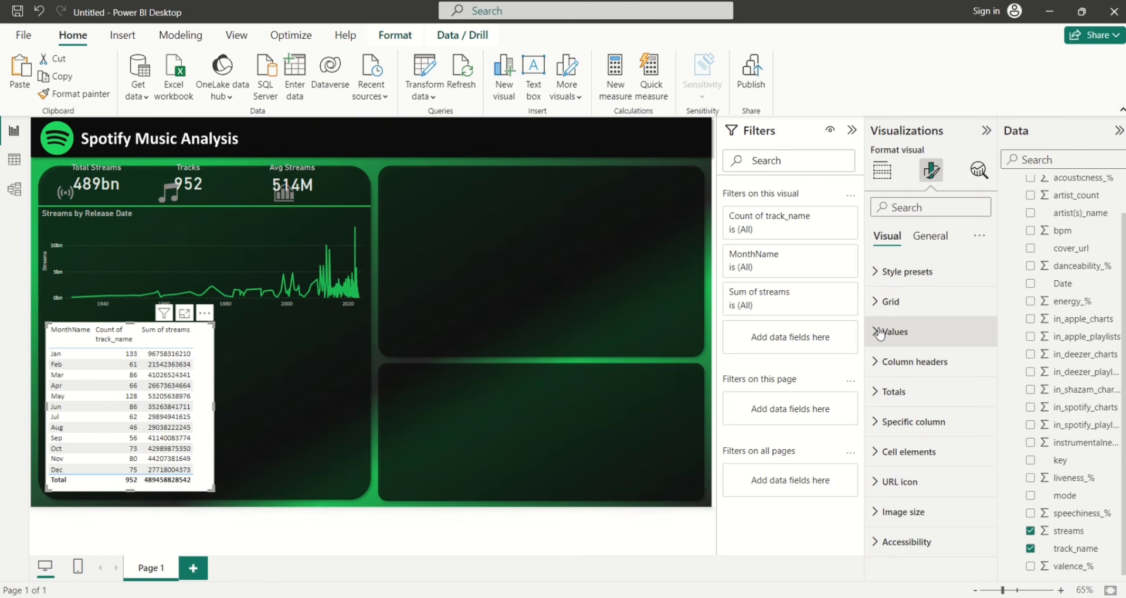
{"action": "left_click", "coordinate": [876, 331]}
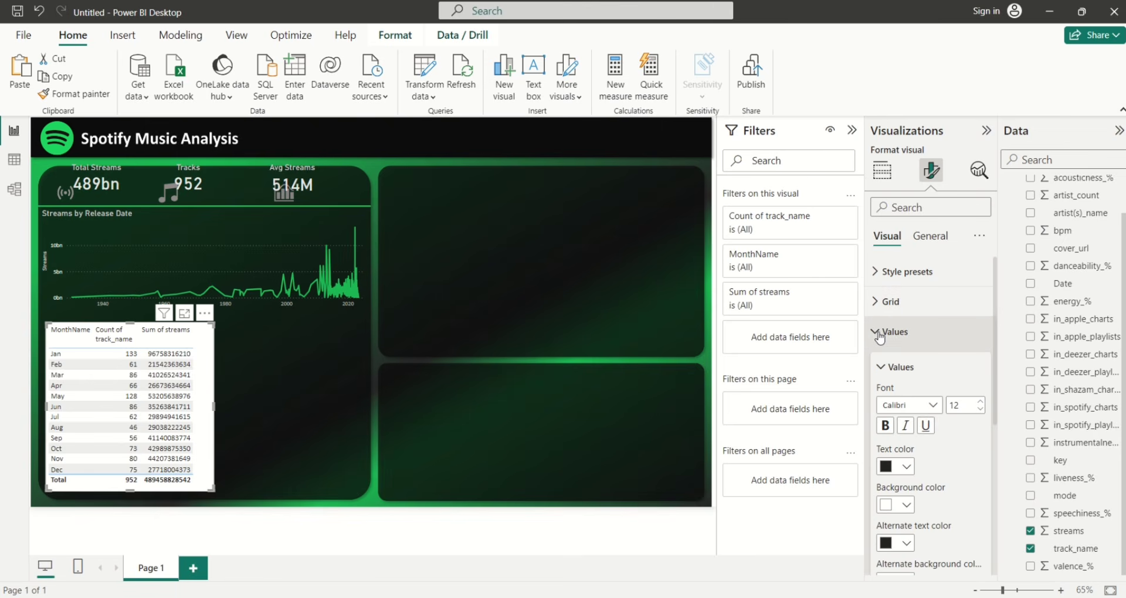
{"action": "left_click", "coordinate": [907, 467]}
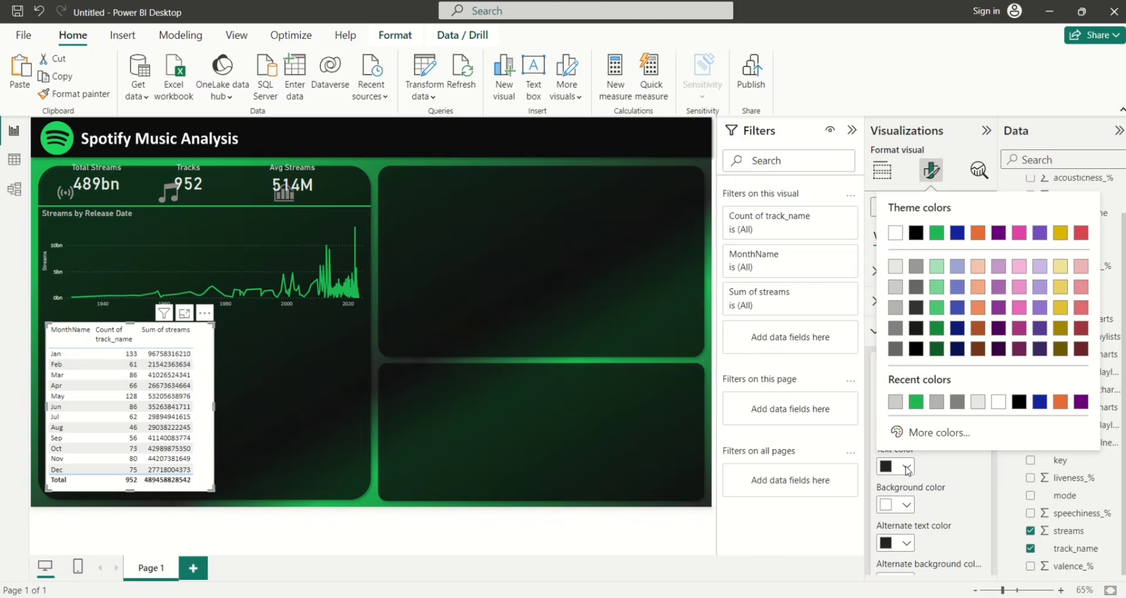
{"action": "left_click", "coordinate": [894, 292]}
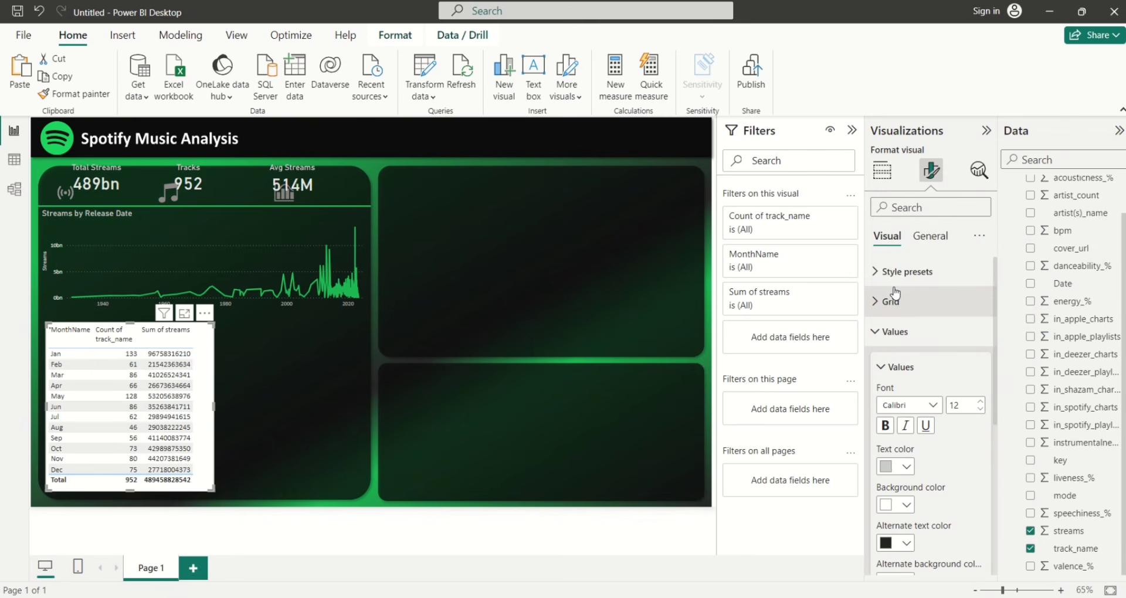
{"action": "left_click", "coordinate": [907, 506]}
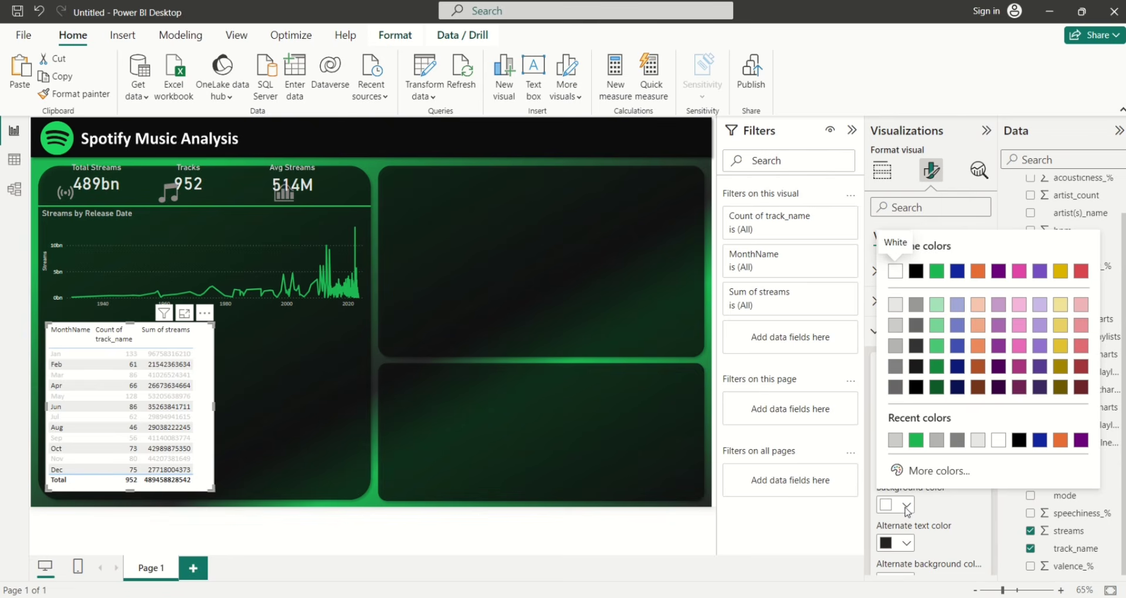
{"action": "left_click", "coordinate": [916, 368]}
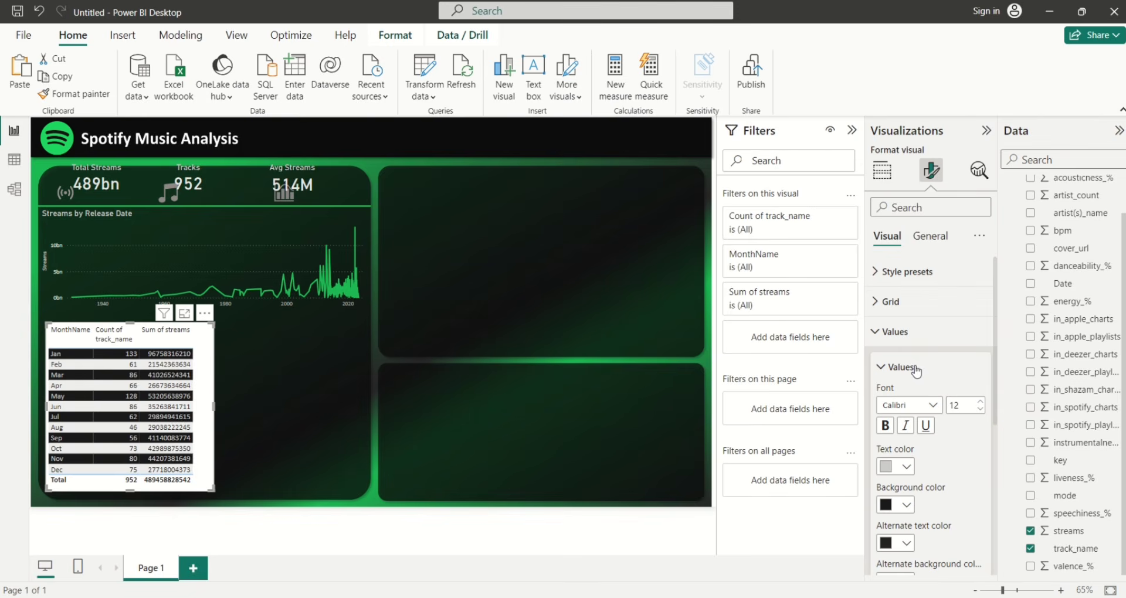
Set the alternate rows to grey text on a black background
{"action": "left_click", "coordinate": [906, 544]}
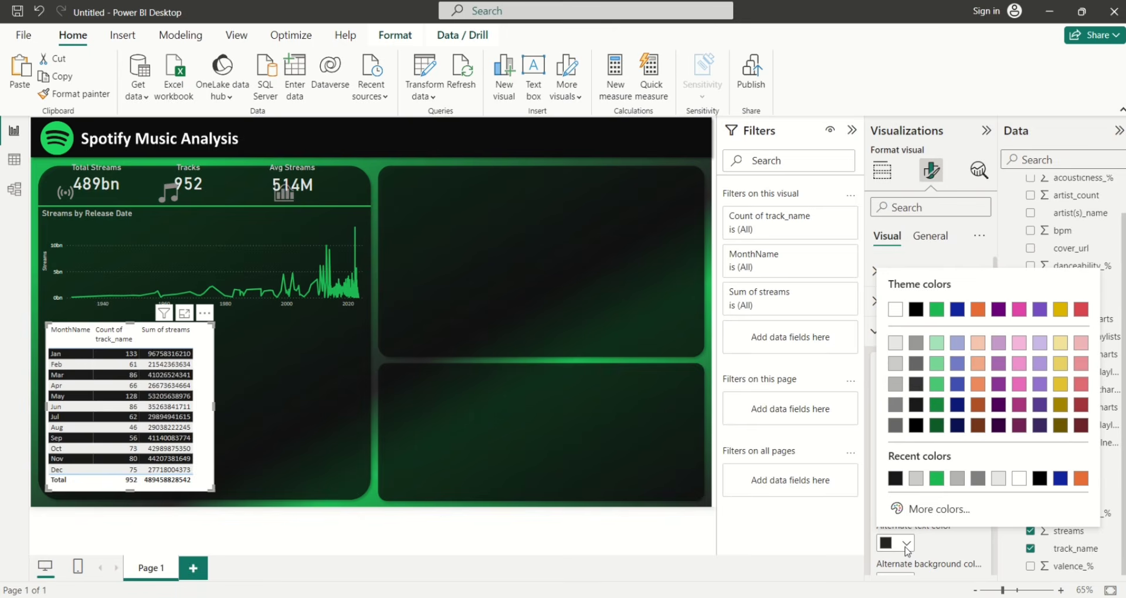
{"action": "left_click", "coordinate": [895, 384]}
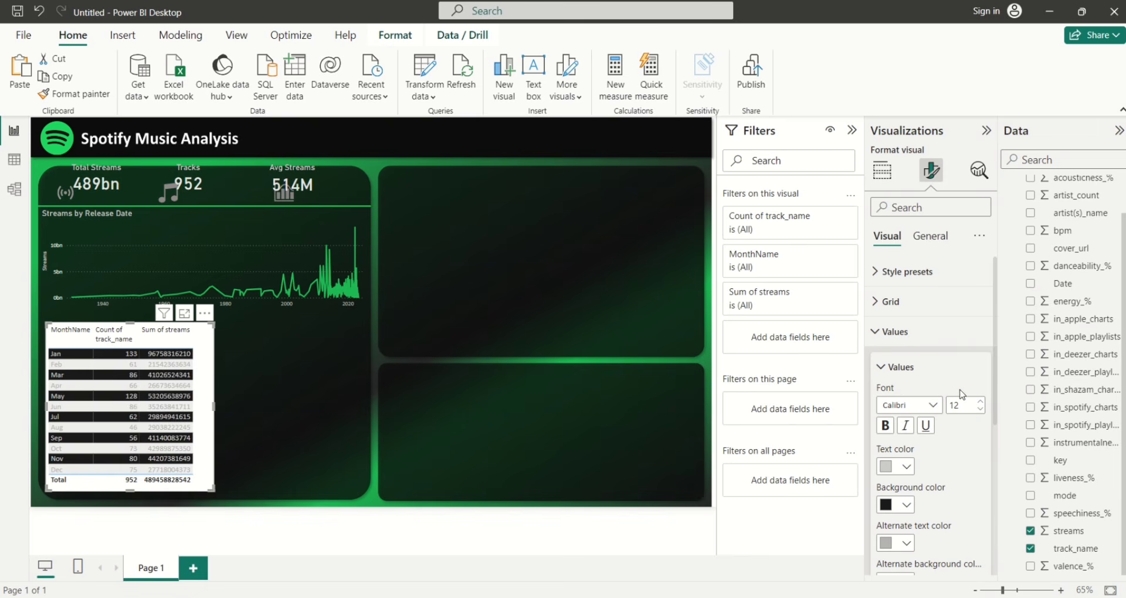
{"action": "scroll", "coordinate": [938, 410], "scroll_direction": "down", "scroll_amount": 3}
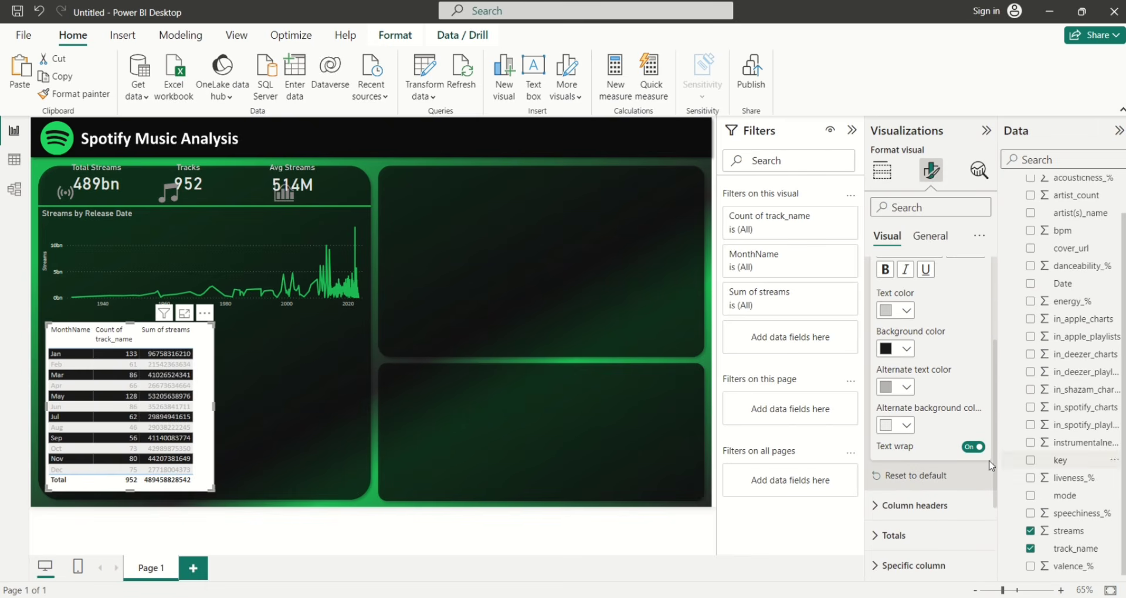
{"action": "left_click", "coordinate": [905, 426]}
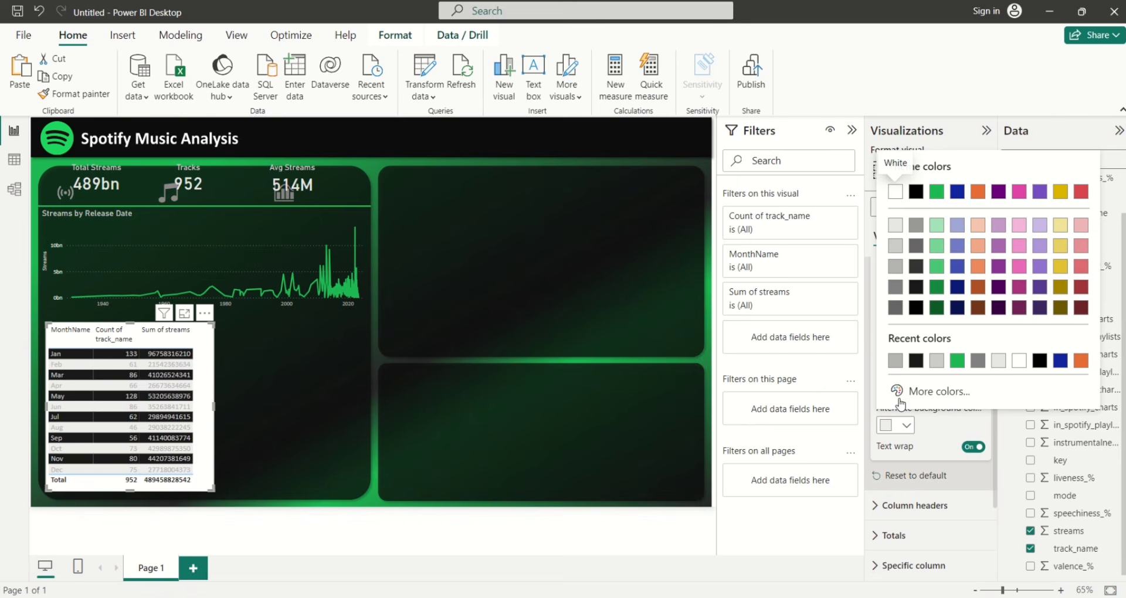
{"action": "left_click", "coordinate": [914, 362]}
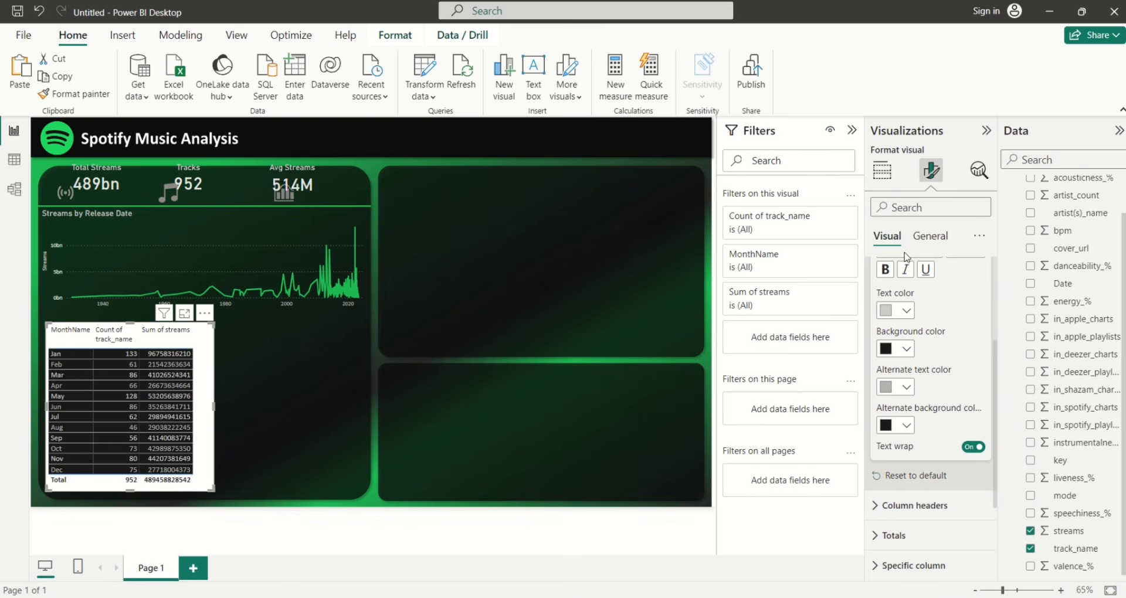
Turn off the monthly table's white background in the Effects settings
{"action": "left_click", "coordinate": [924, 237]}
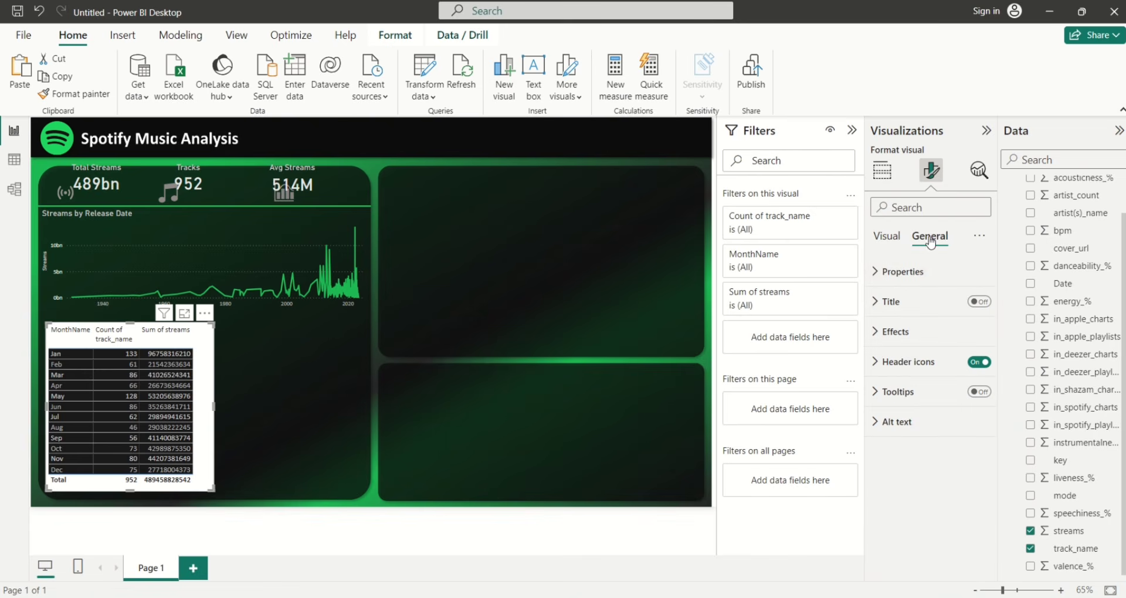
{"action": "left_click", "coordinate": [972, 335]}
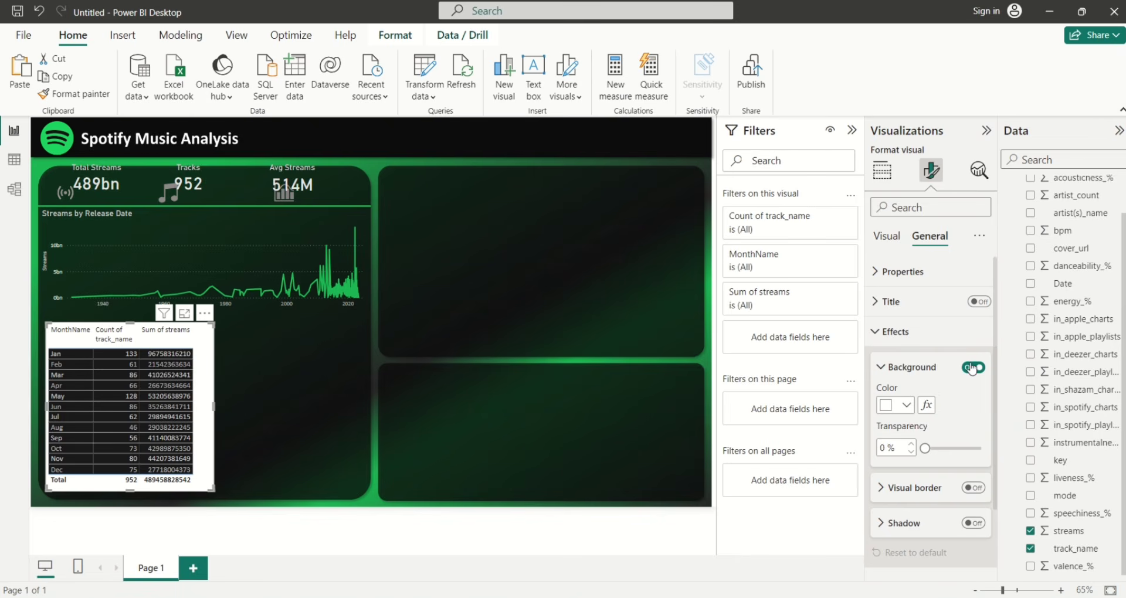
{"action": "left_click", "coordinate": [970, 367]}
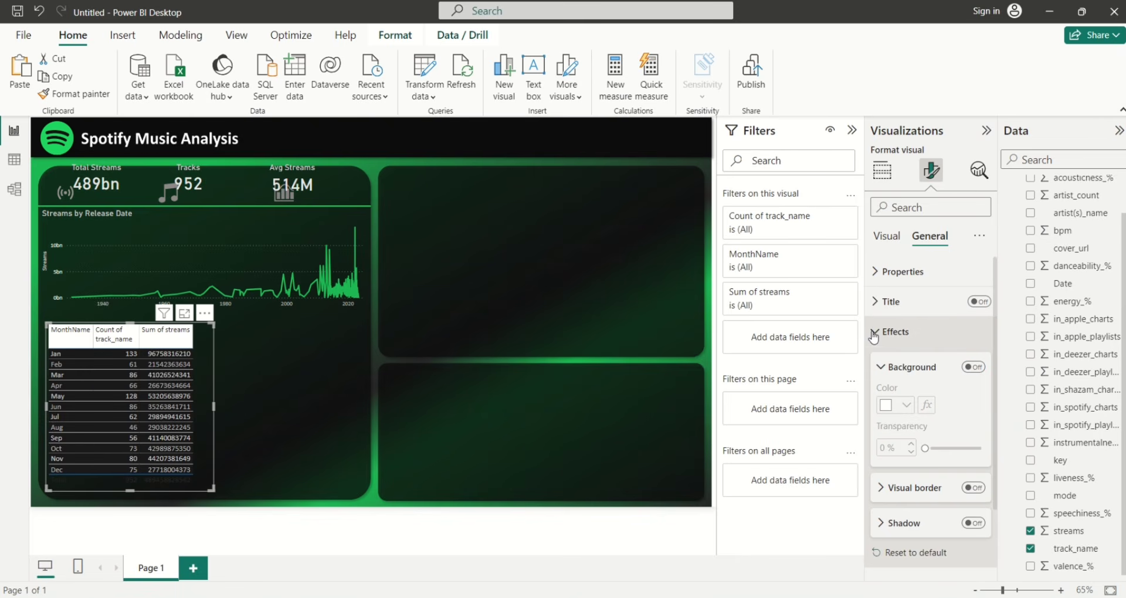
{"action": "left_click", "coordinate": [873, 340]}
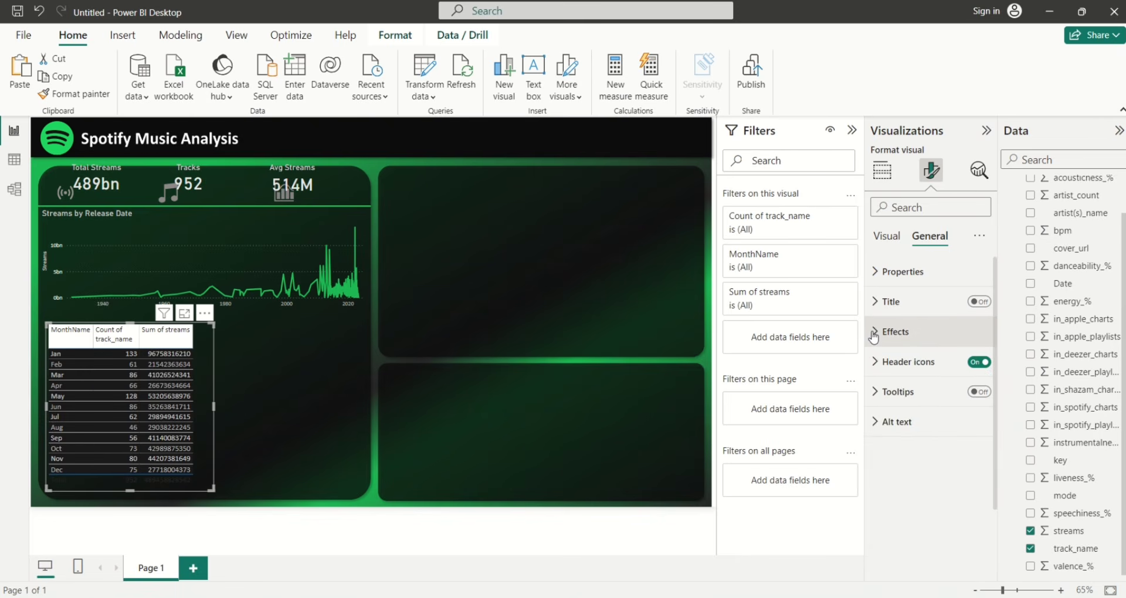
{"action": "left_click", "coordinate": [887, 238]}
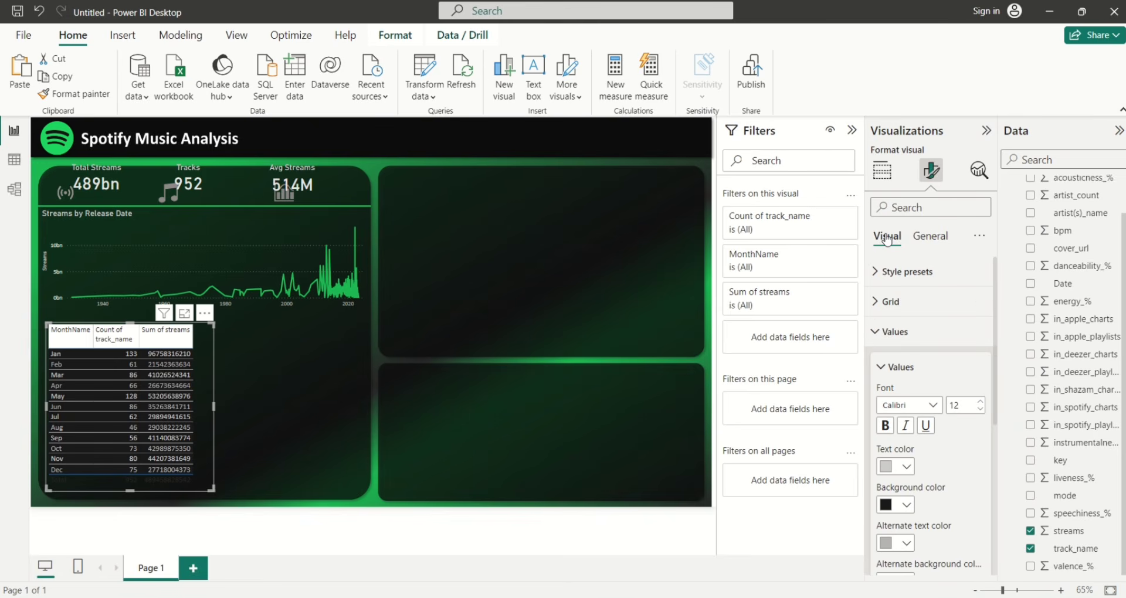
{"action": "left_click", "coordinate": [874, 332]}
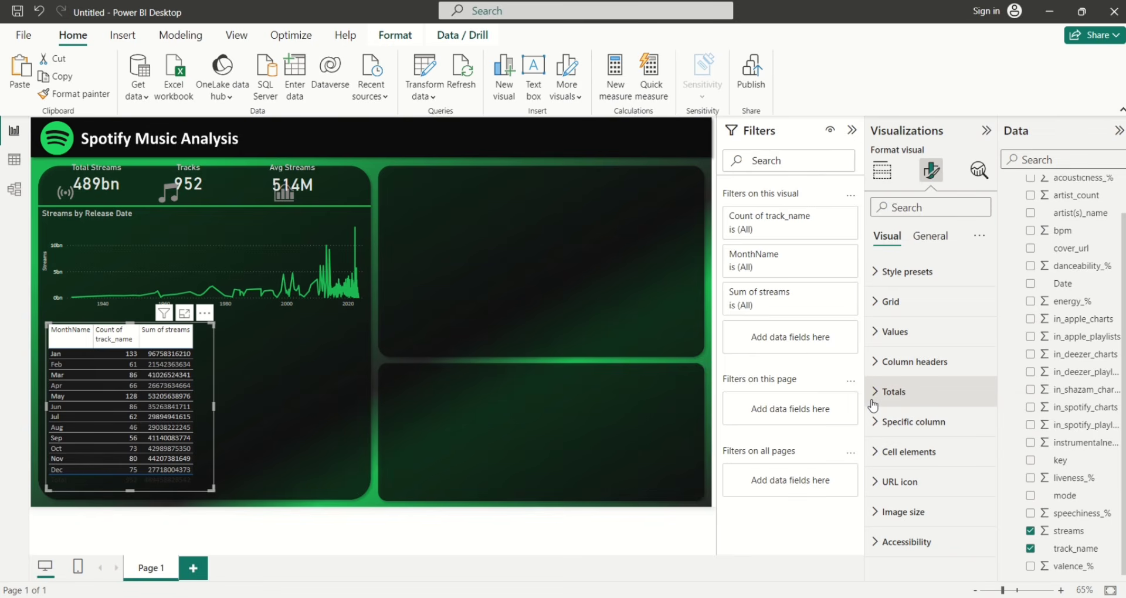
Give the table's column headers light grey text on a black background
{"action": "left_click", "coordinate": [876, 368]}
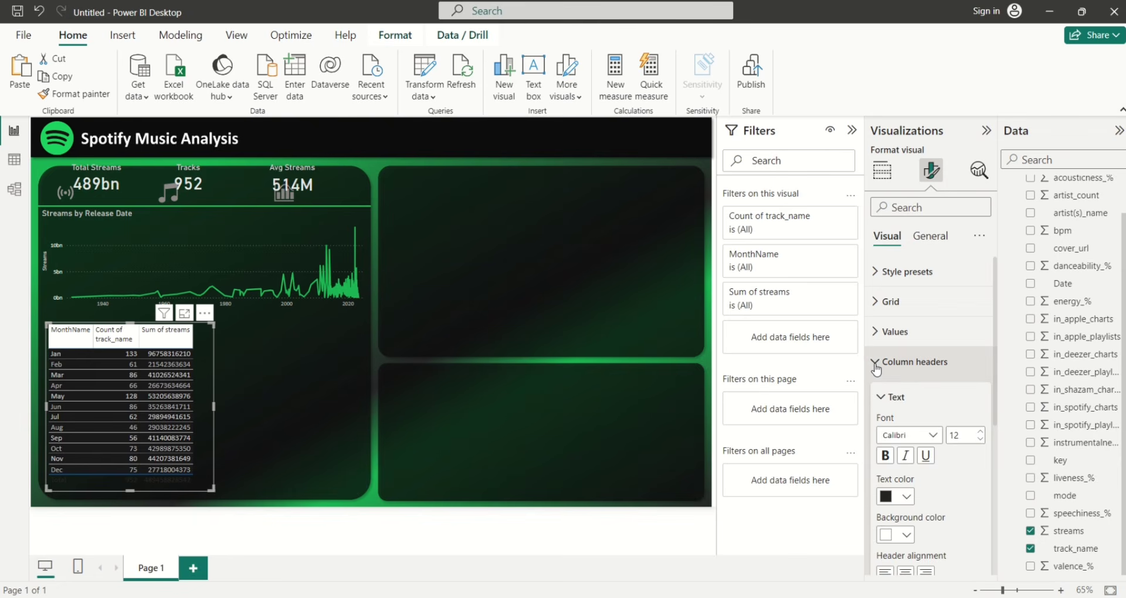
{"action": "left_click", "coordinate": [907, 498]}
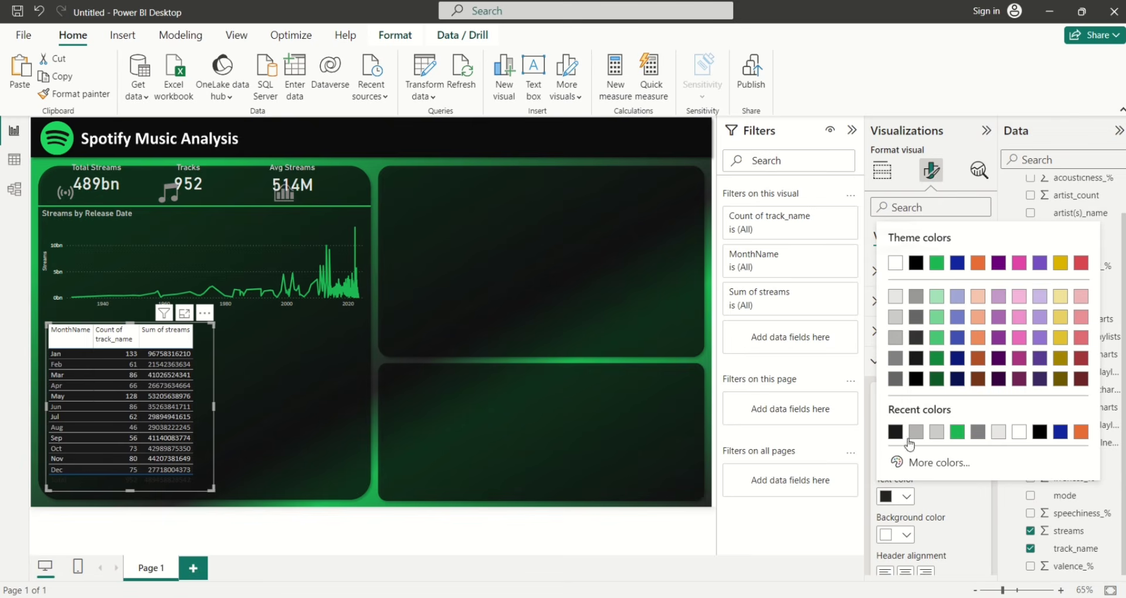
{"action": "left_click", "coordinate": [897, 340]}
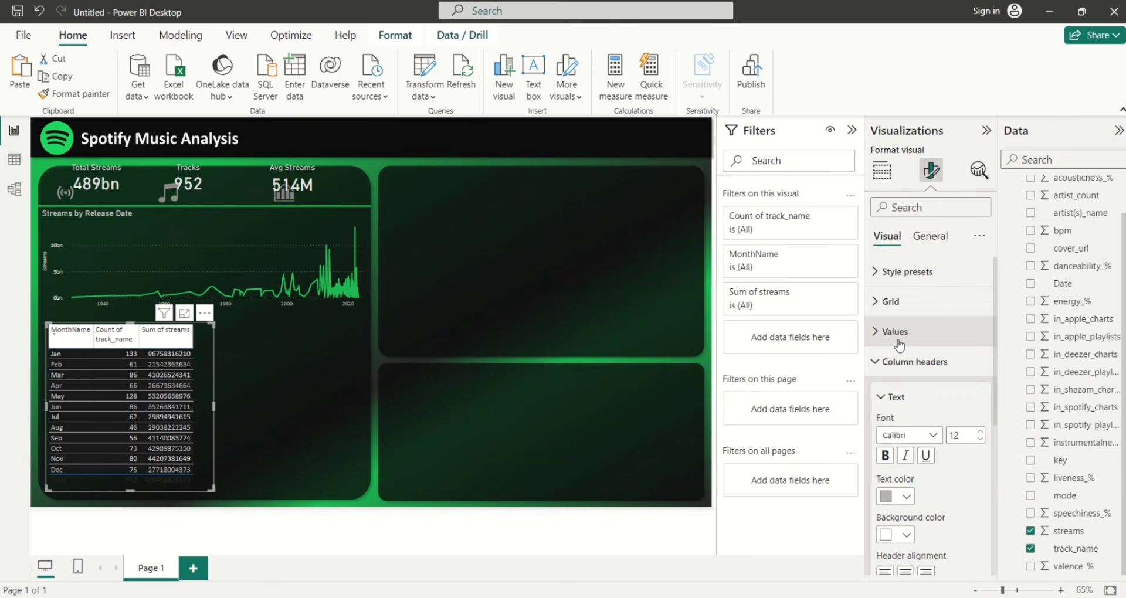
{"action": "left_click", "coordinate": [908, 535]}
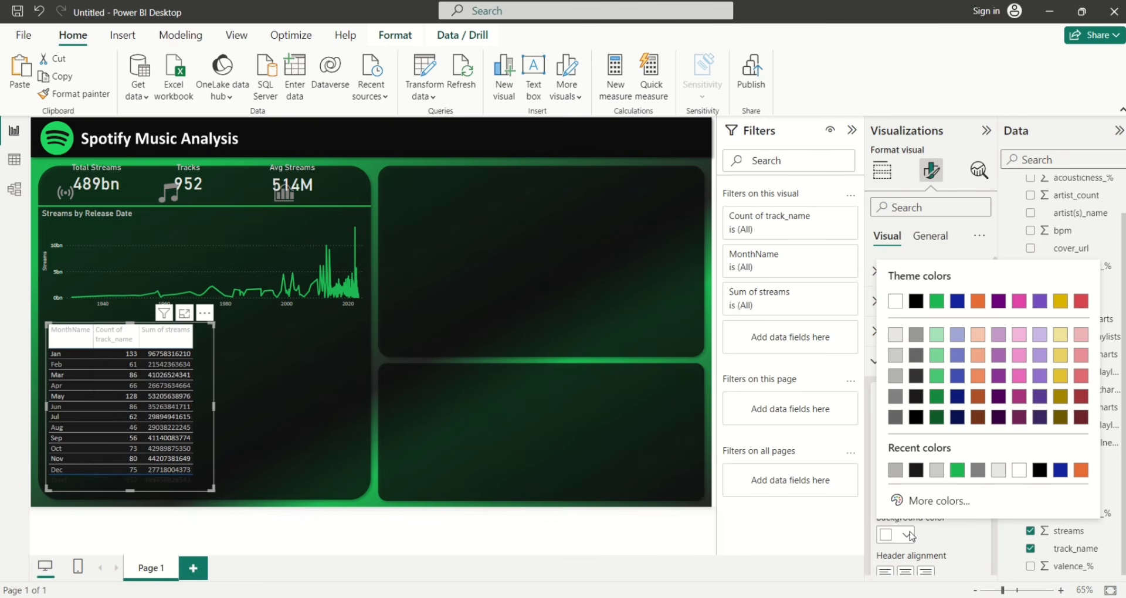
{"action": "left_click", "coordinate": [915, 470]}
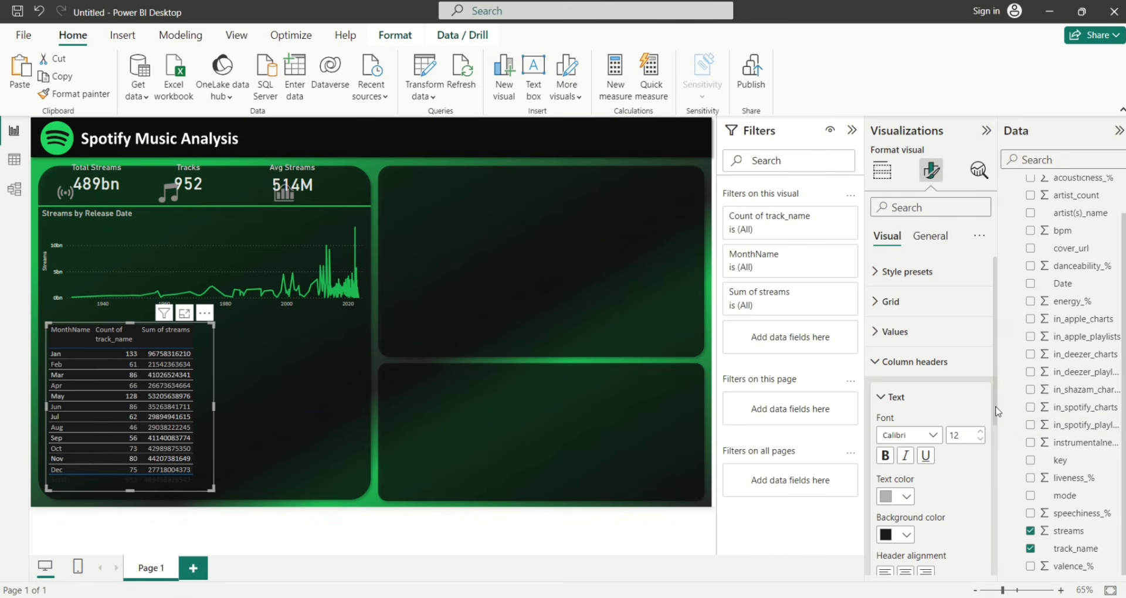
Scroll down to the Totals section of the table's format options
{"action": "left_click_drag", "start_coordinate": [995, 415], "coordinate": [1005, 527]}
{"action": "left_click", "coordinate": [881, 417]}
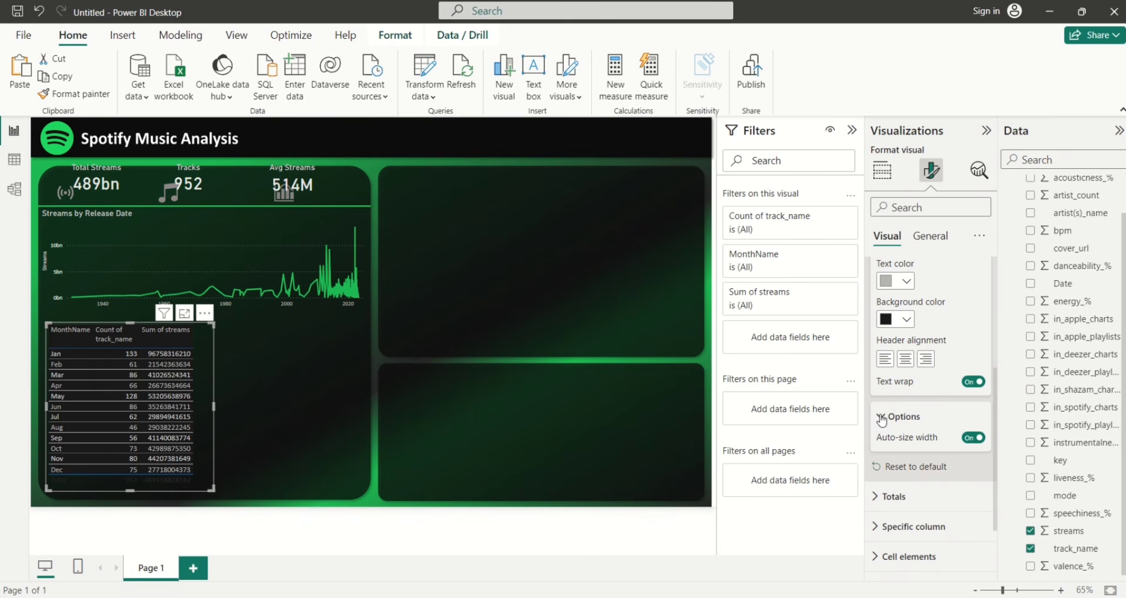
{"action": "left_click", "coordinate": [881, 419]}
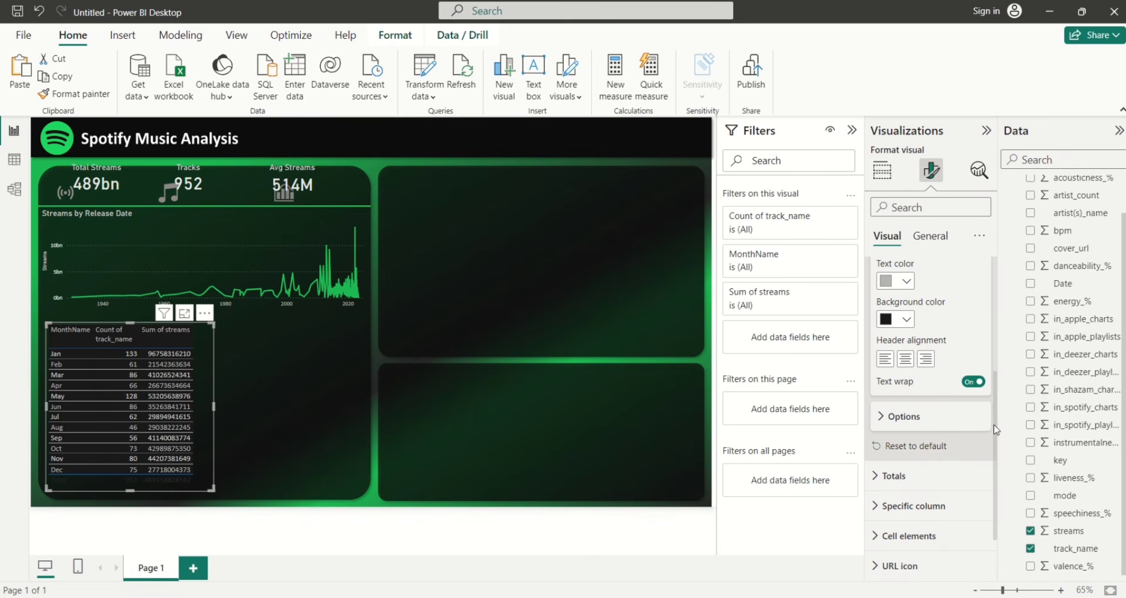
{"action": "left_click_drag", "start_coordinate": [995, 430], "coordinate": [998, 463]}
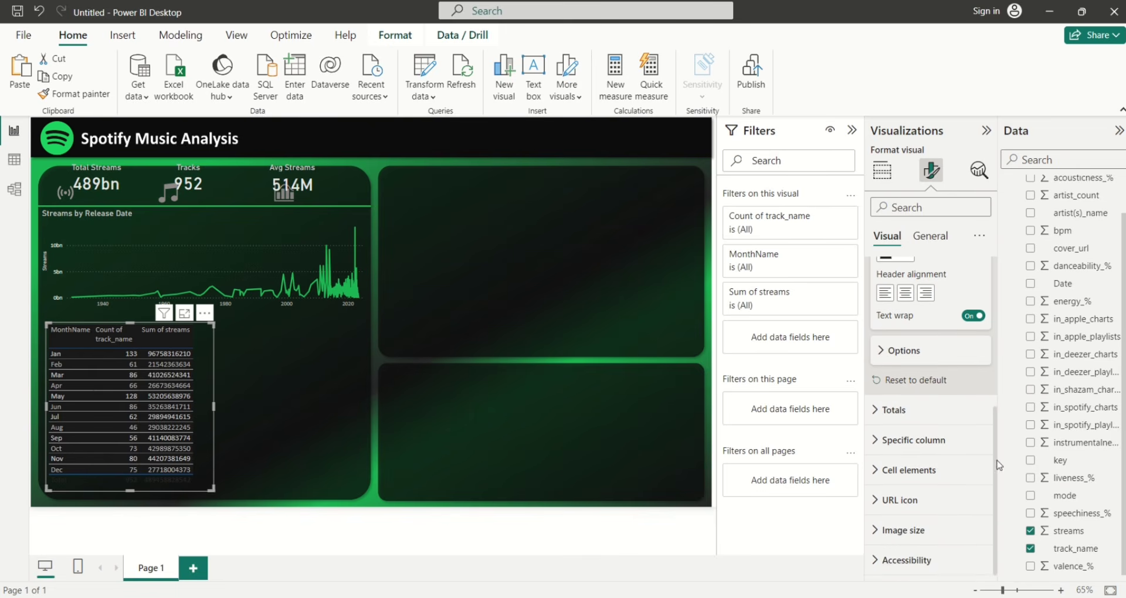
{"action": "left_click", "coordinate": [878, 413]}
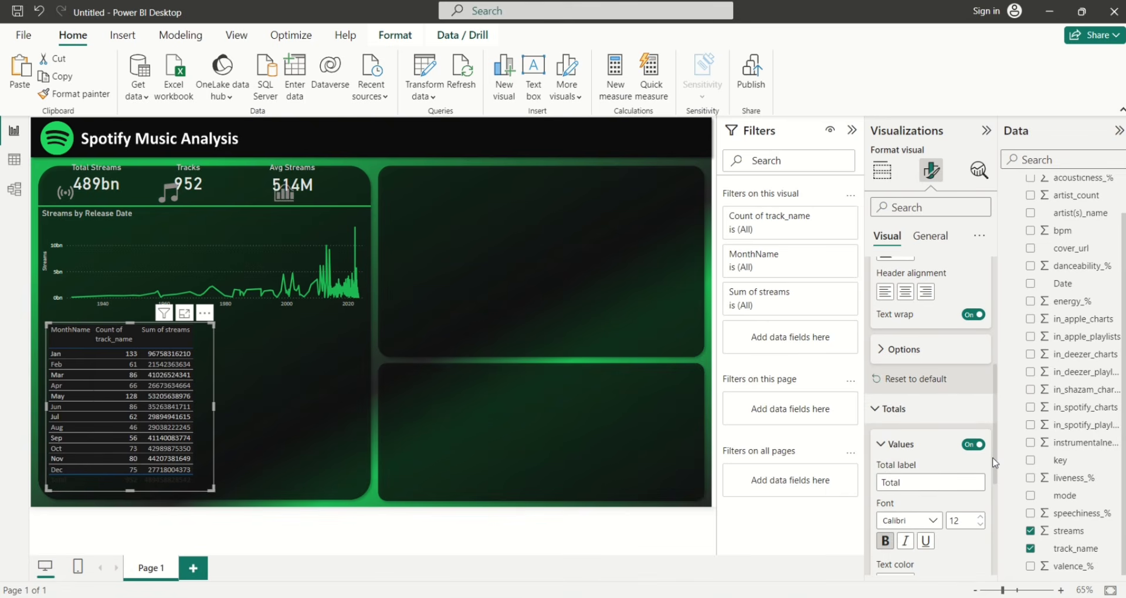
{"action": "left_click_drag", "start_coordinate": [995, 463], "coordinate": [995, 525]}
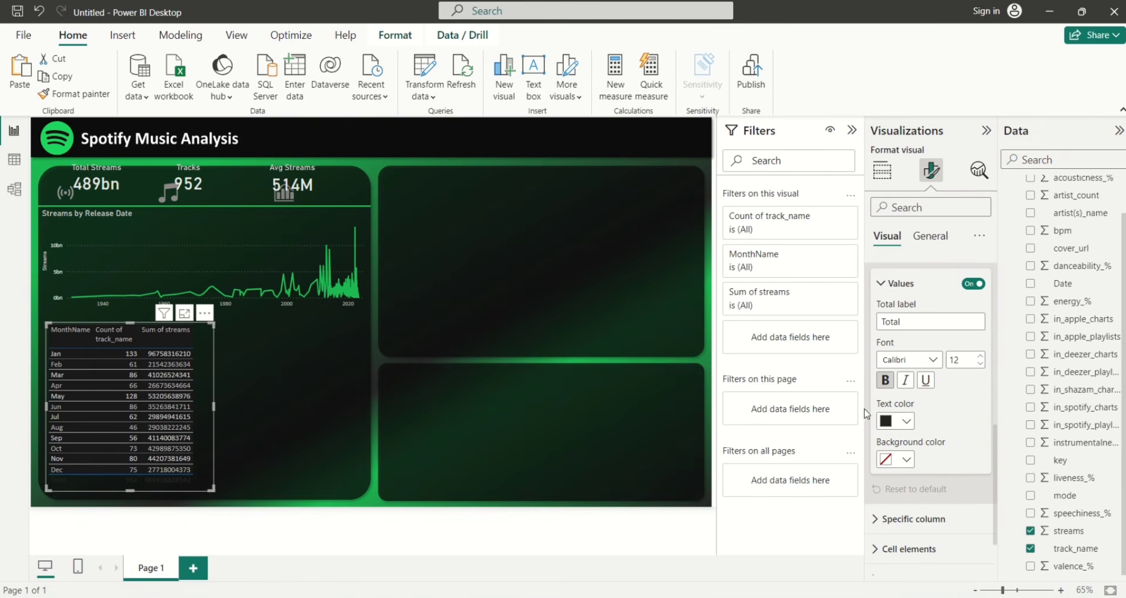
{"action": "left_click", "coordinate": [907, 422]}
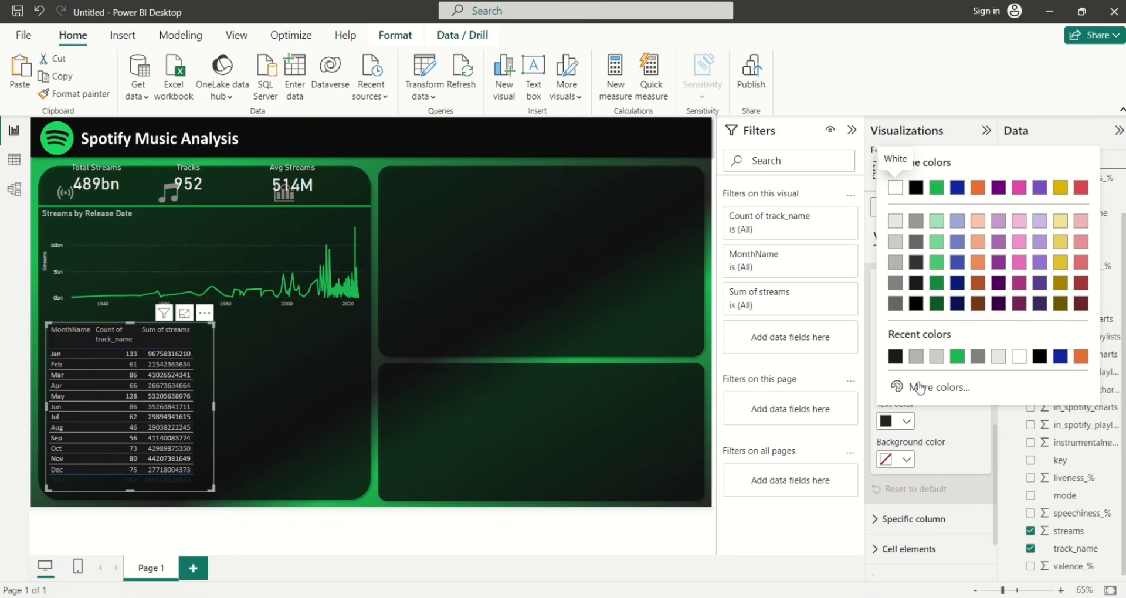
{"action": "left_click", "coordinate": [913, 354]}
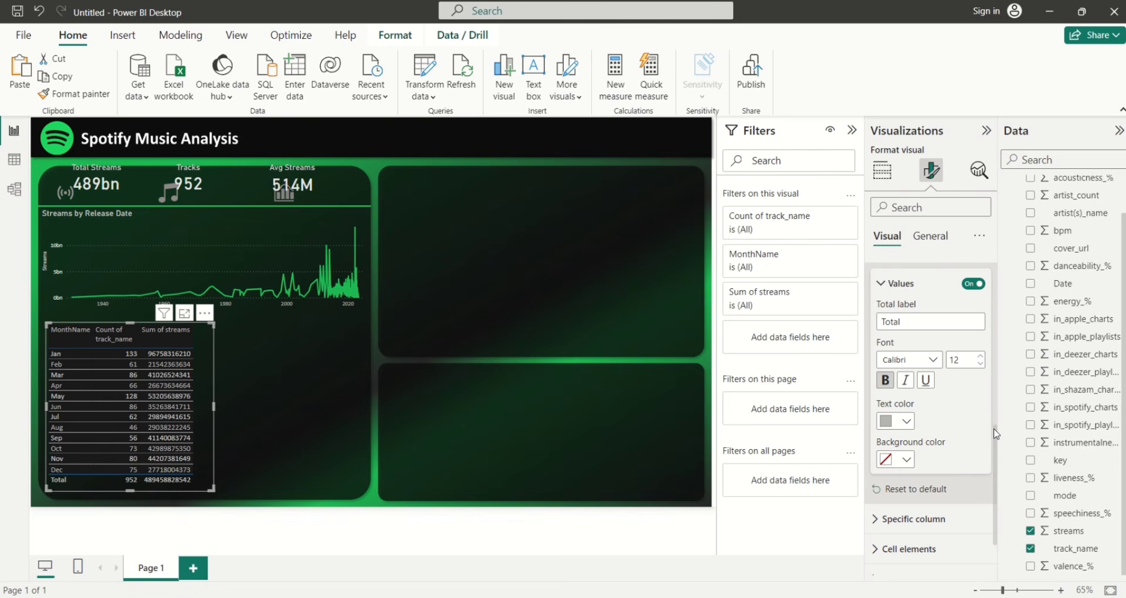
{"action": "left_click_drag", "start_coordinate": [994, 434], "coordinate": [956, 264]}
Change the table's grid border colour to grey #b3b3b3
{"action": "left_click", "coordinate": [883, 301]}
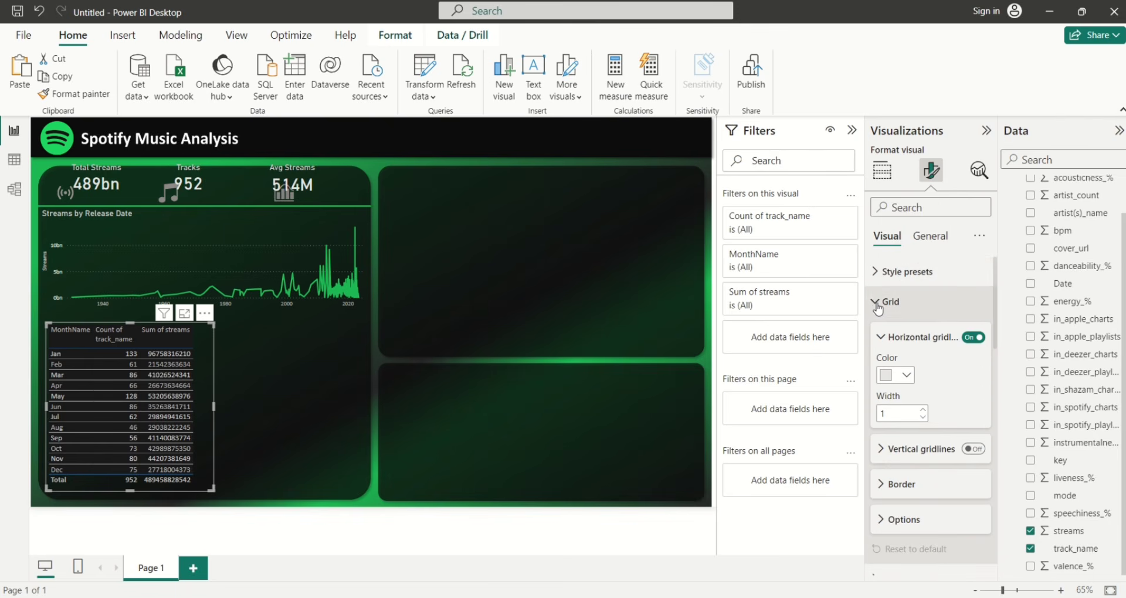
{"action": "left_click", "coordinate": [880, 484]}
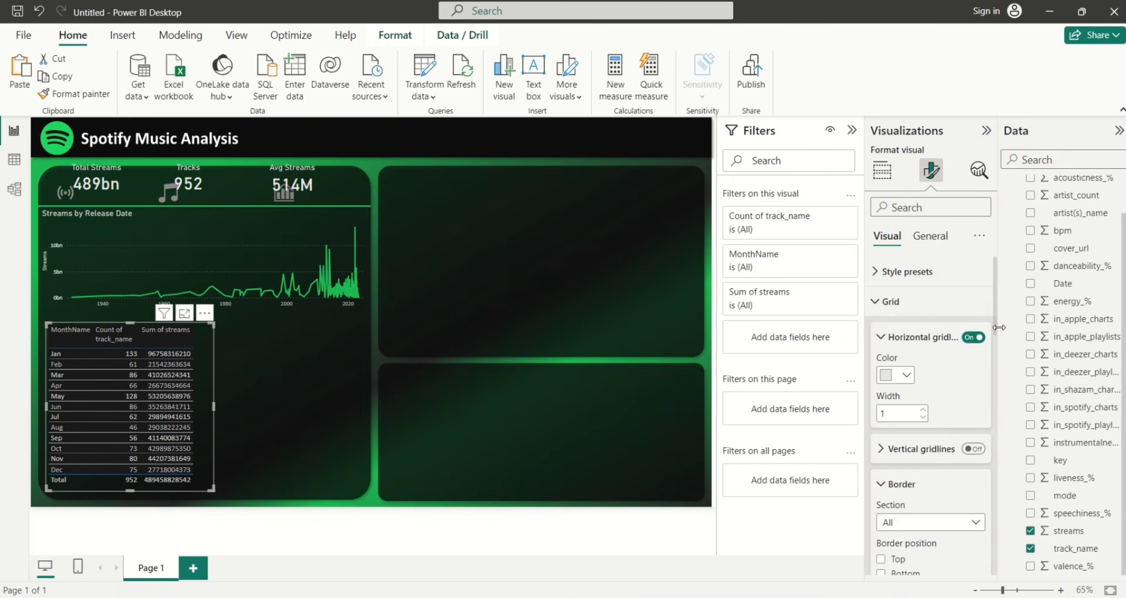
{"action": "scroll", "coordinate": [995, 327], "scroll_direction": "down", "scroll_amount": 1}
{"action": "scroll", "coordinate": [995, 330], "scroll_direction": "down", "scroll_amount": 5}
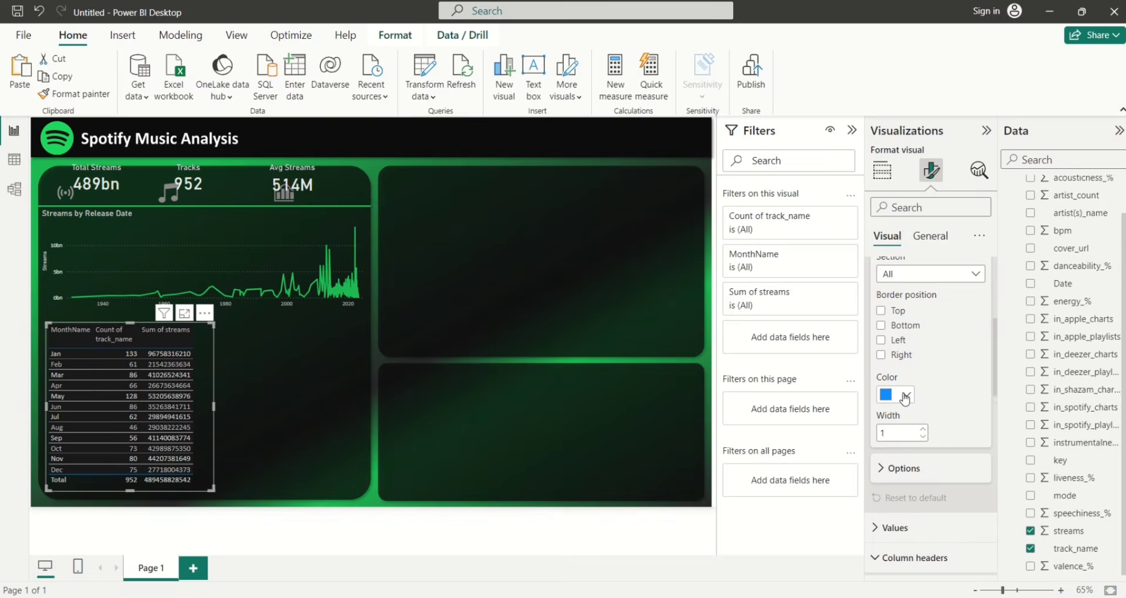
{"action": "left_click", "coordinate": [905, 397]}
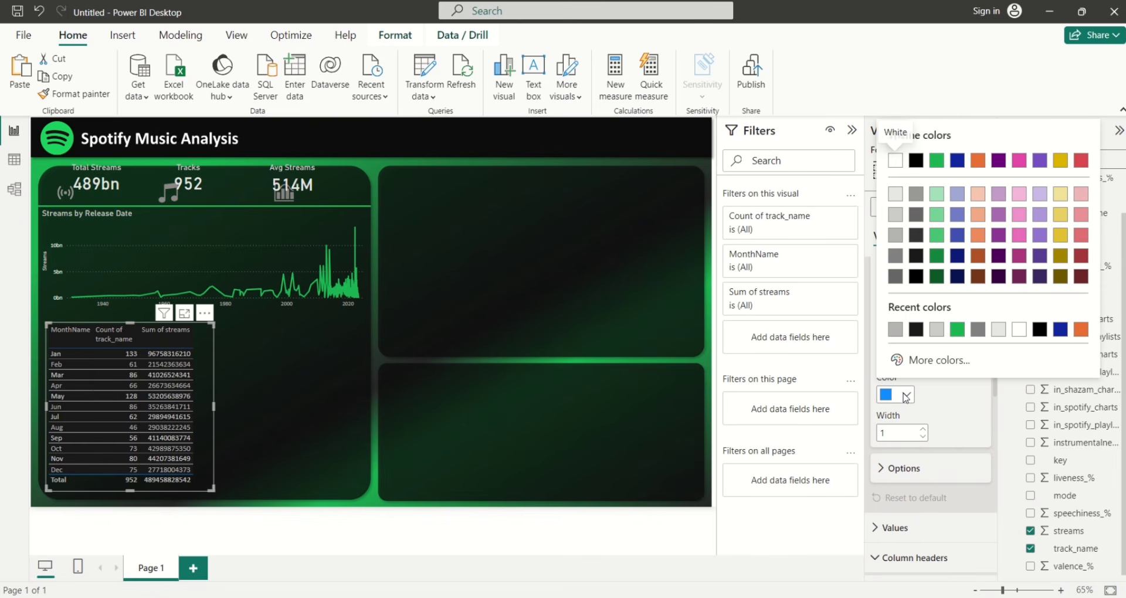
{"action": "left_click", "coordinate": [895, 330]}
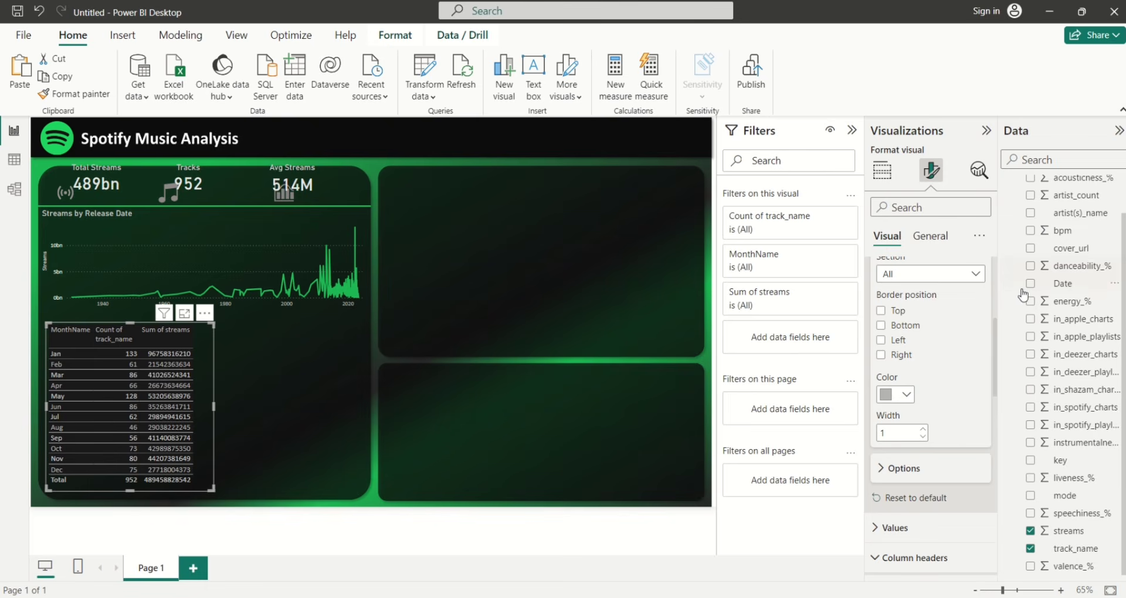
Expand the Vertical gridlines settings under Grid
{"action": "left_click_drag", "start_coordinate": [995, 336], "coordinate": [989, 305]}
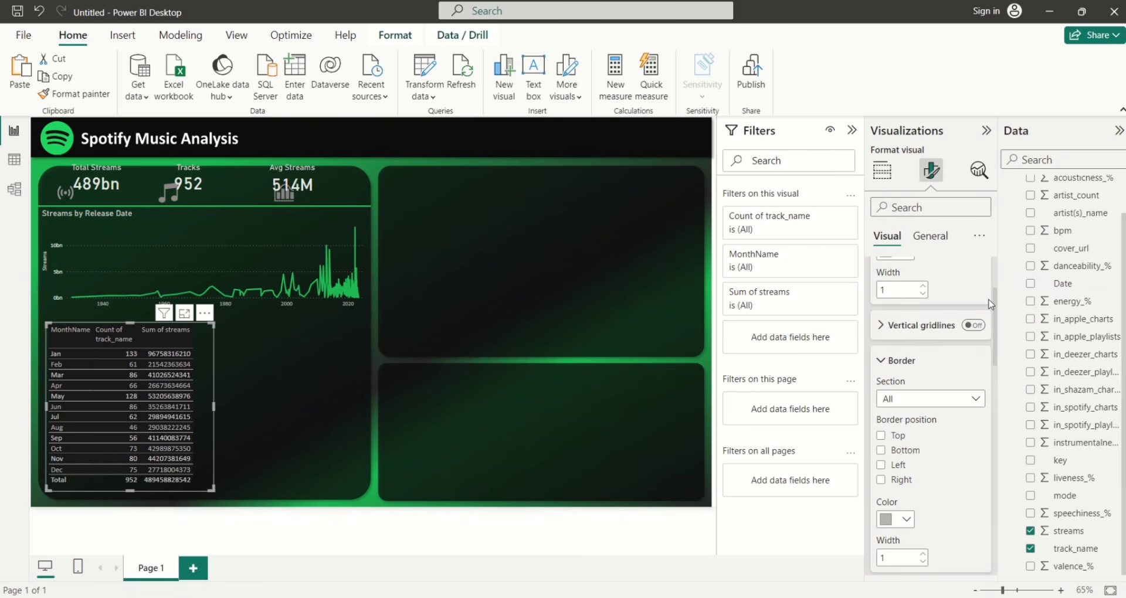
{"action": "left_click", "coordinate": [881, 329]}
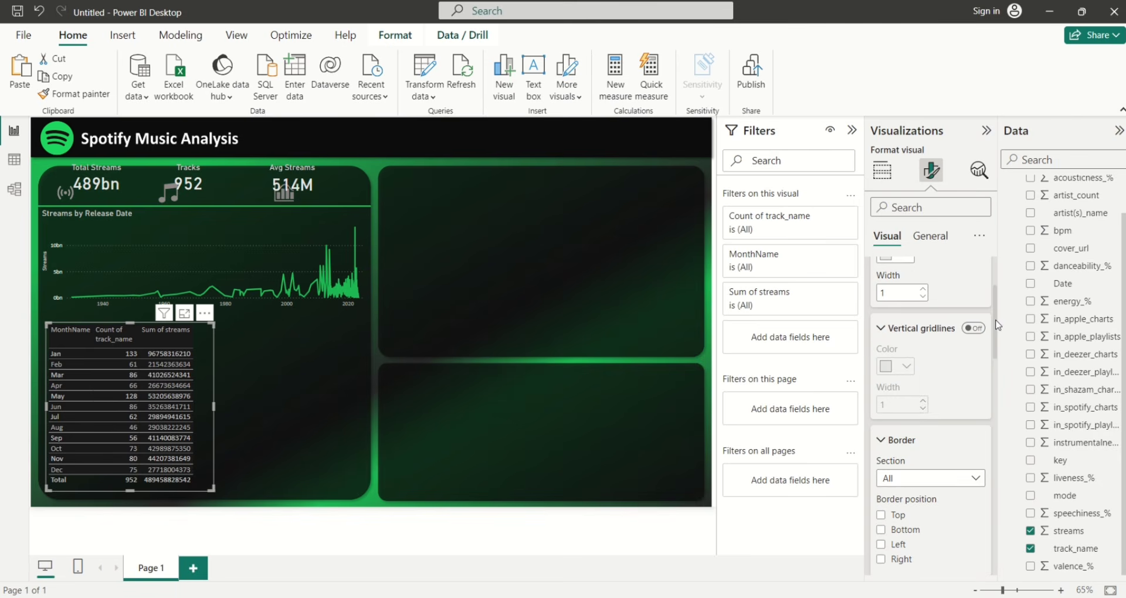
{"action": "left_click_drag", "start_coordinate": [998, 323], "coordinate": [1000, 488]}
Set the Total row values font size to 14, then expand the Specific column section
{"action": "scroll", "coordinate": [962, 410], "scroll_direction": "down", "scroll_amount": 3}
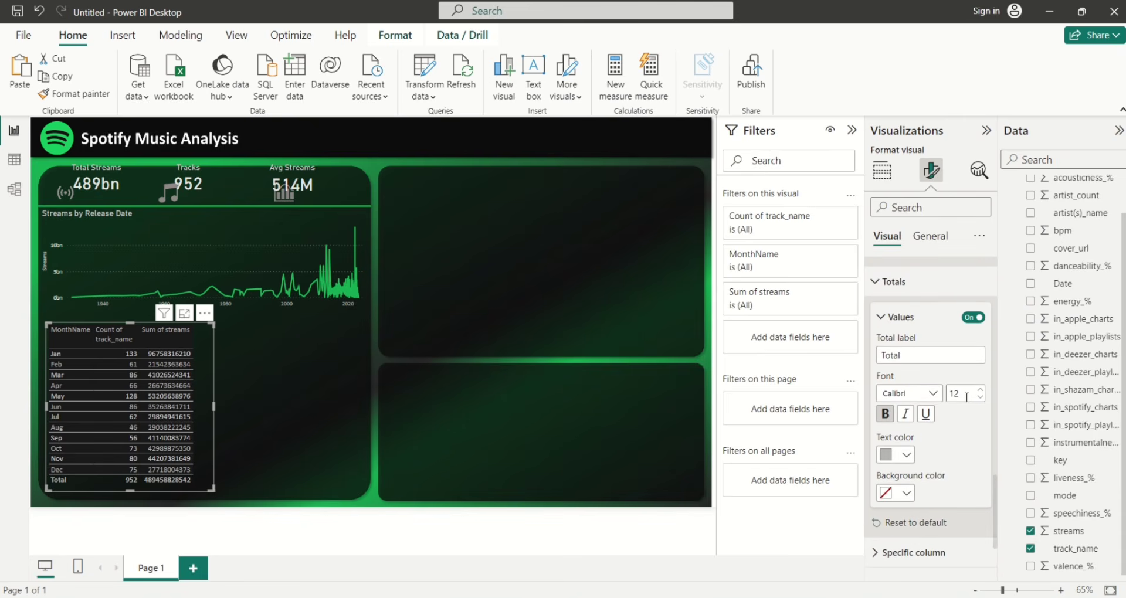
{"action": "double_click", "coordinate": [964, 397]}
{"action": "type", "text": "14"}
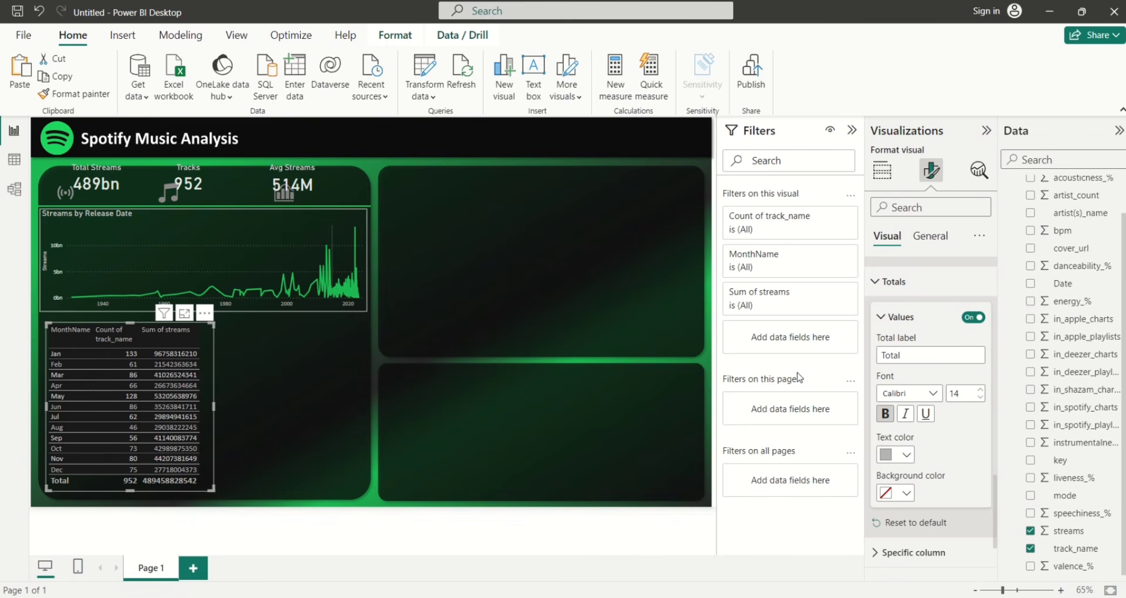
{"action": "left_click", "coordinate": [877, 287]}
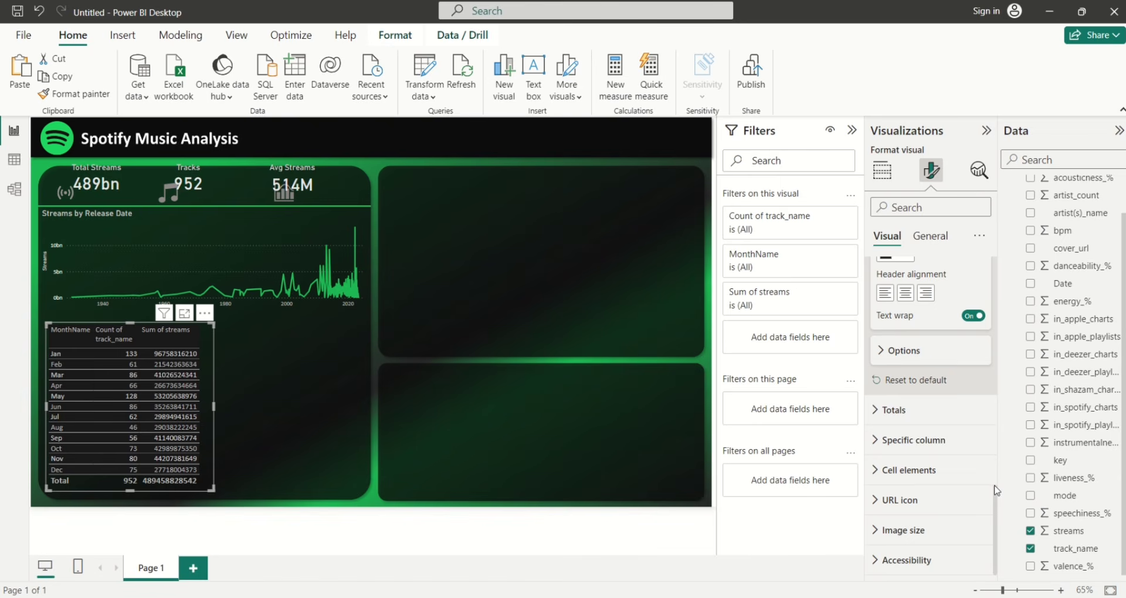
{"action": "left_click", "coordinate": [879, 444]}
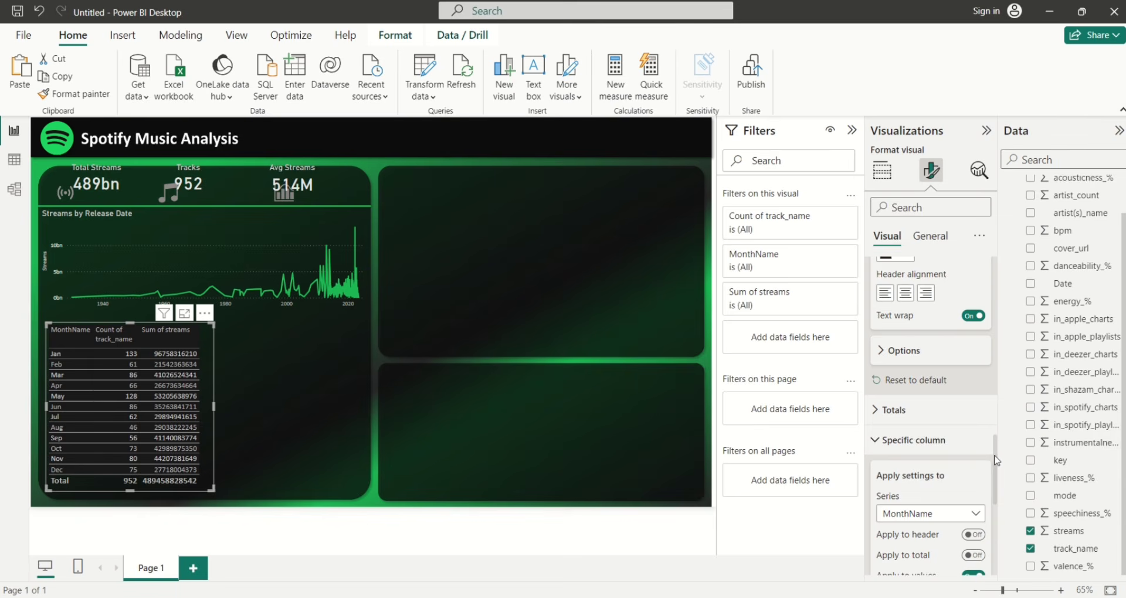
{"action": "left_click_drag", "start_coordinate": [995, 460], "coordinate": [999, 509]}
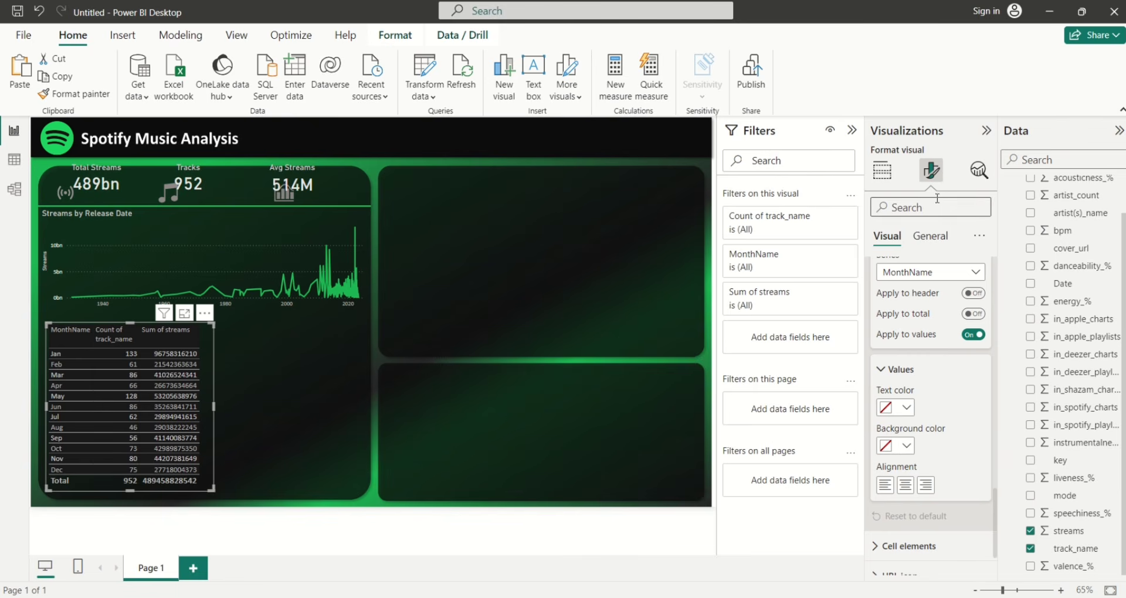
Switch the streams field from Sum to Average and rename it 'Avg streams'
{"action": "left_click", "coordinate": [883, 171]}
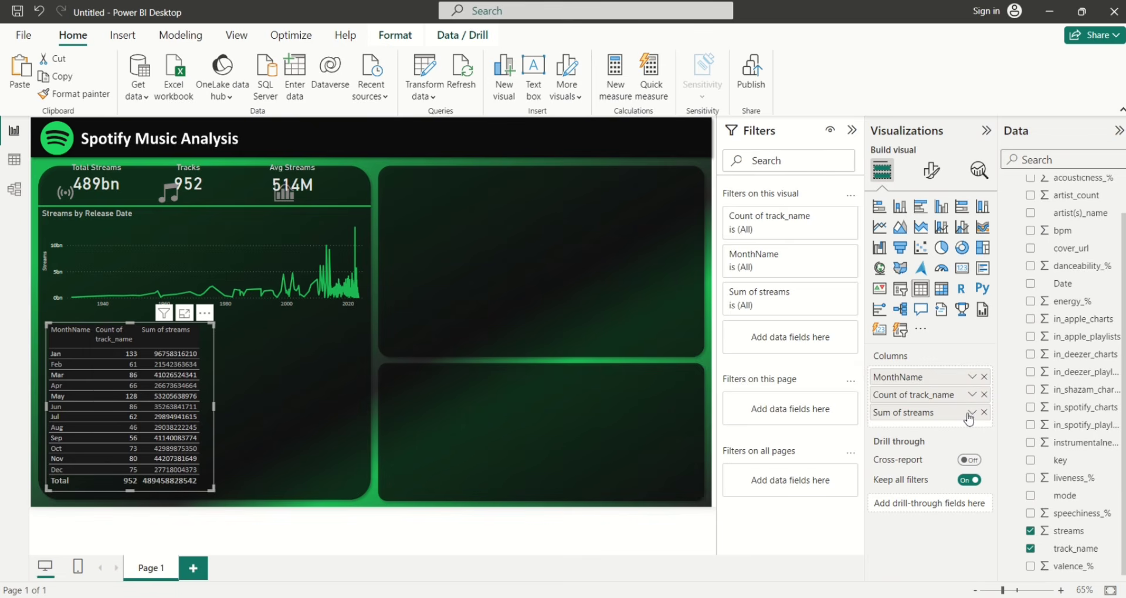
{"action": "left_click", "coordinate": [972, 413]}
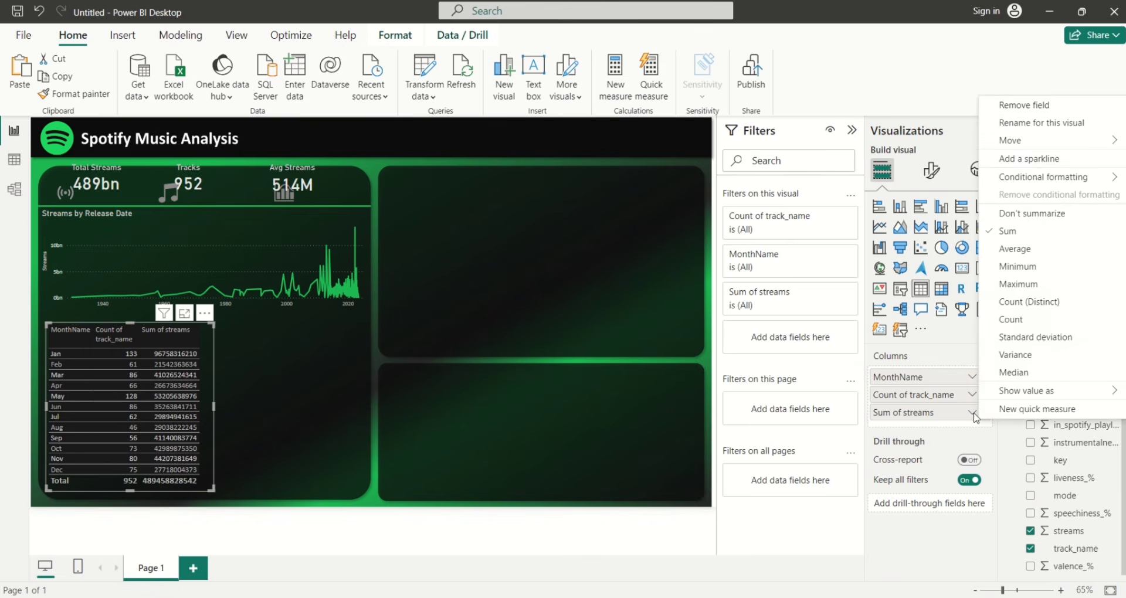
{"action": "left_click", "coordinate": [996, 250]}
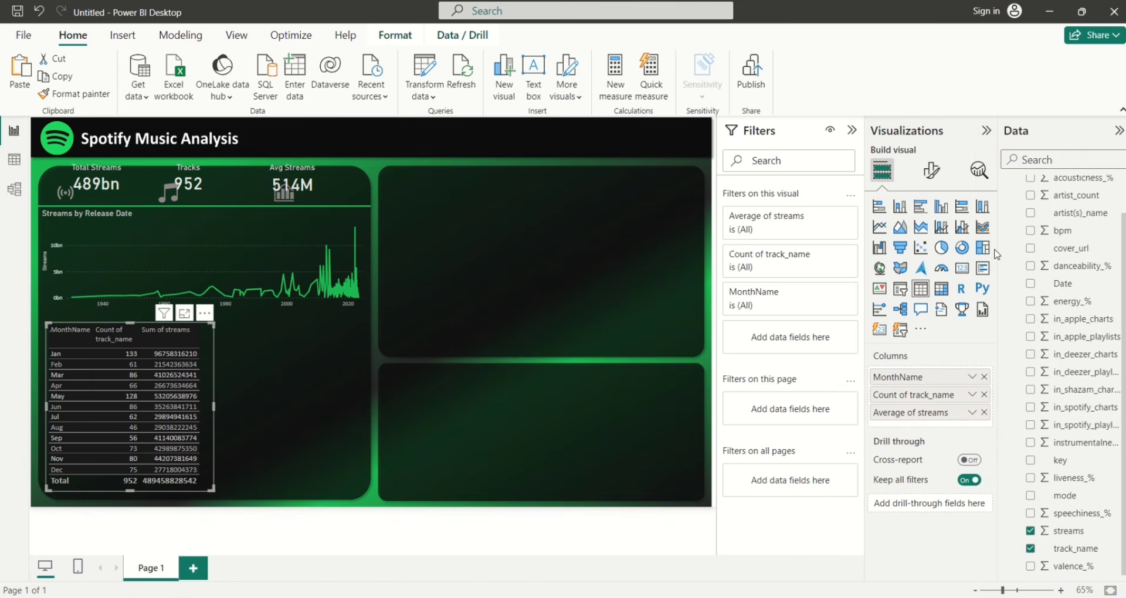
{"action": "double_click", "coordinate": [918, 413]}
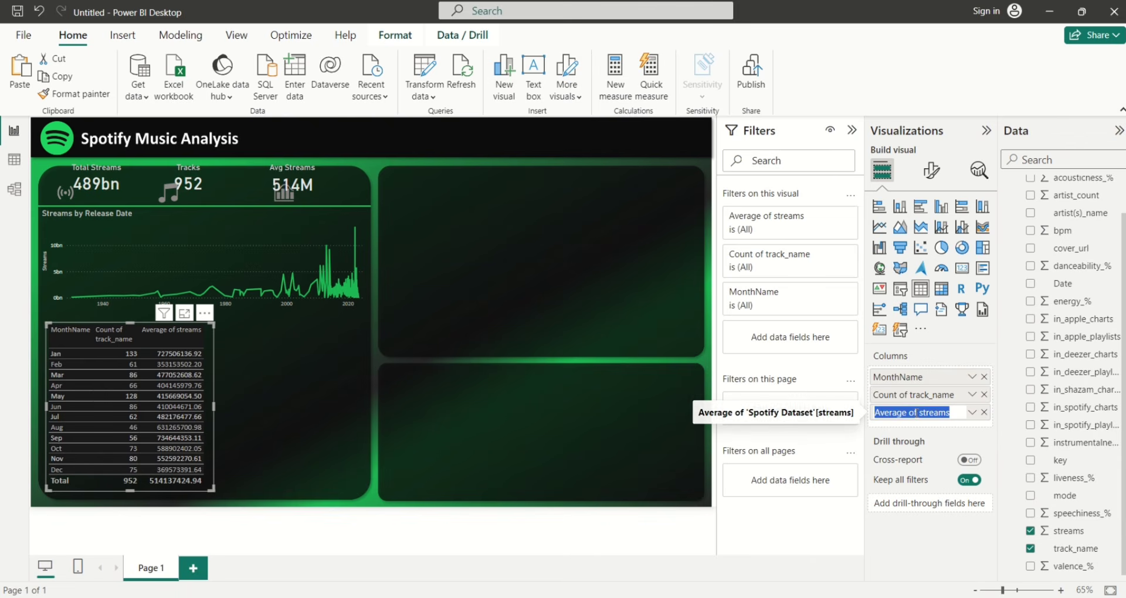
{"action": "left_click", "coordinate": [917, 413]}
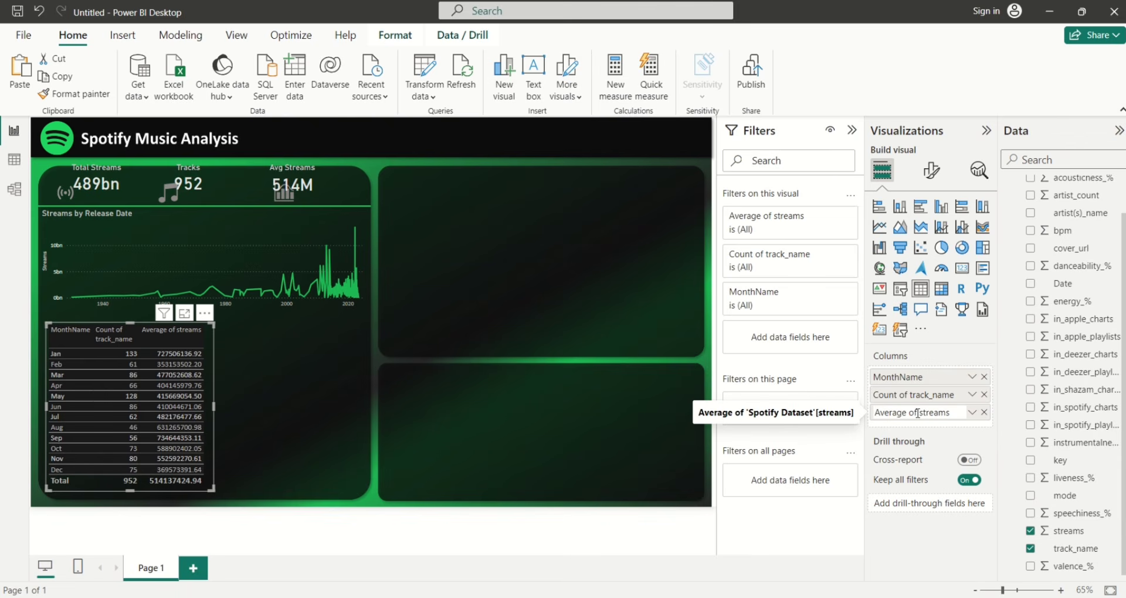
{"action": "key", "text": "BackSpace"}
{"action": "key", "text": "BackSpace"}
{"action": "key", "text": "BackSpace"}
{"action": "key", "text": "BackSpace"}
{"action": "key", "text": "BackSpace"}
{"action": "key", "text": "BackSpace"}
{"action": "key", "text": "BackSpace"}
{"action": "type", "text": "g"}
{"action": "key", "text": "Return"}
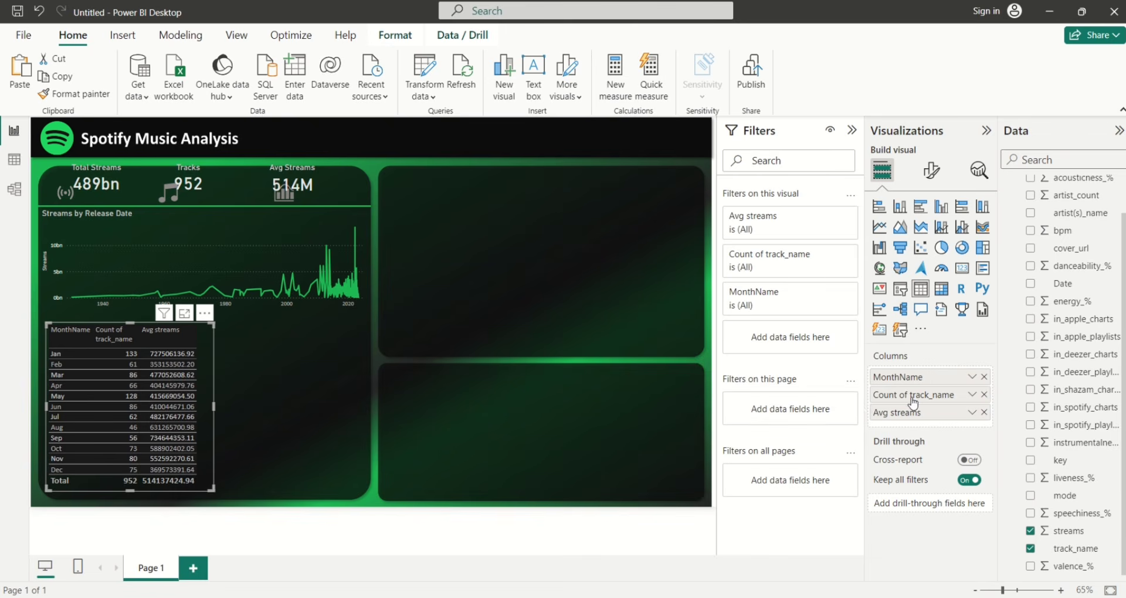
Rename the Count of track_name column to 'No of Tracks'
{"action": "double_click", "coordinate": [911, 398]}
{"action": "double_click", "coordinate": [912, 395]}
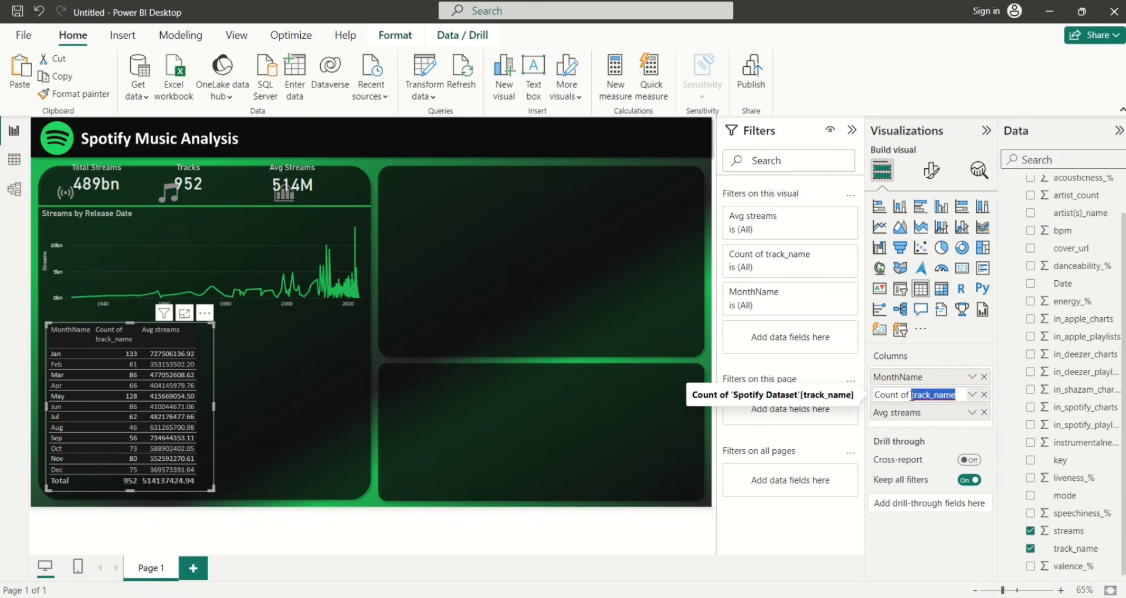
{"action": "left_click", "coordinate": [912, 396]}
{"action": "key", "text": "BackSpace"}
{"action": "key", "text": "BackSpace"}
{"action": "key", "text": "BackSpace"}
{"action": "key", "text": "BackSpace"}
{"action": "key", "text": "BackSpace"}
{"action": "key", "text": "BackSpace"}
{"action": "key", "text": "BackSpace"}
{"action": "key", "text": "BackSpace"}
{"action": "key", "text": "BackSpace"}
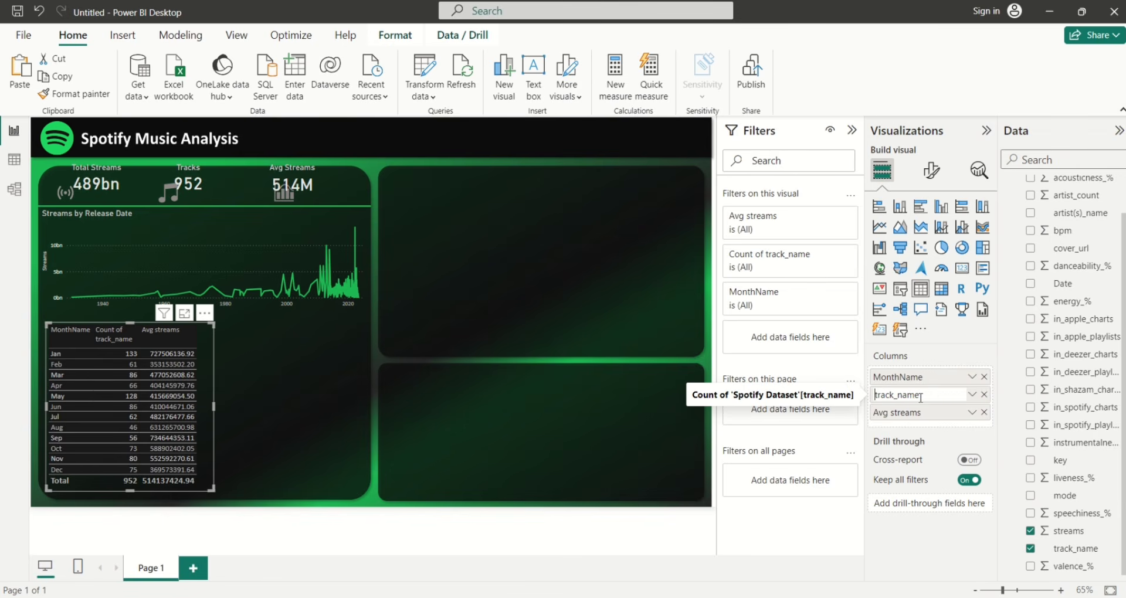
{"action": "left_click", "coordinate": [920, 396]}
{"action": "key", "text": "BackSpace"}
{"action": "key", "text": "BackSpace"}
{"action": "key", "text": "BackSpace"}
{"action": "key", "text": "BackSpace"}
{"action": "key", "text": "BackSpace"}
{"action": "type", "text": "No o"}
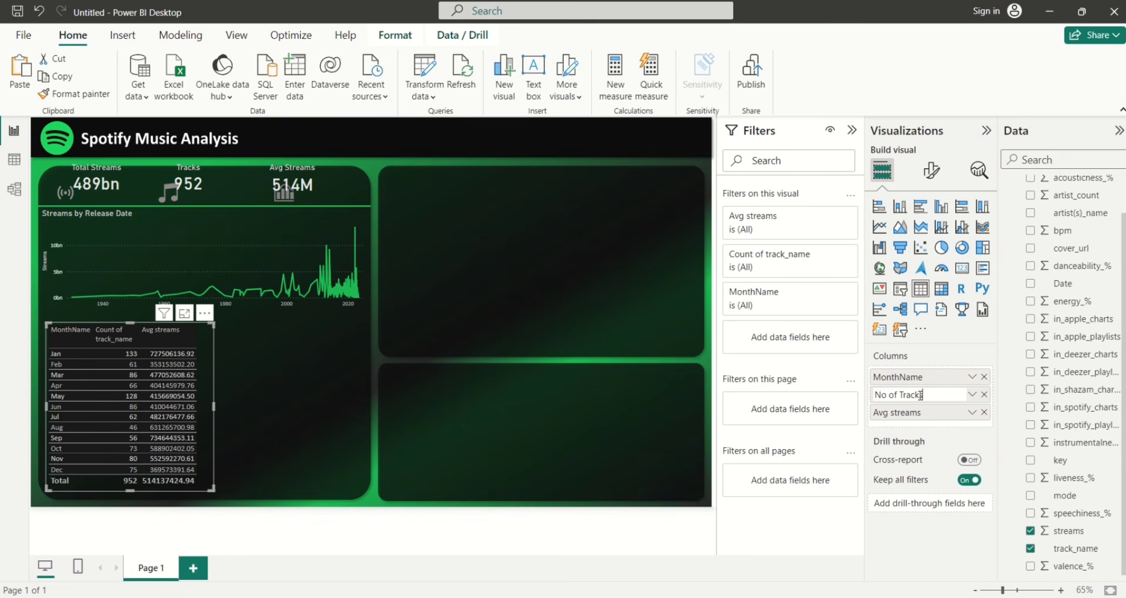
{"action": "type", "text": "f Tracks"}
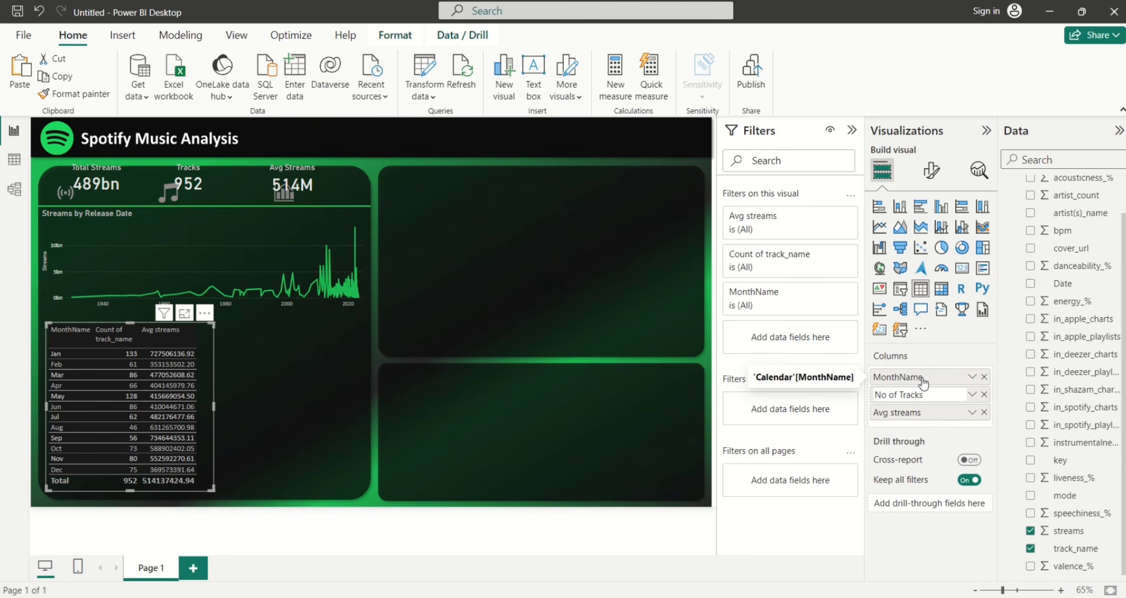
{"action": "left_click", "coordinate": [926, 378]}
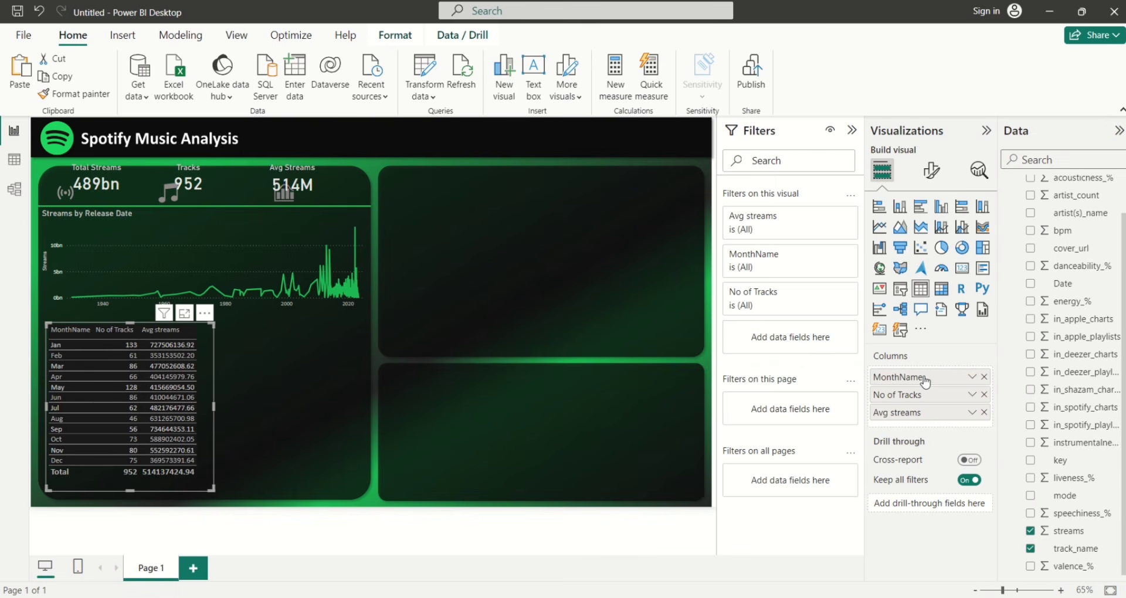
Rename the MonthName column to 'Months'
{"action": "double_click", "coordinate": [925, 378]}
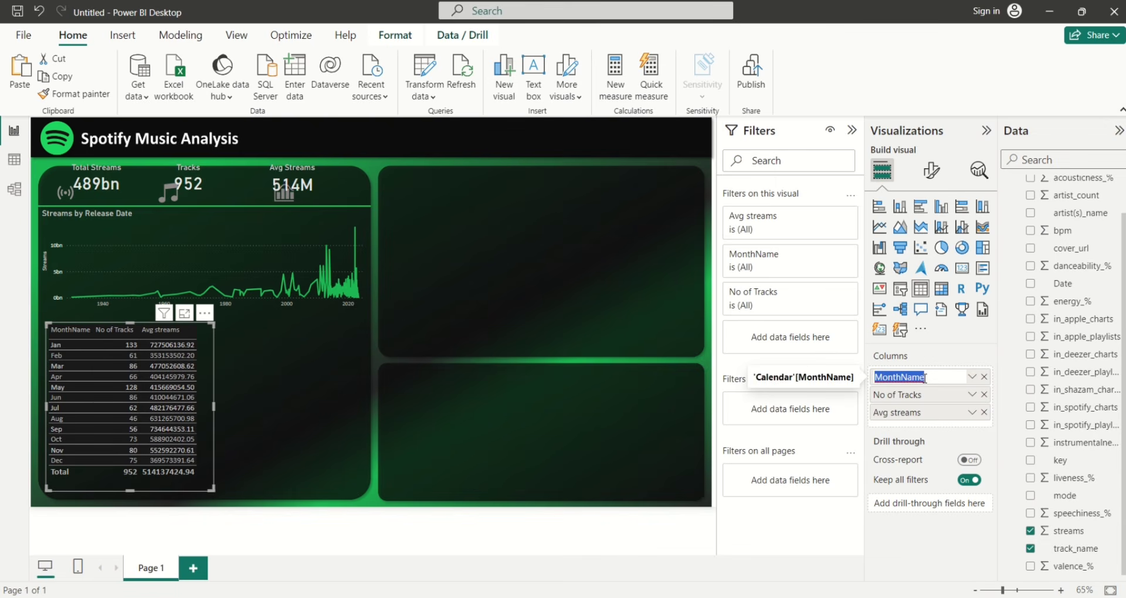
{"action": "key", "text": "BackSpace"}
{"action": "type", "text": "Month"}
{"action": "key", "text": "BackSpace"}
{"action": "key", "text": "BackSpace"}
{"action": "type", "text": "ths"}
{"action": "key", "text": "Return"}
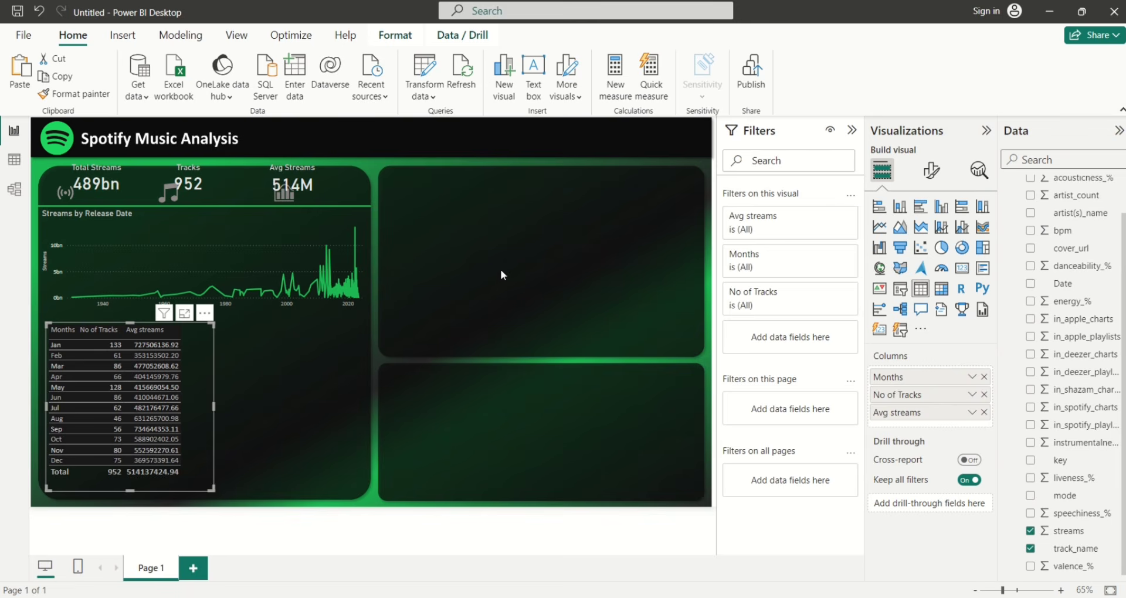
Under Specific column, set Avg streams values' display units to Millions
{"action": "left_click", "coordinate": [929, 171]}
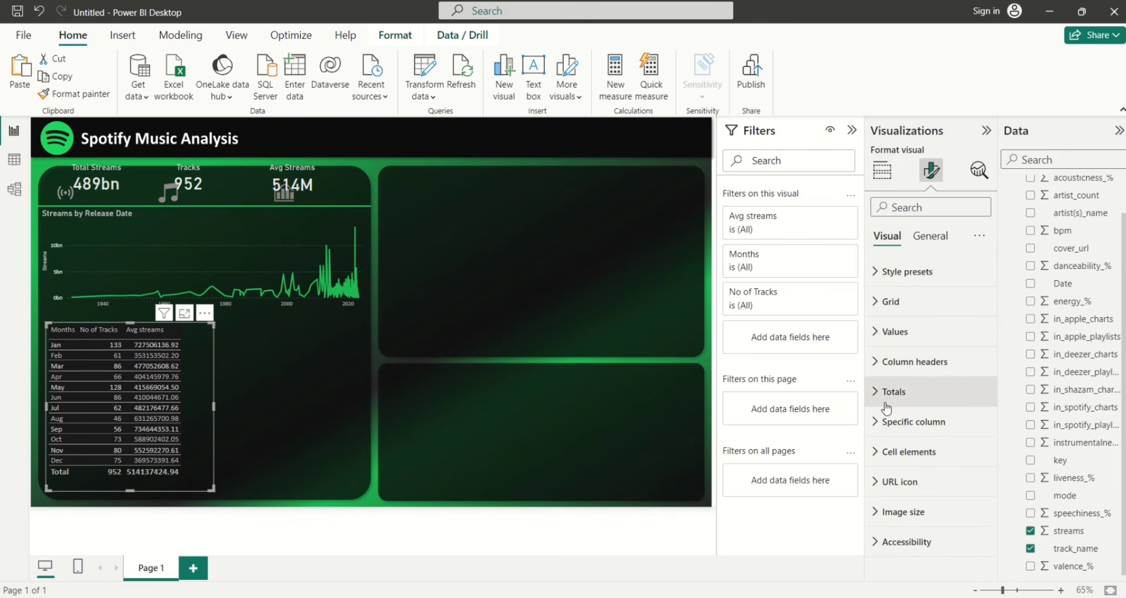
{"action": "left_click", "coordinate": [877, 430]}
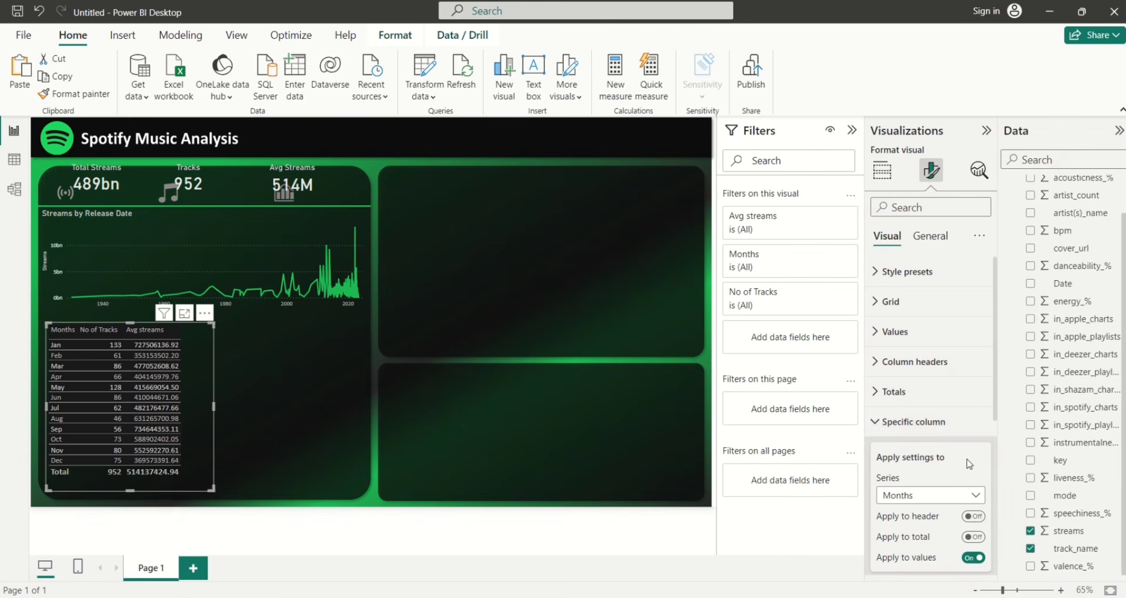
{"action": "left_click_drag", "start_coordinate": [995, 404], "coordinate": [998, 439]}
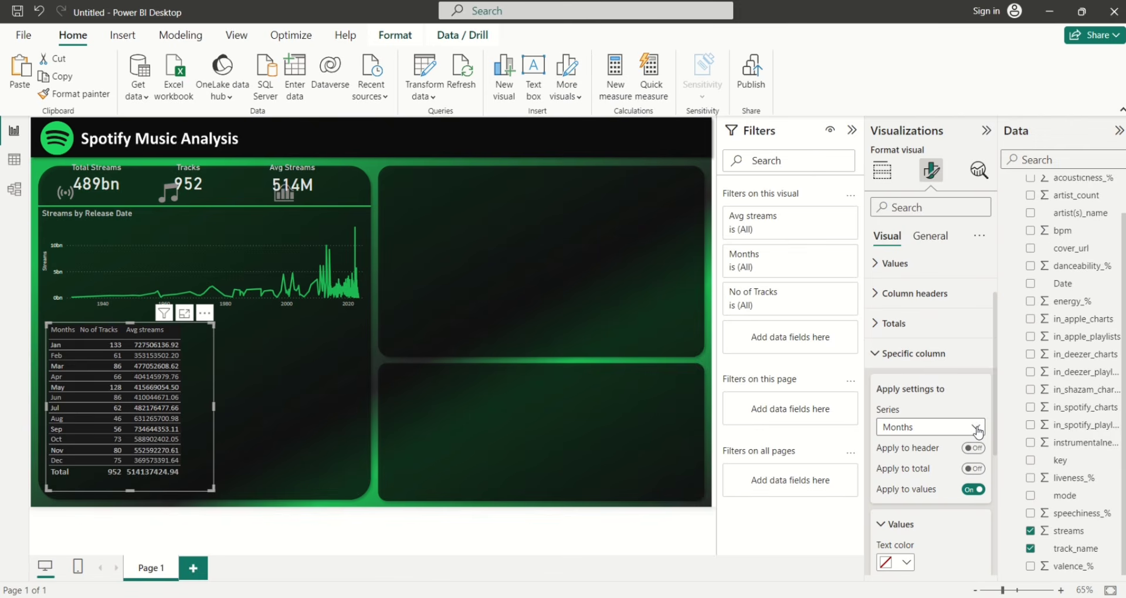
{"action": "left_click", "coordinate": [977, 428]}
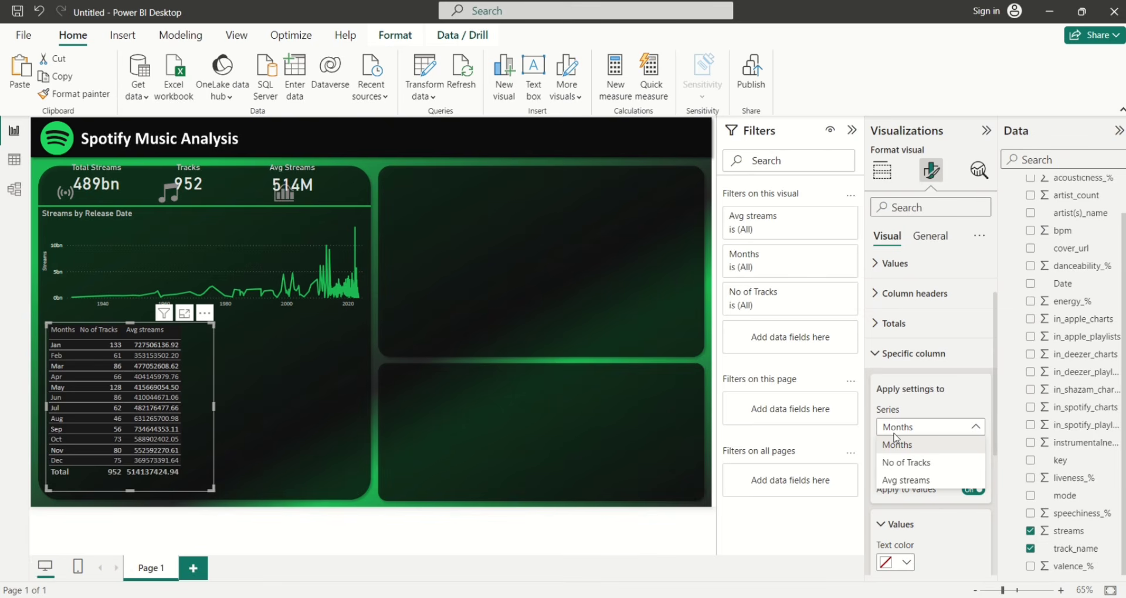
{"action": "left_click", "coordinate": [897, 480]}
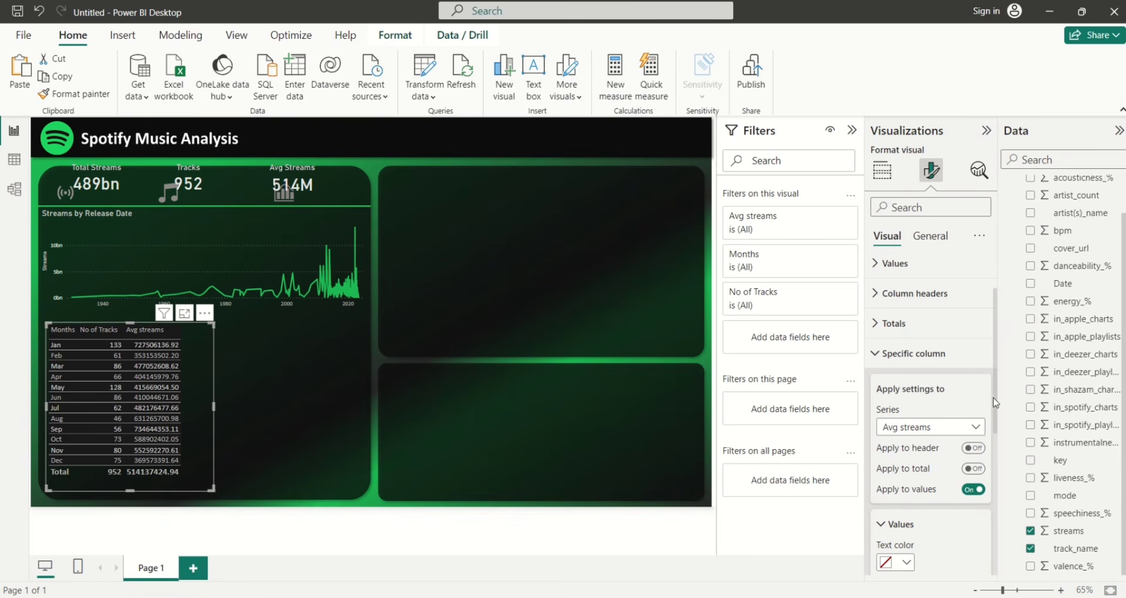
{"action": "left_click_drag", "start_coordinate": [995, 403], "coordinate": [1007, 521]}
{"action": "left_click", "coordinate": [972, 430]}
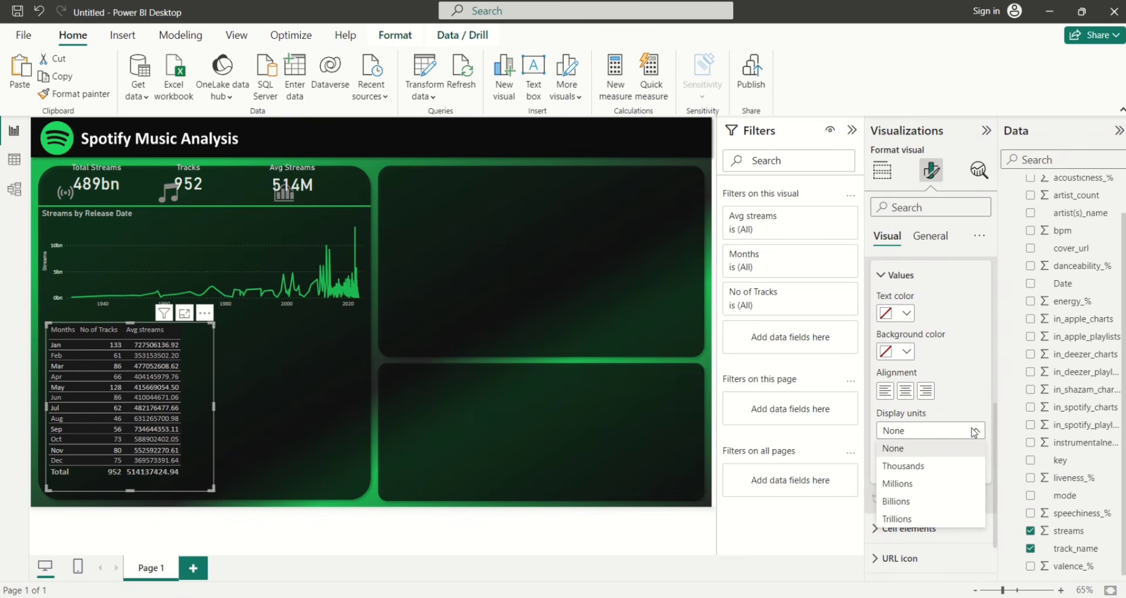
{"action": "left_click", "coordinate": [902, 483]}
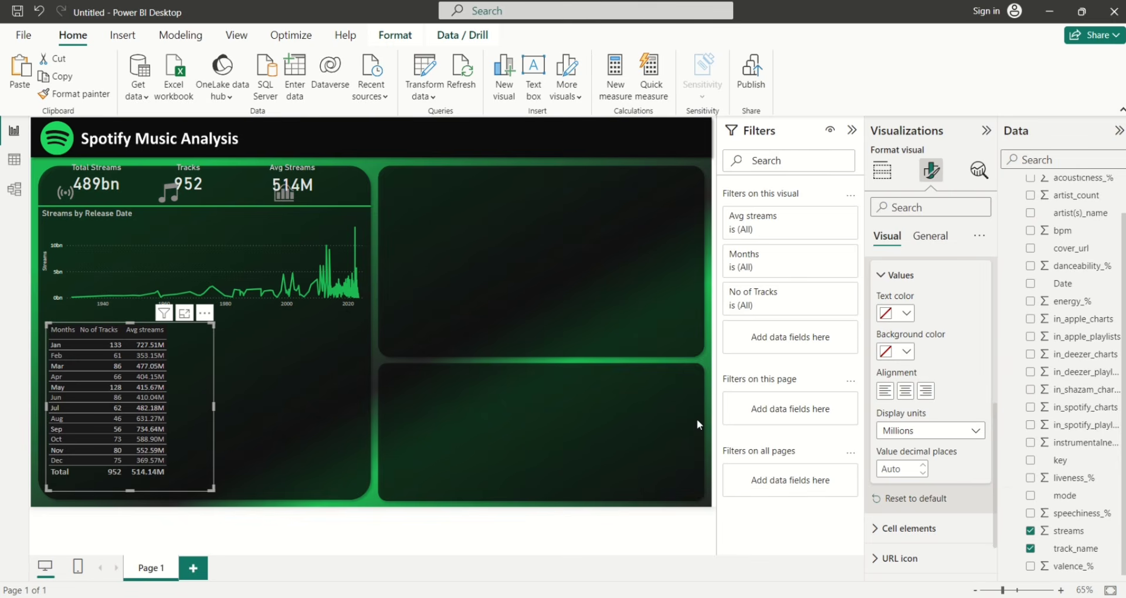
{"action": "mouse_move", "coordinate": [995, 454]}
{"action": "left_mouse_down"}
{"action": "mouse_move", "coordinate": [997, 479]}
{"action": "mouse_move", "coordinate": [993, 437]}
{"action": "left_mouse_up"}
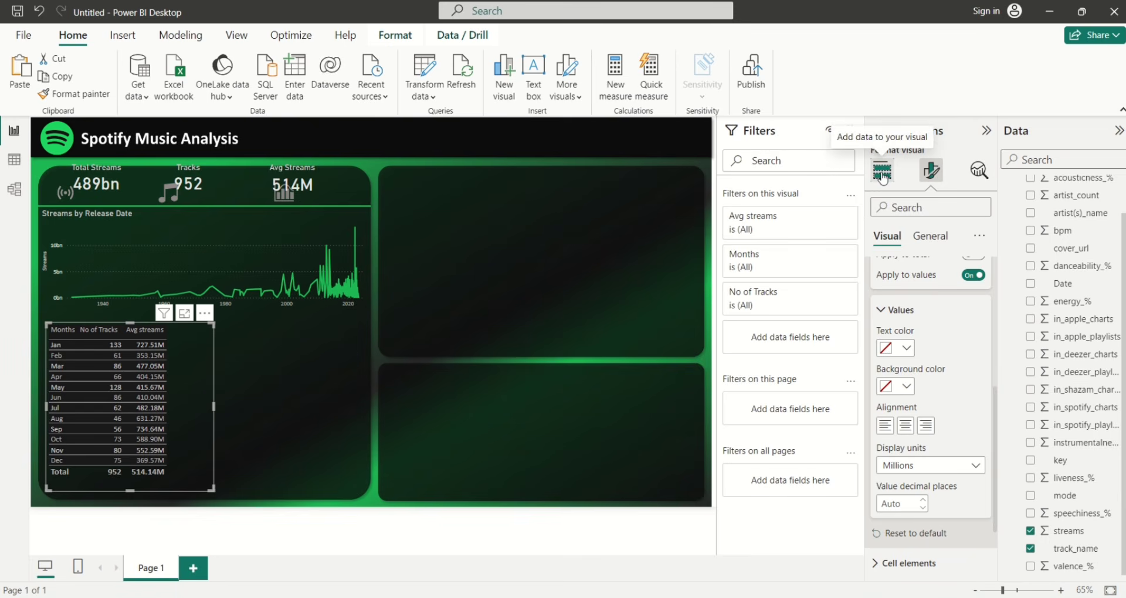
Title the table 'Tracks and Streams By Month' in White 30% darker text and narrow the table
{"action": "left_click", "coordinate": [928, 240]}
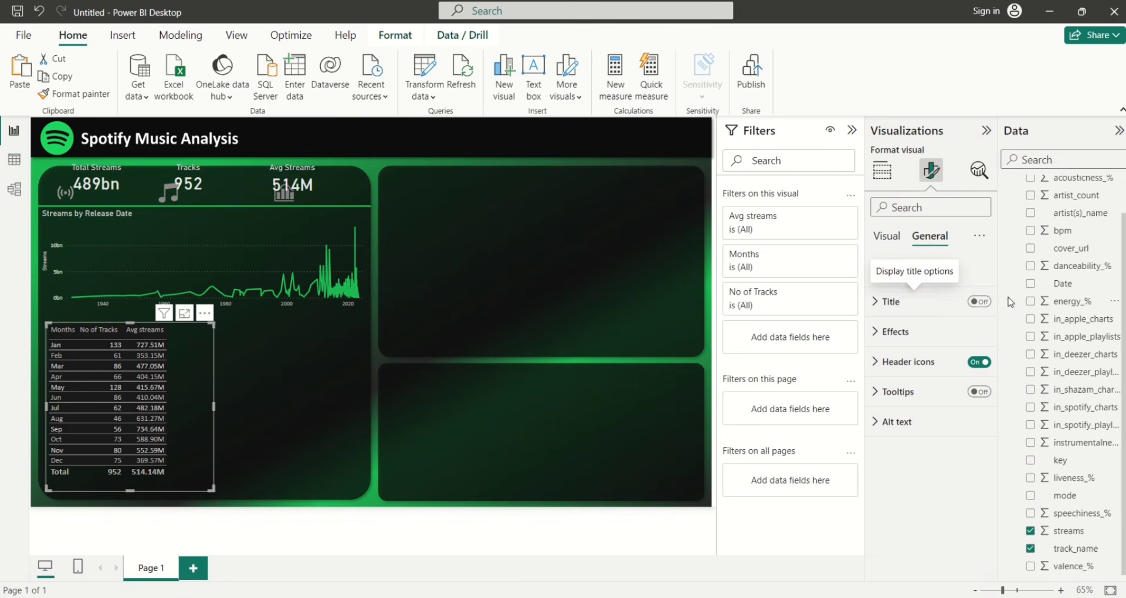
{"action": "left_click", "coordinate": [874, 301]}
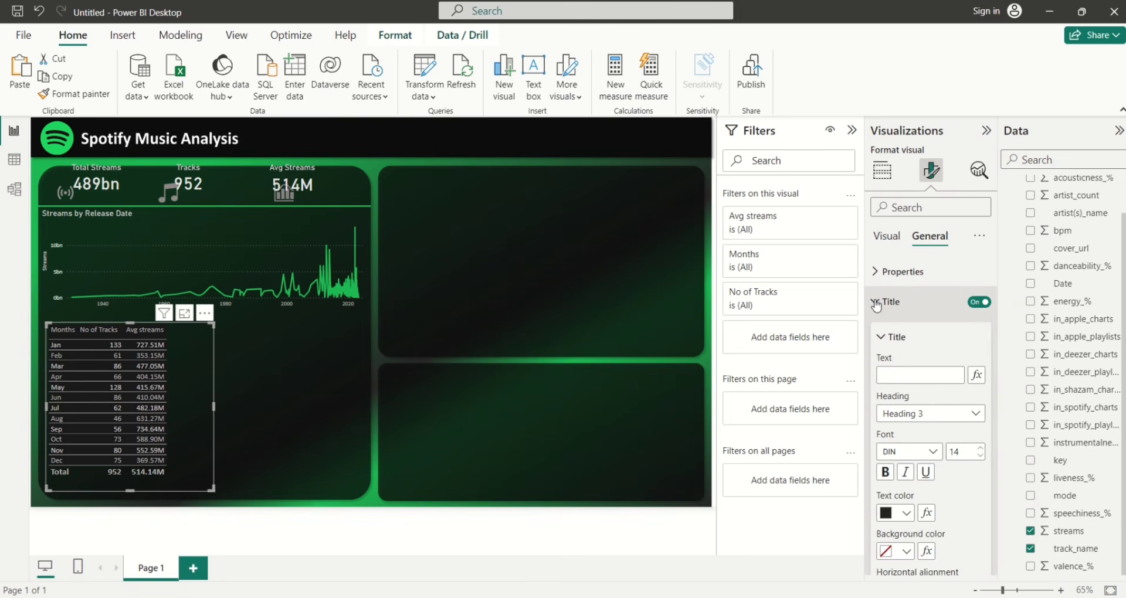
{"action": "left_click", "coordinate": [897, 373]}
{"action": "type", "text": "T"}
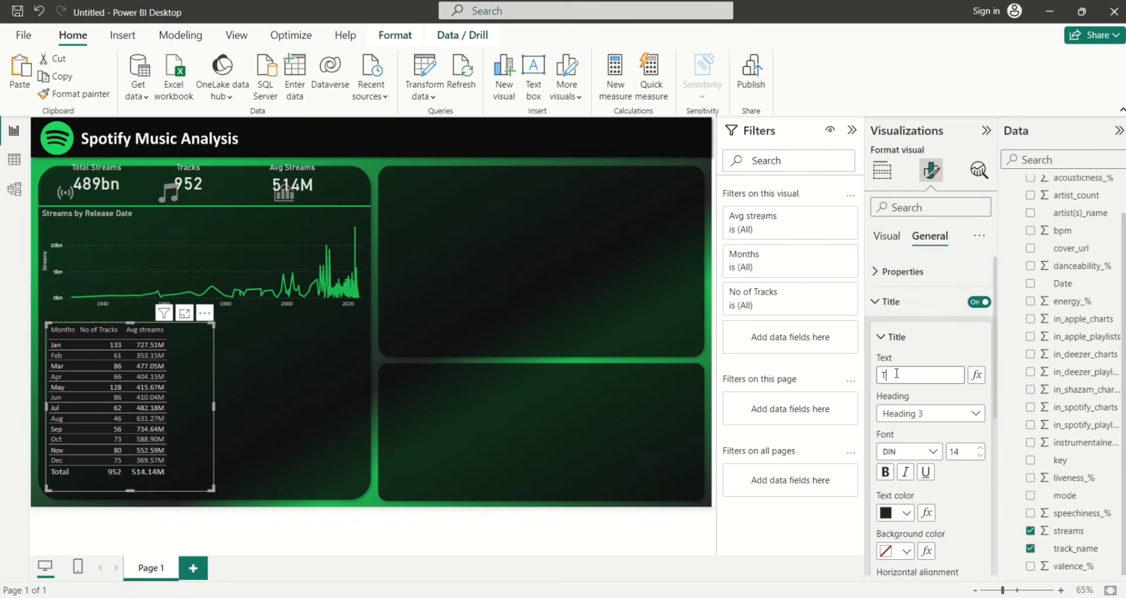
{"action": "type", "text": "rack"}
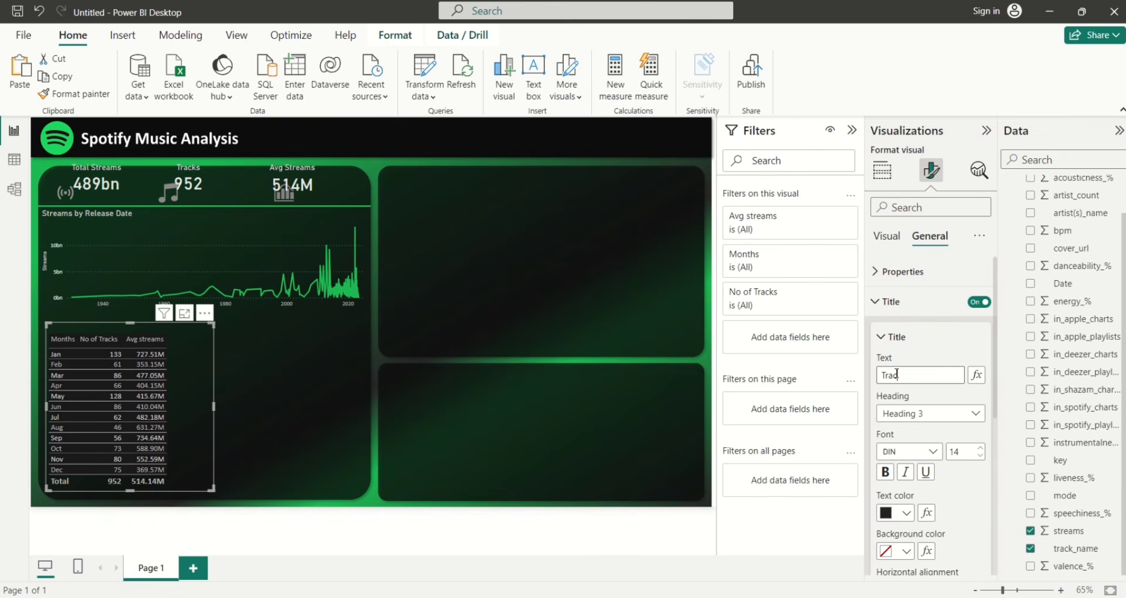
{"action": "type", "text": "s and "}
{"action": "type", "text": "Streams"}
{"action": "type", "text": " By Mo"}
{"action": "type", "text": "nth"}
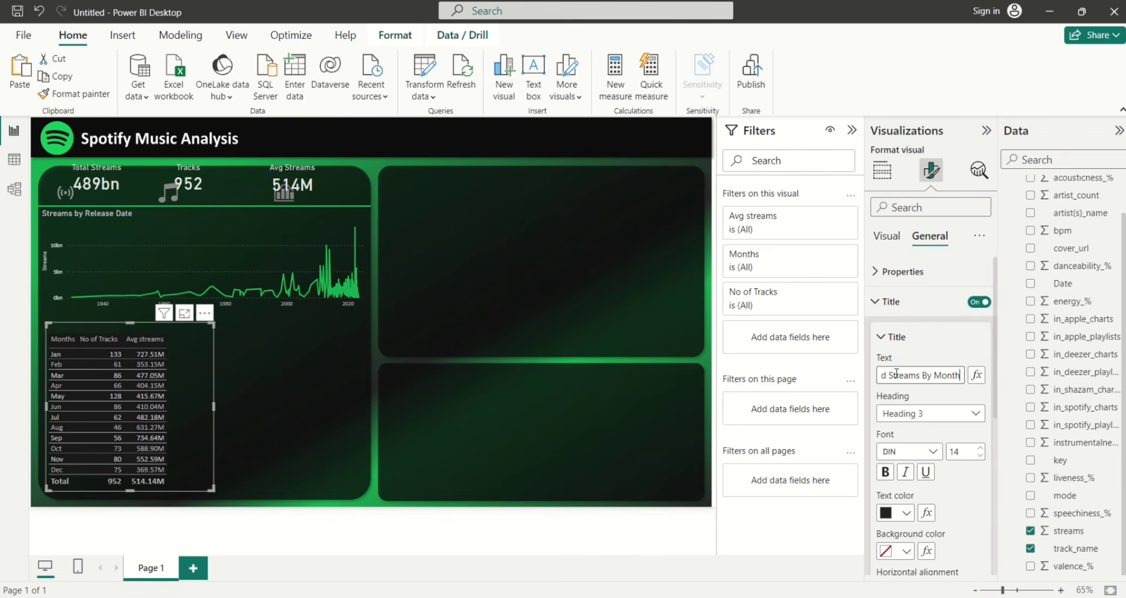
{"action": "left_click", "coordinate": [906, 514]}
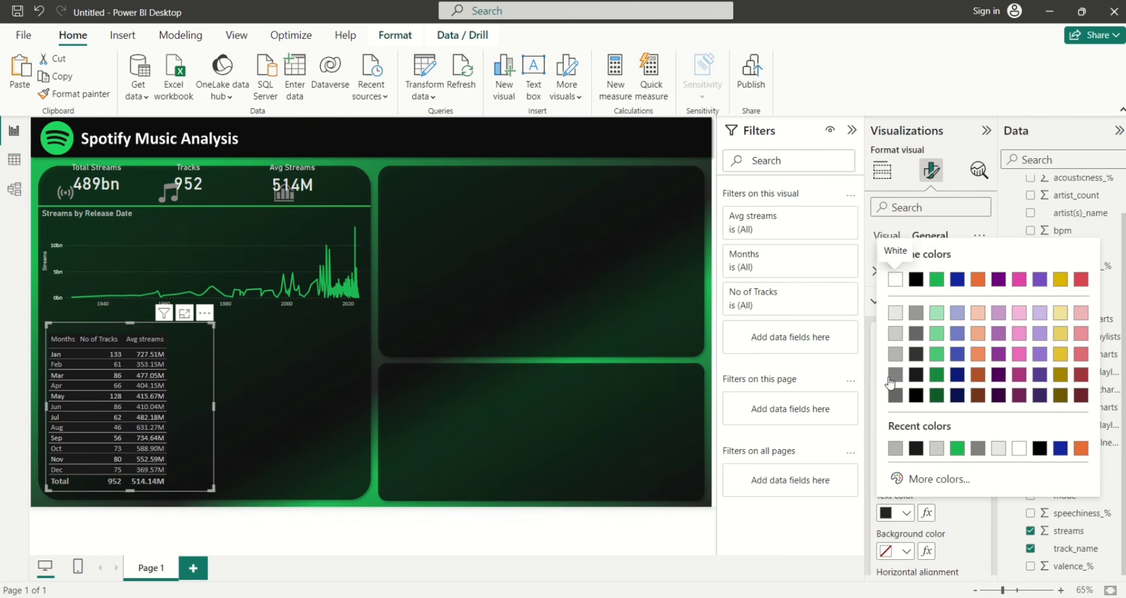
{"action": "left_click", "coordinate": [895, 356]}
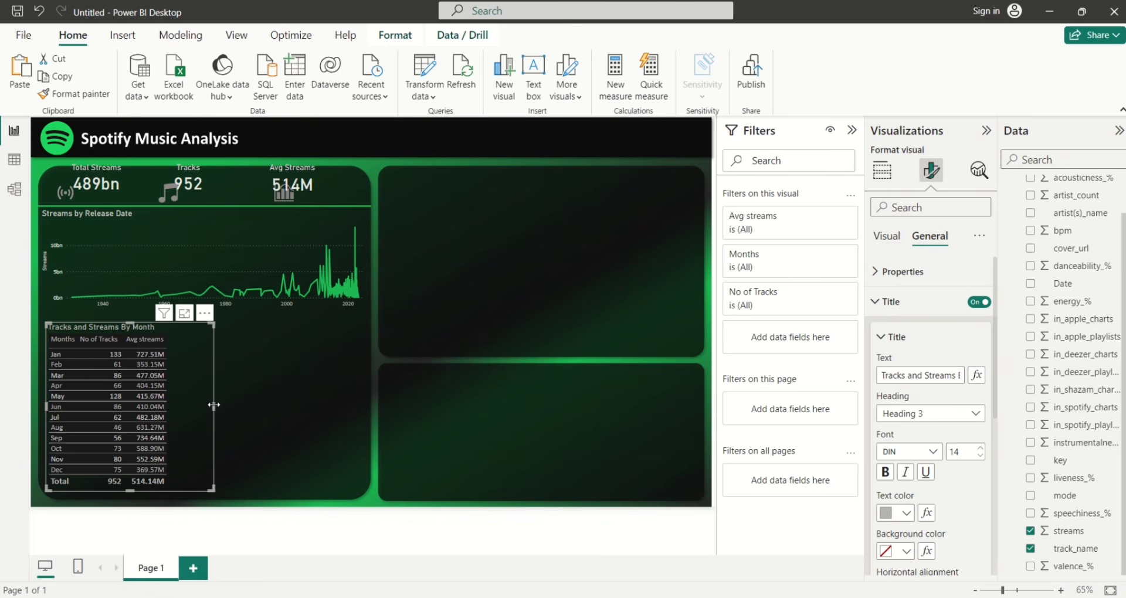
{"action": "left_click_drag", "start_coordinate": [214, 404], "coordinate": [191, 404]}
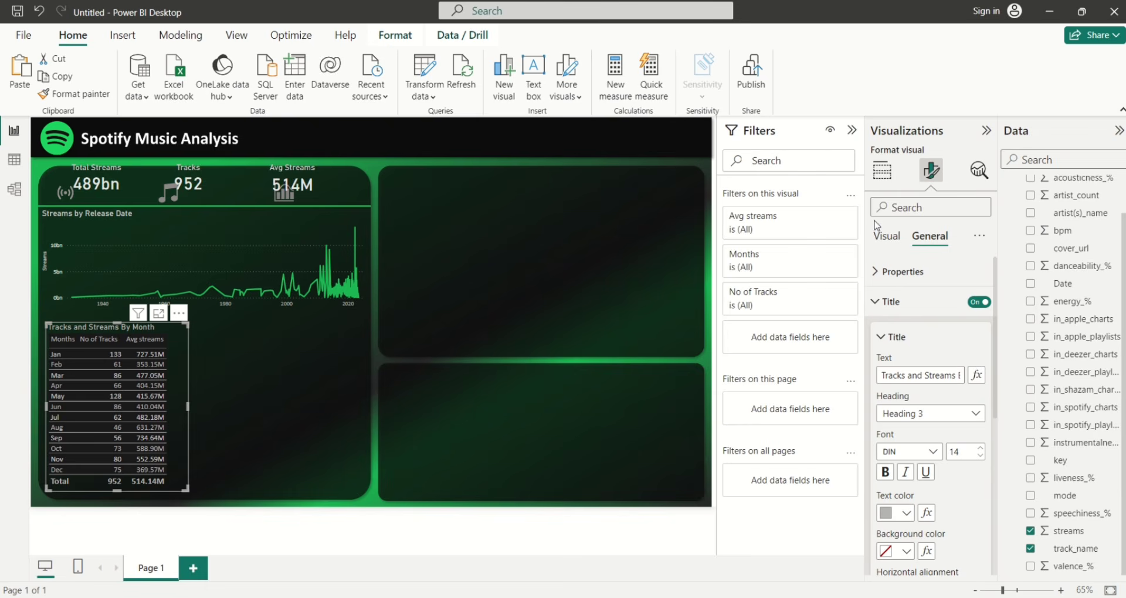
{"action": "left_click", "coordinate": [882, 173]}
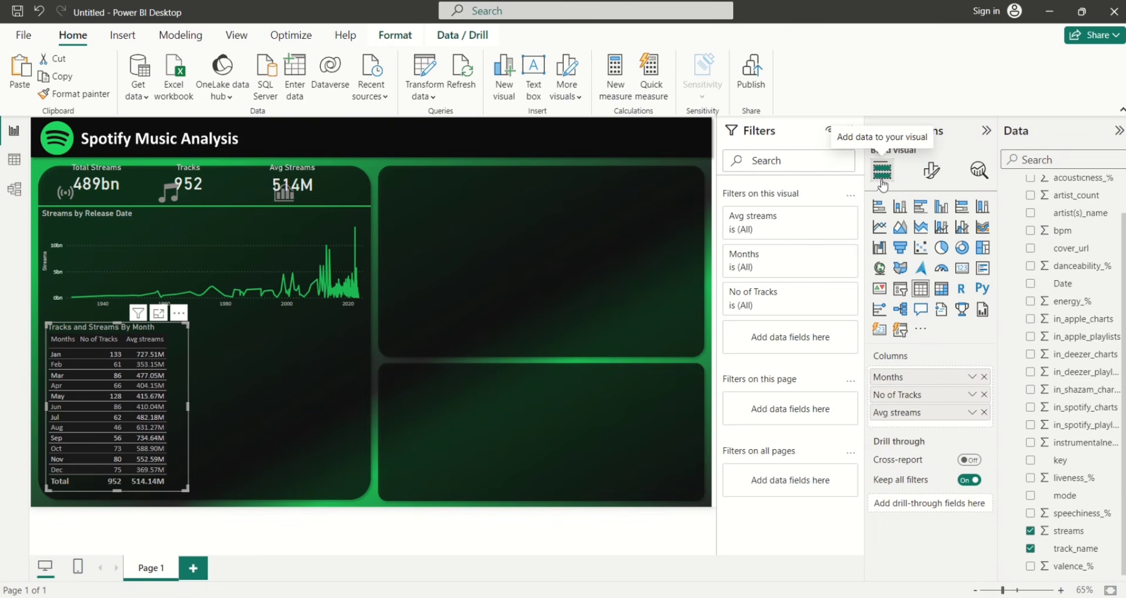
Apply green positive data bars to the Avg streams column and narrow the table slightly
{"action": "left_click", "coordinate": [971, 413]}
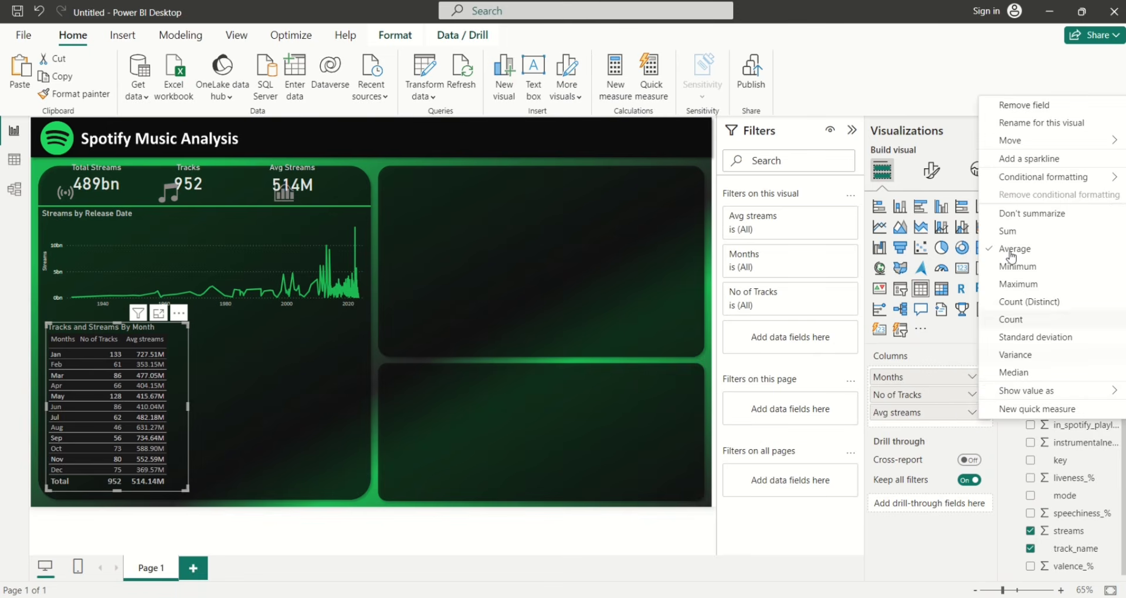
{"action": "mouse_move", "coordinate": [1005, 179]}
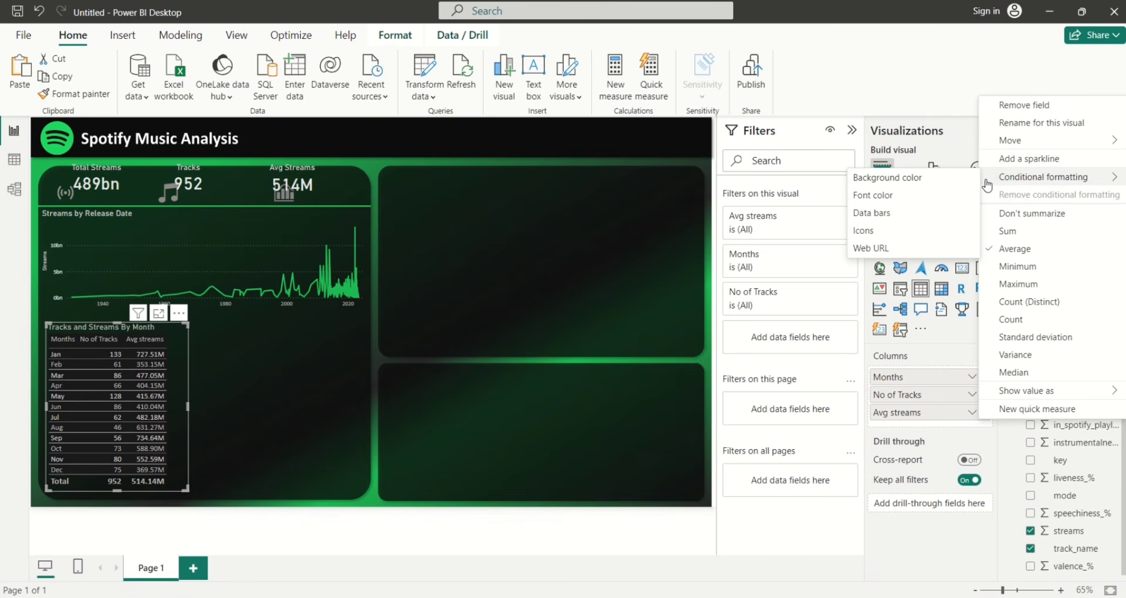
{"action": "left_click", "coordinate": [918, 218]}
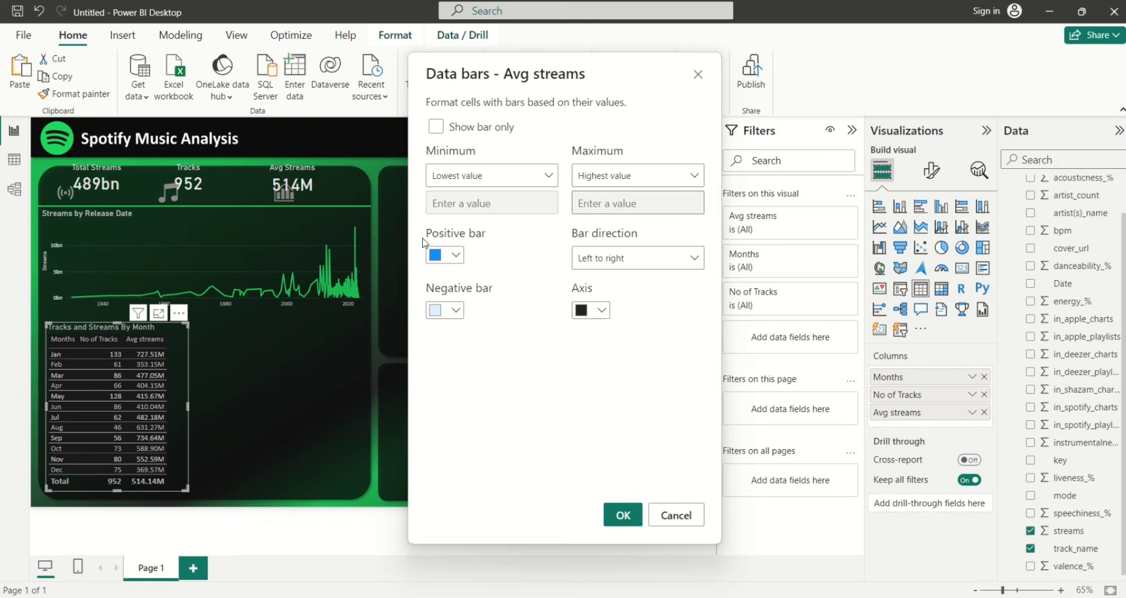
{"action": "left_click", "coordinate": [455, 256]}
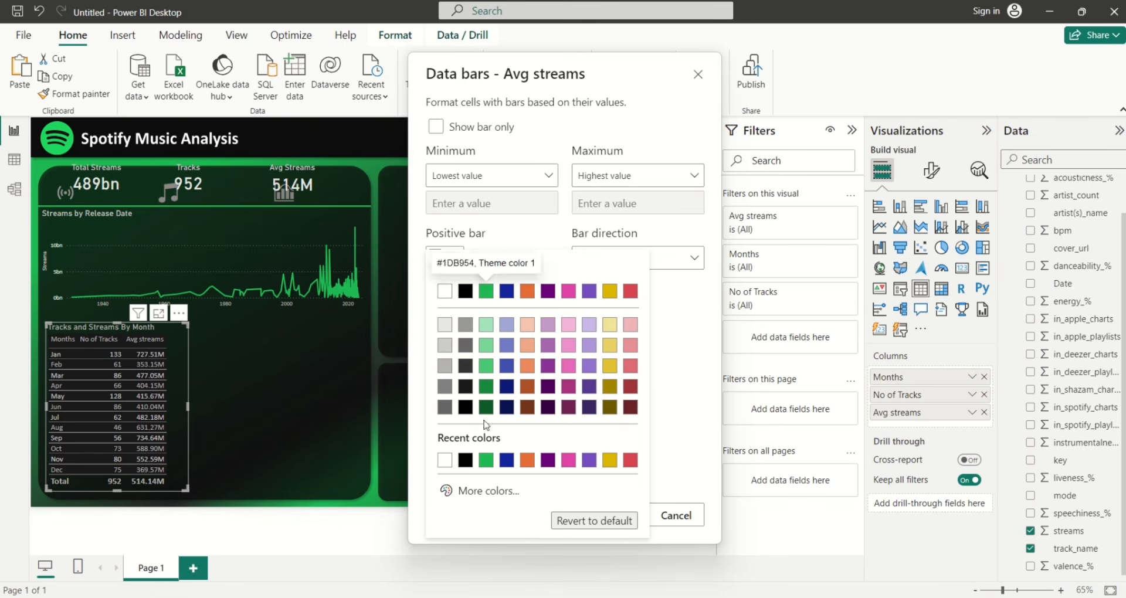
{"action": "left_click", "coordinate": [487, 460]}
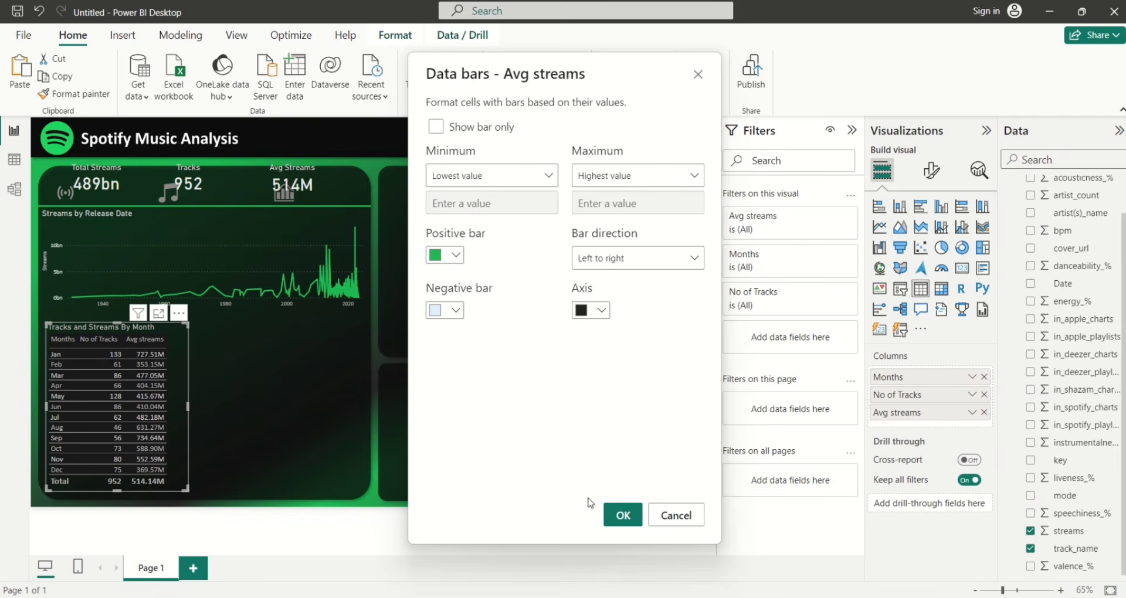
{"action": "left_click", "coordinate": [614, 520]}
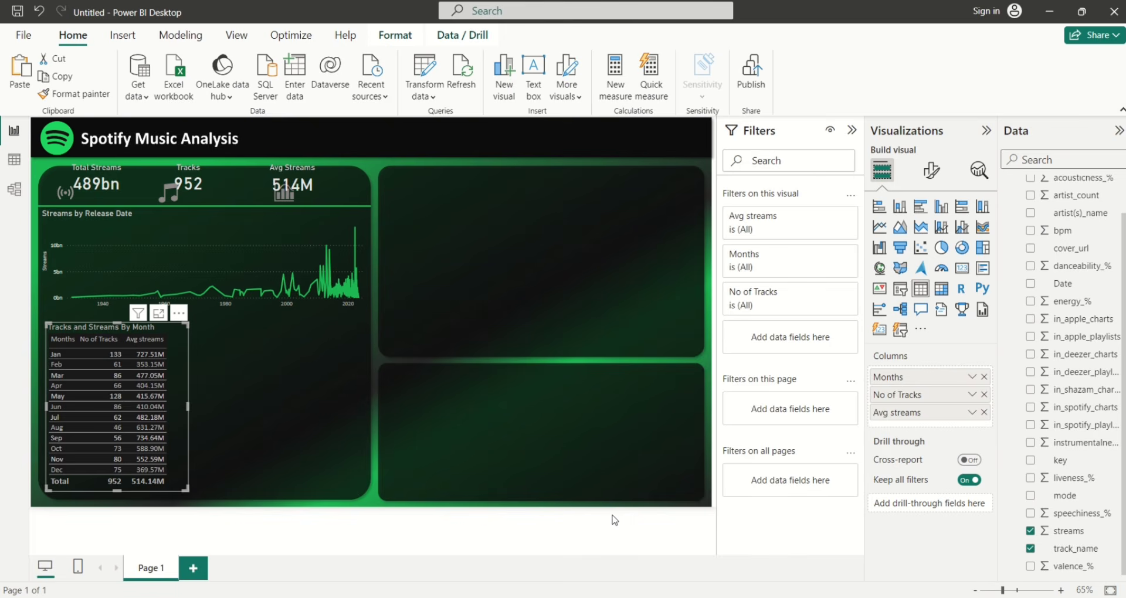
{"action": "mouse_move", "coordinate": [188, 406]}
{"action": "left_mouse_down"}
{"action": "mouse_move", "coordinate": [173, 411]}
{"action": "mouse_move", "coordinate": [188, 408]}
{"action": "left_mouse_up"}
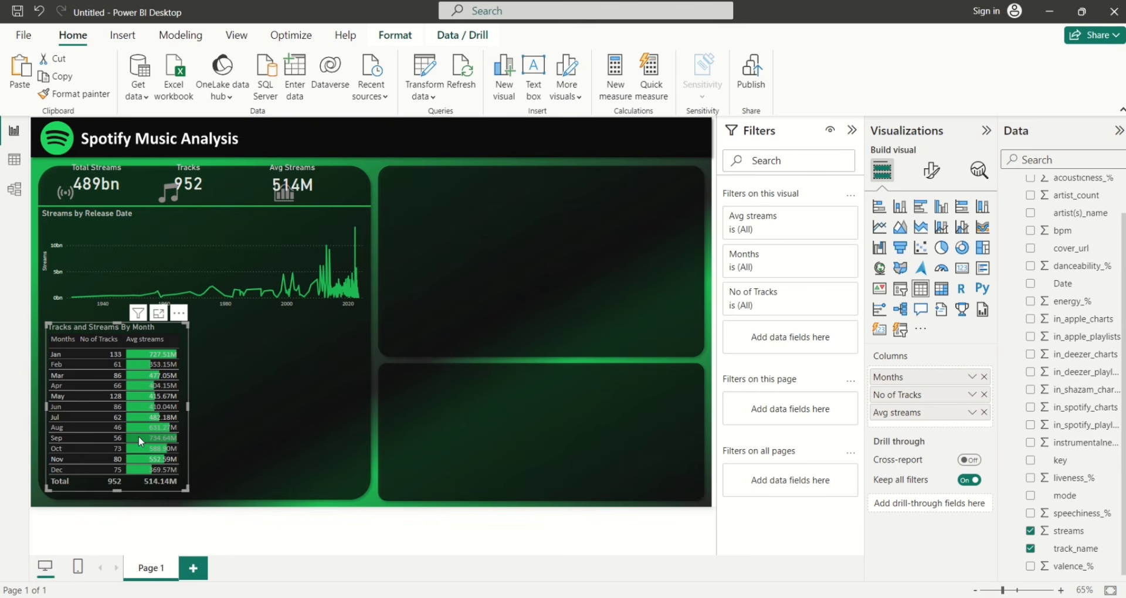
Add a clustered bar chart of Sum of streams by Calendar DayName beside the monthly table
{"action": "left_click", "coordinate": [312, 420]}
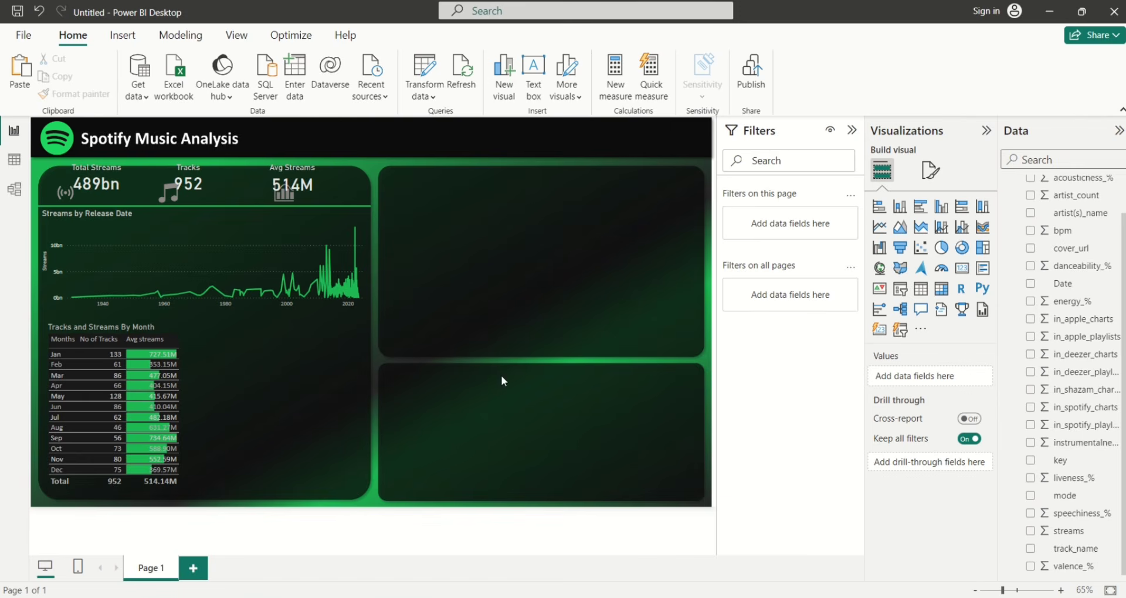
{"action": "left_click", "coordinate": [921, 206]}
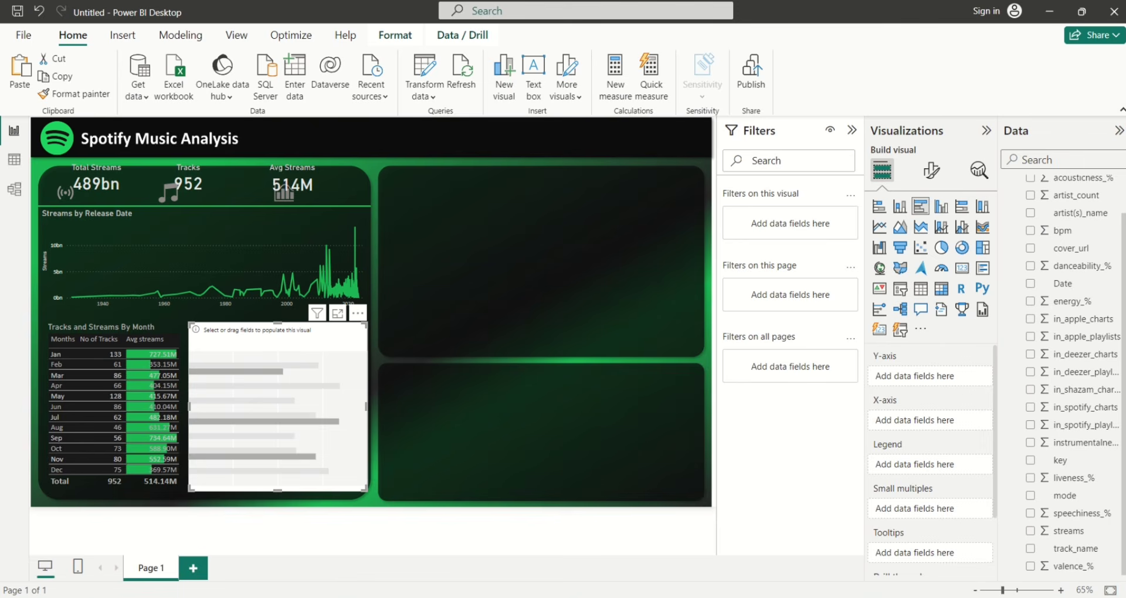
{"action": "scroll", "coordinate": [1122, 243], "scroll_direction": "up", "scroll_amount": 2}
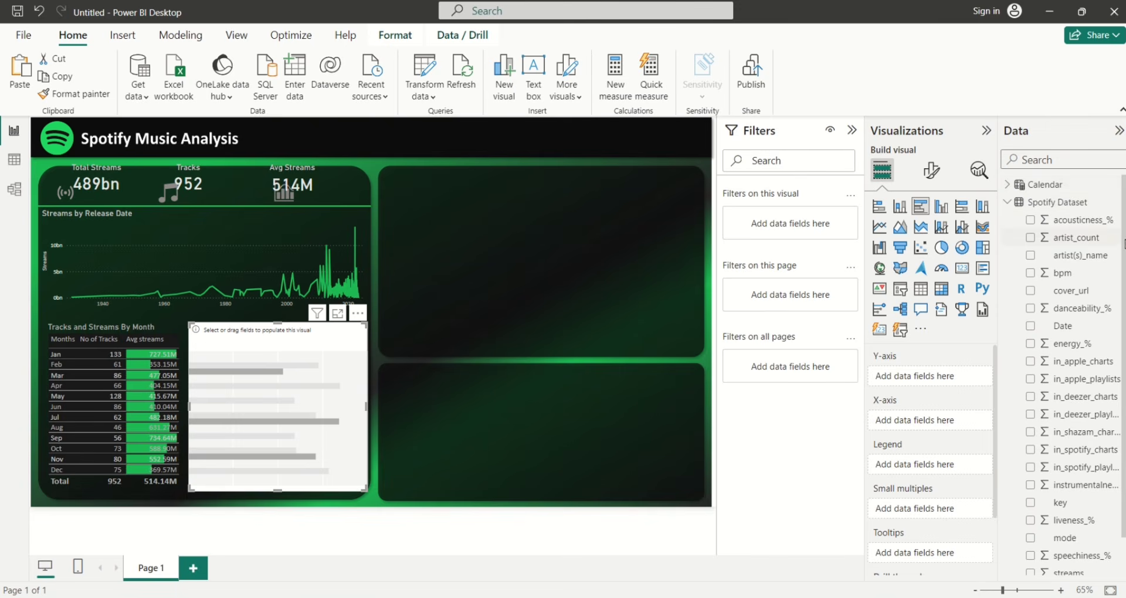
{"action": "scroll", "coordinate": [1073, 411], "scroll_direction": "down", "scroll_amount": 2}
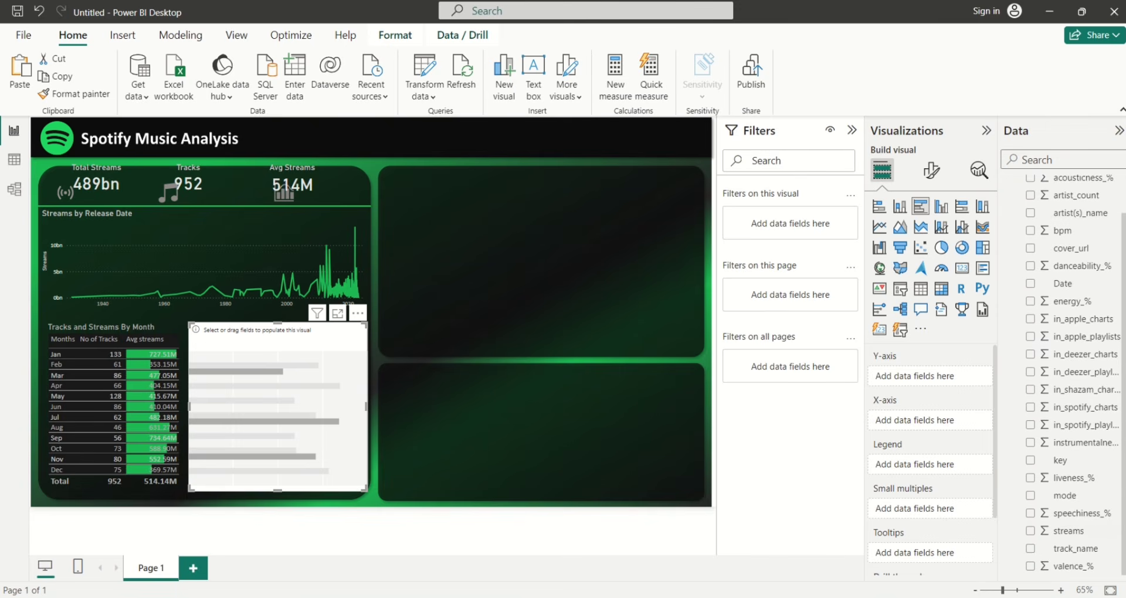
{"action": "left_click", "coordinate": [1030, 533]}
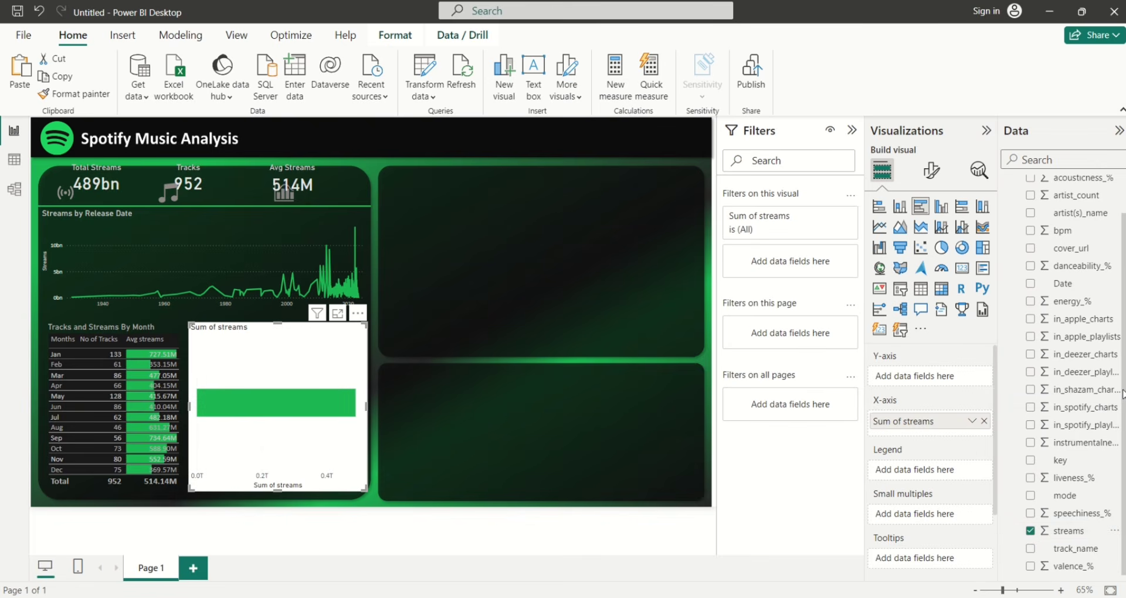
{"action": "scroll", "coordinate": [1079, 328], "scroll_direction": "up", "scroll_amount": 2}
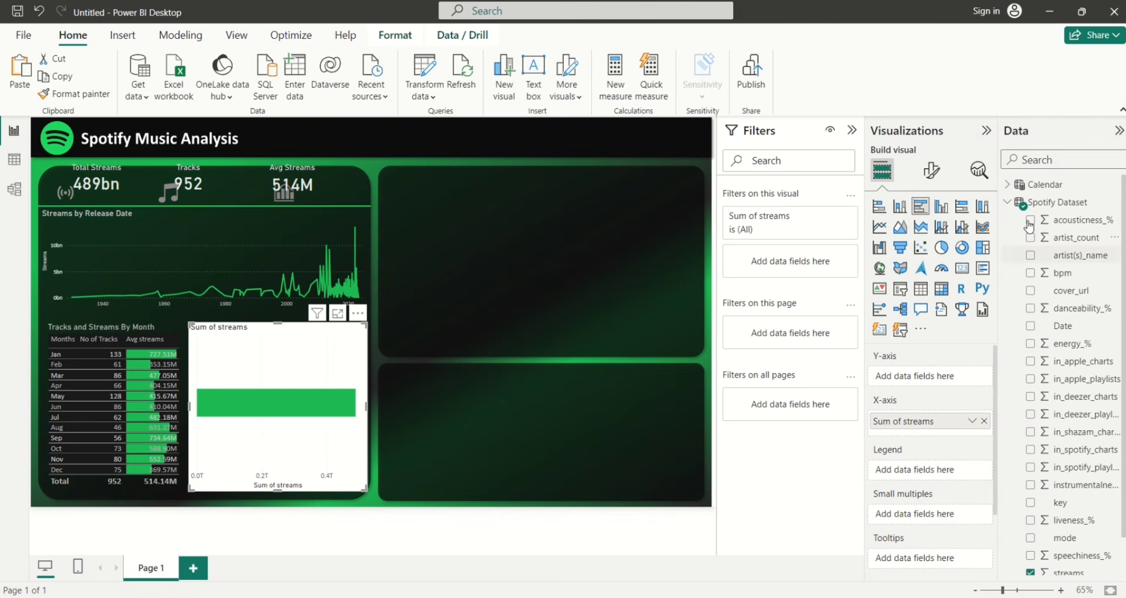
{"action": "left_click", "coordinate": [1012, 203]}
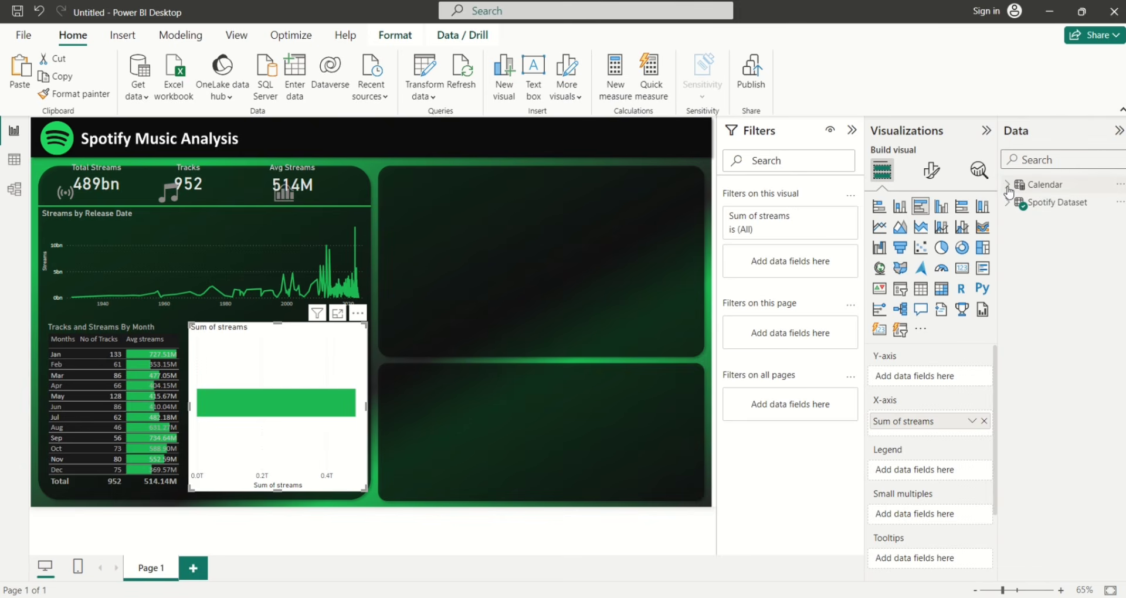
{"action": "left_click", "coordinate": [1008, 187]}
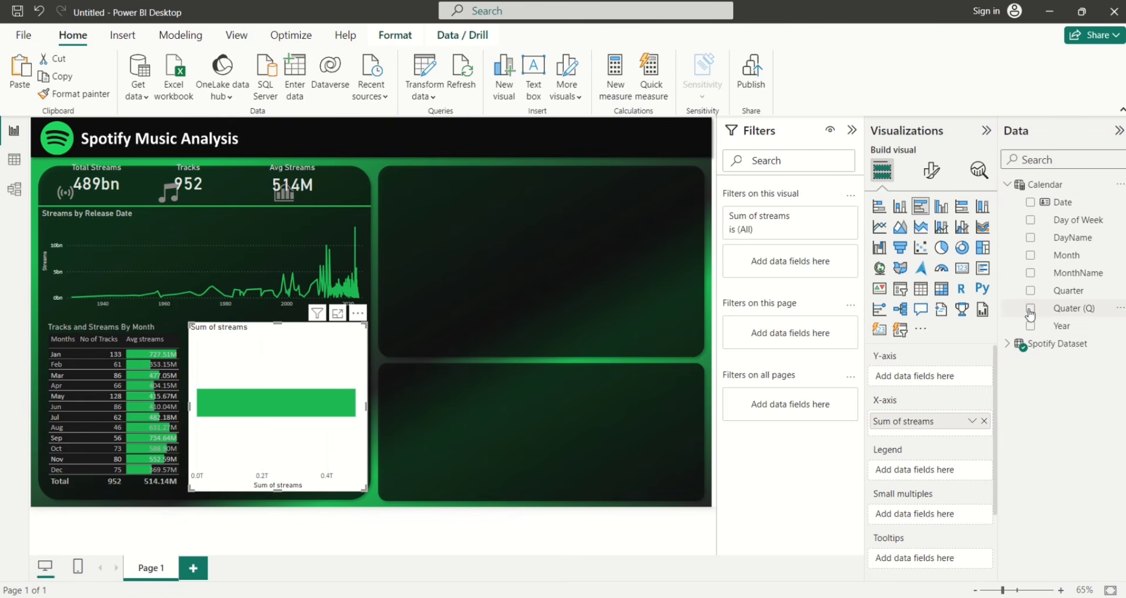
{"action": "left_click", "coordinate": [1030, 238]}
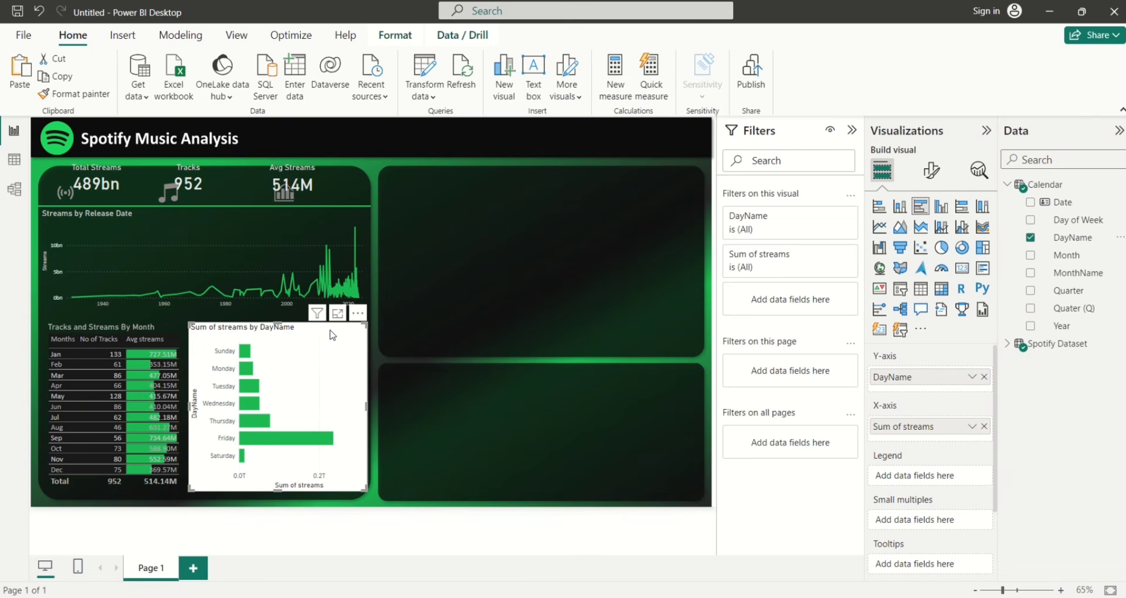
{"action": "left_click_drag", "start_coordinate": [332, 334], "coordinate": [332, 339]}
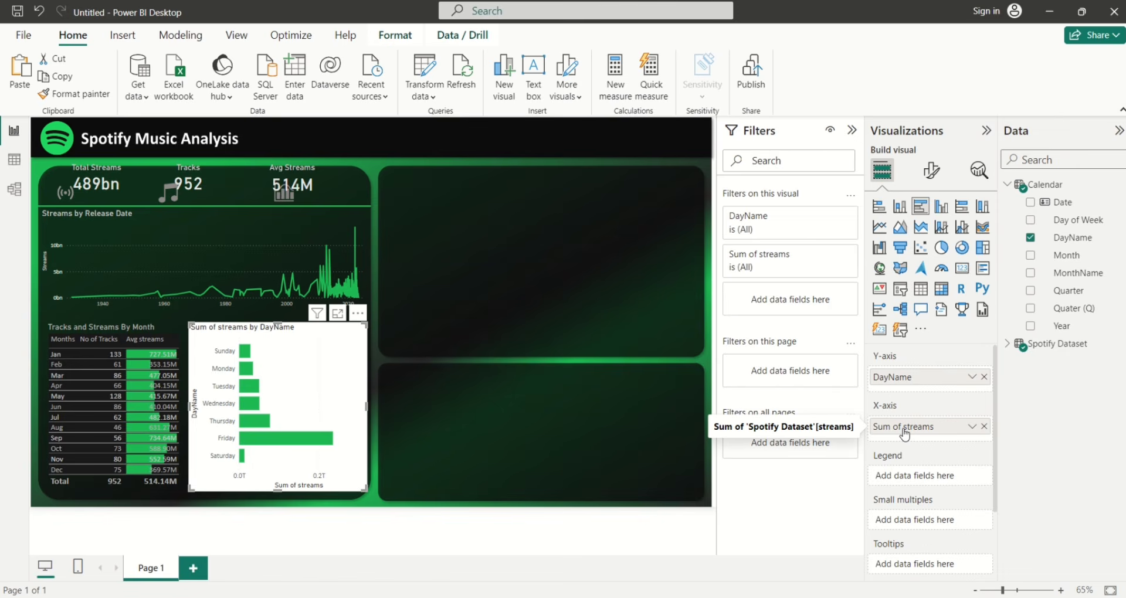
Set the X-axis values to 12pt, Billions, White 30% darker, and hide the X-axis title
{"action": "left_click", "coordinate": [929, 178]}
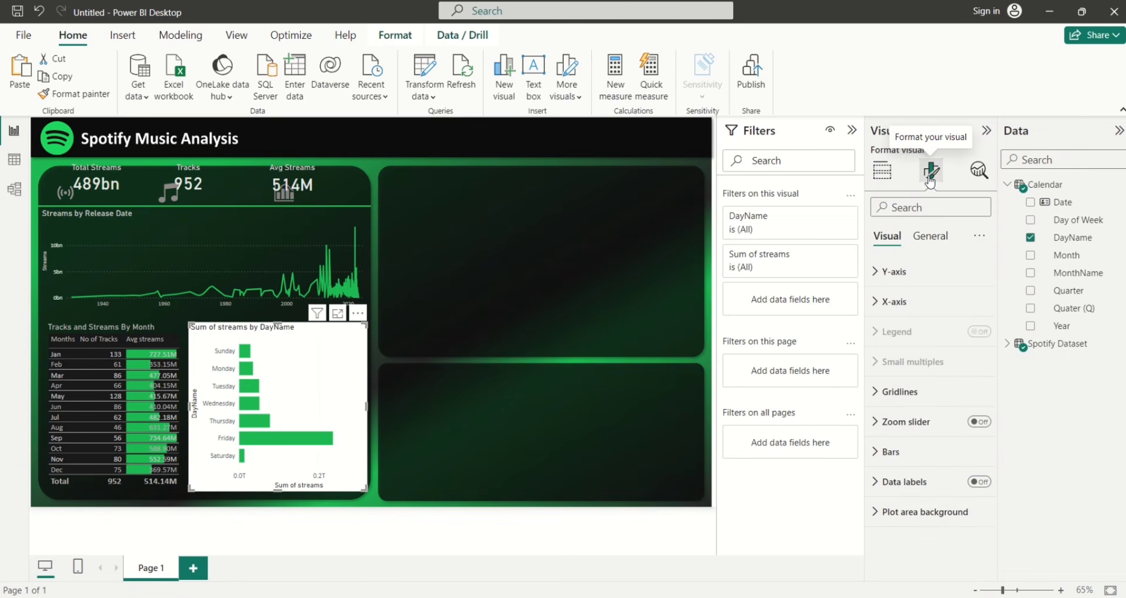
{"action": "left_click", "coordinate": [878, 302]}
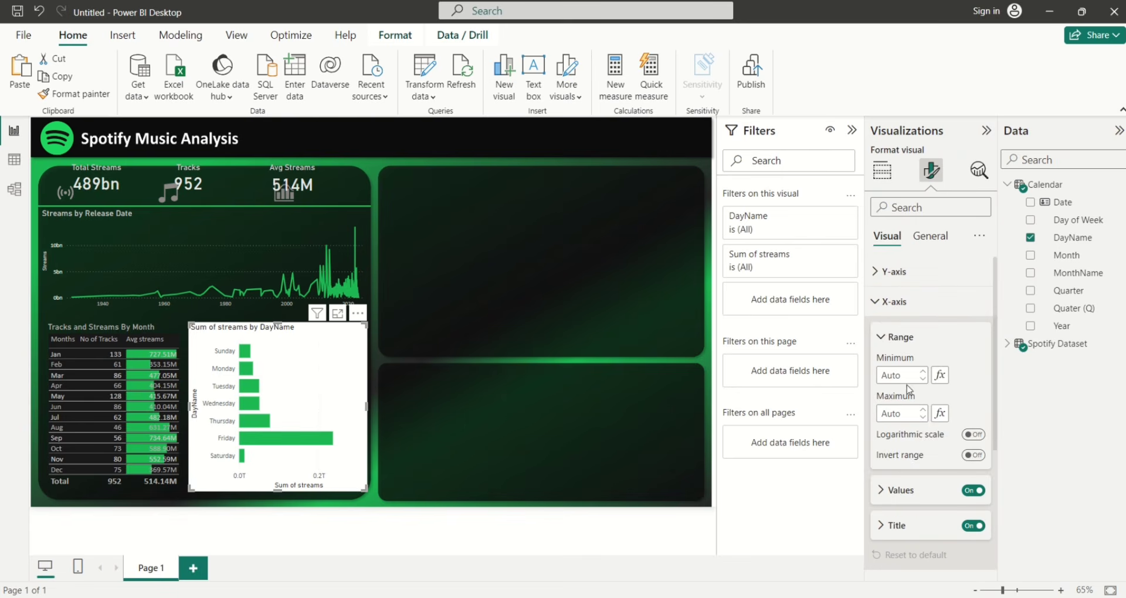
{"action": "left_click", "coordinate": [883, 490]}
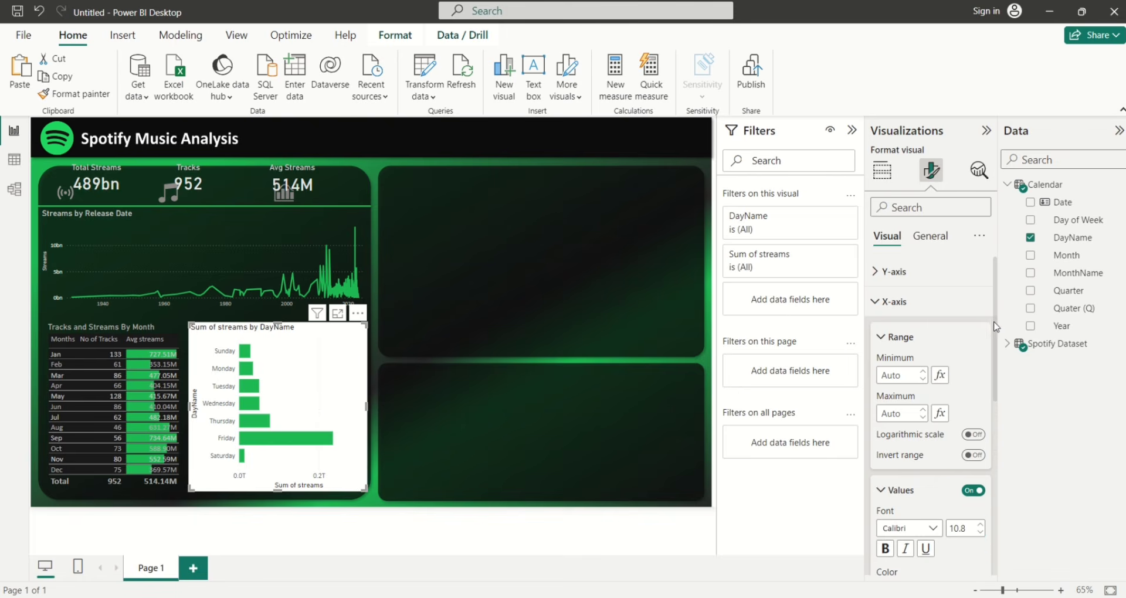
{"action": "scroll", "coordinate": [991, 328], "scroll_direction": "down", "scroll_amount": 5}
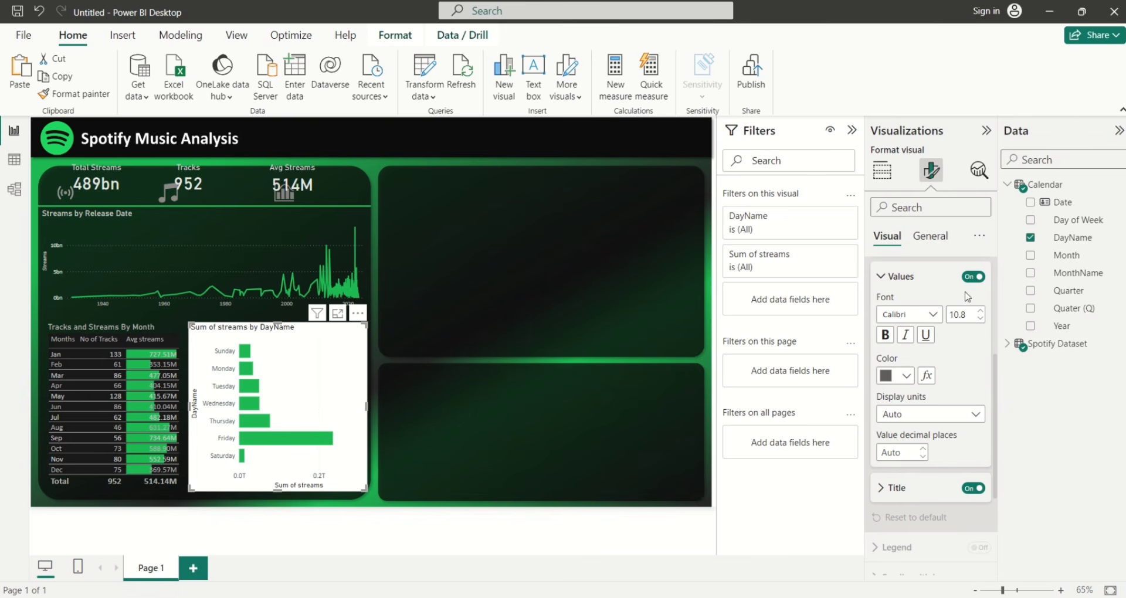
{"action": "double_click", "coordinate": [967, 316]}
{"action": "type", "text": "12"}
{"action": "left_click", "coordinate": [944, 414]}
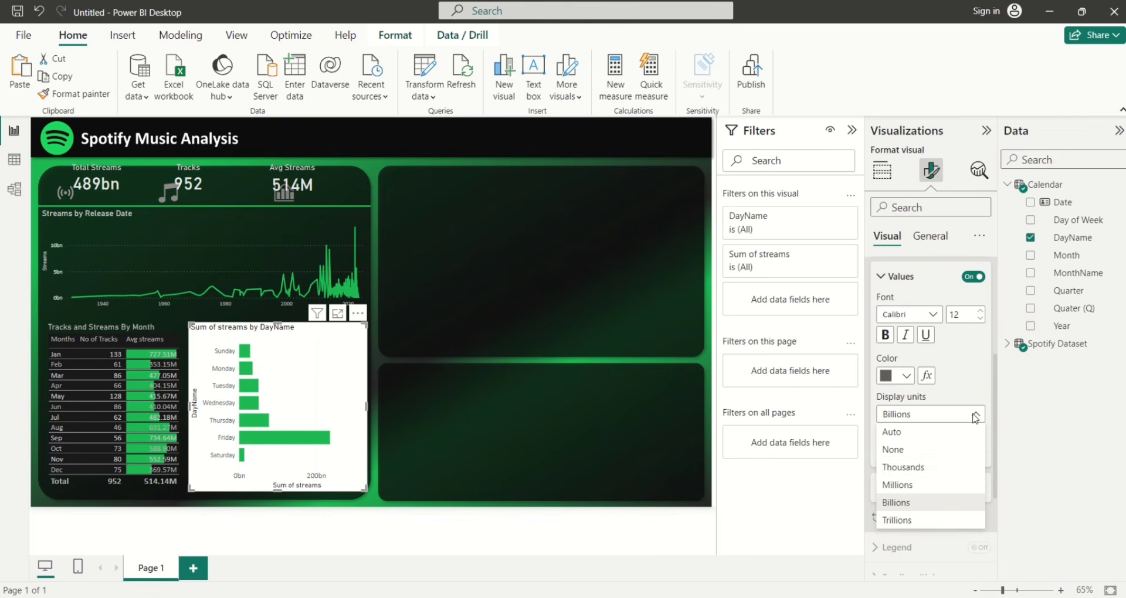
{"action": "left_click", "coordinate": [896, 503]}
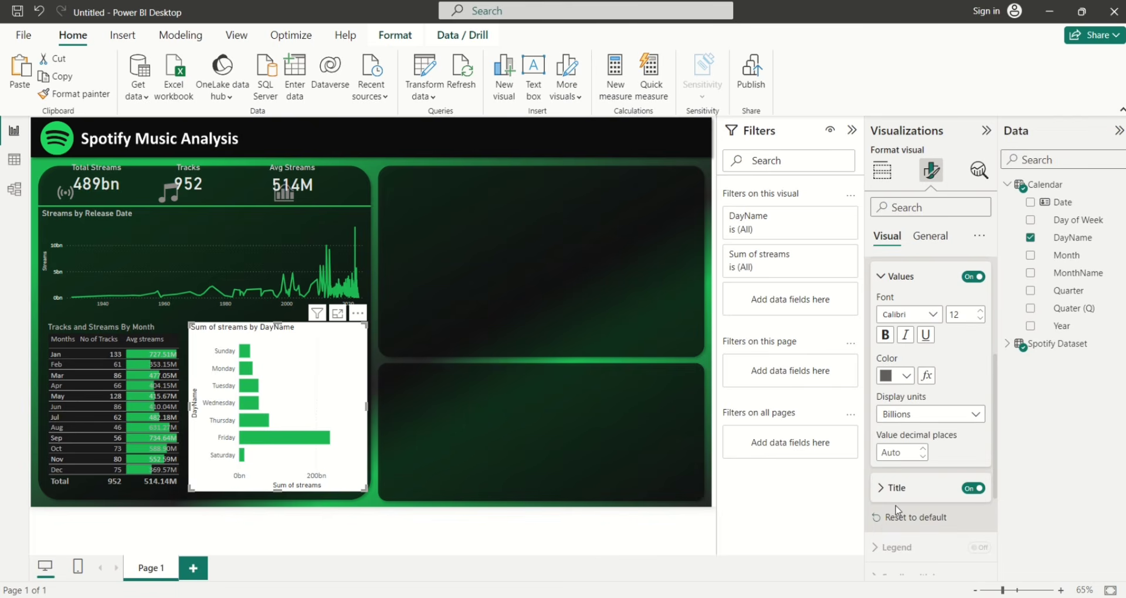
{"action": "left_click", "coordinate": [970, 490]}
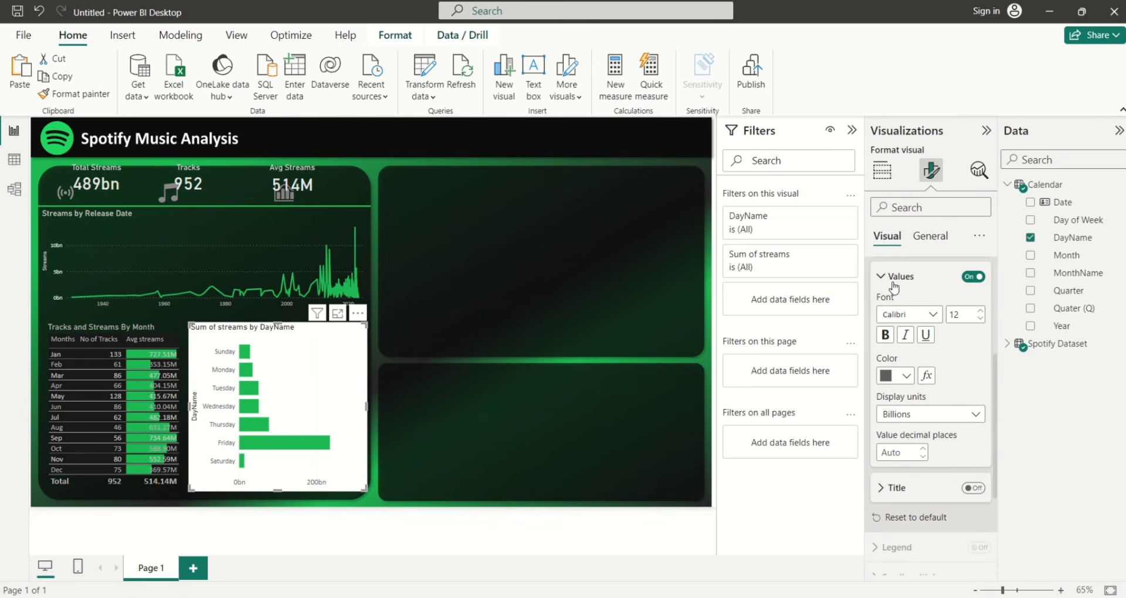
{"action": "left_click", "coordinate": [907, 376]}
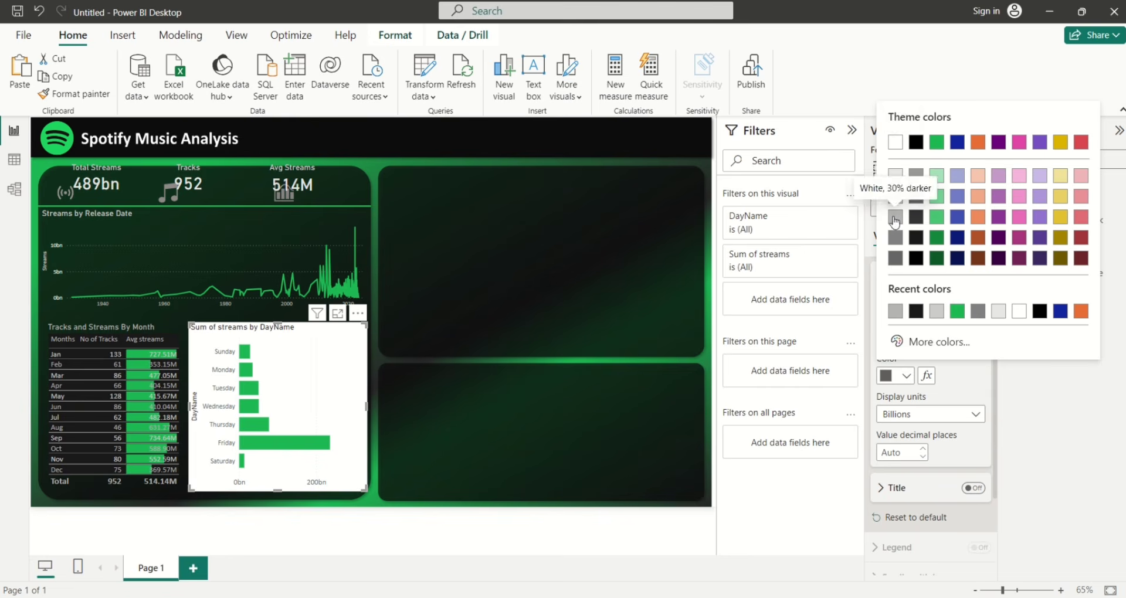
{"action": "left_click", "coordinate": [895, 220]}
{"action": "left_click", "coordinate": [881, 285]}
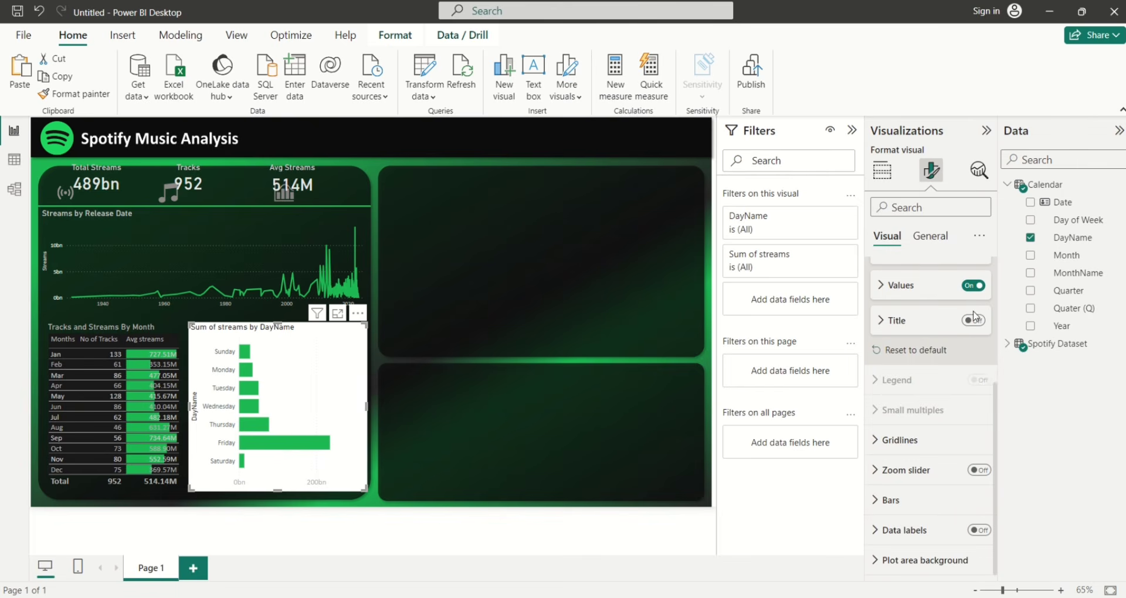
Hide the Y-axis DayName title and set the day labels' font size to 12
{"action": "left_click_drag", "start_coordinate": [995, 390], "coordinate": [995, 267]}
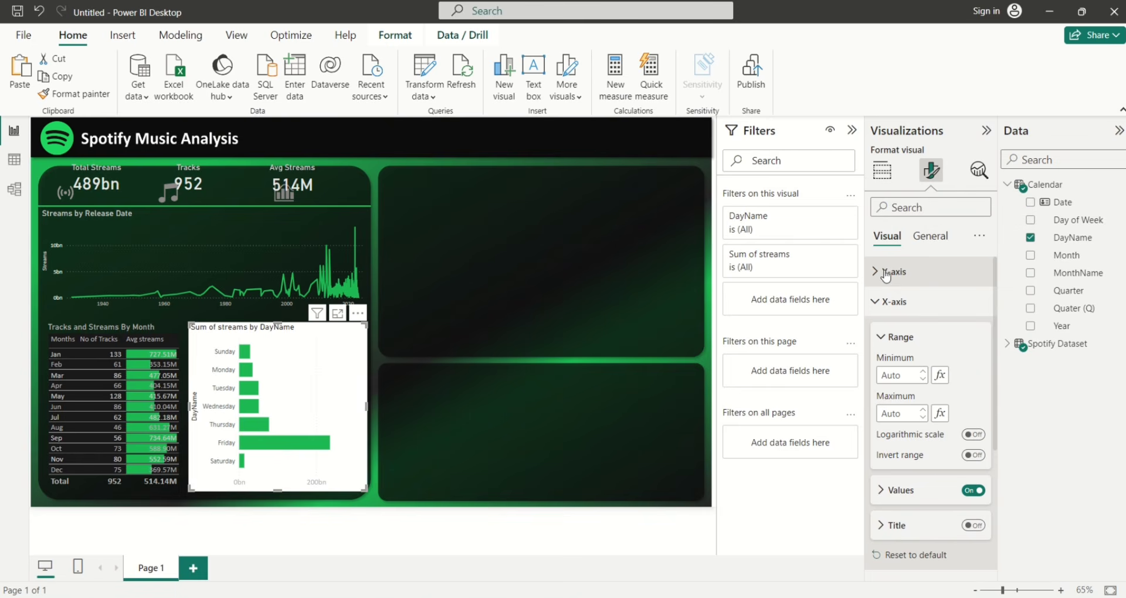
{"action": "left_click", "coordinate": [877, 272]}
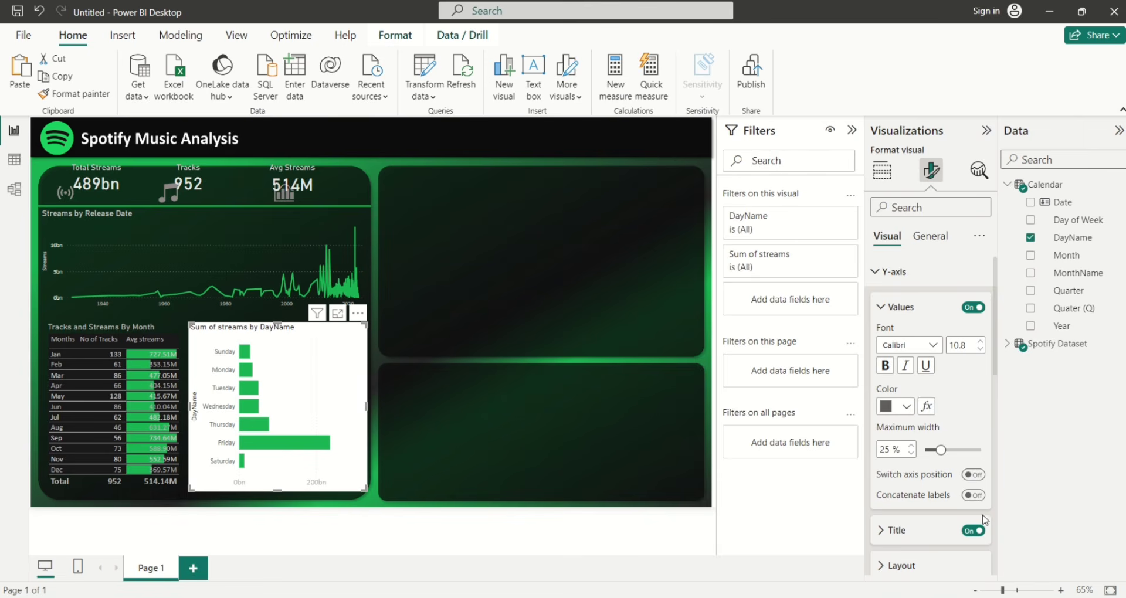
{"action": "left_click", "coordinate": [973, 530]}
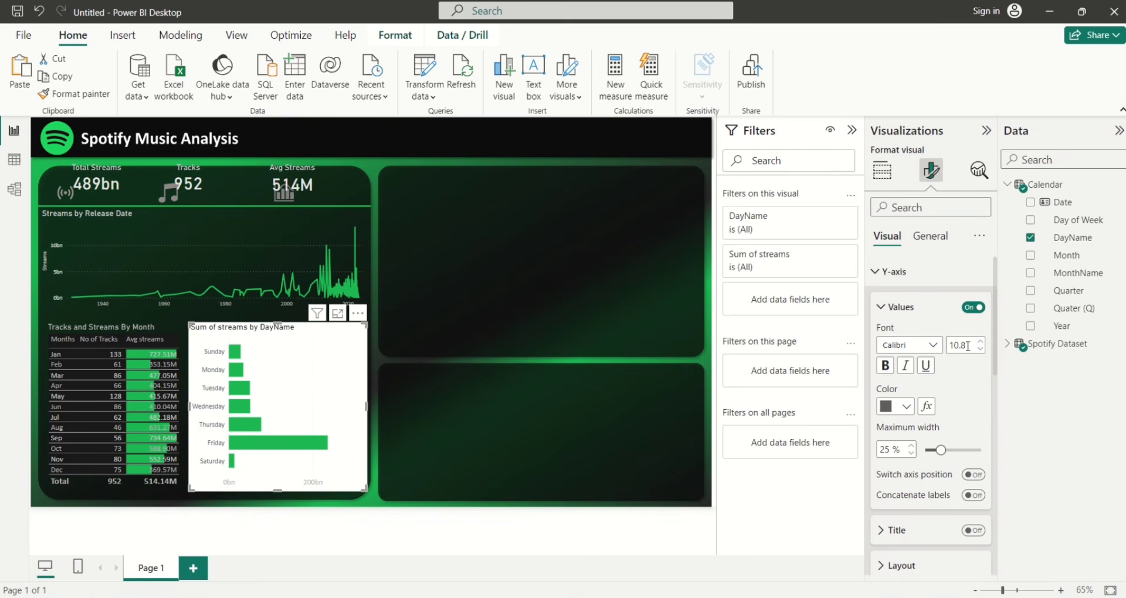
{"action": "left_click", "coordinate": [967, 346]}
{"action": "type", "text": "12"}
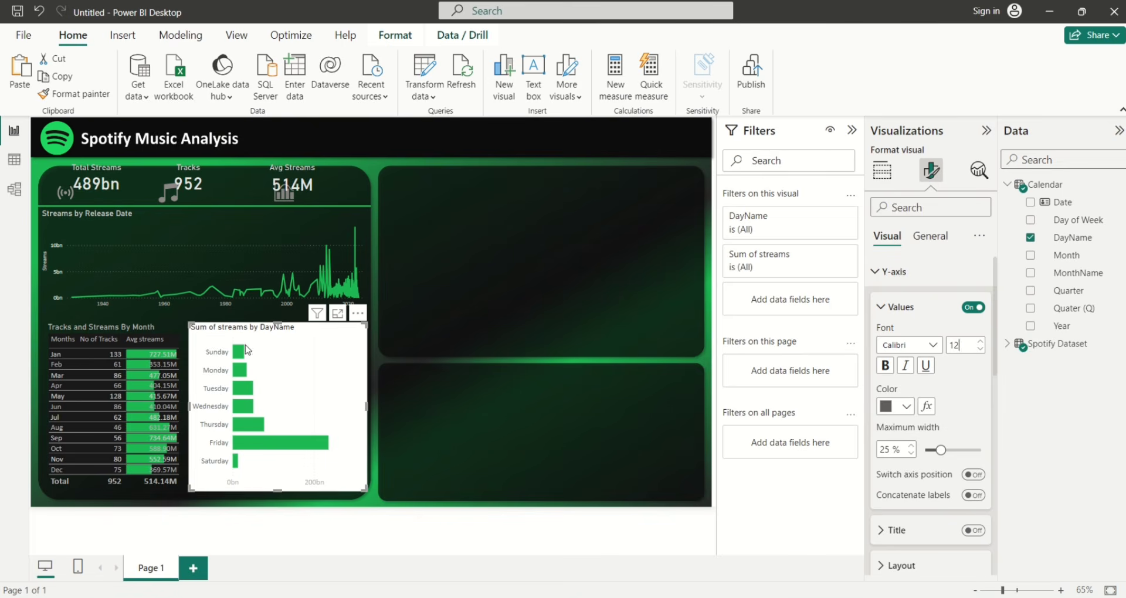
{"action": "left_click", "coordinate": [930, 236]}
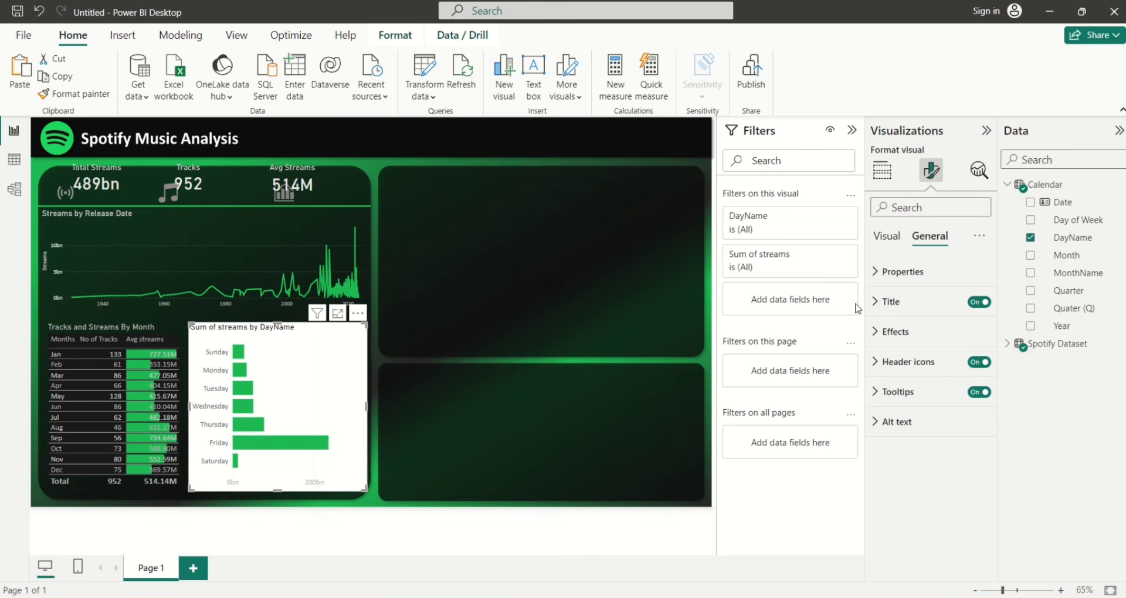
Retitle the chart 'Daily Streams for all Tracks' in grey text
{"action": "left_click", "coordinate": [875, 303]}
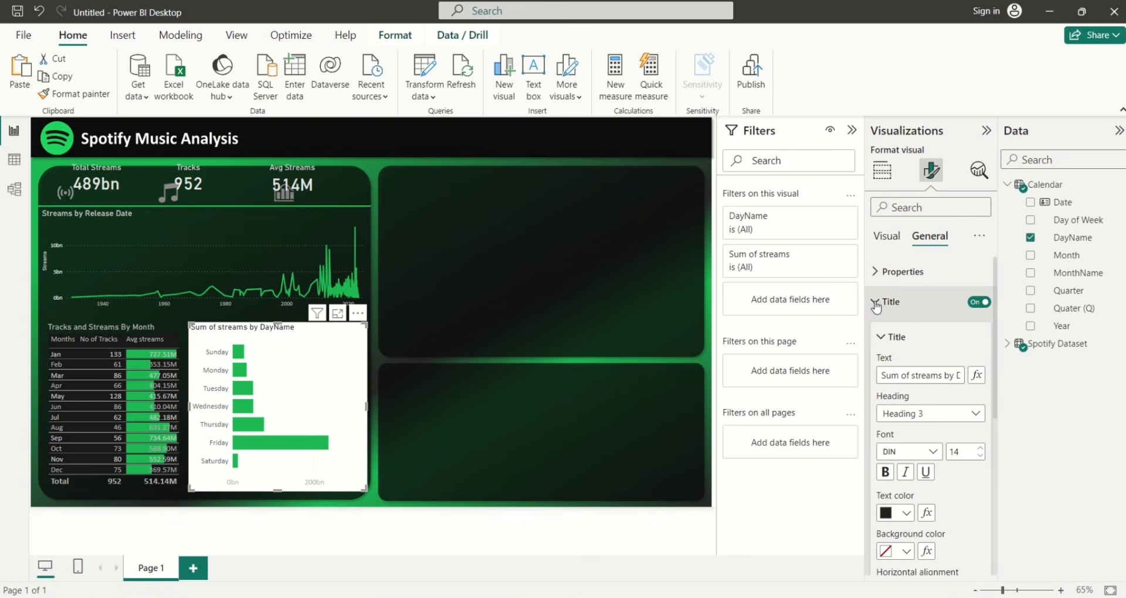
{"action": "left_click", "coordinate": [913, 376]}
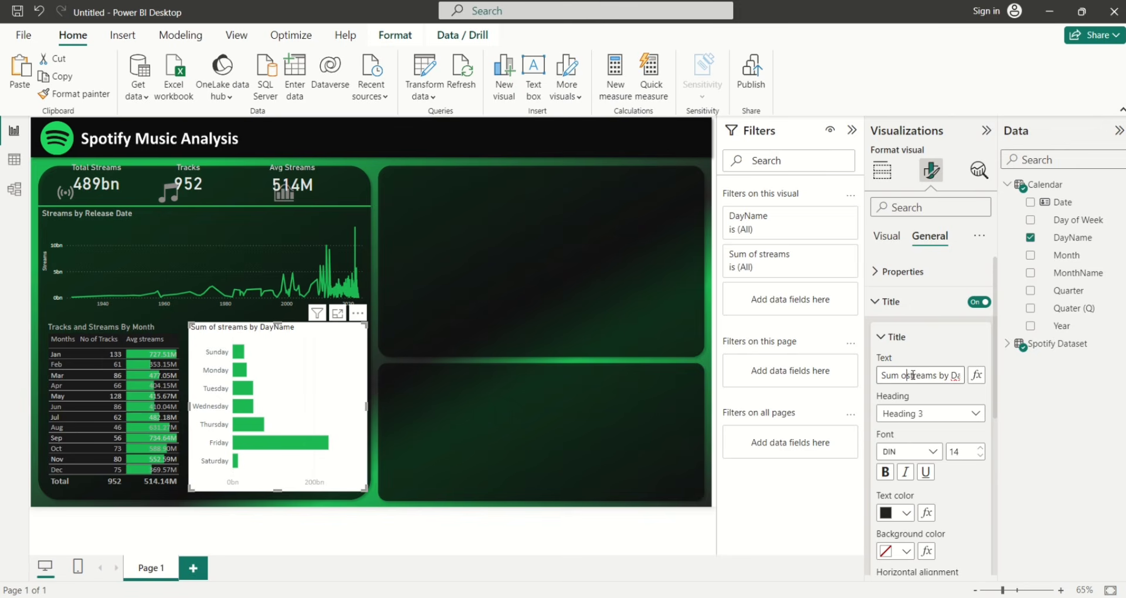
{"action": "key", "text": "BackSpace"}
{"action": "key", "text": "BackSpace"}
{"action": "key", "text": "BackSpace"}
{"action": "key", "text": "BackSpace"}
{"action": "key", "text": "BackSpace"}
{"action": "key", "text": "BackSpace"}
{"action": "key", "text": "BackSpace"}
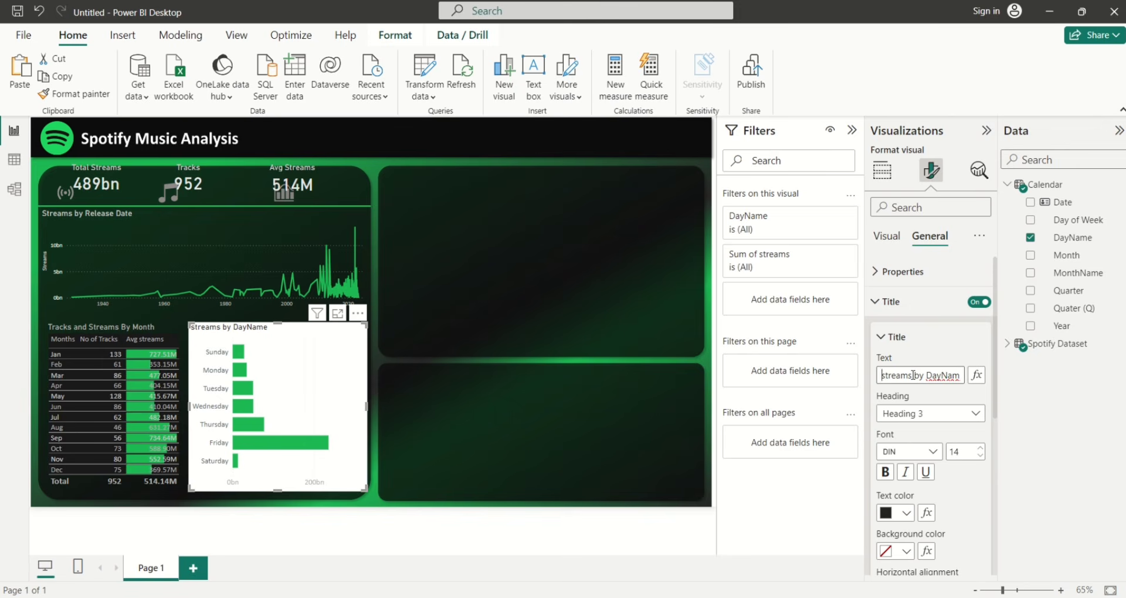
{"action": "key", "text": "ctrl+a"}
{"action": "key", "text": "BackSpace"}
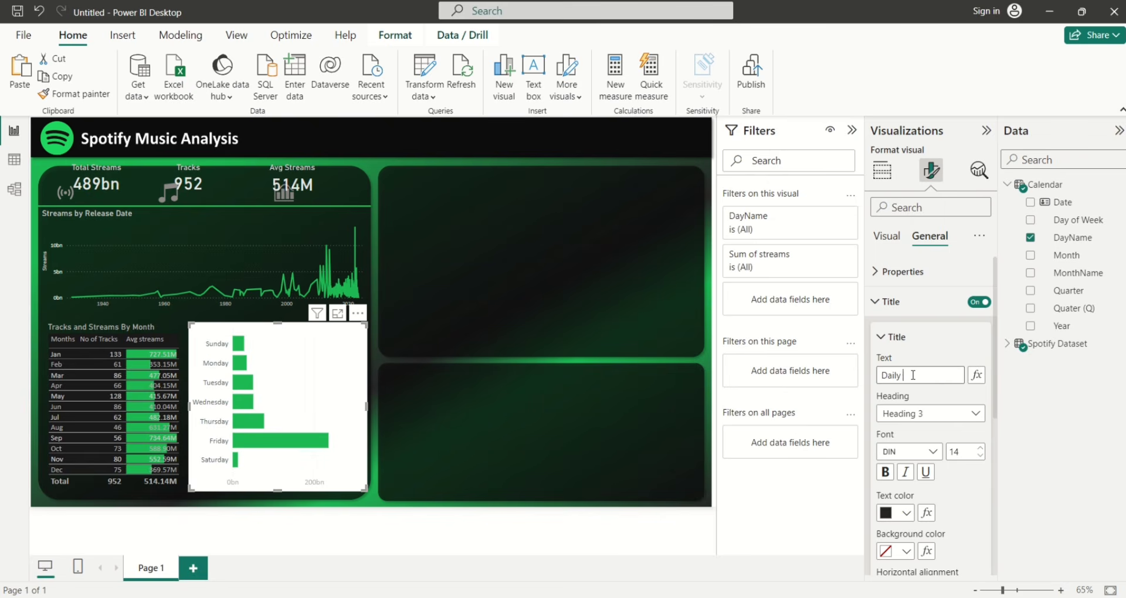
{"action": "type", "text": "Daily Stre"}
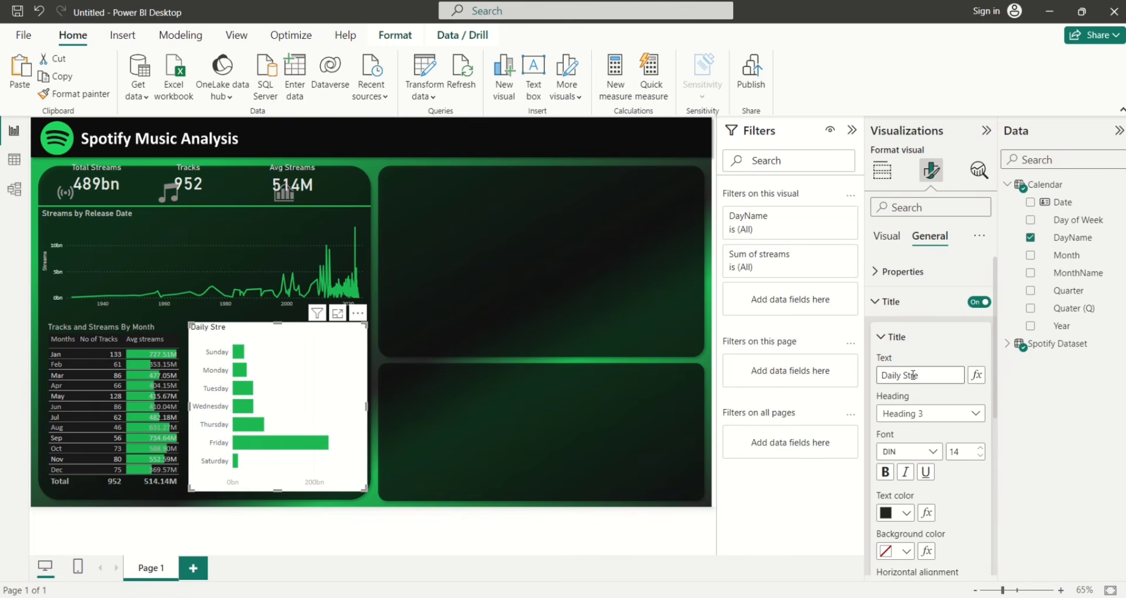
{"action": "type", "text": "ams for all Tracks"}
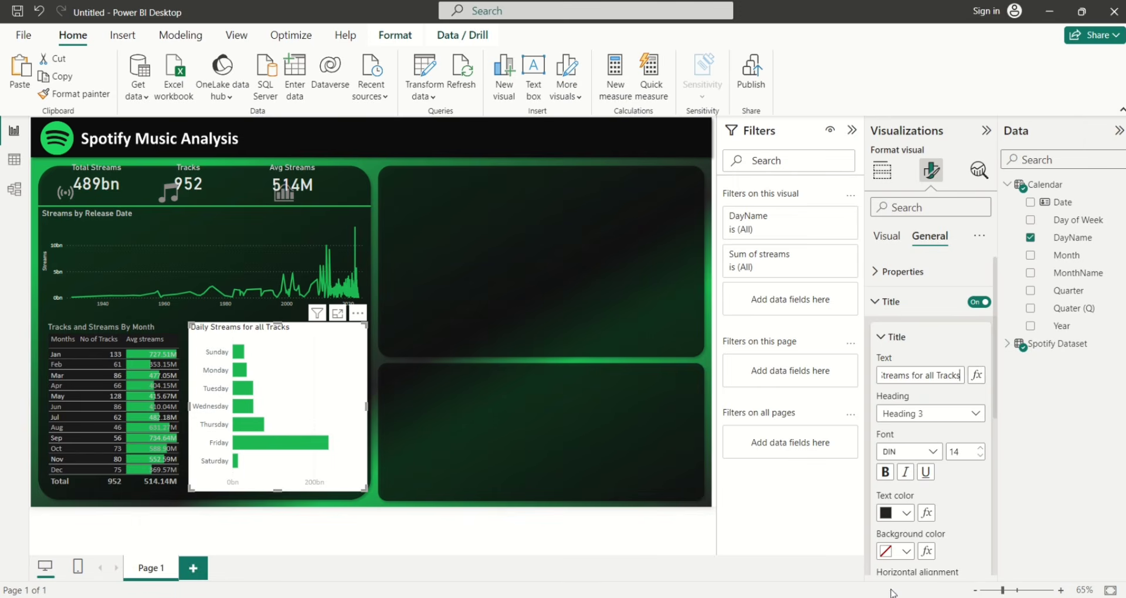
{"action": "left_click", "coordinate": [907, 514]}
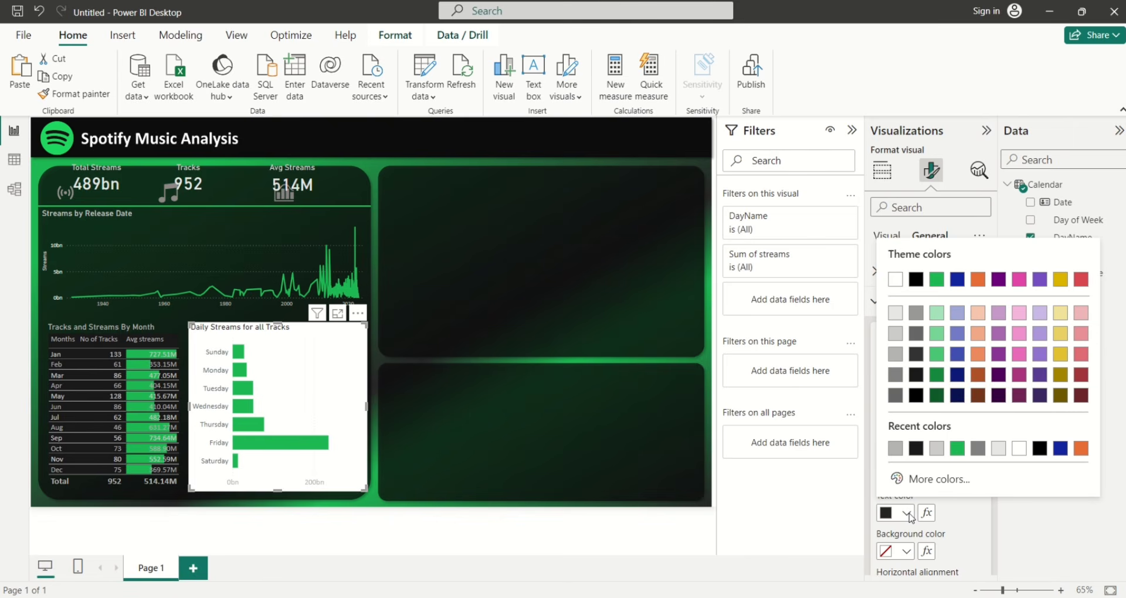
{"action": "left_click", "coordinate": [894, 355]}
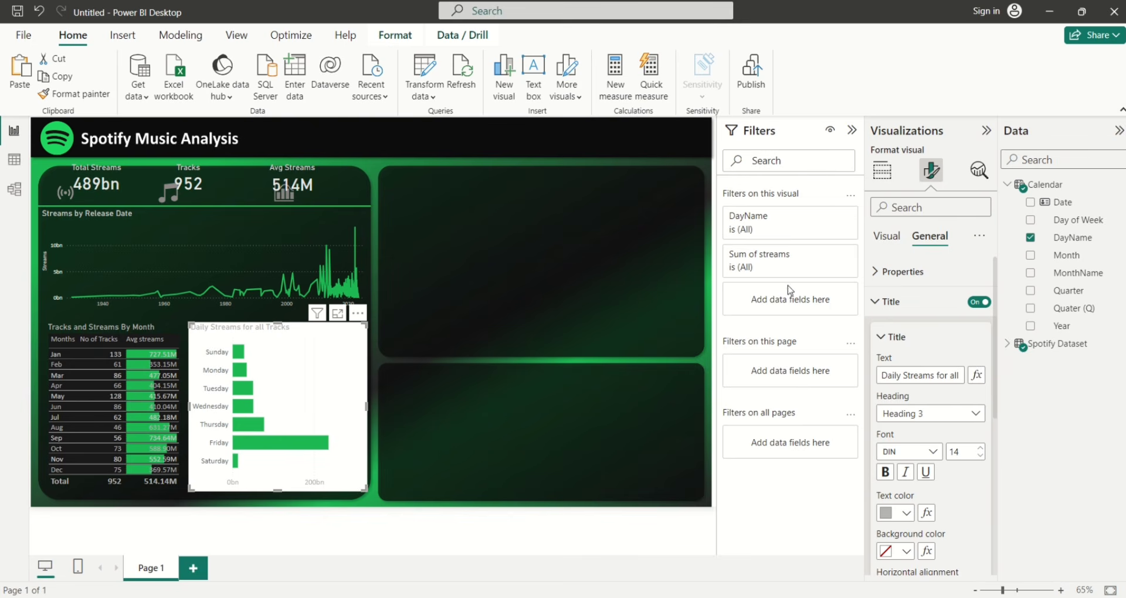
Turn off the chart's white background under Effects
{"action": "left_click", "coordinate": [878, 301]}
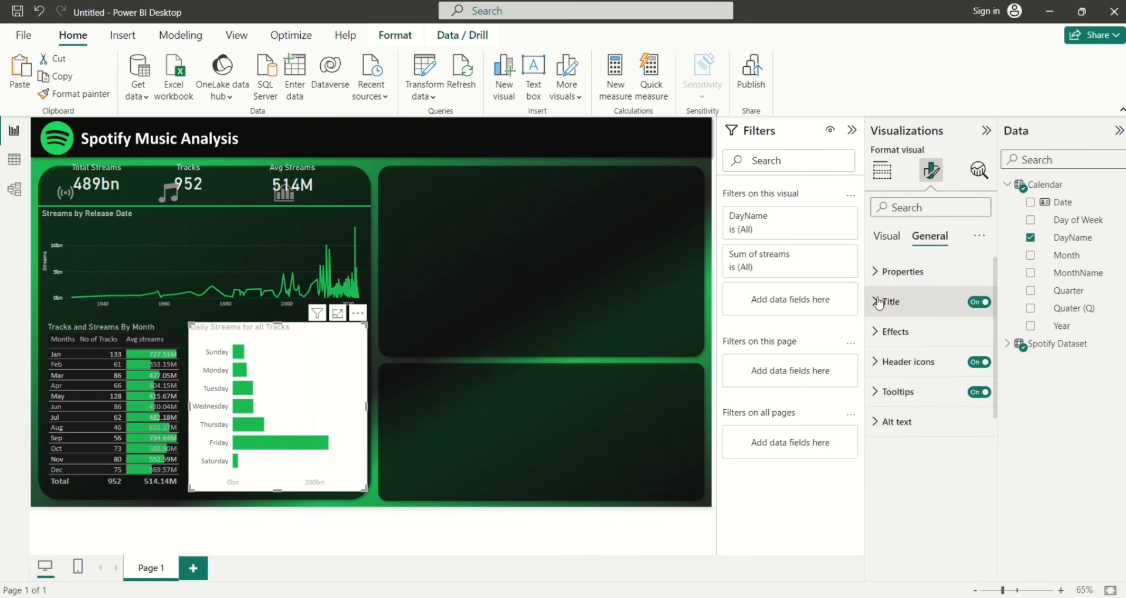
{"action": "left_click", "coordinate": [880, 332]}
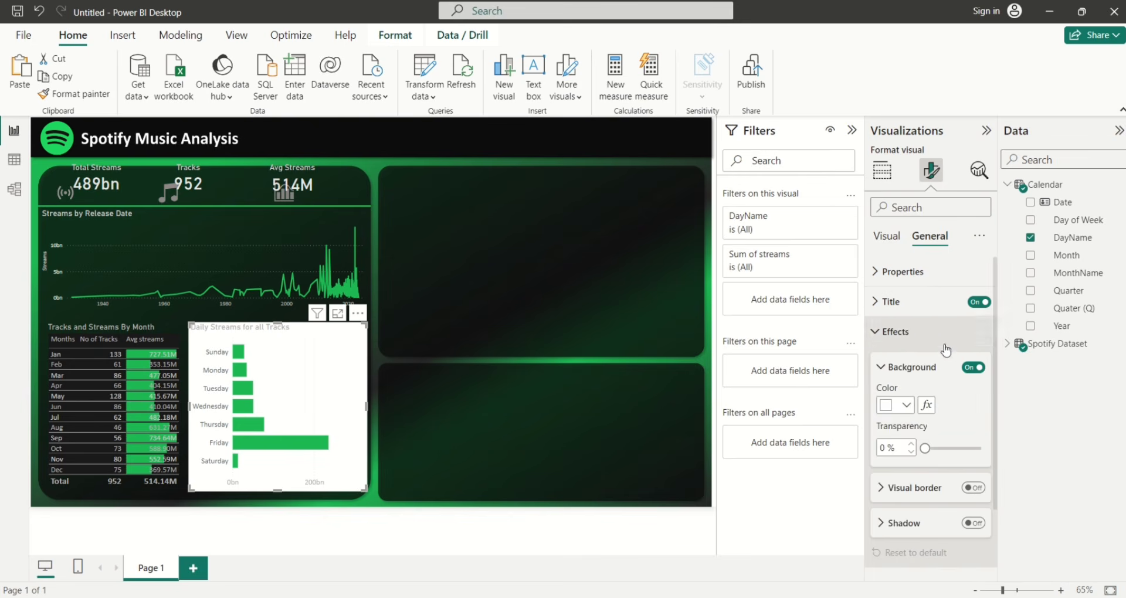
{"action": "left_click", "coordinate": [972, 368]}
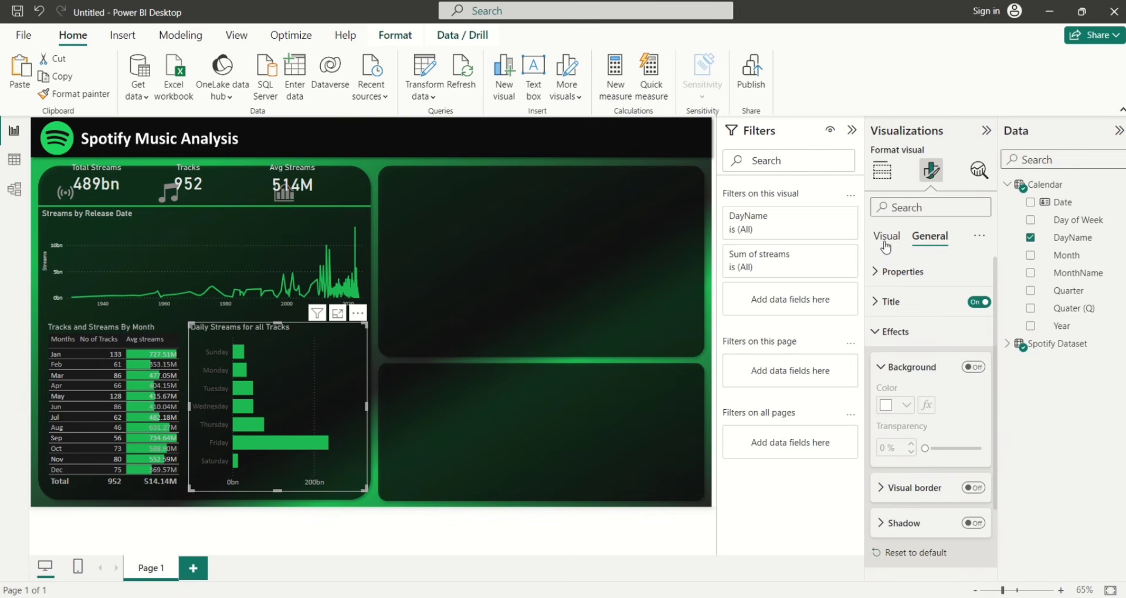
Make the Y-axis weekday labels light grey
{"action": "left_click", "coordinate": [886, 242]}
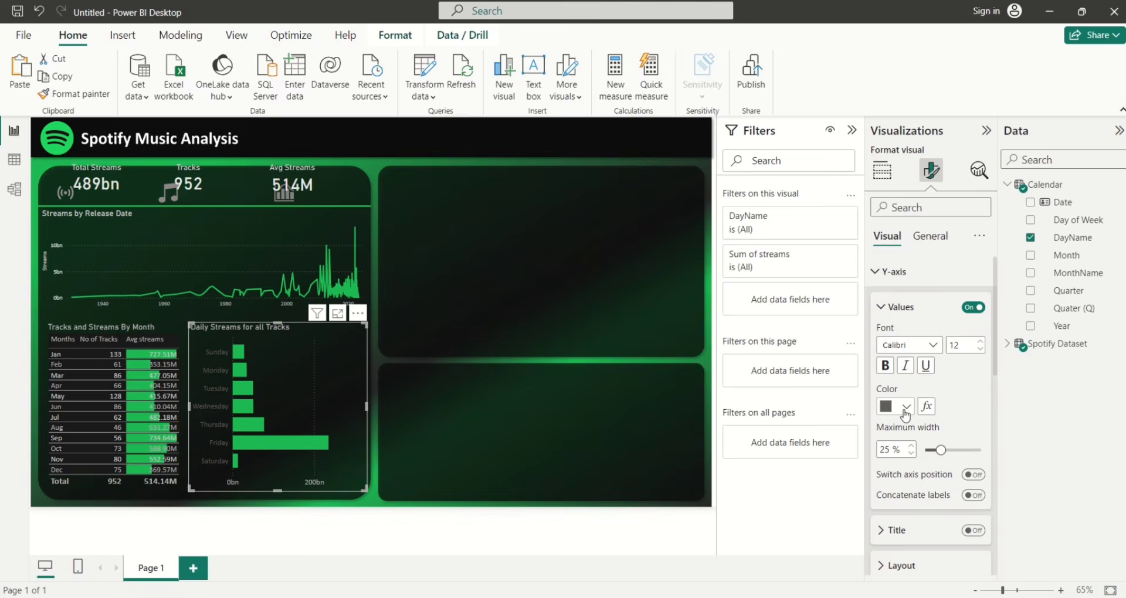
{"action": "left_click", "coordinate": [903, 410]}
{"action": "left_click", "coordinate": [892, 249]}
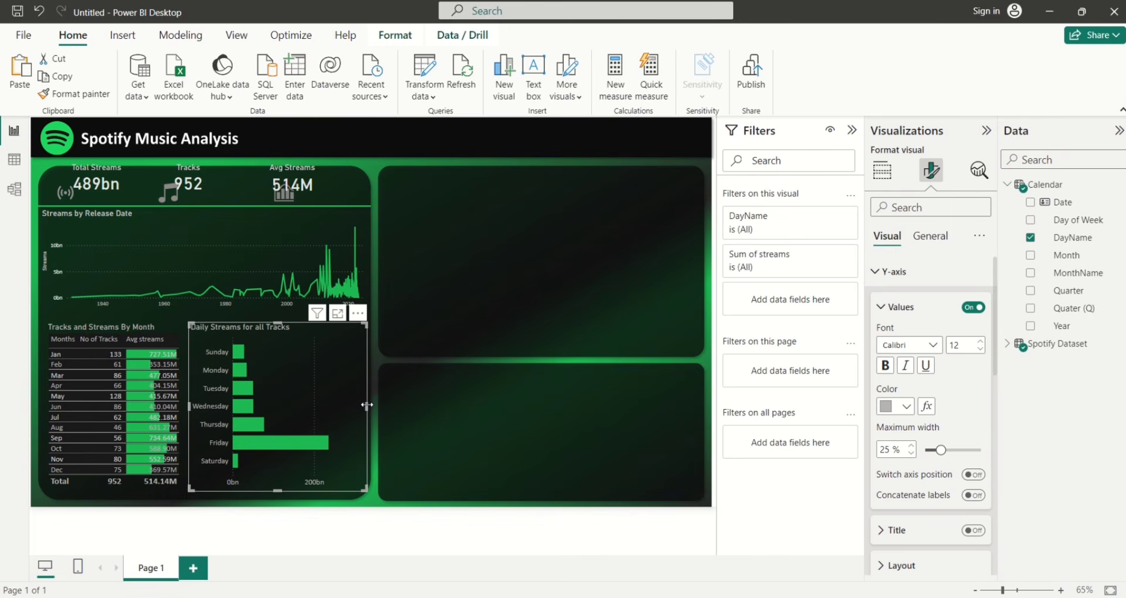
Narrow the daily streams chart and widen the month table so they sit side by side
{"action": "left_click_drag", "start_coordinate": [367, 405], "coordinate": [360, 411]}
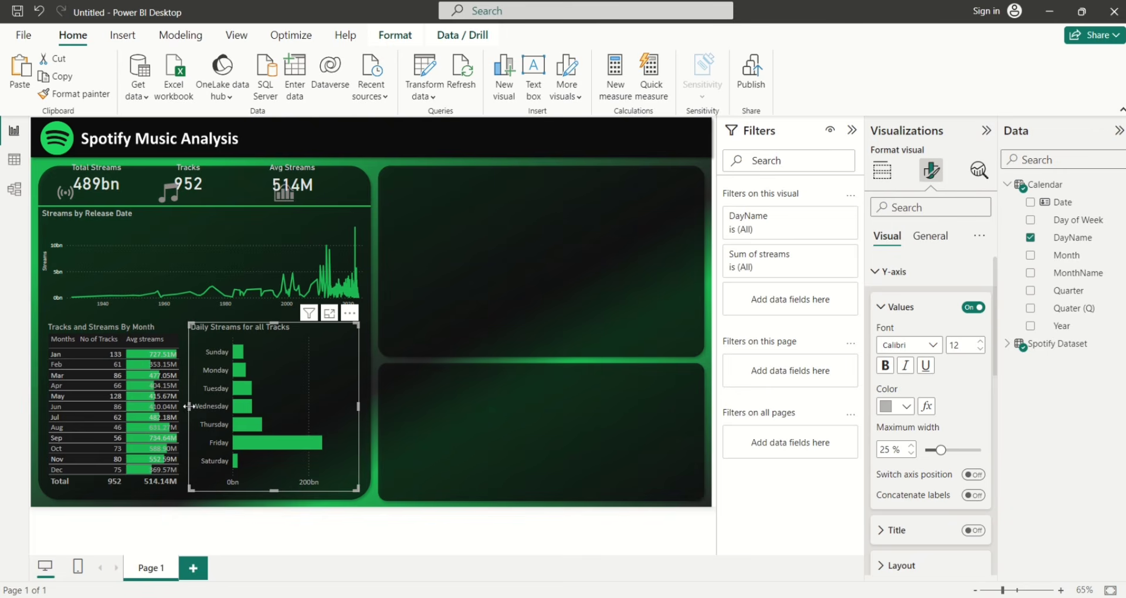
{"action": "left_click_drag", "start_coordinate": [188, 406], "coordinate": [200, 407]}
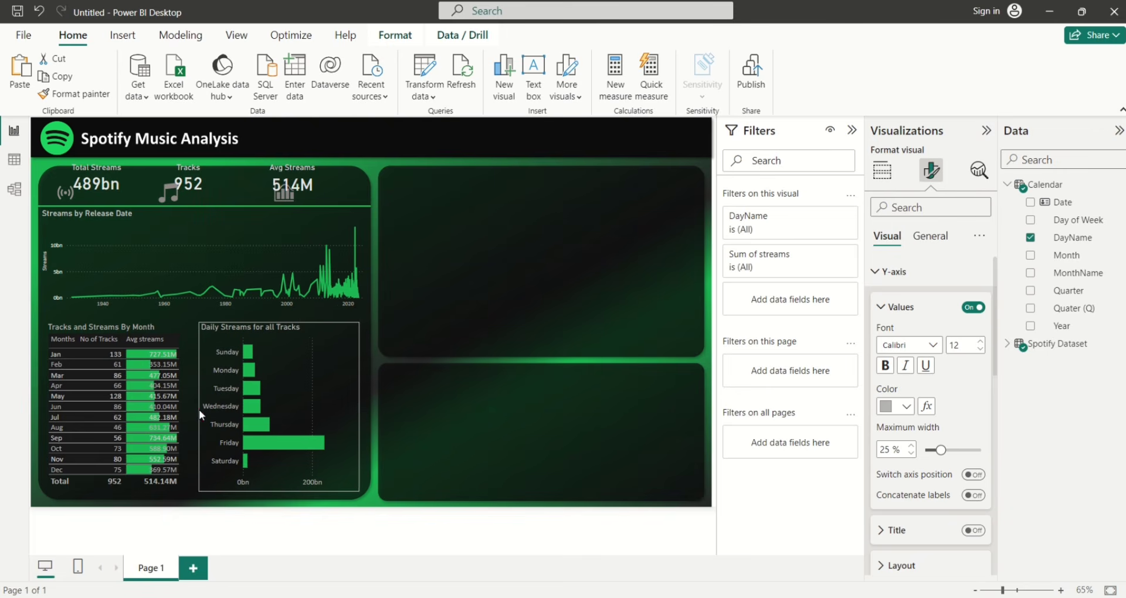
{"action": "left_click", "coordinate": [185, 340]}
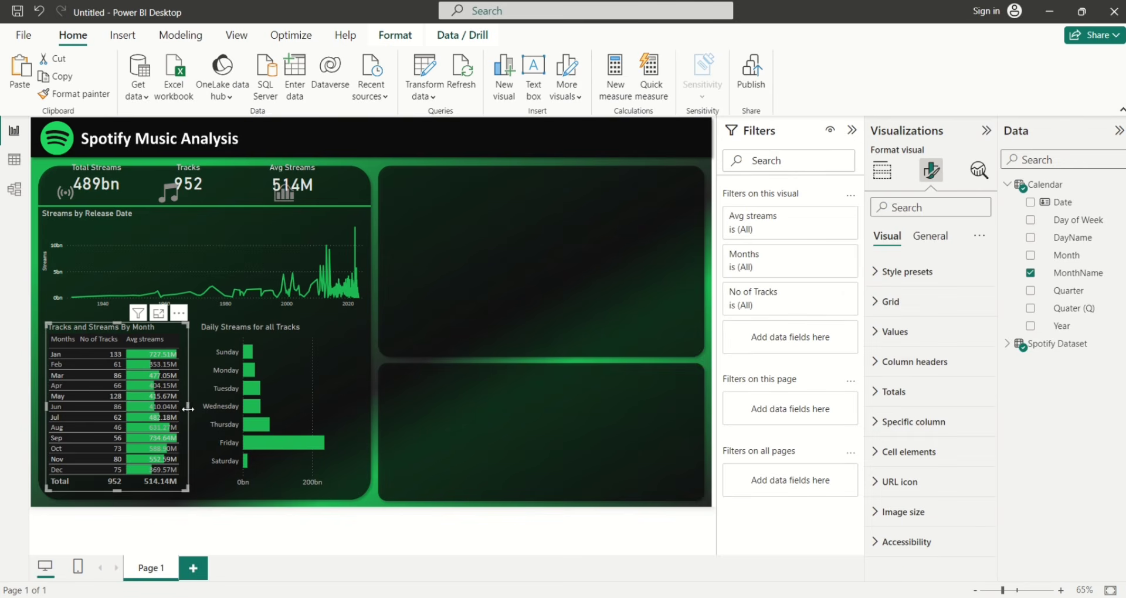
{"action": "left_click_drag", "start_coordinate": [193, 408], "coordinate": [196, 409]}
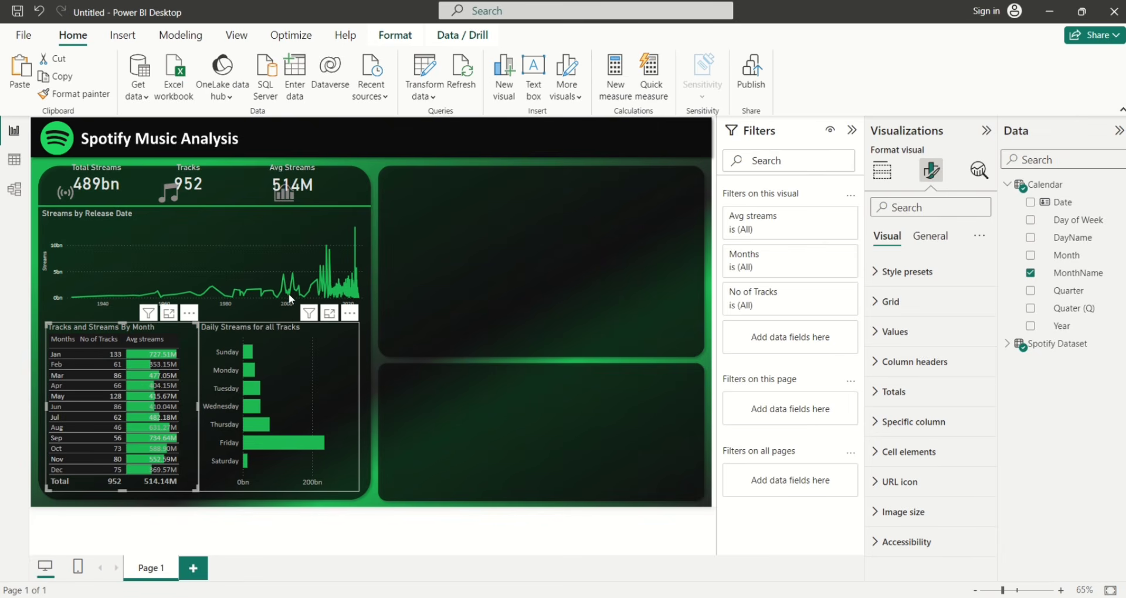
{"action": "left_click", "coordinate": [412, 176]}
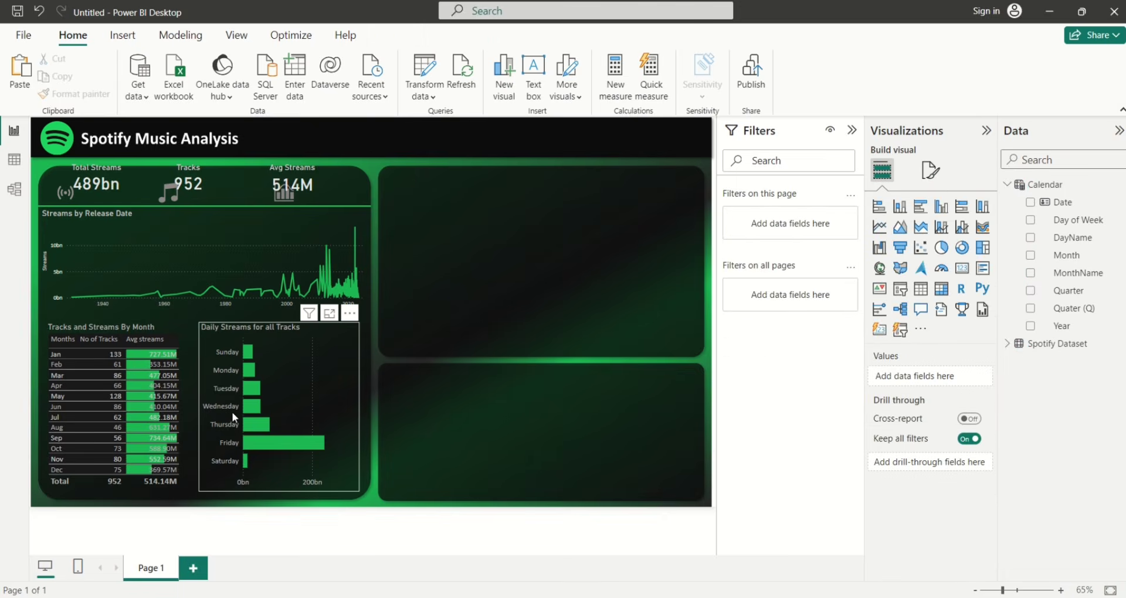
{"action": "mouse_move", "coordinate": [264, 449]}
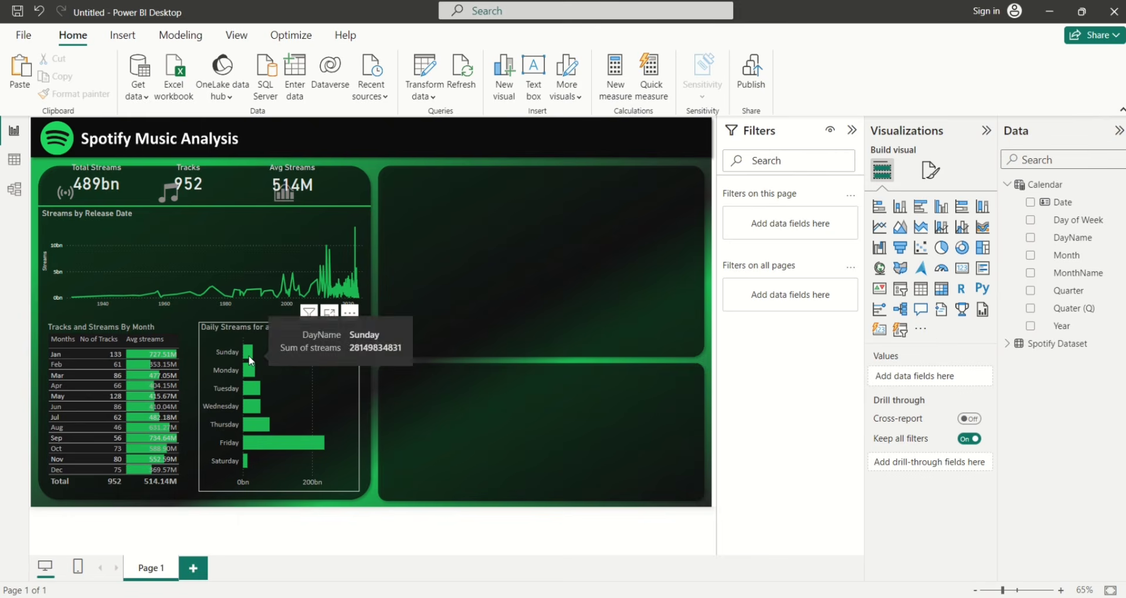
{"action": "mouse_move", "coordinate": [303, 447]}
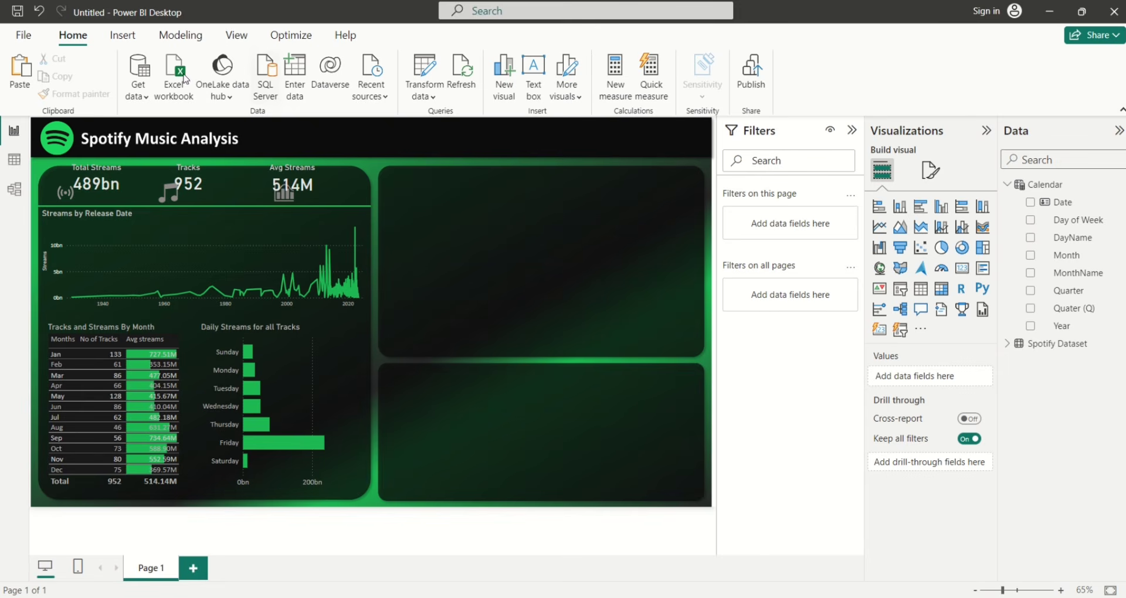
Insert a text box reading 'Artist(s) Most Streamed Track'
{"action": "left_click", "coordinate": [123, 35]}
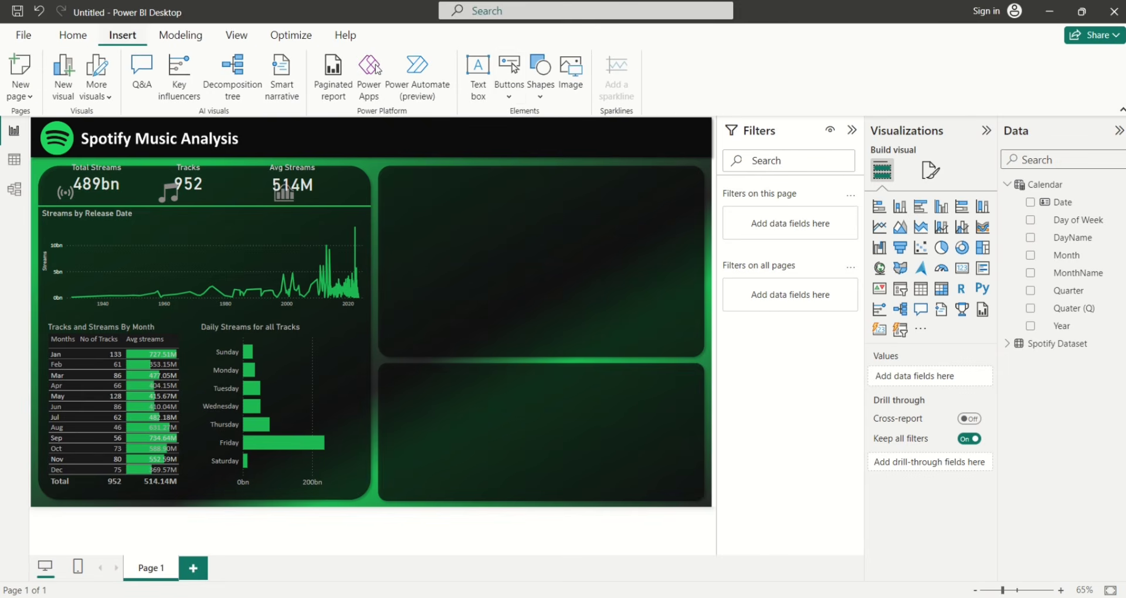
{"action": "left_click", "coordinate": [478, 91]}
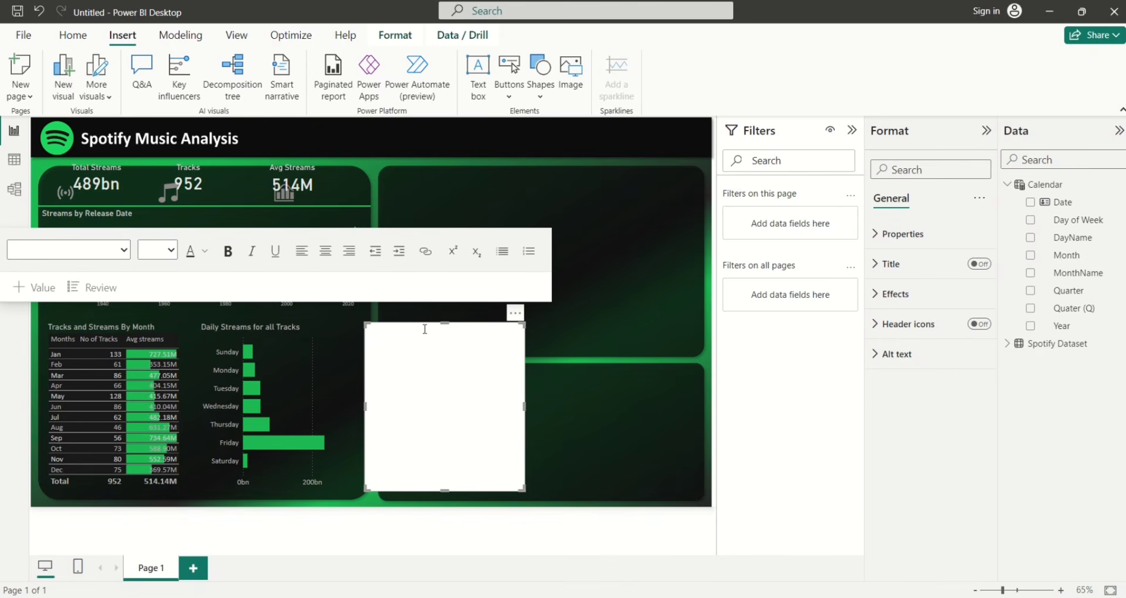
{"action": "left_click", "coordinate": [381, 327]}
{"action": "type", "text": "Artist(s) Most Streamed Trac"}
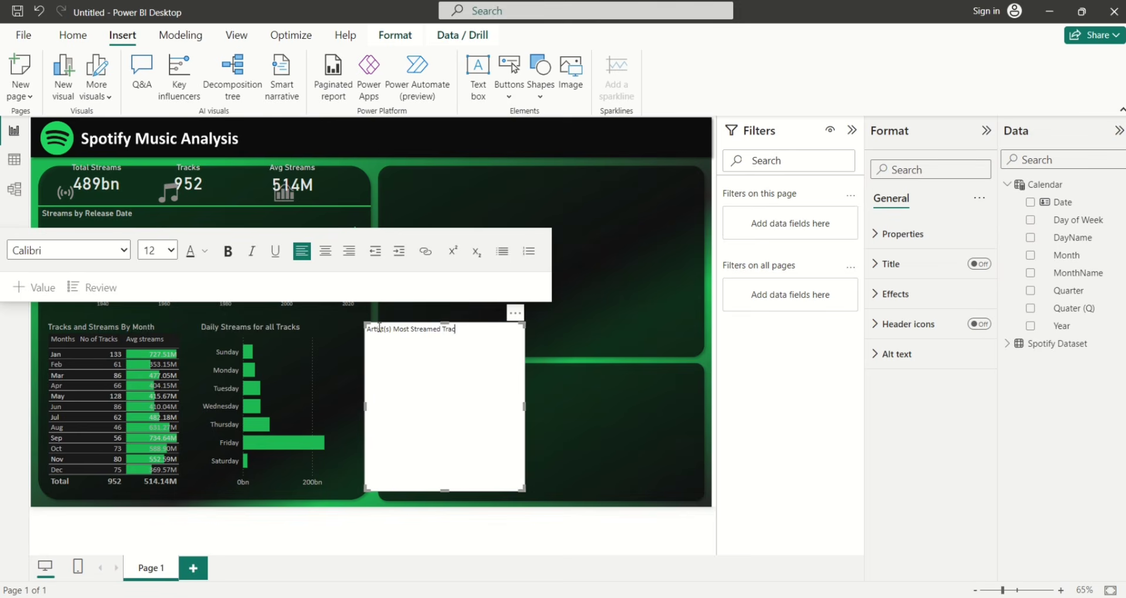
{"action": "type", "text": "k"}
Make the heading bold 14-point and shrink the box to one line high
{"action": "left_click", "coordinate": [368, 331], "text": "shift"}
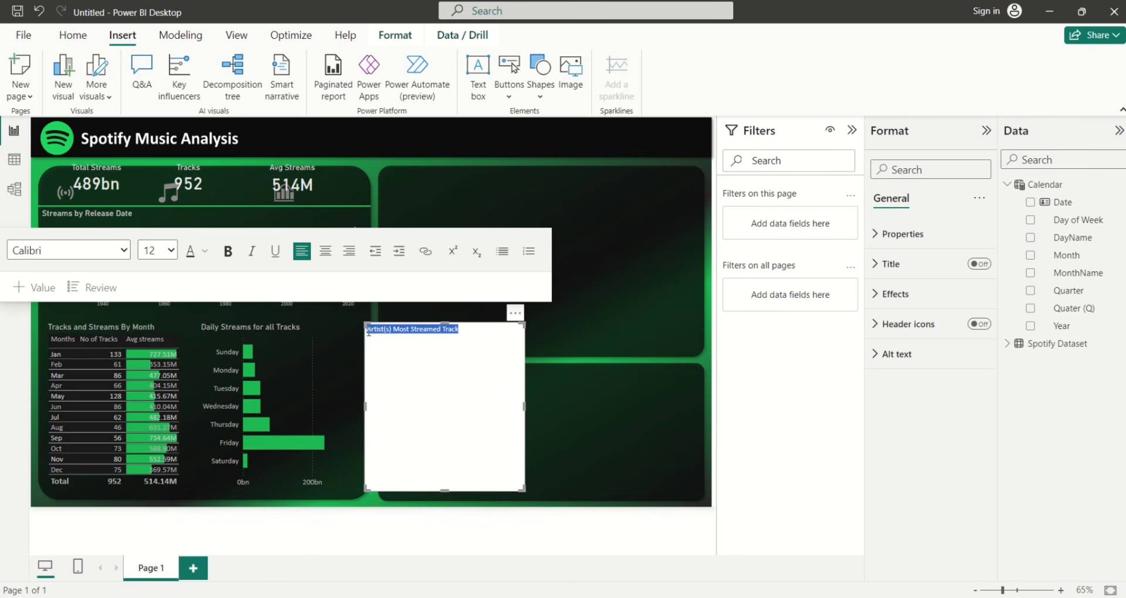
{"action": "left_click", "coordinate": [157, 250]}
{"action": "left_click", "coordinate": [150, 359]}
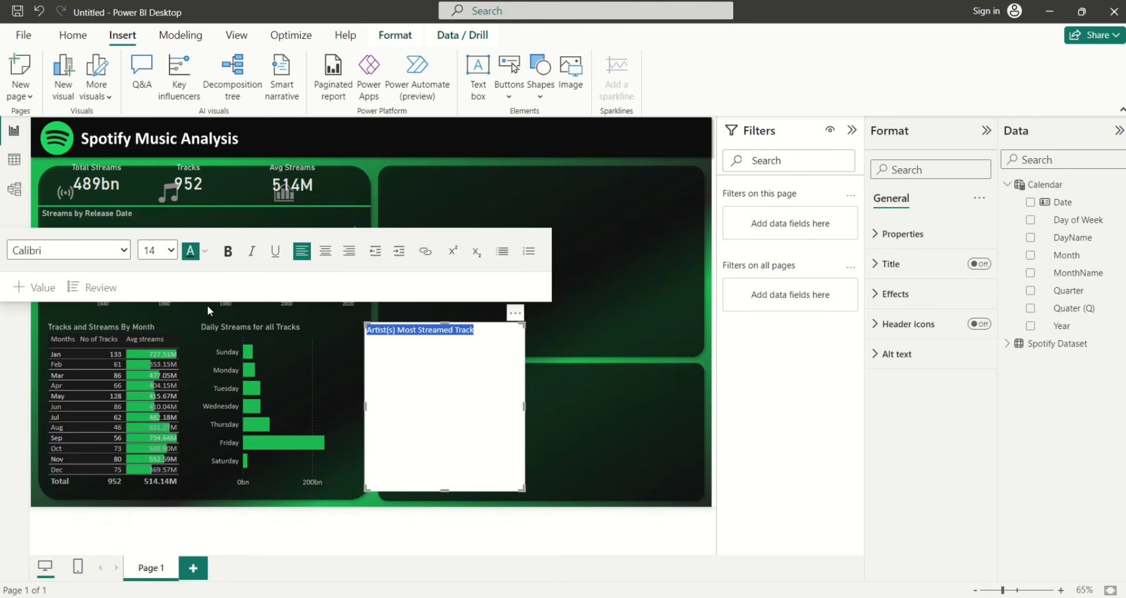
{"action": "left_click", "coordinate": [208, 255]}
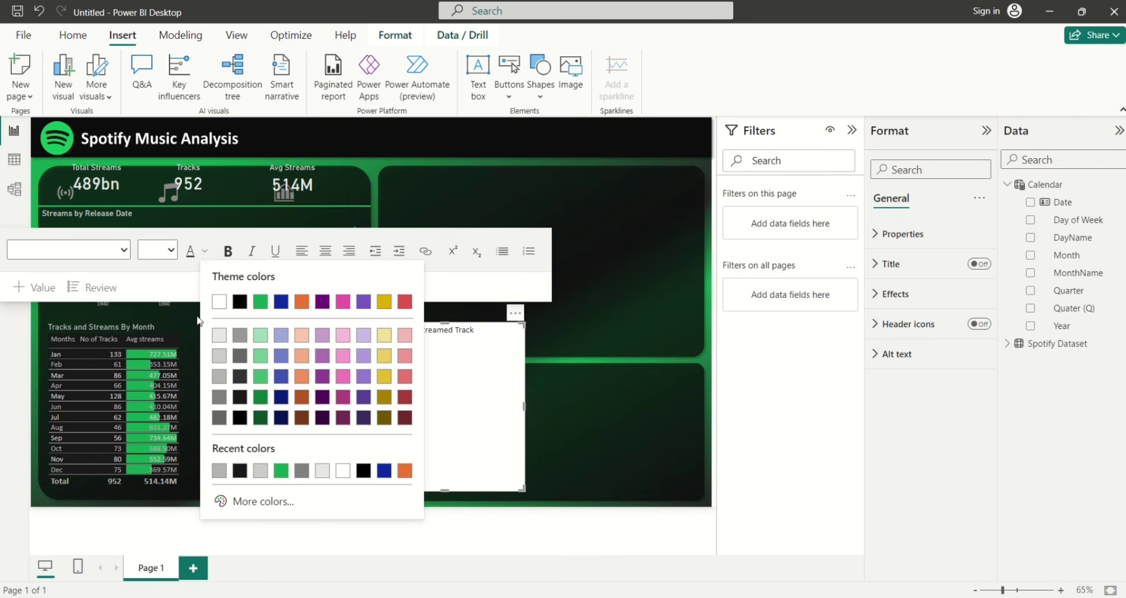
{"action": "left_click", "coordinate": [220, 376]}
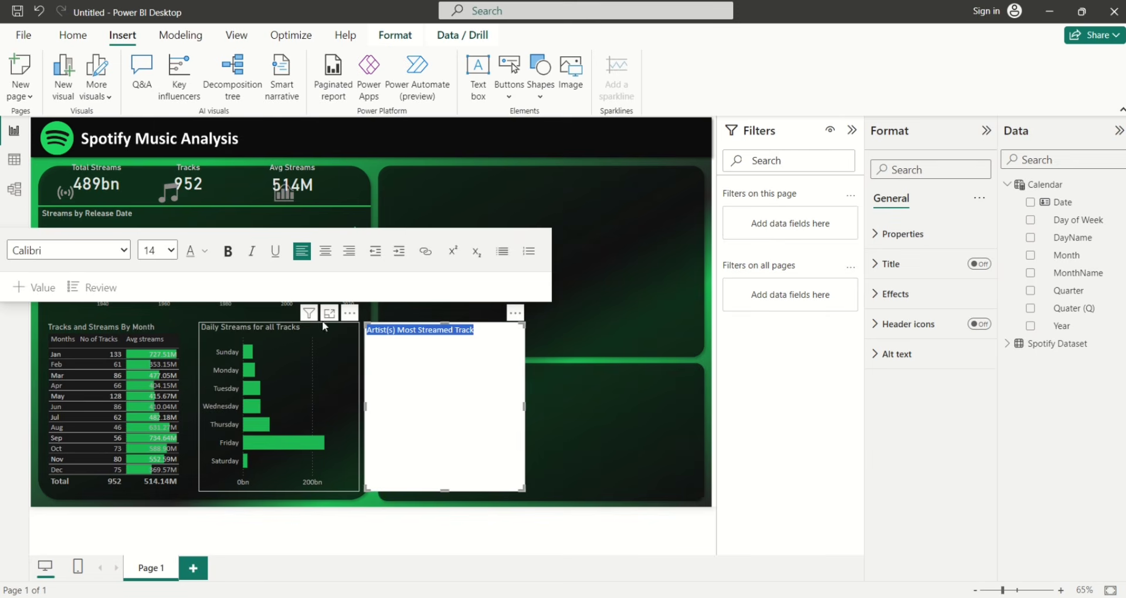
{"action": "left_click", "coordinate": [229, 253]}
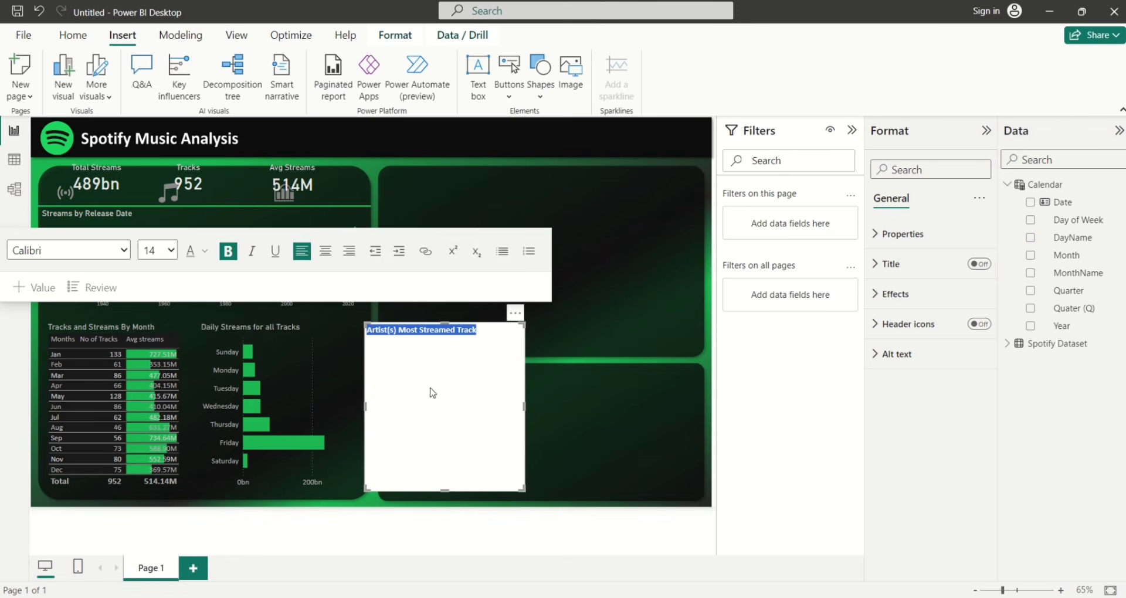
{"action": "left_click_drag", "start_coordinate": [433, 393], "coordinate": [424, 342]}
Turn off the heading text box's white background
{"action": "left_click", "coordinate": [880, 295]}
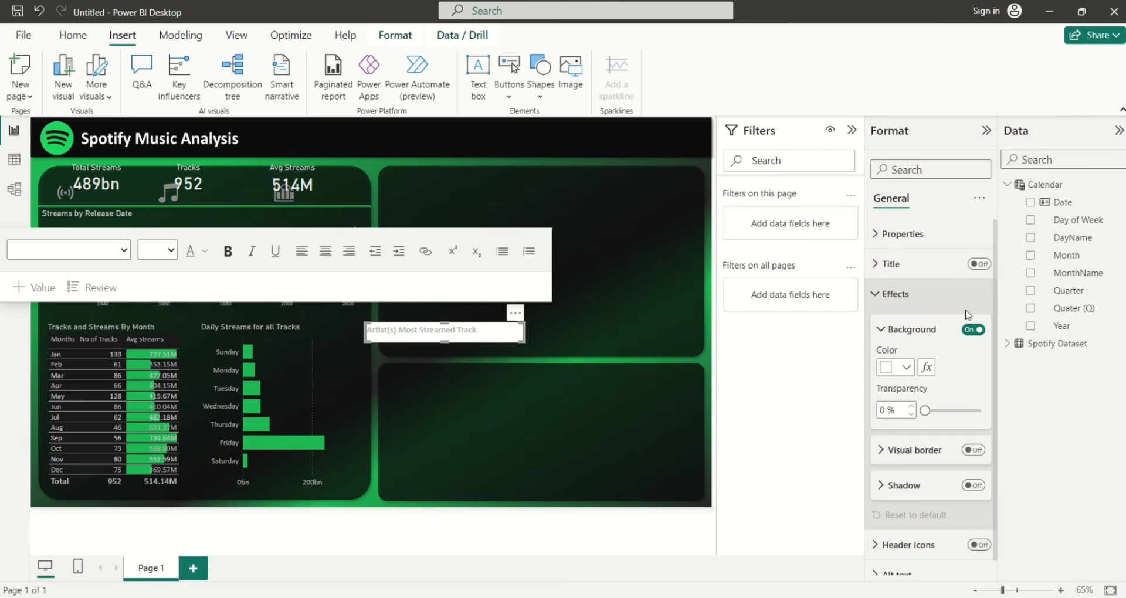
{"action": "left_click", "coordinate": [973, 330]}
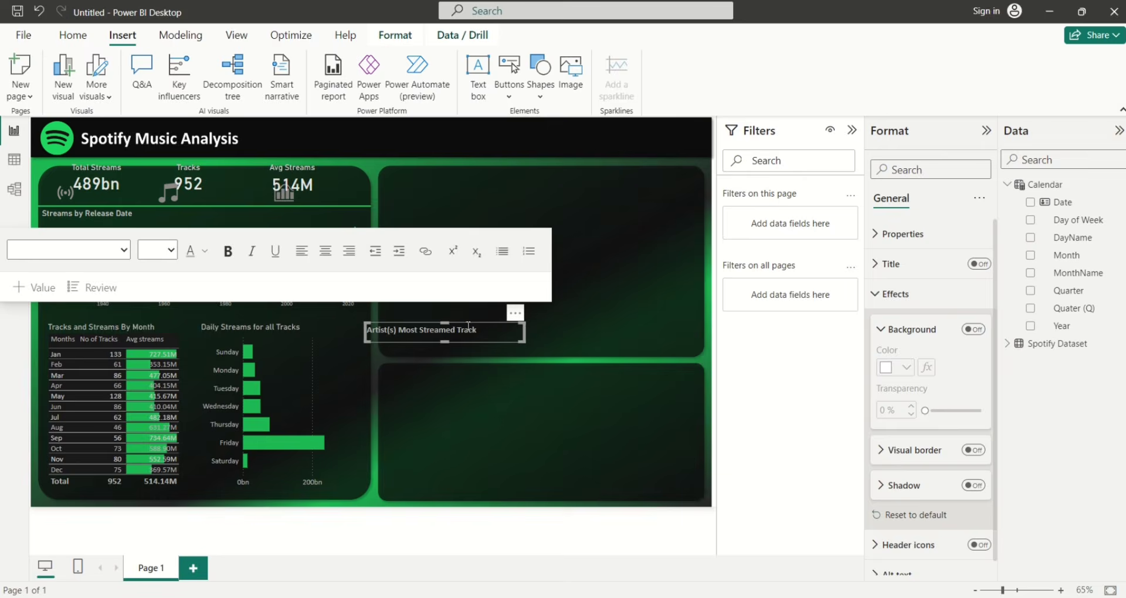
{"action": "key", "text": "Escape"}
Move the heading to the top of the upper-right panel
{"action": "left_click", "coordinate": [413, 329]}
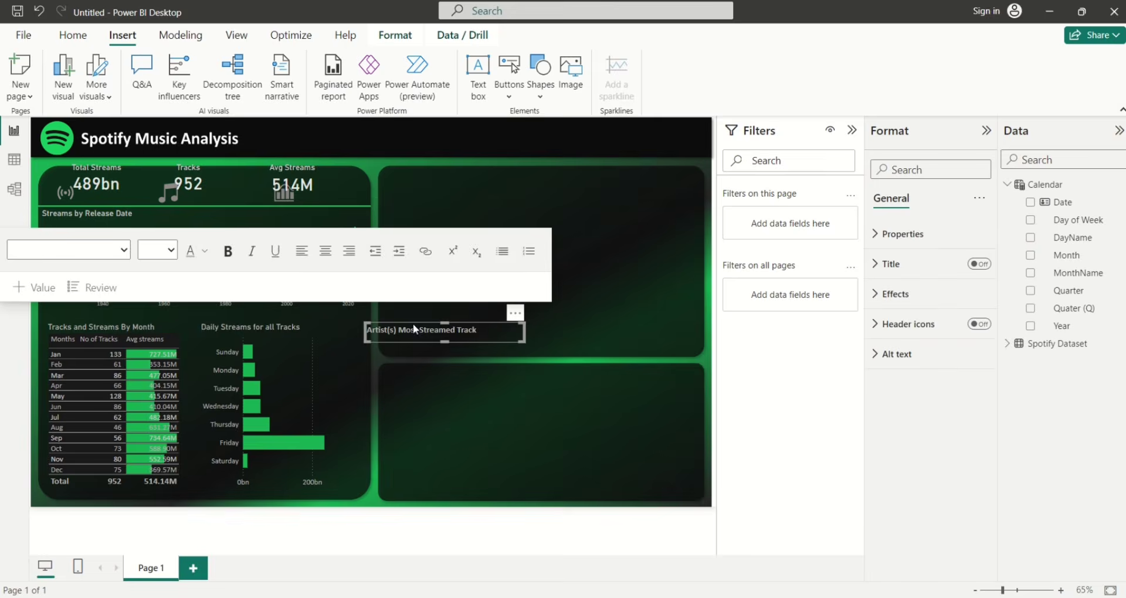
{"action": "left_click_drag", "start_coordinate": [413, 329], "coordinate": [513, 172]}
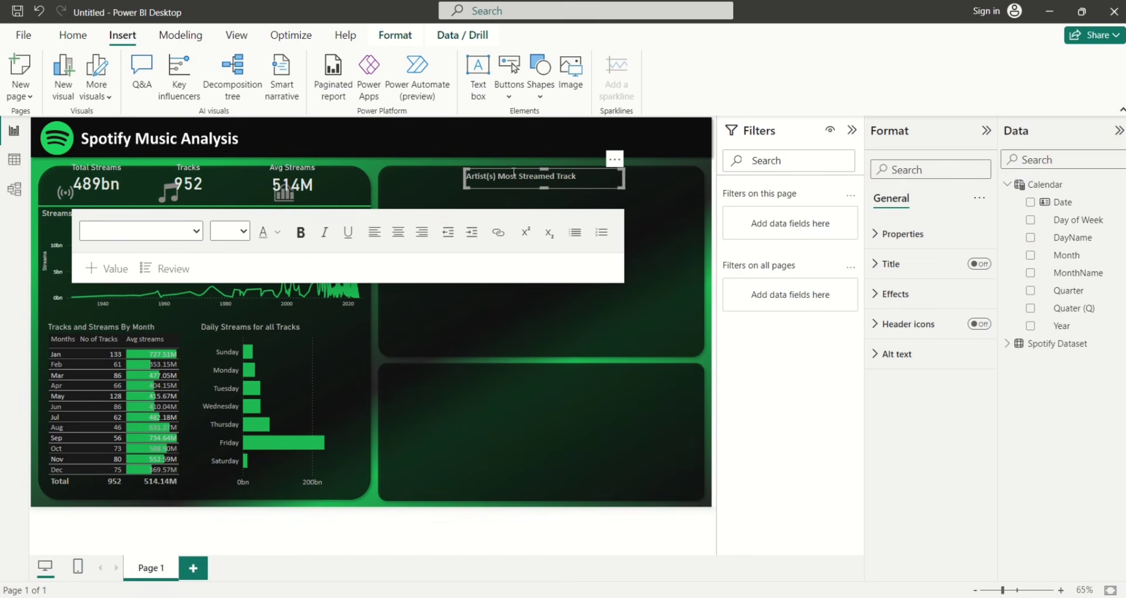
{"action": "left_click", "coordinate": [666, 261]}
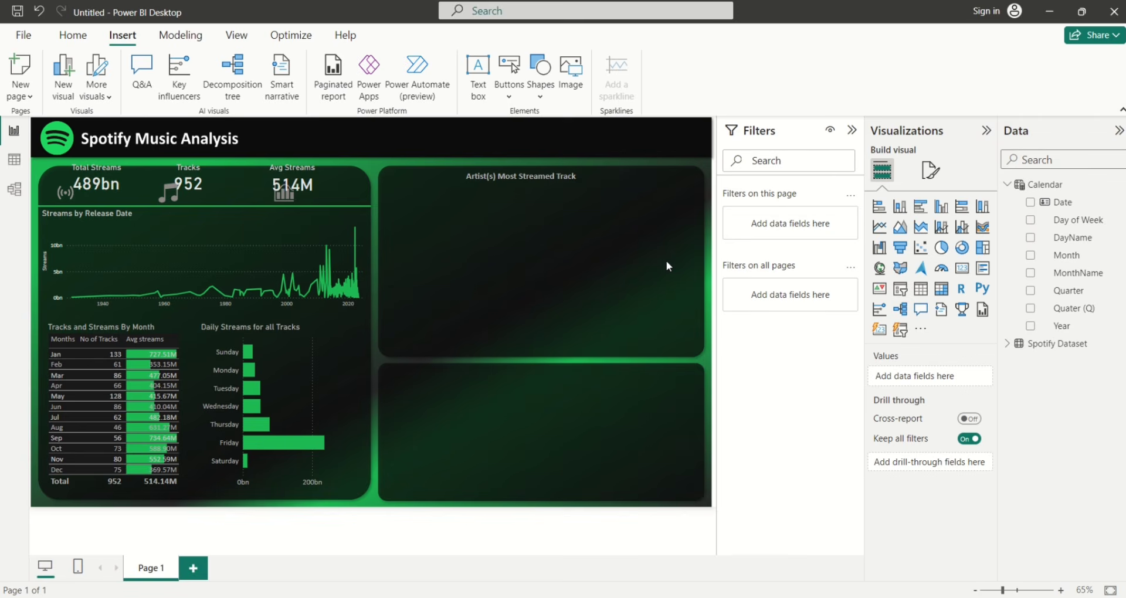
Add a slicer of track_name with streams in the upper-right panel
{"action": "left_click", "coordinate": [900, 330]}
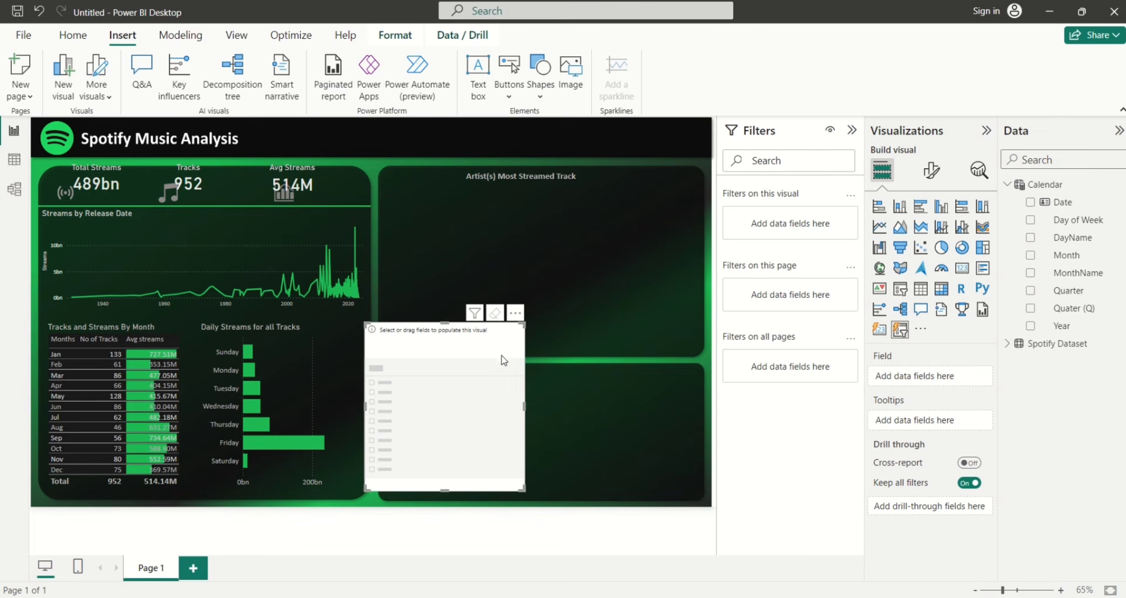
{"action": "left_click_drag", "start_coordinate": [503, 357], "coordinate": [524, 228]}
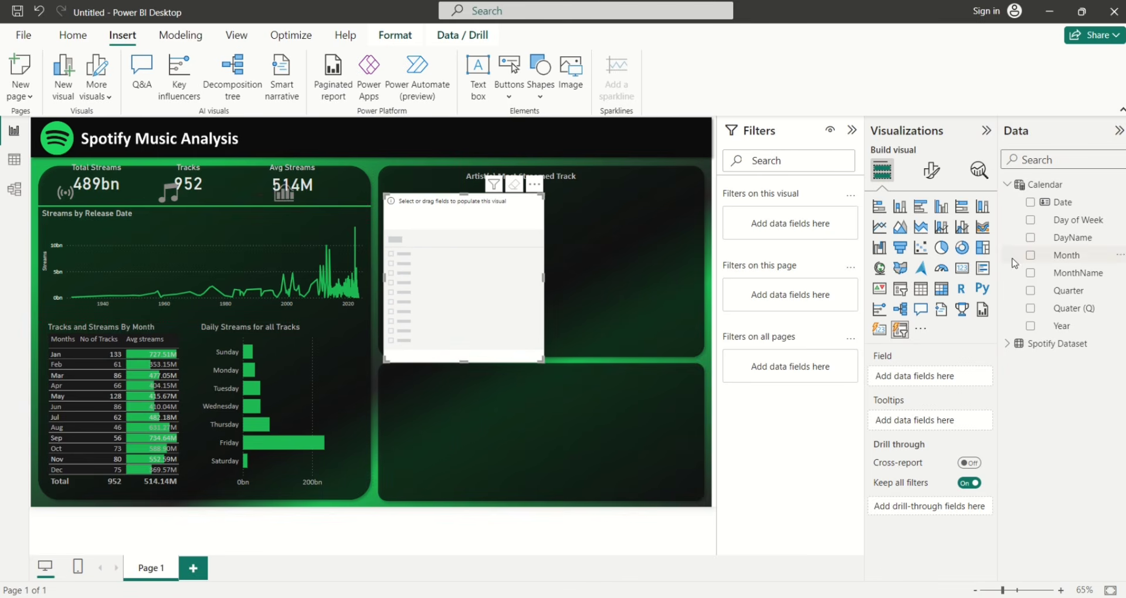
{"action": "left_click", "coordinate": [1008, 344]}
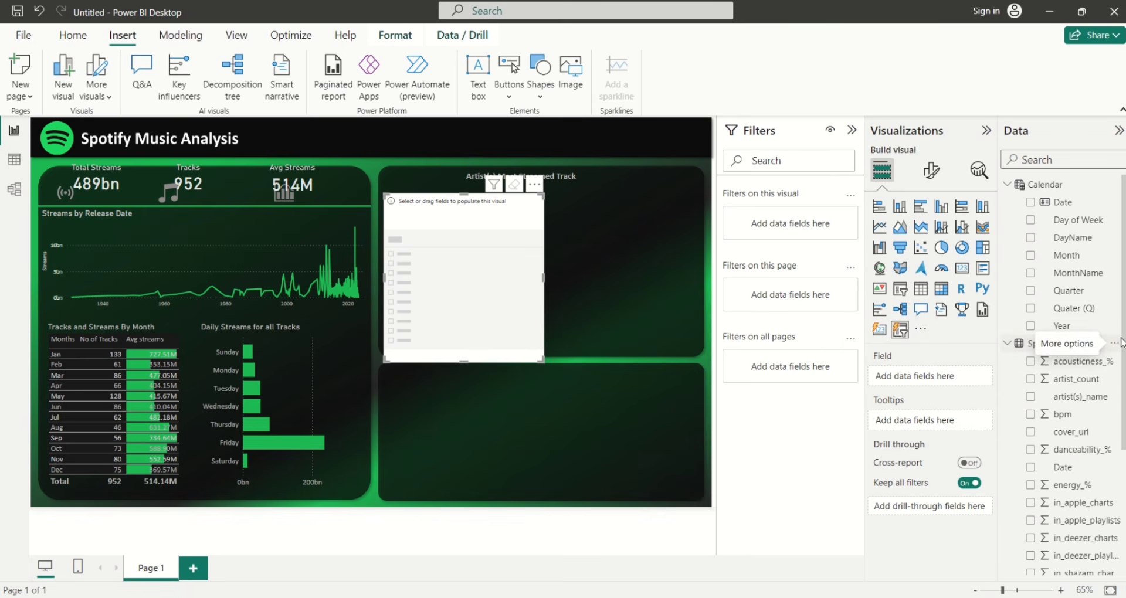
{"action": "scroll", "coordinate": [1091, 435], "scroll_direction": "down", "scroll_amount": 5}
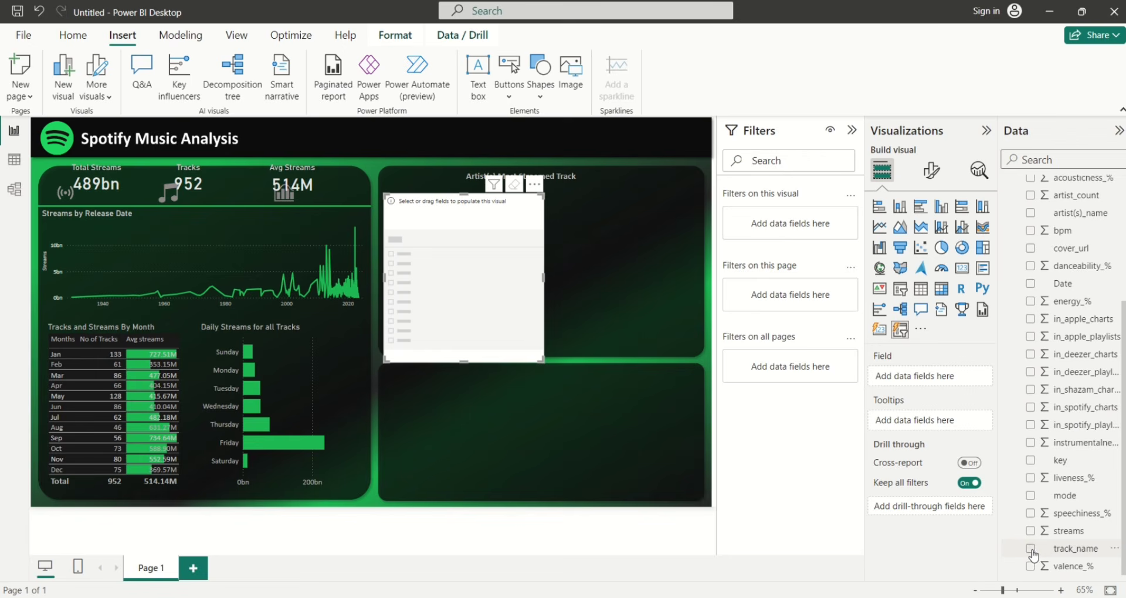
{"action": "left_click", "coordinate": [1031, 550]}
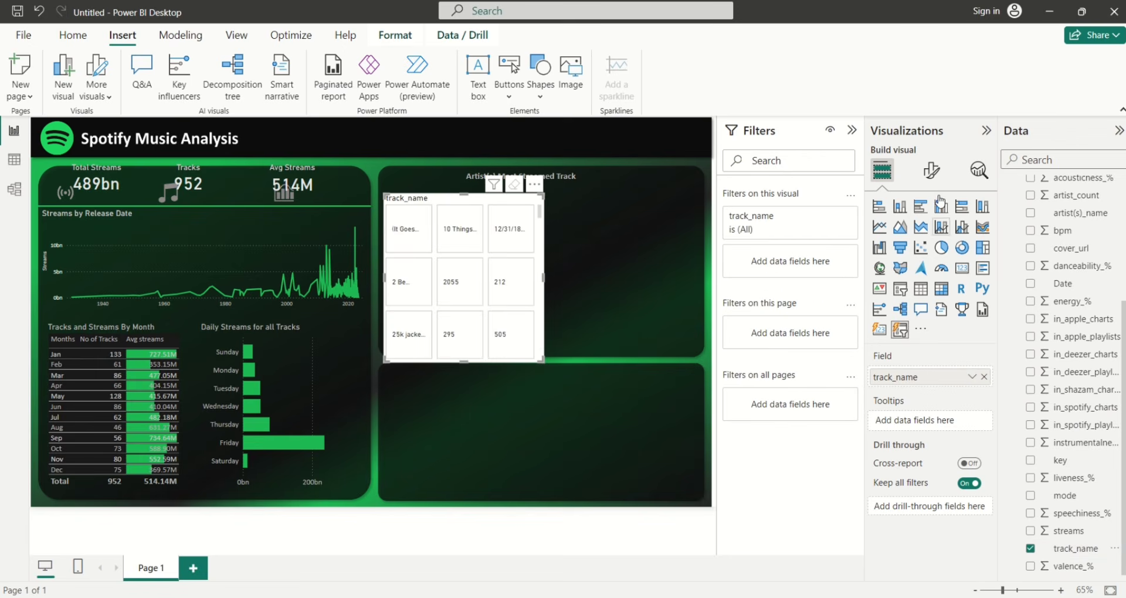
{"action": "left_click", "coordinate": [1031, 531]}
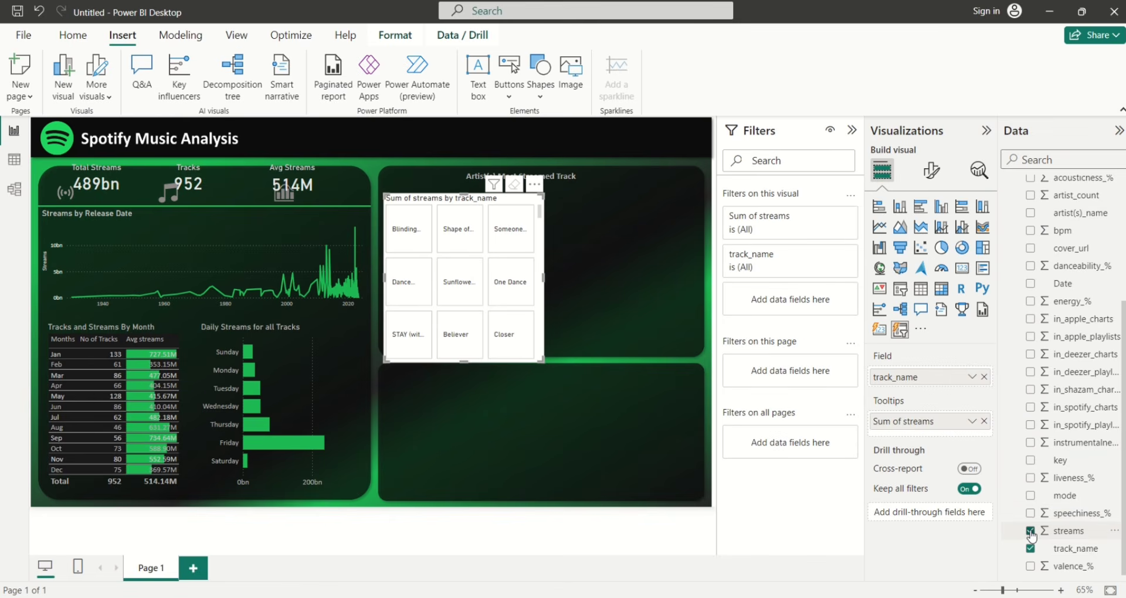
Open the slicer's Format visual settings and expand then collapse Images
{"action": "left_click", "coordinate": [933, 174]}
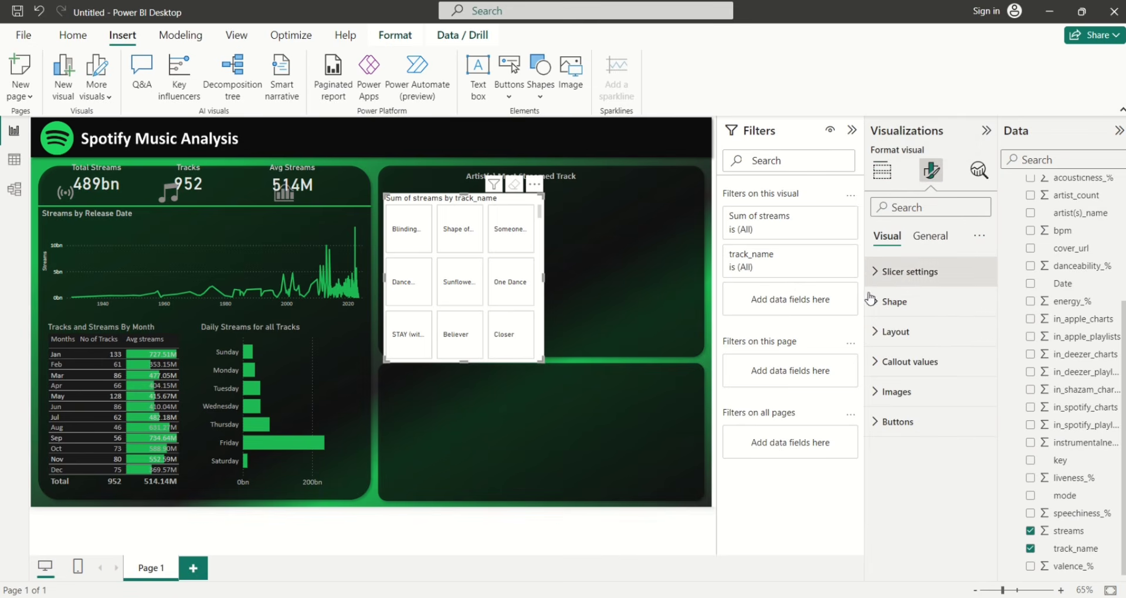
{"action": "left_click", "coordinate": [878, 392]}
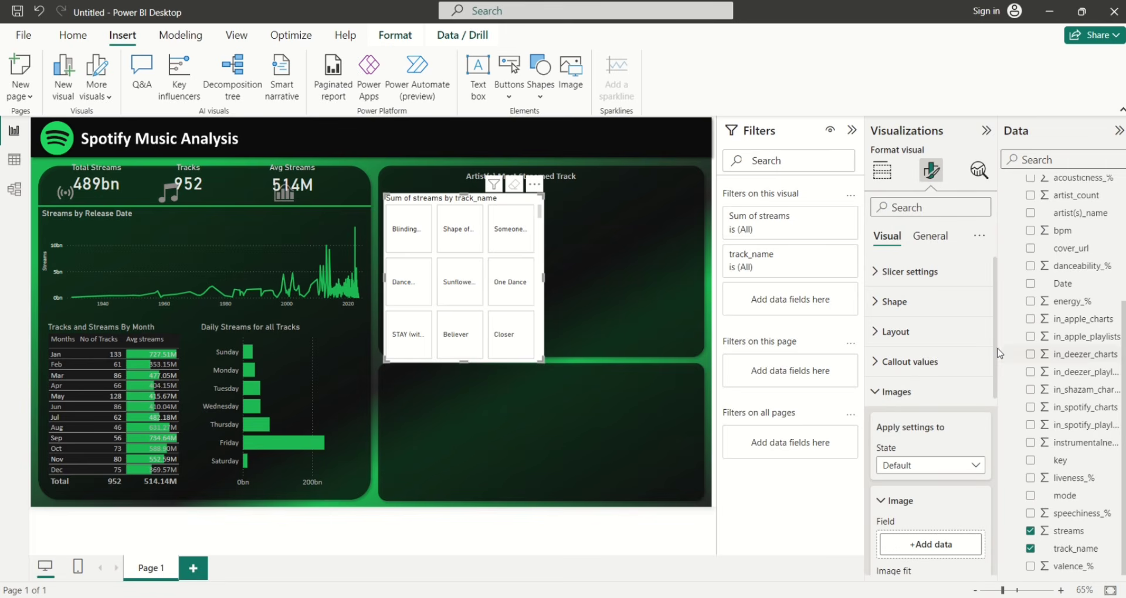
{"action": "left_click_drag", "start_coordinate": [995, 352], "coordinate": [997, 368]}
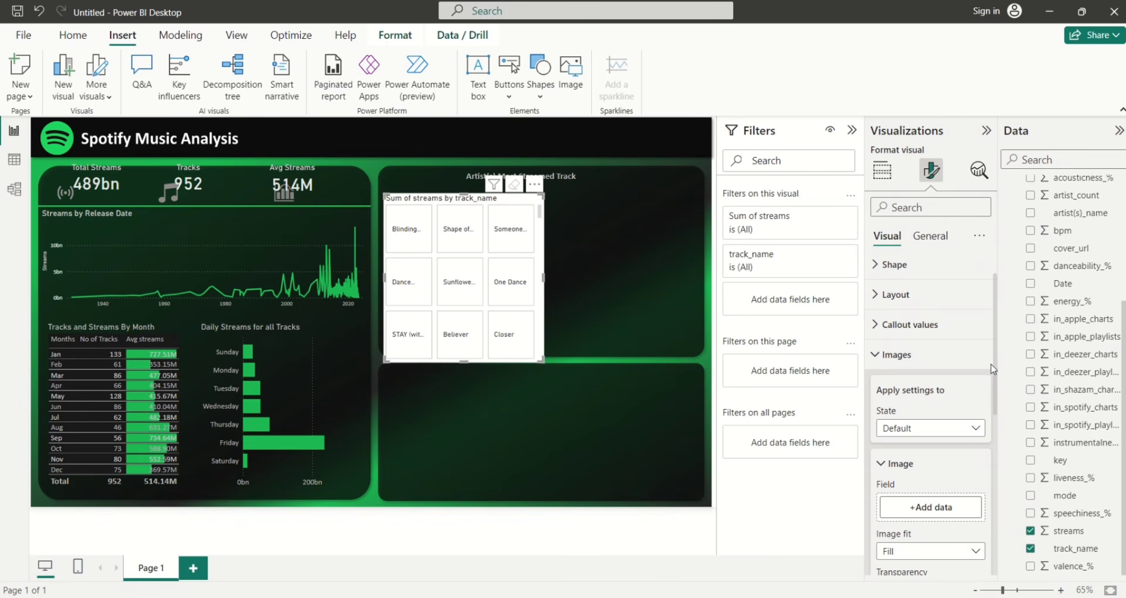
{"action": "left_click", "coordinate": [877, 364]}
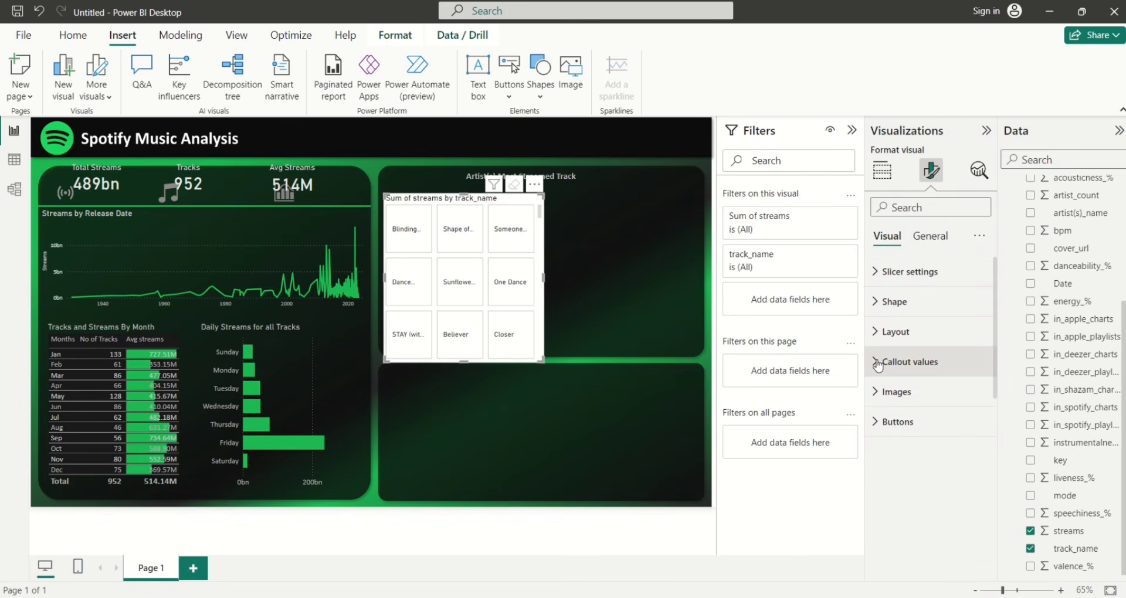
Set the cover_url column's data category to Image URL
{"action": "left_click", "coordinate": [1073, 252]}
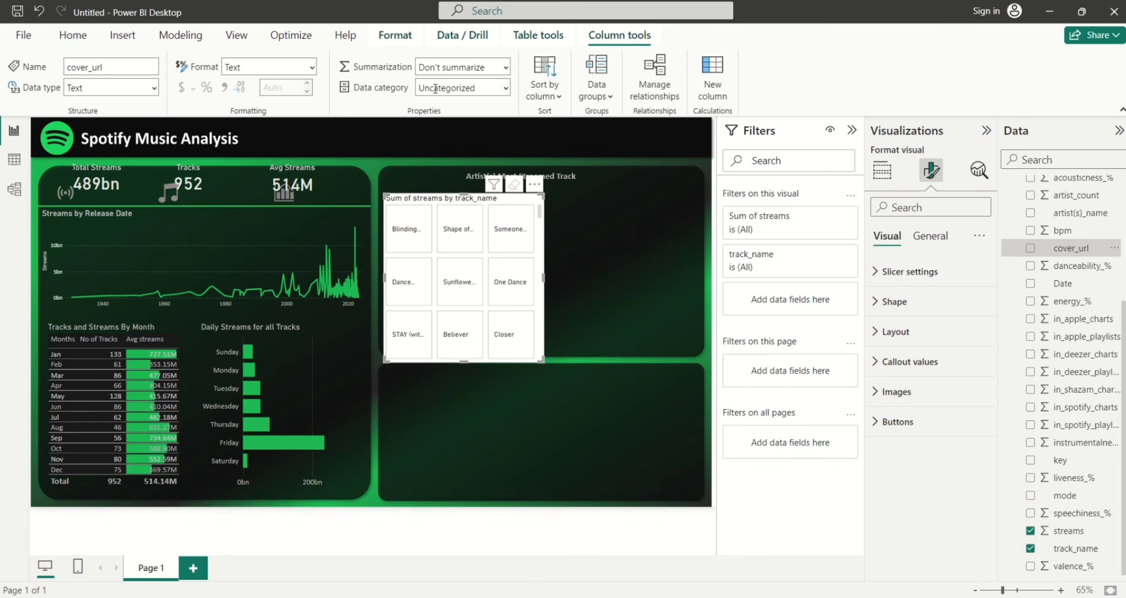
{"action": "left_click", "coordinate": [505, 88]}
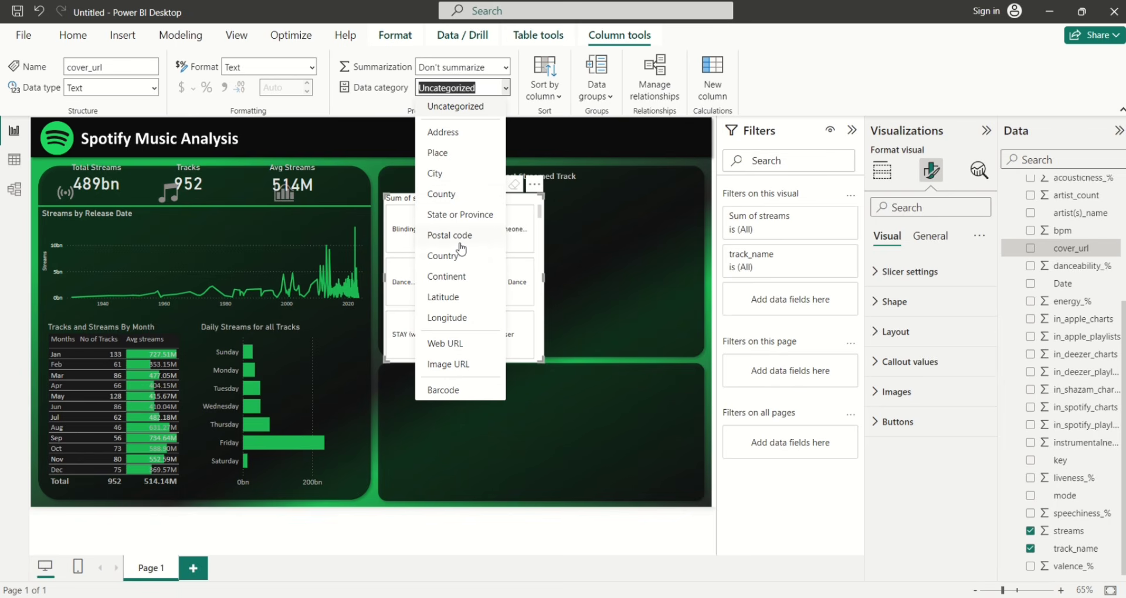
{"action": "left_click", "coordinate": [455, 364]}
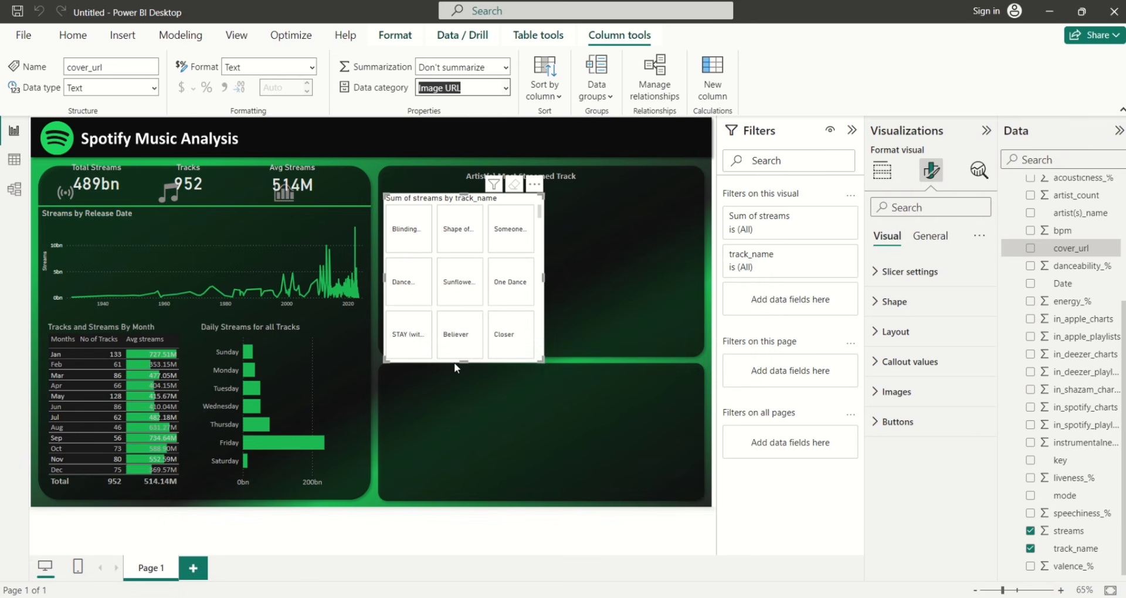
{"action": "left_click", "coordinate": [625, 380]}
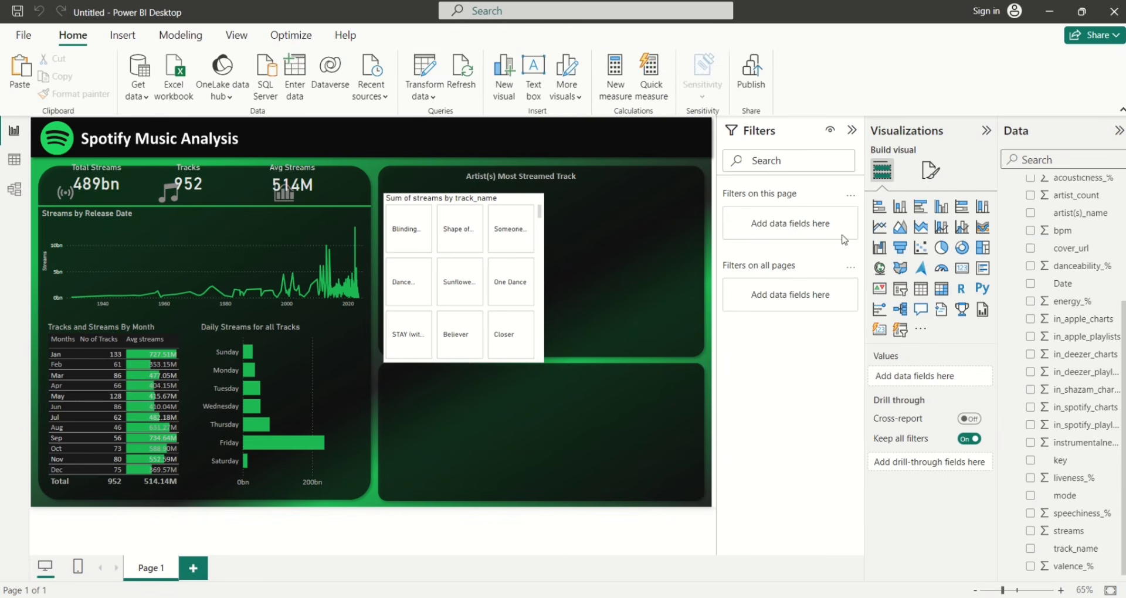
Use cover_url as the image field for the track slicer tiles
{"action": "left_click", "coordinate": [534, 203]}
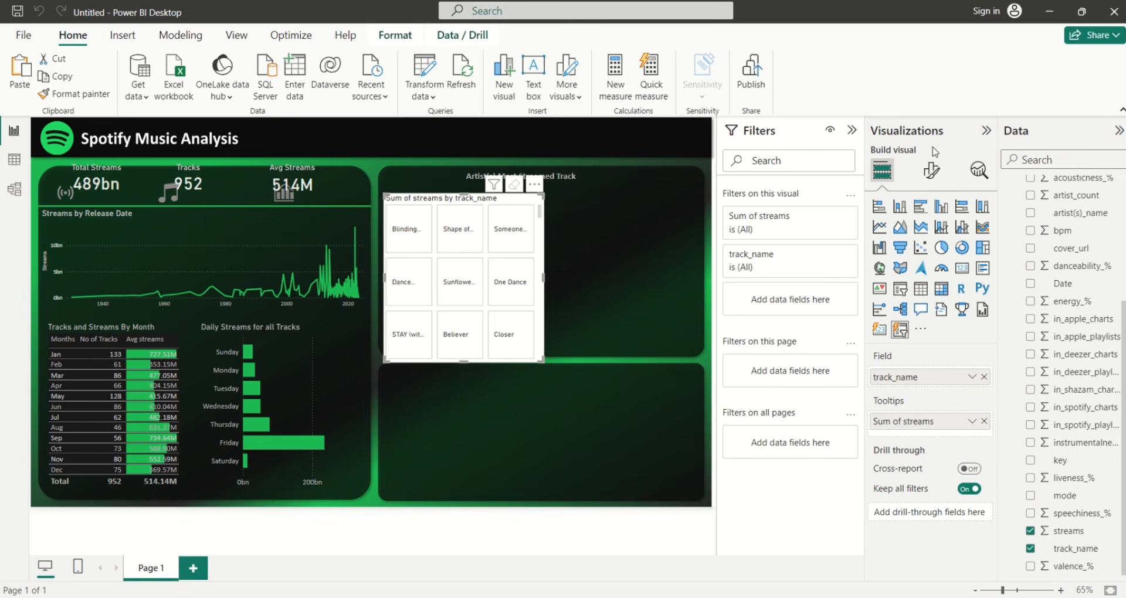
{"action": "left_click", "coordinate": [931, 170]}
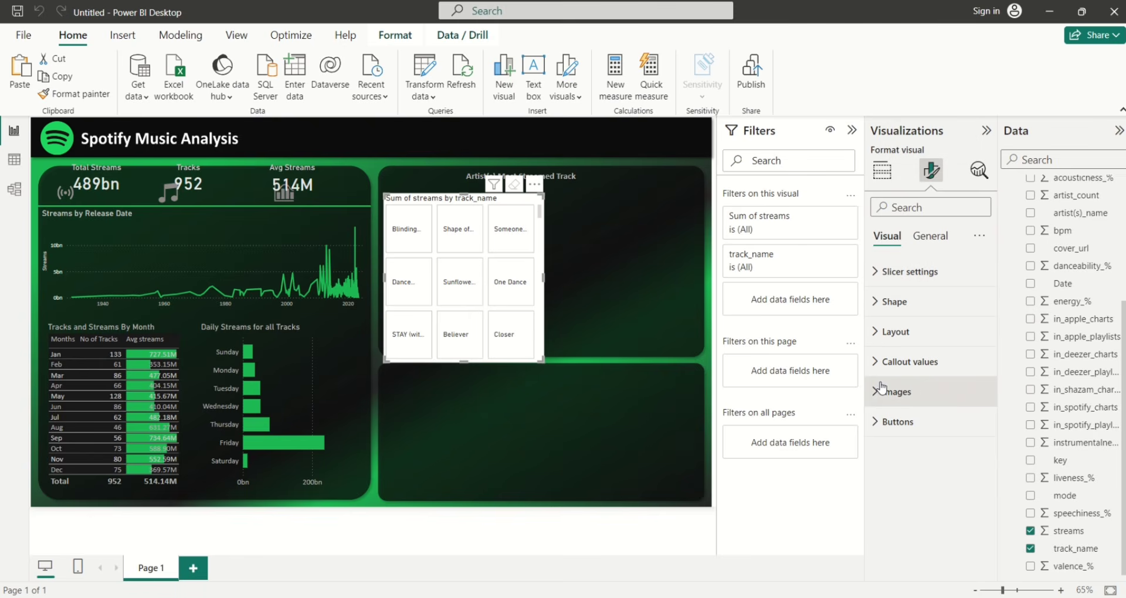
{"action": "left_click", "coordinate": [880, 389]}
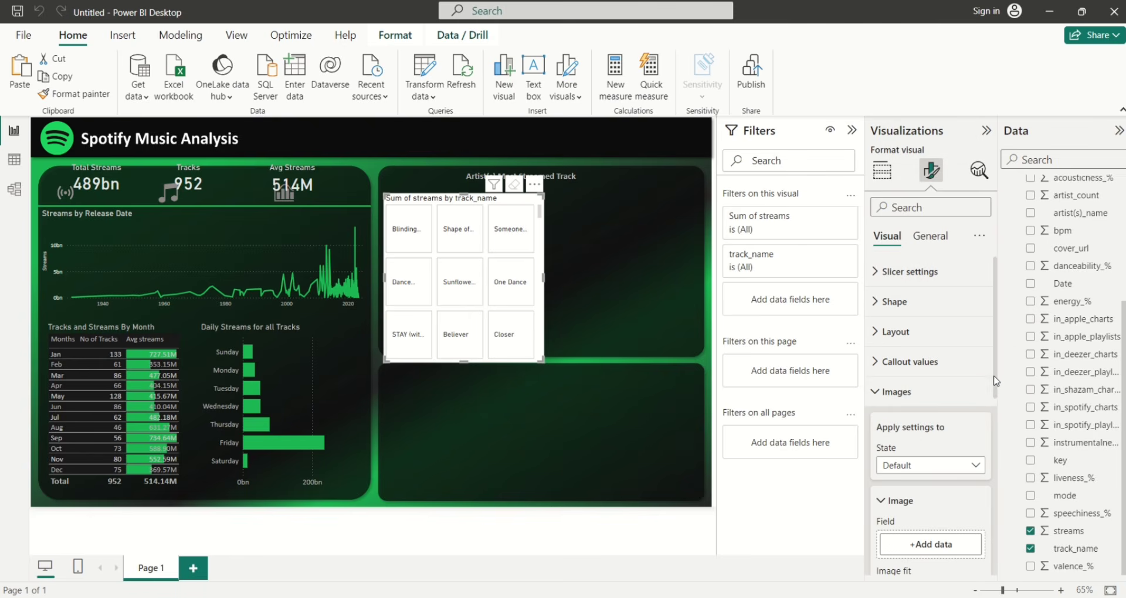
{"action": "scroll", "coordinate": [941, 405], "scroll_direction": "down", "scroll_amount": 3}
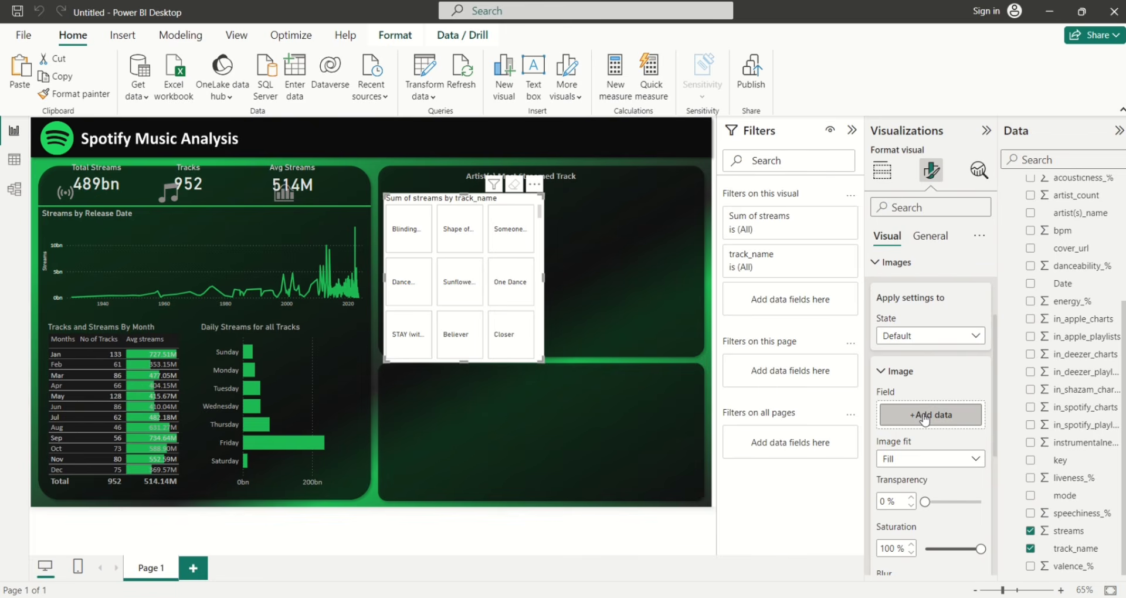
{"action": "left_click", "coordinate": [925, 417]}
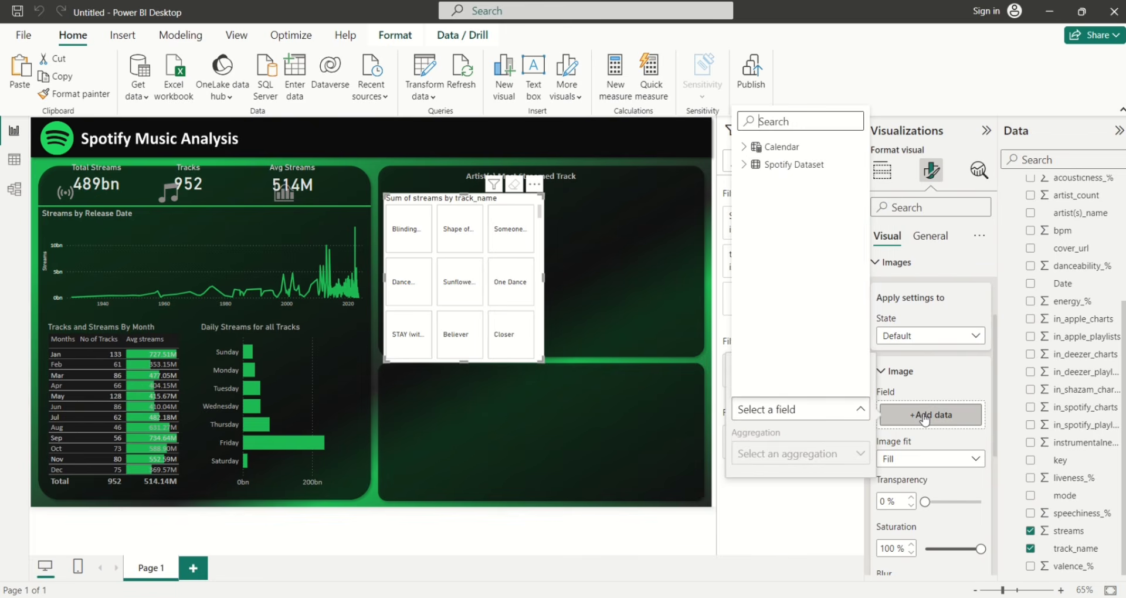
{"action": "left_click", "coordinate": [746, 166]}
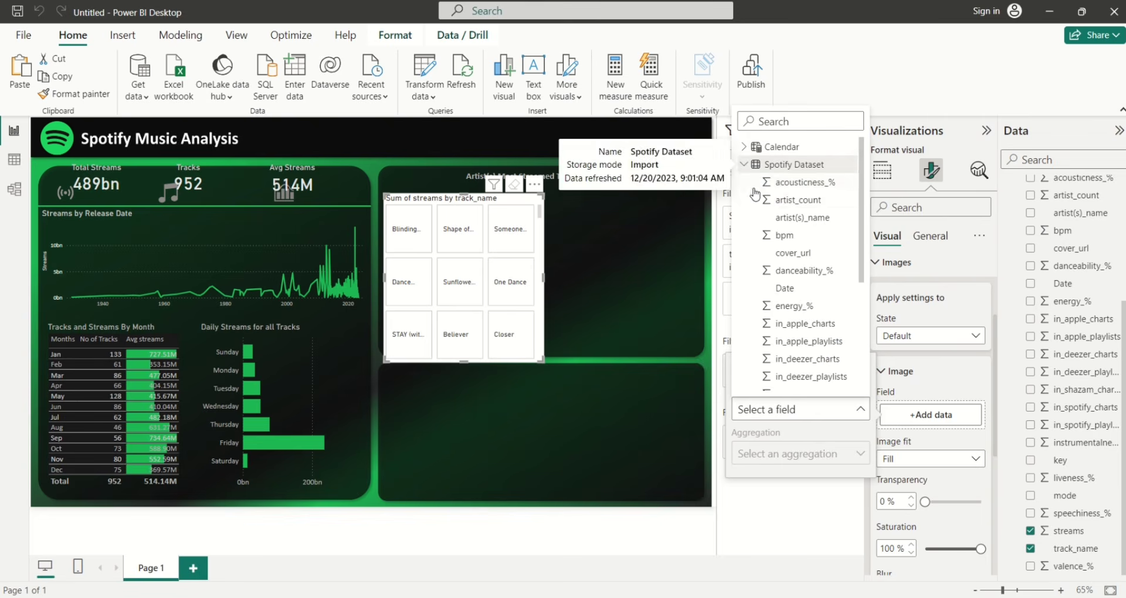
{"action": "left_click", "coordinate": [777, 256]}
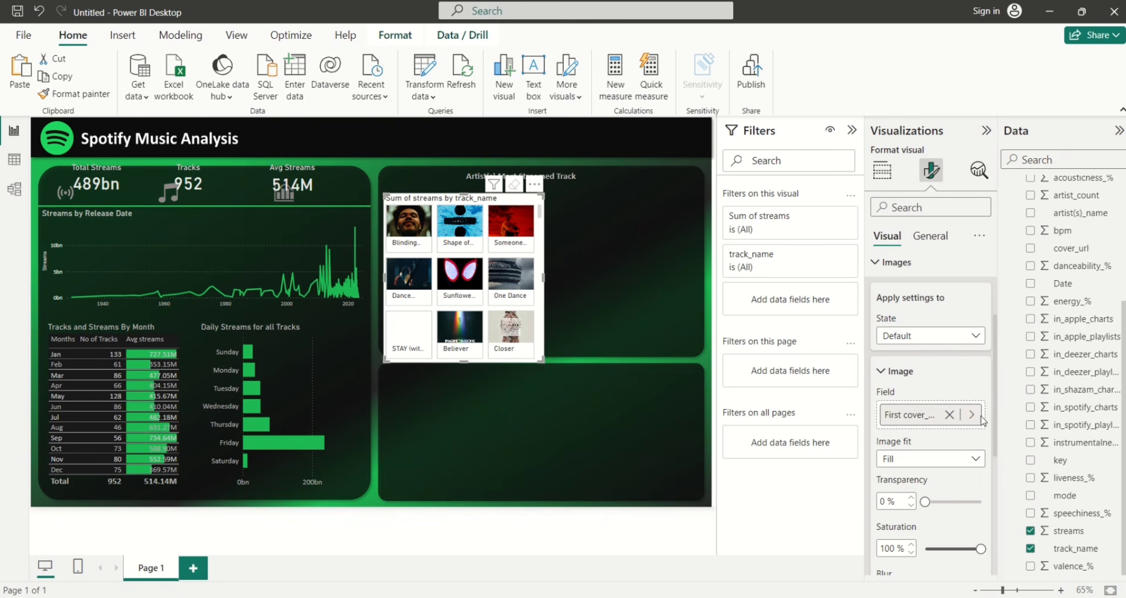
Set the slicer's image fit to Fill
{"action": "left_click", "coordinate": [975, 461]}
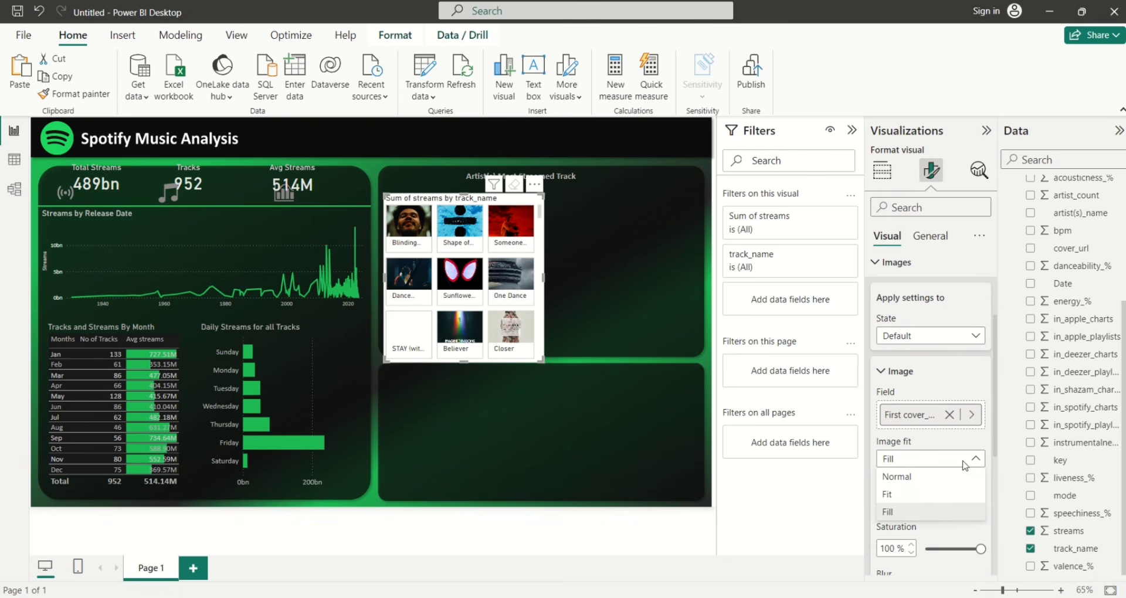
{"action": "left_click", "coordinate": [932, 495]}
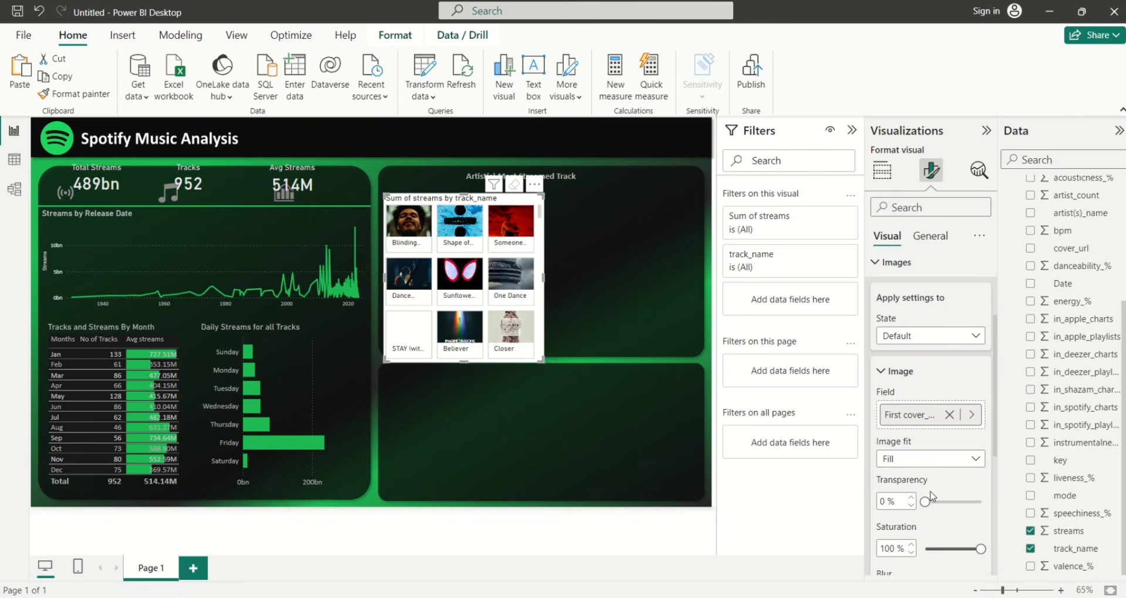
{"action": "left_click", "coordinate": [975, 460]}
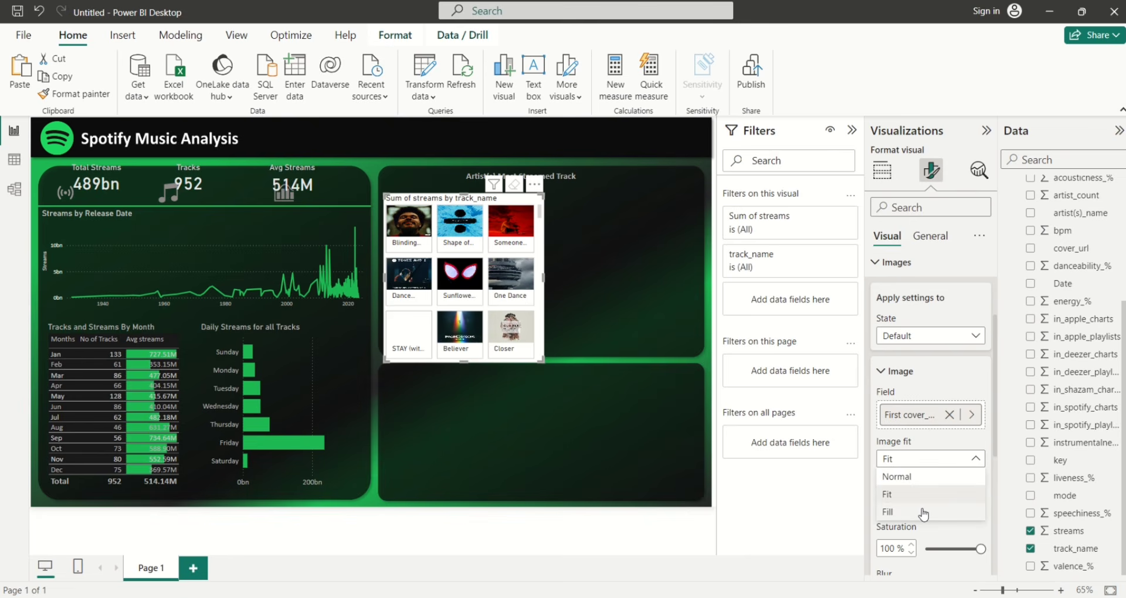
{"action": "left_click", "coordinate": [924, 515]}
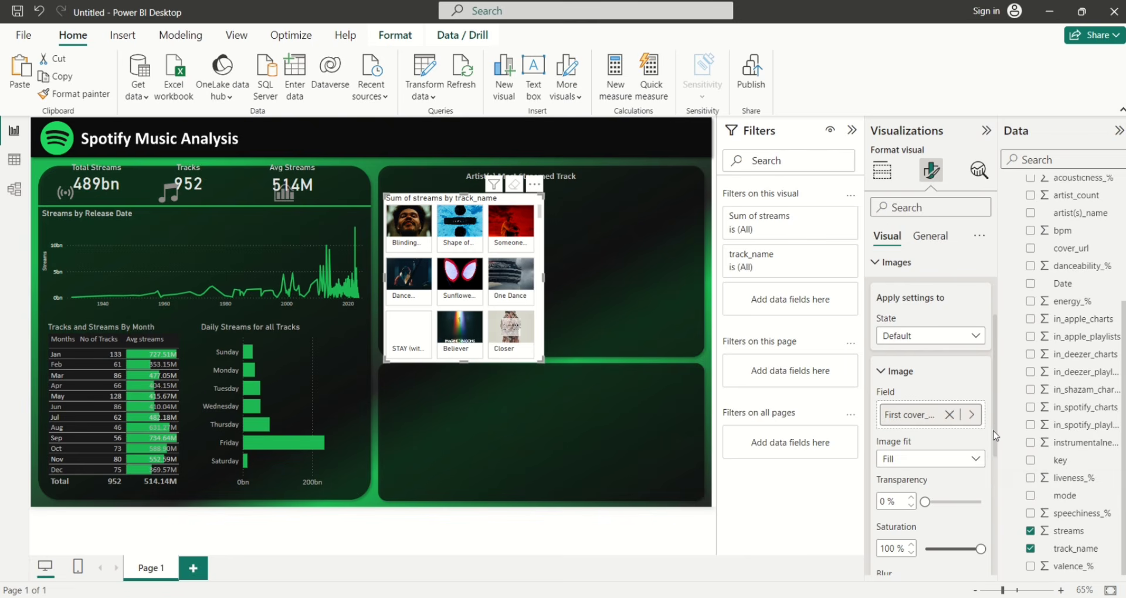
{"action": "scroll", "coordinate": [998, 410], "scroll_direction": "up", "scroll_amount": 2}
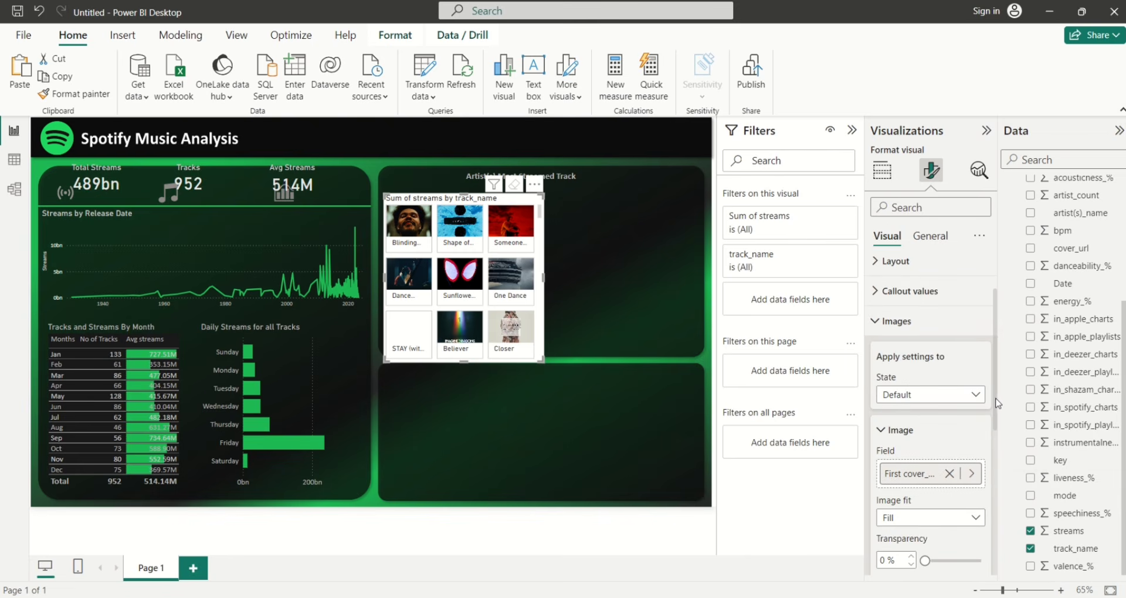
Set the slicer's callout values font colour to White, 20% darker
{"action": "left_click", "coordinate": [876, 323]}
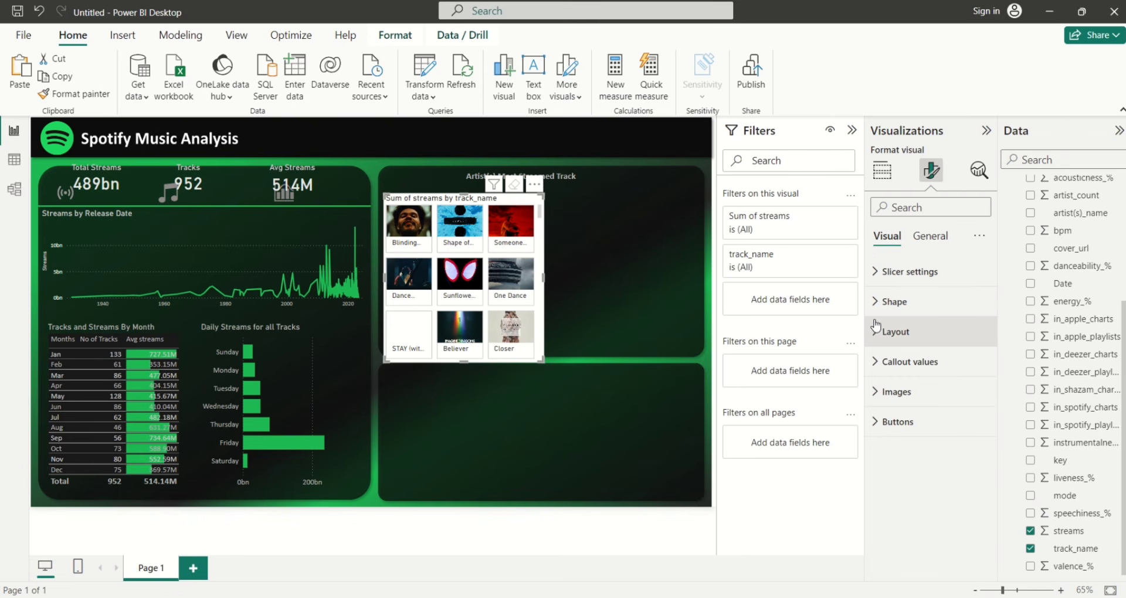
{"action": "left_click", "coordinate": [878, 363]}
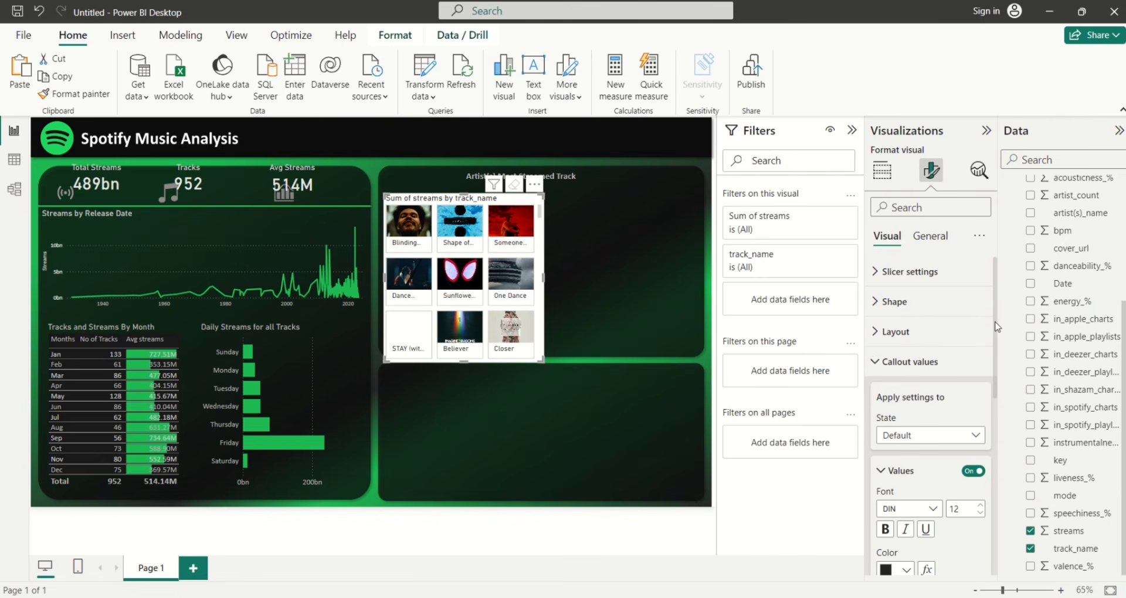
{"action": "left_click_drag", "start_coordinate": [995, 327], "coordinate": [997, 402]}
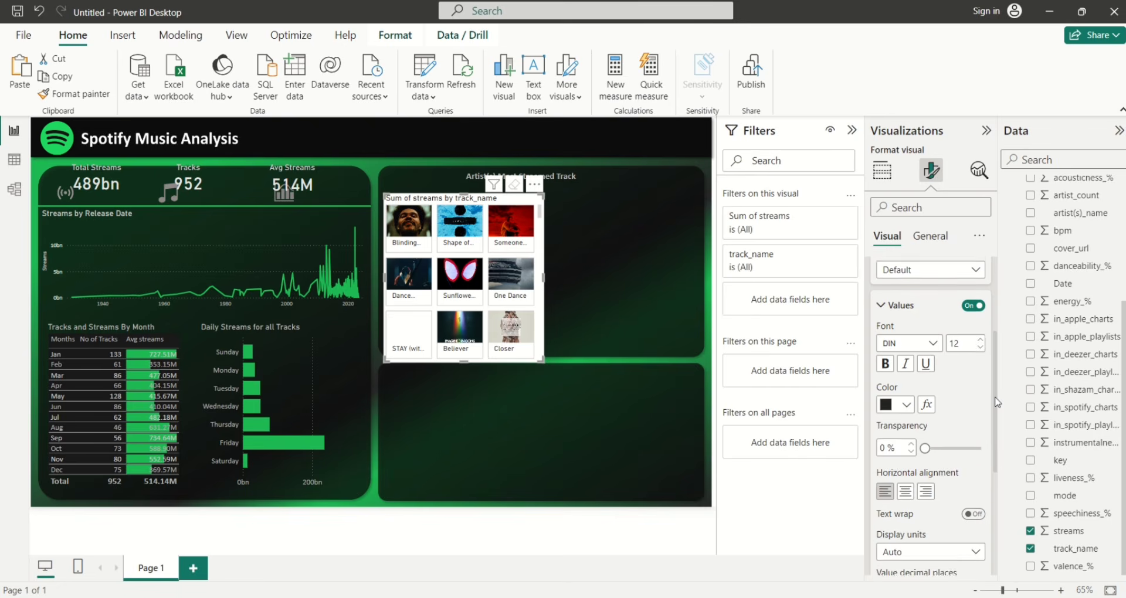
{"action": "left_click", "coordinate": [908, 399]}
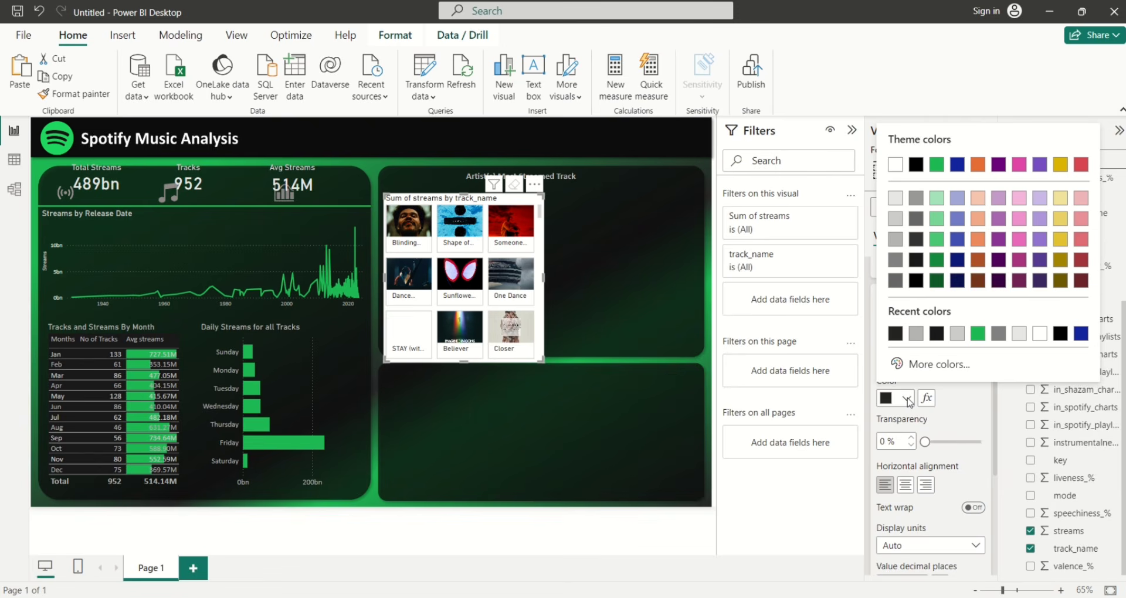
{"action": "left_click", "coordinate": [895, 242]}
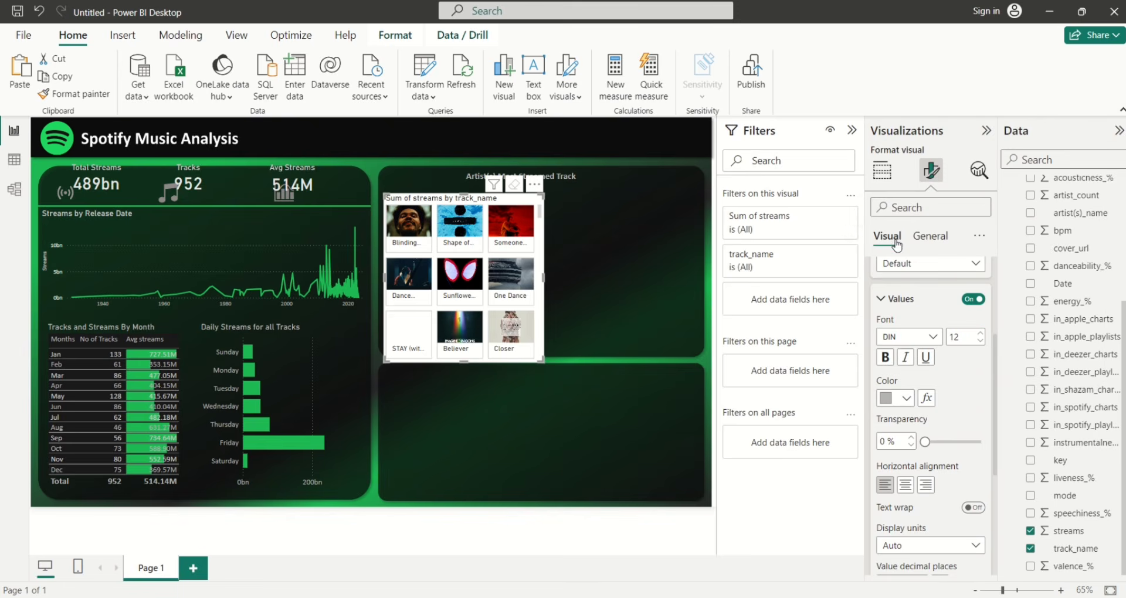
{"action": "left_click", "coordinate": [907, 399]}
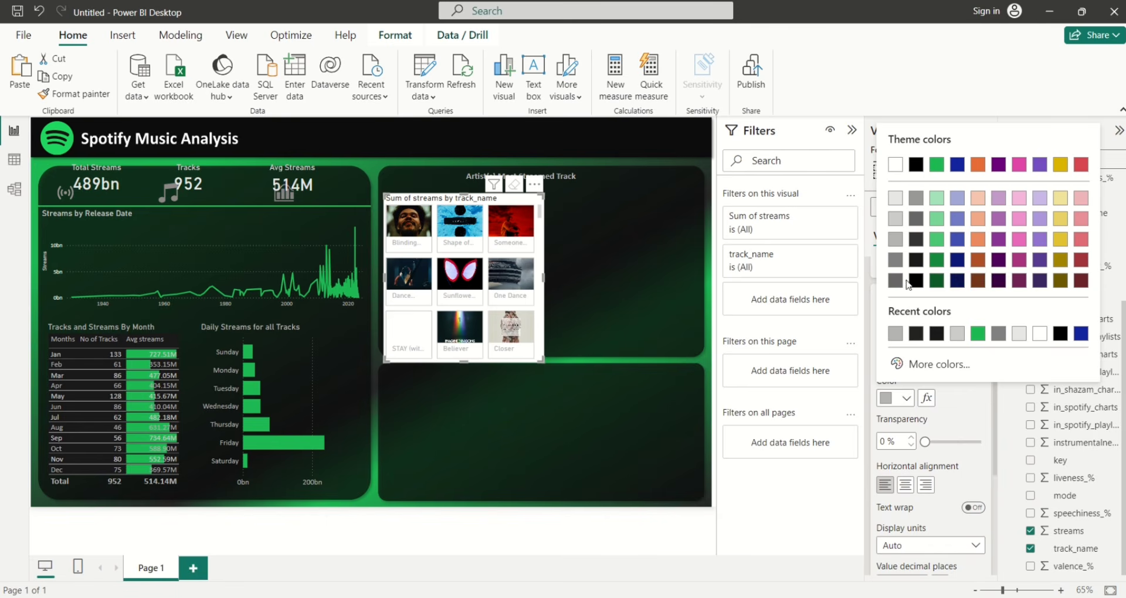
{"action": "left_click", "coordinate": [896, 222]}
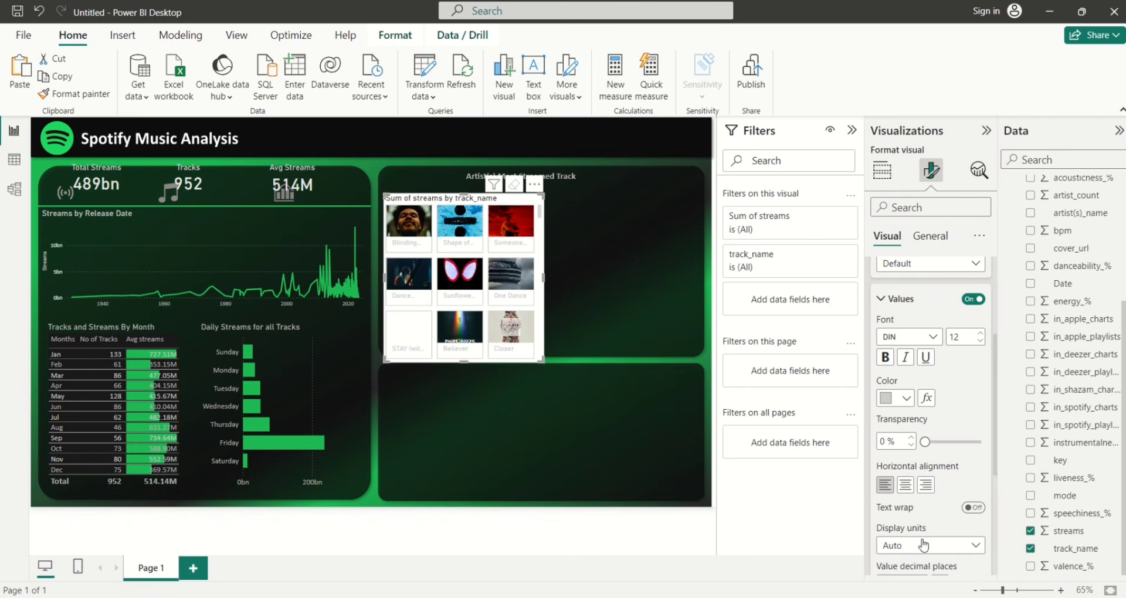
{"action": "left_click_drag", "start_coordinate": [997, 457], "coordinate": [1000, 556]}
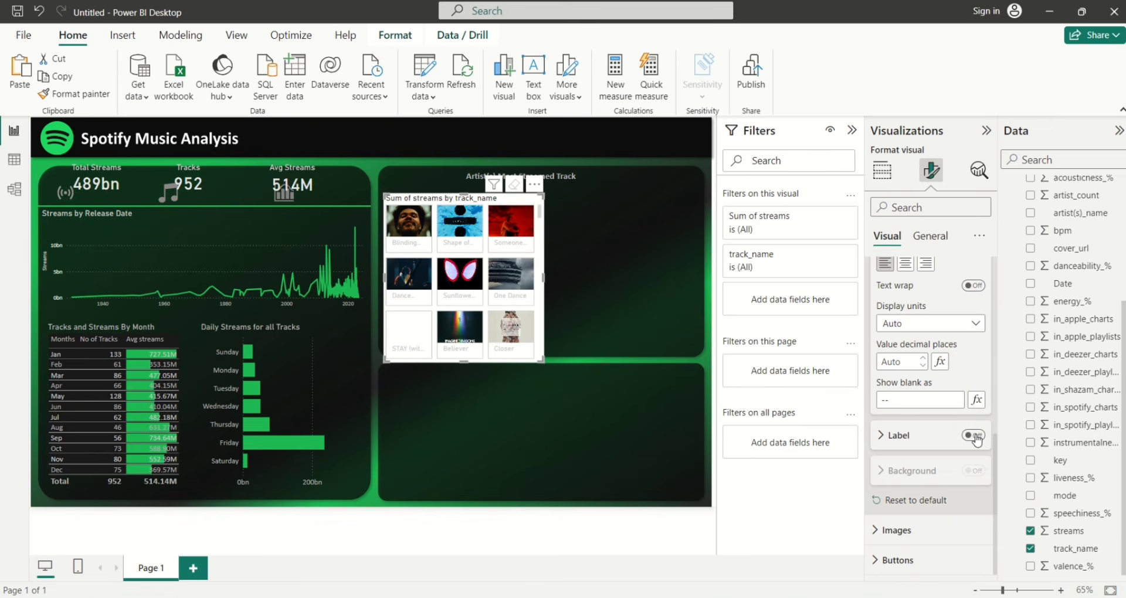
Turn on the tile labels and set the label field to artist(s)_name from Spotify Dataset
{"action": "left_click", "coordinate": [975, 436]}
{"action": "left_click", "coordinate": [885, 440]}
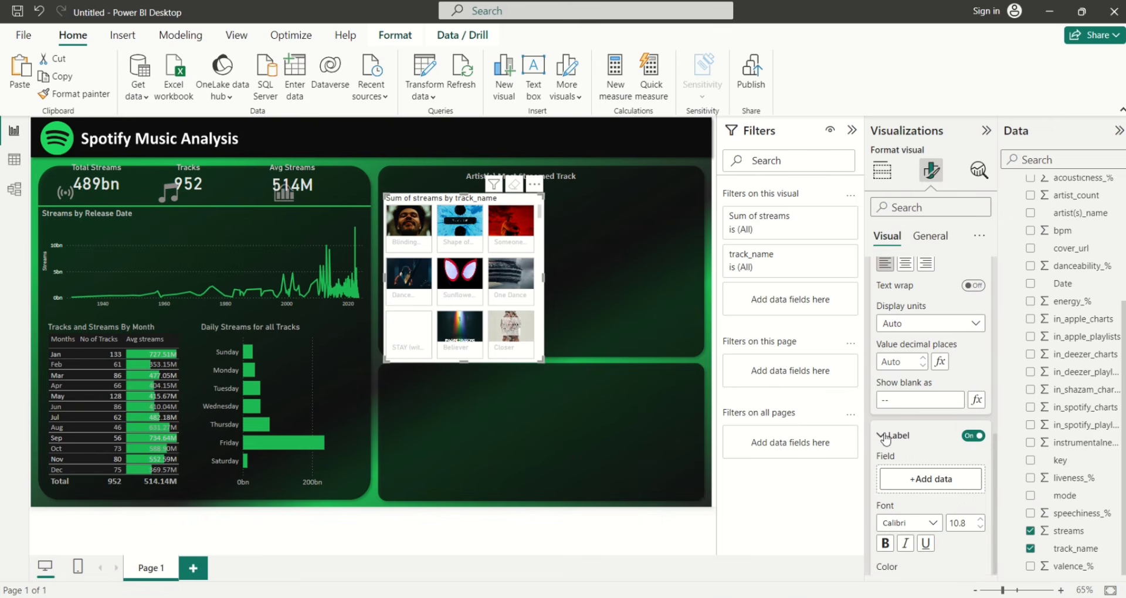
{"action": "left_click_drag", "start_coordinate": [996, 418], "coordinate": [999, 460]}
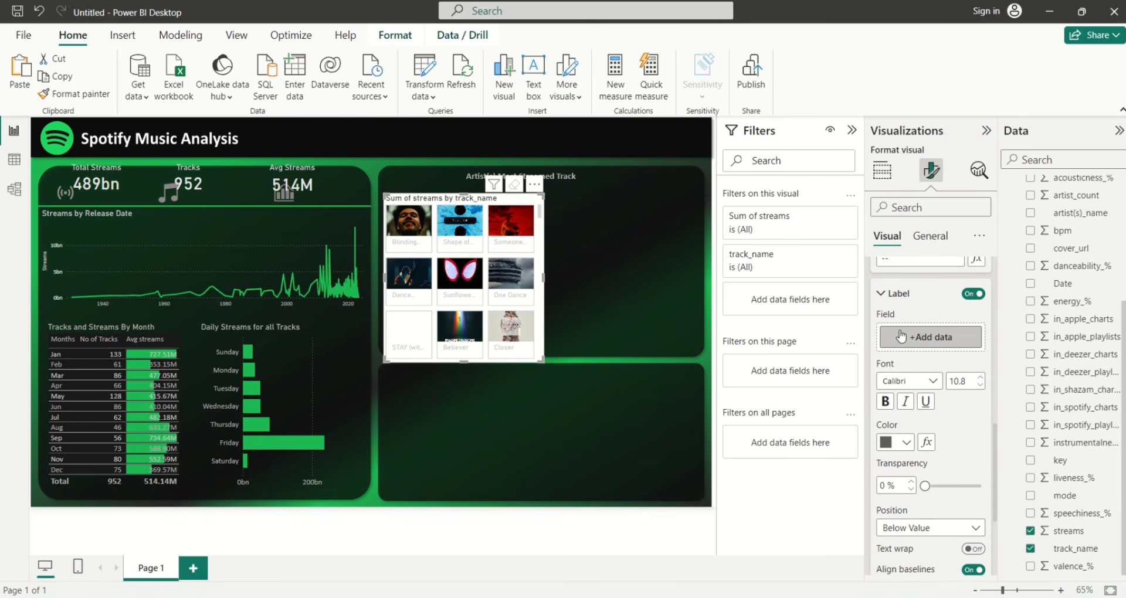
{"action": "left_click", "coordinate": [918, 339]}
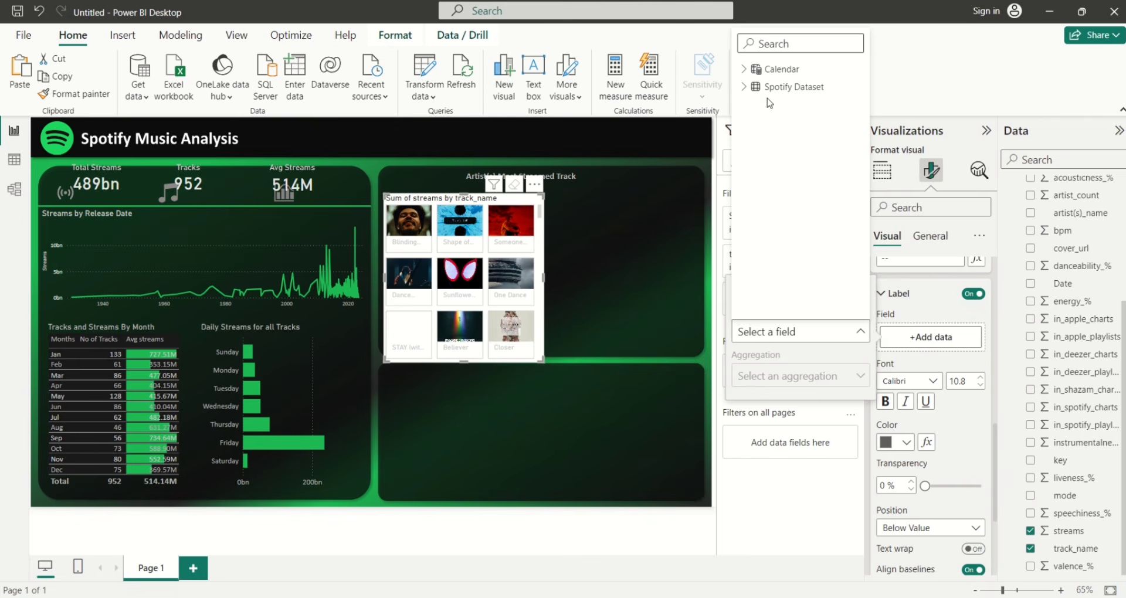
{"action": "left_click", "coordinate": [749, 89]}
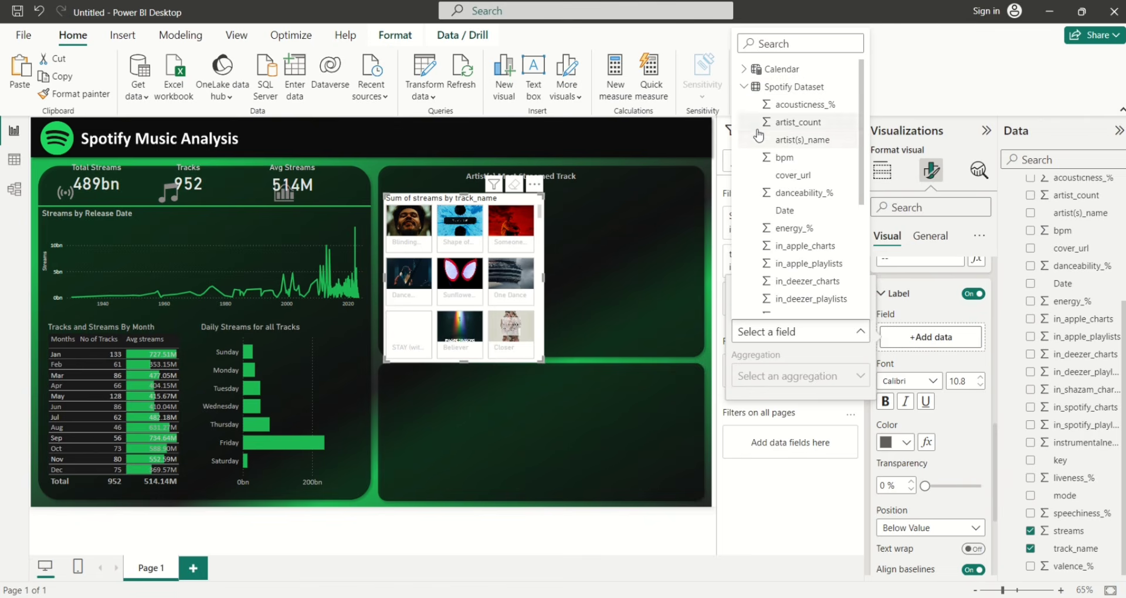
{"action": "left_click", "coordinate": [758, 141]}
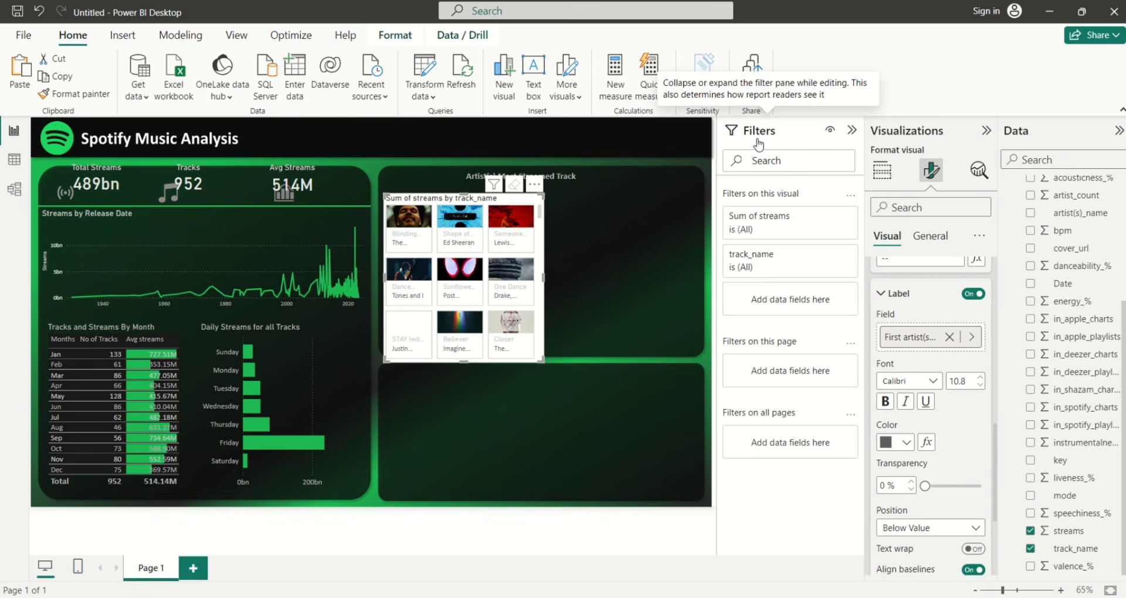
Give the track_name filter a Top N setting of Top 1 by Sum of streams, and reposition the visual
{"action": "left_click_drag", "start_coordinate": [506, 200], "coordinate": [513, 193]}
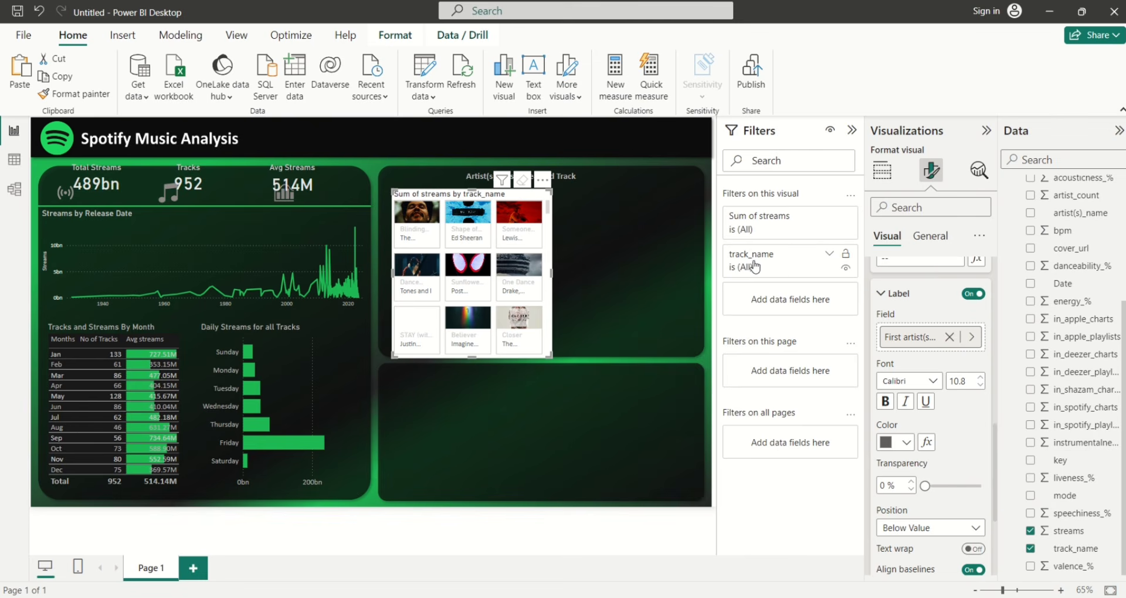
{"action": "left_click", "coordinate": [830, 257]}
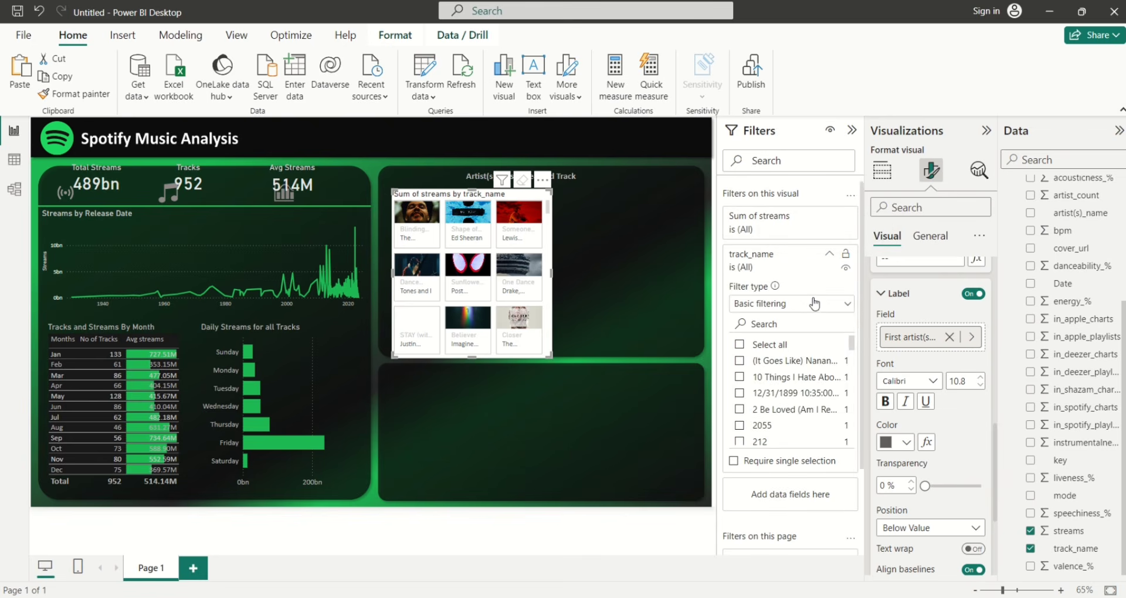
{"action": "left_click", "coordinate": [844, 313]}
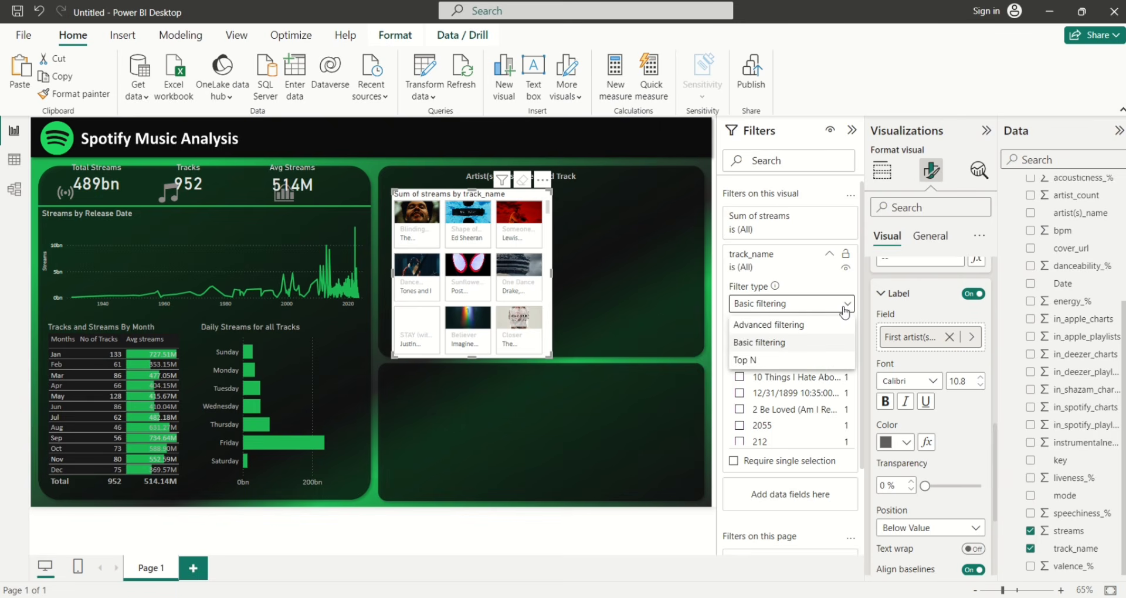
{"action": "left_click", "coordinate": [745, 362]}
{"action": "left_click", "coordinate": [797, 346]}
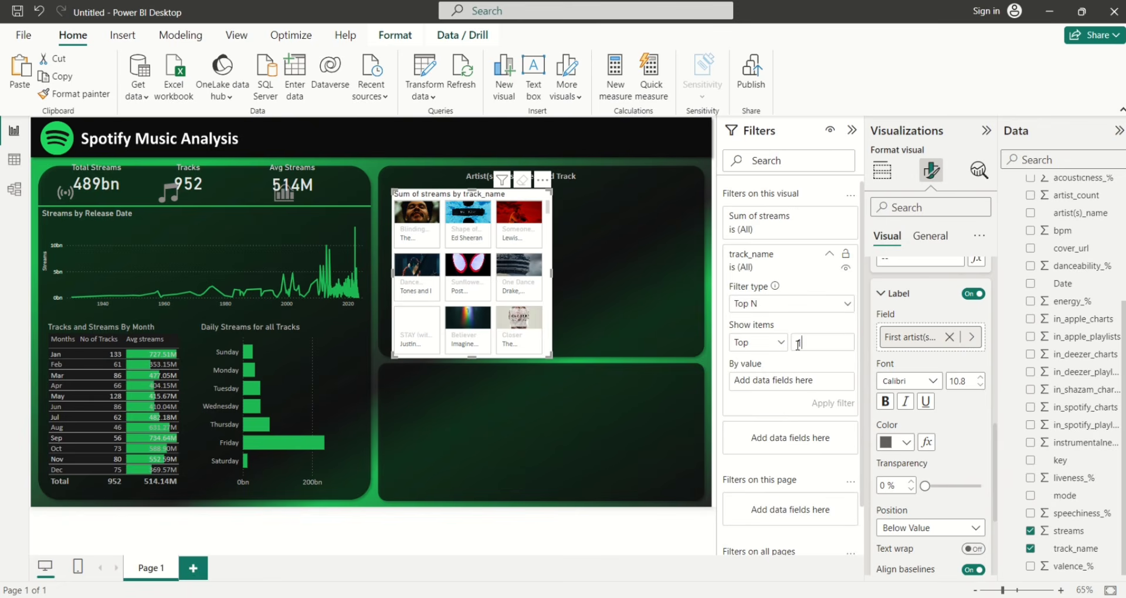
{"action": "left_click_drag", "start_coordinate": [1075, 532], "coordinate": [796, 380]}
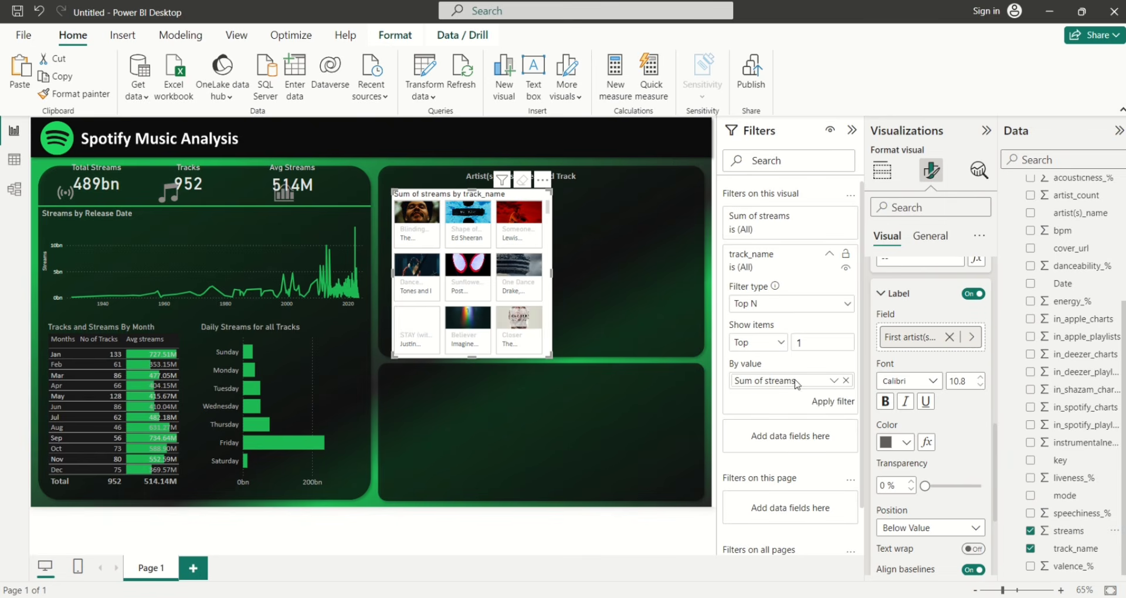
{"action": "left_click", "coordinate": [822, 403]}
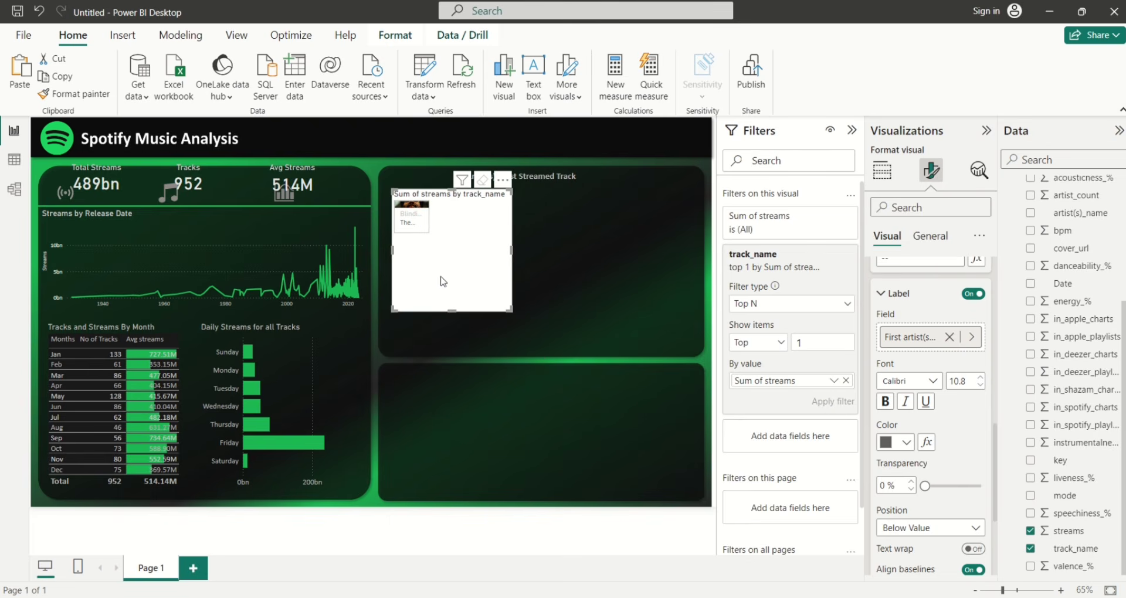
{"action": "left_click_drag", "start_coordinate": [441, 280], "coordinate": [451, 288]}
Set the tile layout to 1 row and 1 column so the Blinding Lights cover fills the tile
{"action": "left_click_drag", "start_coordinate": [448, 294], "coordinate": [442, 304]}
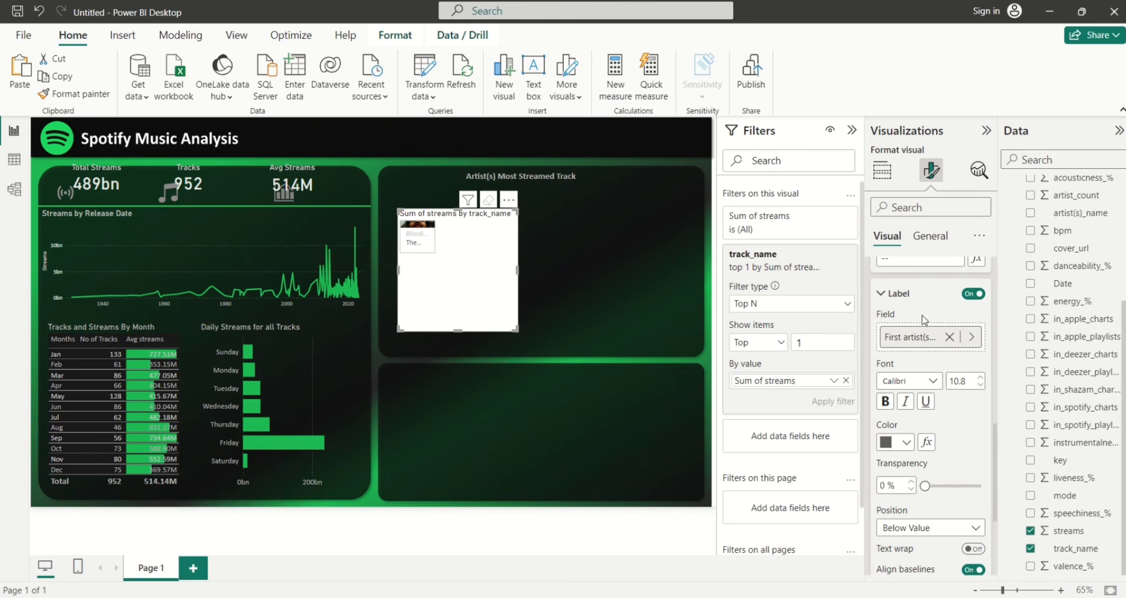
{"action": "left_click", "coordinate": [881, 293]}
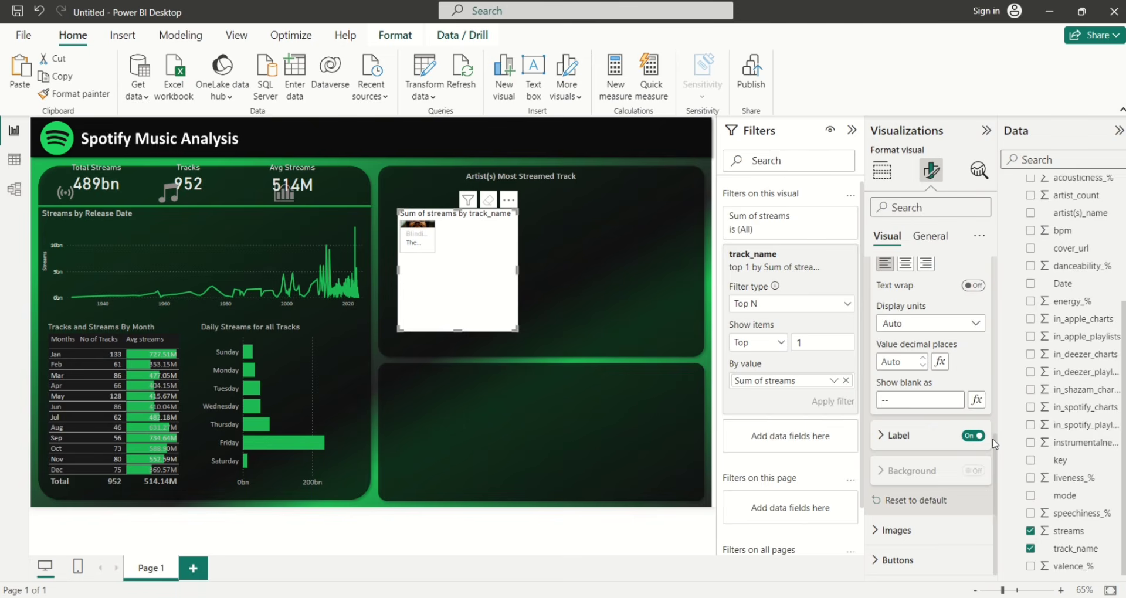
{"action": "left_click_drag", "start_coordinate": [995, 443], "coordinate": [996, 218]}
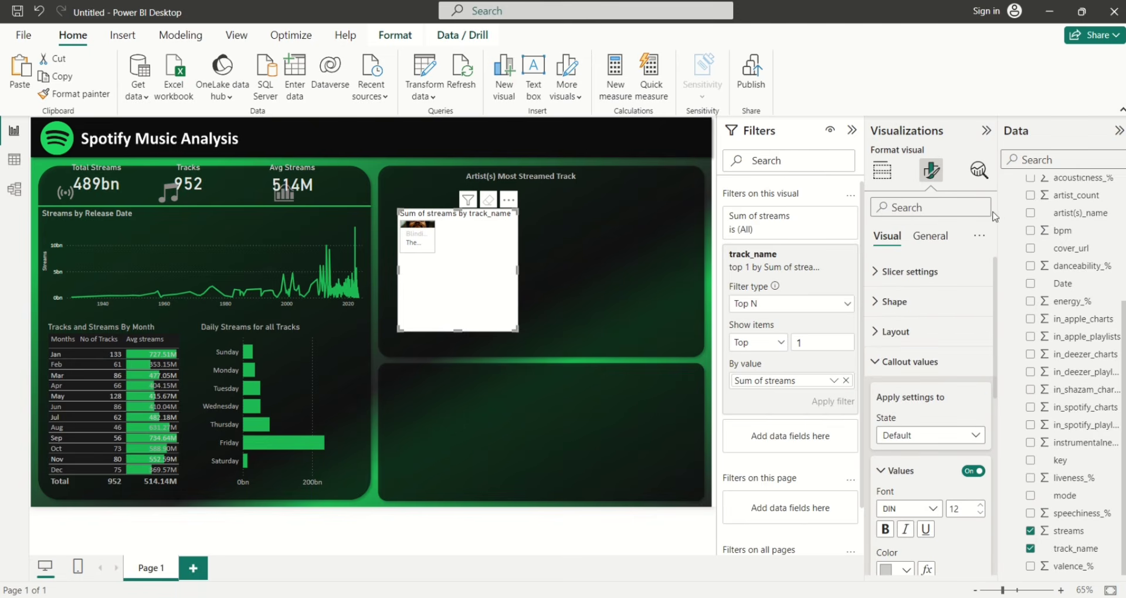
{"action": "left_click", "coordinate": [874, 337]}
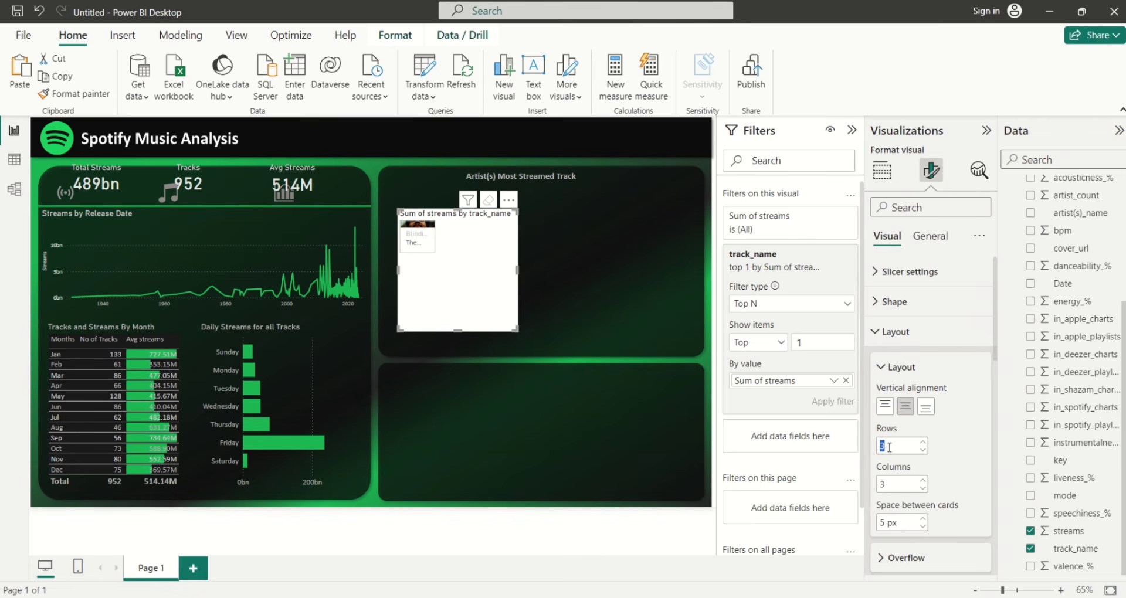
{"action": "type", "text": "1"}
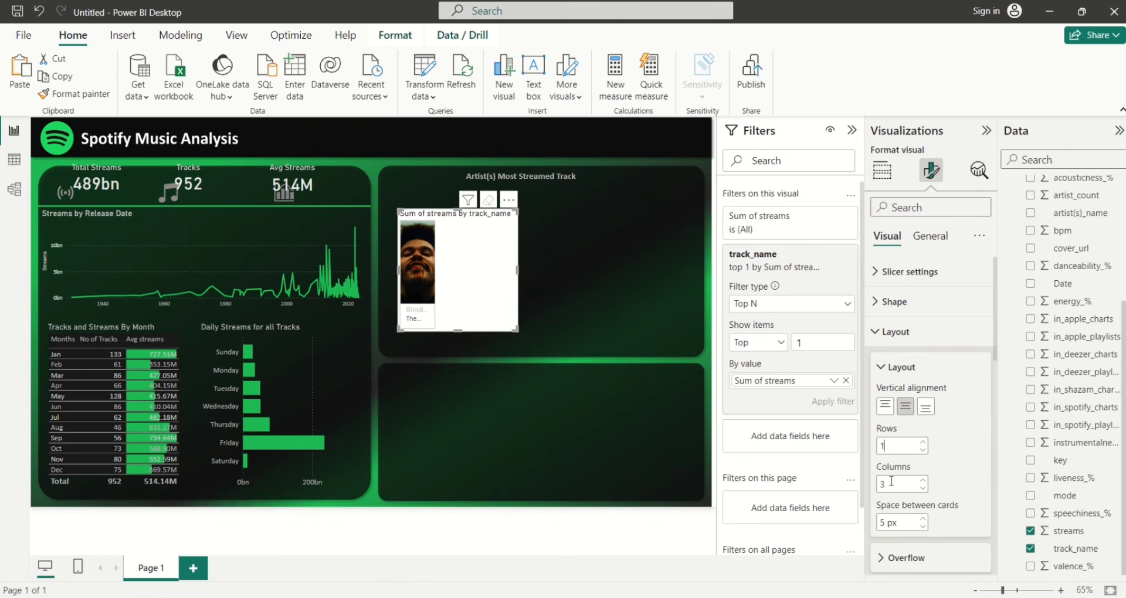
{"action": "type", "text": "1"}
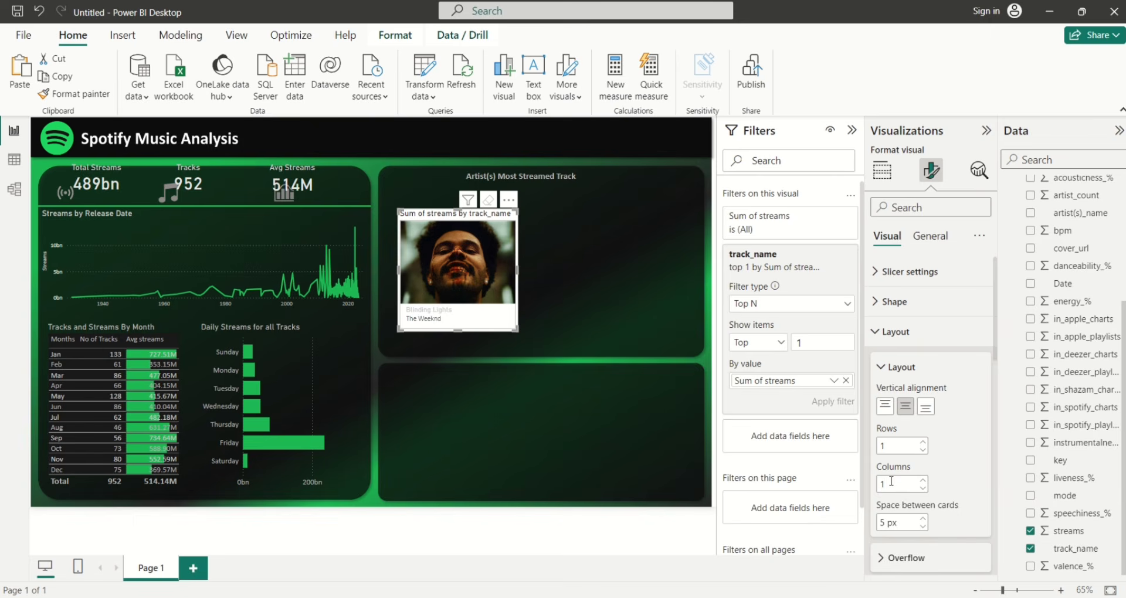
{"action": "left_click", "coordinate": [931, 237]}
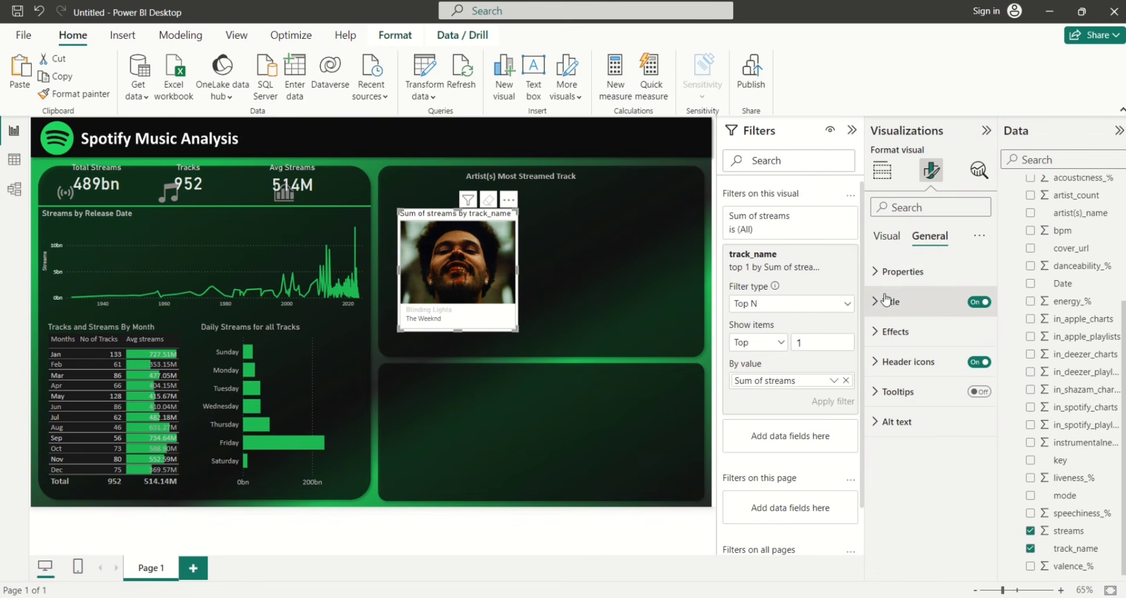
Keep the card fill on and change its colour from grey to near-black (Black, 10% lighter)
{"action": "left_click", "coordinate": [879, 333]}
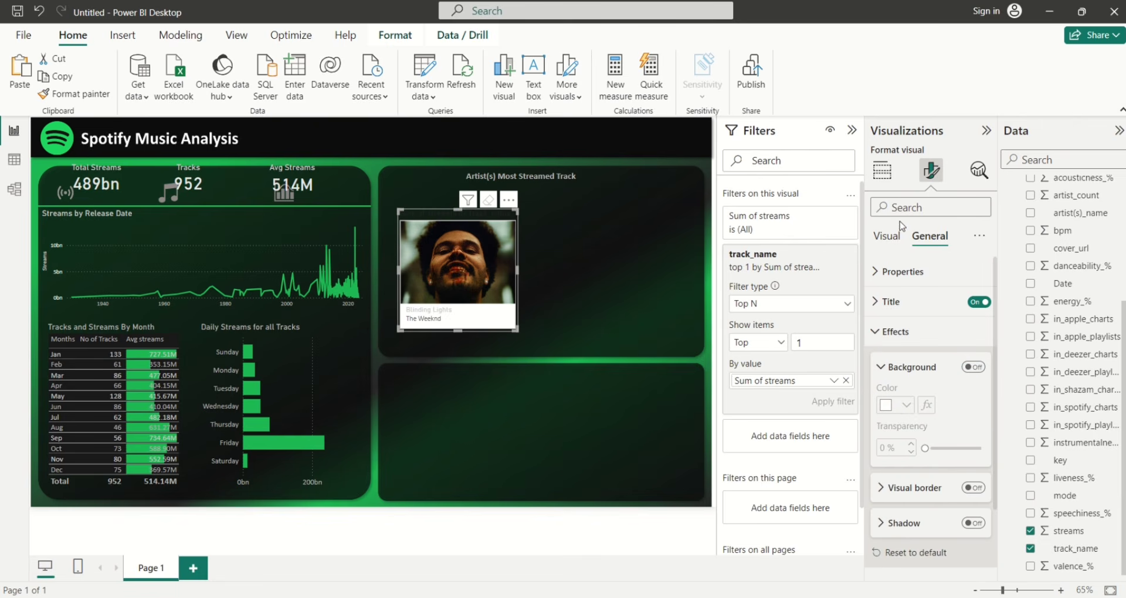
{"action": "left_click", "coordinate": [889, 235]}
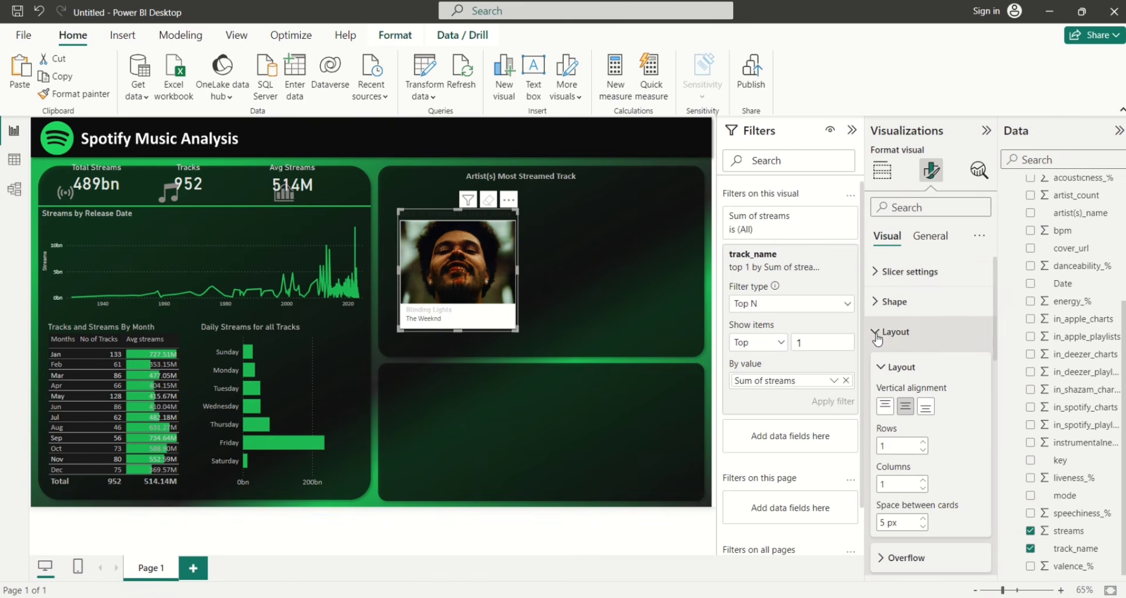
{"action": "left_click_drag", "start_coordinate": [996, 329], "coordinate": [1004, 555]}
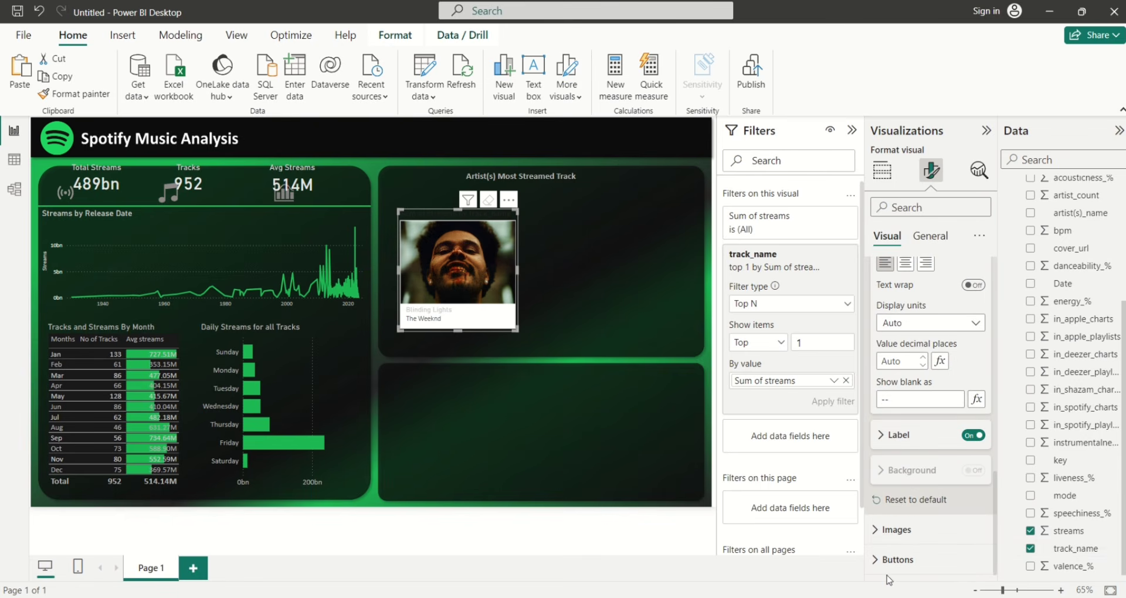
{"action": "left_click", "coordinate": [878, 562]}
{"action": "left_click_drag", "start_coordinate": [995, 450], "coordinate": [990, 542]}
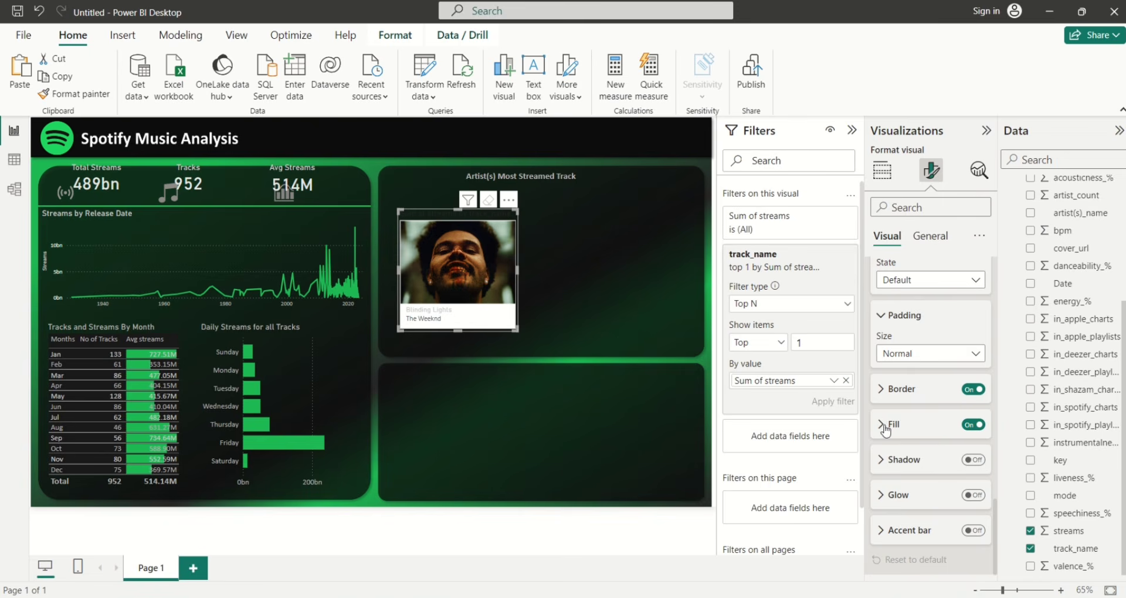
{"action": "left_click", "coordinate": [970, 428]}
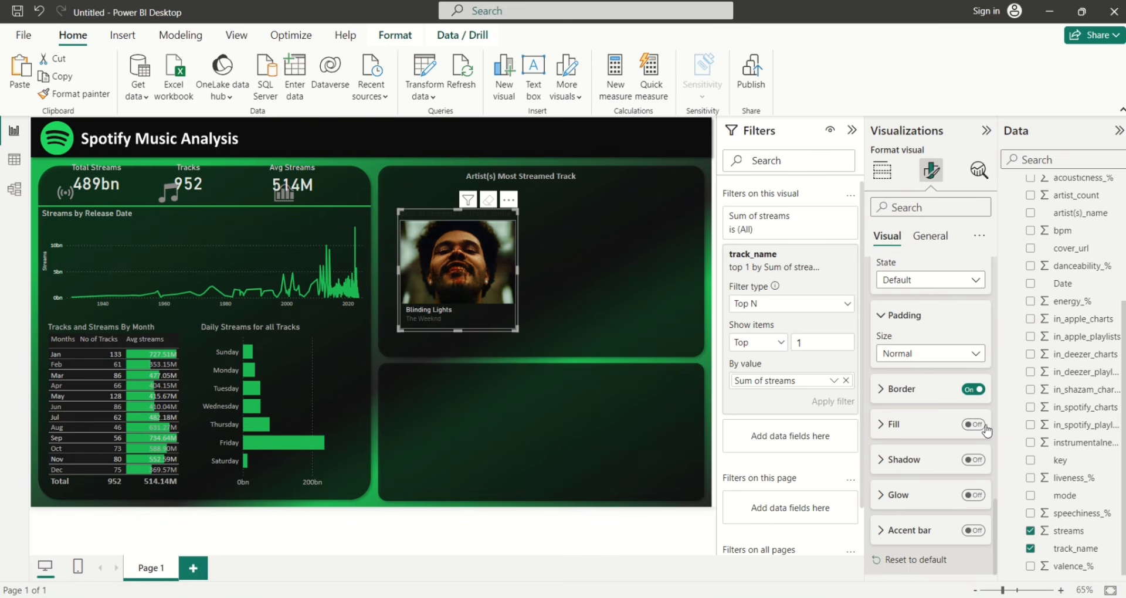
{"action": "left_click", "coordinate": [973, 426]}
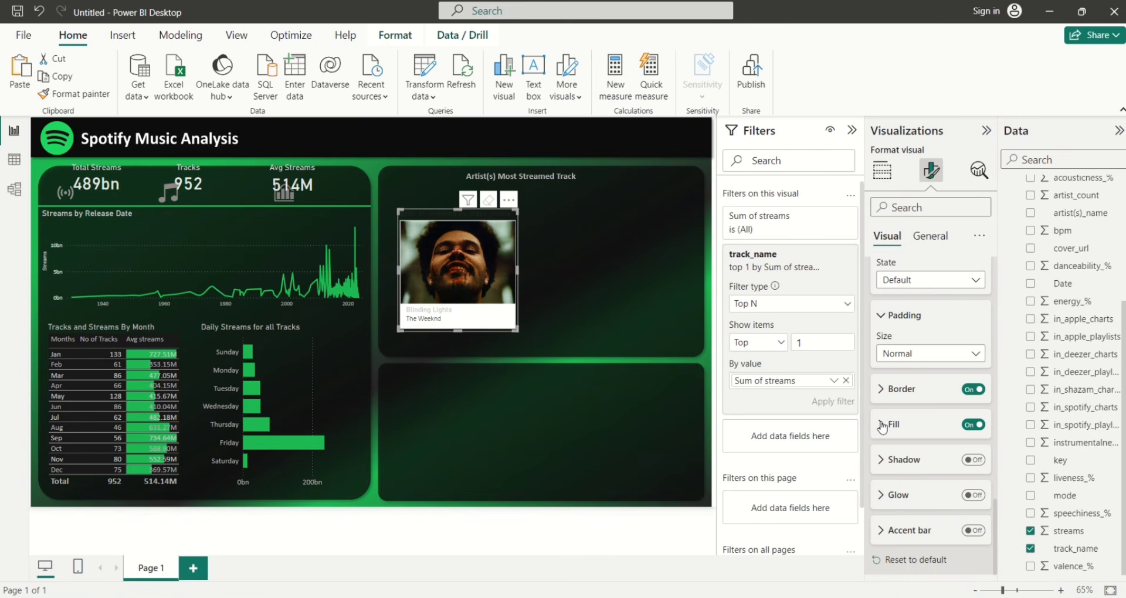
{"action": "left_click", "coordinate": [882, 427]}
{"action": "left_click", "coordinate": [906, 463]}
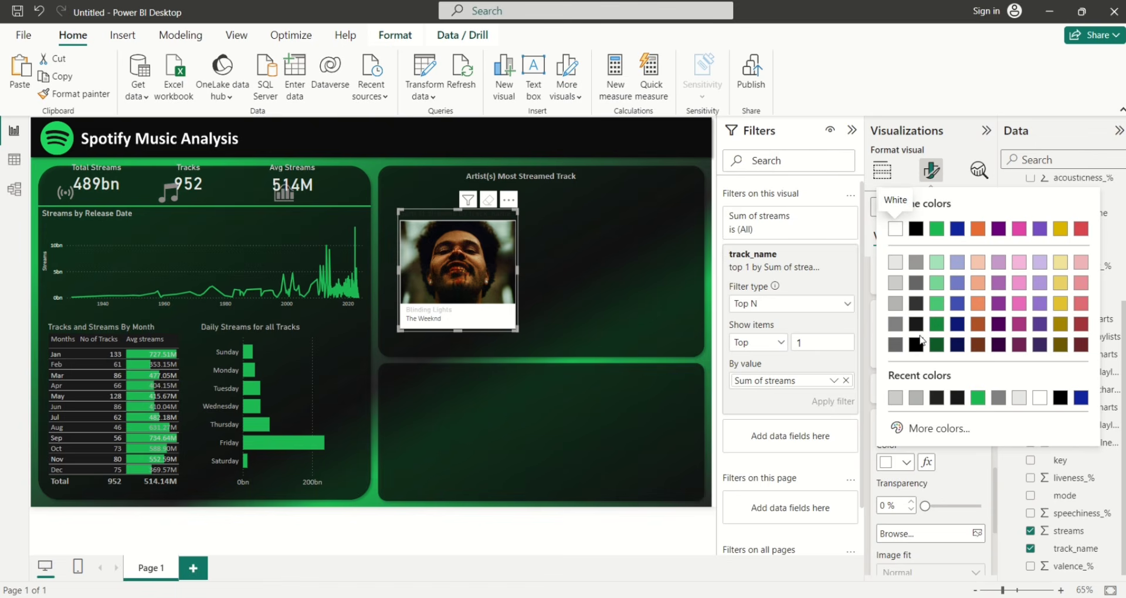
{"action": "left_click", "coordinate": [895, 324]}
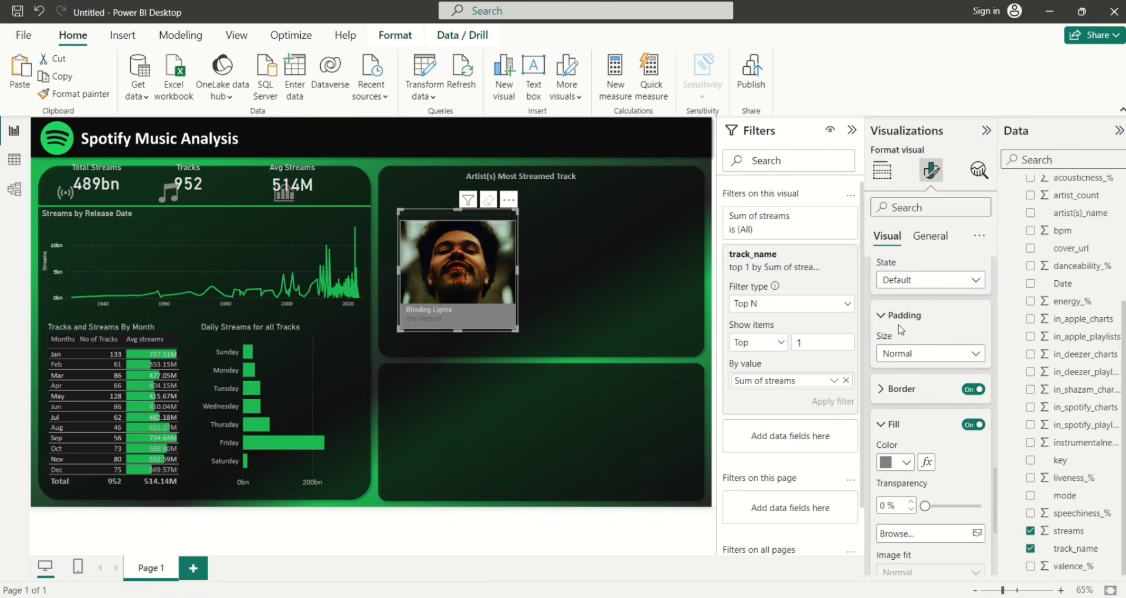
{"action": "left_click", "coordinate": [895, 463]}
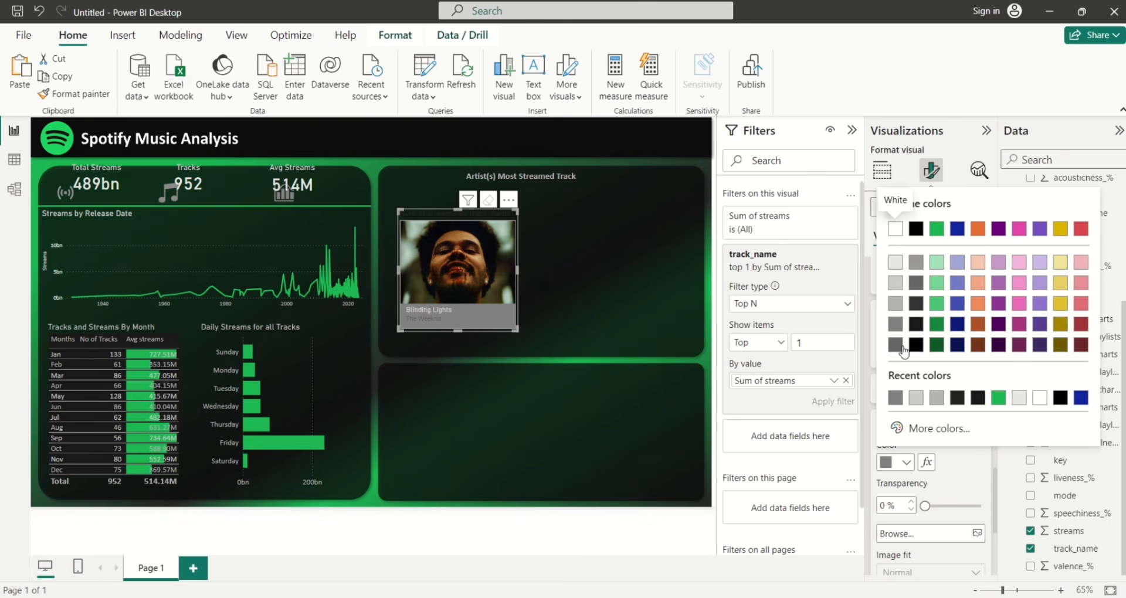
{"action": "left_click", "coordinate": [917, 324]}
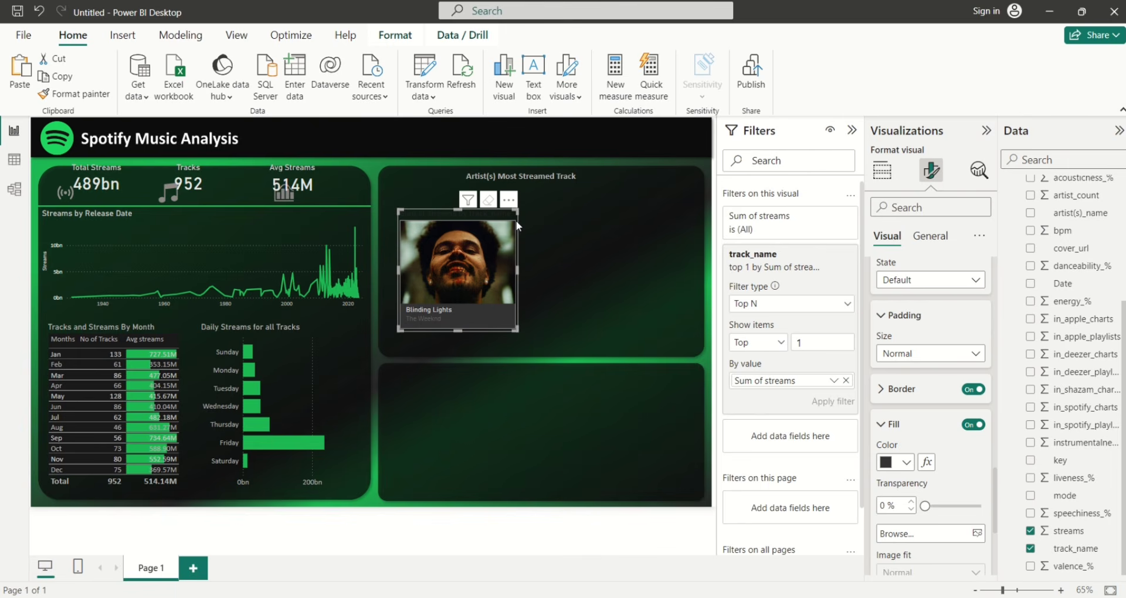
Move the cover card up and left and switch its title off
{"action": "left_click_drag", "start_coordinate": [501, 219], "coordinate": [498, 207]}
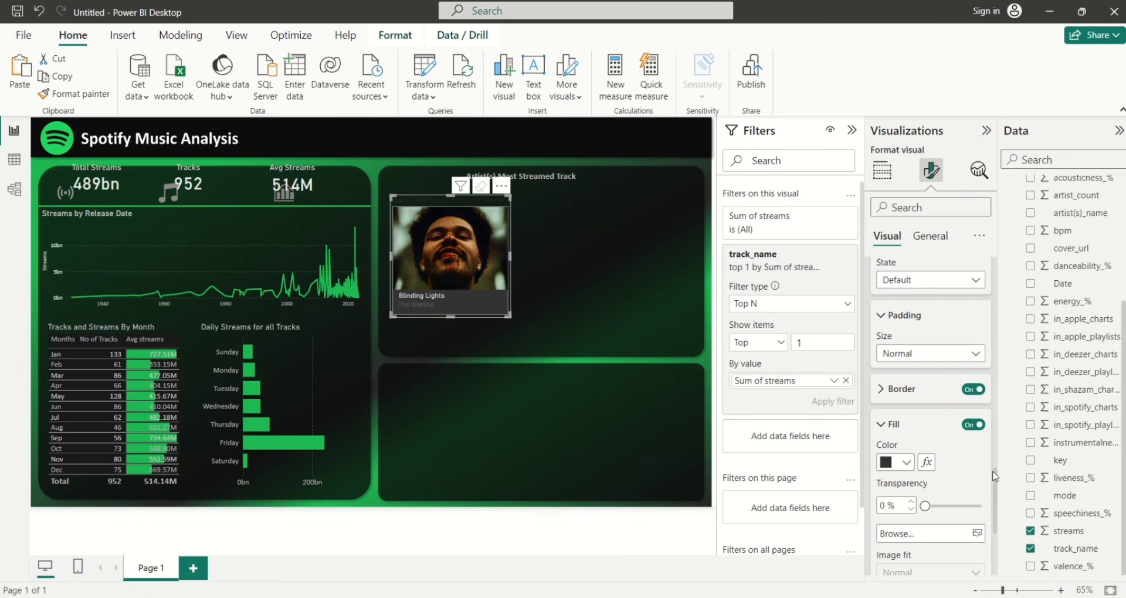
{"action": "left_click_drag", "start_coordinate": [995, 476], "coordinate": [991, 266]}
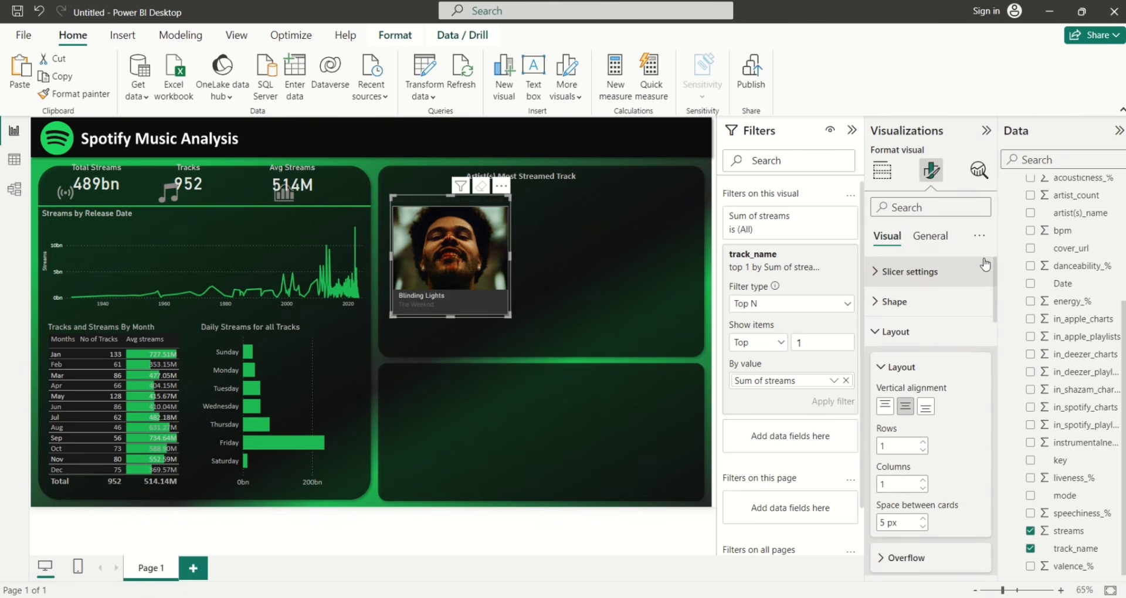
{"action": "left_click", "coordinate": [944, 242]}
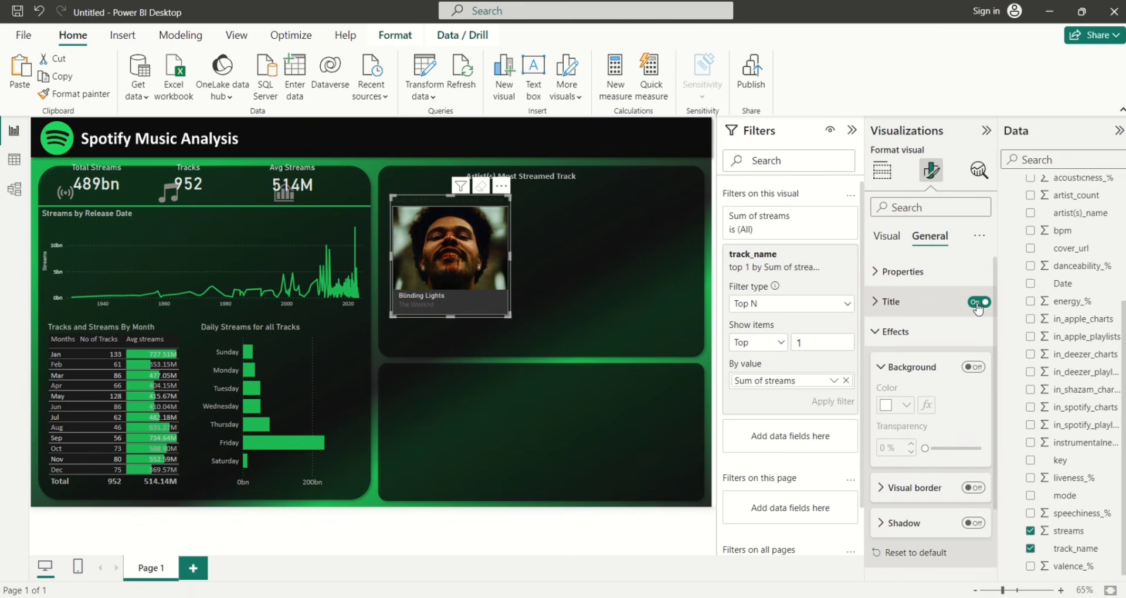
{"action": "left_click", "coordinate": [978, 303]}
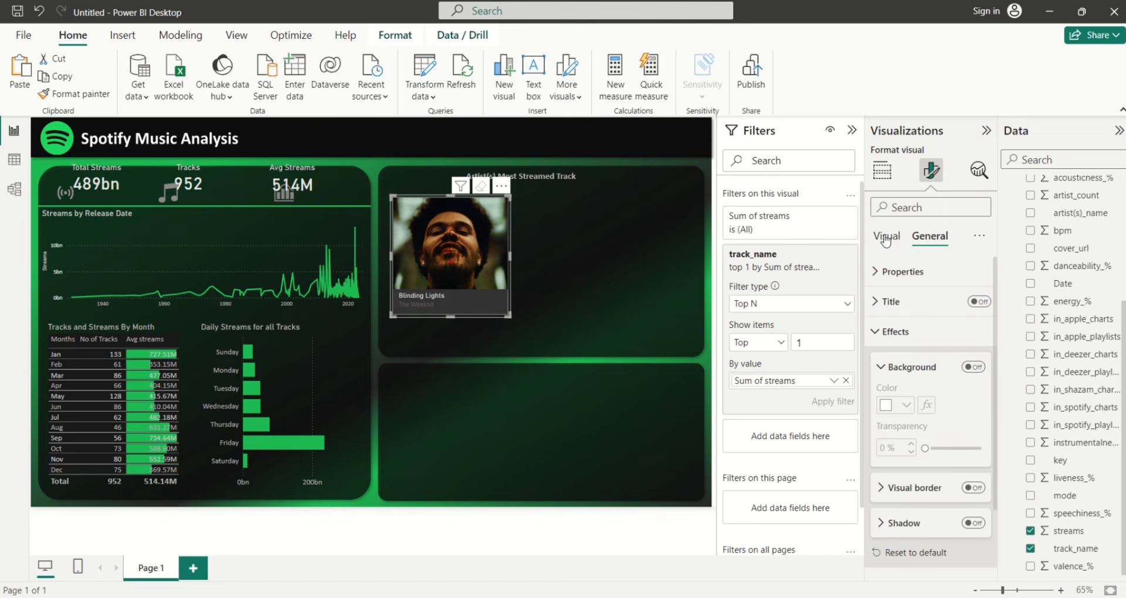
{"action": "left_click", "coordinate": [886, 241]}
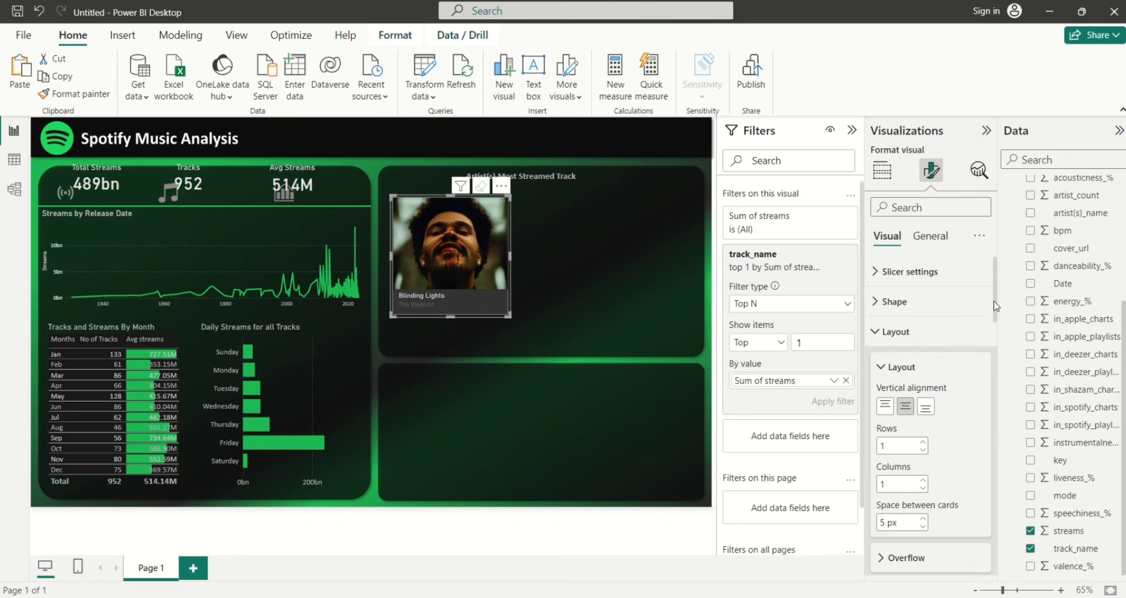
Make the artist label text light grey
{"action": "left_click_drag", "start_coordinate": [996, 306], "coordinate": [1015, 455]}
{"action": "left_click", "coordinate": [884, 408]}
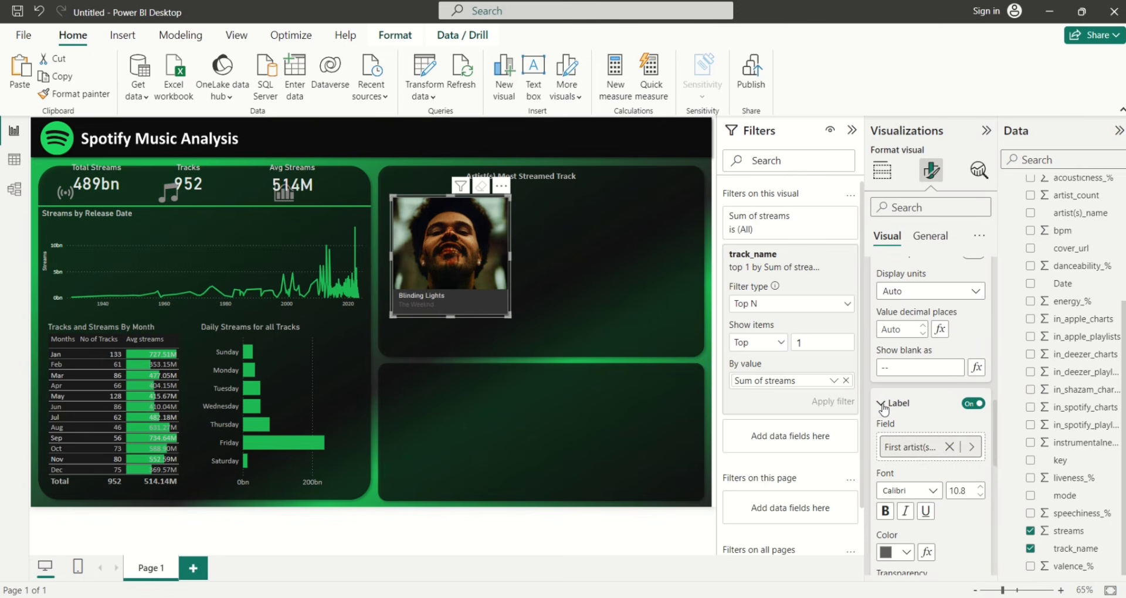
{"action": "left_click", "coordinate": [907, 553]}
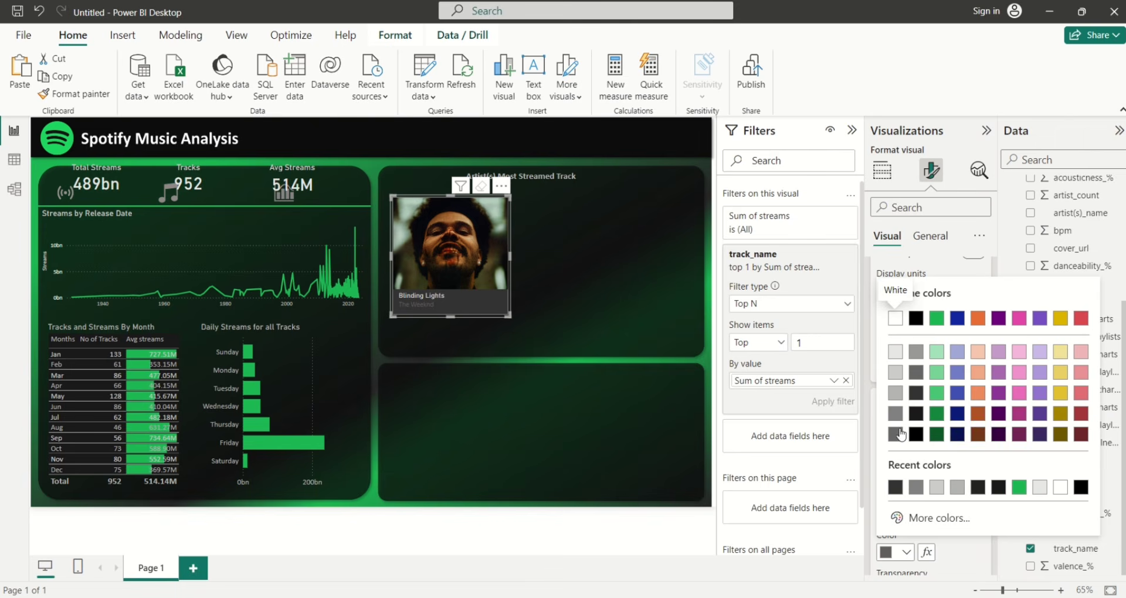
{"action": "left_click", "coordinate": [896, 398]}
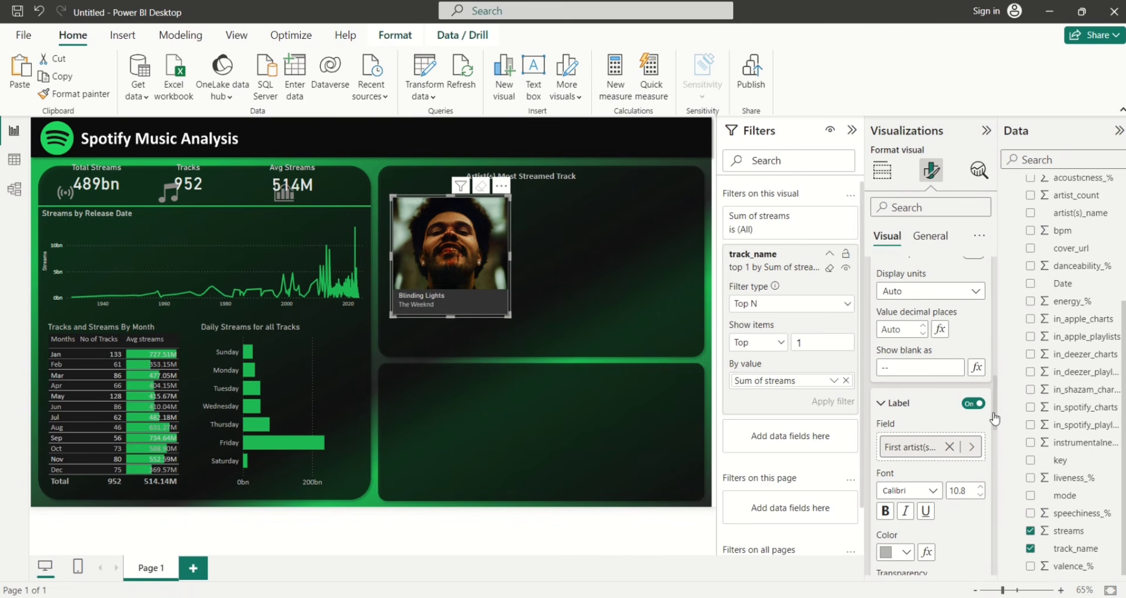
Try centred label alignment, revert to left, and make the album-cover card shorter
{"action": "scroll", "coordinate": [995, 405], "scroll_direction": "down", "scroll_amount": 1}
{"action": "scroll", "coordinate": [995, 378], "scroll_direction": "down", "scroll_amount": 5}
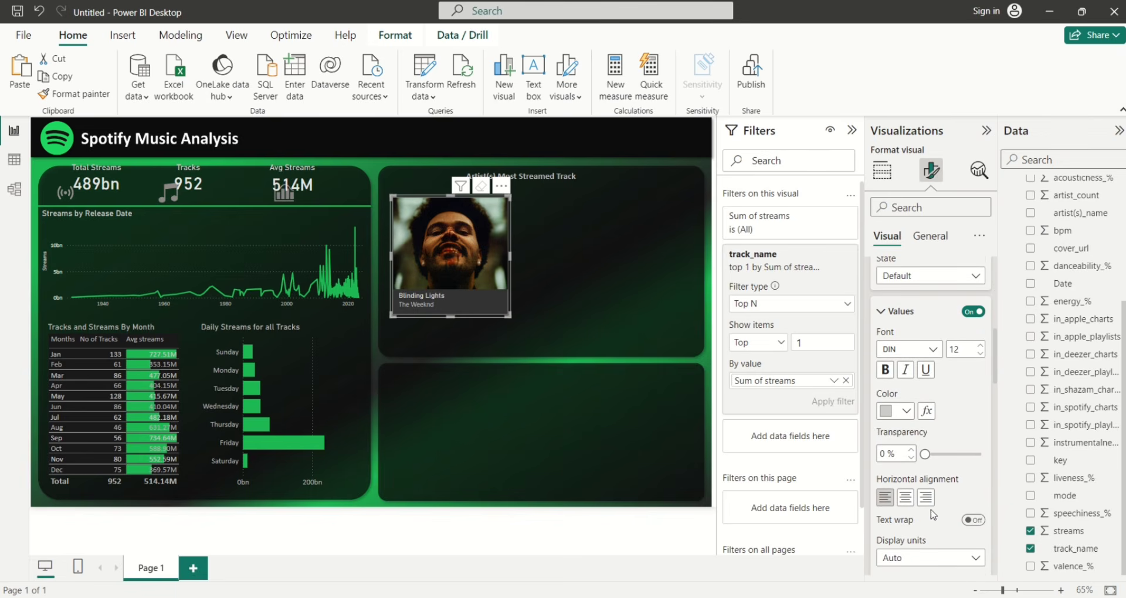
{"action": "left_click", "coordinate": [906, 497]}
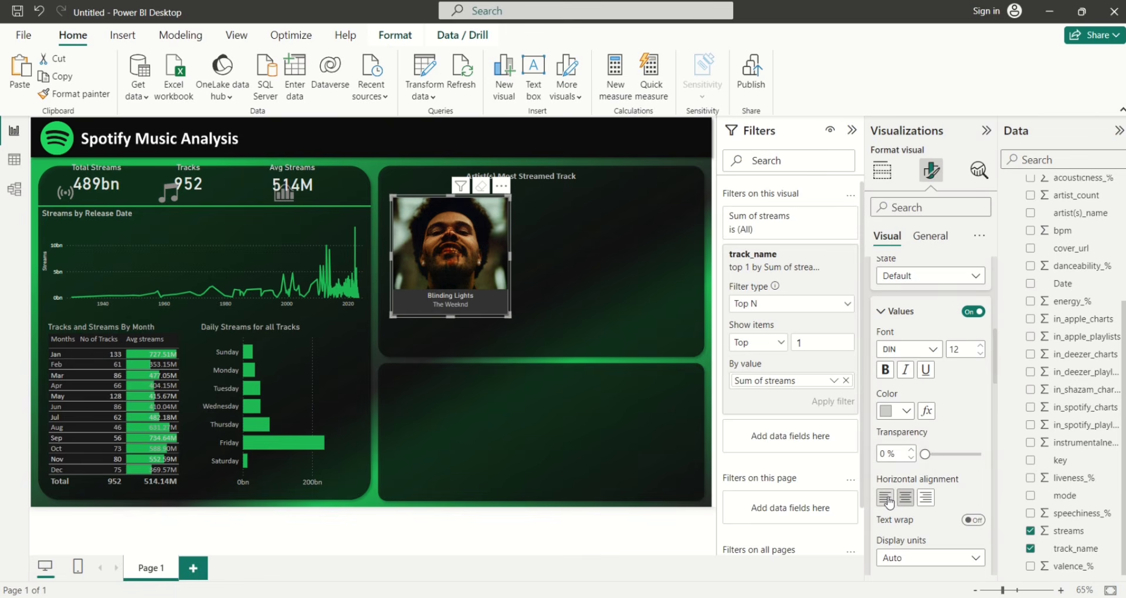
{"action": "left_click", "coordinate": [886, 498]}
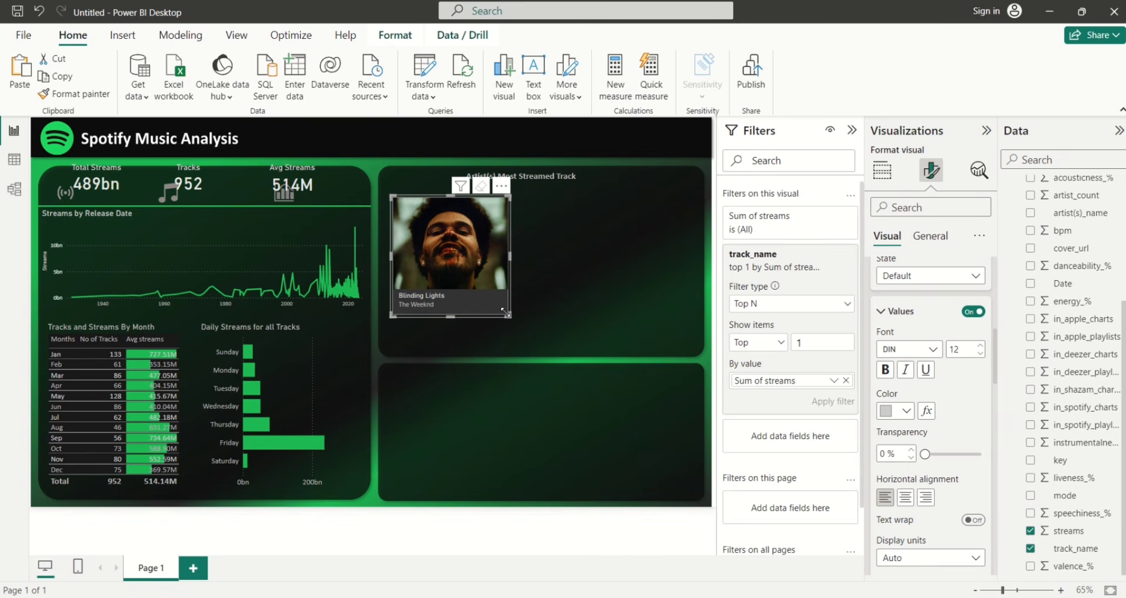
{"action": "left_click_drag", "start_coordinate": [506, 313], "coordinate": [508, 299]}
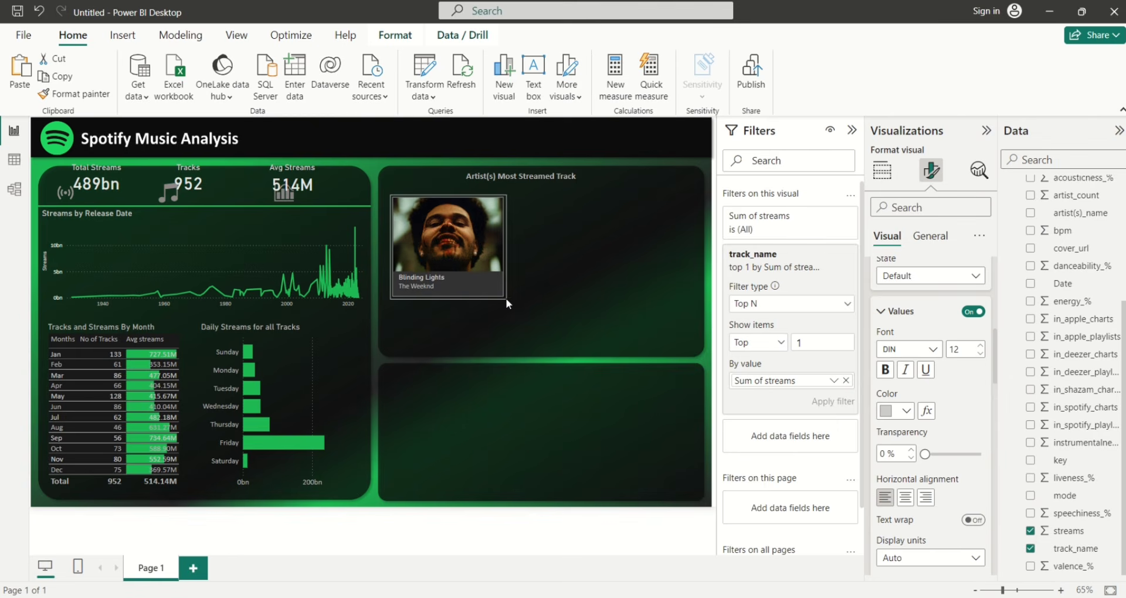
{"action": "left_click", "coordinate": [561, 257]}
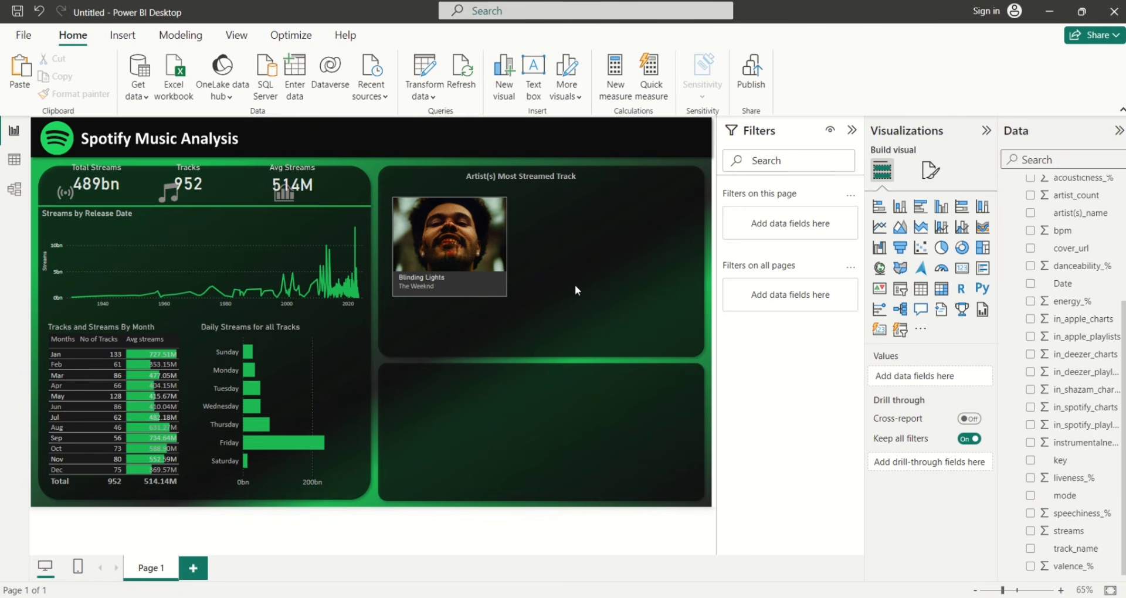
Add a multi-row card beside the cover showing track_name, Date, streams, mode and key
{"action": "left_click", "coordinate": [984, 275]}
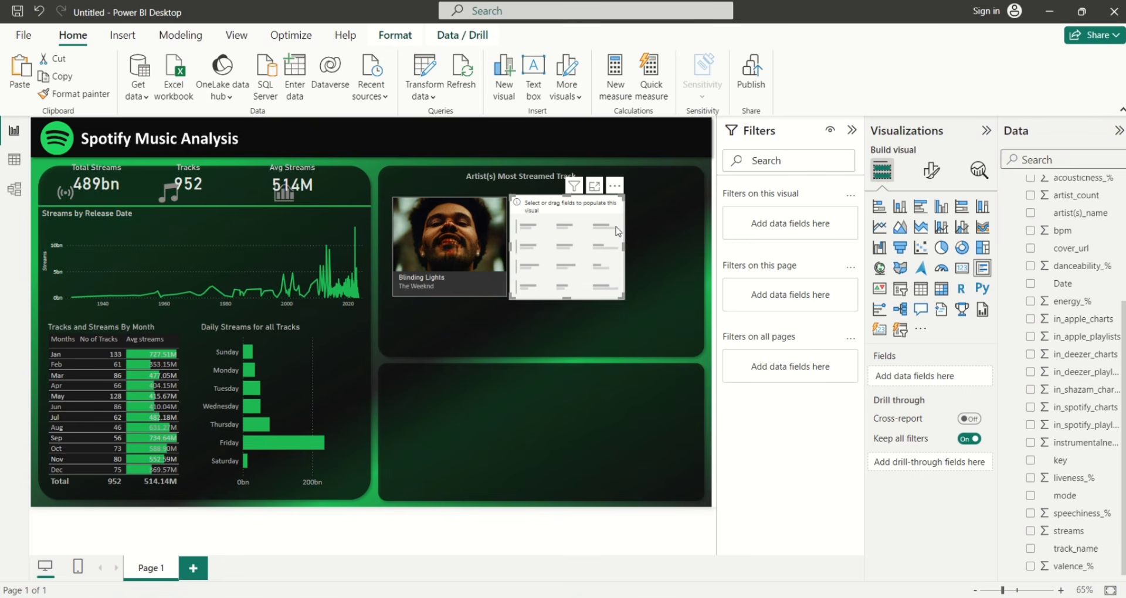
{"action": "left_click_drag", "start_coordinate": [611, 233], "coordinate": [635, 233]}
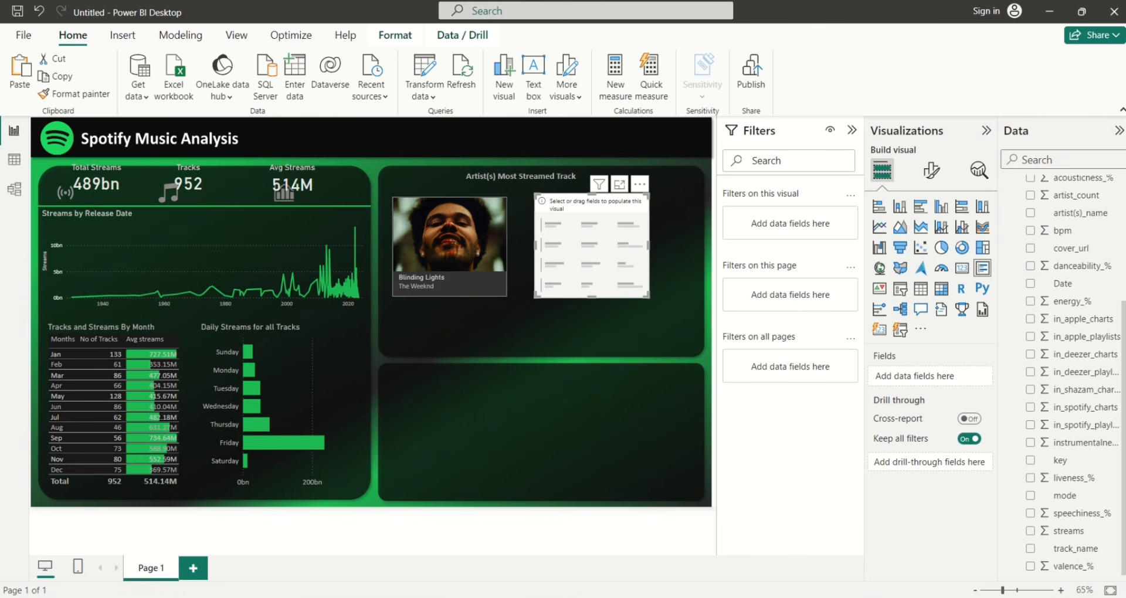
{"action": "left_click", "coordinate": [1031, 551]}
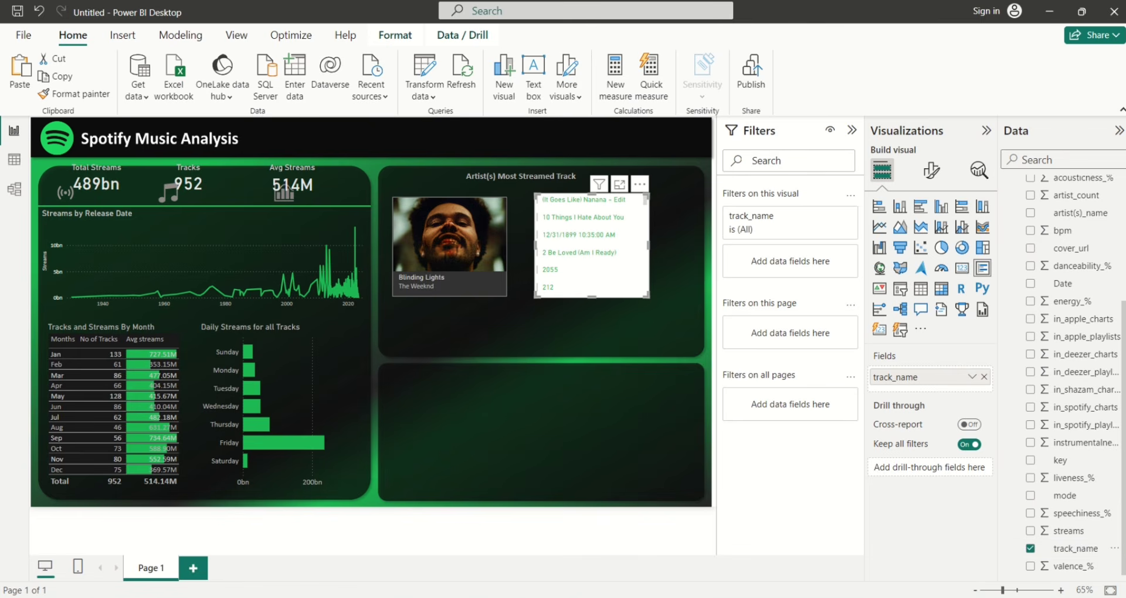
{"action": "scroll", "coordinate": [1032, 375], "scroll_direction": "up", "scroll_amount": 1}
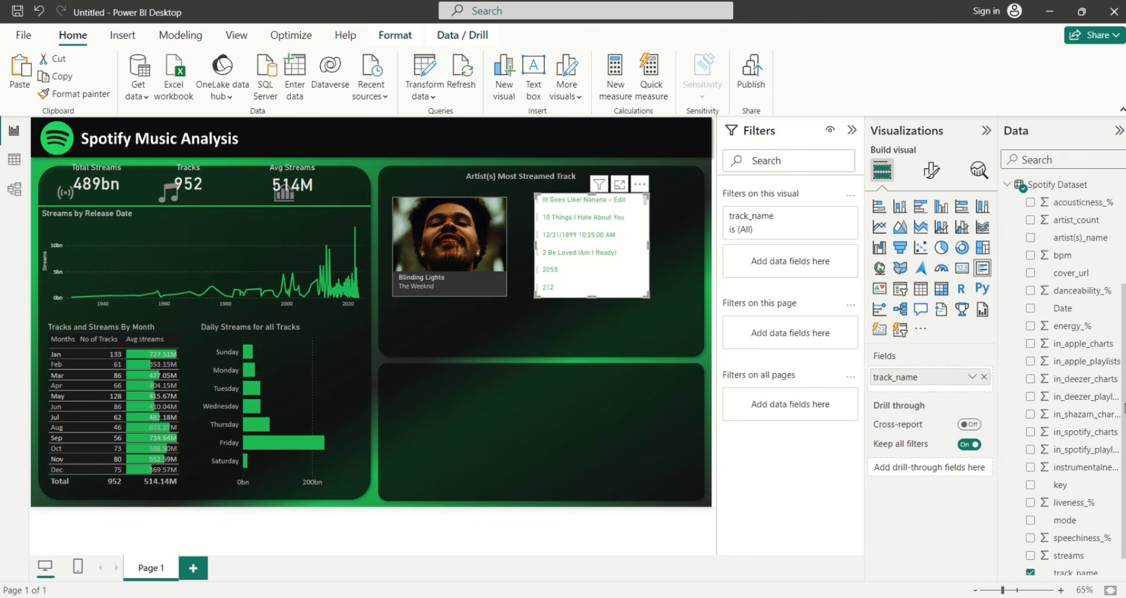
{"action": "left_click", "coordinate": [1031, 310]}
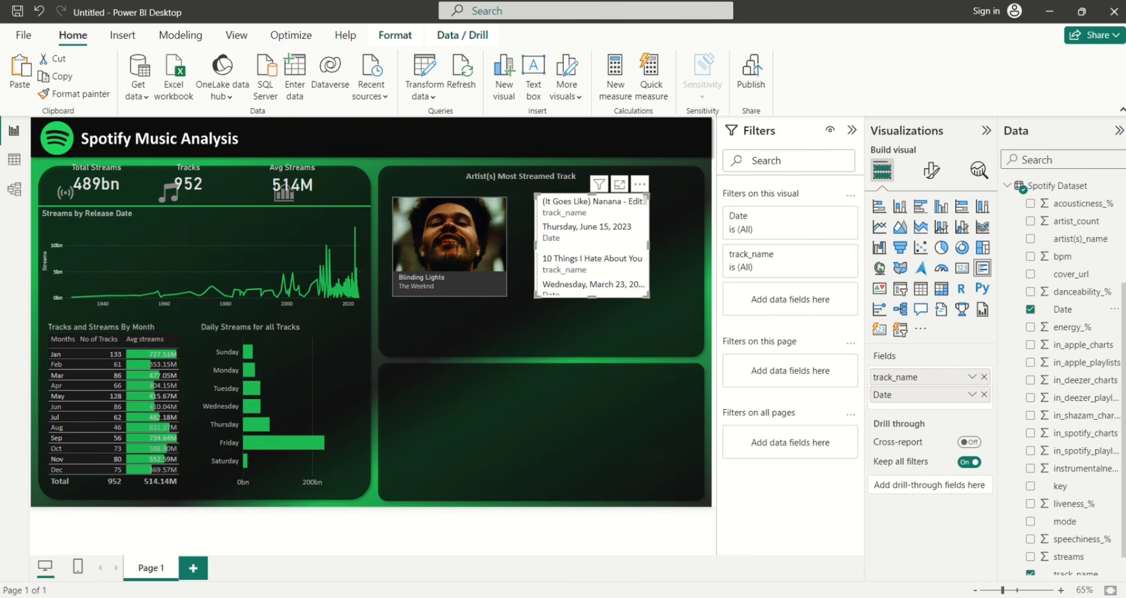
{"action": "scroll", "coordinate": [1035, 528], "scroll_direction": "down", "scroll_amount": 1}
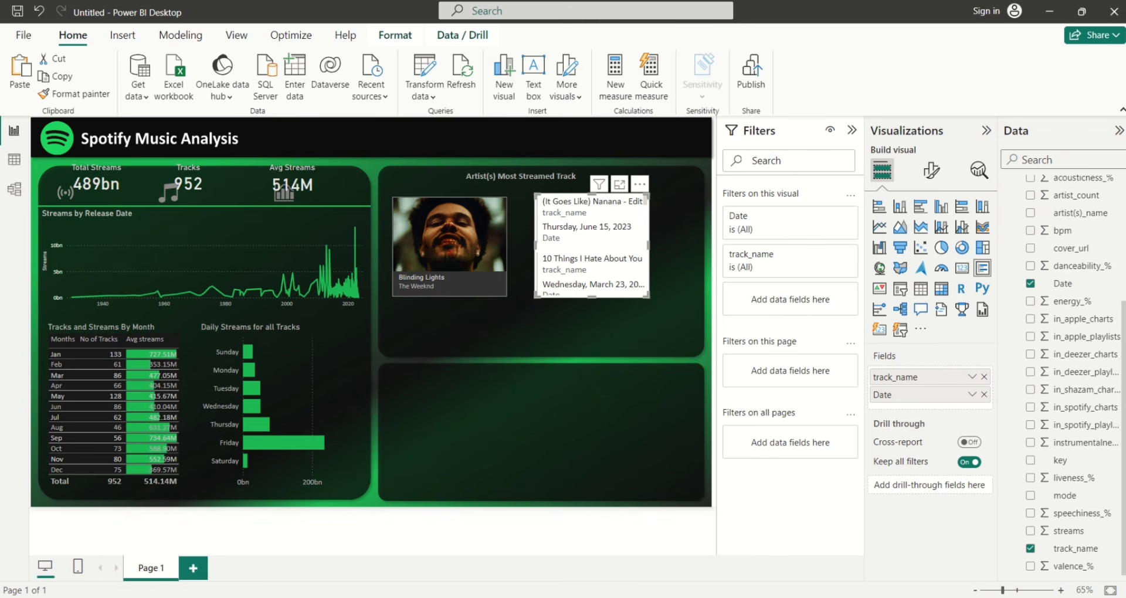
{"action": "left_click", "coordinate": [1030, 532]}
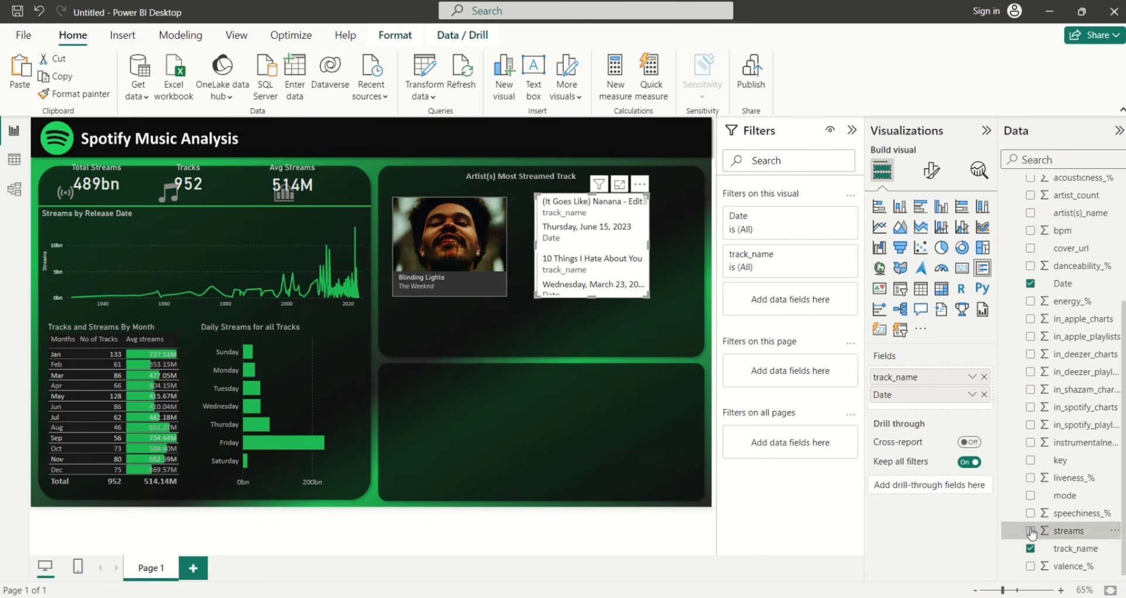
{"action": "left_click", "coordinate": [1030, 496]}
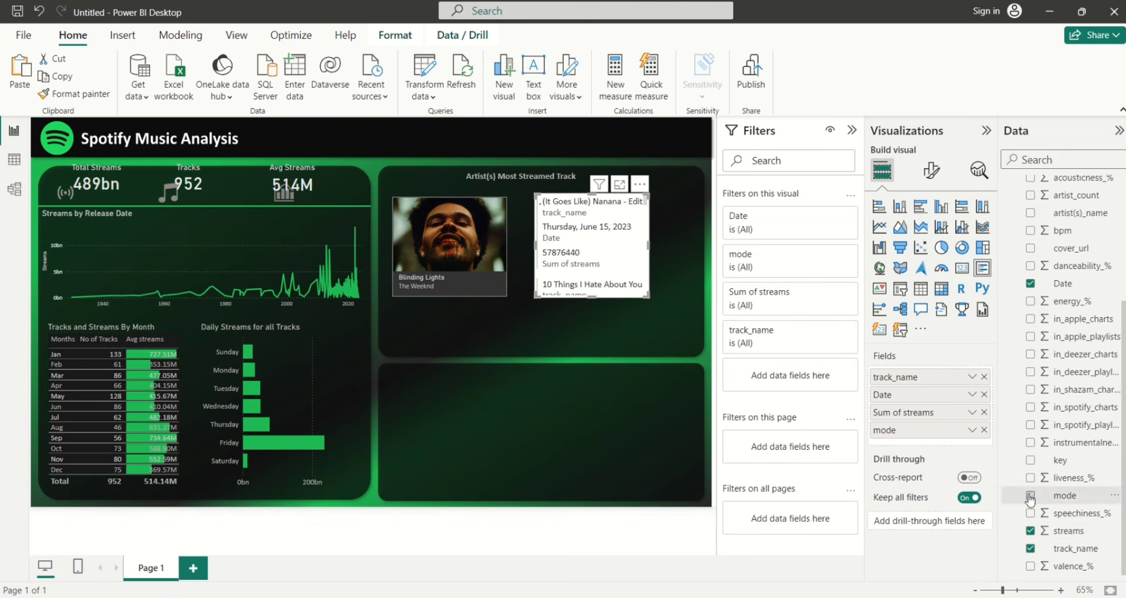
{"action": "left_click", "coordinate": [1031, 461]}
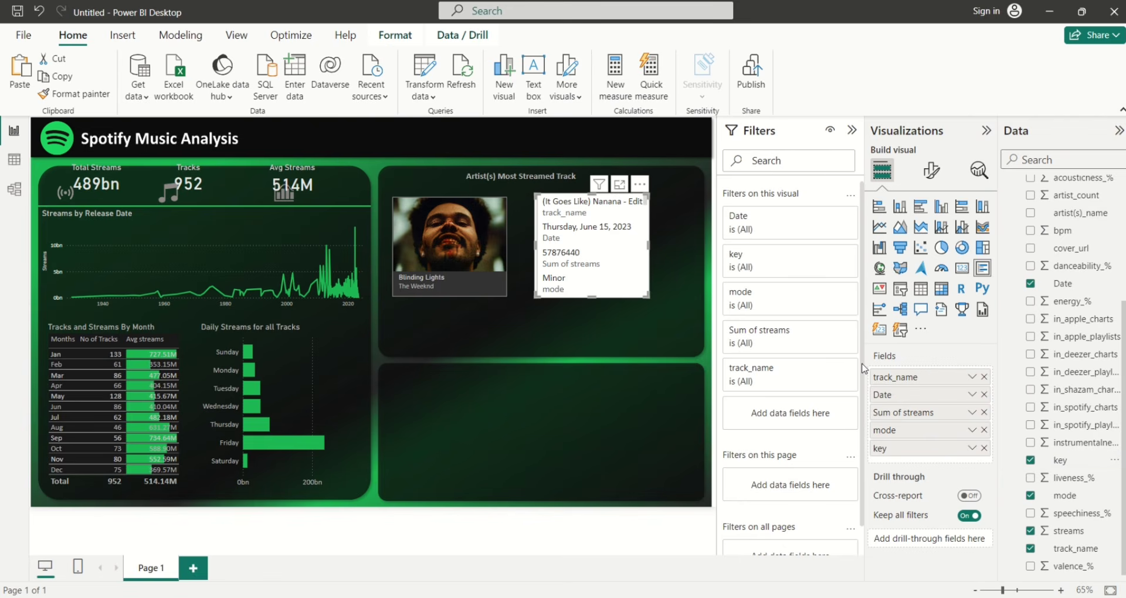
Filter the card's track_name to Top 1 by Sum of streams, then resize the card
{"action": "left_click", "coordinate": [829, 367]}
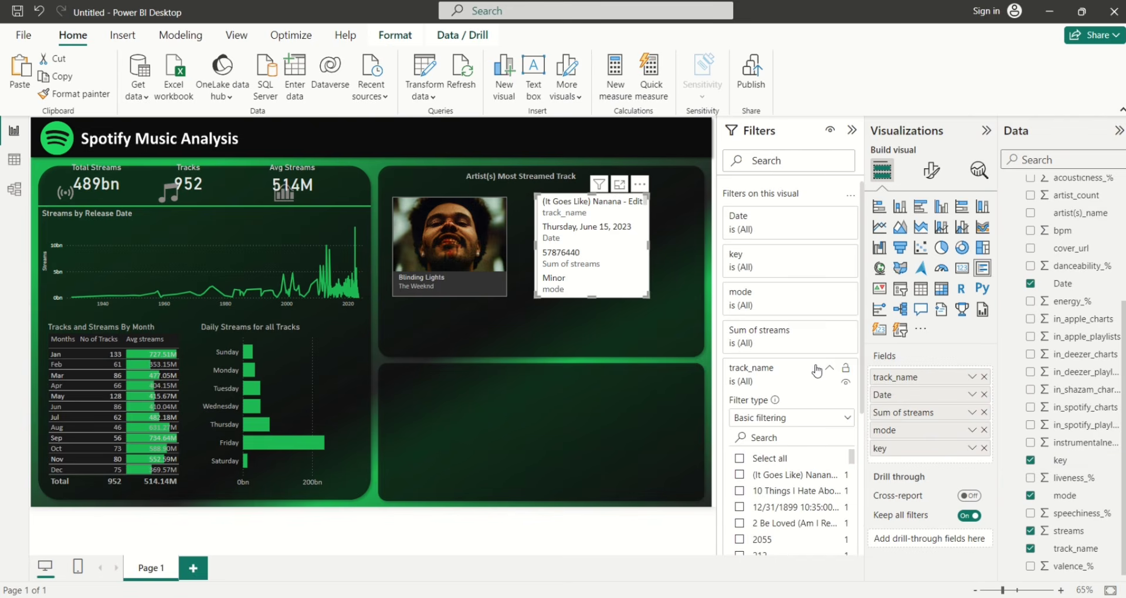
{"action": "left_click", "coordinate": [847, 419]}
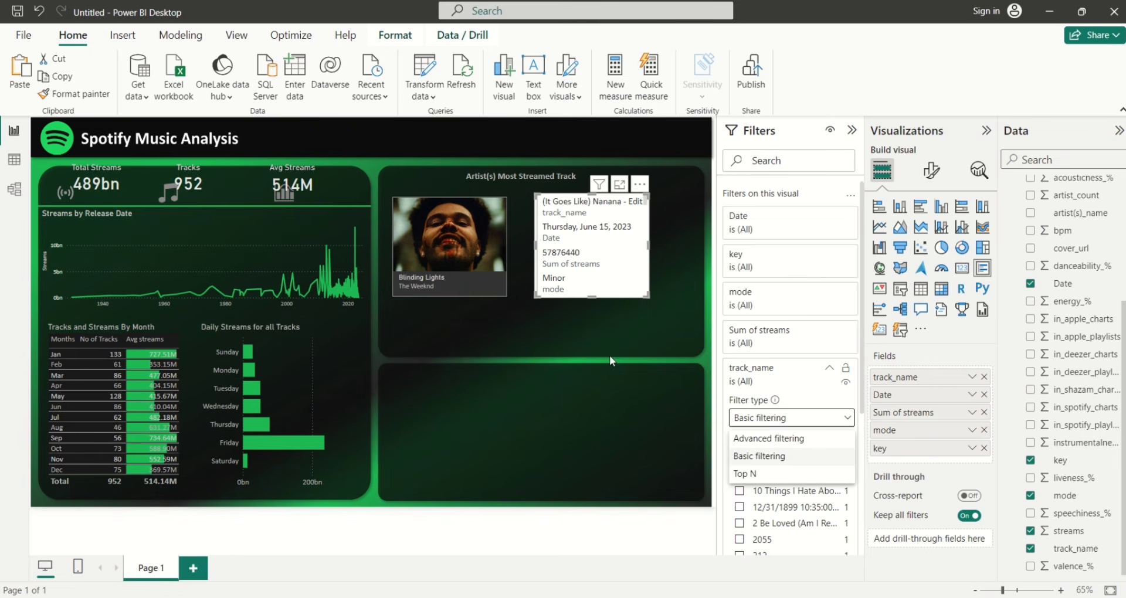
{"action": "left_click", "coordinate": [764, 476]}
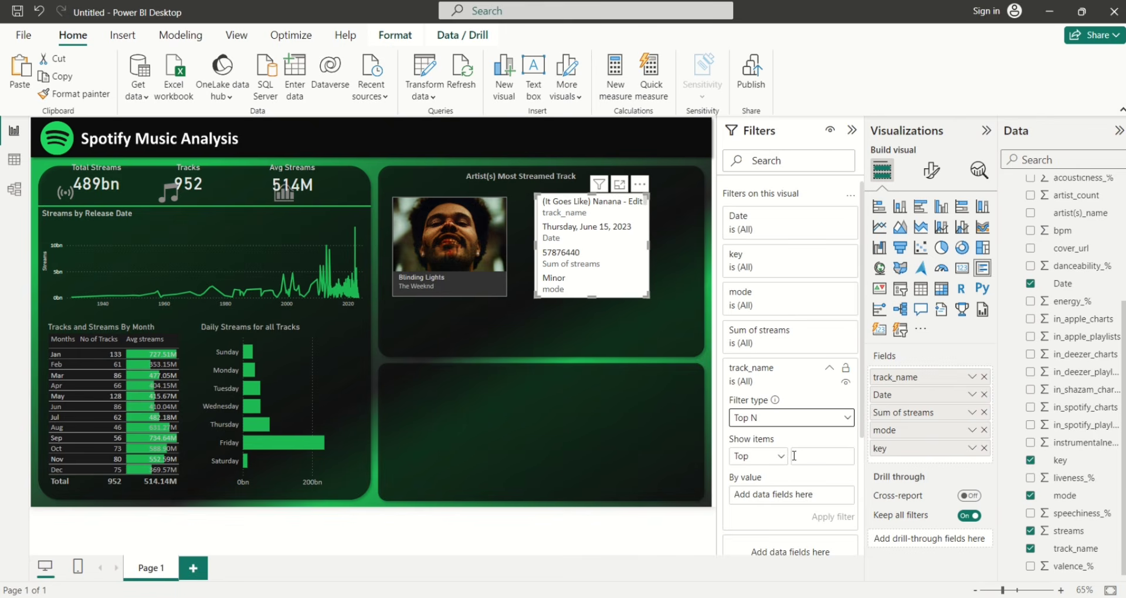
{"action": "left_click", "coordinate": [797, 455]}
{"action": "type", "text": "1"}
{"action": "left_click_drag", "start_coordinate": [1055, 531], "coordinate": [793, 505]}
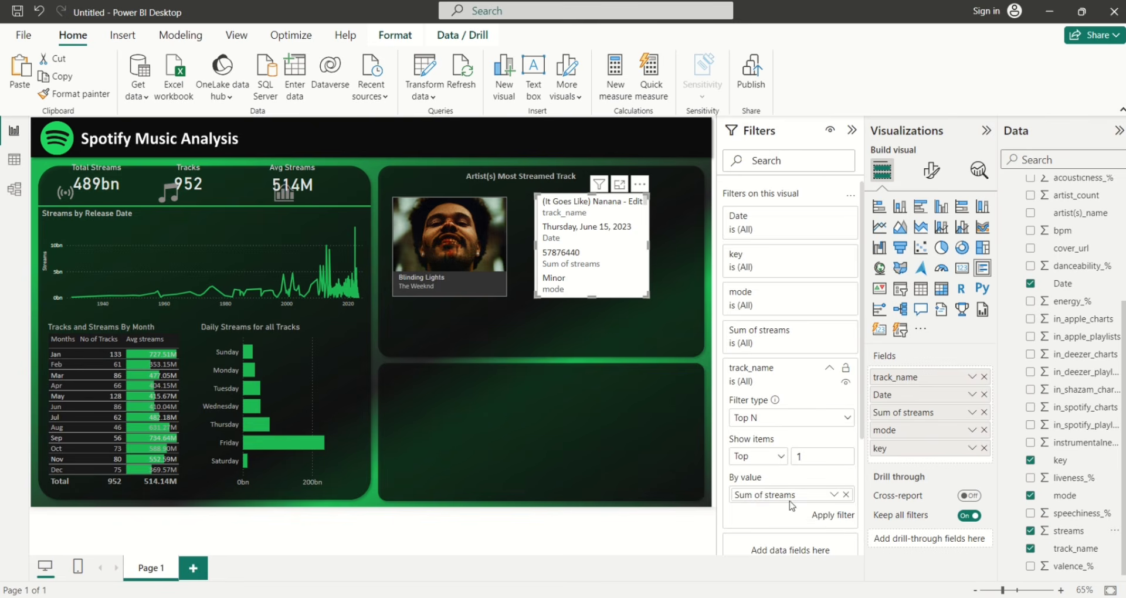
{"action": "left_click", "coordinate": [816, 518]}
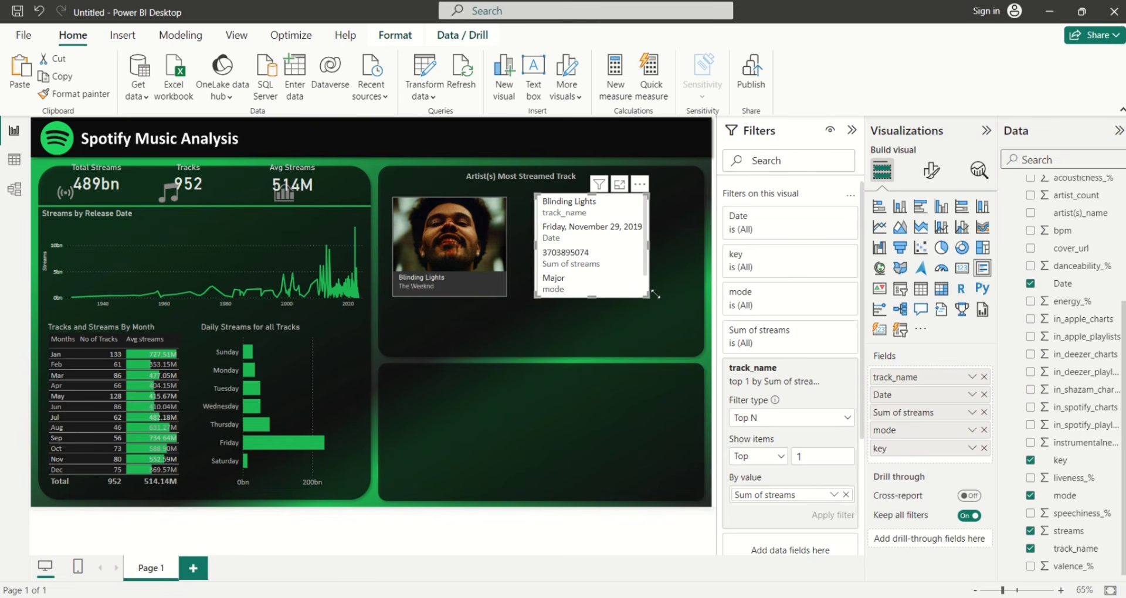
{"action": "mouse_move", "coordinate": [655, 294]}
{"action": "left_mouse_down"}
{"action": "mouse_move", "coordinate": [680, 313]}
{"action": "mouse_move", "coordinate": [637, 293]}
{"action": "mouse_move", "coordinate": [645, 310]}
{"action": "left_mouse_up"}
Make the details card's values light grey and hide the field-name category labels
{"action": "left_click", "coordinate": [931, 170]}
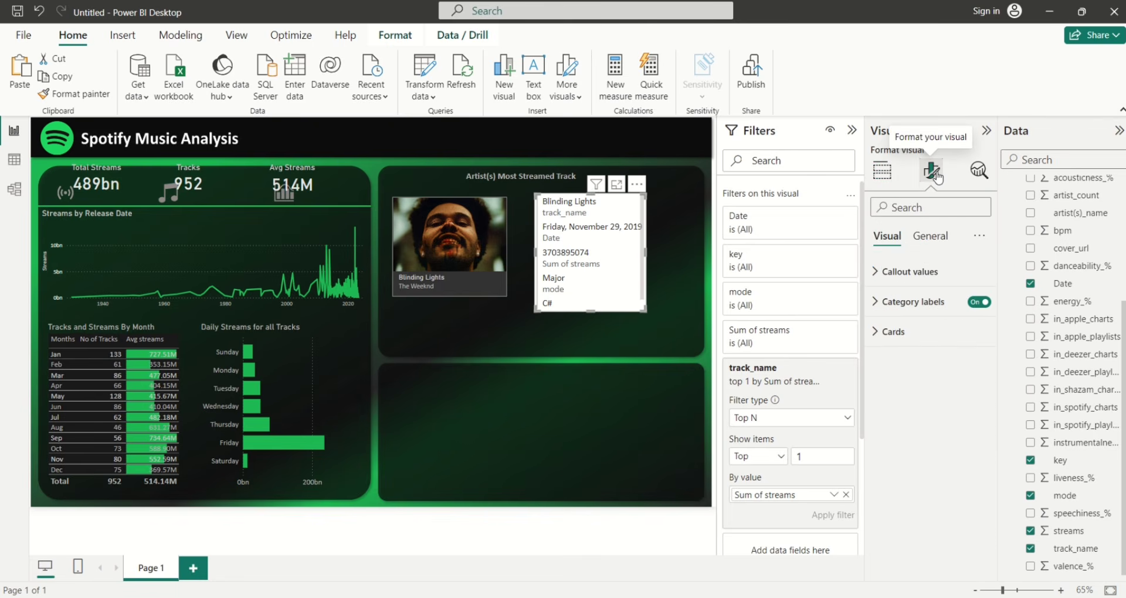
{"action": "left_click", "coordinate": [886, 273]}
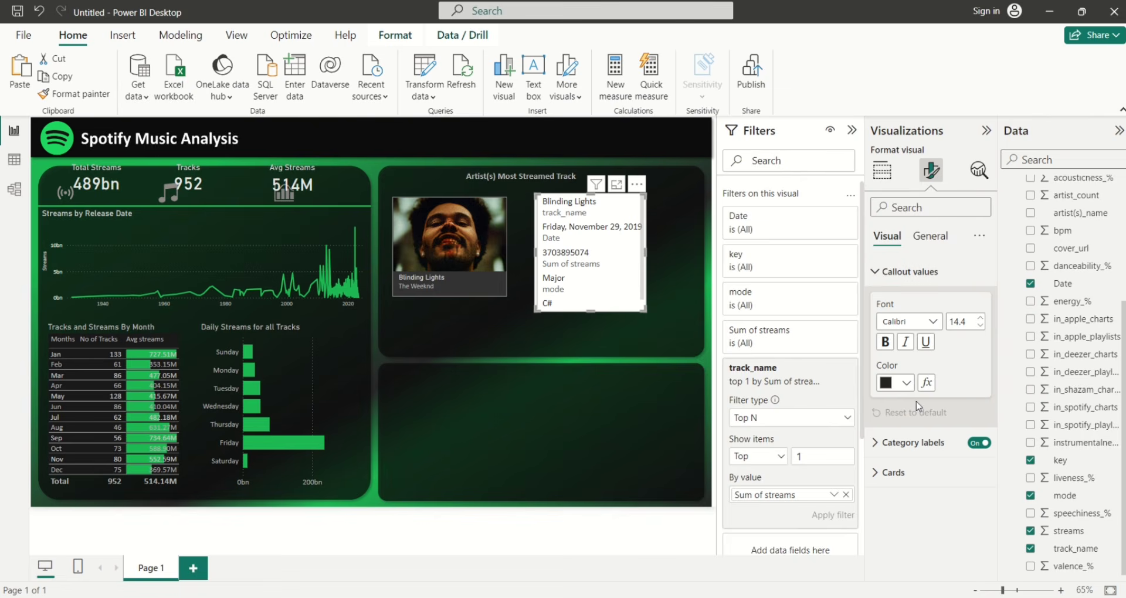
{"action": "left_click", "coordinate": [906, 383]}
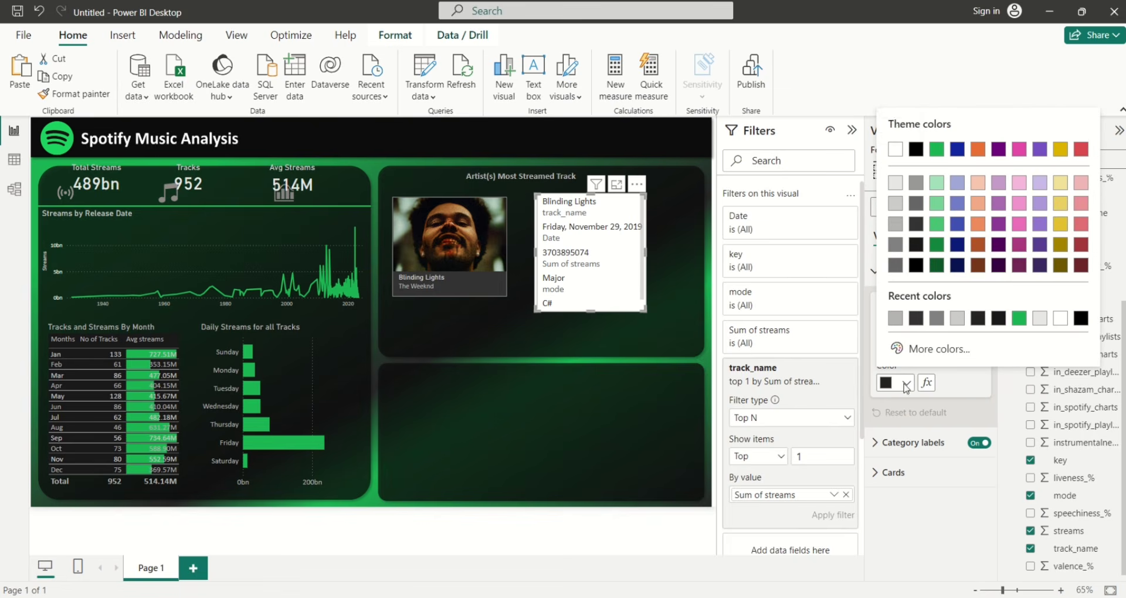
{"action": "left_click", "coordinate": [895, 203]}
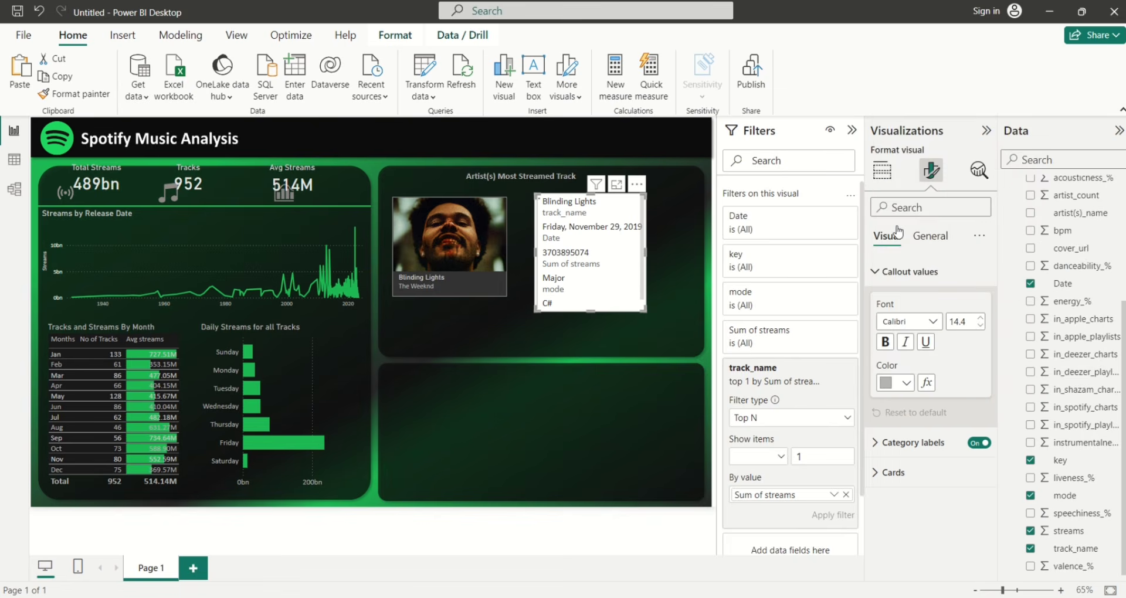
{"action": "left_click", "coordinate": [979, 443]}
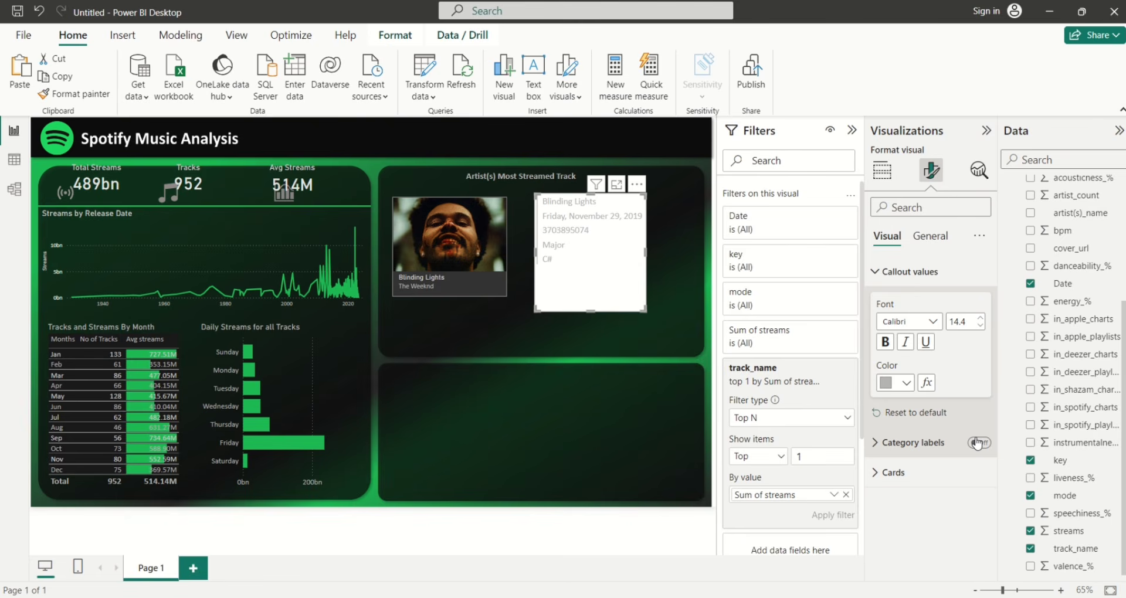
Make the details card's background transparent and shorten the card
{"action": "left_click", "coordinate": [930, 237]}
{"action": "left_click", "coordinate": [884, 332]}
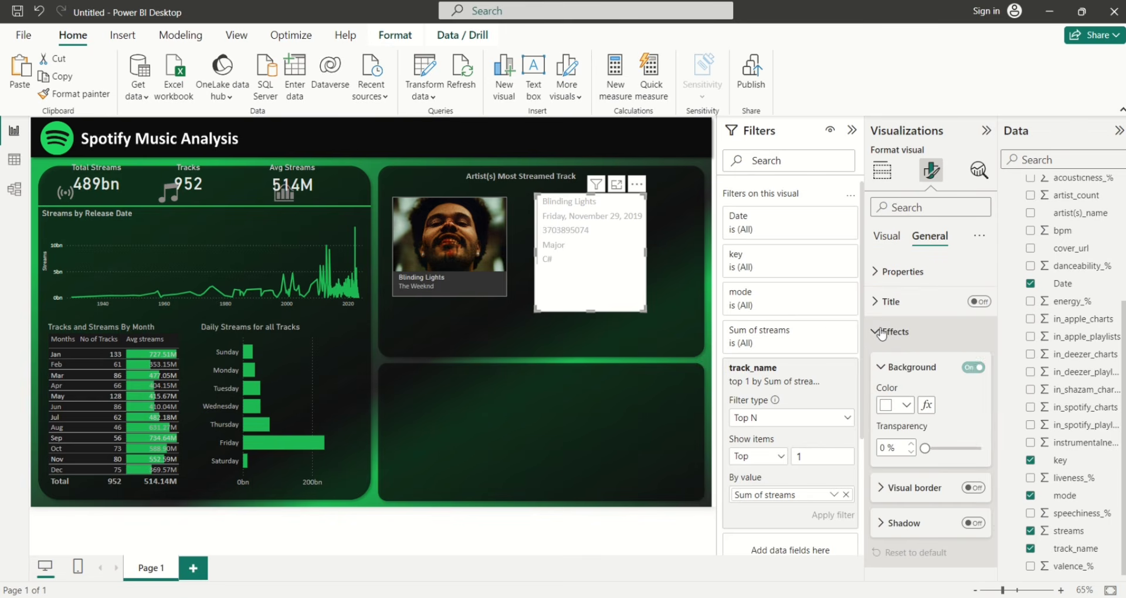
{"action": "right_click", "coordinate": [966, 373]}
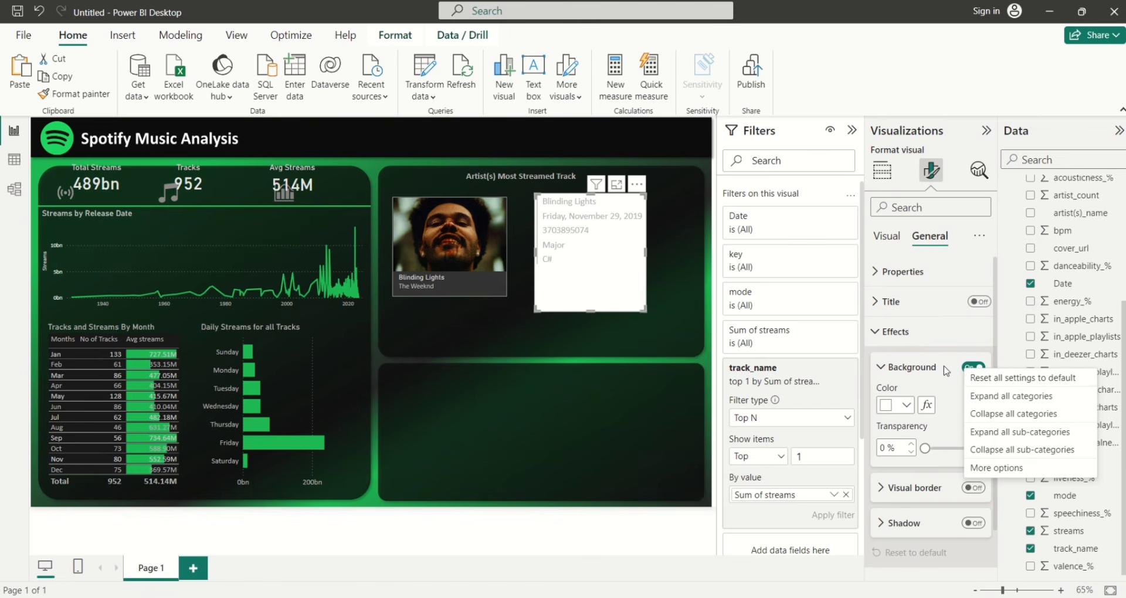
{"action": "left_click", "coordinate": [967, 374]}
{"action": "left_click", "coordinate": [968, 370]}
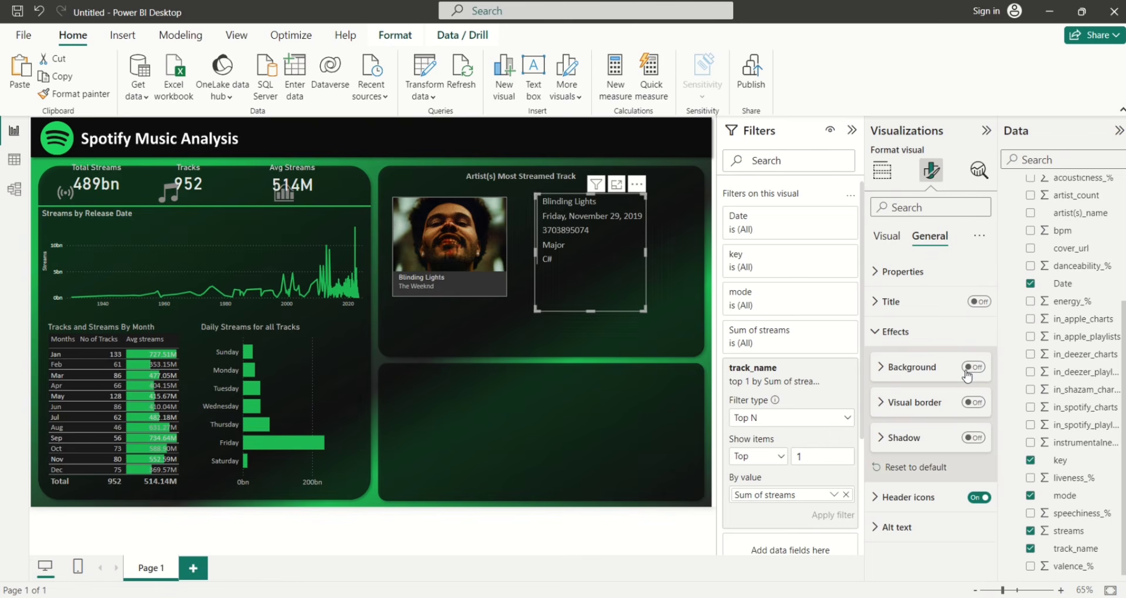
{"action": "left_click_drag", "start_coordinate": [592, 310], "coordinate": [591, 275]}
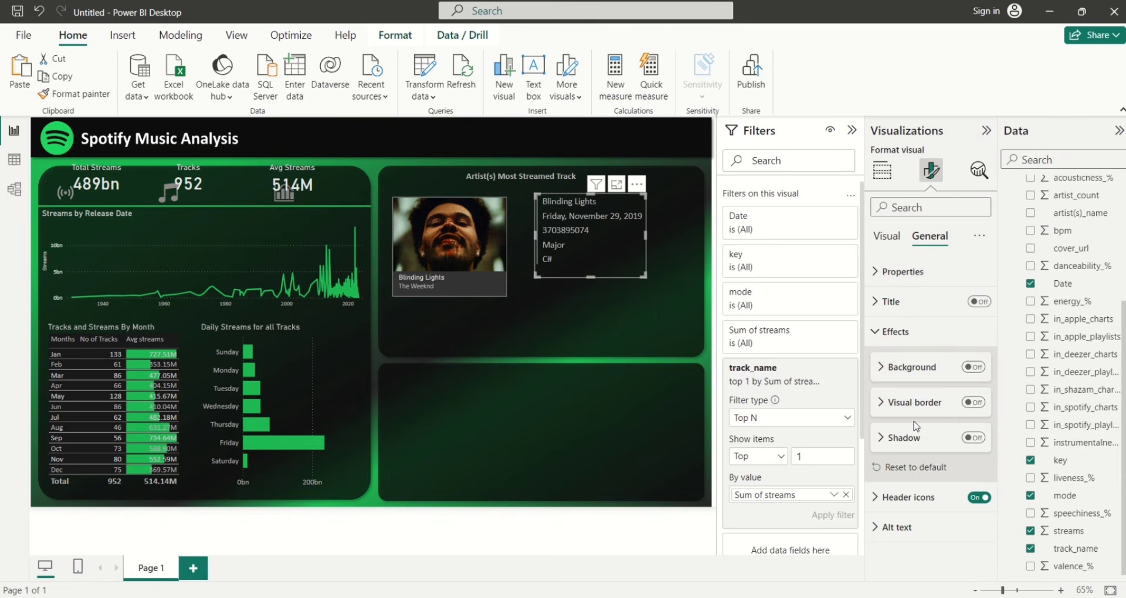
Turn off the card's accent bar and move it further right of the cover
{"action": "left_click", "coordinate": [879, 241]}
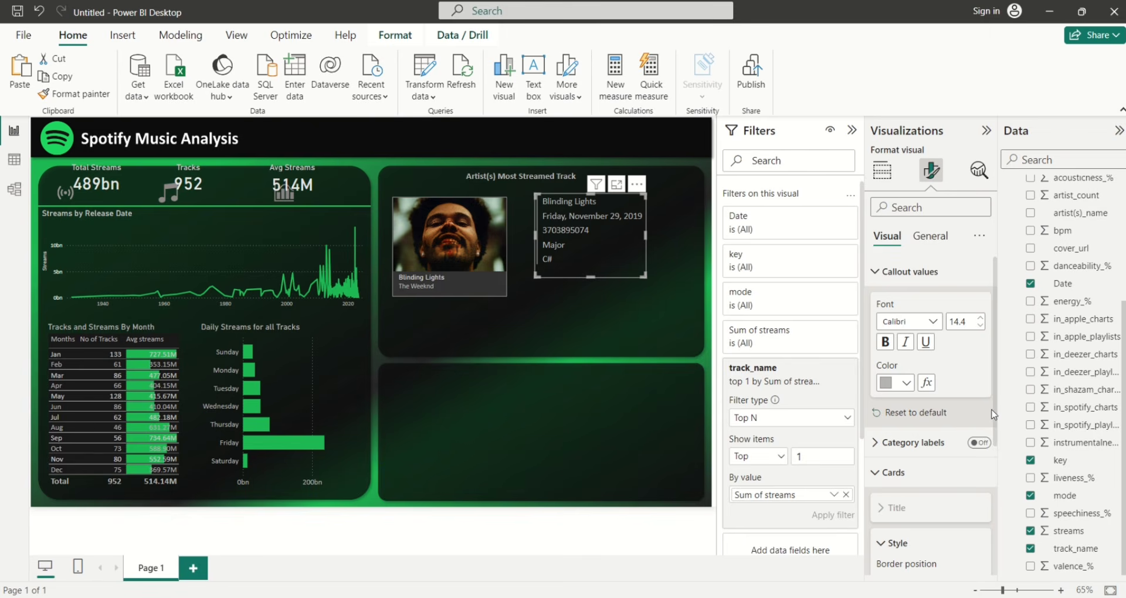
{"action": "left_click_drag", "start_coordinate": [995, 414], "coordinate": [998, 531]}
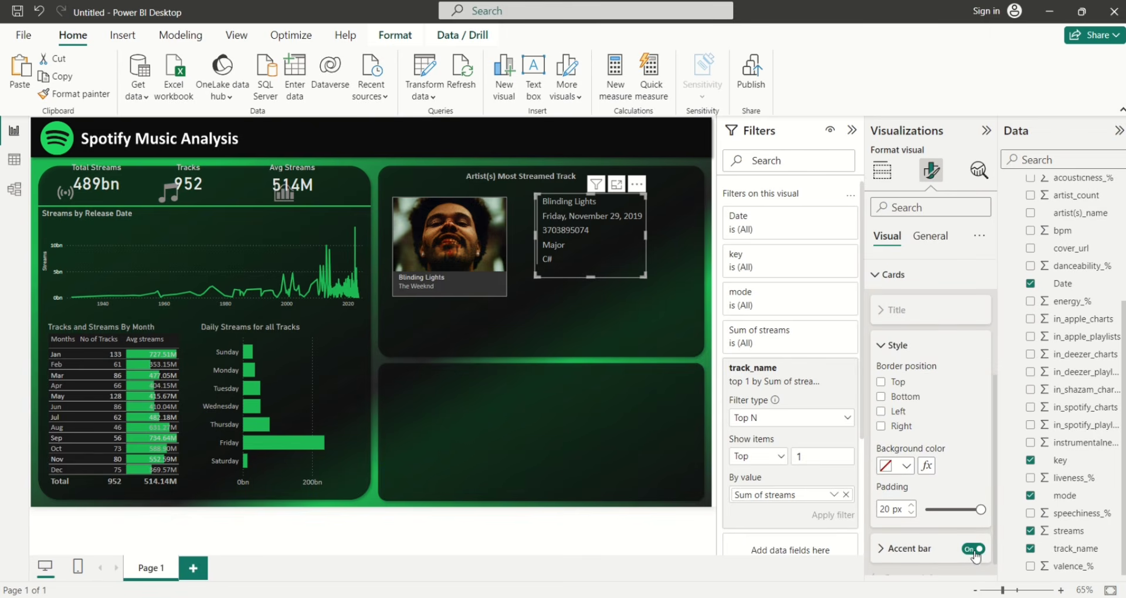
{"action": "left_click", "coordinate": [973, 549]}
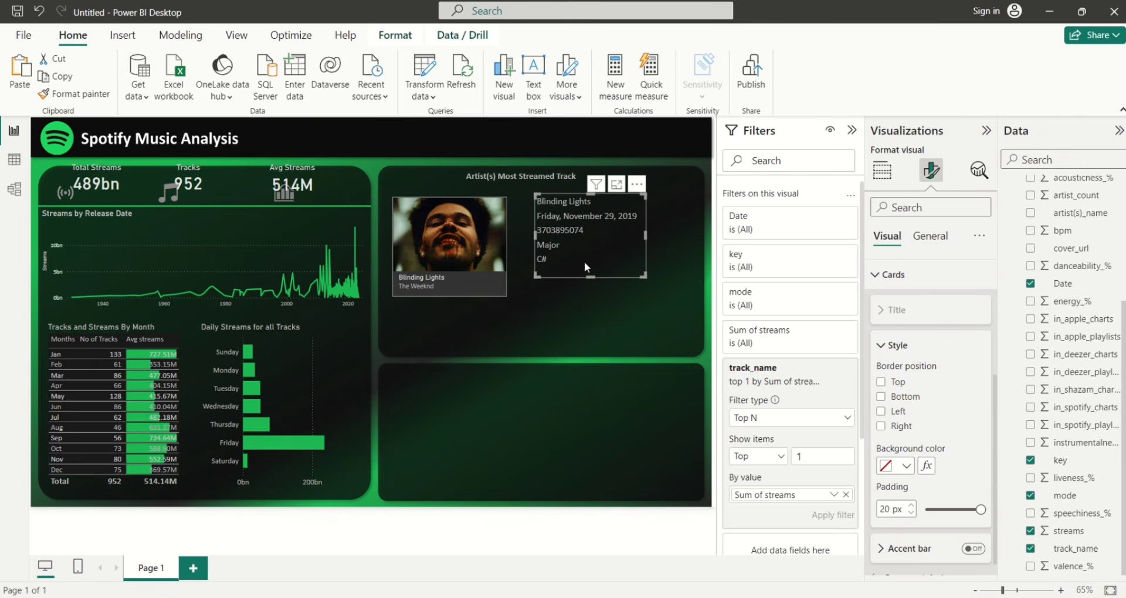
{"action": "left_click_drag", "start_coordinate": [584, 260], "coordinate": [615, 272]}
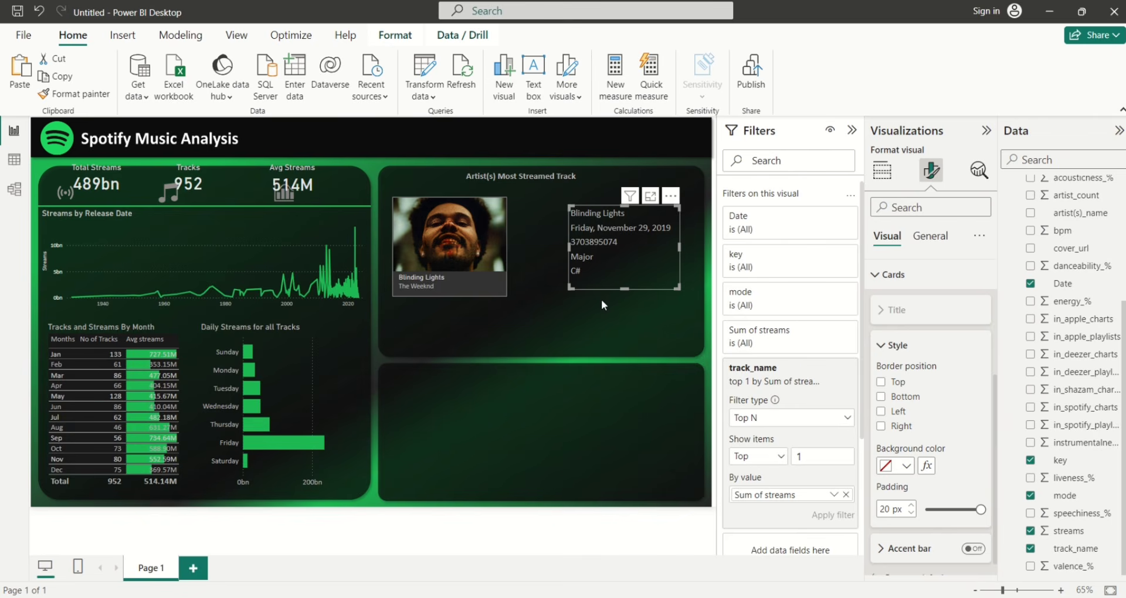
Turn a copy of the title text into a 'Track Name:' label placed beside the track name
{"action": "left_click", "coordinate": [528, 176]}
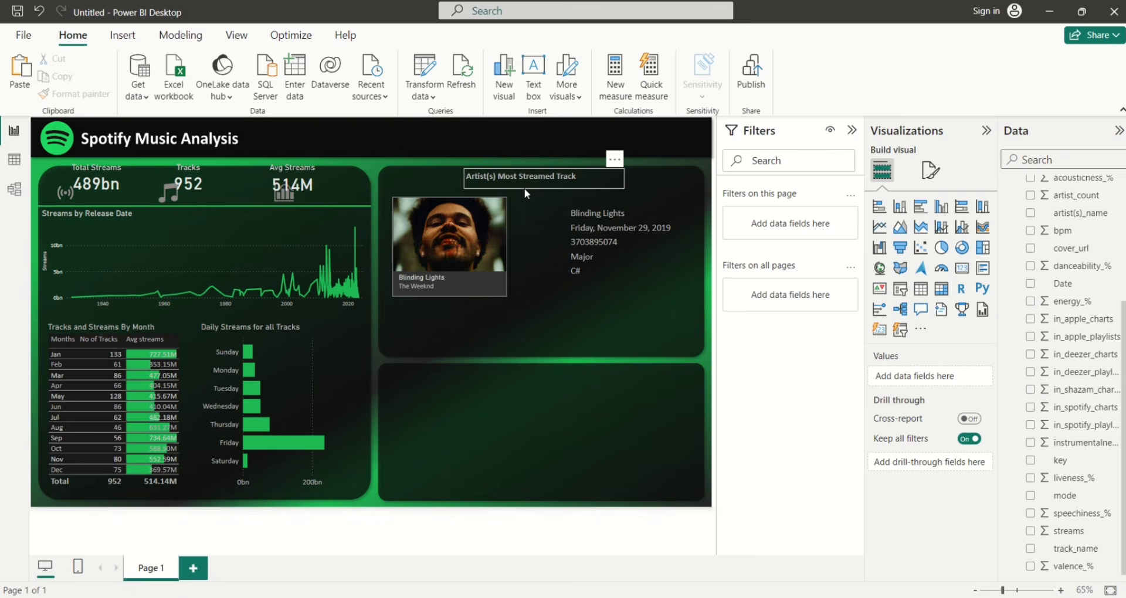
{"action": "left_click", "coordinate": [524, 187]}
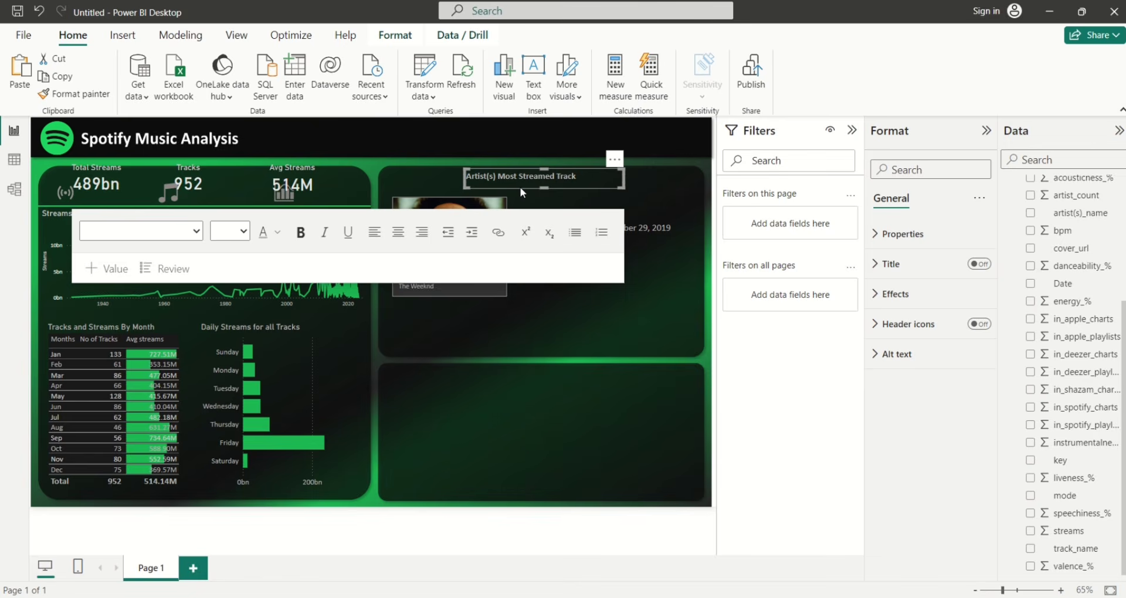
{"action": "left_click_drag", "start_coordinate": [520, 177], "coordinate": [646, 199]}
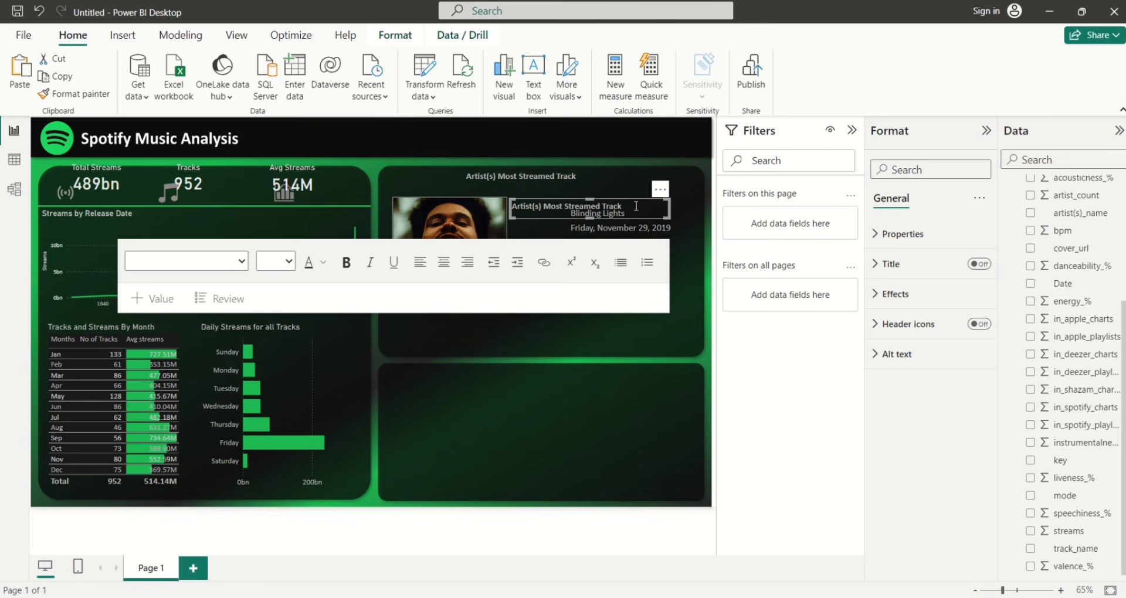
{"action": "left_click", "coordinate": [604, 208]}
{"action": "key", "text": "BackSpace"}
{"action": "key", "text": "BackSpace"}
{"action": "key", "text": "BackSpace"}
{"action": "key", "text": "BackSpace"}
{"action": "key", "text": "BackSpace"}
{"action": "key", "text": "BackSpace"}
{"action": "key", "text": "BackSpace"}
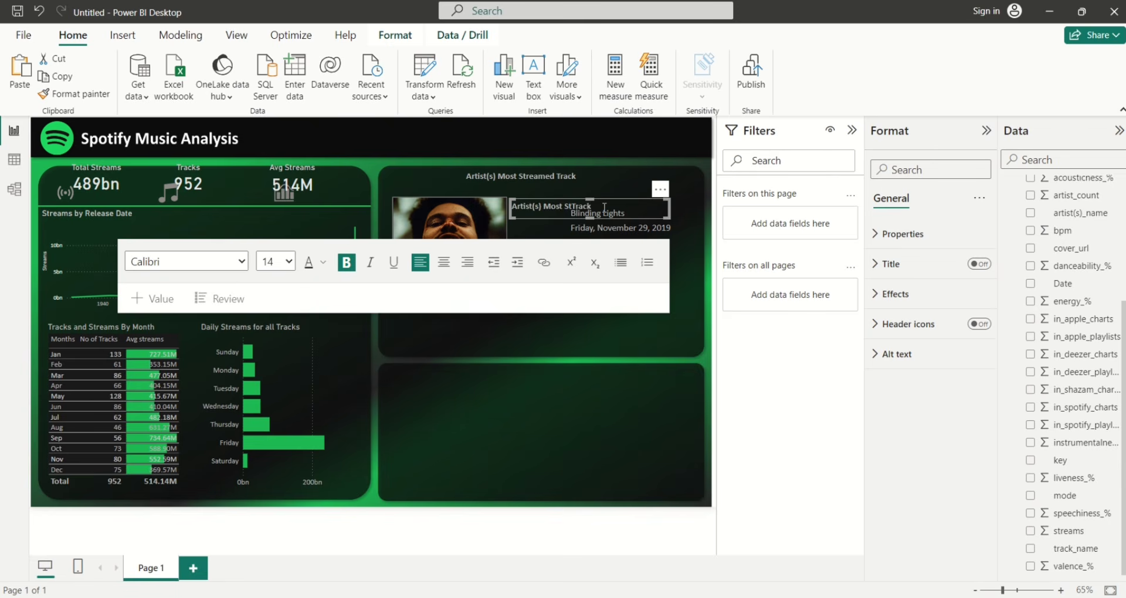
{"action": "key", "text": "BackSpace"}
{"action": "key", "text": "BackSpace"}
{"action": "key", "text": "BackSpace"}
{"action": "key", "text": "BackSpace"}
{"action": "key", "text": "BackSpace"}
{"action": "key", "text": "BackSpace"}
{"action": "key", "text": "BackSpace"}
{"action": "key", "text": "BackSpace"}
{"action": "key", "text": "BackSpace"}
{"action": "key", "text": "BackSpace"}
{"action": "key", "text": "BackSpace"}
{"action": "key", "text": "BackSpace"}
{"action": "key", "text": "BackSpace"}
{"action": "key", "text": "BackSpace"}
{"action": "key", "text": "BackSpace"}
{"action": "key", "text": "BackSpace"}
{"action": "key", "text": "BackSpace"}
{"action": "left_click", "coordinate": [544, 205]}
{"action": "type", "text": "Name:"}
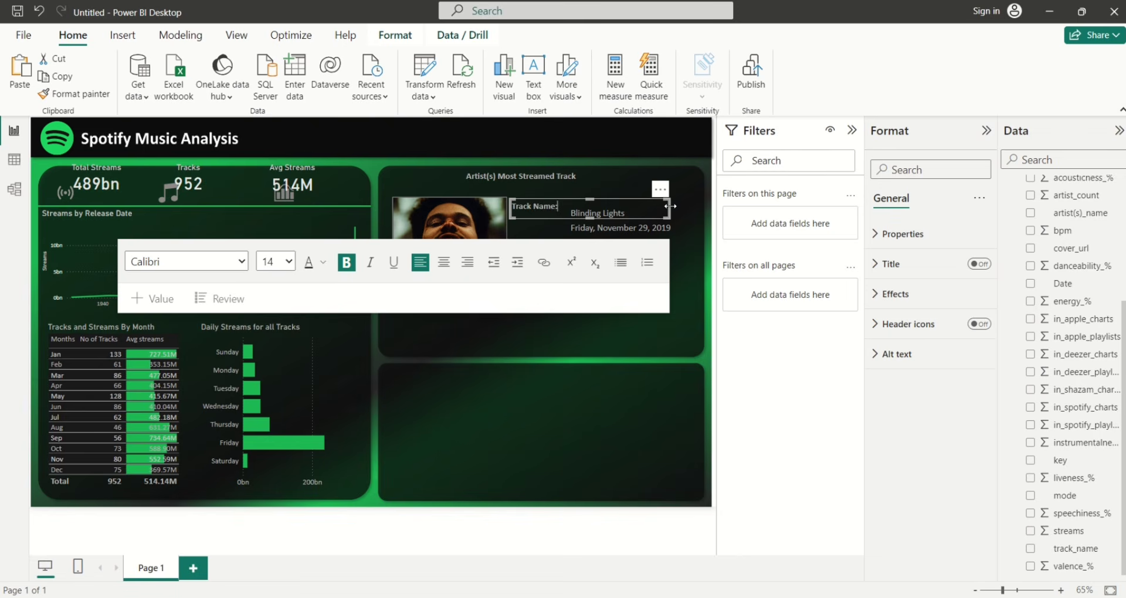
{"action": "left_click_drag", "start_coordinate": [670, 209], "coordinate": [666, 209]}
{"action": "left_click_drag", "start_coordinate": [565, 206], "coordinate": [565, 206]}
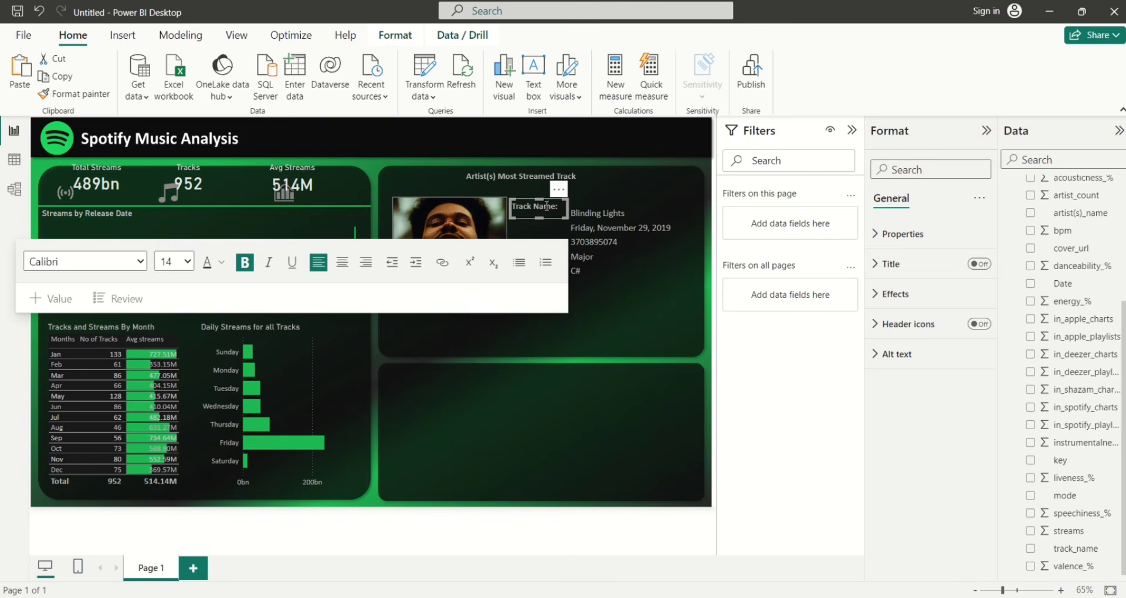
{"action": "left_click_drag", "start_coordinate": [532, 199], "coordinate": [537, 210]}
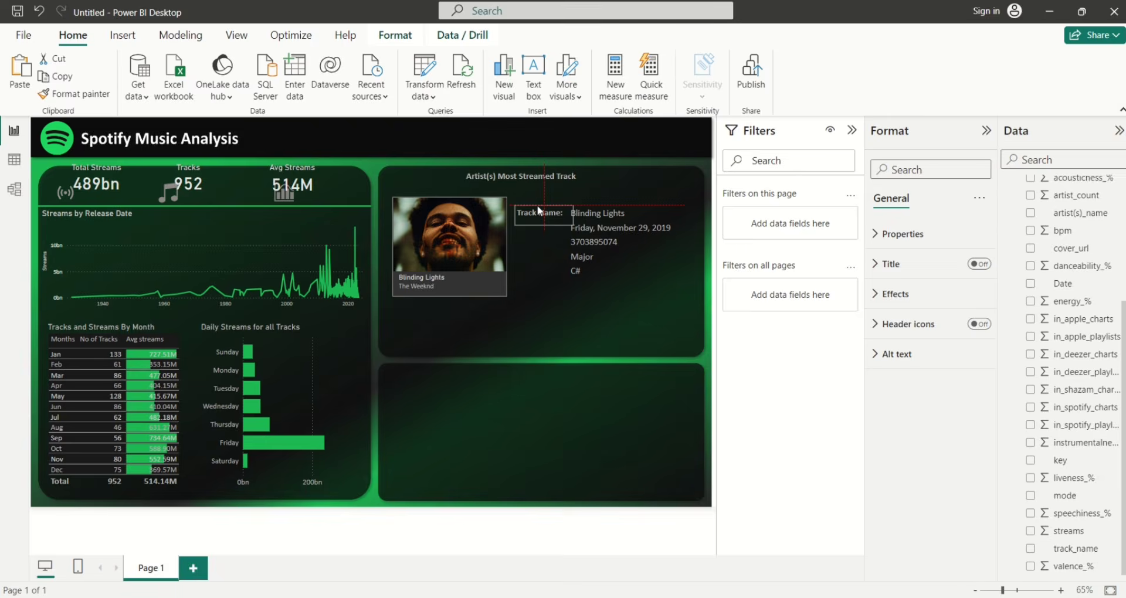
{"action": "left_click", "coordinate": [538, 210]}
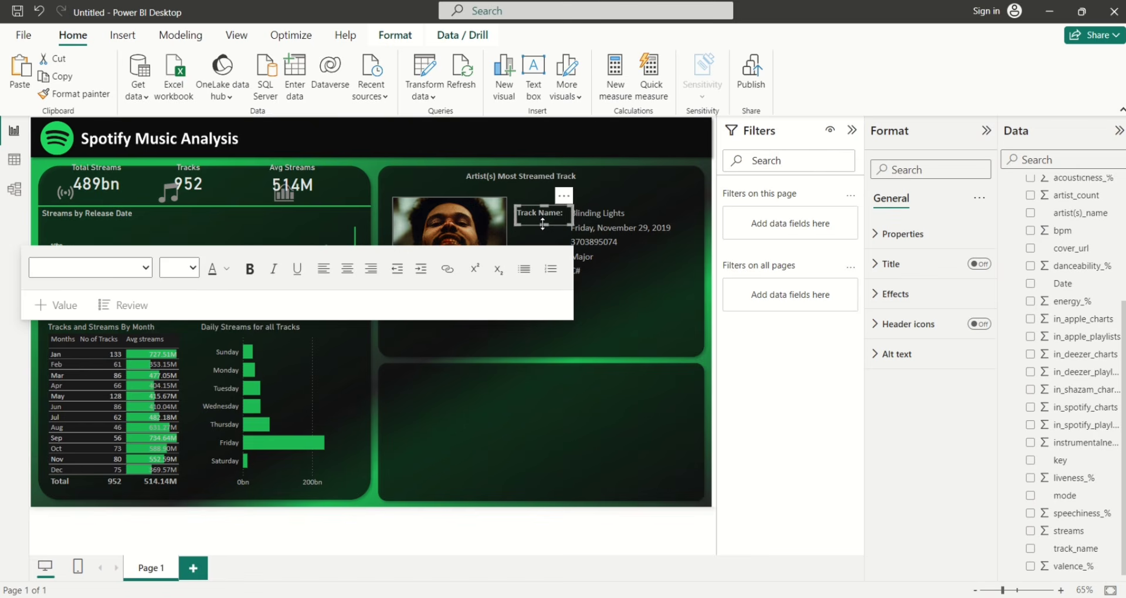
{"action": "left_click_drag", "start_coordinate": [542, 223], "coordinate": [542, 219]}
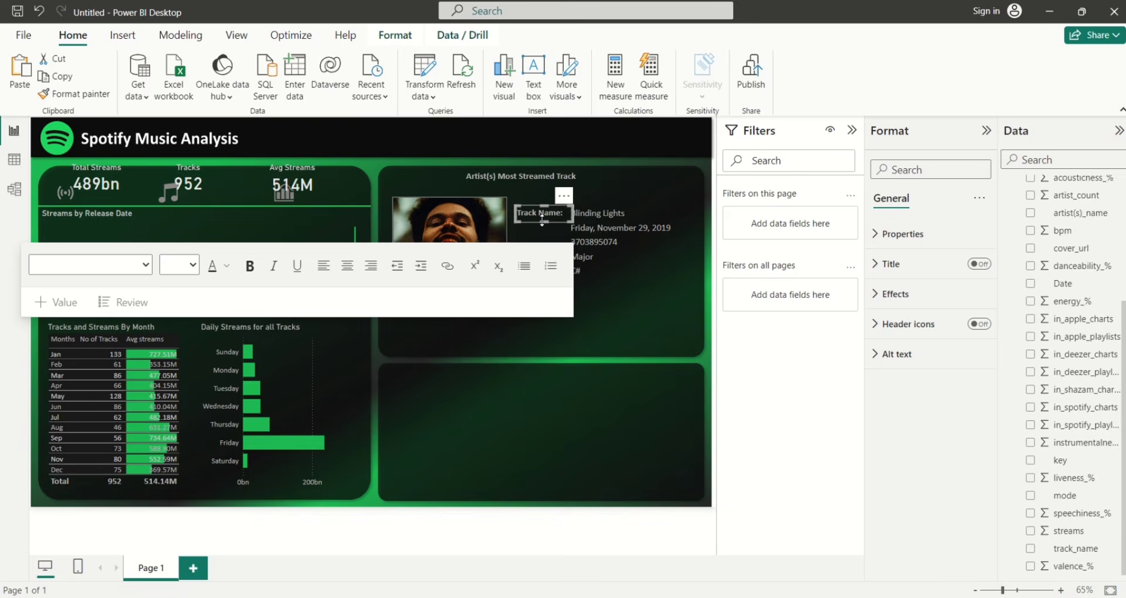
Duplicate the label below and retype it as 'Release Date:'
{"action": "left_click_drag", "start_coordinate": [542, 222], "coordinate": [543, 233]}
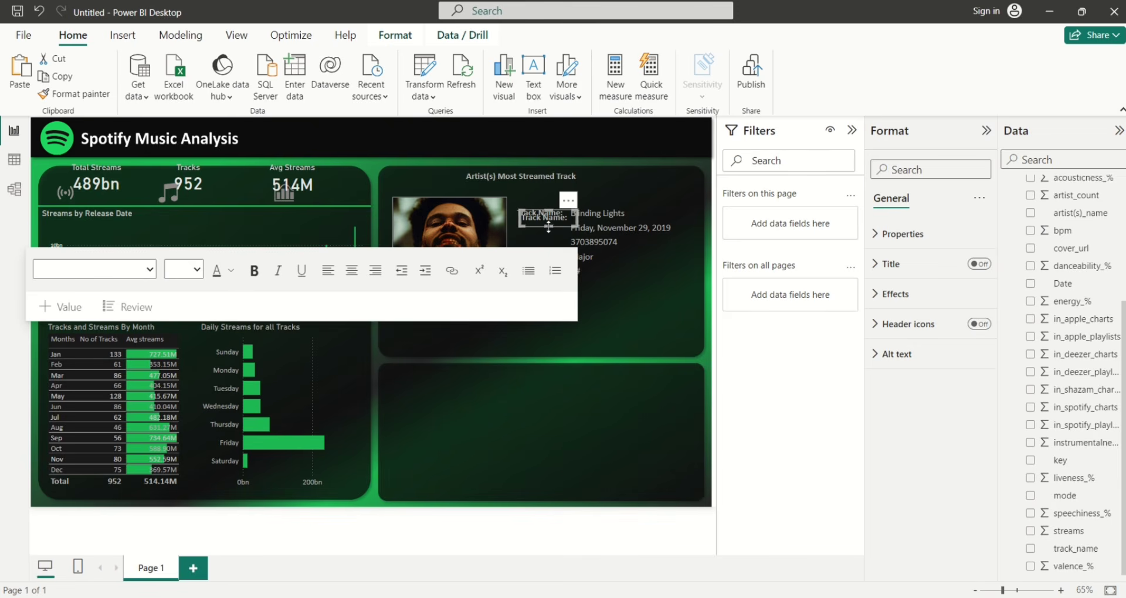
{"action": "left_click_drag", "start_coordinate": [537, 227], "coordinate": [533, 234]}
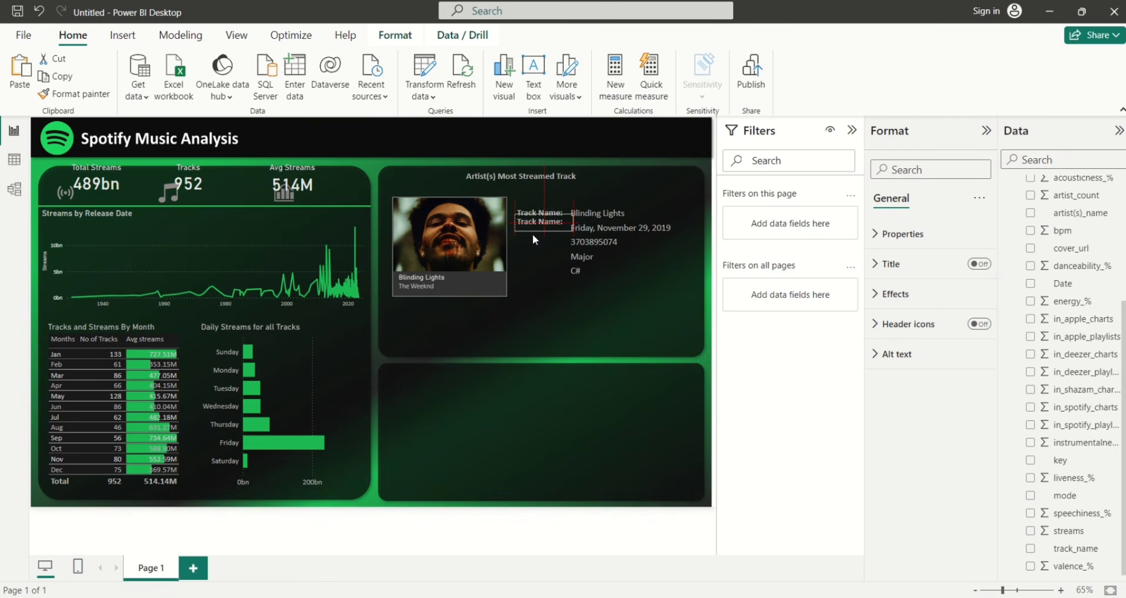
{"action": "left_click", "coordinate": [559, 231]}
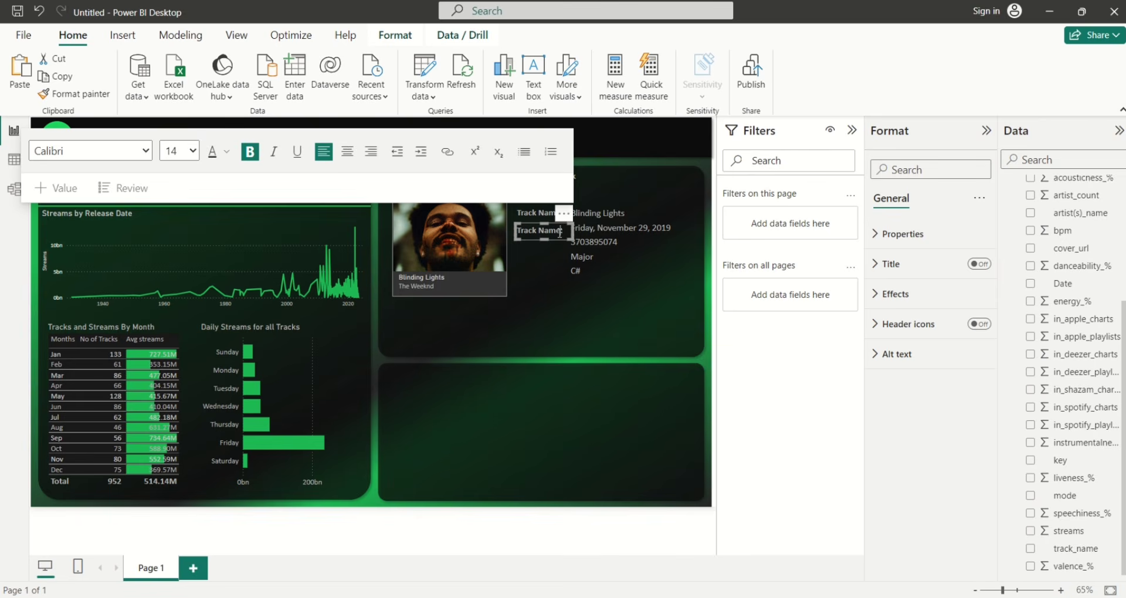
{"action": "key", "text": "BackSpace"}
{"action": "key", "text": "BackSpace"}
{"action": "key", "text": "BackSpace"}
{"action": "key", "text": "BackSpace"}
{"action": "key", "text": "BackSpace"}
{"action": "key", "text": "BackSpace"}
{"action": "key", "text": "BackSpace"}
{"action": "key", "text": "BackSpace"}
{"action": "key", "text": "BackSpace"}
{"action": "key", "text": "BackSpace"}
{"action": "key", "text": "BackSpace"}
{"action": "type", "text": "Release"}
{"action": "key", "text": "BackSpace"}
{"action": "key", "text": "BackSpace"}
{"action": "key", "text": "BackSpace"}
{"action": "type", "text": "se Date:"}
Duplicate the label below and retype it as 'Streams:'
{"action": "left_click_drag", "start_coordinate": [531, 239], "coordinate": [536, 244]}
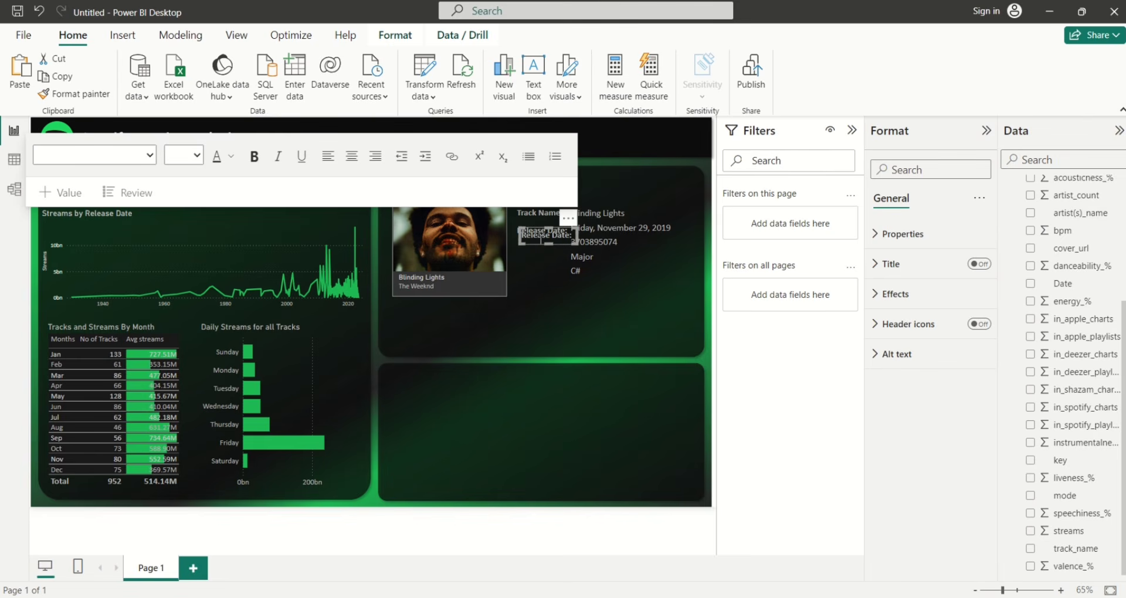
{"action": "left_click_drag", "start_coordinate": [529, 244], "coordinate": [526, 252]}
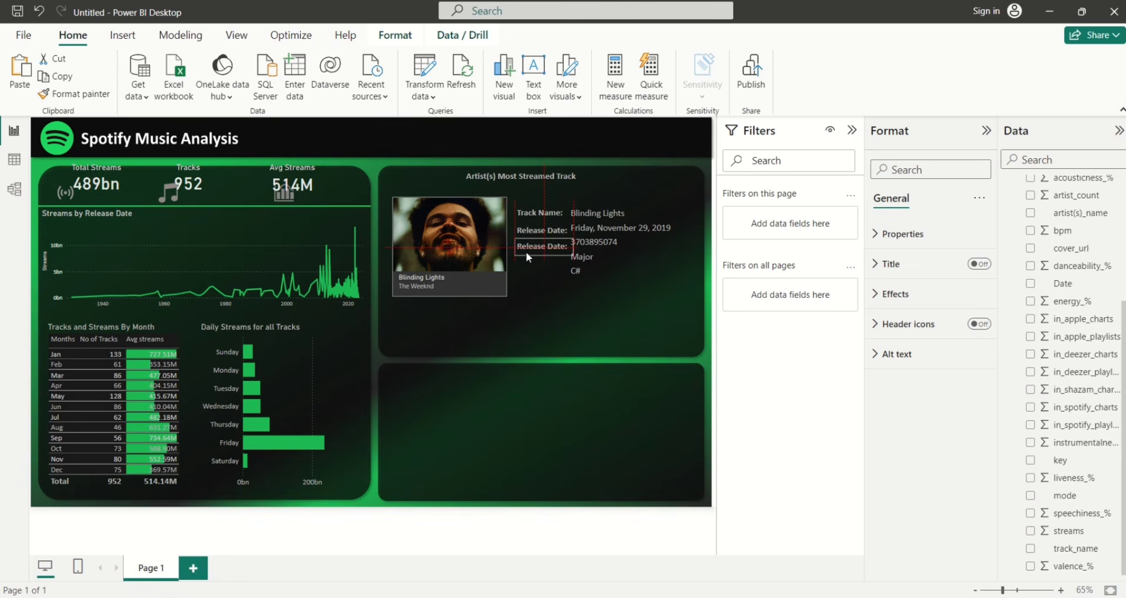
{"action": "left_click", "coordinate": [564, 246]}
{"action": "key", "text": "BackSpace"}
{"action": "key", "text": "Delete"}
{"action": "key", "text": "BackSpace"}
{"action": "key", "text": "BackSpace"}
{"action": "key", "text": "BackSpace"}
{"action": "key", "text": "BackSpace"}
{"action": "key", "text": "BackSpace"}
{"action": "key", "text": "BackSpace"}
{"action": "key", "text": "BackSpace"}
{"action": "key", "text": "BackSpace"}
{"action": "key", "text": "BackSpace"}
{"action": "key", "text": "BackSpace"}
{"action": "key", "text": "BackSpace"}
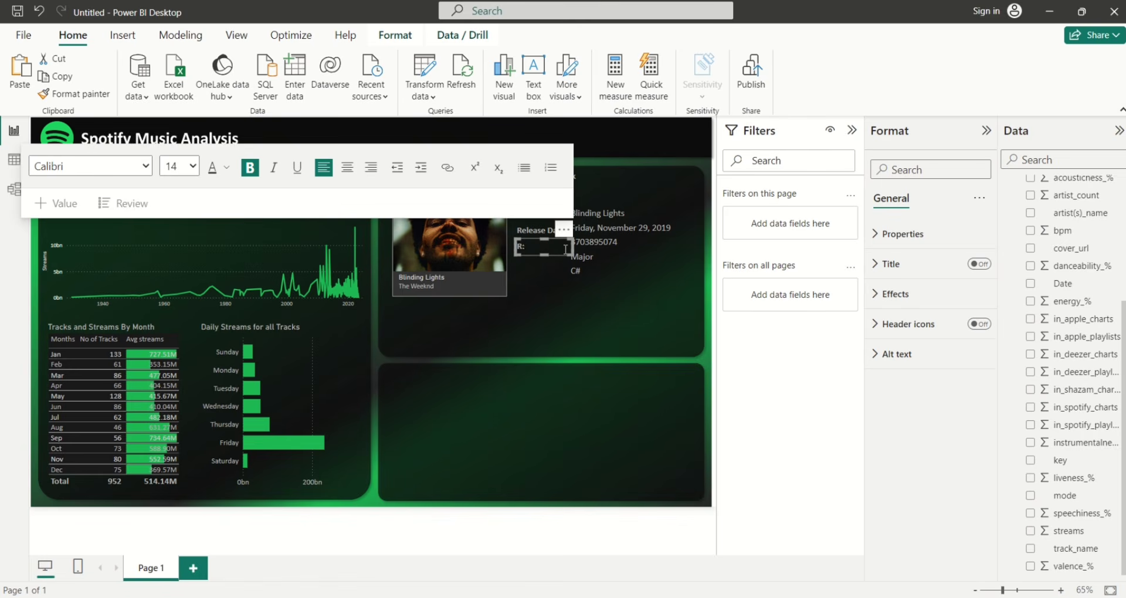
{"action": "type", "text": "Streams:"}
{"action": "left_click", "coordinate": [533, 254]}
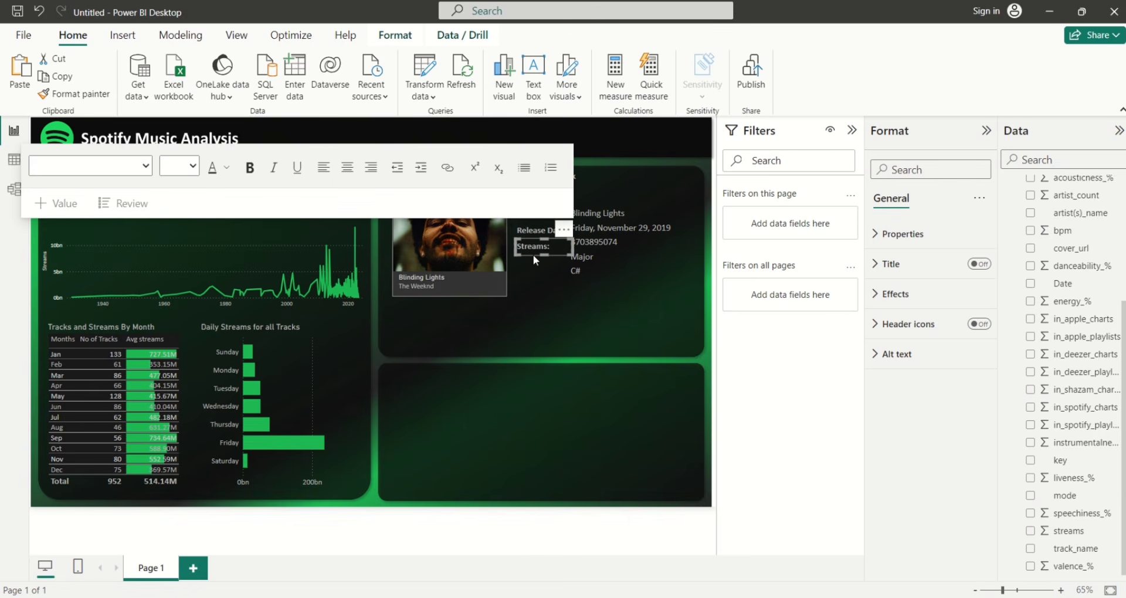
Duplicate the label for 'Mode', then add another copy below and clear its text
{"action": "left_click_drag", "start_coordinate": [533, 254], "coordinate": [536, 267]}
{"action": "left_click", "coordinate": [547, 259]}
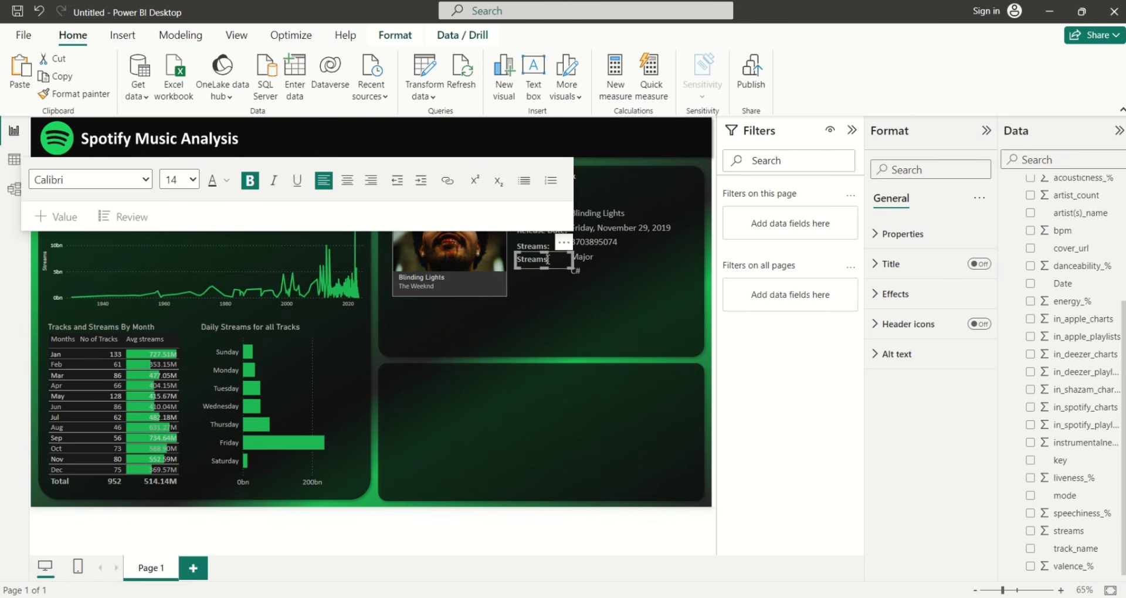
{"action": "key", "text": "BackSpace"}
{"action": "key", "text": "BackSpace"}
{"action": "key", "text": "BackSpace"}
{"action": "key", "text": "BackSpace"}
{"action": "key", "text": "BackSpace"}
{"action": "key", "text": "BackSpace"}
{"action": "key", "text": "BackSpace"}
{"action": "type", "text": "Mode"}
{"action": "left_click", "coordinate": [534, 266]}
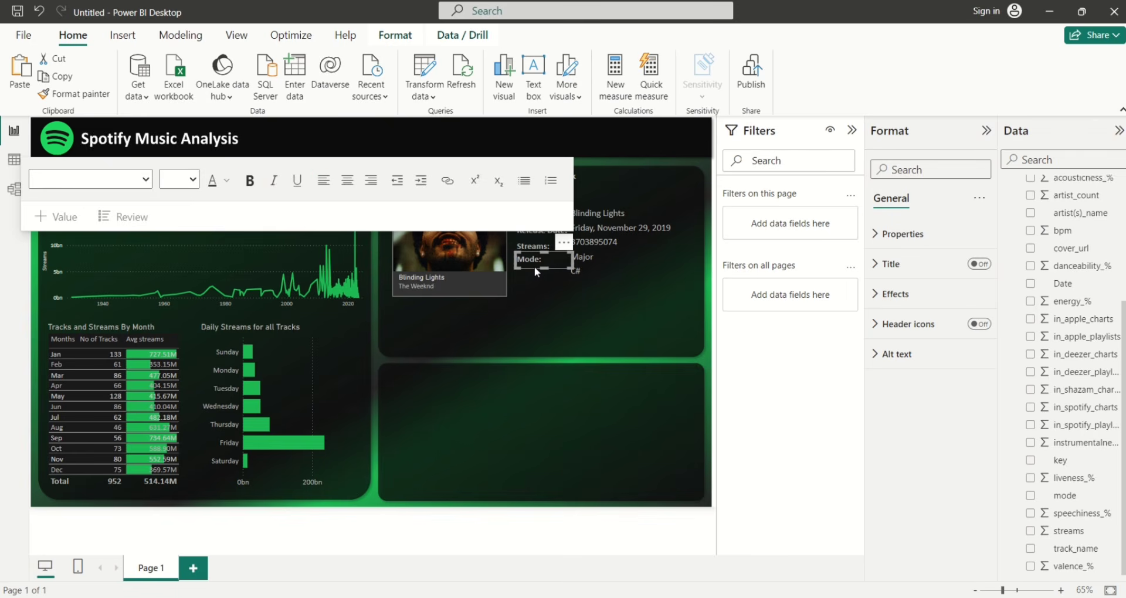
{"action": "left_click_drag", "start_coordinate": [534, 266], "coordinate": [541, 283]}
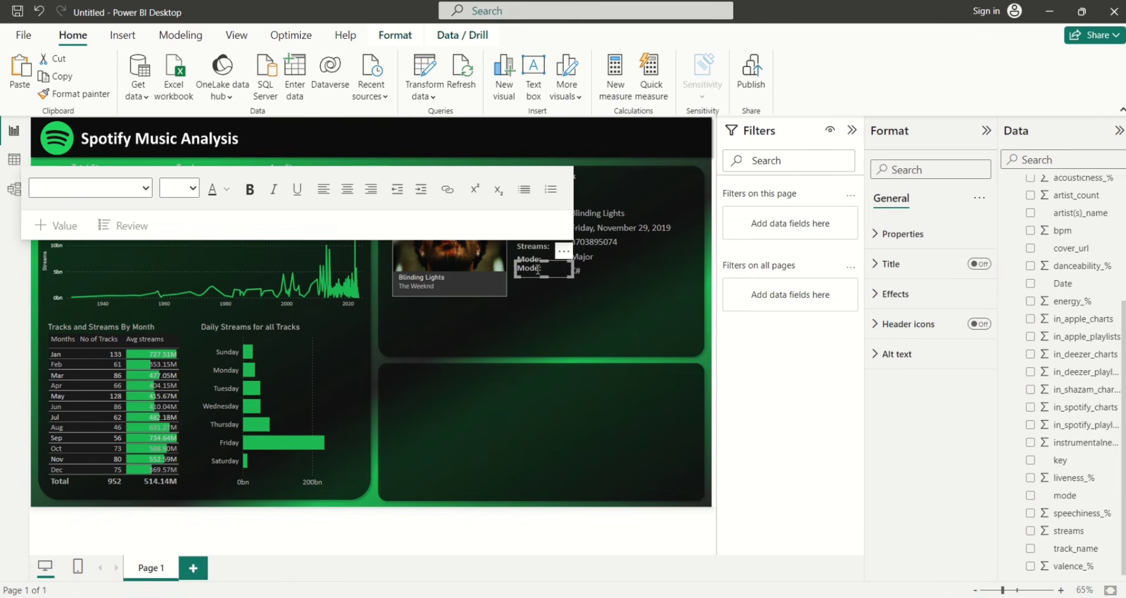
{"action": "left_click", "coordinate": [537, 269]}
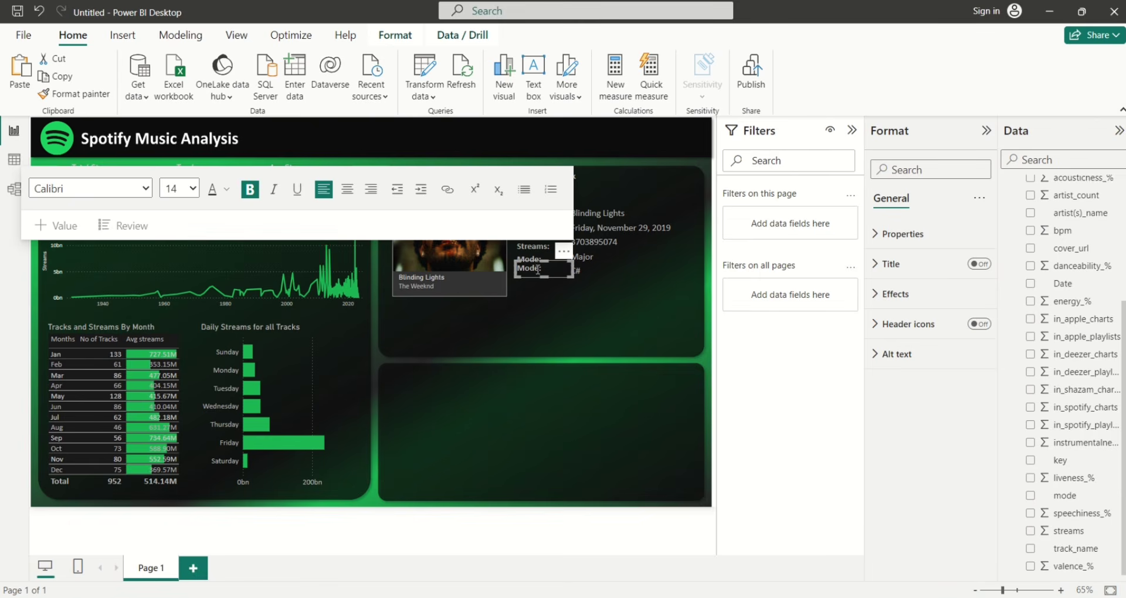
{"action": "key", "text": "BackSpace"}
{"action": "key", "text": "BackSpace"}
{"action": "key", "text": "BackSpace"}
{"action": "key", "text": "BackSpace"}
{"action": "key", "text": "BackSpace"}
{"action": "left_click", "coordinate": [607, 311]}
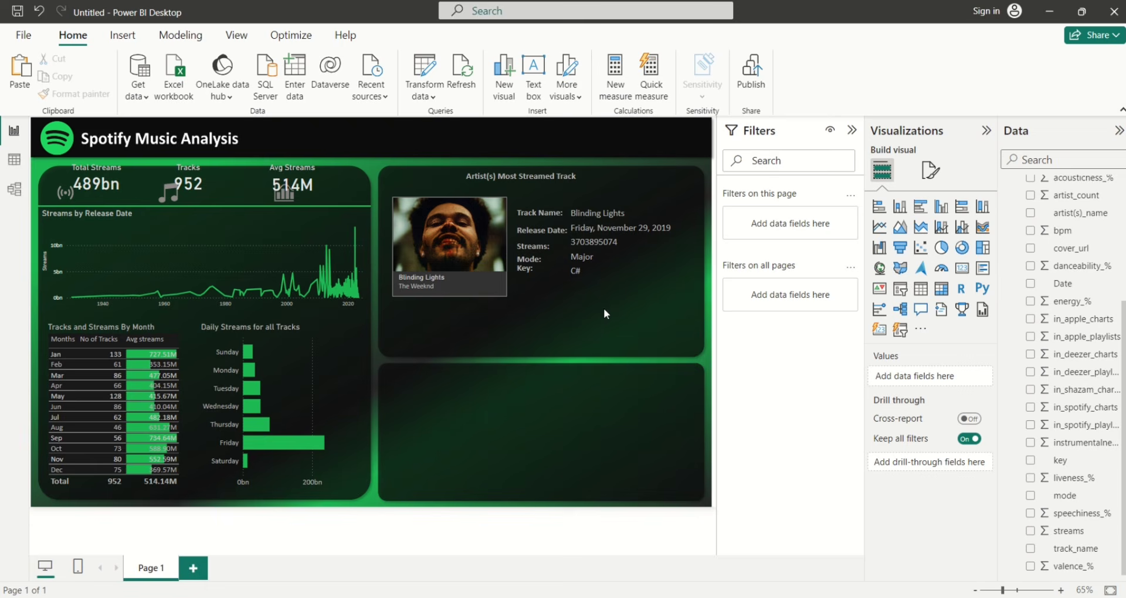
Nudge the Release Date label so it lines up with its value, then deselect
{"action": "left_click", "coordinate": [536, 223]}
{"action": "left_click_drag", "start_coordinate": [536, 223], "coordinate": [522, 257]}
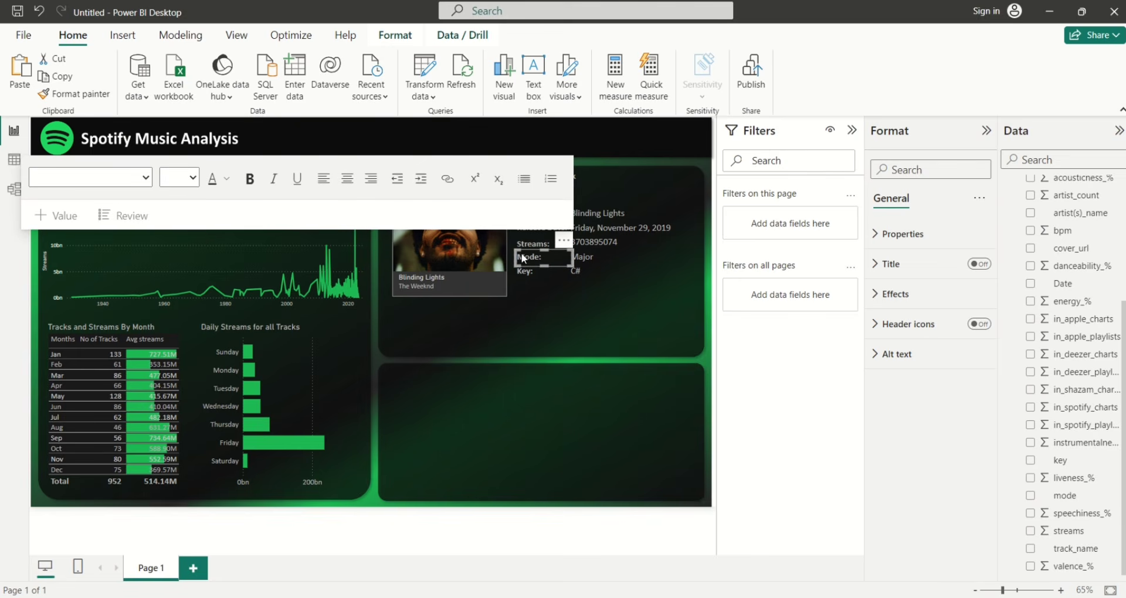
{"action": "left_click", "coordinate": [595, 279]}
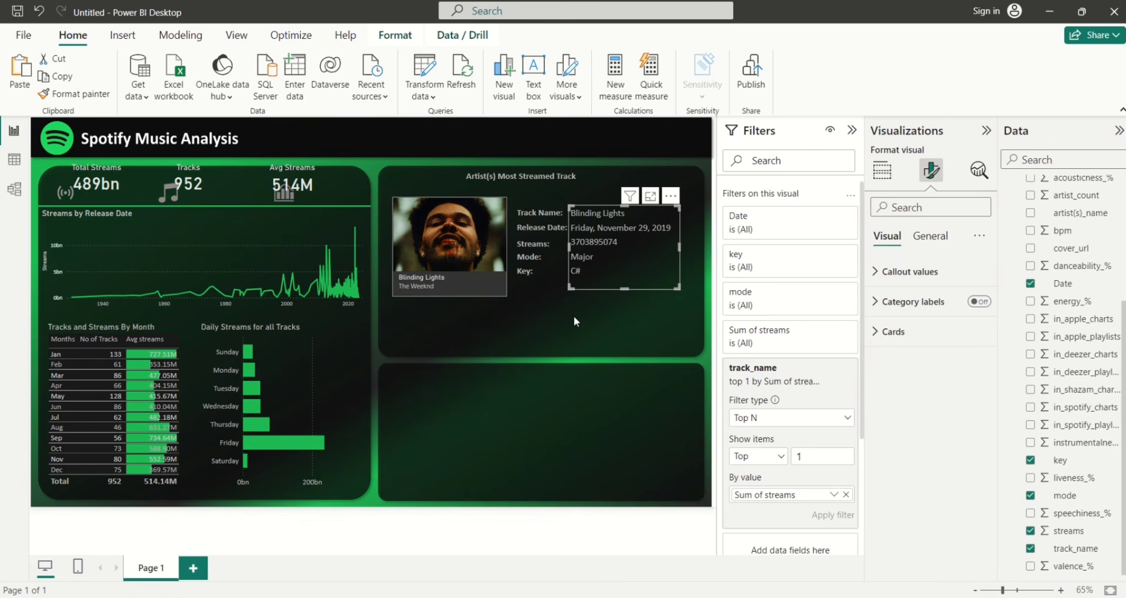
{"action": "left_click", "coordinate": [559, 318]}
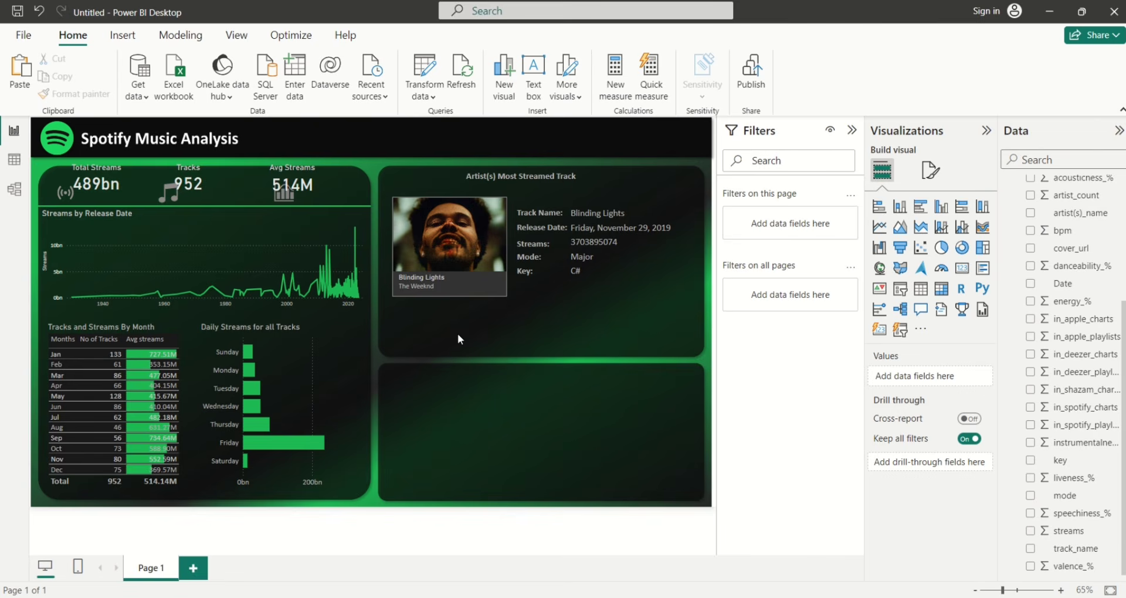
Insert a Card visual, shrink its height, and place it just below the album cover
{"action": "left_click", "coordinate": [878, 334]}
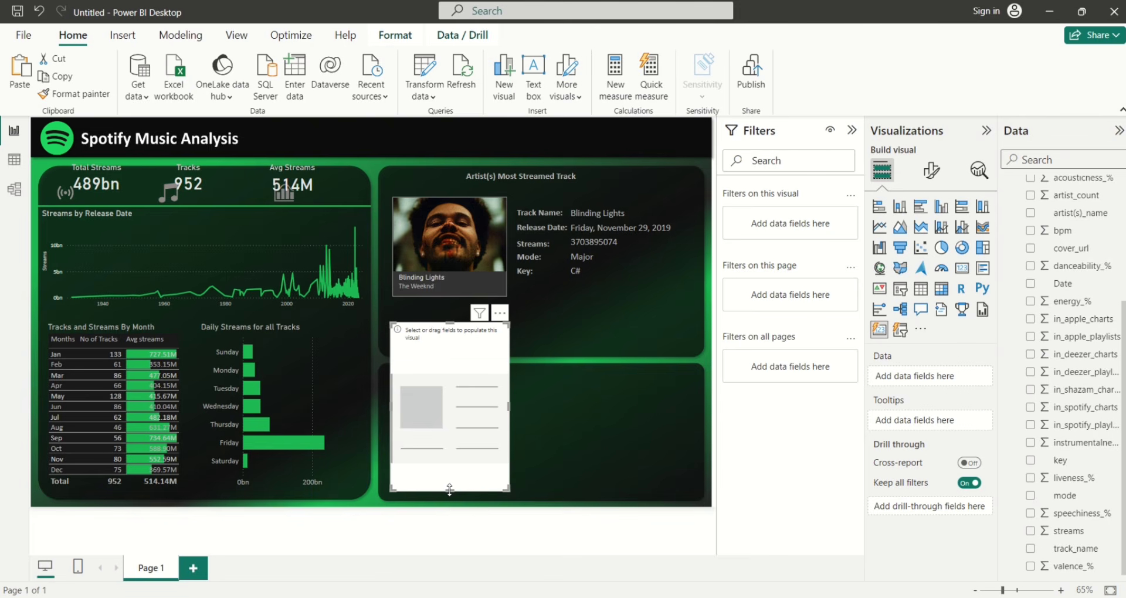
{"action": "left_click_drag", "start_coordinate": [449, 489], "coordinate": [449, 371]}
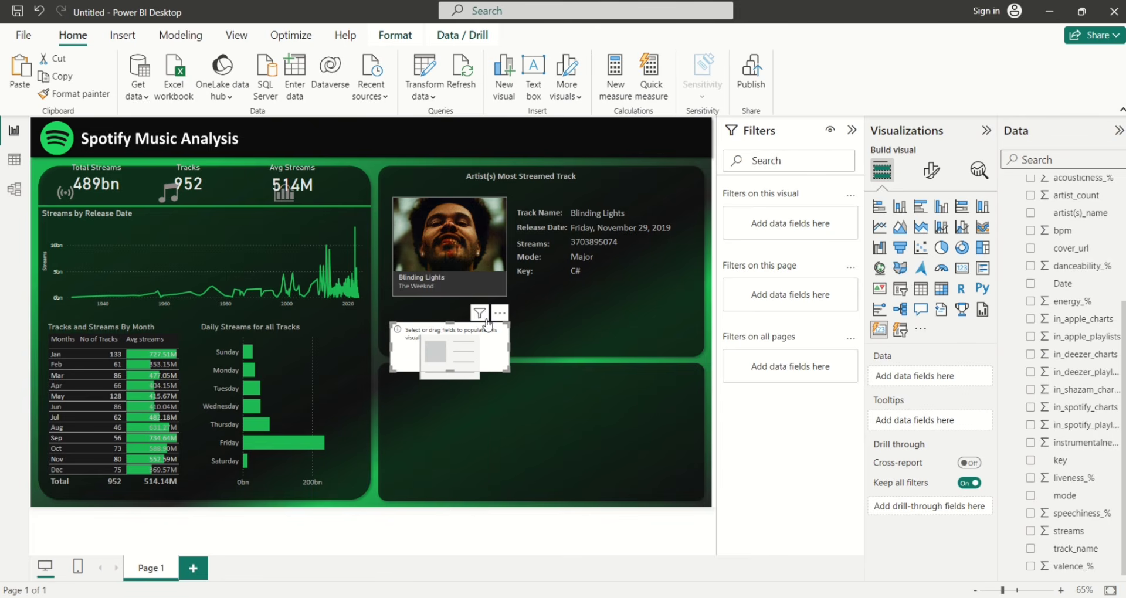
{"action": "left_click_drag", "start_coordinate": [492, 327], "coordinate": [492, 318]}
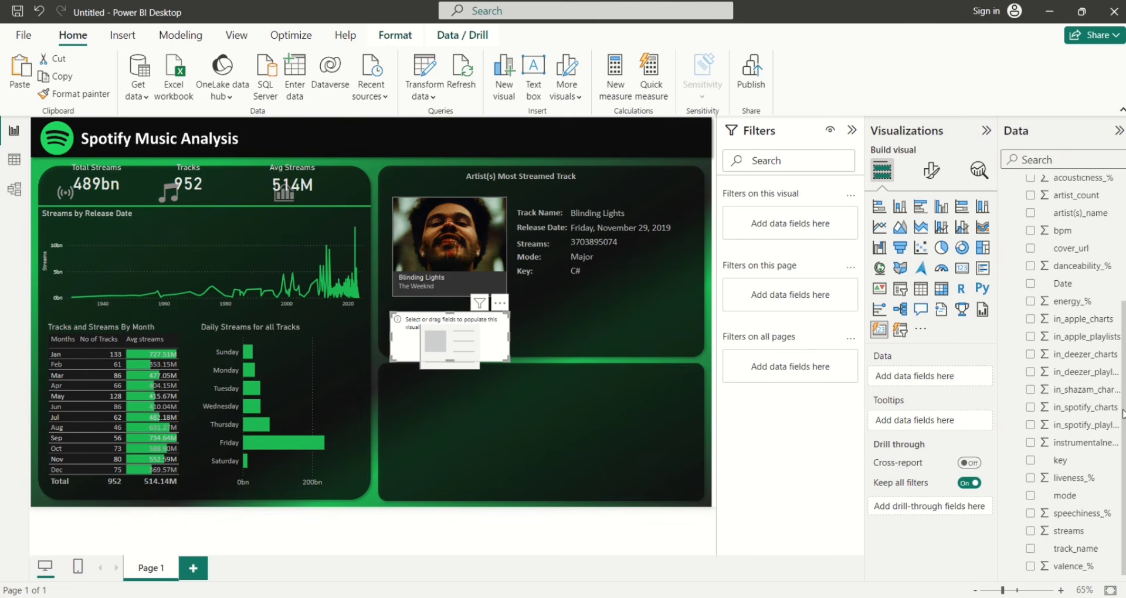
Add energy_%, speechiness_%, liveness_%, danceability_% and instrumentalness_% to the card, then stretch it wider
{"action": "right_click", "coordinate": [1123, 387]}
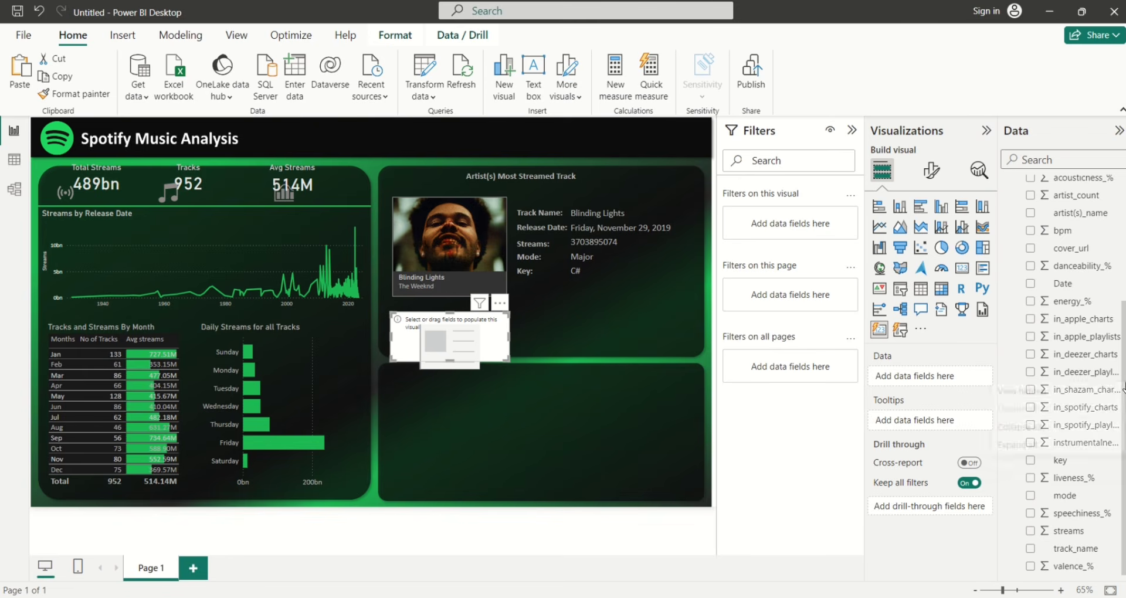
{"action": "left_click", "coordinate": [1030, 302]}
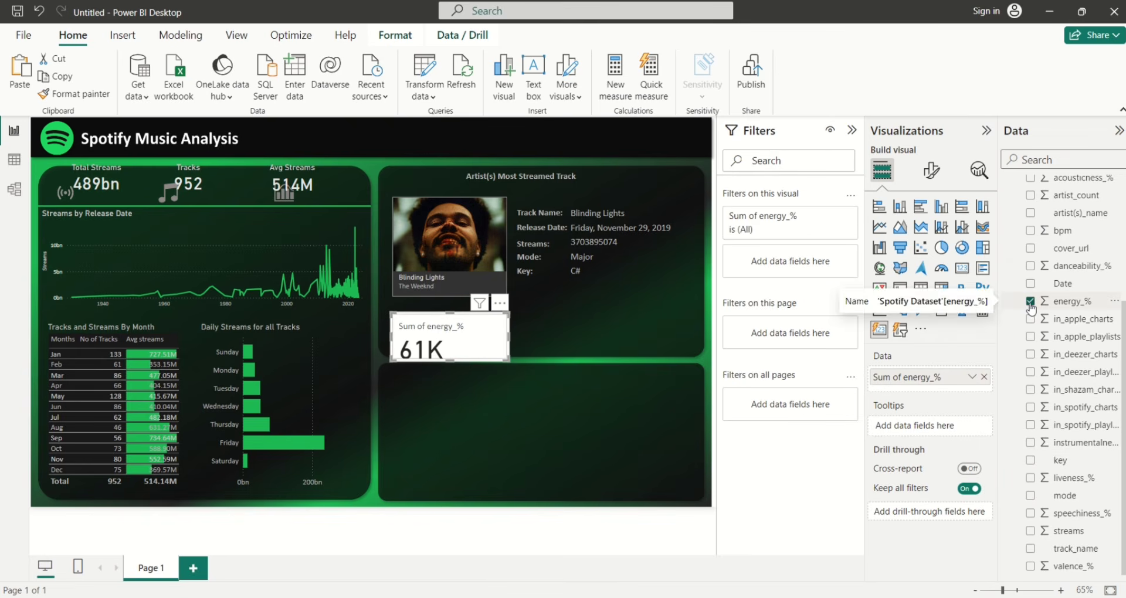
{"action": "left_click", "coordinate": [1031, 514]}
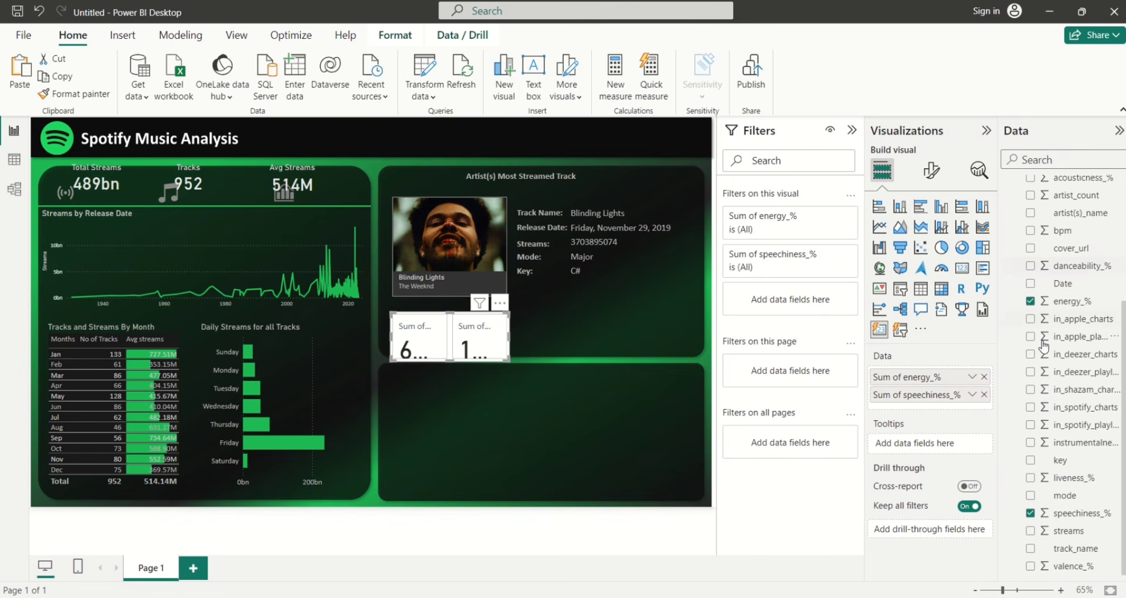
{"action": "left_click", "coordinate": [1030, 478]}
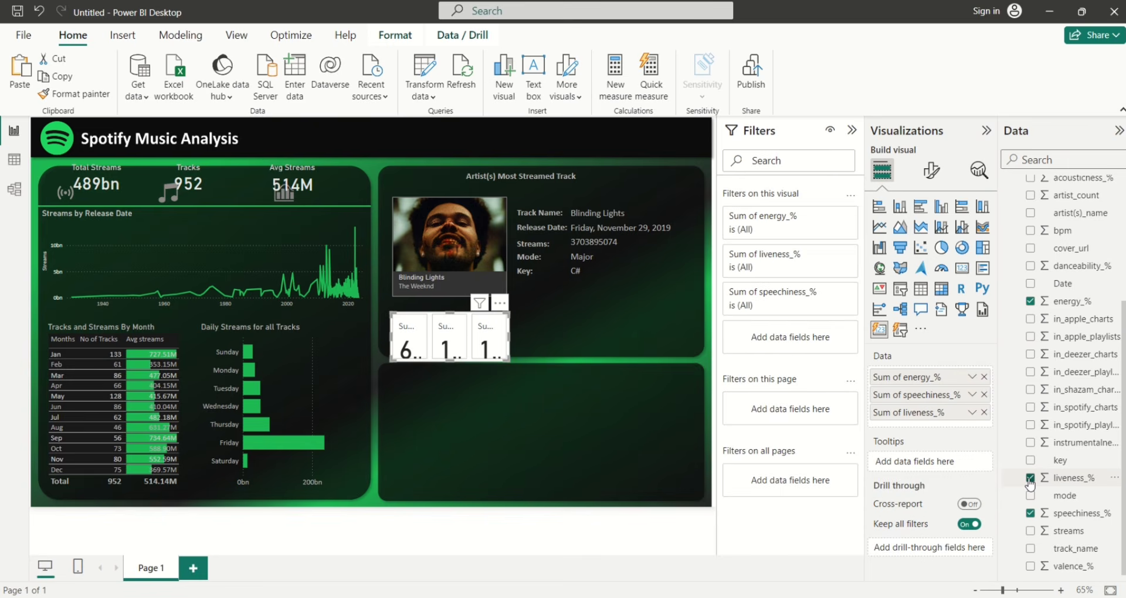
{"action": "left_click", "coordinate": [1031, 267]}
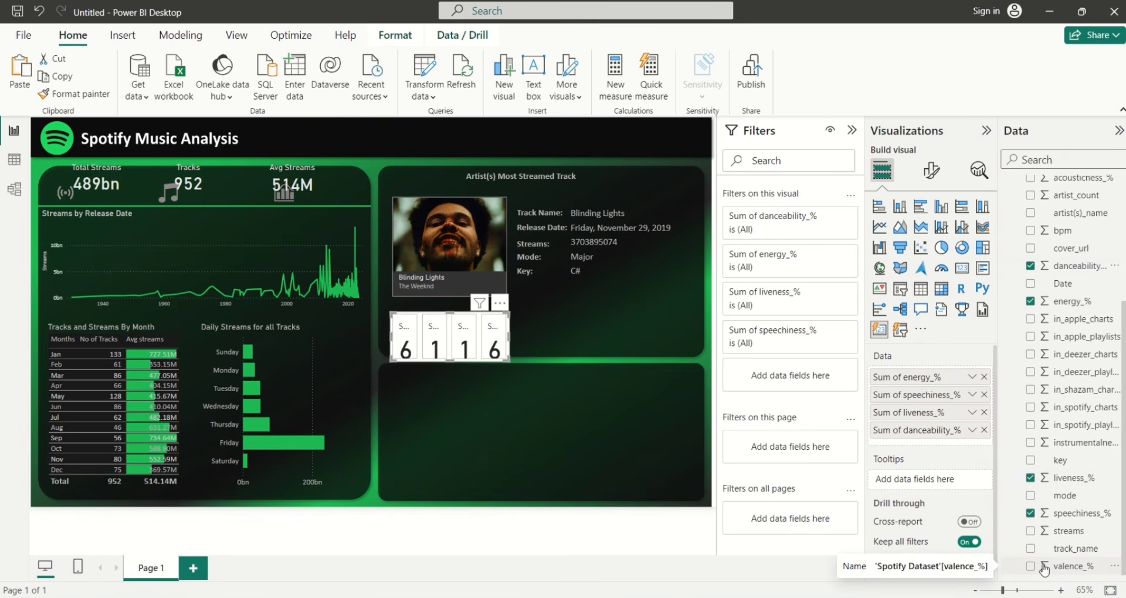
{"action": "left_click", "coordinate": [1031, 443]}
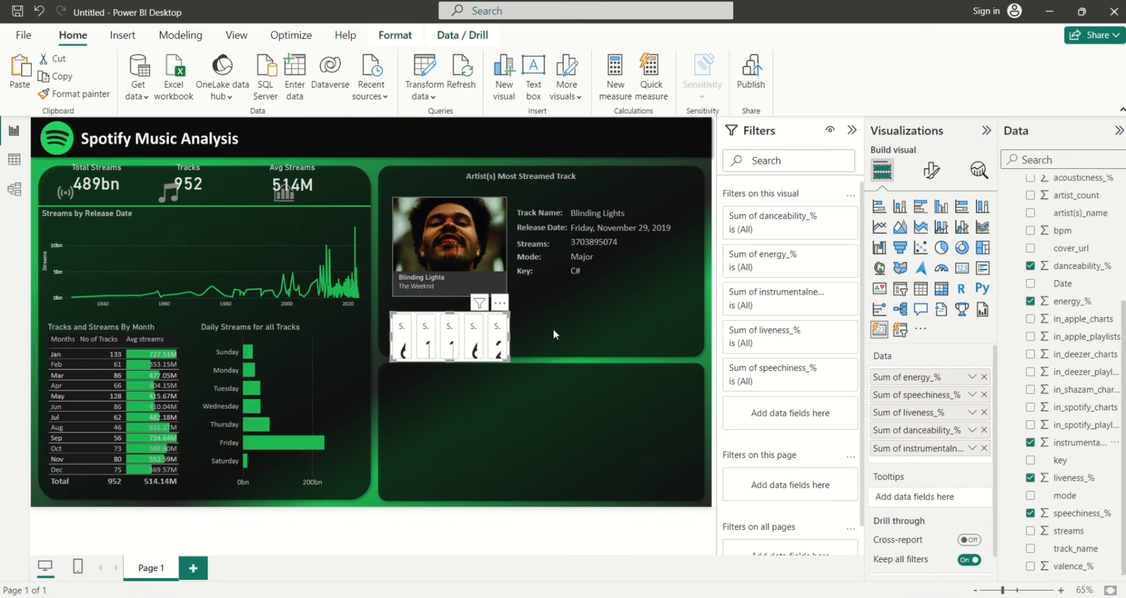
{"action": "left_click_drag", "start_coordinate": [554, 332], "coordinate": [698, 330]}
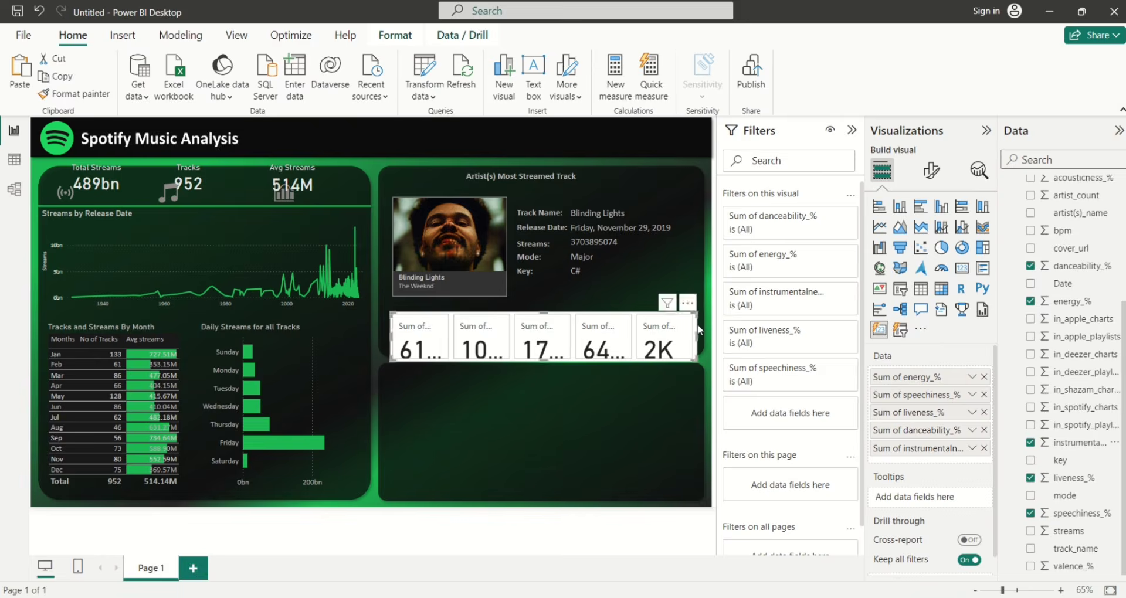
{"action": "left_click", "coordinate": [971, 448]}
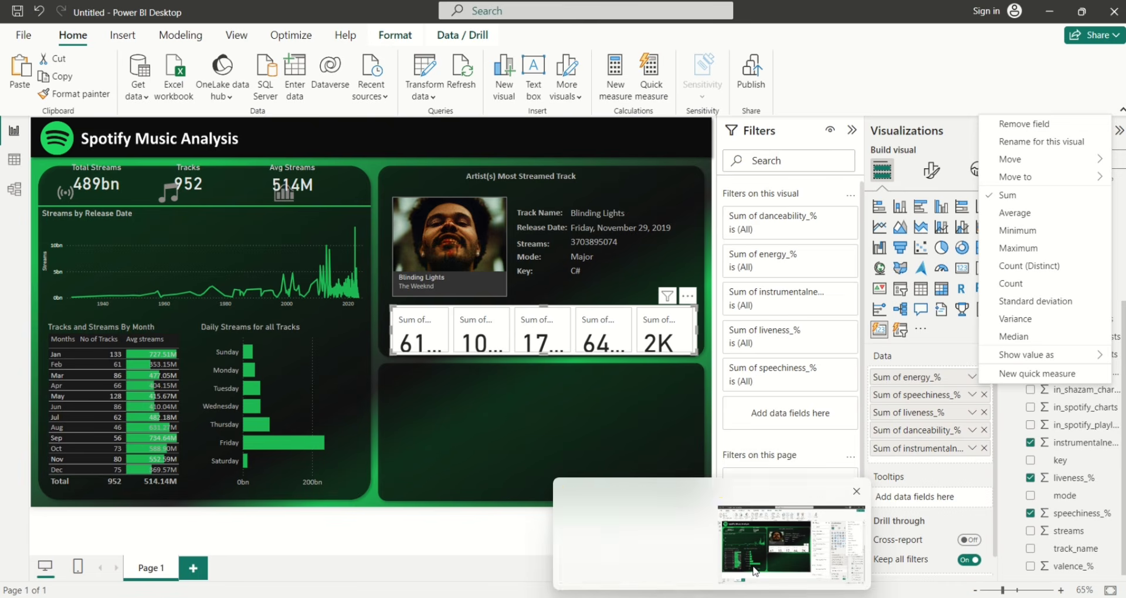
Rename the first three card fields to Energy_%, Speechiness_% and Liveness_%, removing 'Sum of'
{"action": "double_click", "coordinate": [904, 377]}
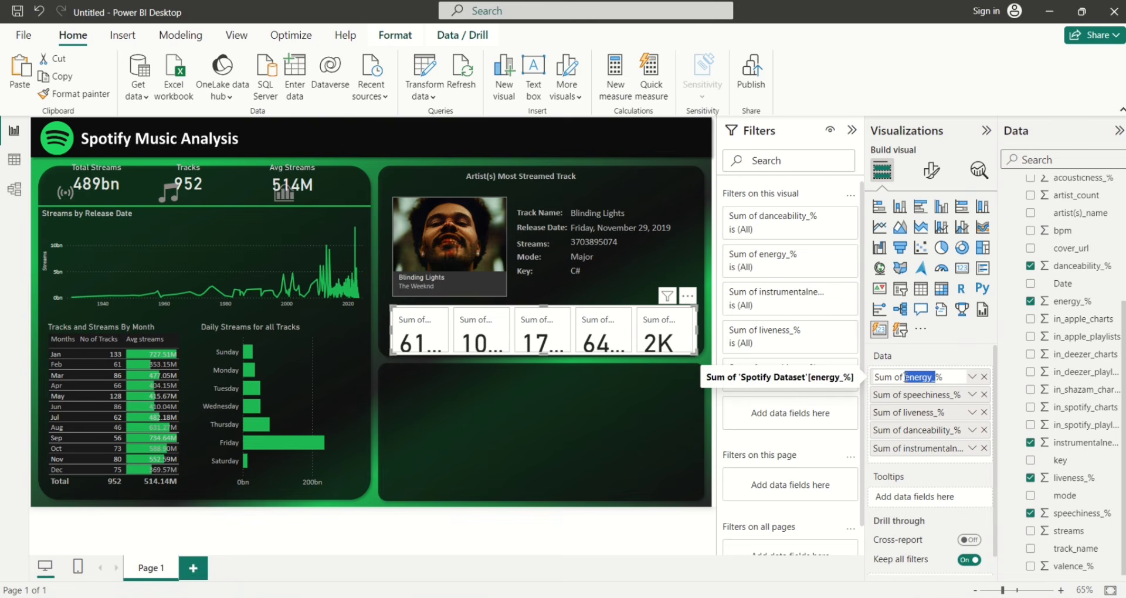
{"action": "left_click", "coordinate": [904, 377]}
{"action": "key", "text": "BackSpace"}
{"action": "key", "text": "BackSpace"}
{"action": "key", "text": "BackSpace"}
{"action": "key", "text": "BackSpace"}
{"action": "key", "text": "BackSpace"}
{"action": "key", "text": "BackSpace"}
{"action": "key", "text": "BackSpace"}
{"action": "key", "text": "Return"}
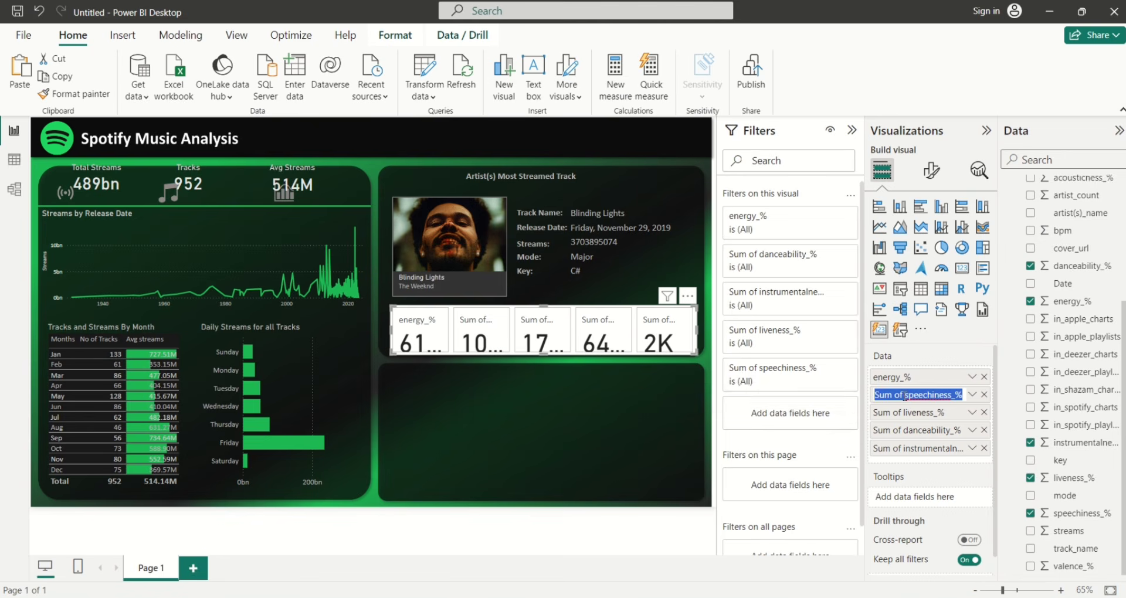
{"action": "double_click", "coordinate": [904, 397]}
{"action": "key", "text": "BackSpace"}
{"action": "key", "text": "BackSpace"}
{"action": "key", "text": "BackSpace"}
{"action": "key", "text": "BackSpace"}
{"action": "key", "text": "BackSpace"}
{"action": "key", "text": "BackSpace"}
{"action": "key", "text": "BackSpace"}
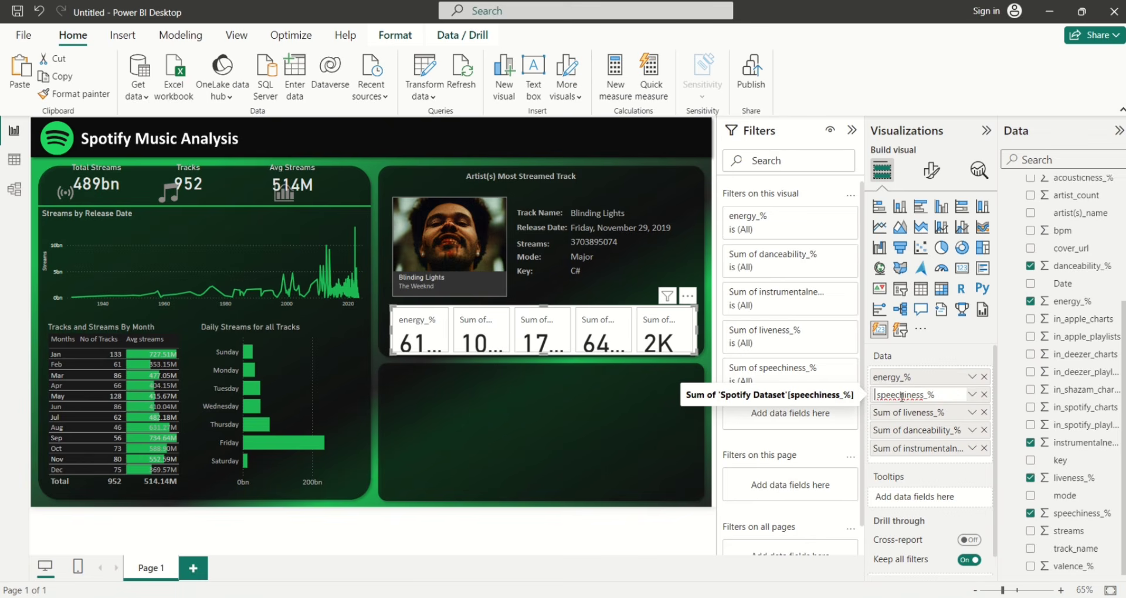
{"action": "key", "text": "Return"}
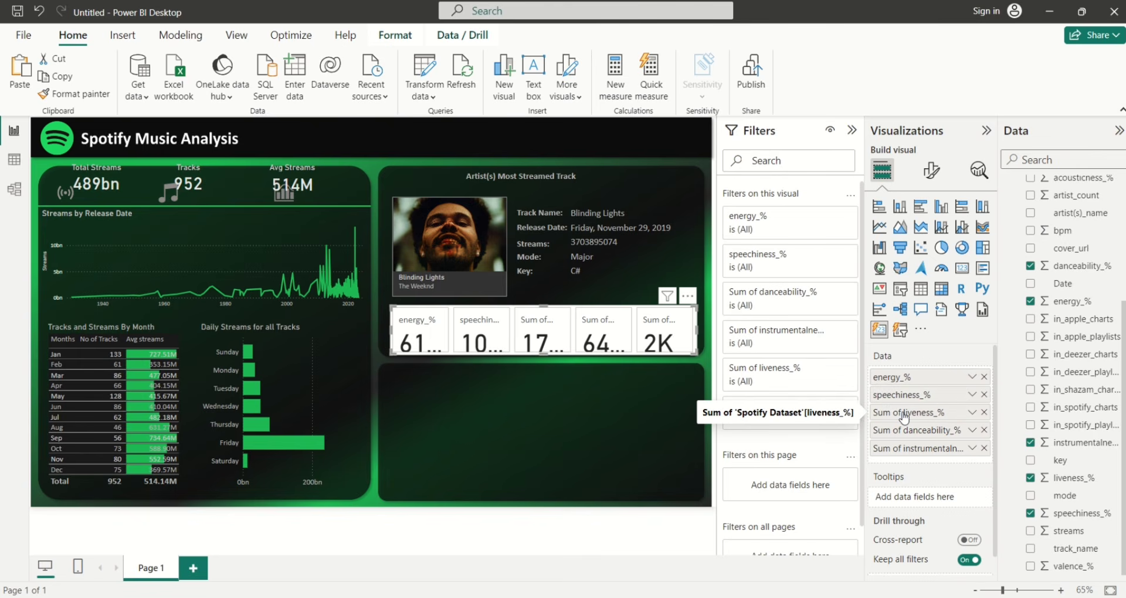
{"action": "double_click", "coordinate": [904, 414]}
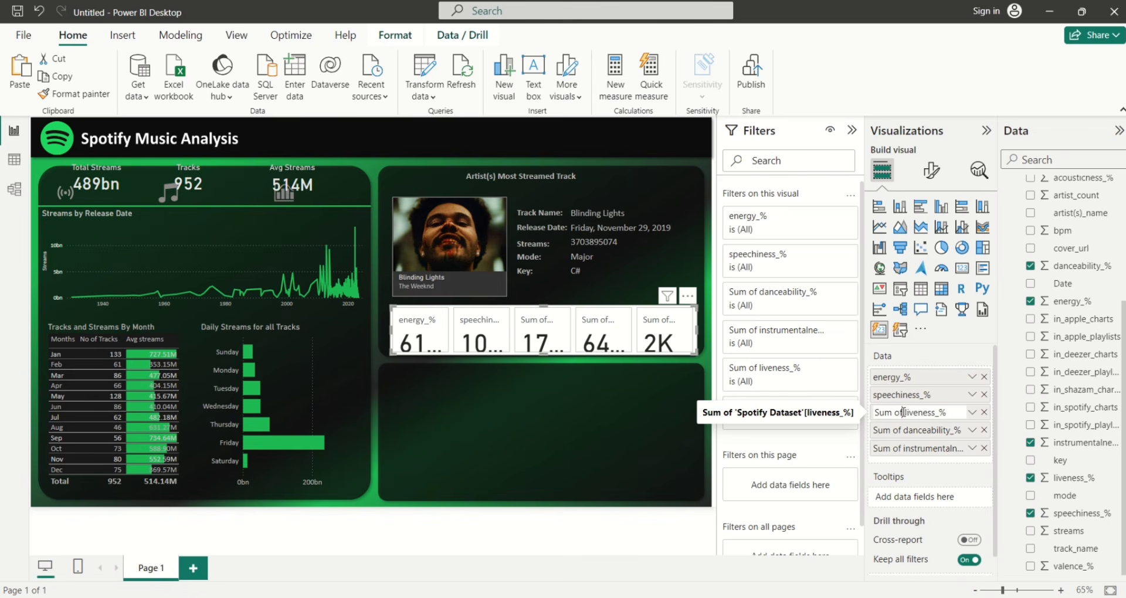
{"action": "key", "text": "BackSpace"}
{"action": "key", "text": "BackSpace"}
{"action": "key", "text": "BackSpace"}
{"action": "key", "text": "BackSpace"}
{"action": "key", "text": "BackSpace"}
{"action": "key", "text": "BackSpace"}
{"action": "key", "text": "Delete"}
{"action": "type", "text": "L"}
{"action": "key", "text": "Return"}
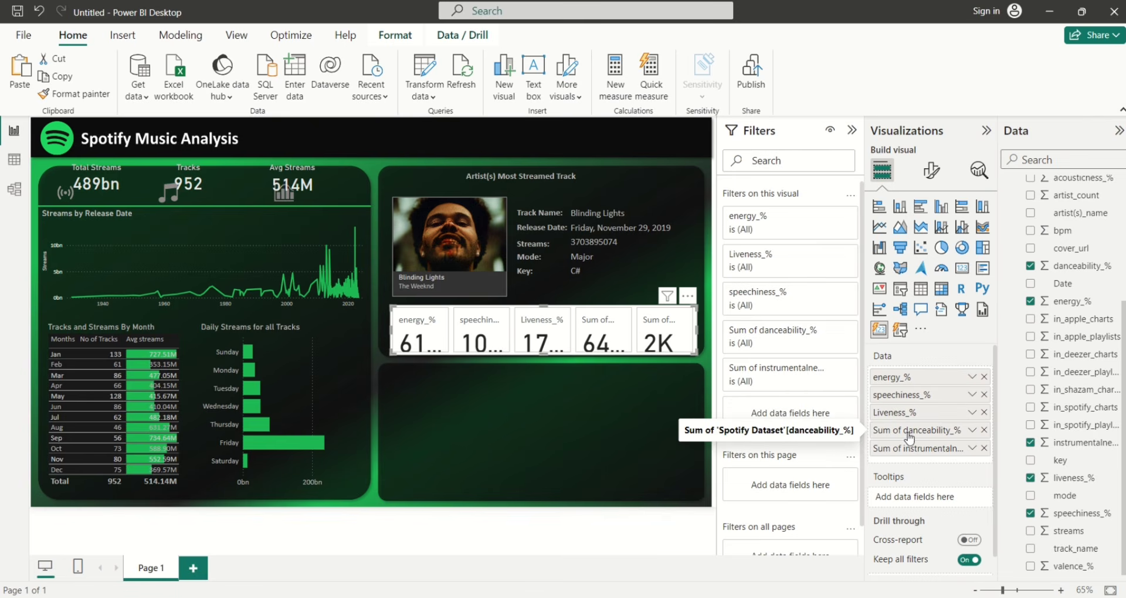
Rename the remaining fields to Danceability_% and Instrumentalness_%, dropping the 'Sum of' prefix
{"action": "double_click", "coordinate": [908, 433]}
{"action": "key", "text": "Home"}
{"action": "key", "text": "Delete"}
{"action": "key", "text": "Delete"}
{"action": "key", "text": "Delete"}
{"action": "key", "text": "Delete"}
{"action": "key", "text": "Delete"}
{"action": "key", "text": "Delete"}
{"action": "key", "text": "Delete"}
{"action": "key", "text": "Delete"}
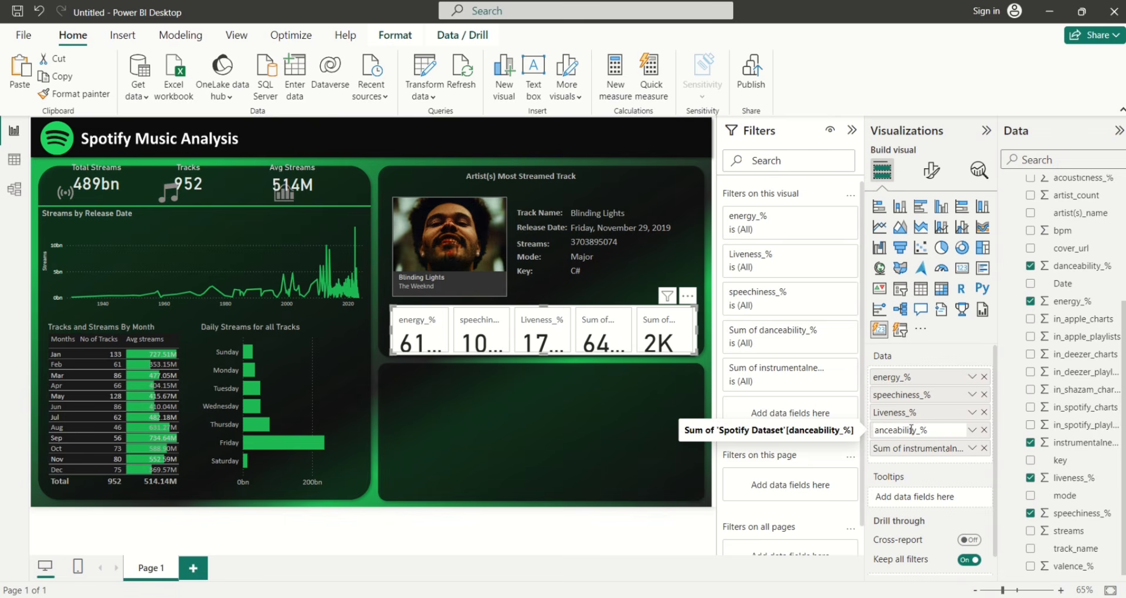
{"action": "type", "text": "D"}
{"action": "key", "text": "Return"}
{"action": "double_click", "coordinate": [915, 448]}
{"action": "key", "text": "Home"}
{"action": "key", "text": "Delete"}
{"action": "key", "text": "Delete"}
{"action": "key", "text": "Delete"}
{"action": "key", "text": "Delete"}
{"action": "key", "text": "Delete"}
{"action": "key", "text": "Delete"}
{"action": "key", "text": "Delete"}
{"action": "key", "text": "Delete"}
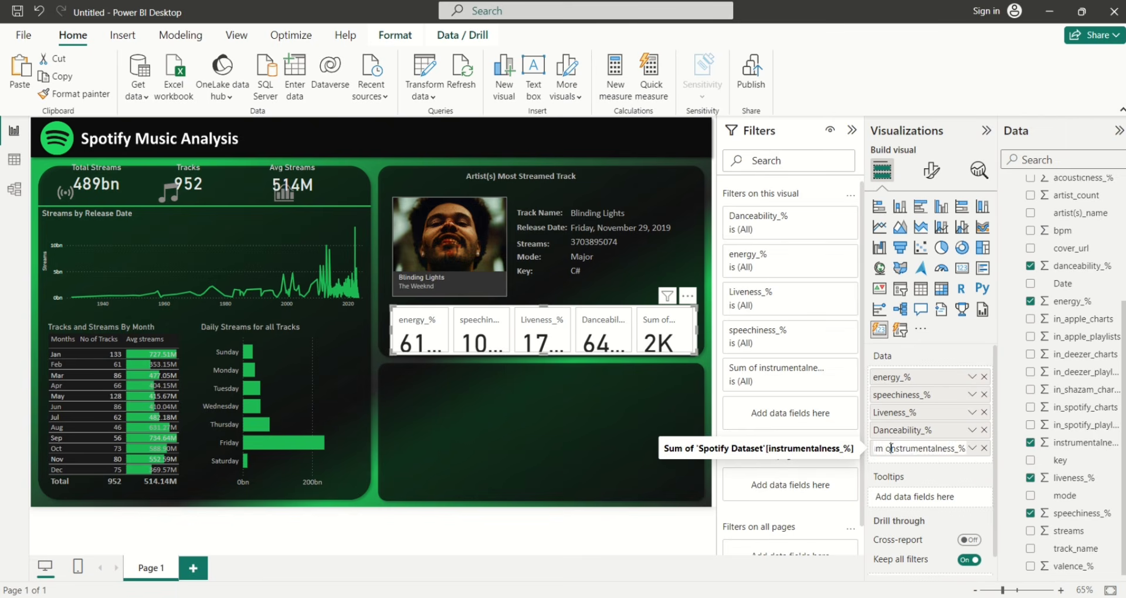
{"action": "type", "text": "I"}
{"action": "key", "text": "Return"}
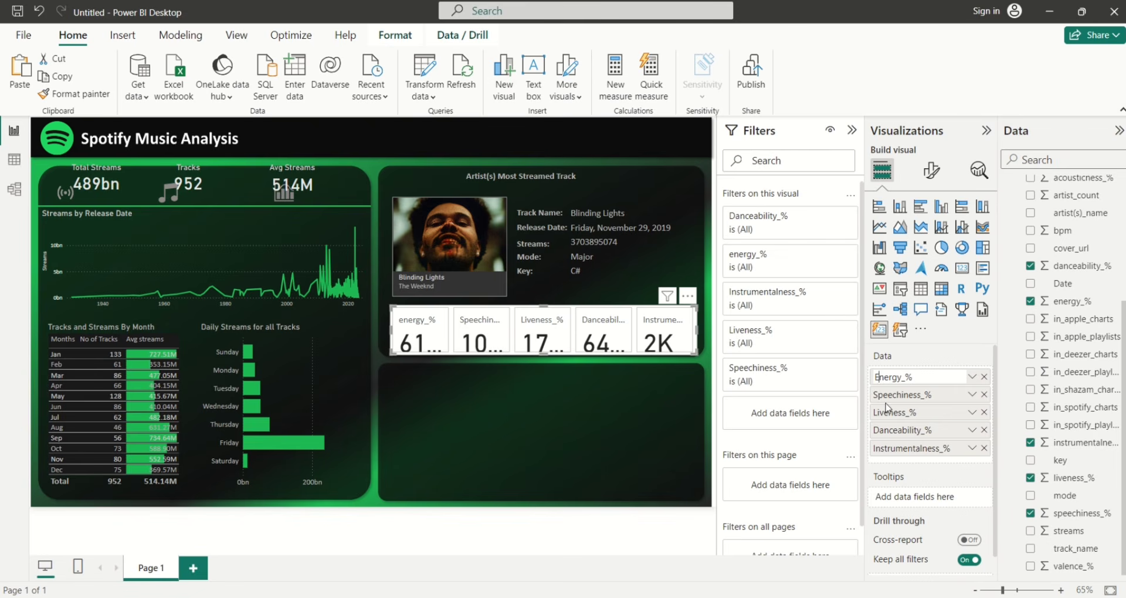
{"action": "key", "text": "Return"}
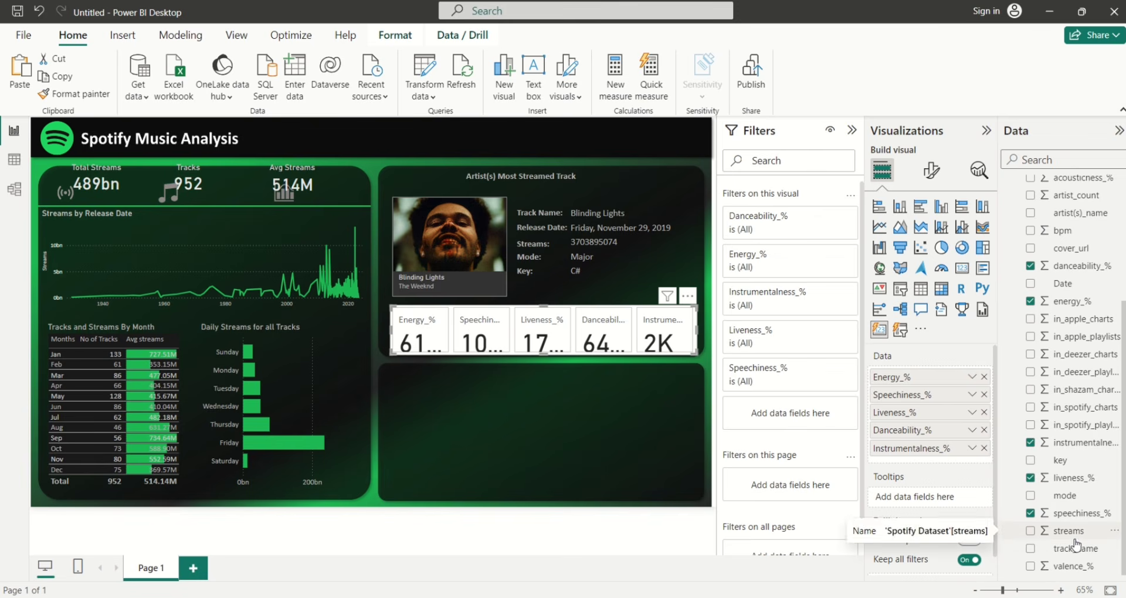
Filter the card to the Top 1 track_name by Sum of streams, showing 80, 7, 9, 50 and 0
{"action": "left_click_drag", "start_coordinate": [1077, 550], "coordinate": [804, 410]}
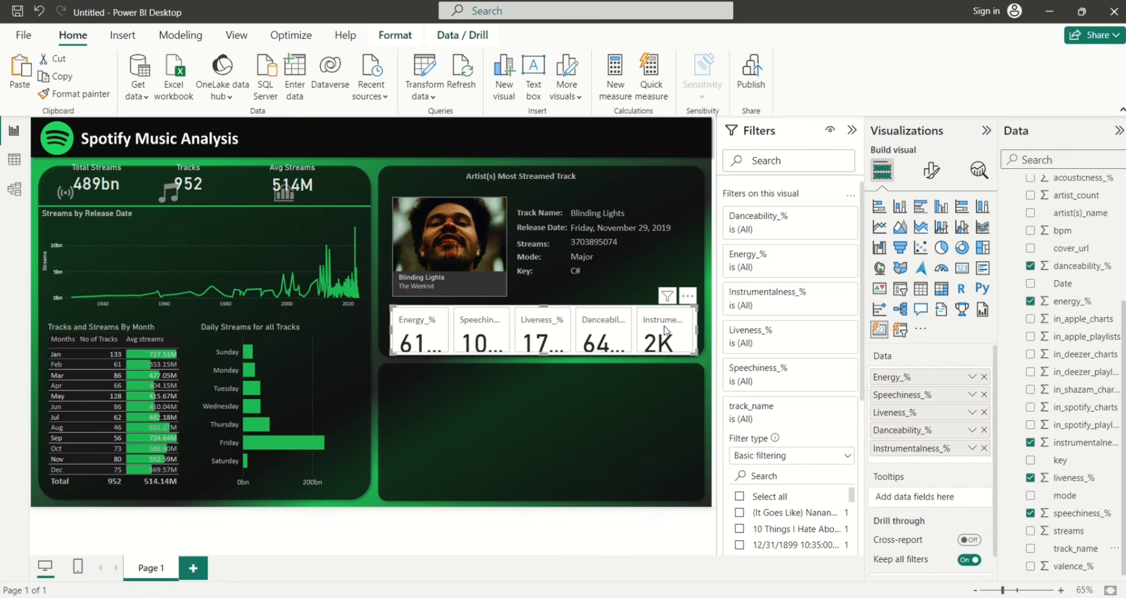
{"action": "left_click", "coordinate": [849, 457]}
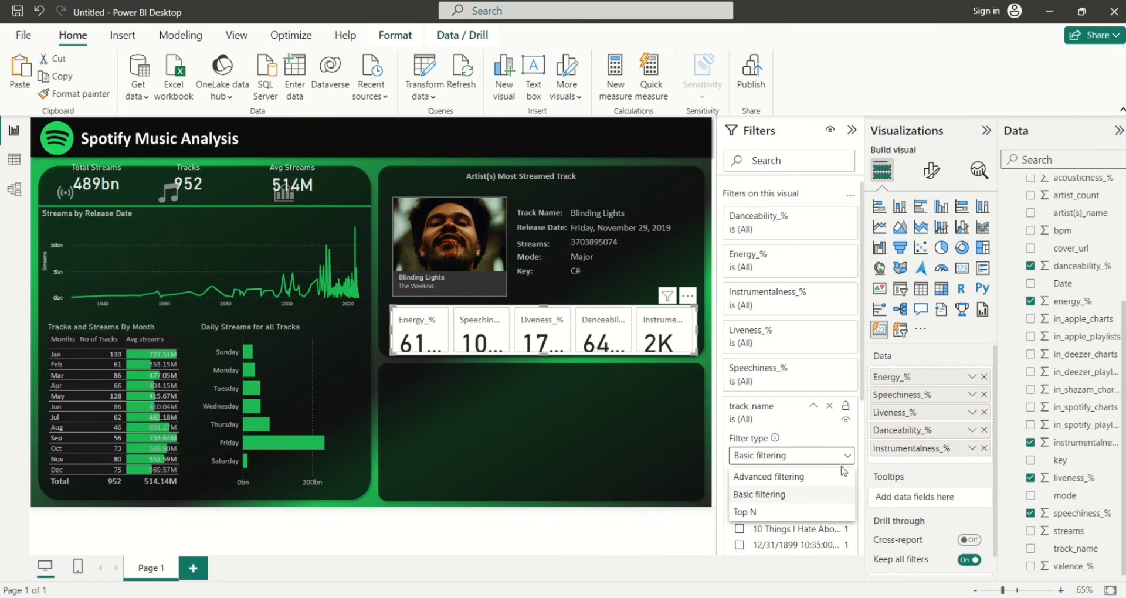
{"action": "left_click", "coordinate": [806, 513]}
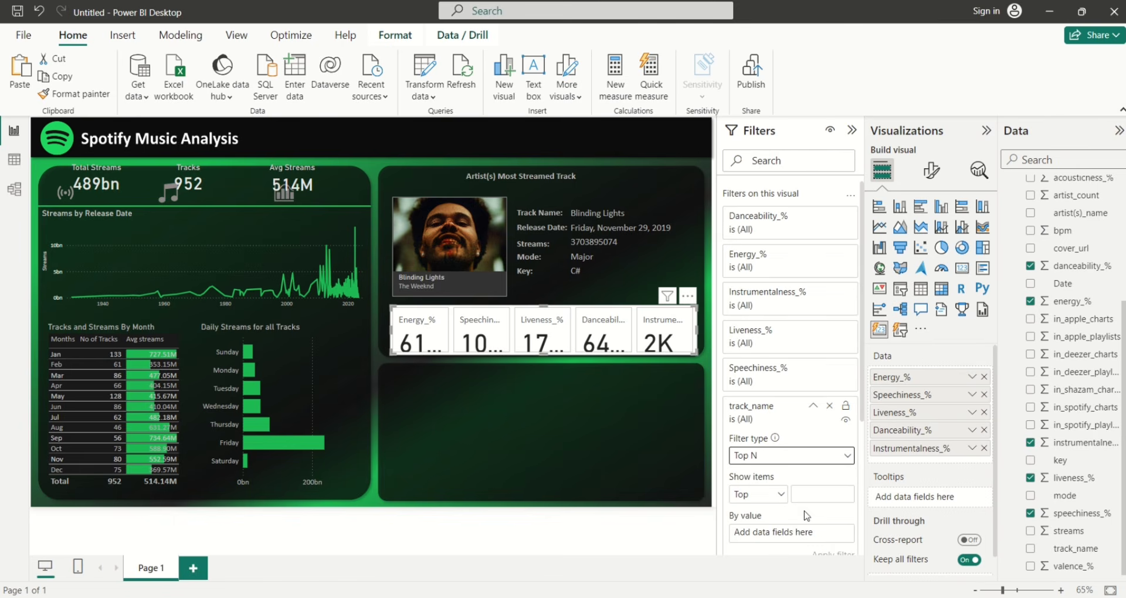
{"action": "left_click", "coordinate": [836, 494]}
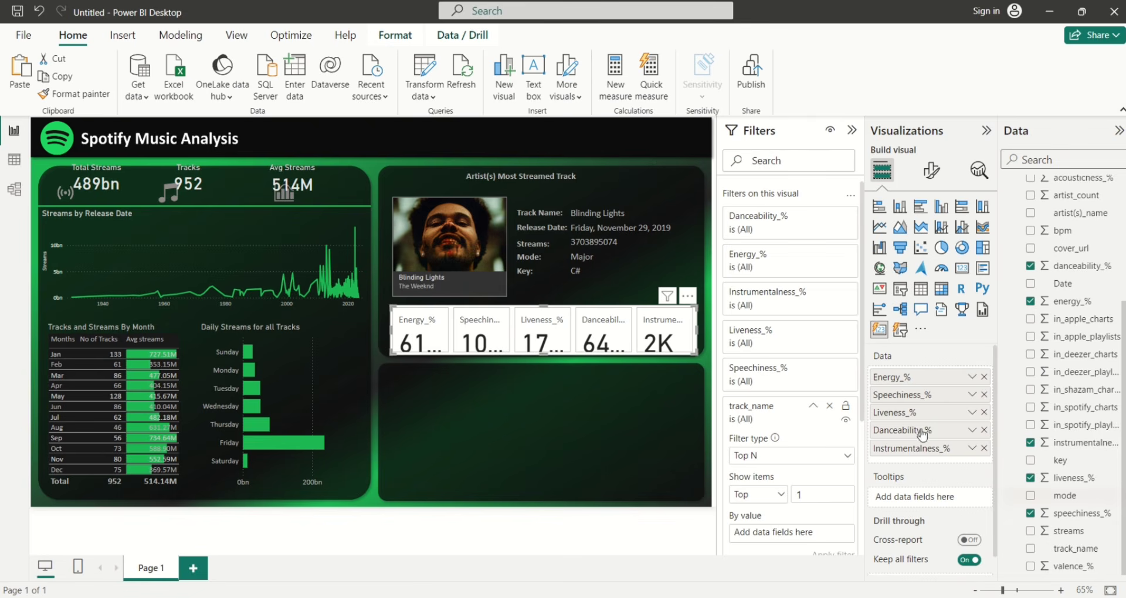
{"action": "left_click_drag", "start_coordinate": [1079, 534], "coordinate": [809, 534]}
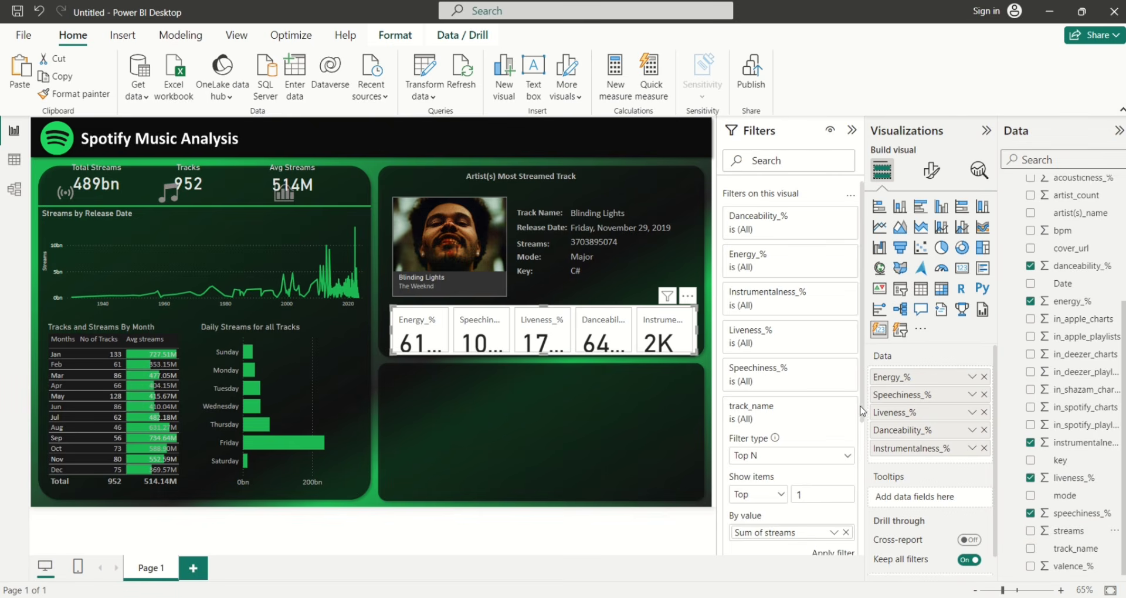
{"action": "left_click_drag", "start_coordinate": [861, 404], "coordinate": [862, 480]}
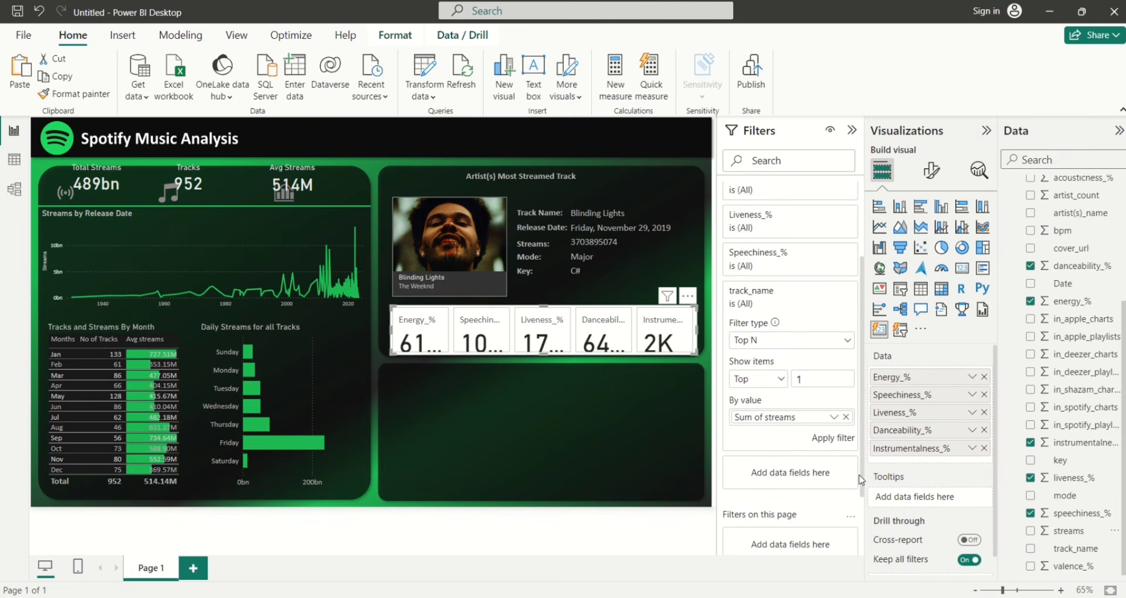
{"action": "left_click", "coordinate": [830, 441]}
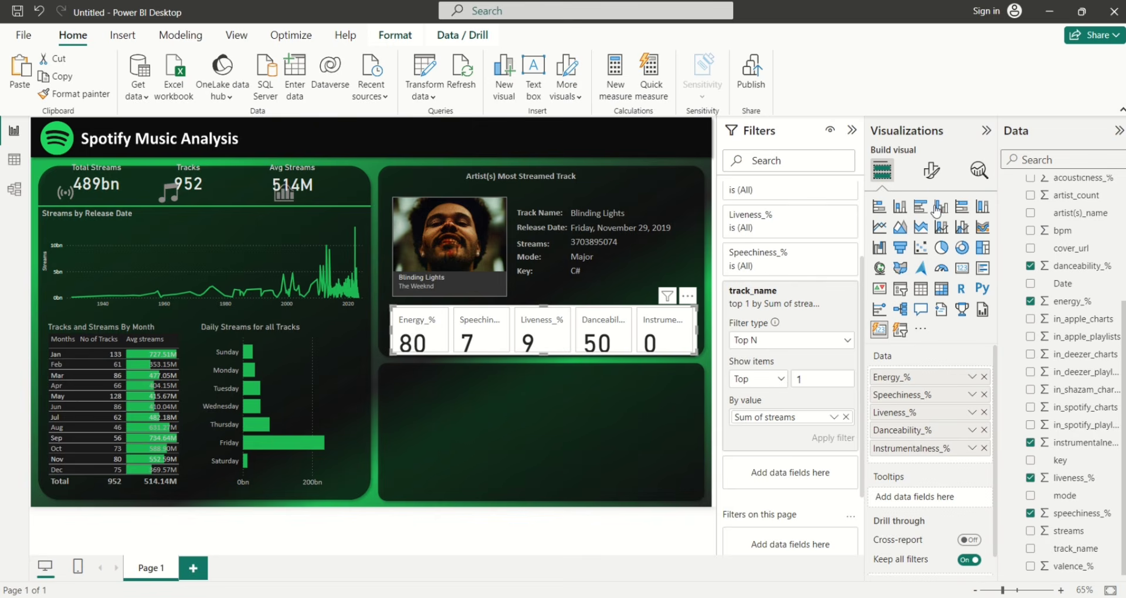
Switch off the white fill and borders on the five audio-feature cards
{"action": "left_click", "coordinate": [932, 171]}
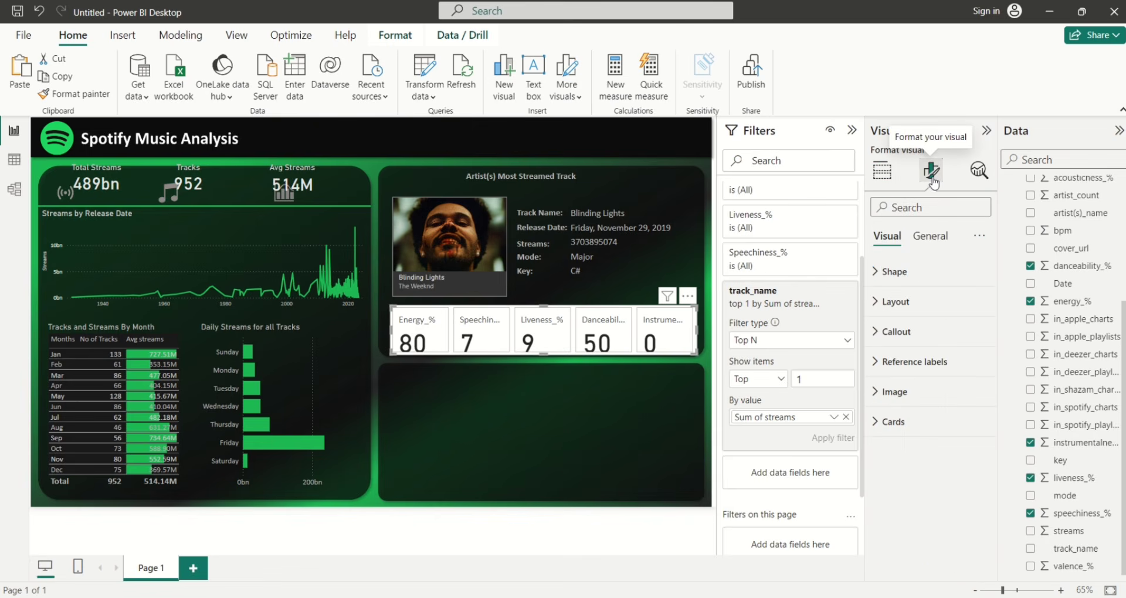
{"action": "left_click", "coordinate": [937, 236]}
{"action": "left_click", "coordinate": [875, 332]}
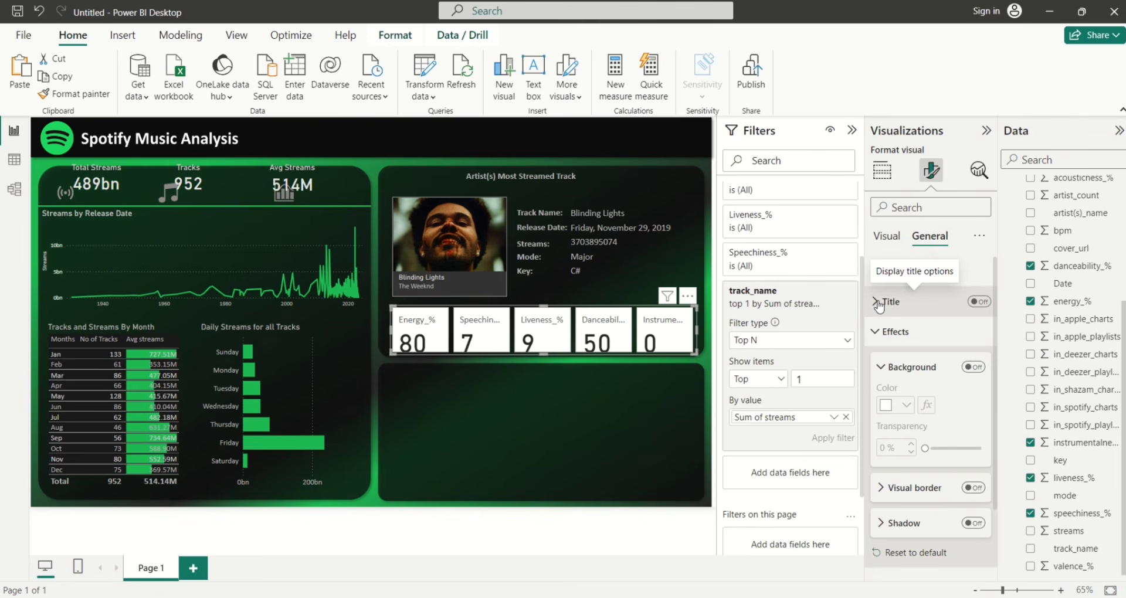
{"action": "left_click", "coordinate": [886, 237]}
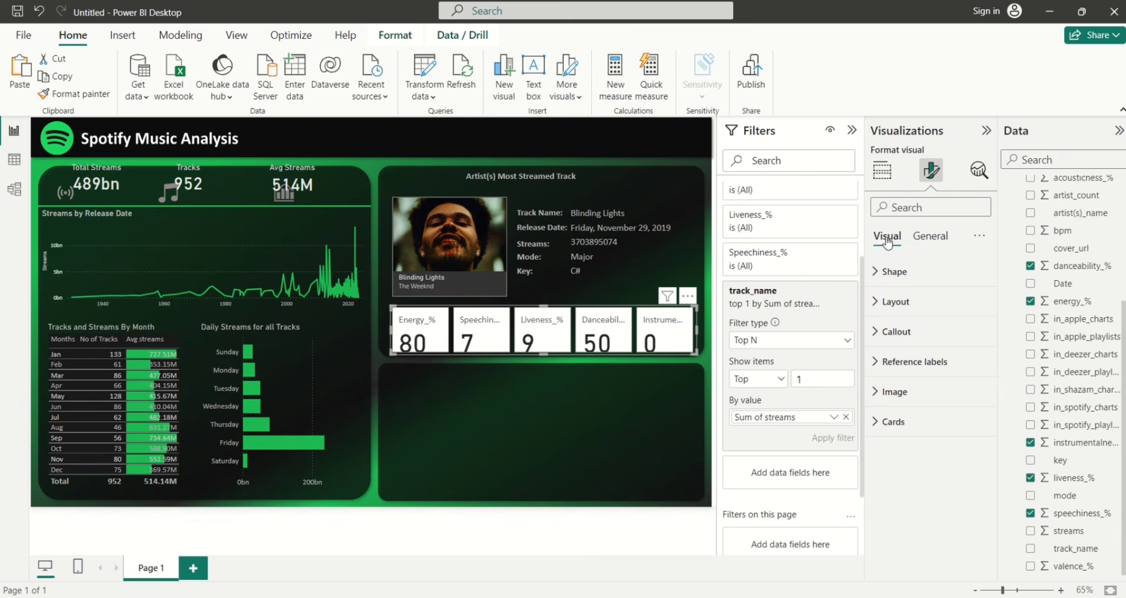
{"action": "left_click", "coordinate": [887, 421]}
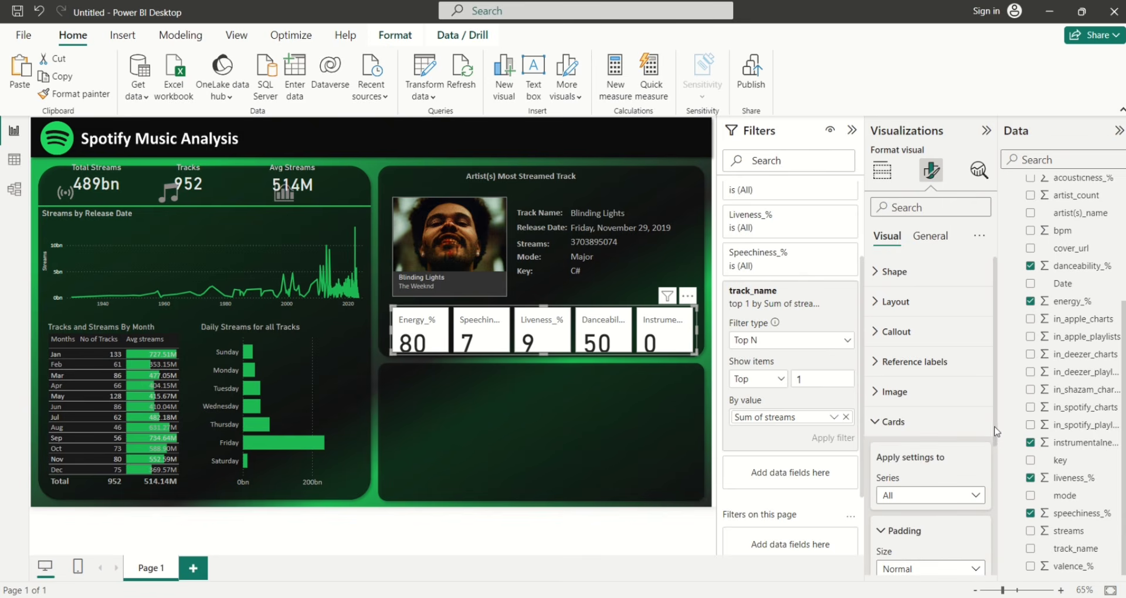
{"action": "scroll", "coordinate": [997, 435], "scroll_direction": "down", "scroll_amount": 3}
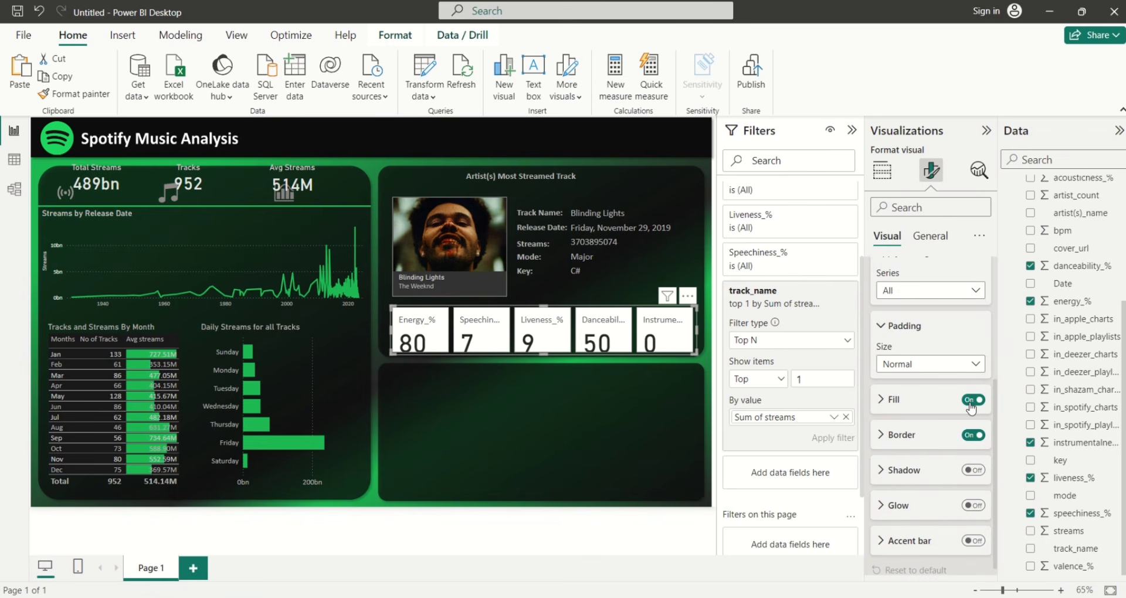
{"action": "left_click", "coordinate": [971, 401]}
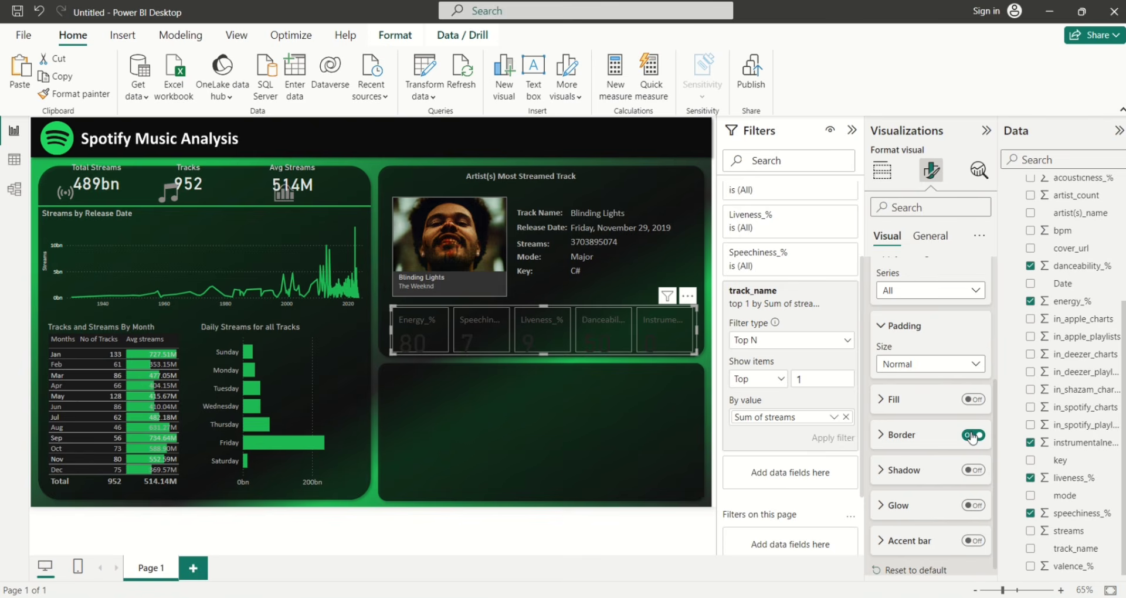
{"action": "left_click", "coordinate": [972, 437]}
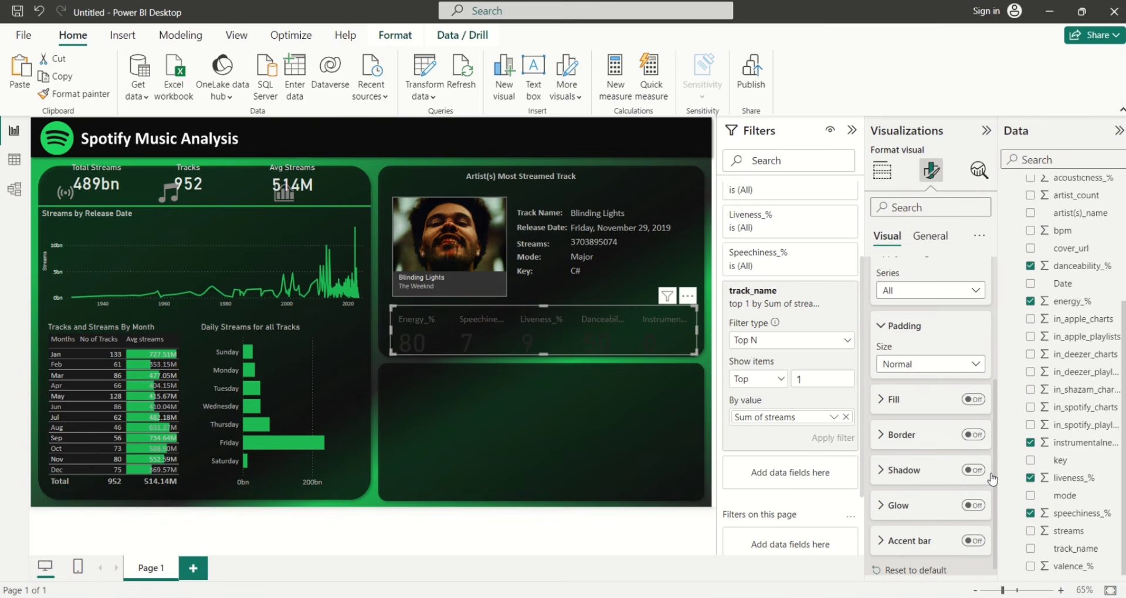
{"action": "scroll", "coordinate": [988, 370], "scroll_direction": "up", "scroll_amount": 5}
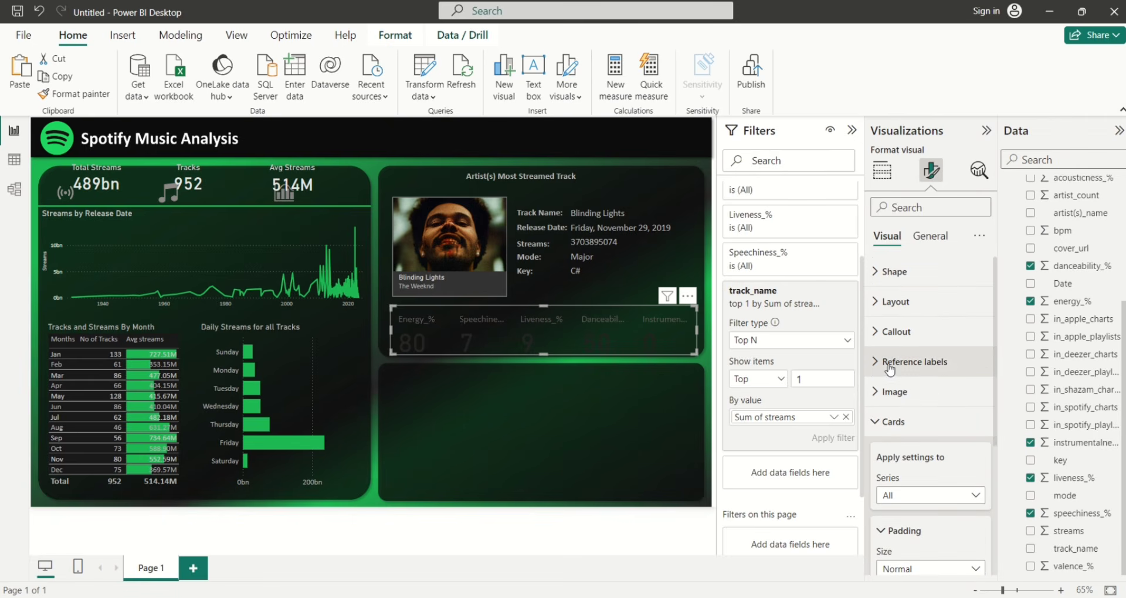
Make the card values light grey at font size 15
{"action": "left_click", "coordinate": [875, 337]}
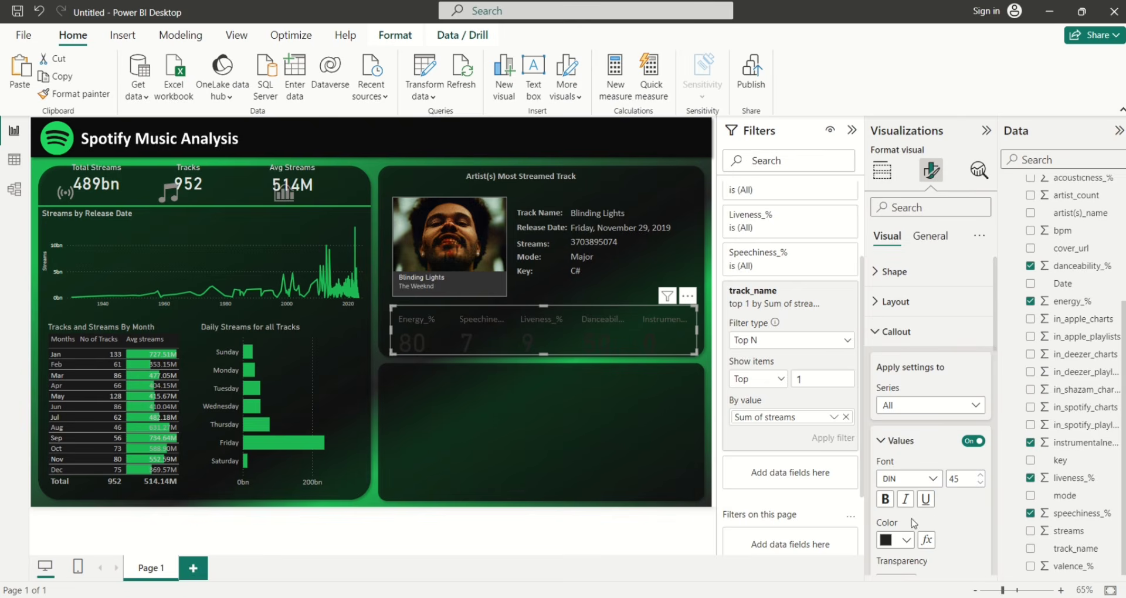
{"action": "left_click", "coordinate": [907, 540]}
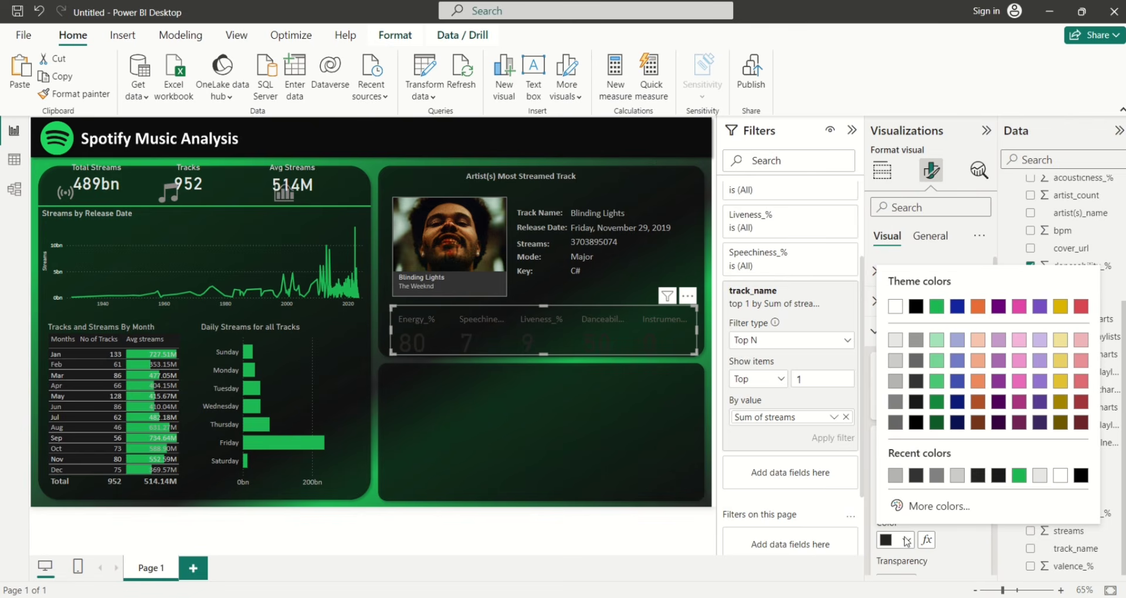
{"action": "left_click", "coordinate": [896, 381]}
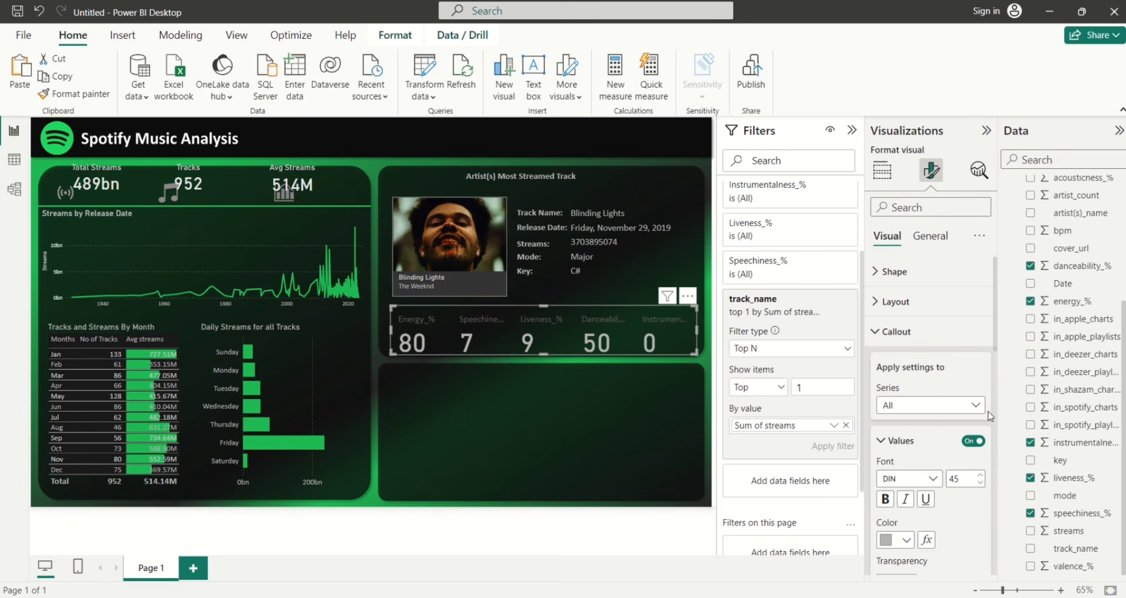
{"action": "double_click", "coordinate": [963, 481]}
{"action": "key", "text": "BackSpace"}
{"action": "type", "text": "20"}
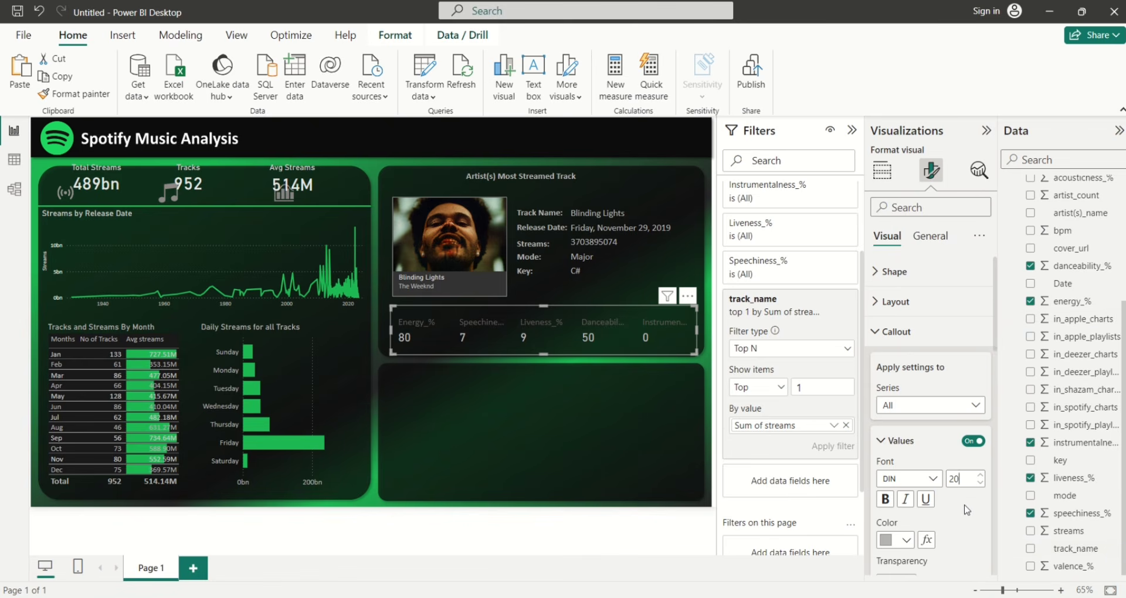
{"action": "key", "text": "BackSpace"}
{"action": "type", "text": "15"}
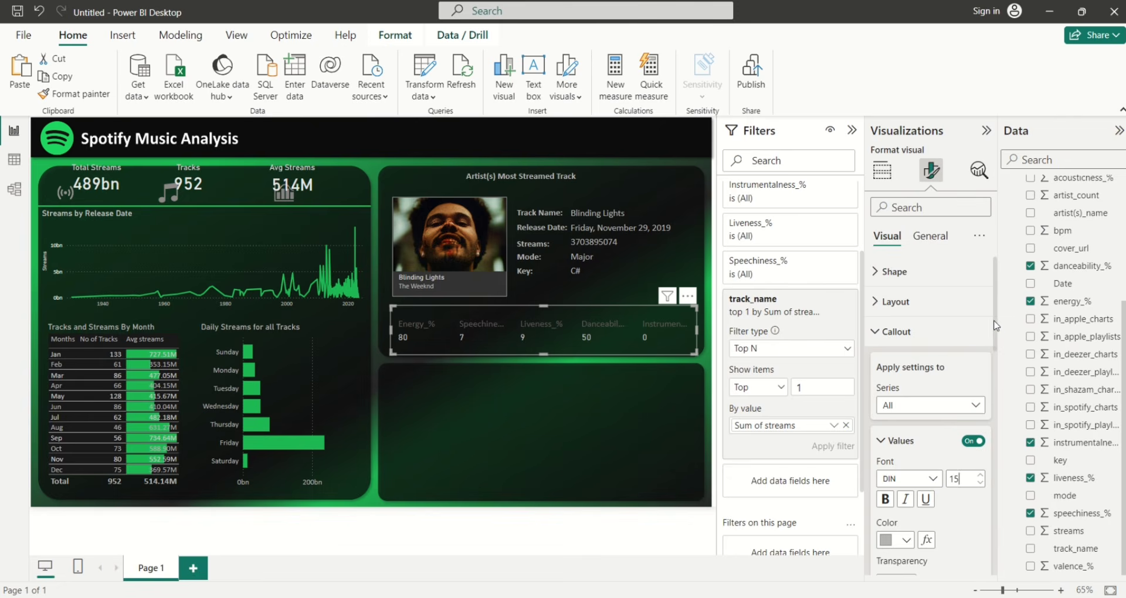
{"action": "left_click_drag", "start_coordinate": [994, 326], "coordinate": [989, 446]}
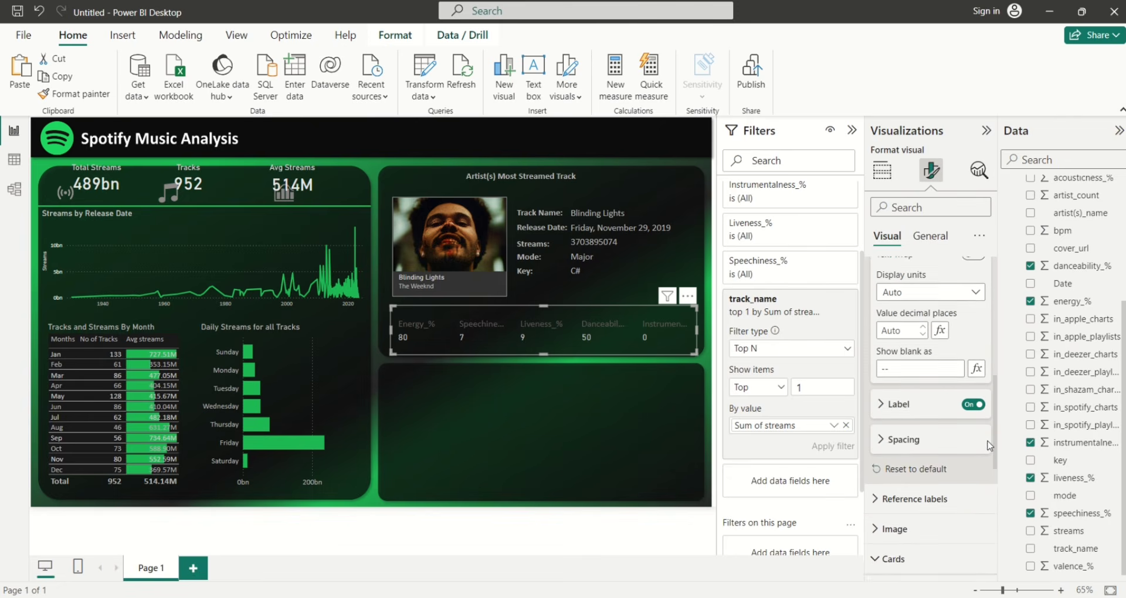
Place the card labels below the values in a lighter grey
{"action": "left_click", "coordinate": [880, 398]}
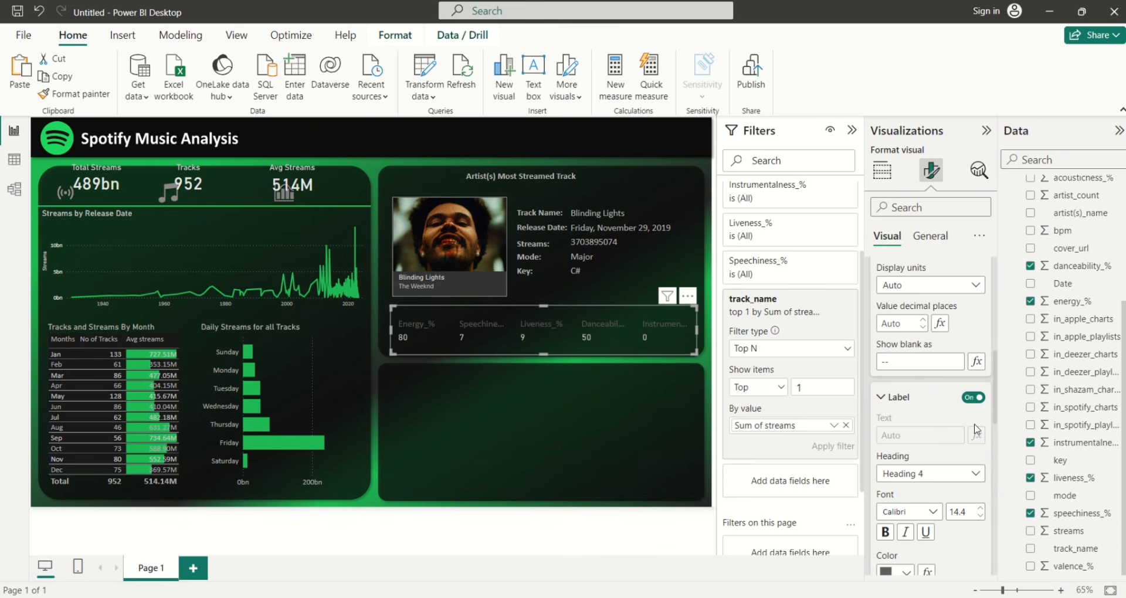
{"action": "left_click_drag", "start_coordinate": [996, 384], "coordinate": [998, 426]}
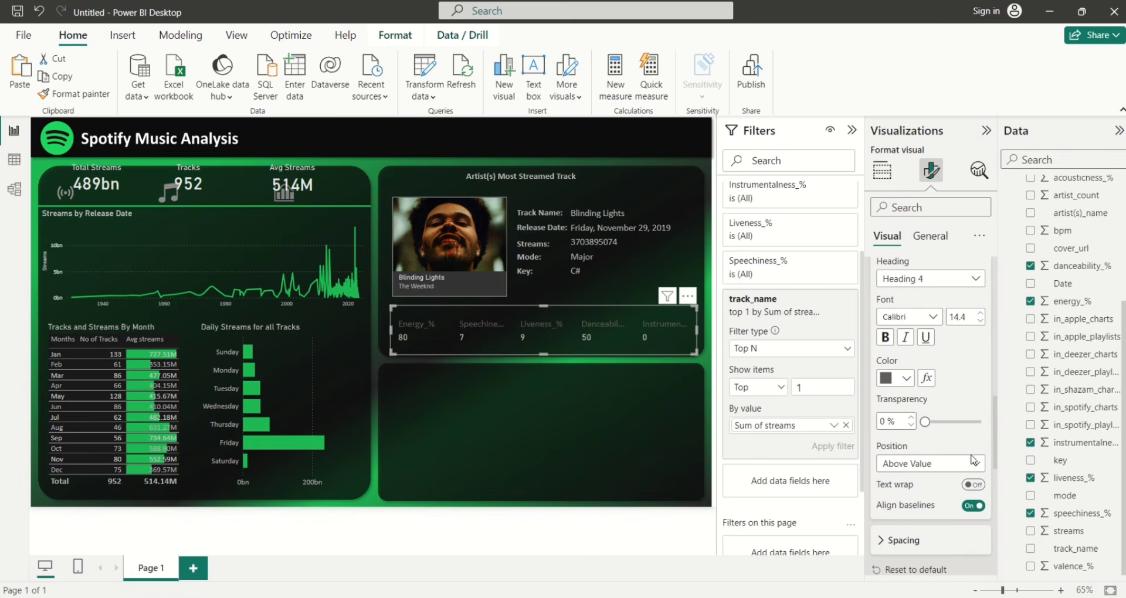
{"action": "left_click", "coordinate": [972, 465]}
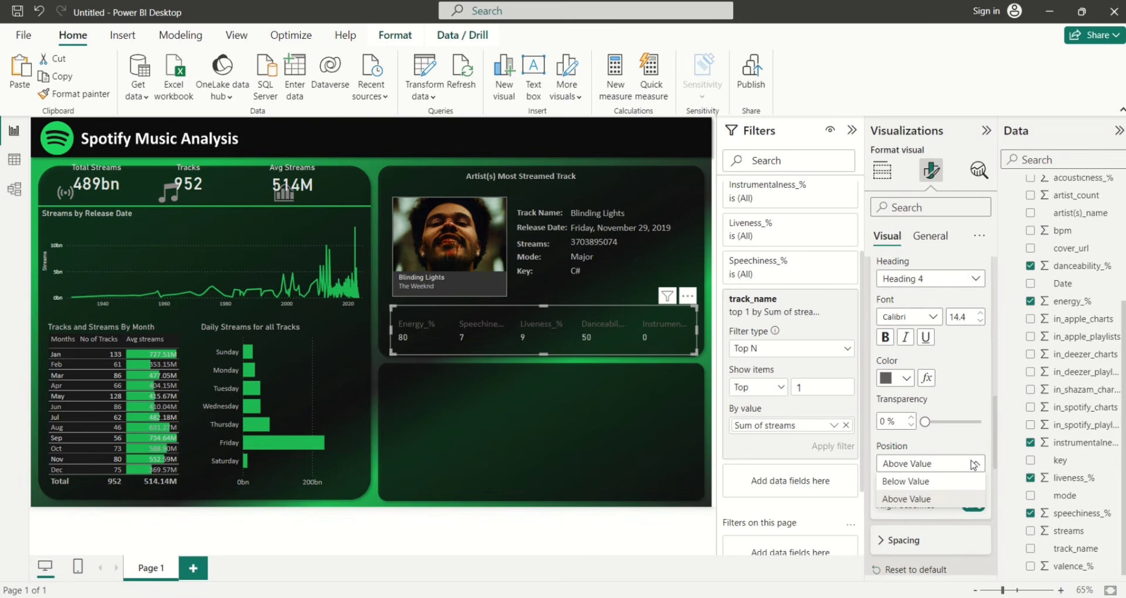
{"action": "left_click", "coordinate": [930, 486]}
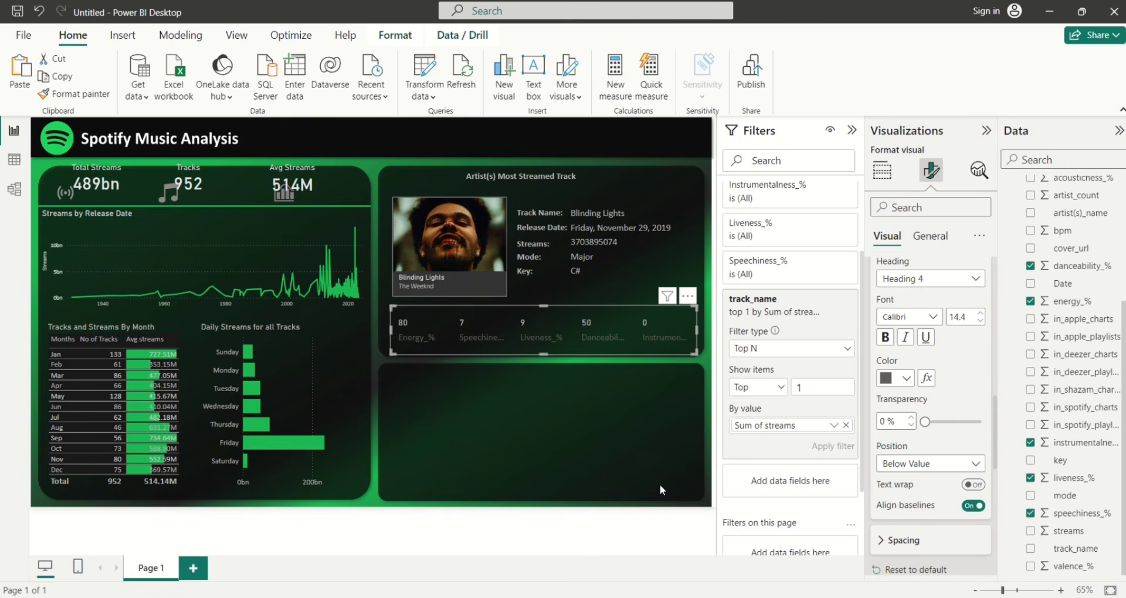
{"action": "left_click", "coordinate": [908, 378]}
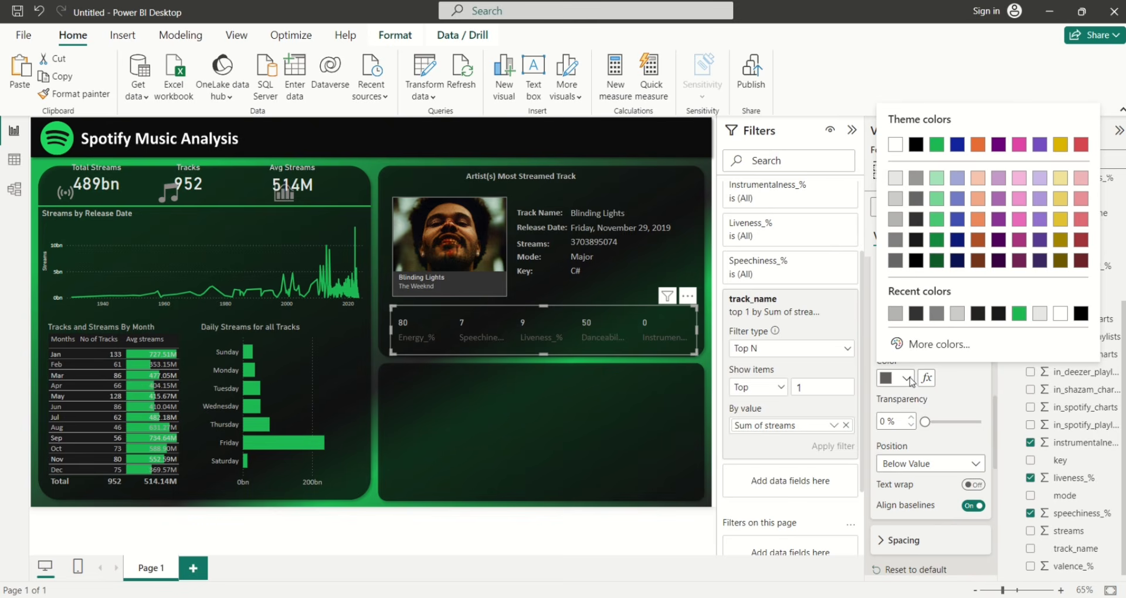
{"action": "left_click", "coordinate": [896, 218]}
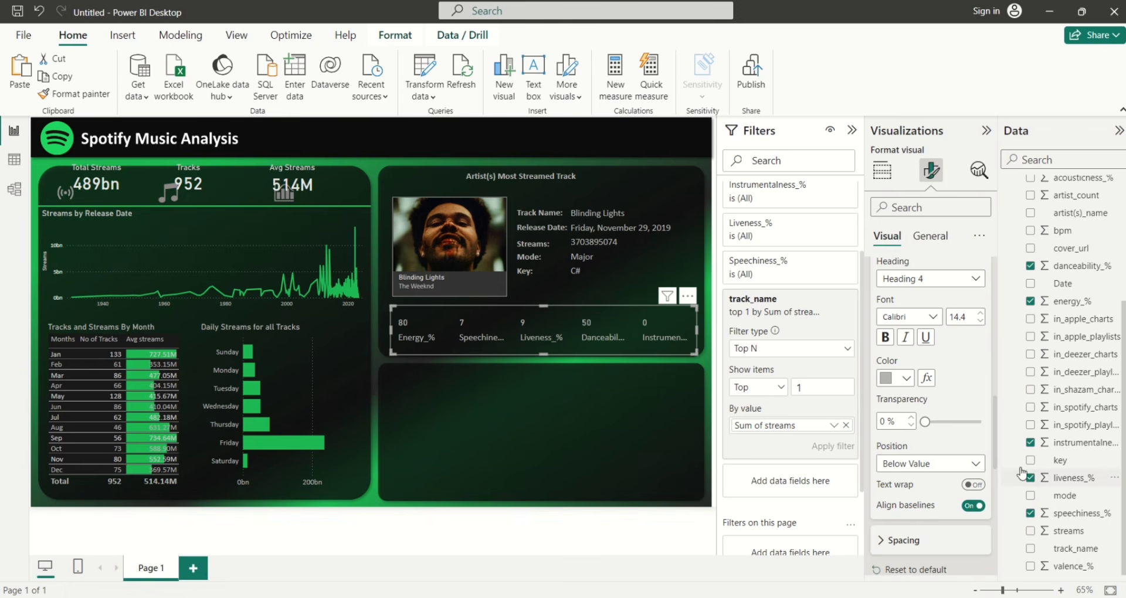
Centre-align the card contents and shorten the card visual from its top edge
{"action": "scroll", "coordinate": [995, 447], "scroll_direction": "up", "scroll_amount": 5}
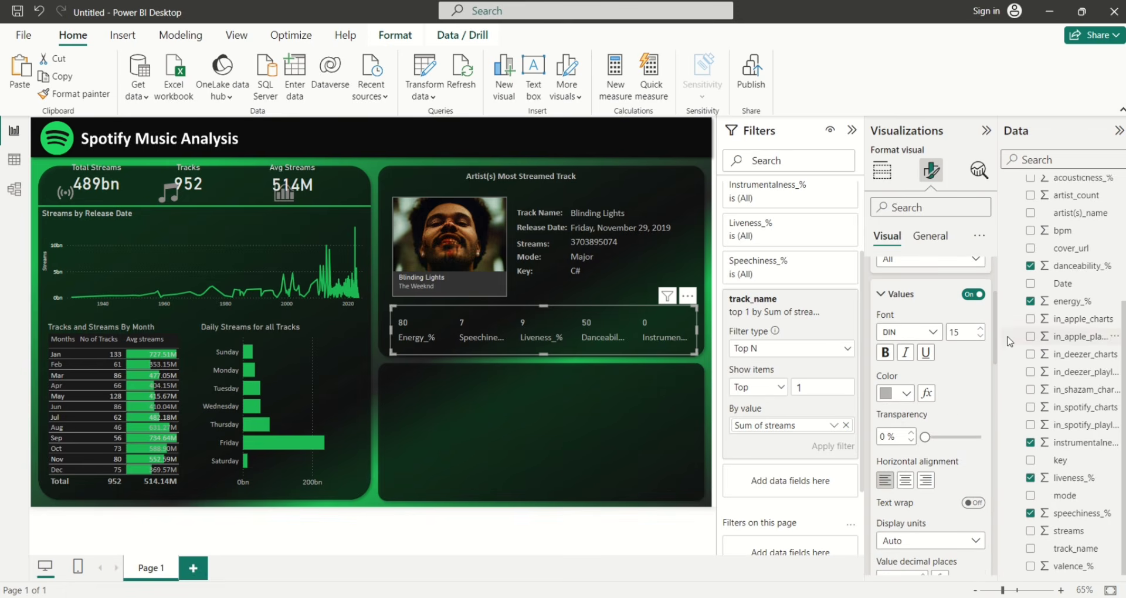
{"action": "left_click", "coordinate": [905, 481]}
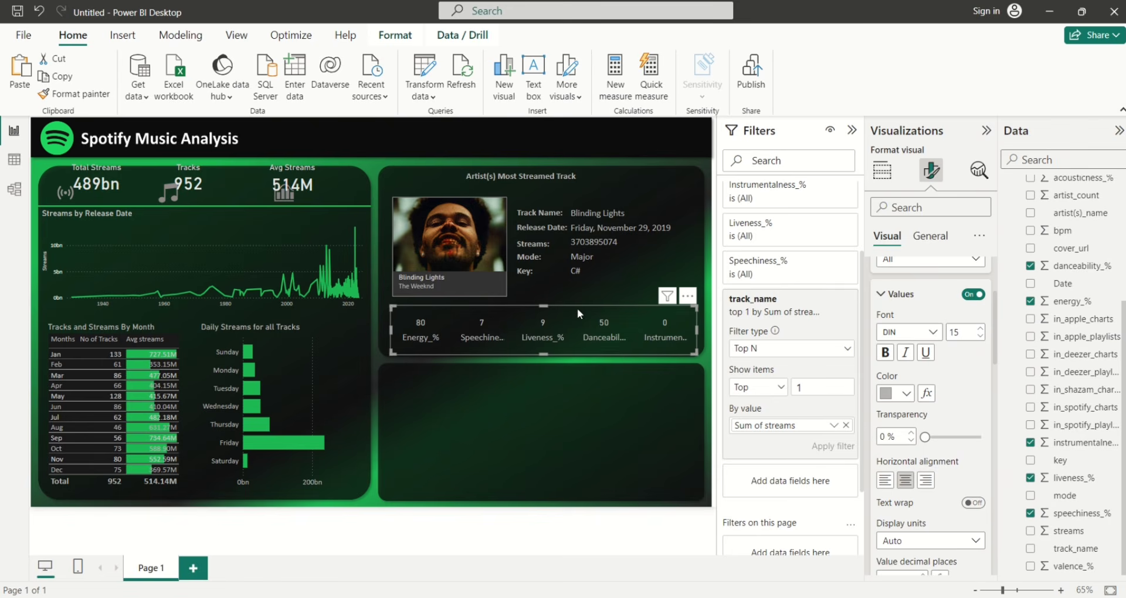
{"action": "left_click_drag", "start_coordinate": [544, 308], "coordinate": [546, 320]}
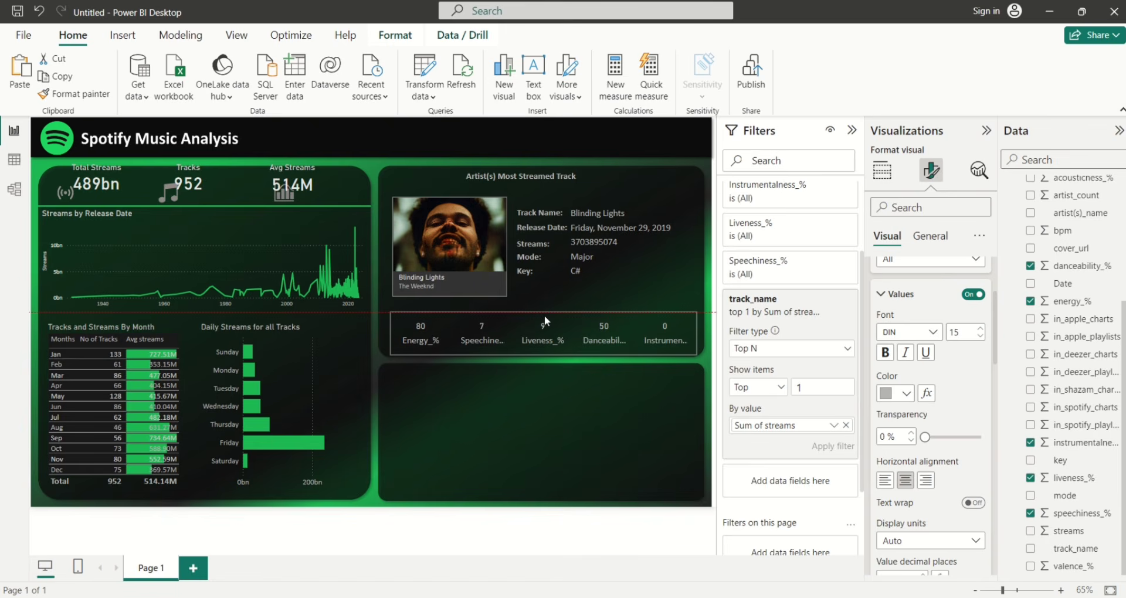
{"action": "left_click", "coordinate": [379, 389]}
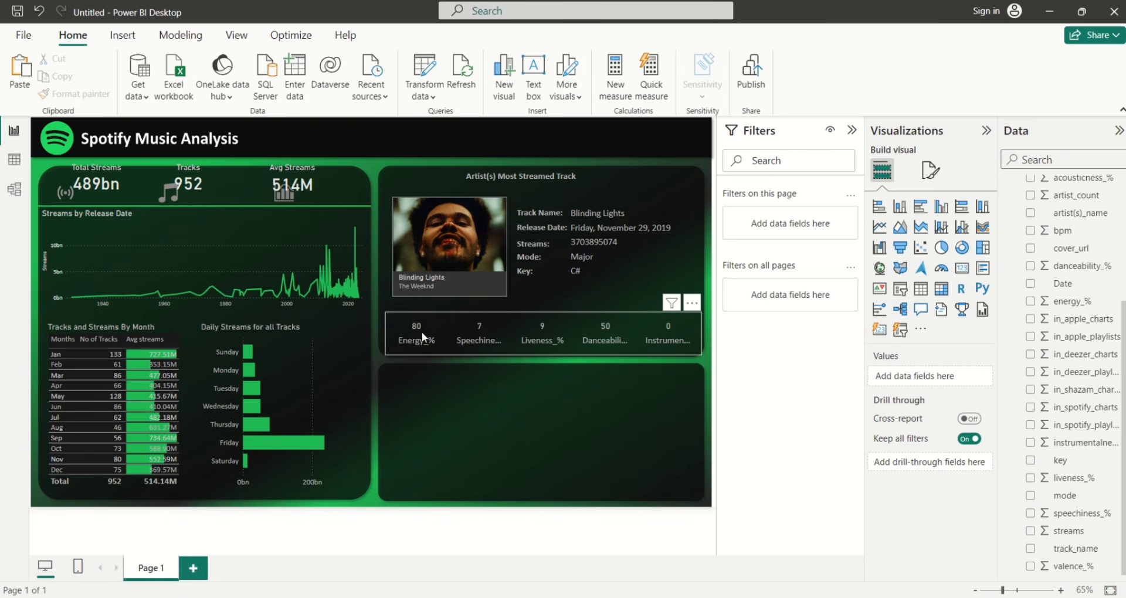
Copy the section title above the audio-feature cards as an underlined 'Music Info' heading
{"action": "left_click", "coordinate": [513, 187]}
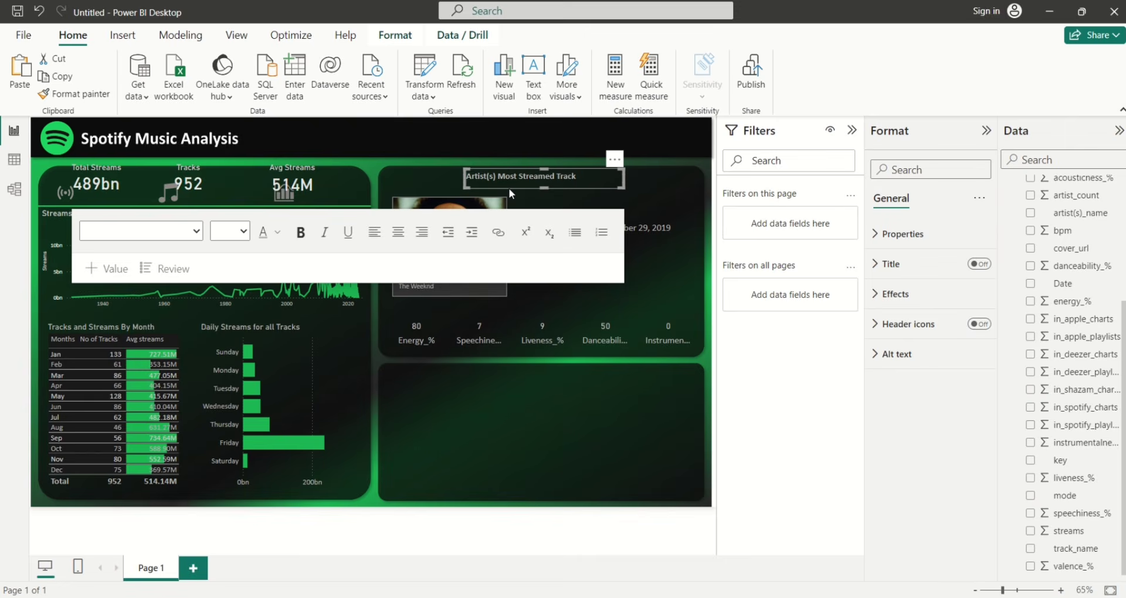
{"action": "left_click_drag", "start_coordinate": [508, 187], "coordinate": [512, 195]}
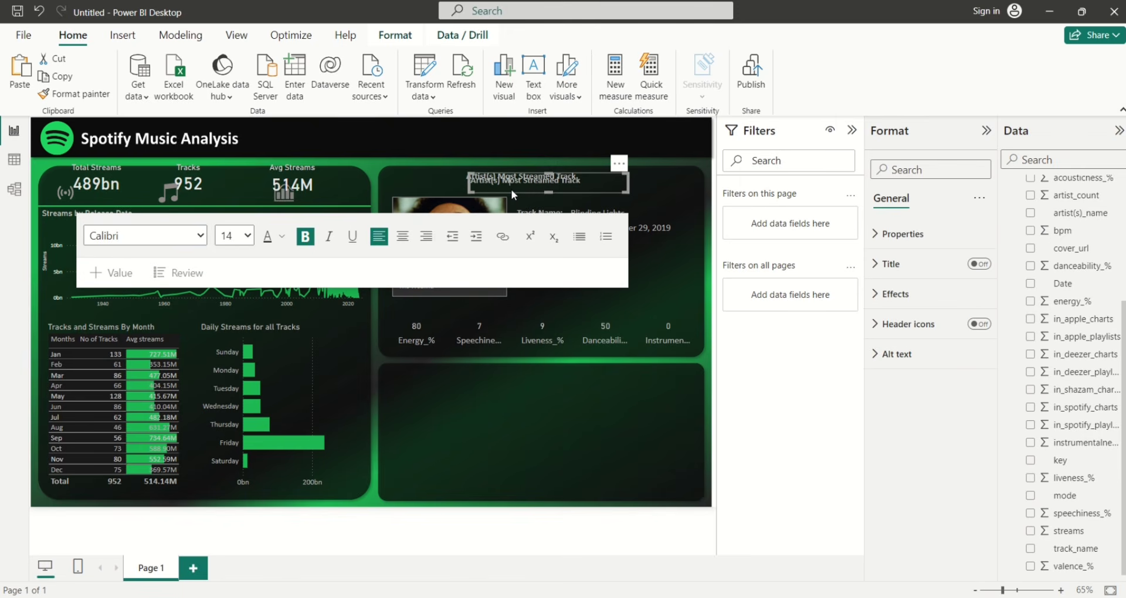
{"action": "left_click_drag", "start_coordinate": [514, 192], "coordinate": [435, 319]}
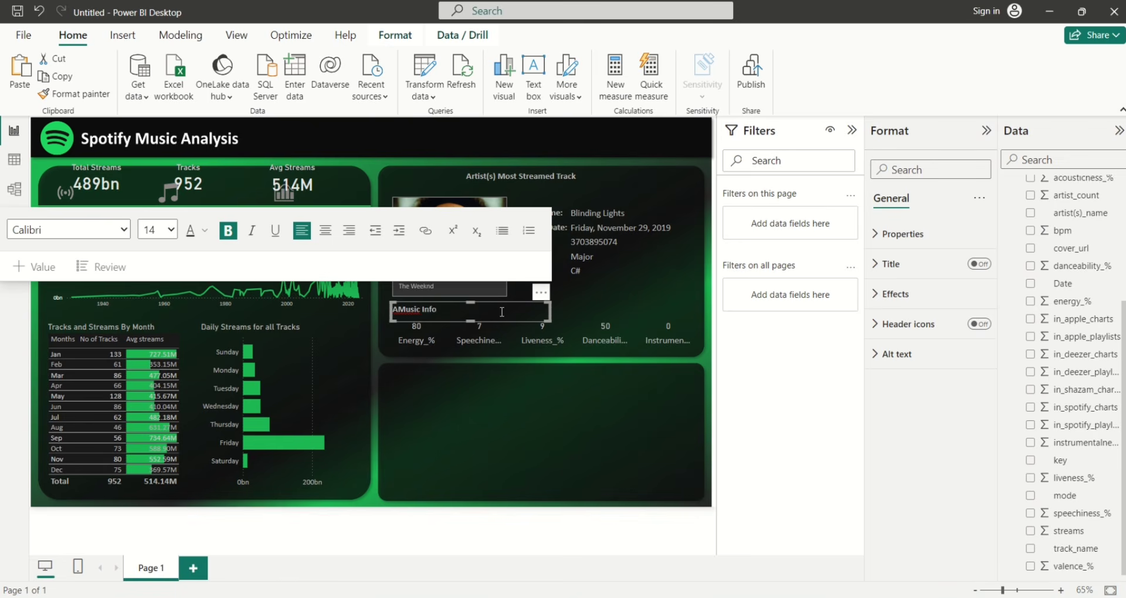
{"action": "left_click", "coordinate": [398, 311]}
{"action": "key", "text": "BackSpace"}
{"action": "key", "text": "ctrl+a"}
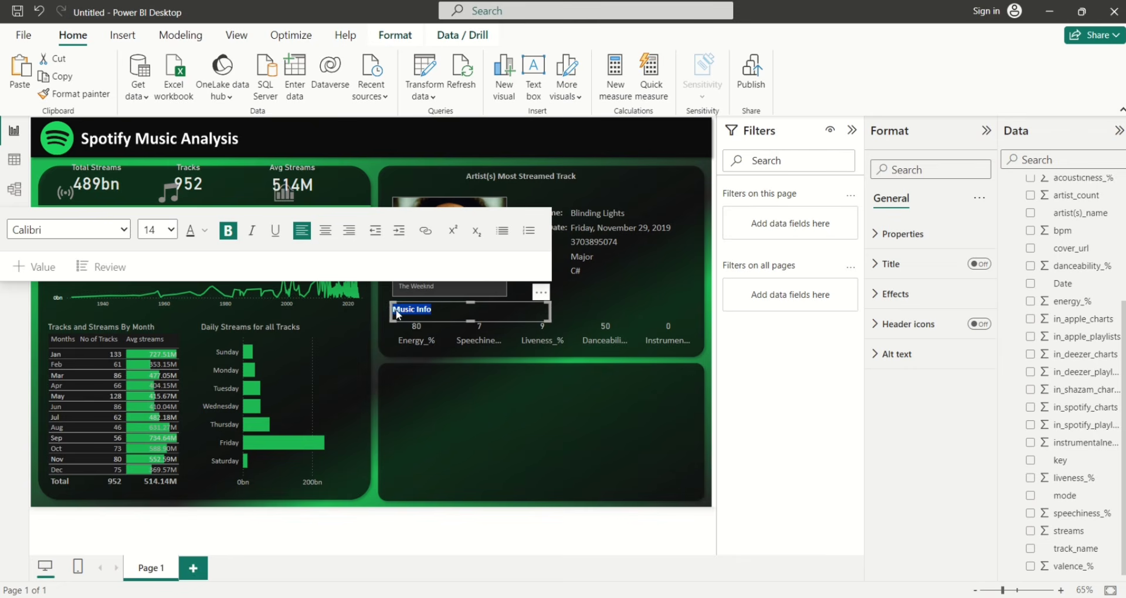
{"action": "left_click", "coordinate": [275, 230]}
Narrow the Music Info heading box and nudge it to align with the album picture
{"action": "left_click_drag", "start_coordinate": [502, 322], "coordinate": [441, 313]}
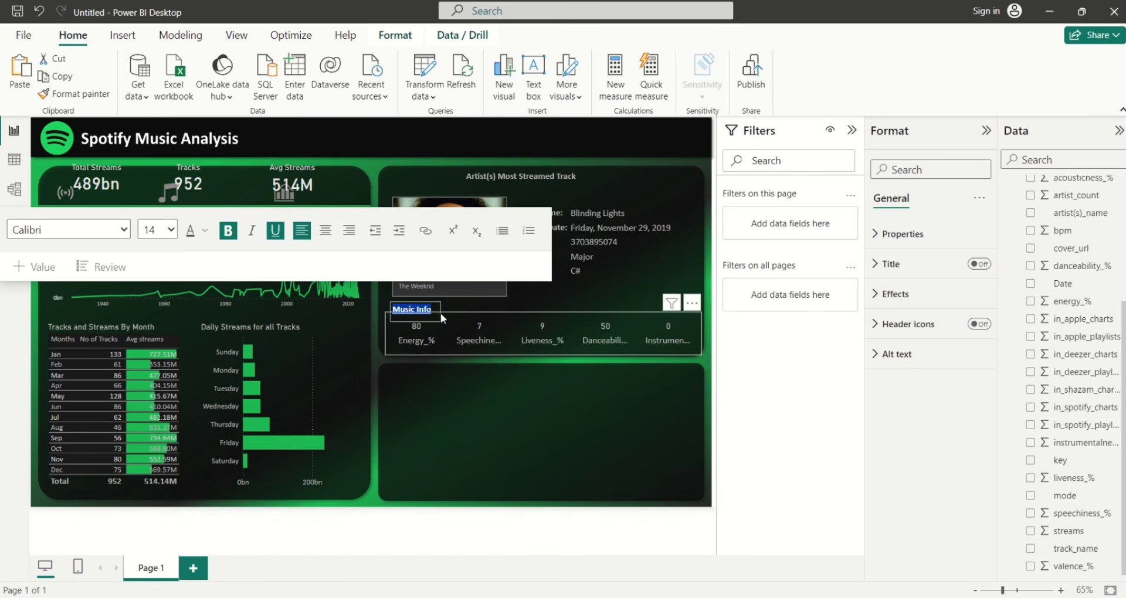
{"action": "left_click", "coordinate": [406, 322]}
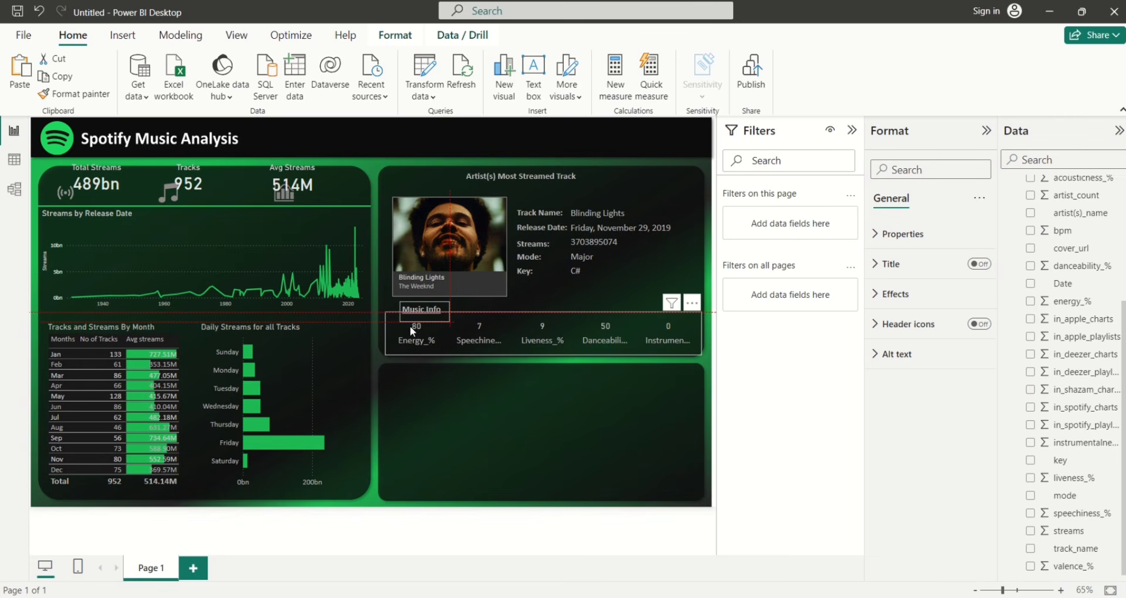
{"action": "key", "text": "Left"}
{"action": "key", "text": "Left"}
{"action": "key", "text": "Left"}
{"action": "key", "text": "Left"}
{"action": "left_click", "coordinate": [409, 325]}
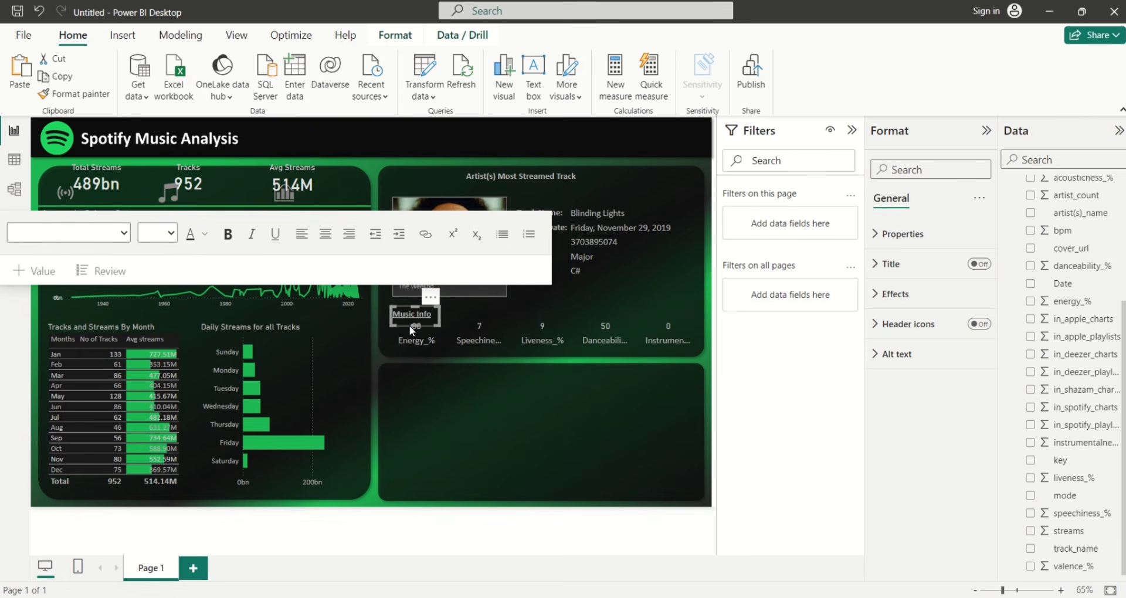
{"action": "key", "text": "Right"}
{"action": "key", "text": "Right"}
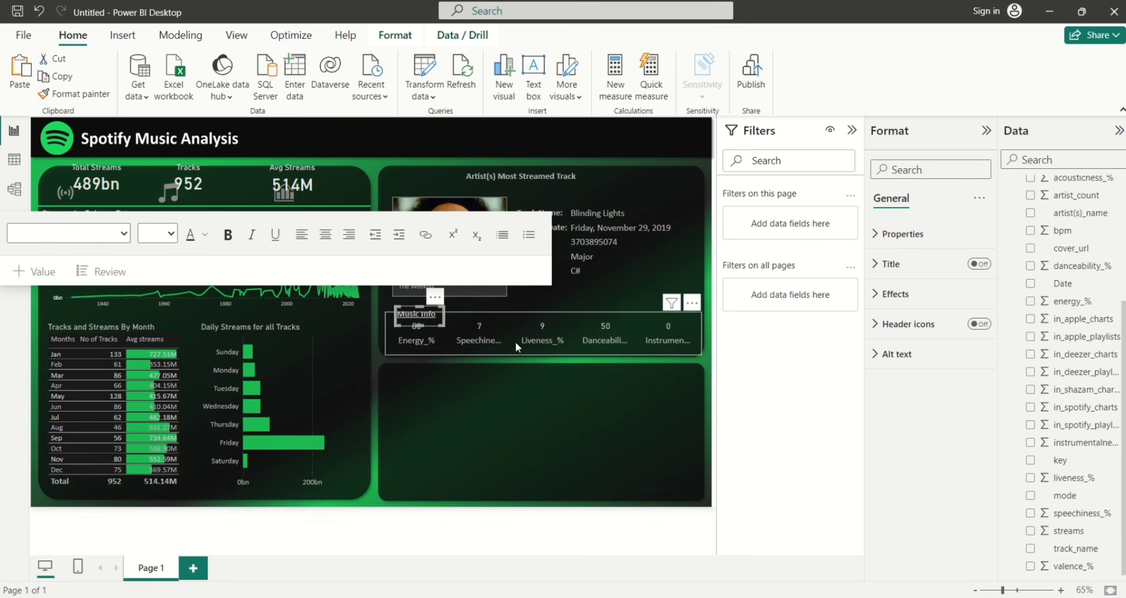
{"action": "left_click", "coordinate": [599, 290]}
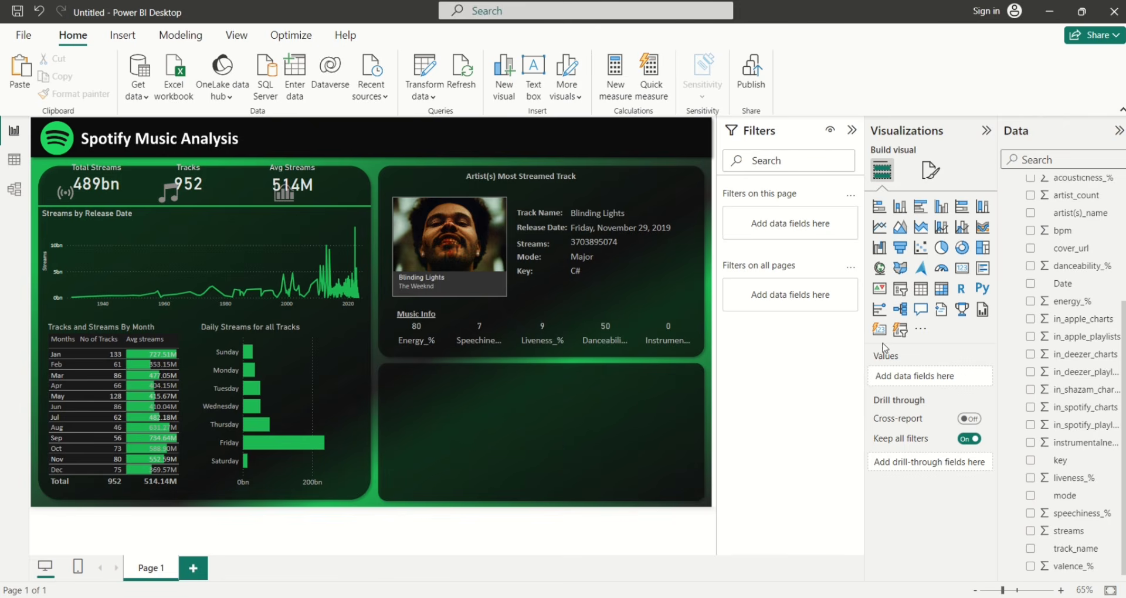
Add a slicer listing track_name with sum of streams
{"action": "left_click", "coordinate": [900, 329]}
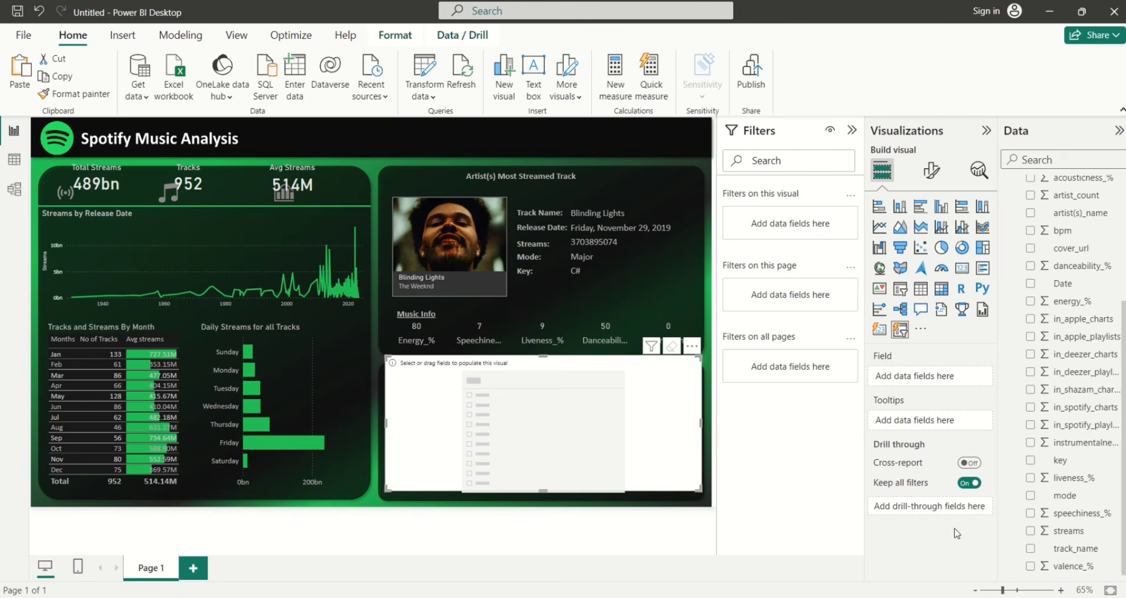
{"action": "left_click", "coordinate": [1031, 549]}
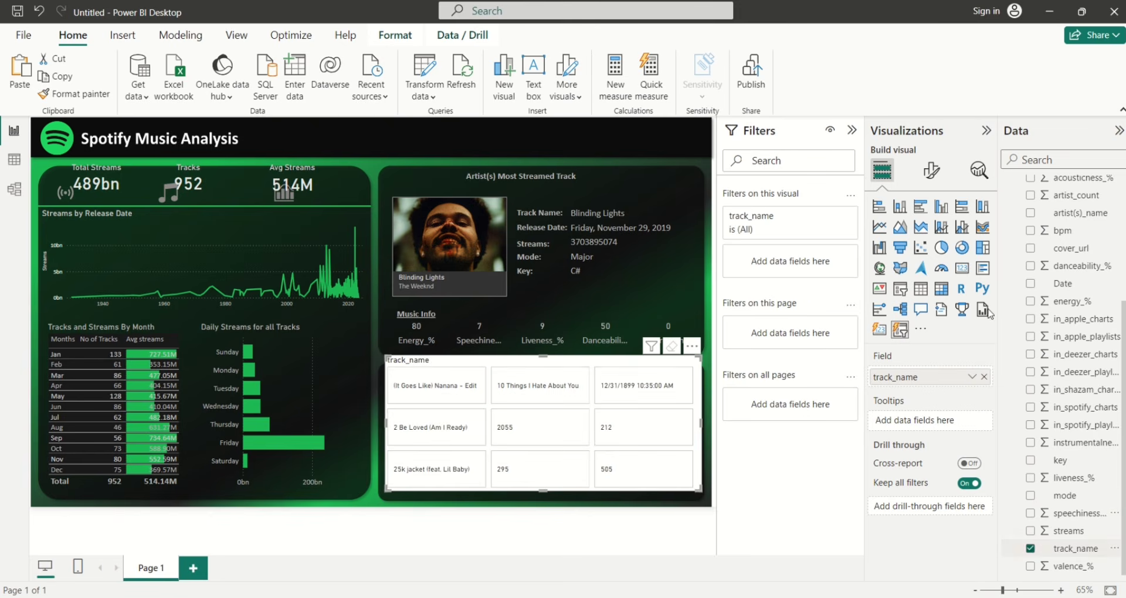
{"action": "left_click", "coordinate": [1030, 531]}
Start choosing an Image Field for the slicer cards from the Spotify Dataset
{"action": "left_click", "coordinate": [933, 171]}
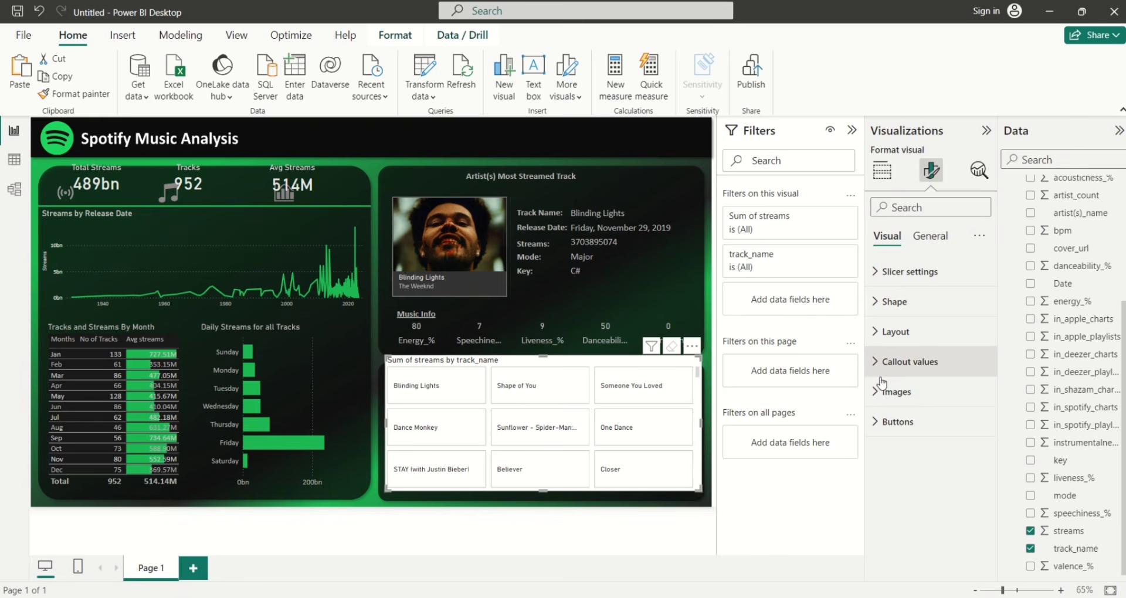
{"action": "left_click", "coordinate": [883, 391]}
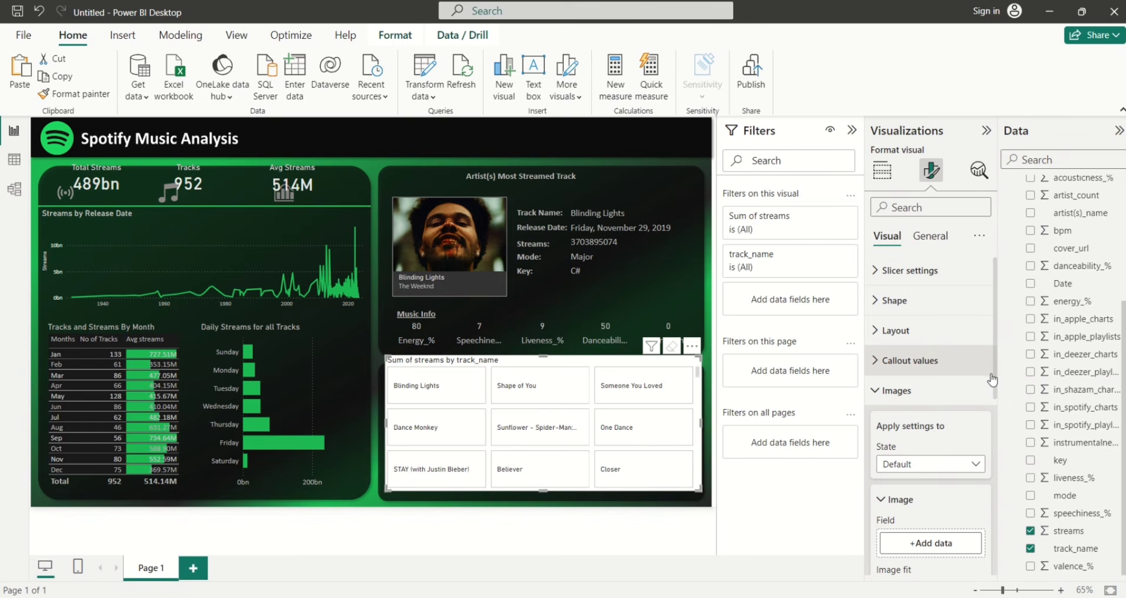
{"action": "scroll", "coordinate": [995, 373], "scroll_direction": "down", "scroll_amount": 4}
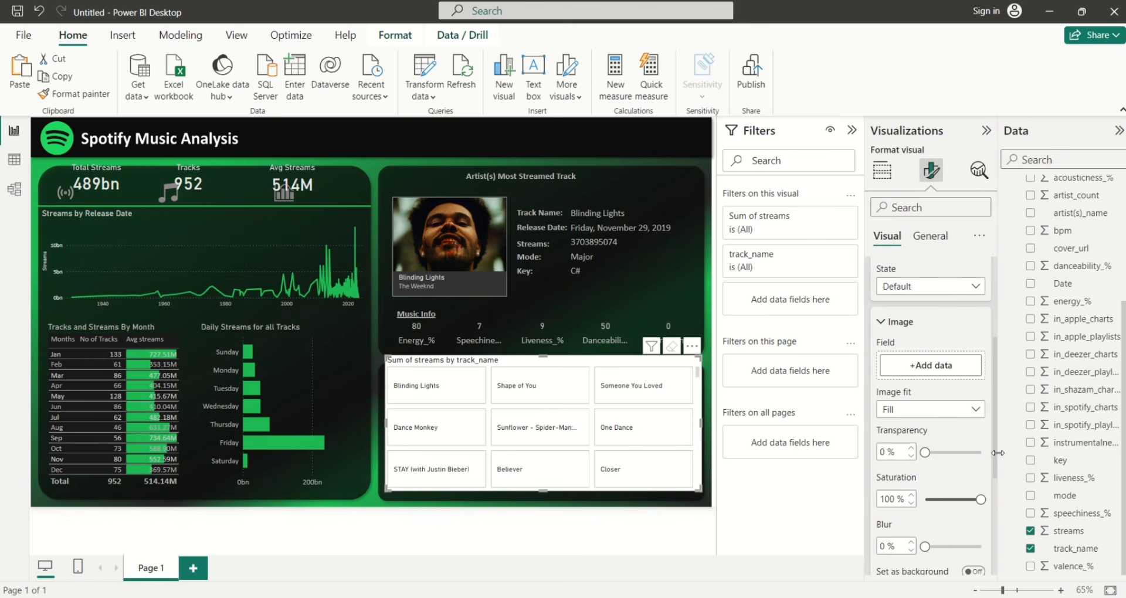
{"action": "left_click", "coordinate": [943, 347]}
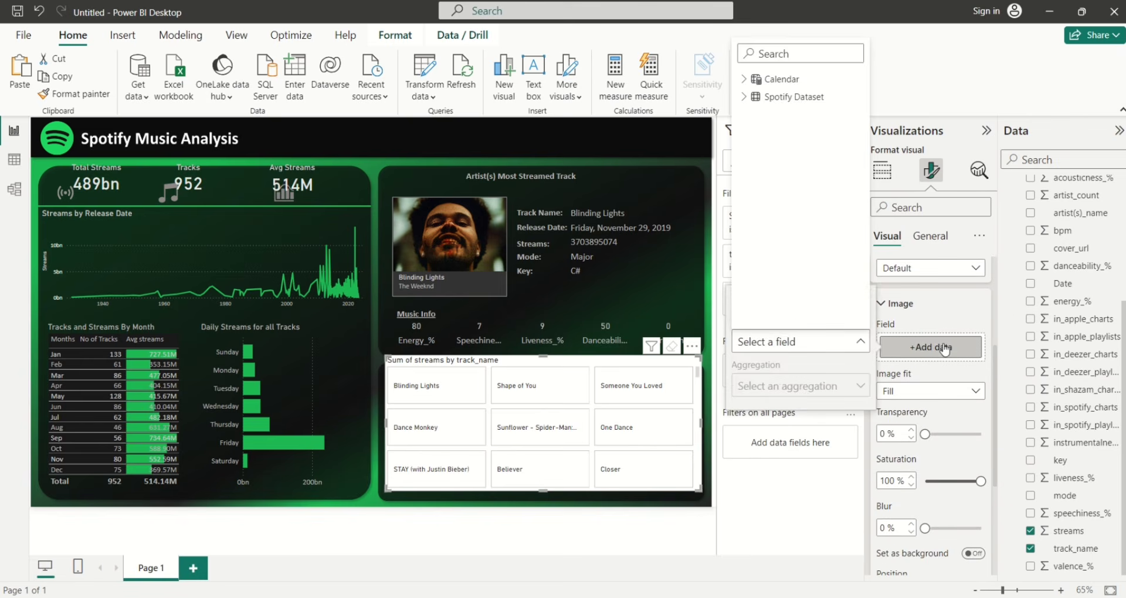
{"action": "left_click", "coordinate": [743, 97]}
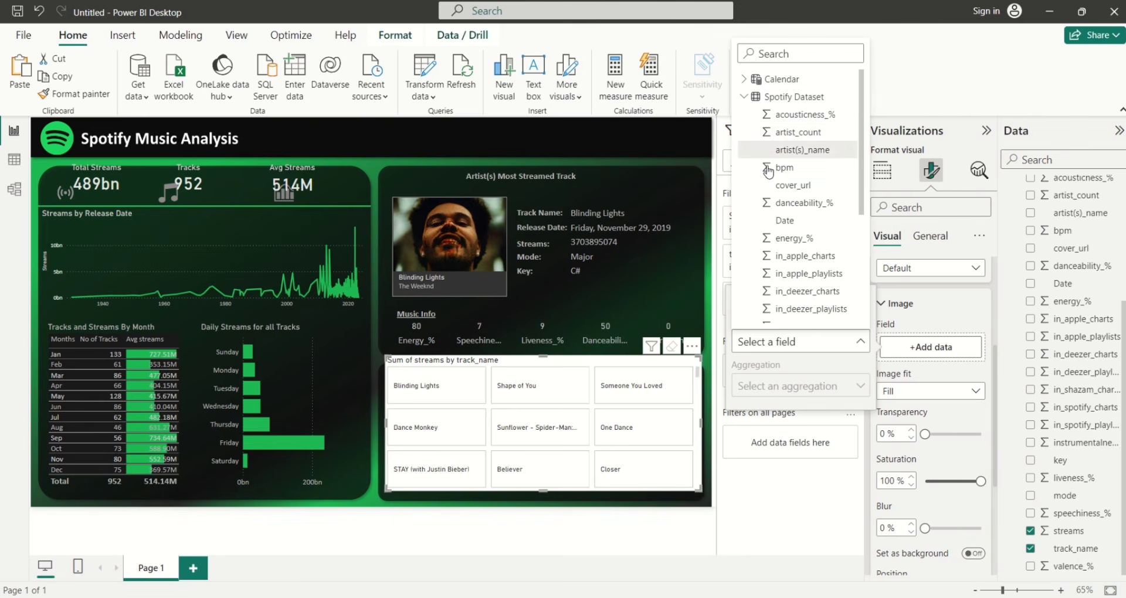
Use cover_url as each tile's image and label each tile with artist(s)_name
{"action": "left_click", "coordinate": [770, 186]}
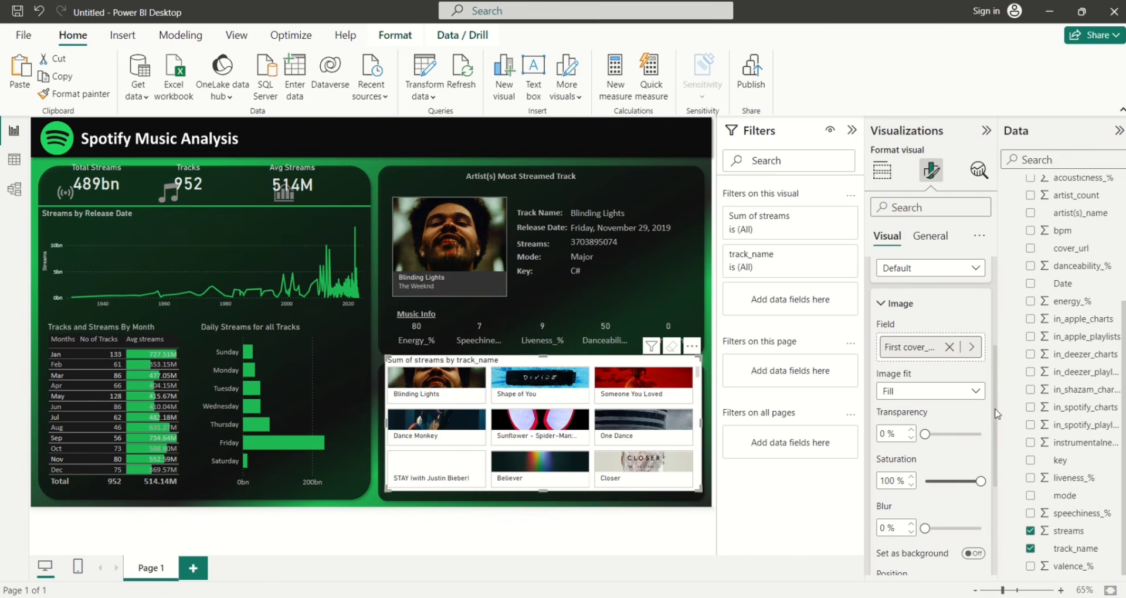
{"action": "left_click_drag", "start_coordinate": [995, 414], "coordinate": [990, 344]}
{"action": "left_click", "coordinate": [982, 319]}
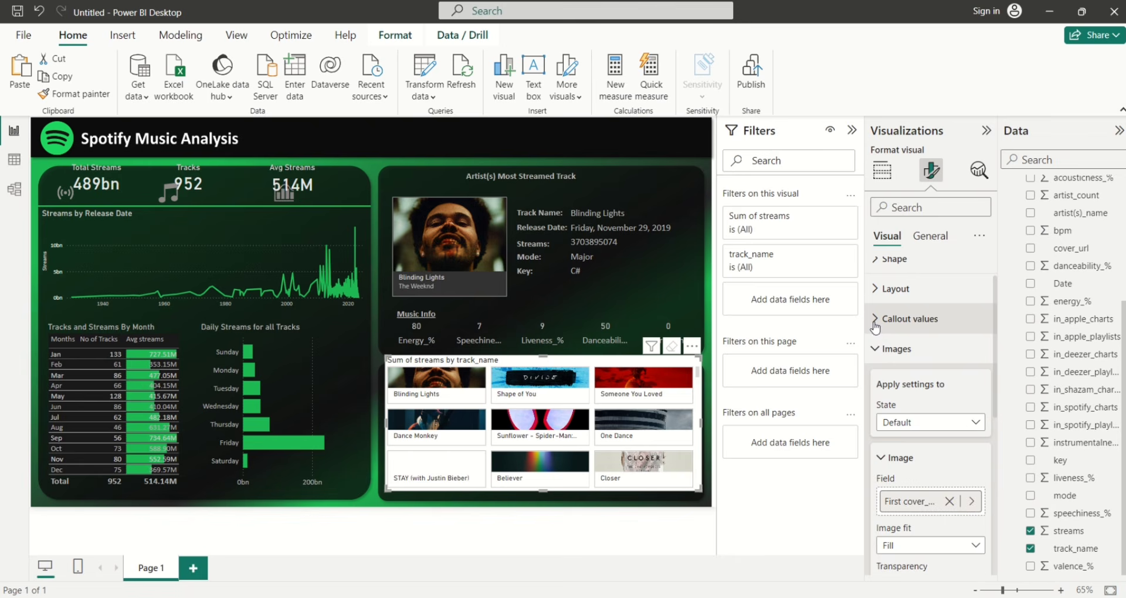
{"action": "left_click_drag", "start_coordinate": [998, 323], "coordinate": [1000, 438]}
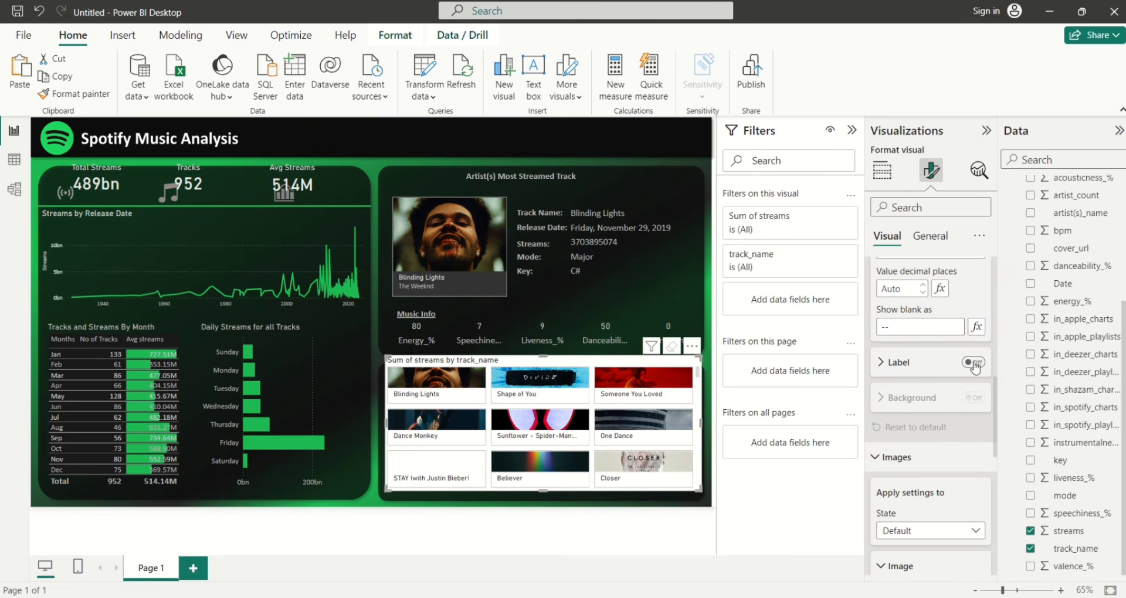
{"action": "left_click", "coordinate": [973, 363]}
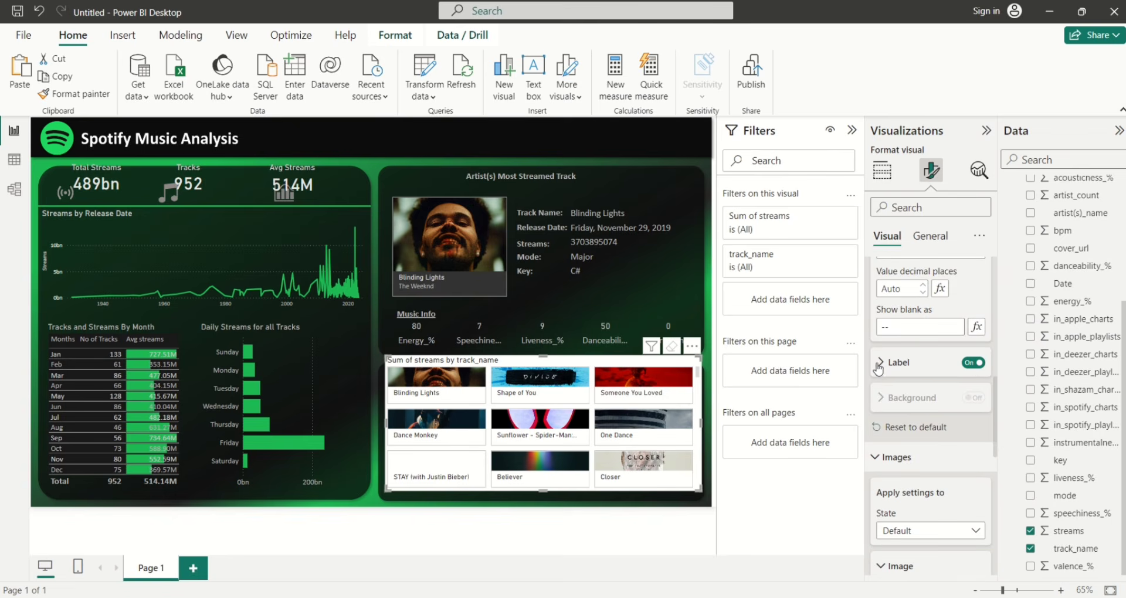
{"action": "left_click", "coordinate": [886, 367]}
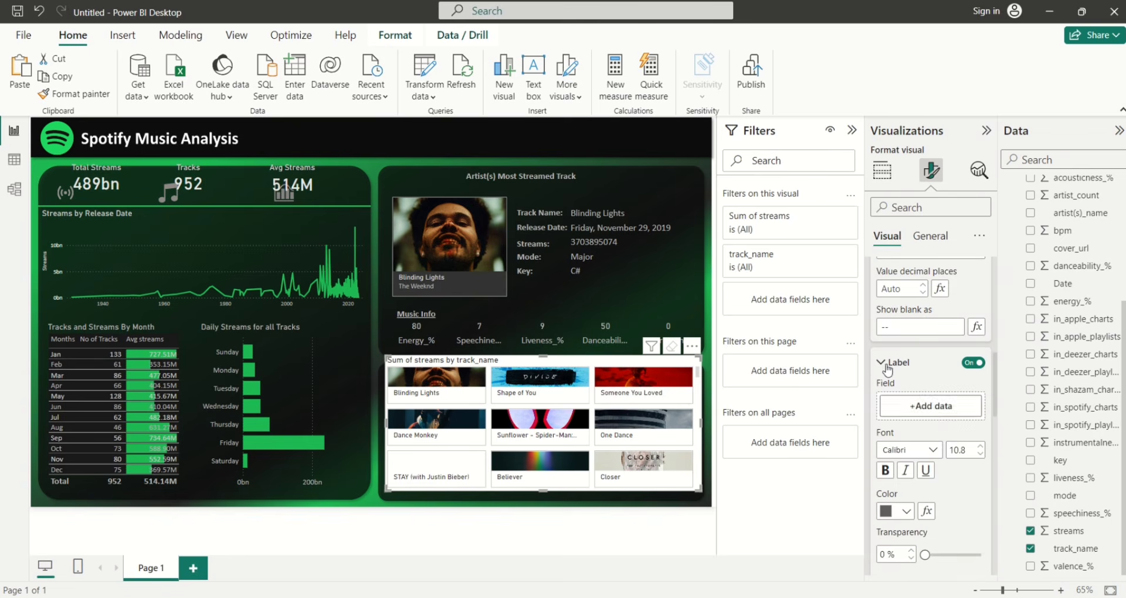
{"action": "left_click", "coordinate": [930, 405]}
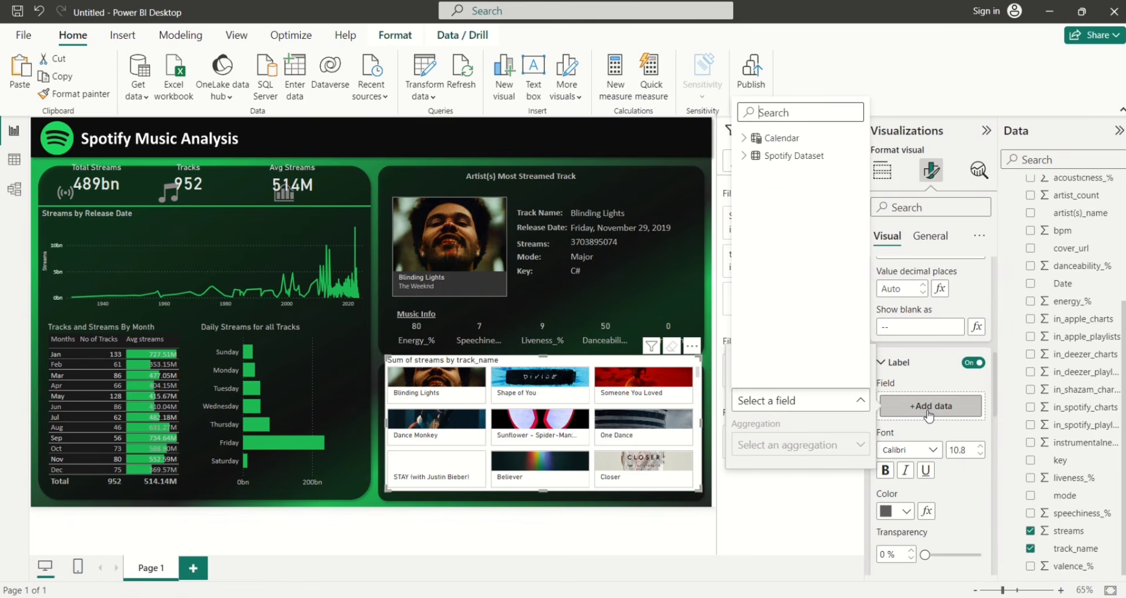
{"action": "left_click", "coordinate": [743, 155]}
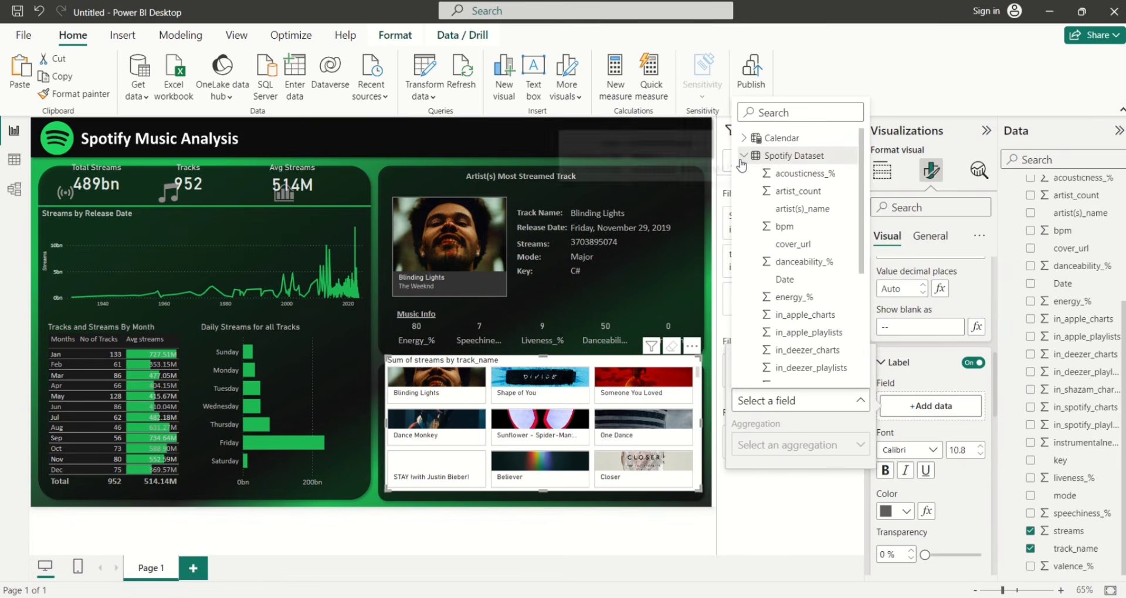
{"action": "left_click", "coordinate": [766, 213]}
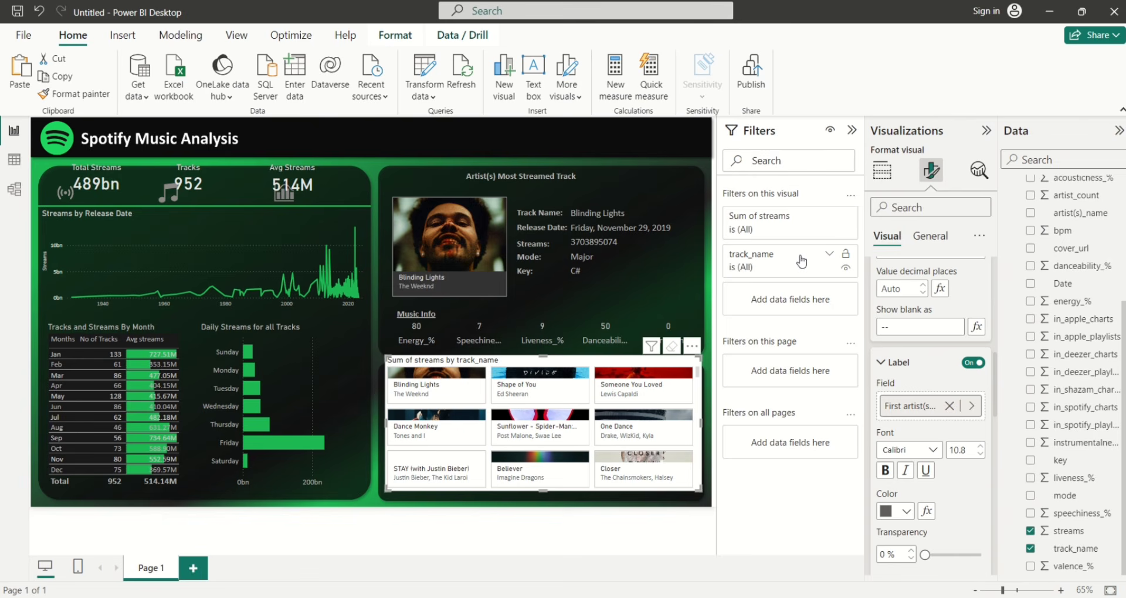
Apply a Top N filter showing the top 5 track_name values by sum of streams
{"action": "left_click", "coordinate": [830, 255]}
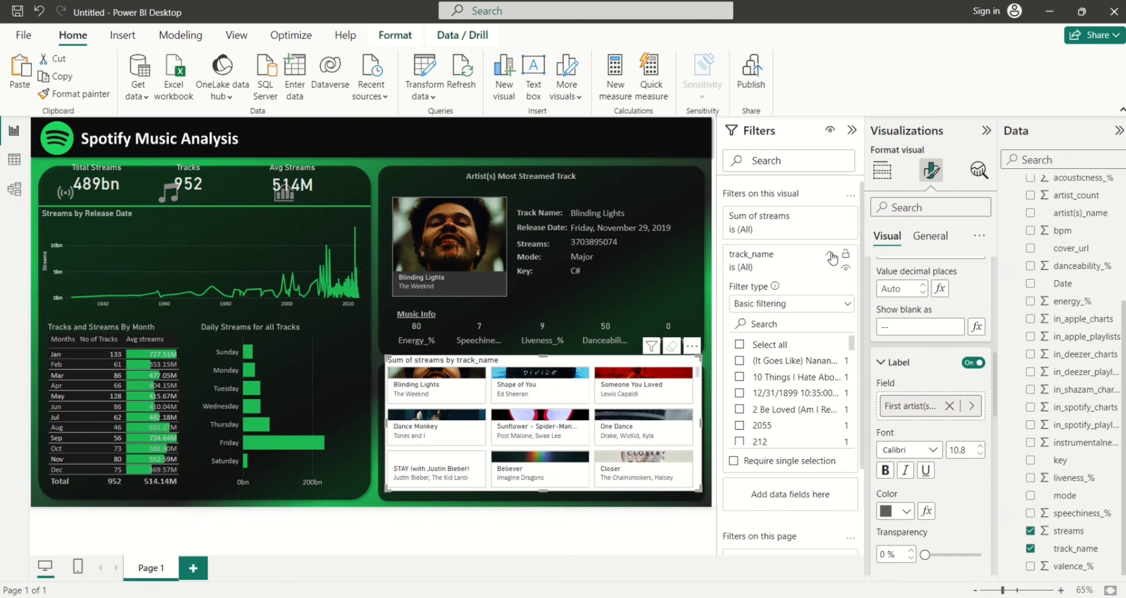
{"action": "left_click", "coordinate": [839, 304]}
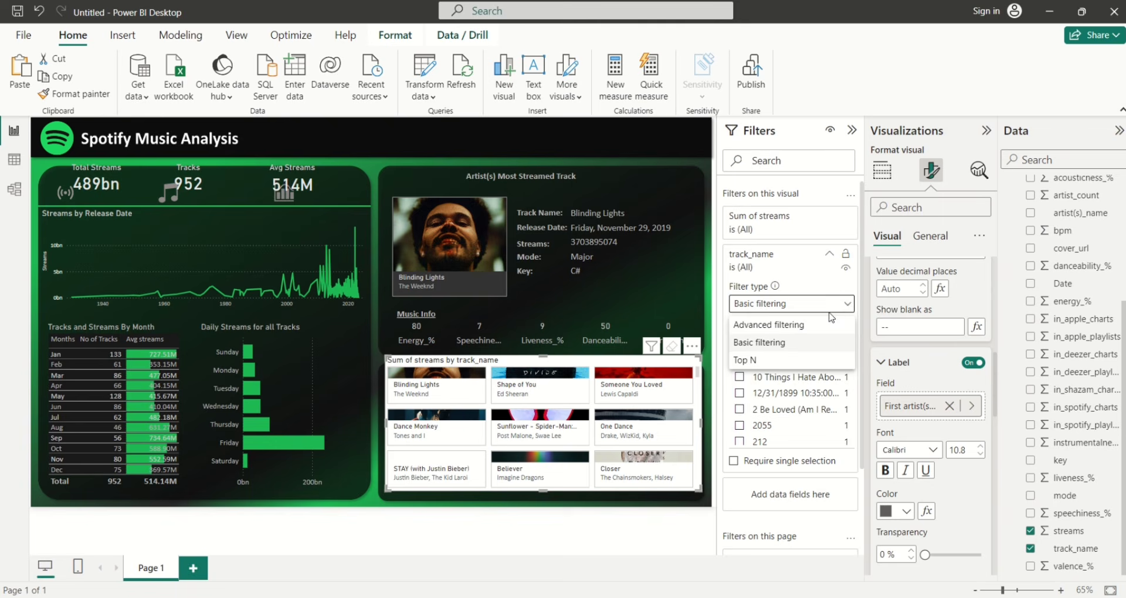
{"action": "left_click", "coordinate": [794, 357]}
{"action": "left_click", "coordinate": [807, 340]}
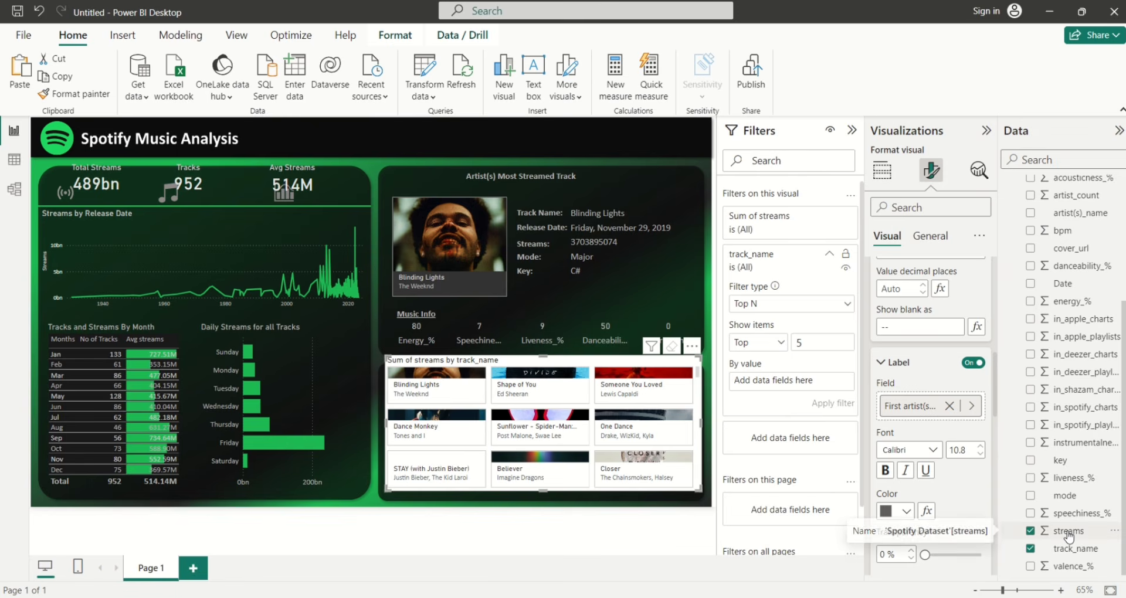
{"action": "left_click_drag", "start_coordinate": [1068, 535], "coordinate": [774, 380]}
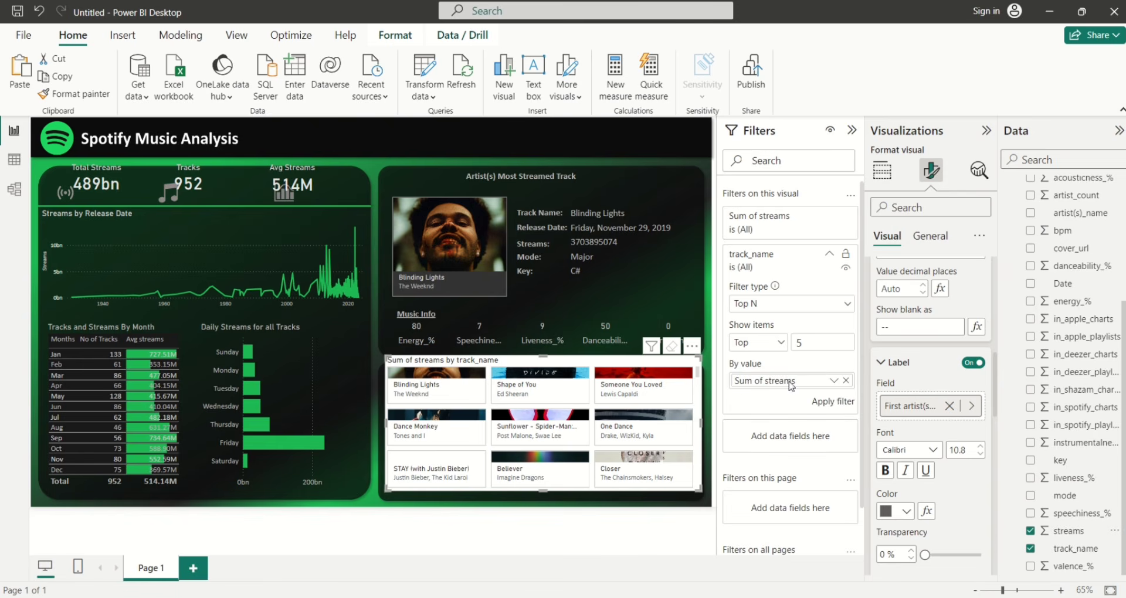
{"action": "left_click", "coordinate": [833, 403]}
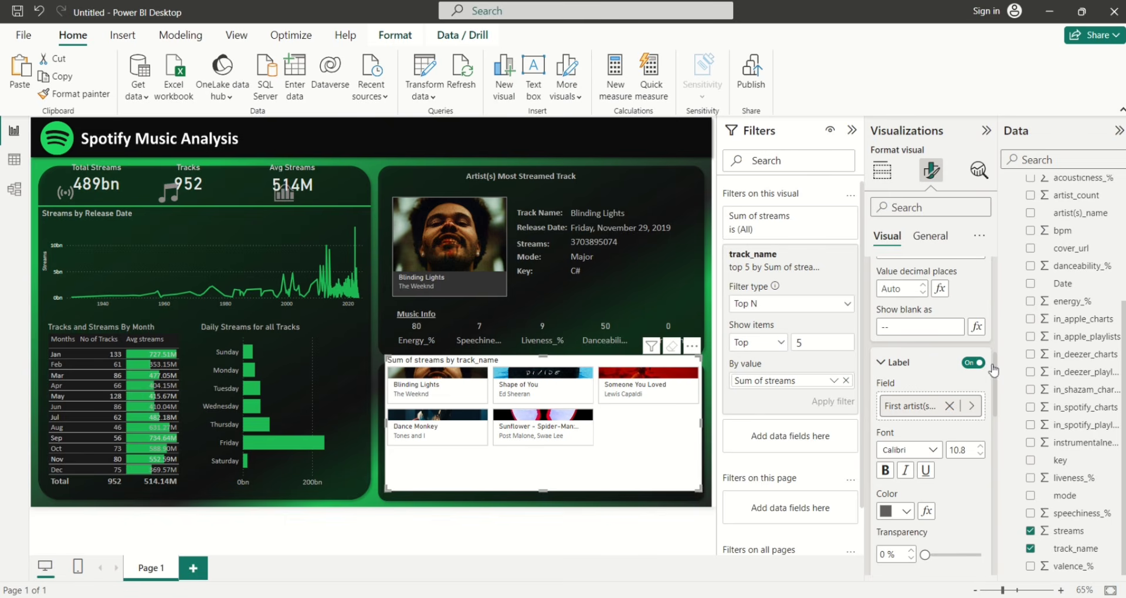
Set card spacing to 1 px and fit the tracks visual below the Music Info labels
{"action": "left_click_drag", "start_coordinate": [992, 370], "coordinate": [995, 261]}
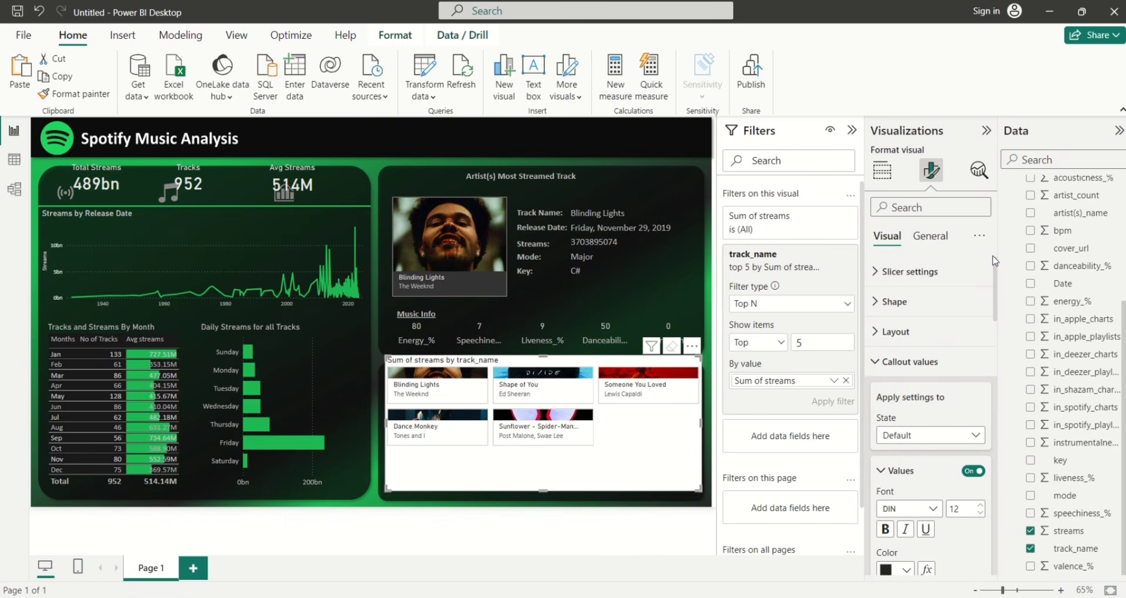
{"action": "left_click", "coordinate": [886, 332]}
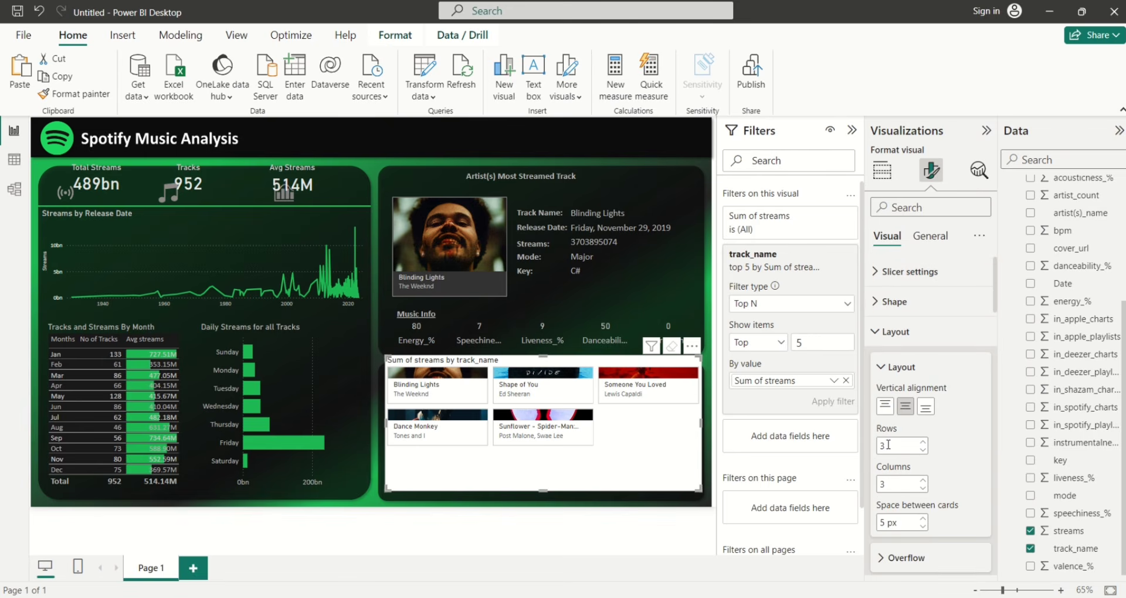
{"action": "type", "text": "1"}
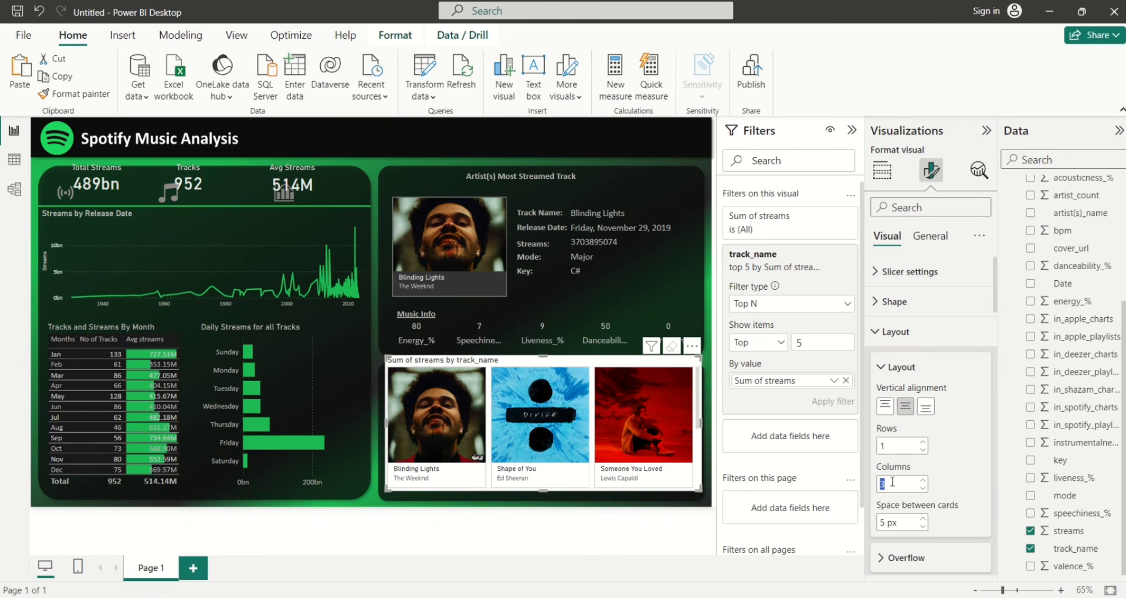
{"action": "type", "text": "5"}
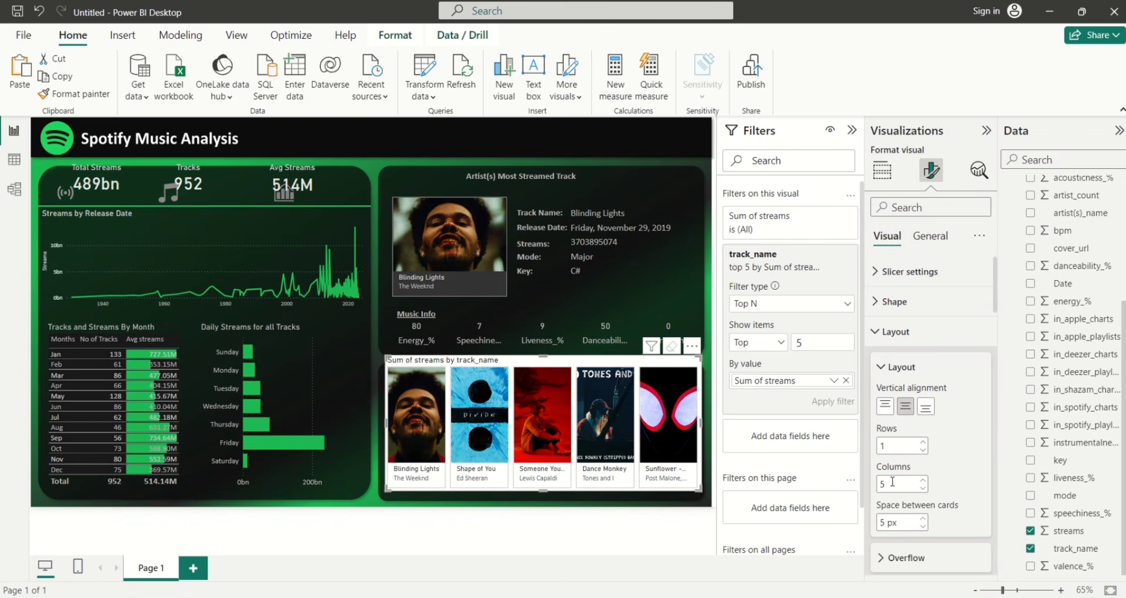
{"action": "left_click", "coordinate": [923, 526]}
{"action": "left_click", "coordinate": [923, 526]}
{"action": "left_click", "coordinate": [923, 527]}
{"action": "left_click", "coordinate": [923, 526]}
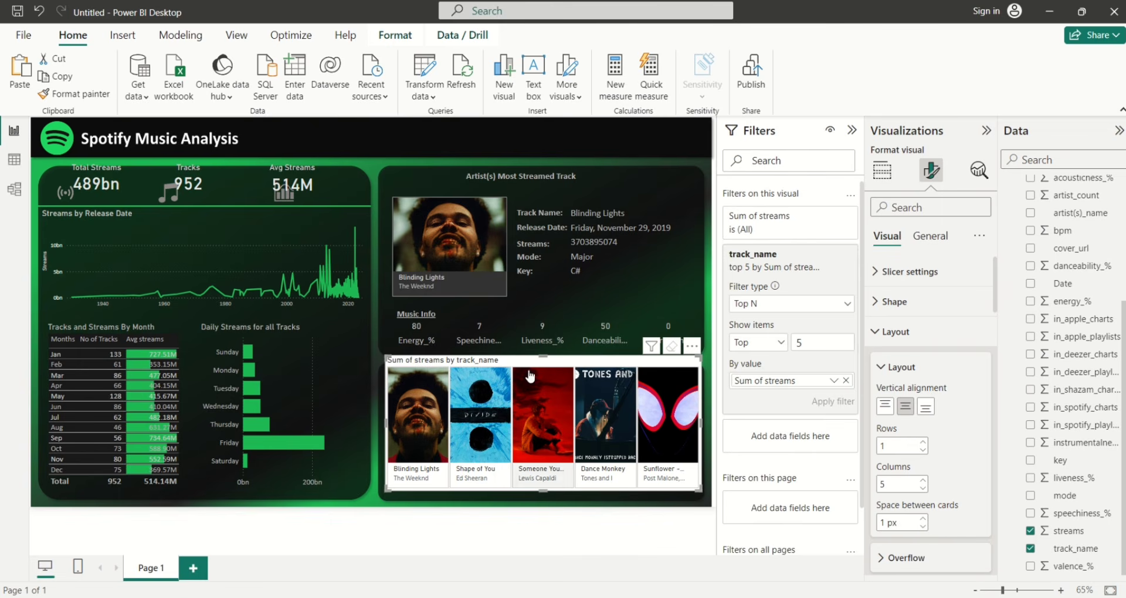
{"action": "left_click_drag", "start_coordinate": [544, 360], "coordinate": [554, 380]}
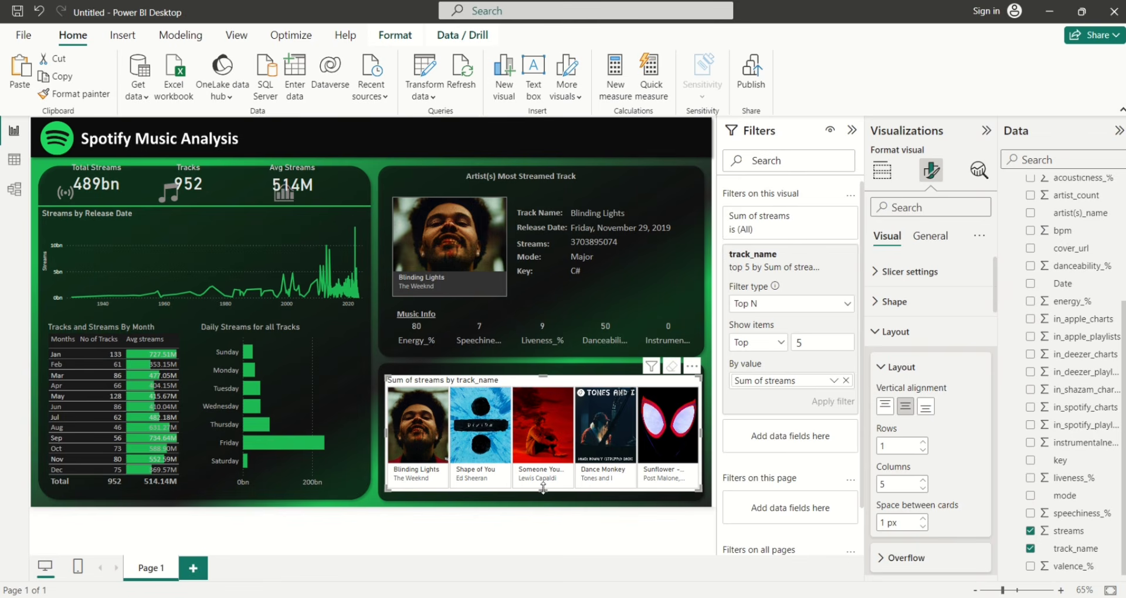
{"action": "left_click_drag", "start_coordinate": [544, 490], "coordinate": [547, 491]}
Turn off the top-tracks visual's background
{"action": "left_click", "coordinate": [929, 237]}
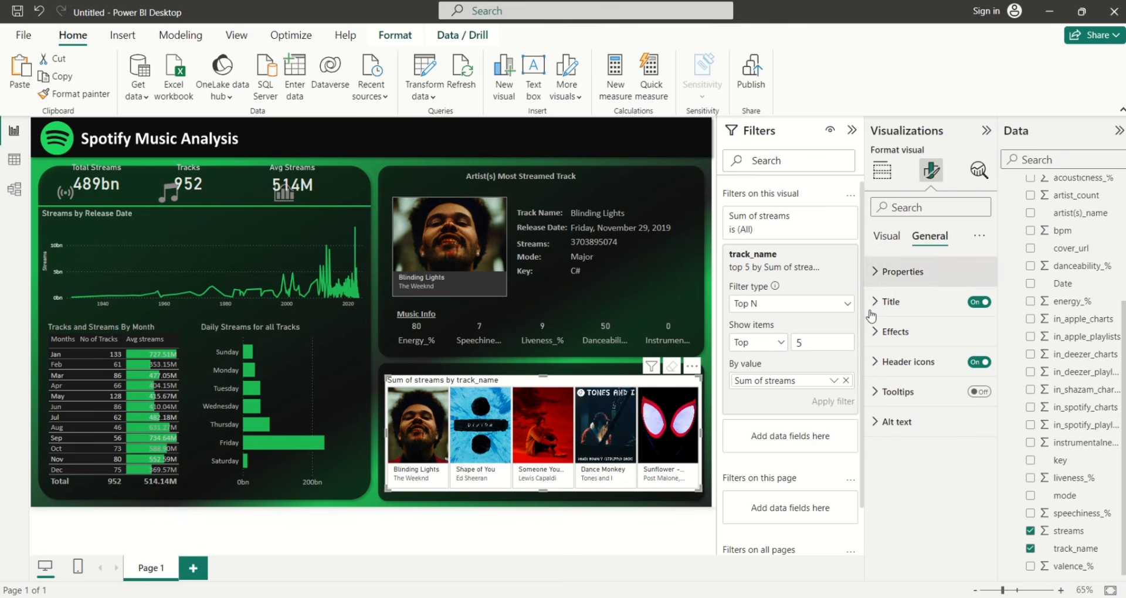
{"action": "left_click", "coordinate": [886, 332]}
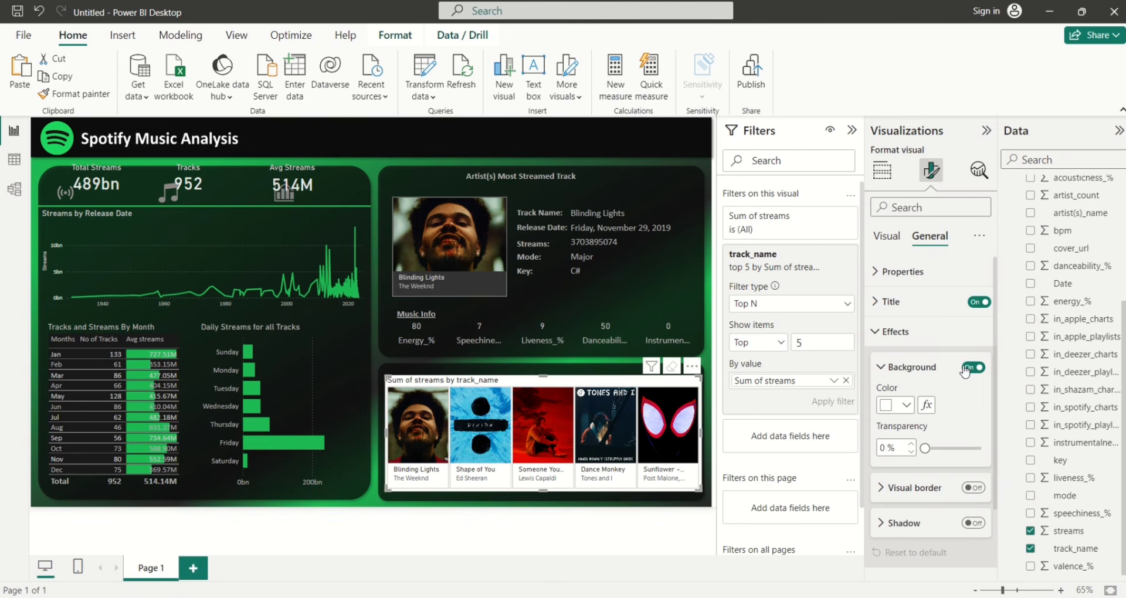
{"action": "left_click", "coordinate": [972, 368]}
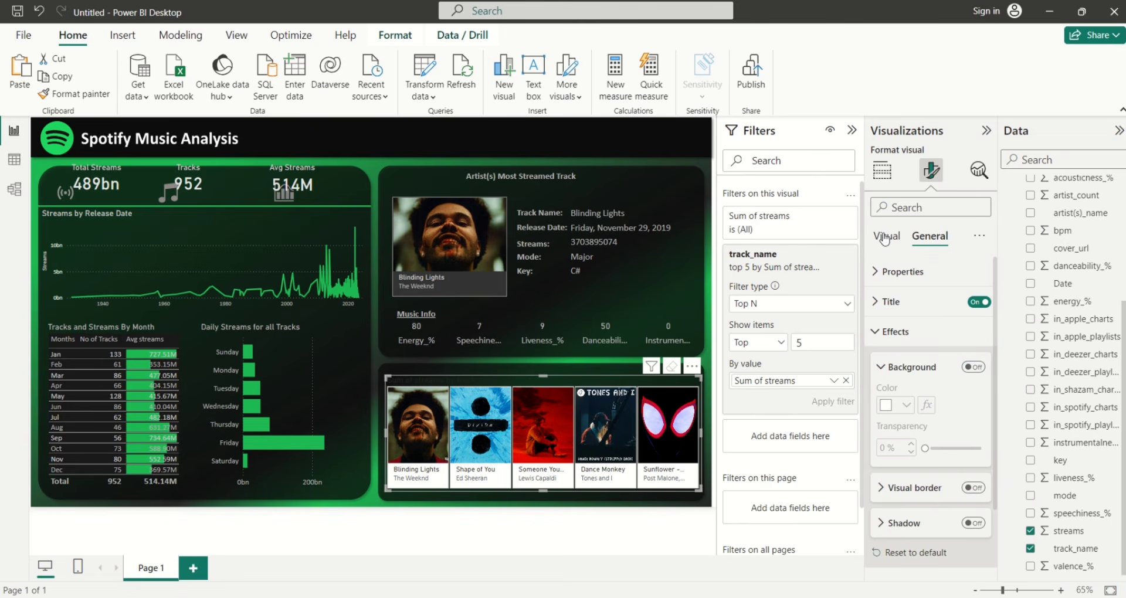
Give the track tiles a dark, near-black fill colour
{"action": "left_click", "coordinate": [885, 237]}
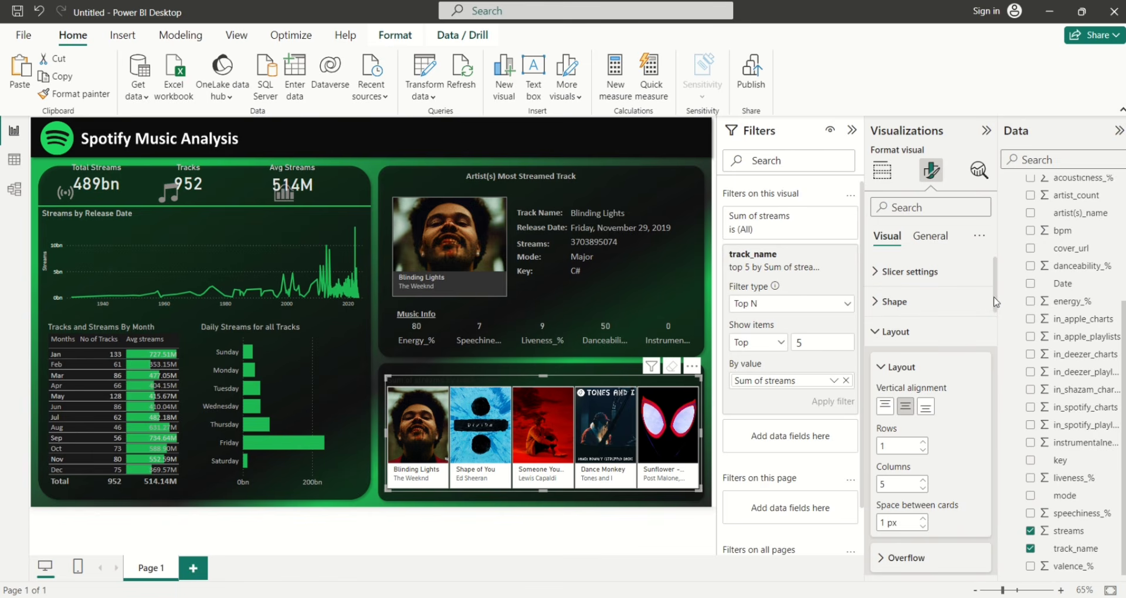
{"action": "left_click_drag", "start_coordinate": [998, 299], "coordinate": [995, 564]}
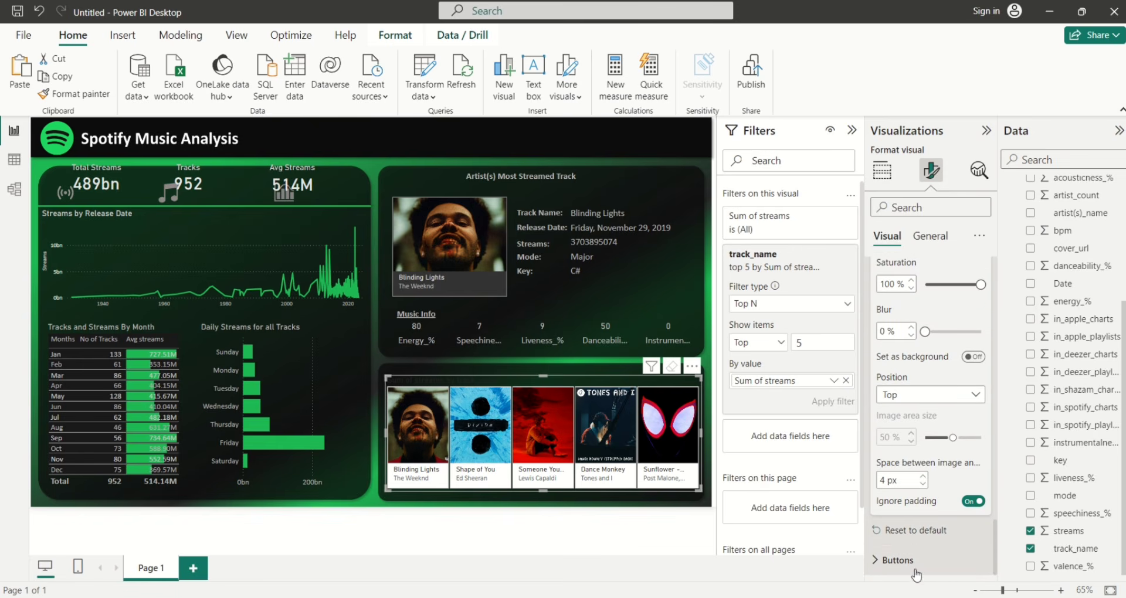
{"action": "left_click", "coordinate": [880, 562]}
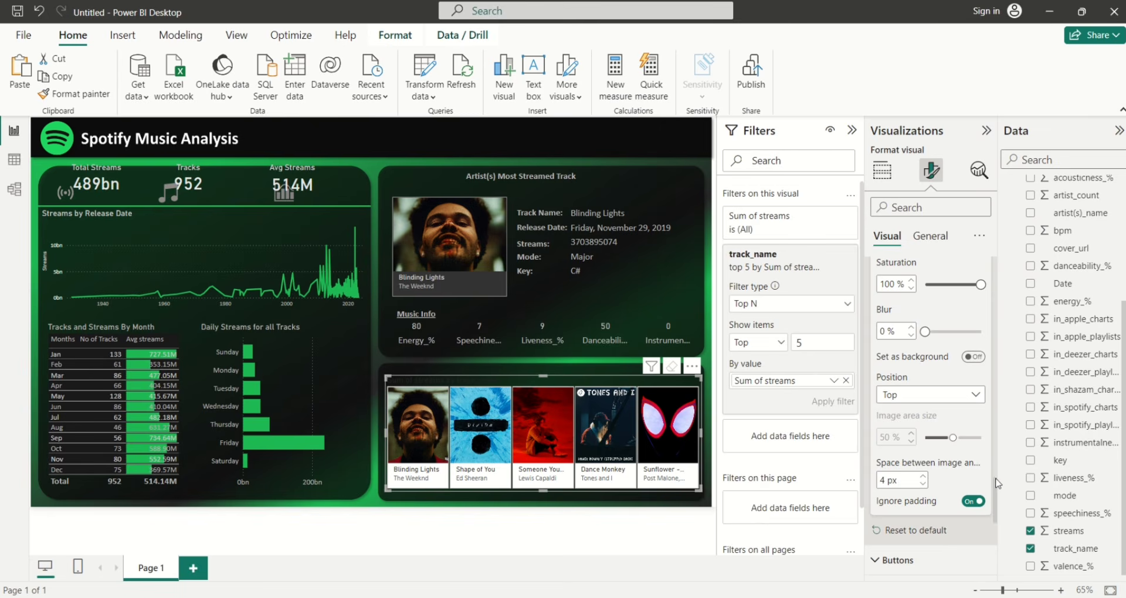
{"action": "scroll", "coordinate": [995, 485], "scroll_direction": "down", "scroll_amount": 5}
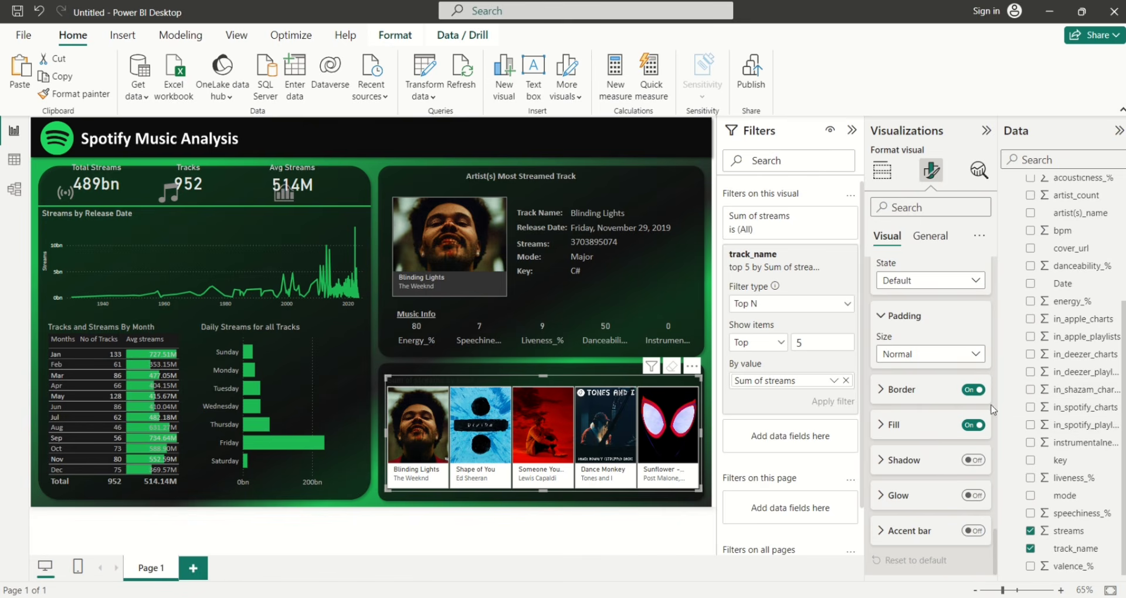
{"action": "left_click", "coordinate": [972, 425]}
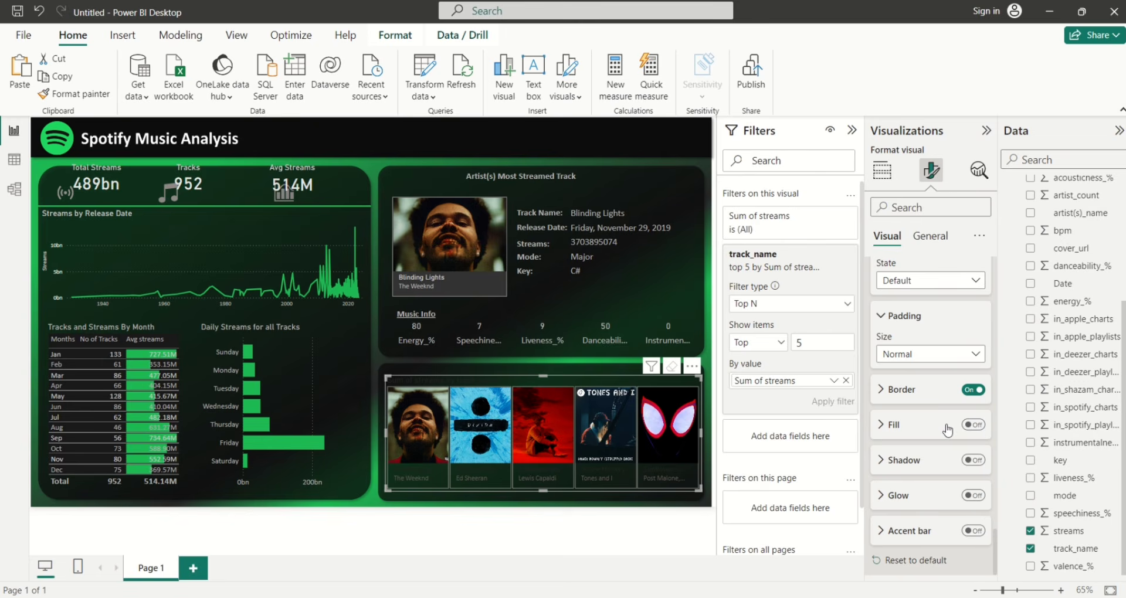
{"action": "left_click", "coordinate": [974, 425]}
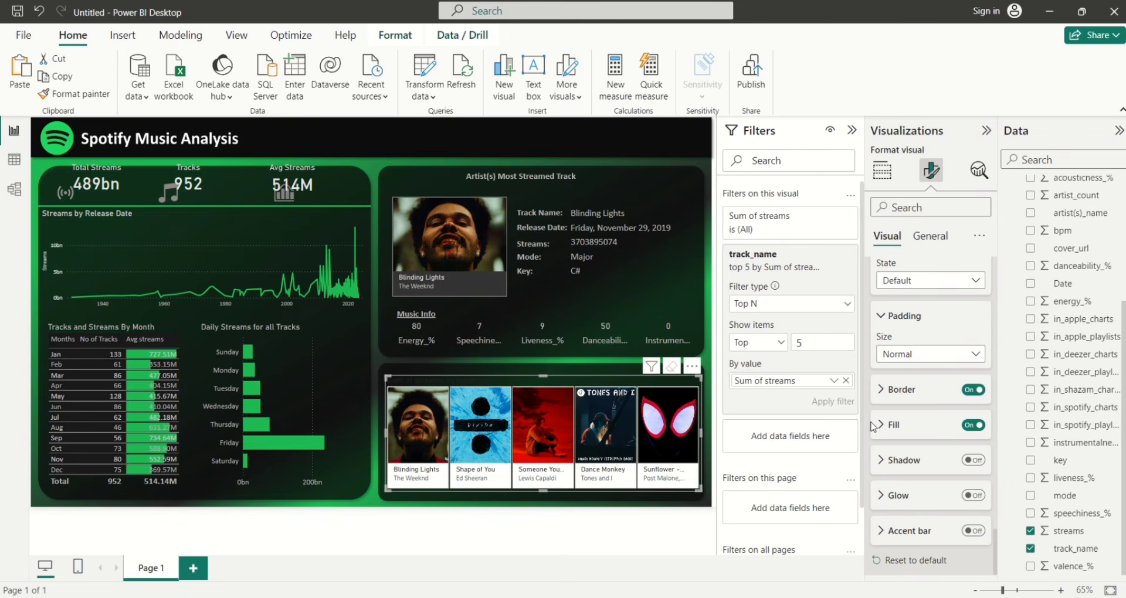
{"action": "left_click", "coordinate": [883, 427]}
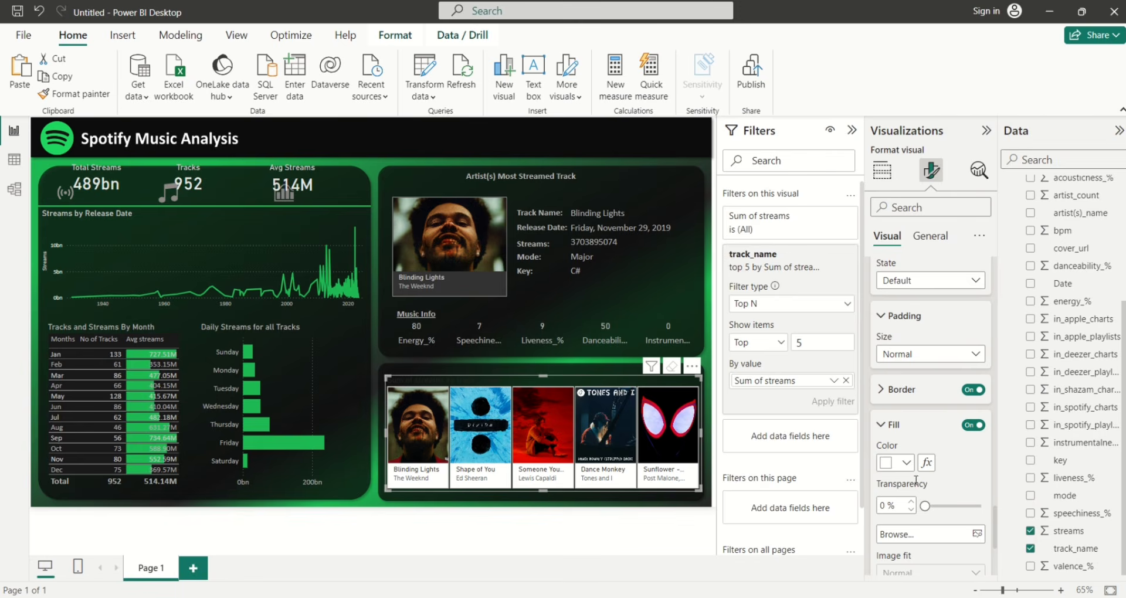
{"action": "left_click", "coordinate": [907, 463]}
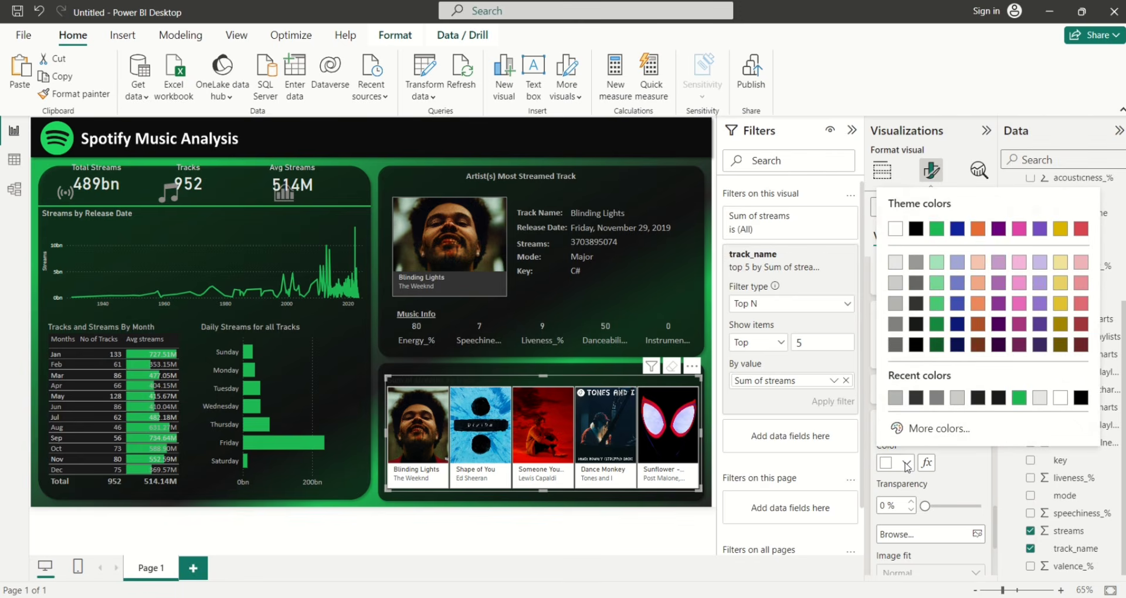
{"action": "left_click", "coordinate": [916, 324]}
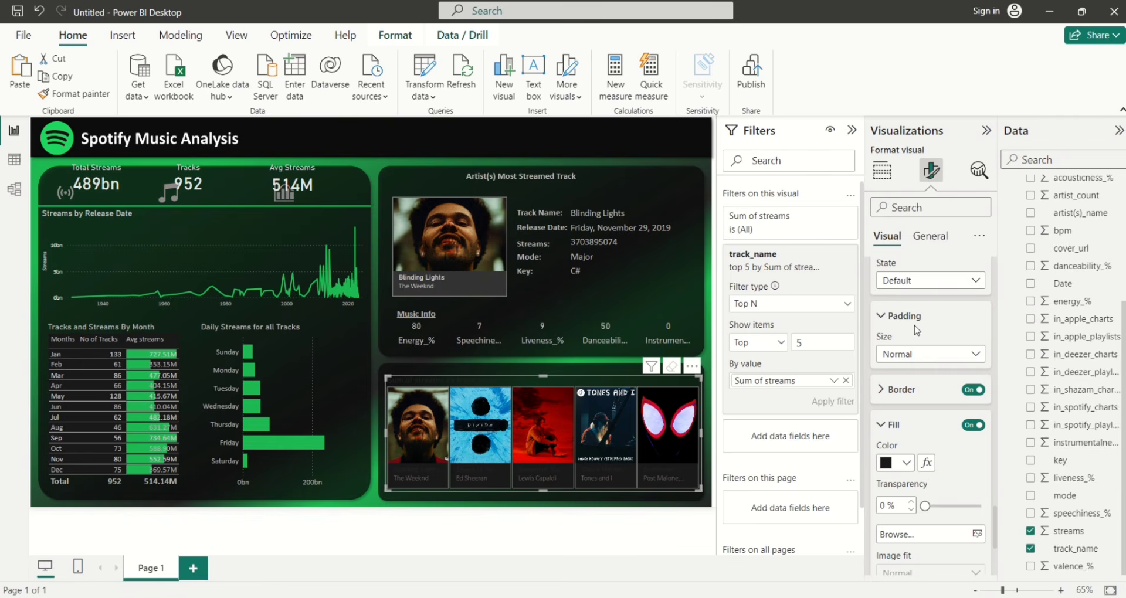
{"action": "left_click", "coordinate": [907, 466]}
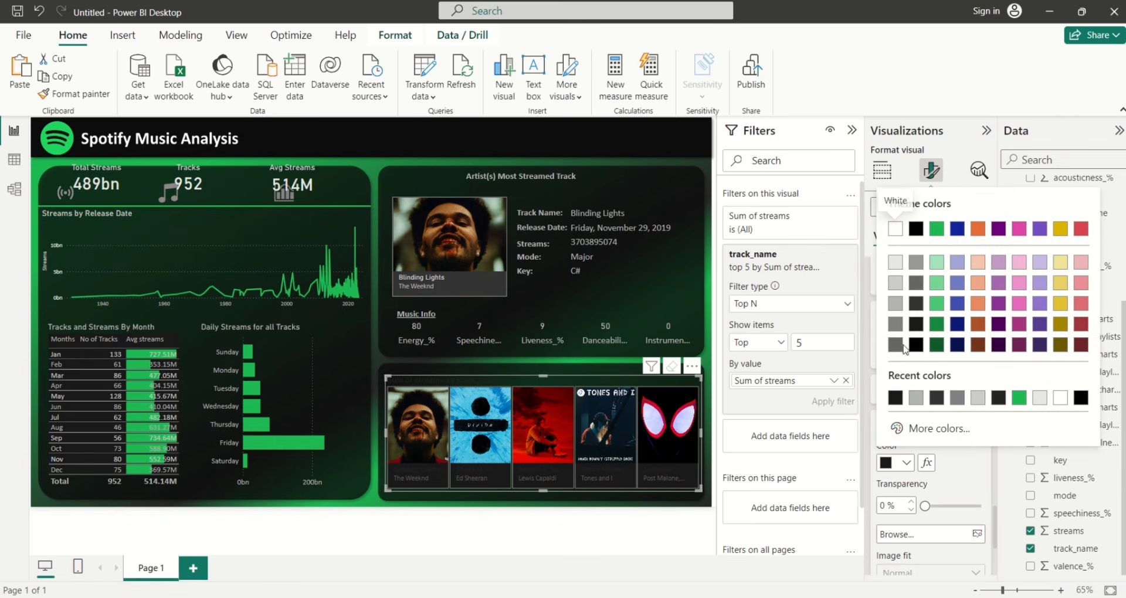
{"action": "left_click", "coordinate": [915, 311]}
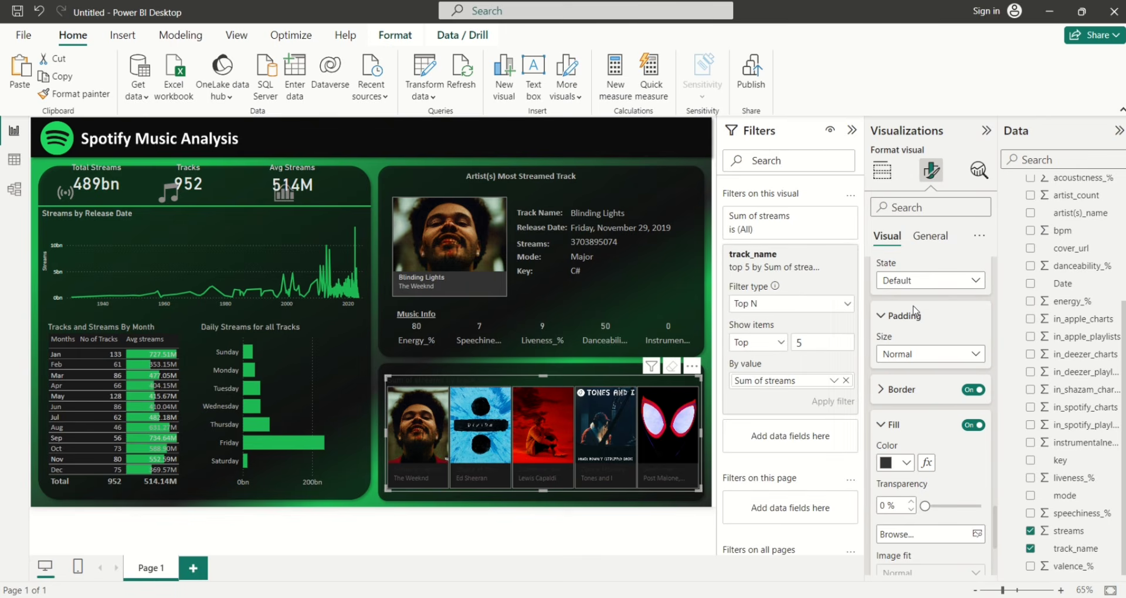
{"action": "left_click", "coordinate": [881, 425]}
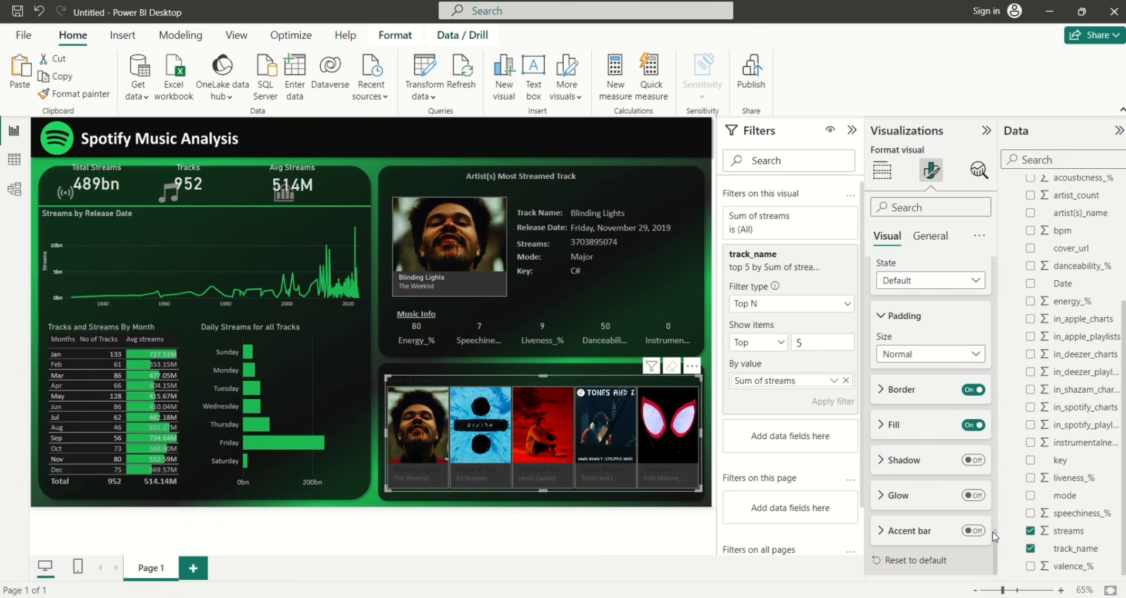
Colour the track names and artist labels light grey
{"action": "scroll", "coordinate": [975, 359], "scroll_direction": "down", "scroll_amount": 15}
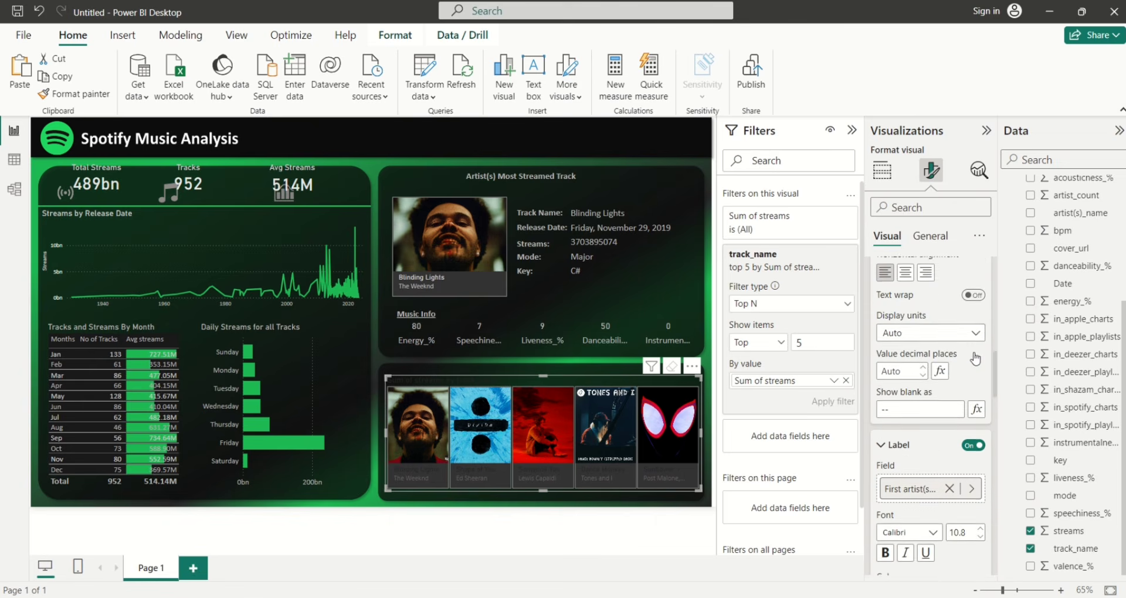
{"action": "scroll", "coordinate": [975, 359], "scroll_direction": "up", "scroll_amount": 5}
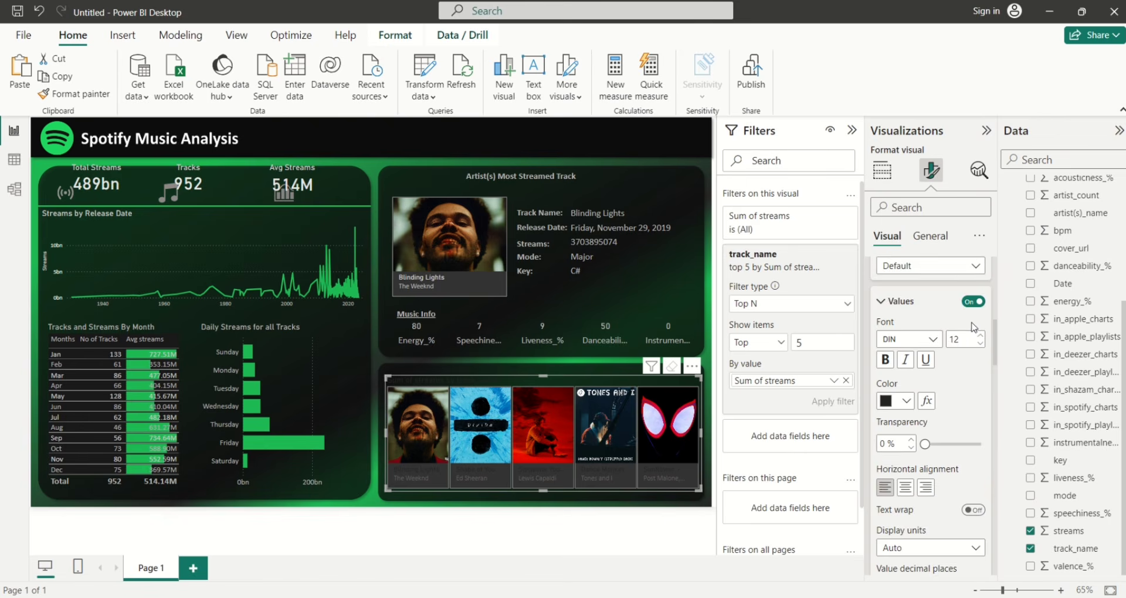
{"action": "scroll", "coordinate": [973, 327], "scroll_direction": "down", "scroll_amount": 3}
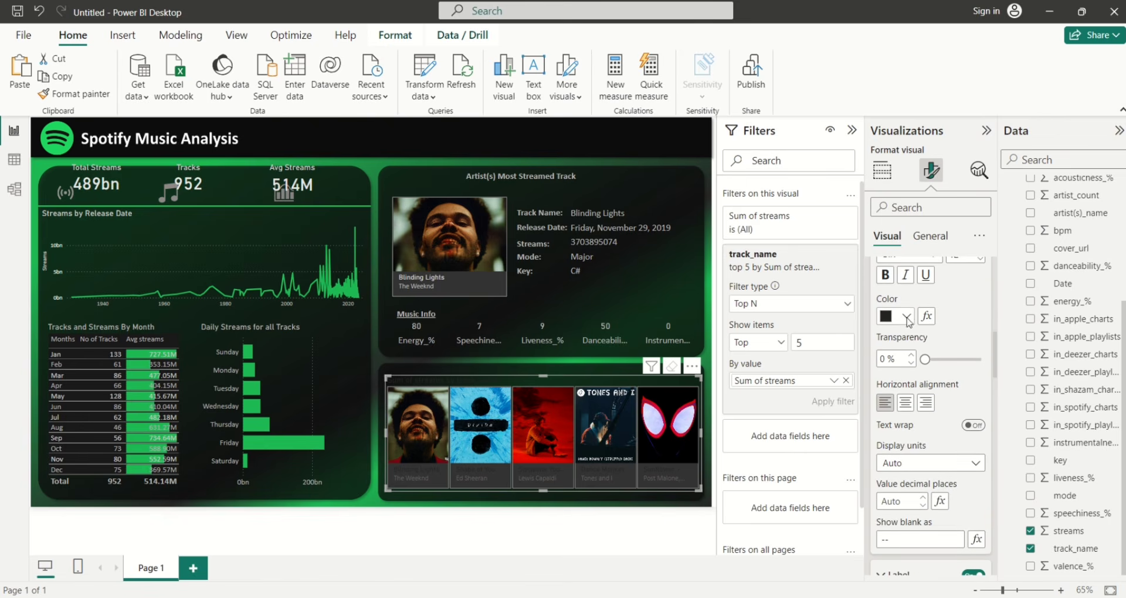
{"action": "left_click", "coordinate": [907, 317]}
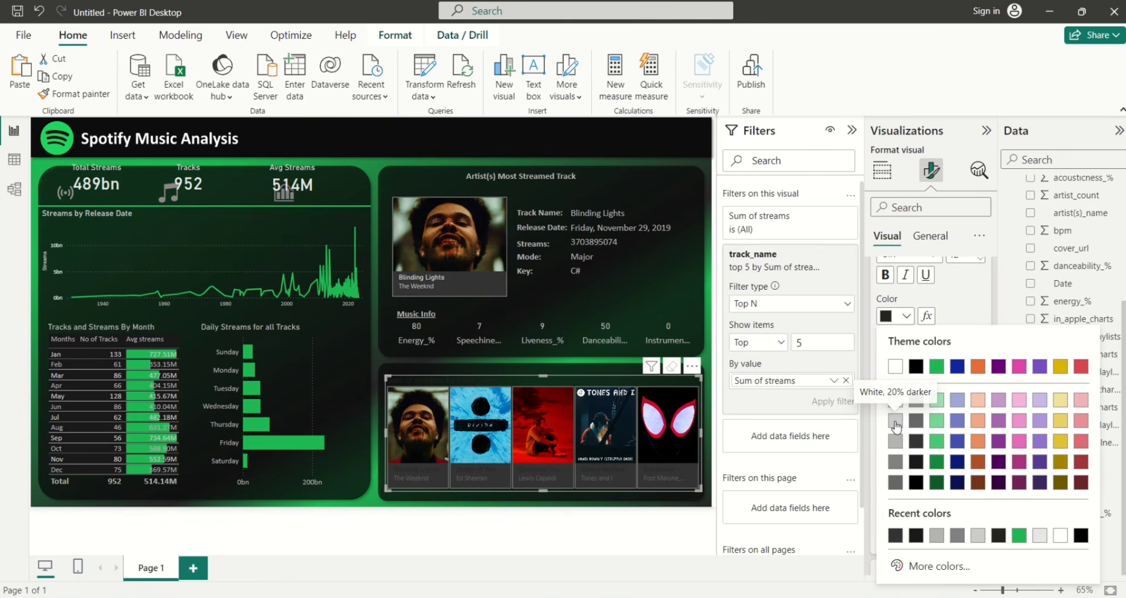
{"action": "left_click", "coordinate": [895, 422]}
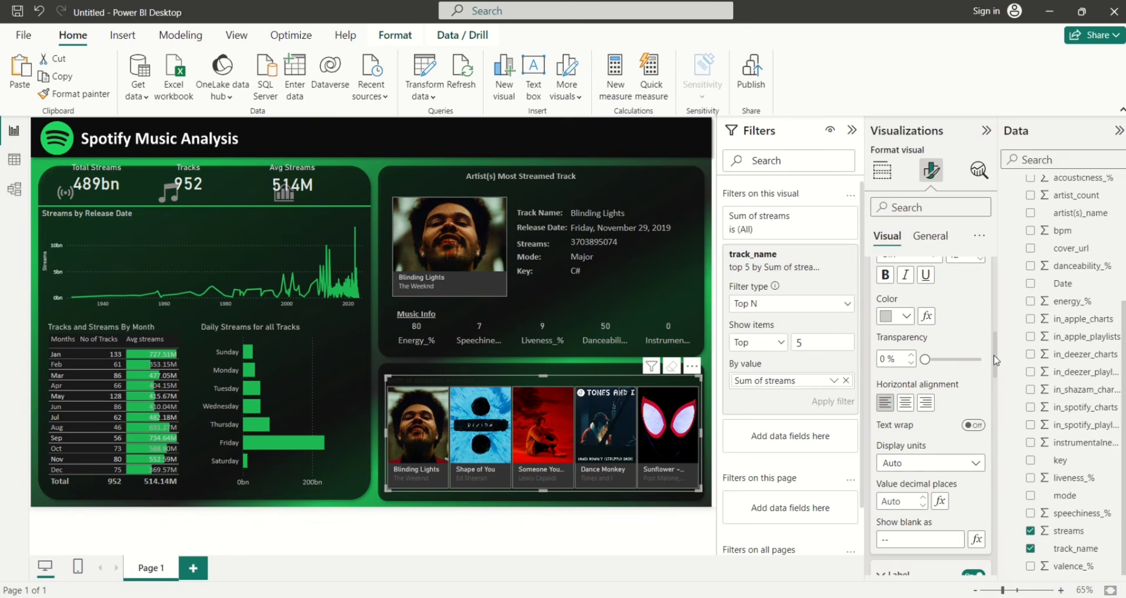
{"action": "scroll", "coordinate": [995, 359], "scroll_direction": "down", "scroll_amount": 5}
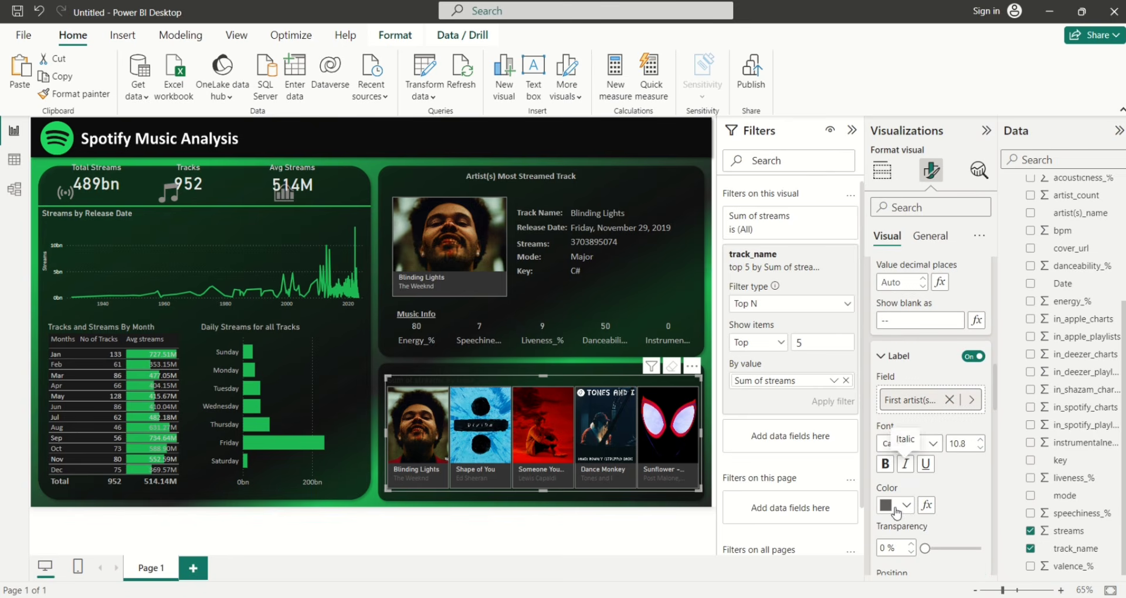
{"action": "left_click", "coordinate": [908, 508]}
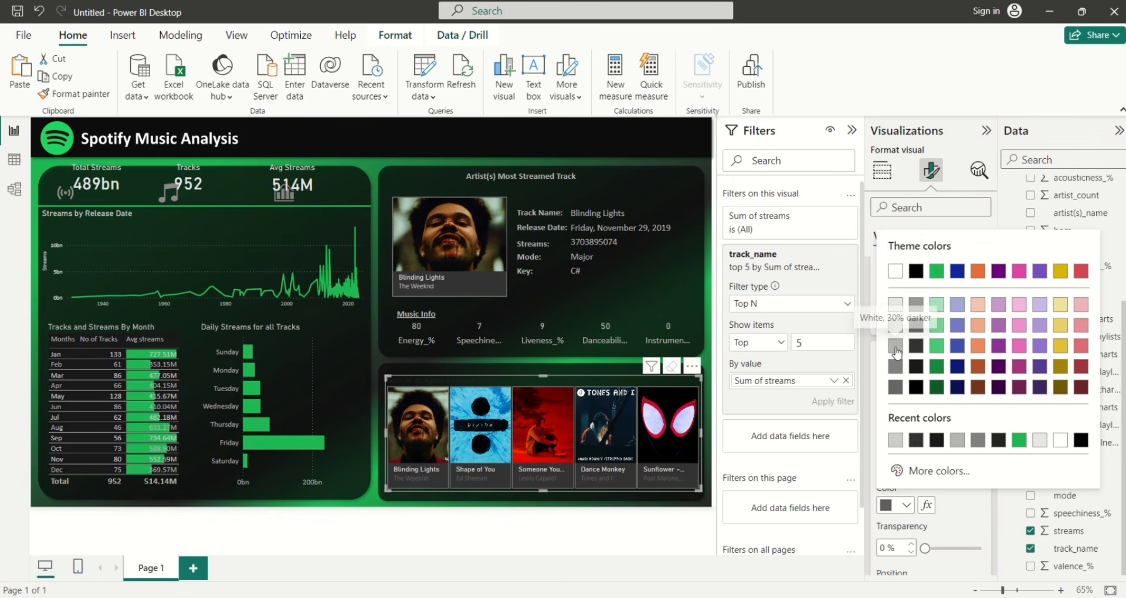
{"action": "left_click", "coordinate": [897, 306]}
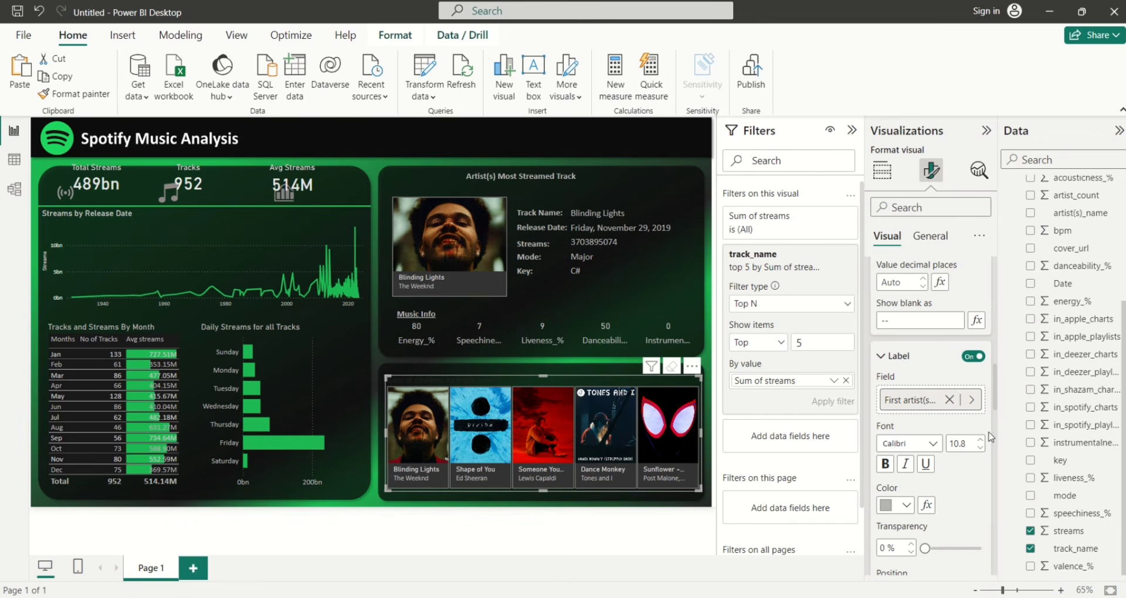
{"action": "left_click_drag", "start_coordinate": [995, 407], "coordinate": [975, 310]}
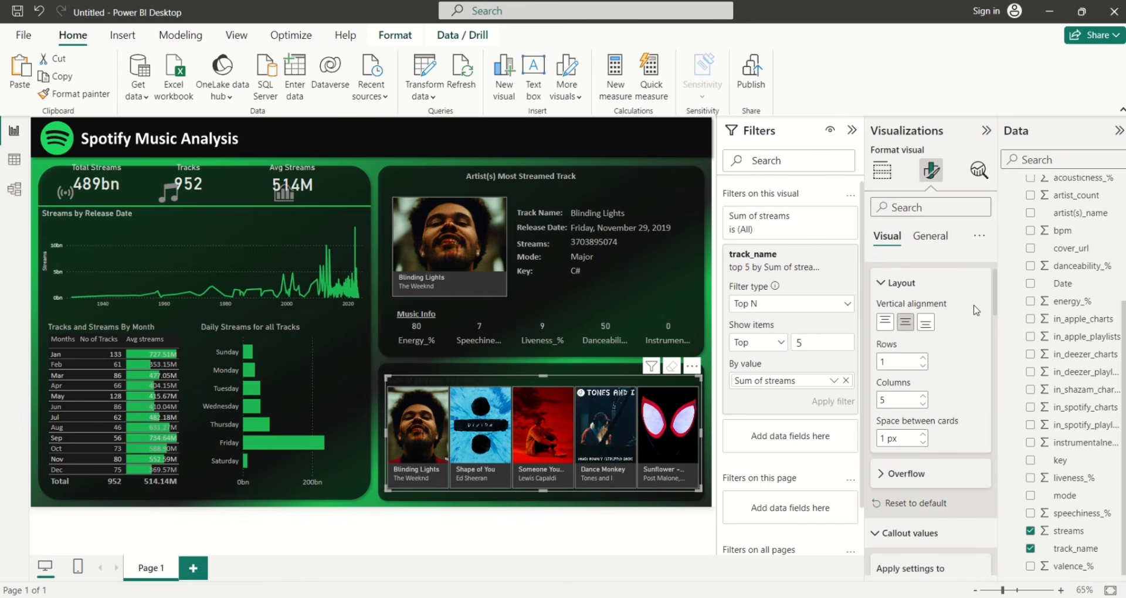
Turn off the border on the top-5 tracks visual
{"action": "left_click", "coordinate": [923, 237]}
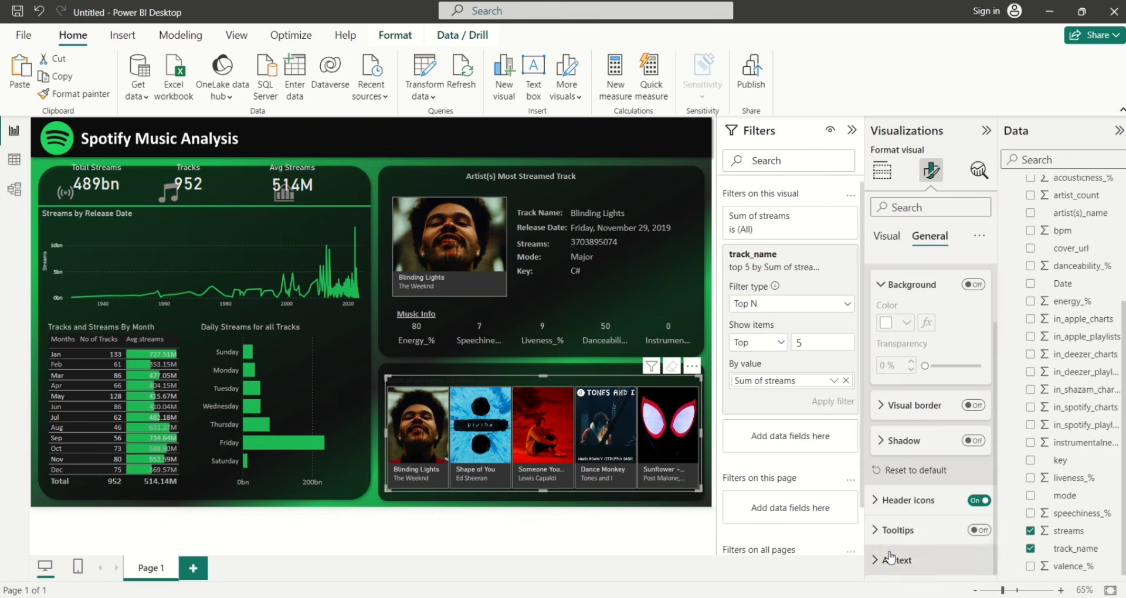
{"action": "left_click", "coordinate": [879, 248]}
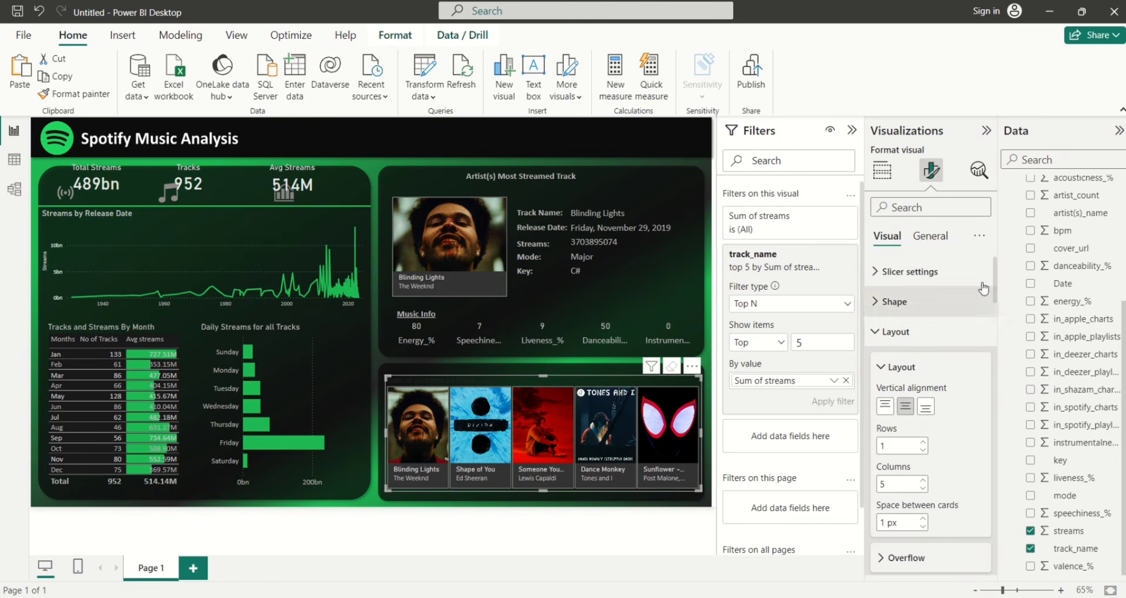
{"action": "scroll", "coordinate": [995, 287], "scroll_direction": "down", "scroll_amount": 3}
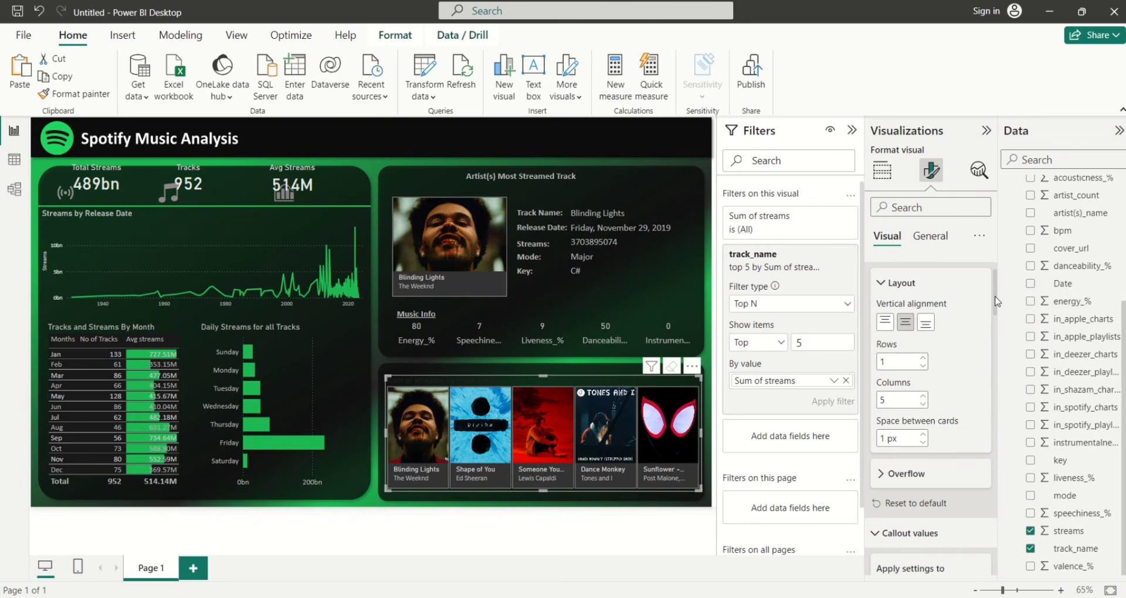
{"action": "left_click_drag", "start_coordinate": [997, 301], "coordinate": [998, 573]}
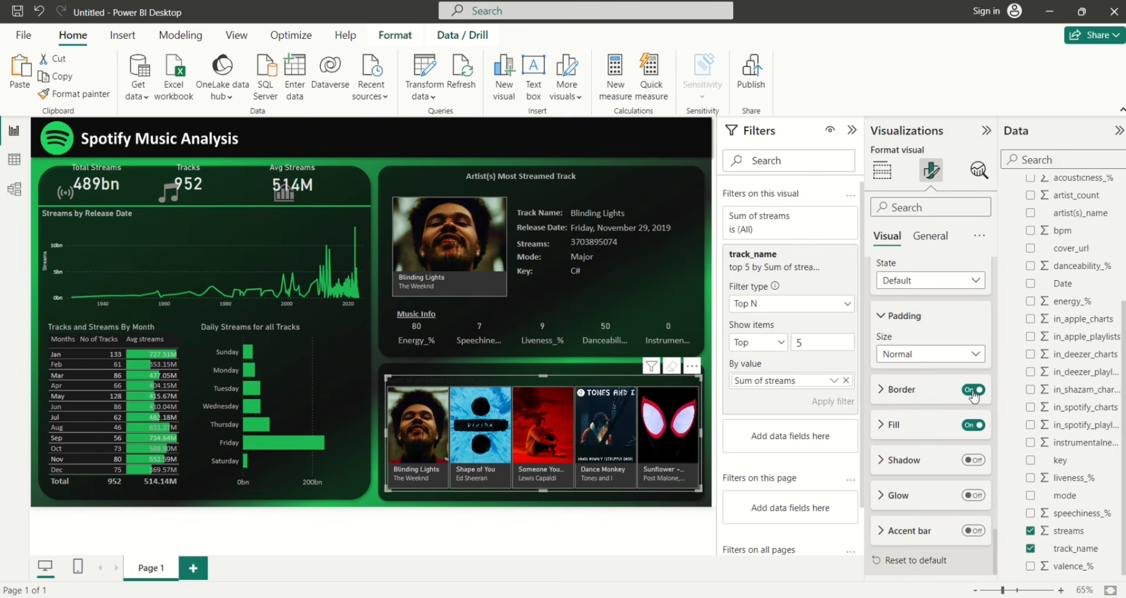
{"action": "left_click", "coordinate": [973, 391]}
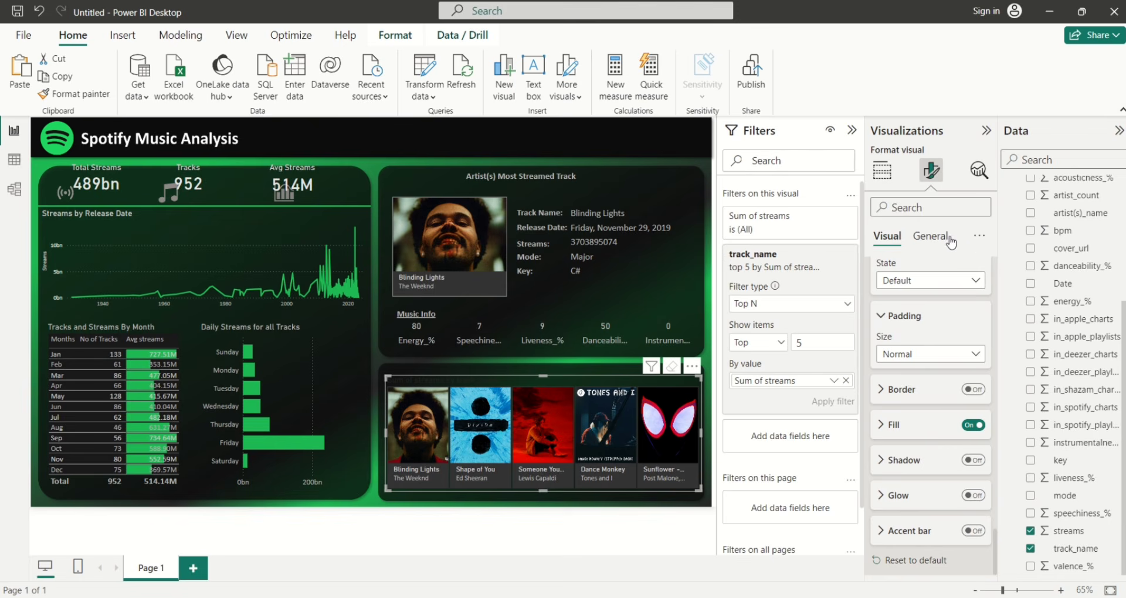
{"action": "left_click", "coordinate": [937, 238]}
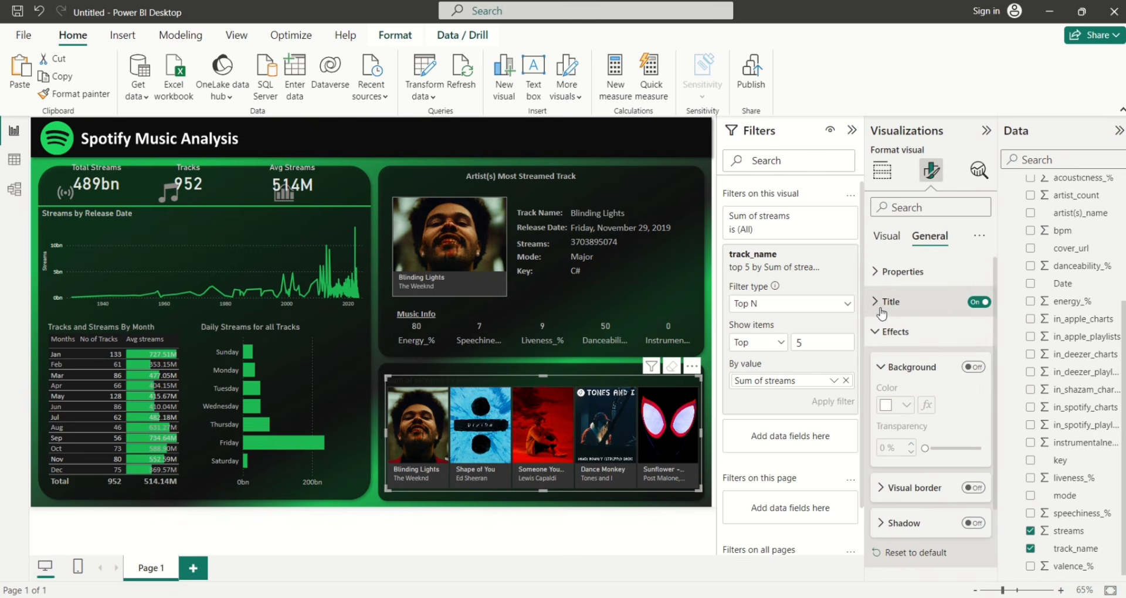
Title the visual 'Top 5 Most Streamed Tracks' in bold grey text
{"action": "left_click", "coordinate": [878, 309]}
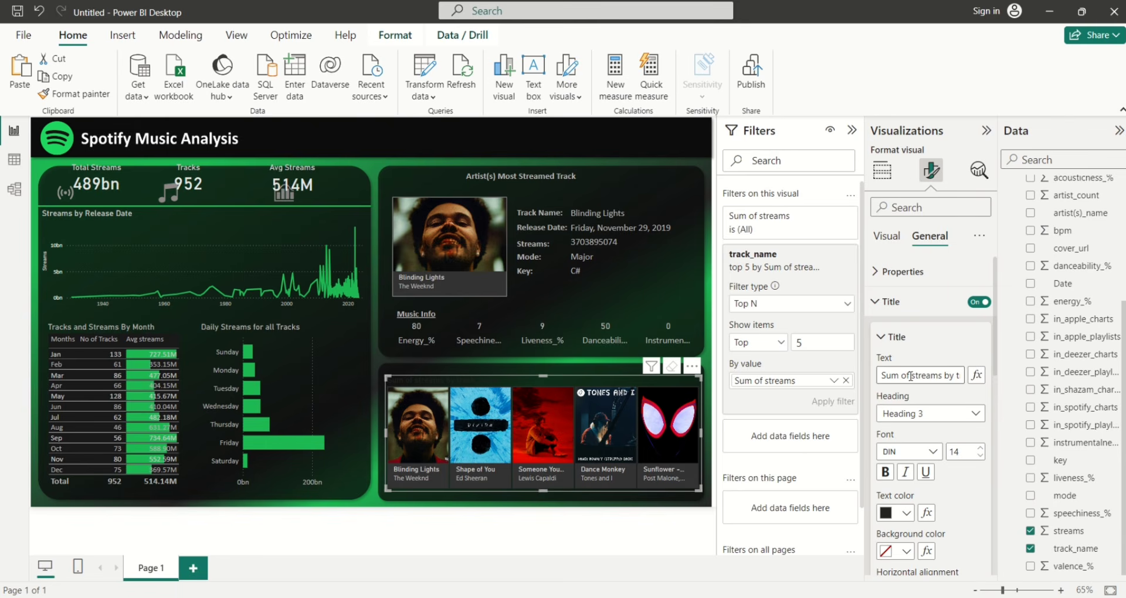
{"action": "left_click", "coordinate": [910, 375]}
{"action": "key", "text": "BackSpace"}
{"action": "key", "text": "BackSpace"}
{"action": "key", "text": "BackSpace"}
{"action": "key", "text": "BackSpace"}
{"action": "key", "text": "BackSpace"}
{"action": "key", "text": "BackSpace"}
{"action": "type", "text": "Top 5 Most Streamed Trca"}
{"action": "key", "text": "BackSpace"}
{"action": "key", "text": "BackSpace"}
{"action": "type", "text": "acksac"}
{"action": "key", "text": "BackSpace"}
{"action": "type", "text": "s"}
{"action": "left_click", "coordinate": [907, 514]}
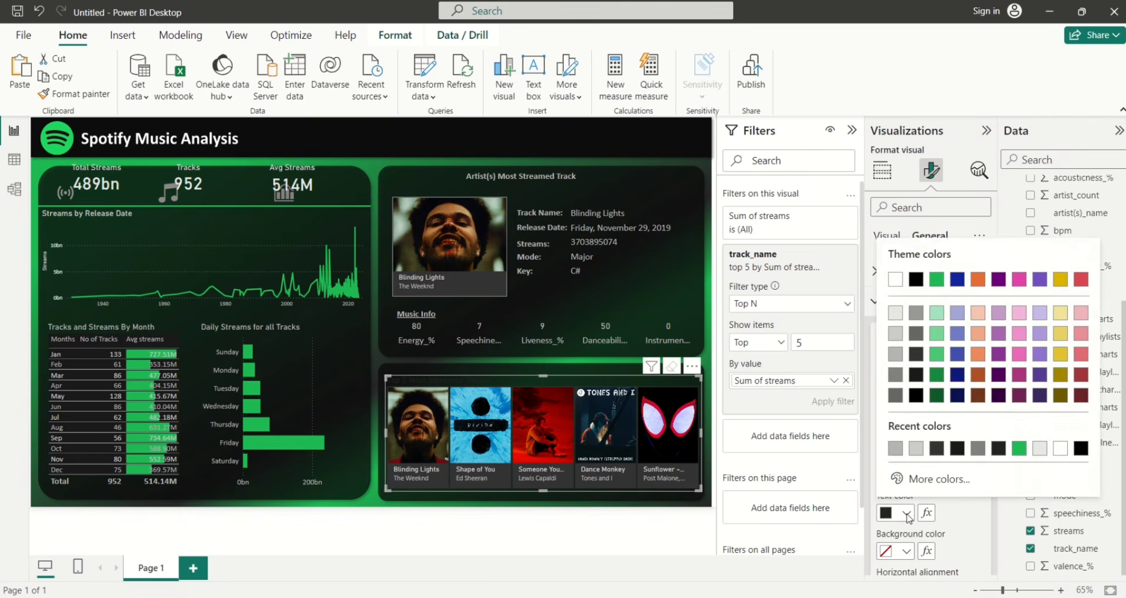
{"action": "left_click", "coordinate": [892, 359]}
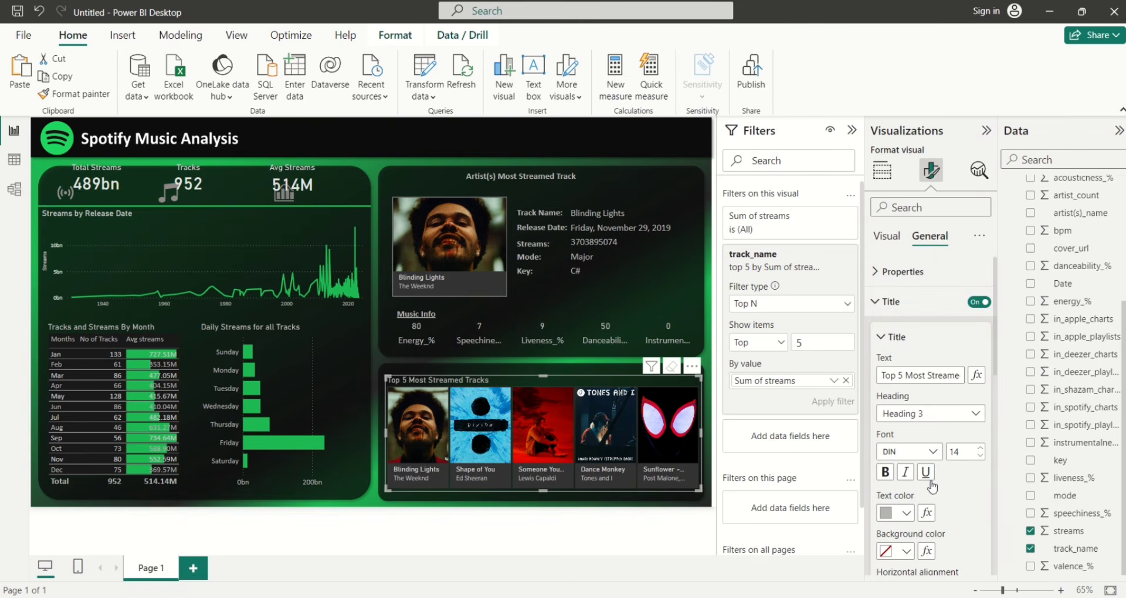
{"action": "left_click", "coordinate": [887, 474]}
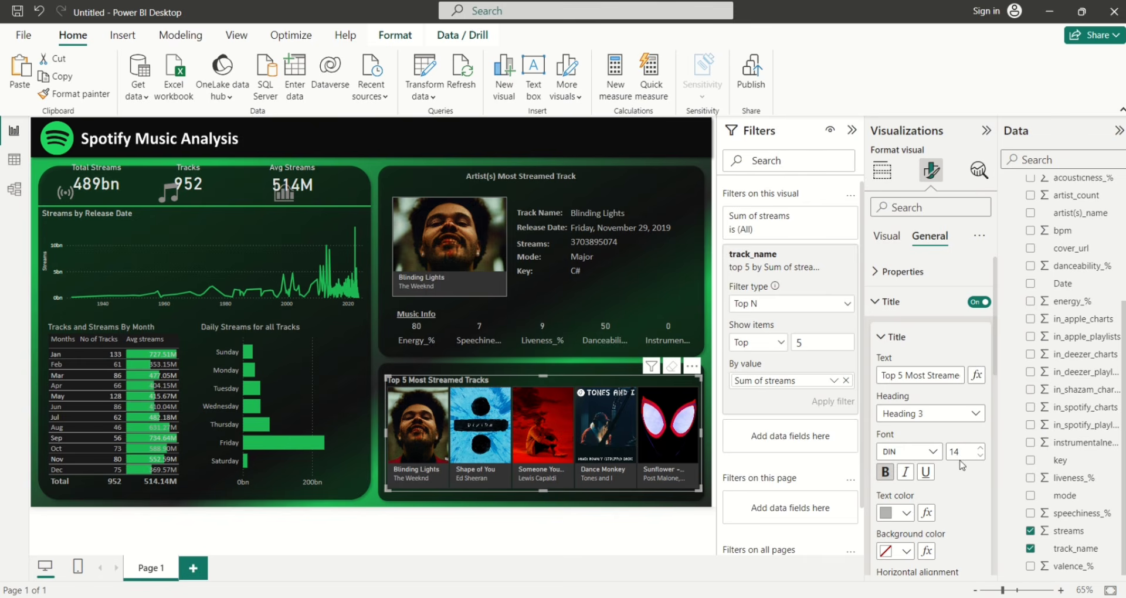
{"action": "left_click", "coordinate": [412, 165]}
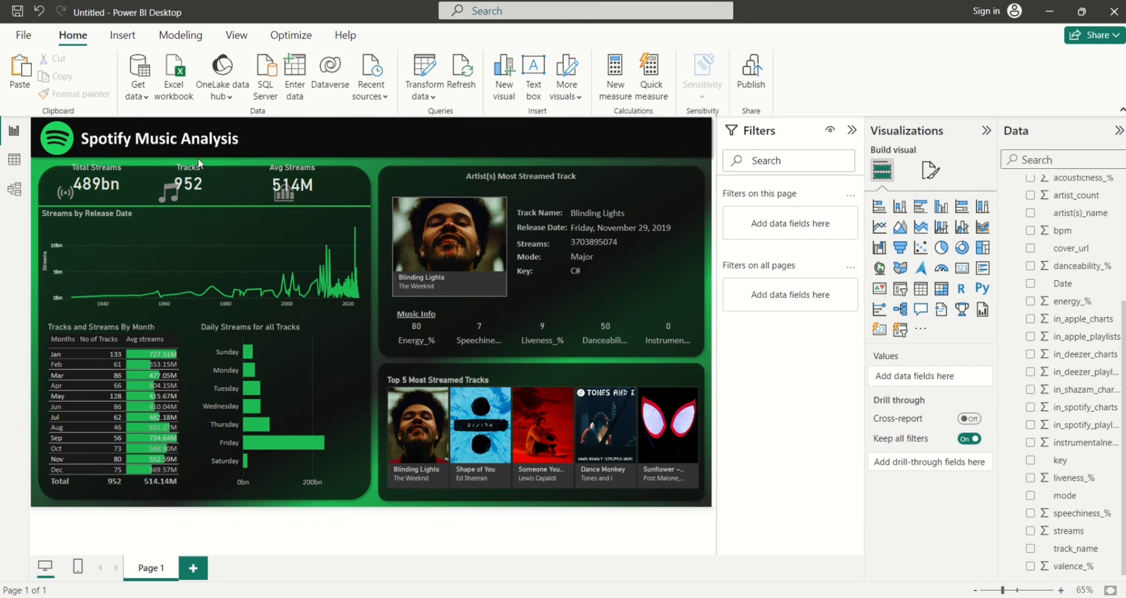
Drag the Tracks, Avg Streams and Total Streams cards into one evenly spaced header row
{"action": "left_click", "coordinate": [127, 198]}
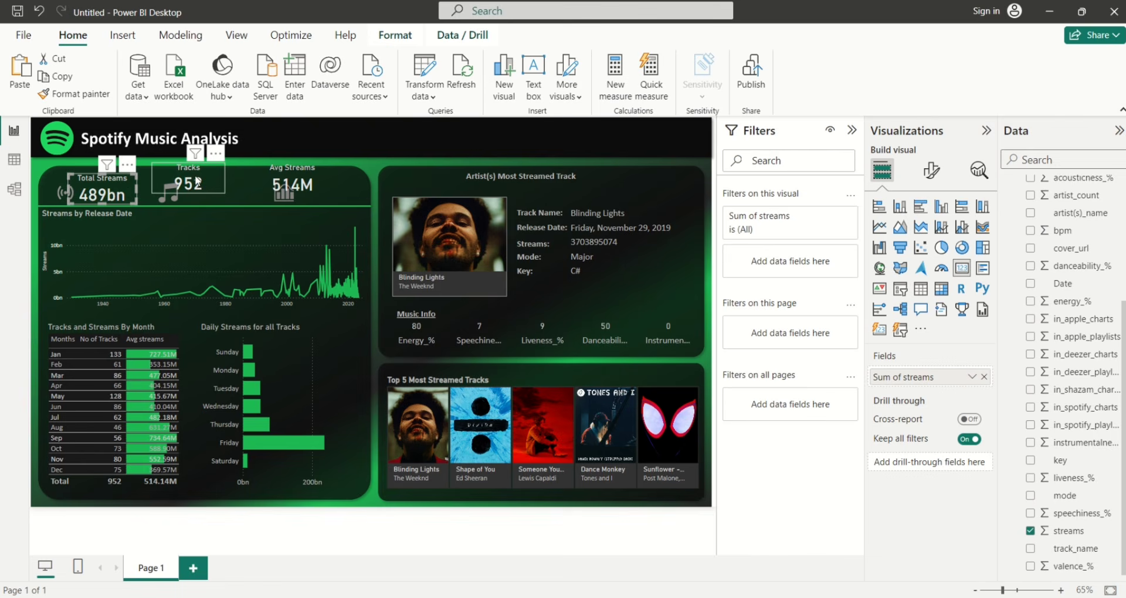
{"action": "left_click_drag", "start_coordinate": [207, 176], "coordinate": [217, 185]}
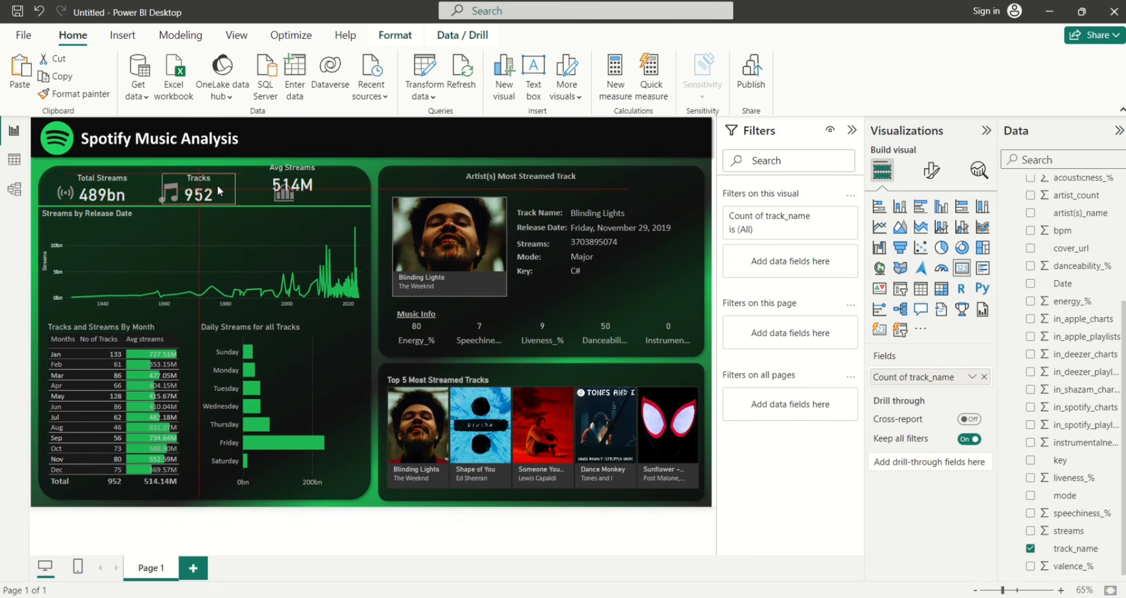
{"action": "left_click_drag", "start_coordinate": [313, 177], "coordinate": [339, 182]}
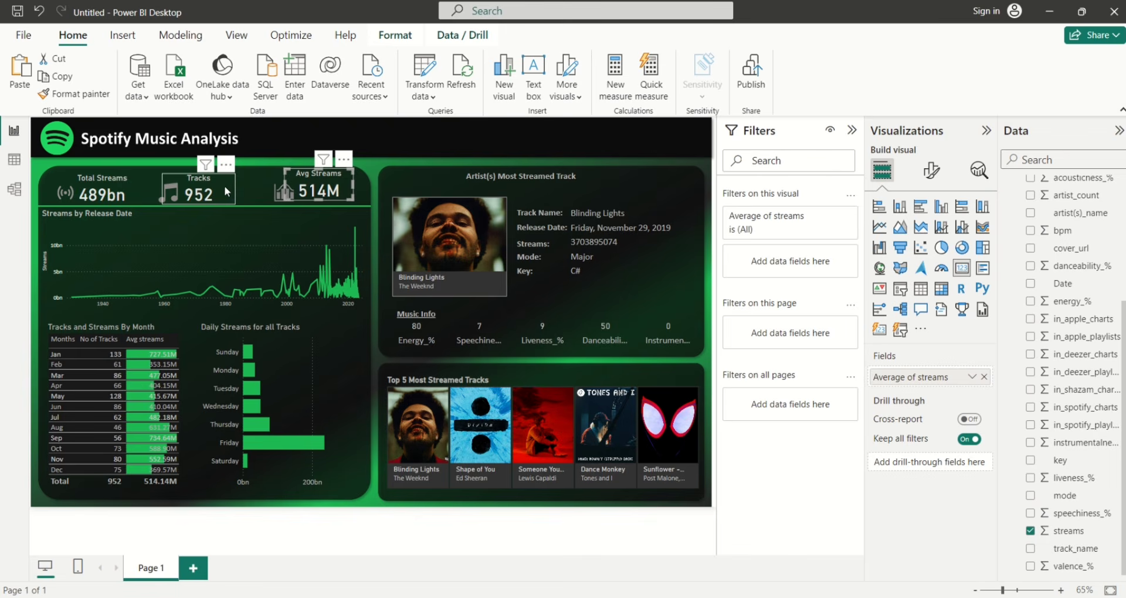
{"action": "left_click_drag", "start_coordinate": [227, 185], "coordinate": [231, 183]}
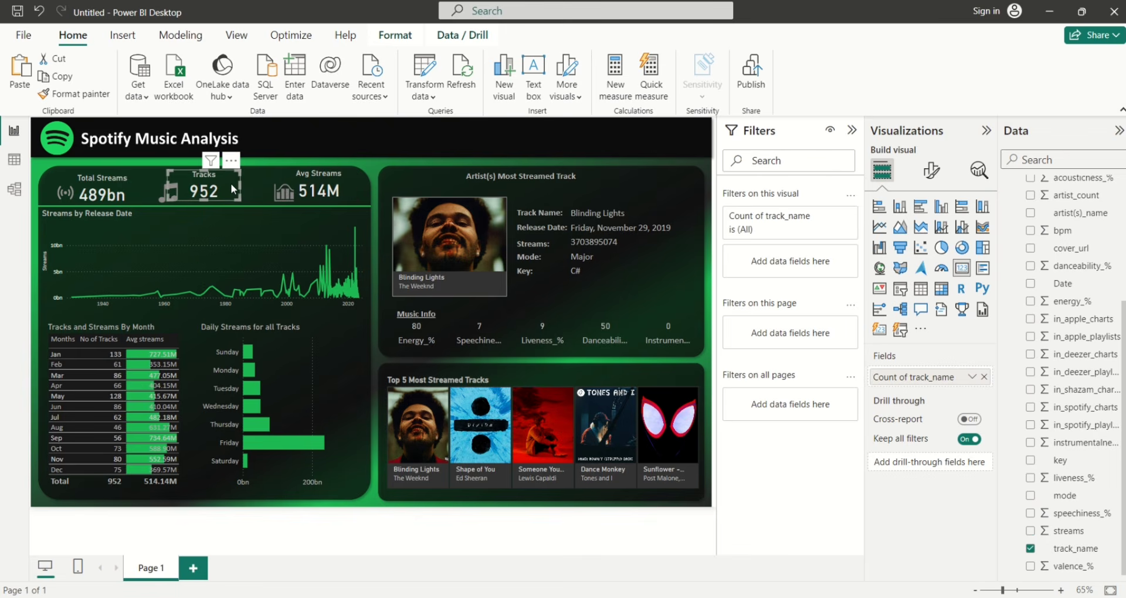
{"action": "left_click_drag", "start_coordinate": [126, 192], "coordinate": [131, 192]}
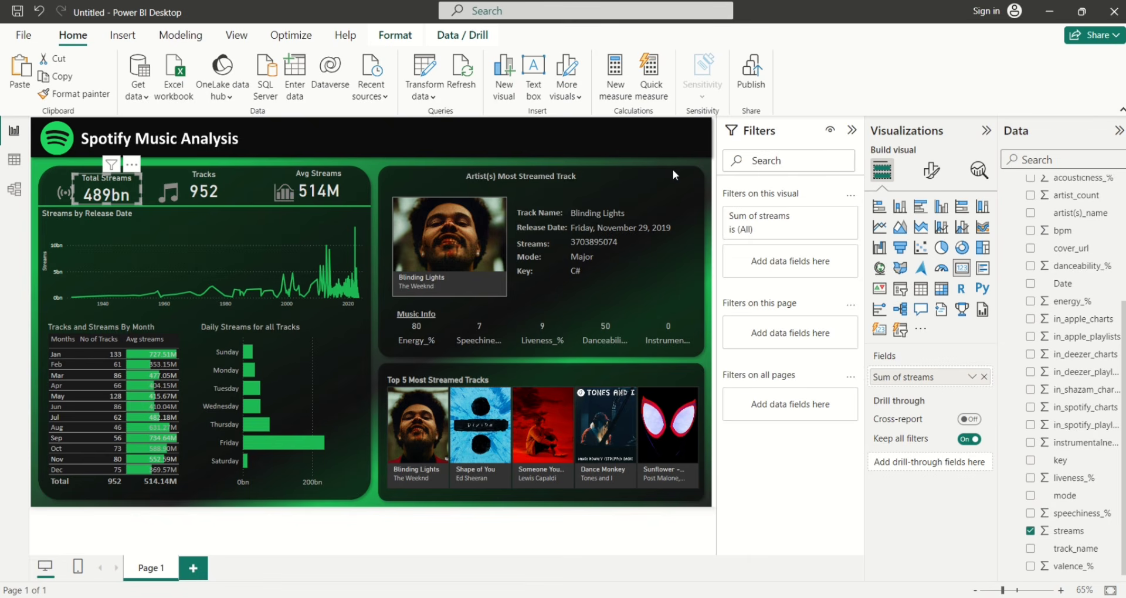
{"action": "key", "text": "Escape"}
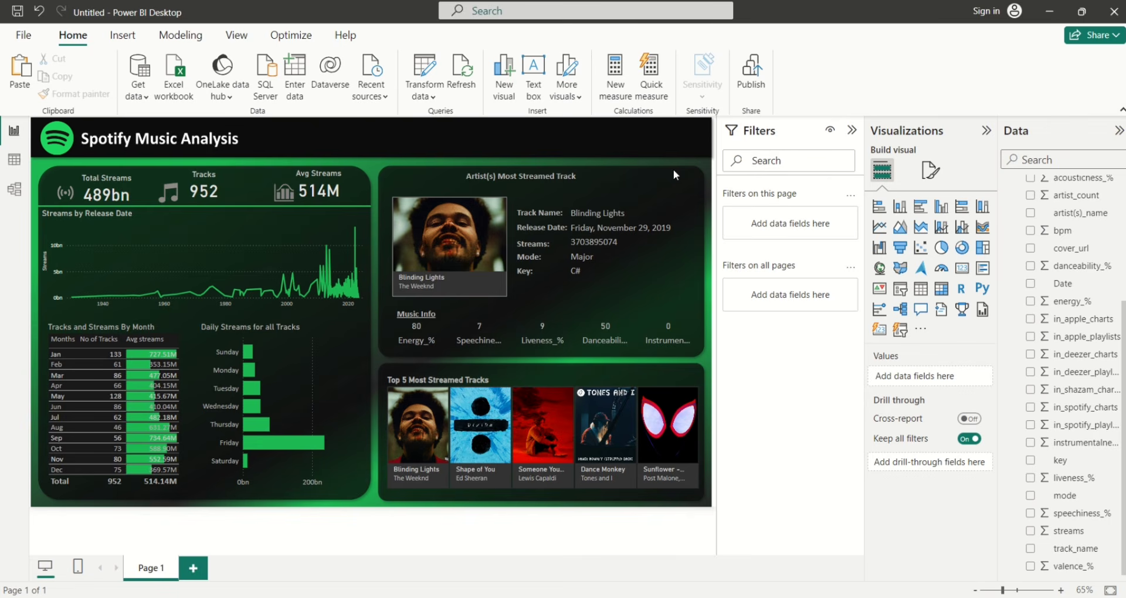
Add a dropdown slicer on track_name and hide its slicer header
{"action": "left_click", "coordinate": [905, 291]}
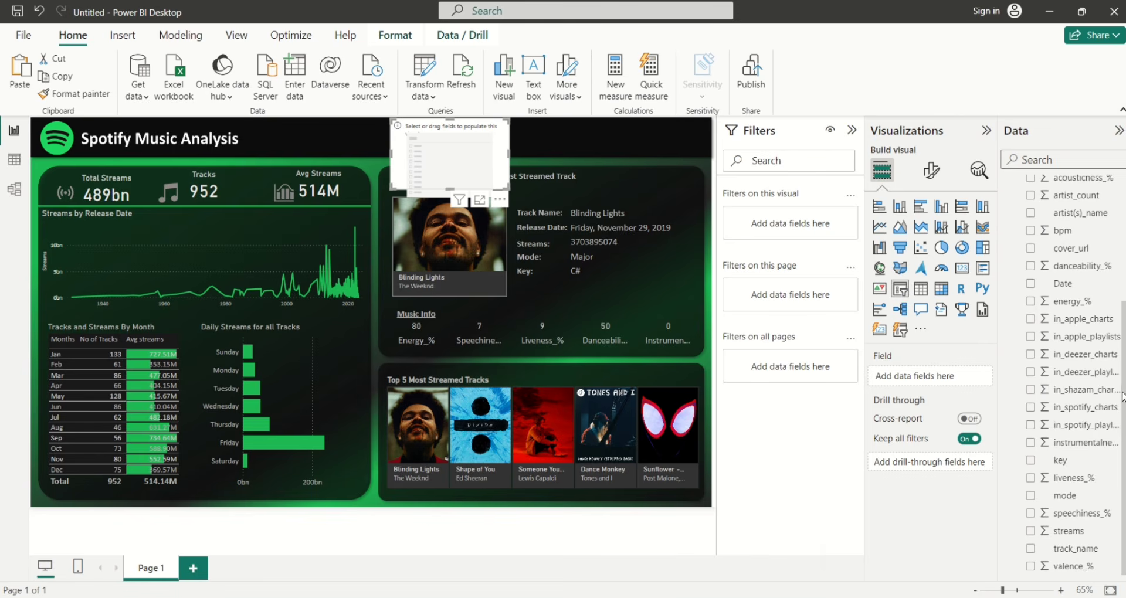
{"action": "left_click", "coordinate": [1029, 550]}
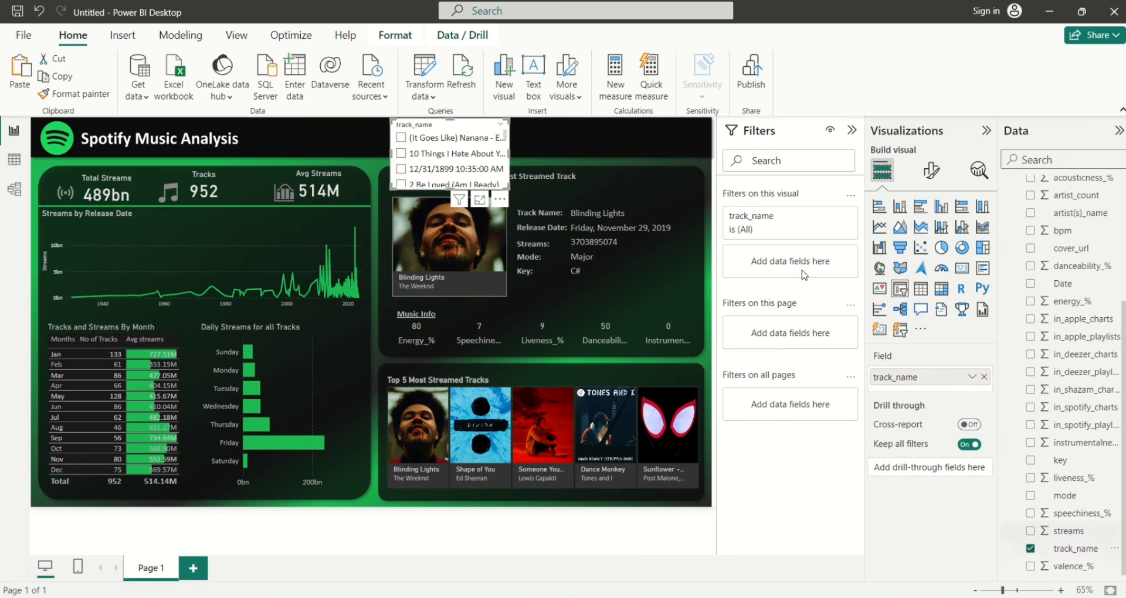
{"action": "left_click", "coordinate": [930, 171]}
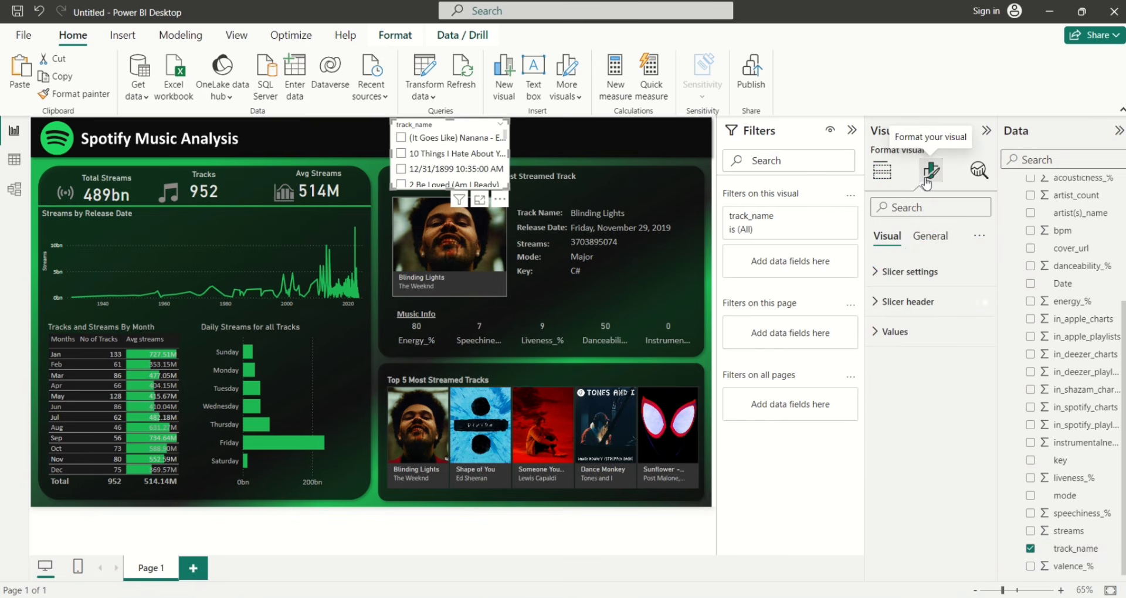
{"action": "left_click", "coordinate": [884, 275]}
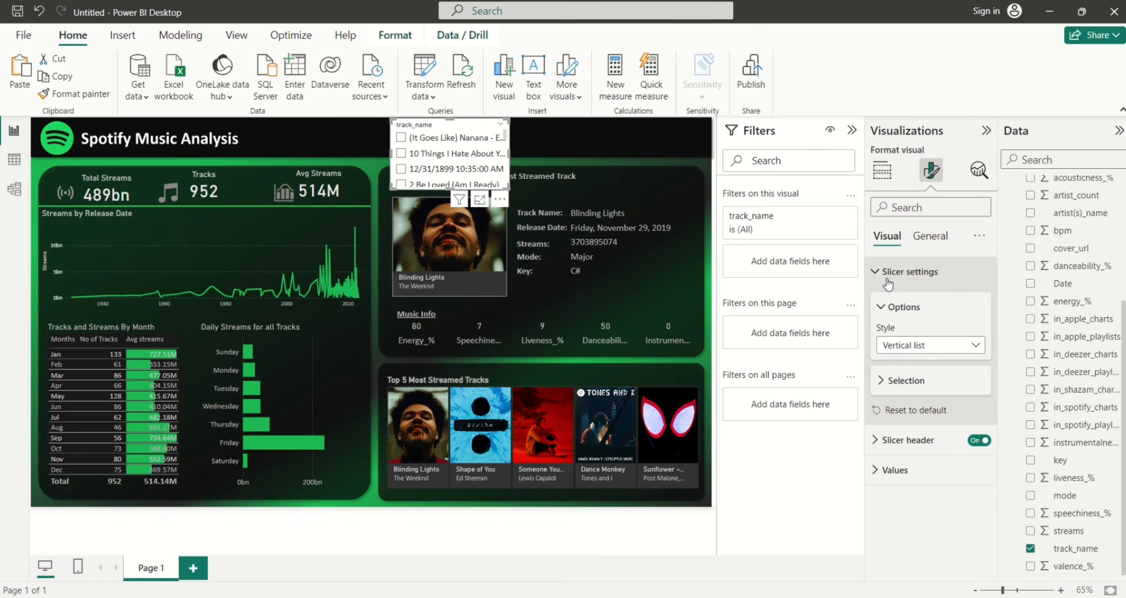
{"action": "left_click", "coordinate": [977, 346]}
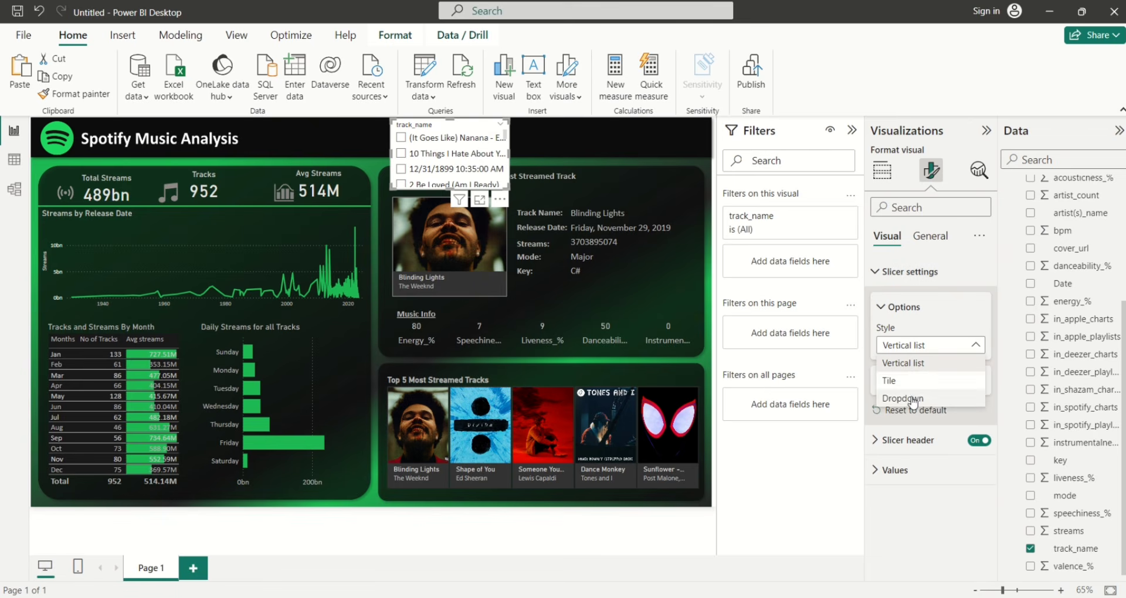
{"action": "left_click", "coordinate": [913, 398]}
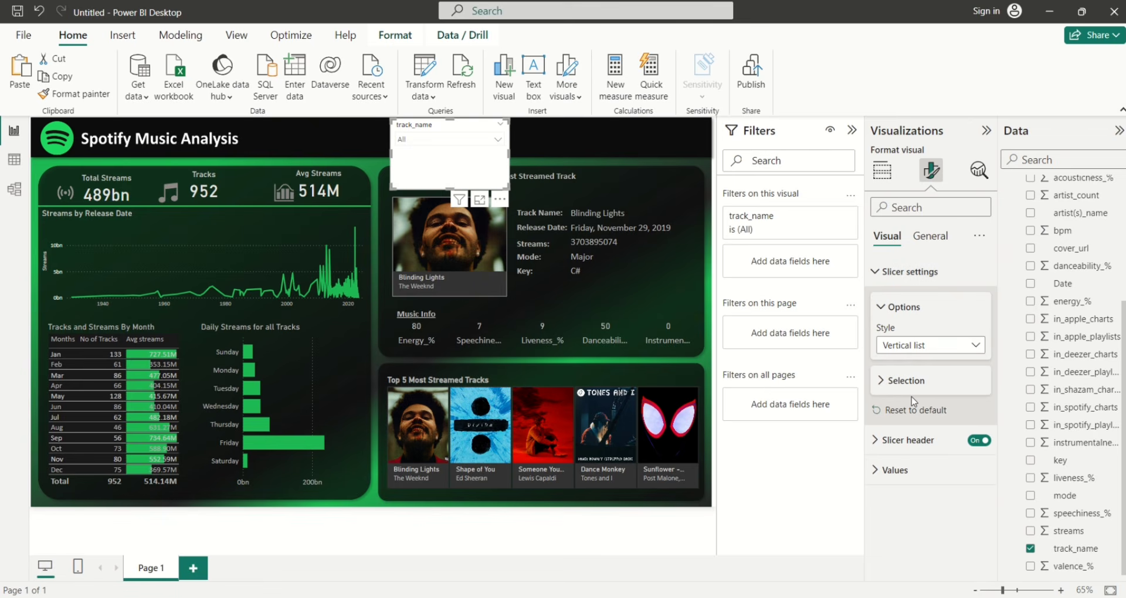
{"action": "left_click", "coordinate": [885, 311]}
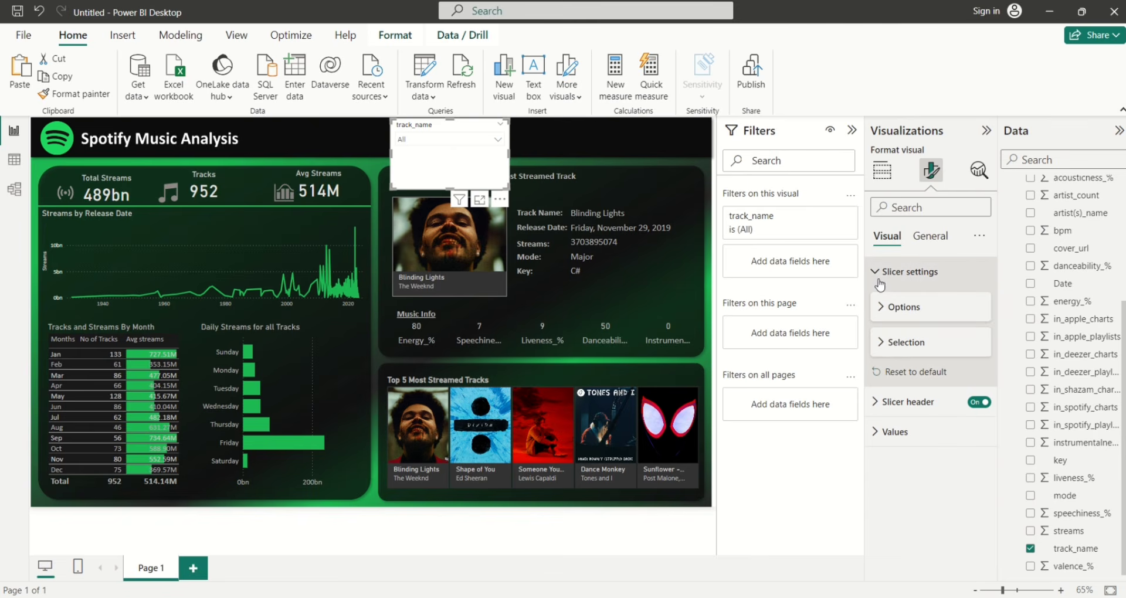
{"action": "left_click", "coordinate": [979, 402]}
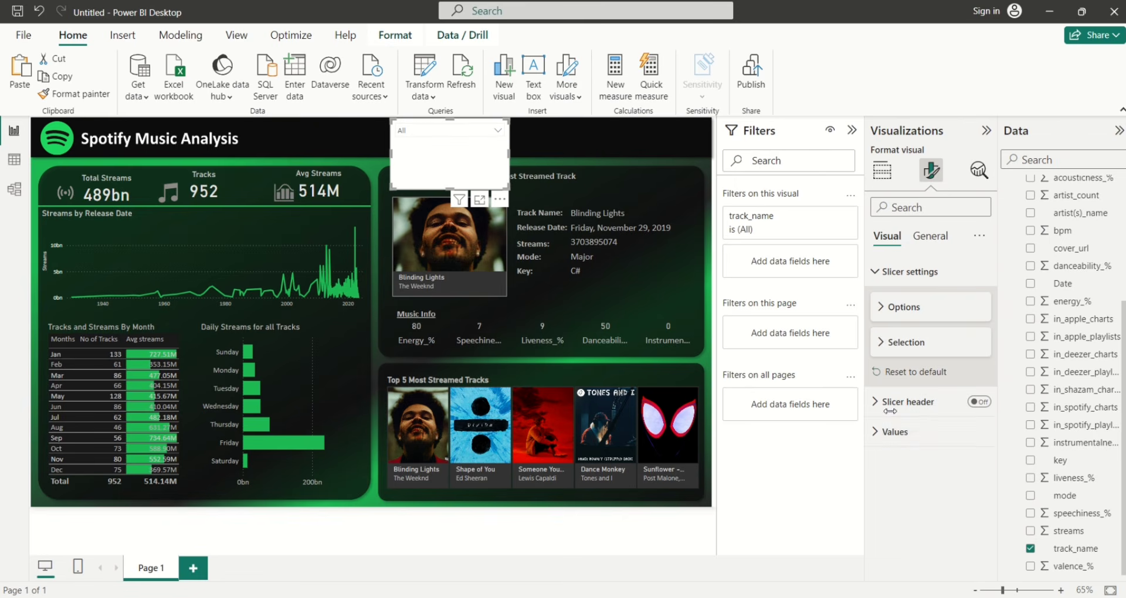
Make the slicer's value text grey and give the values a dark grey background
{"action": "left_click", "coordinate": [876, 432]}
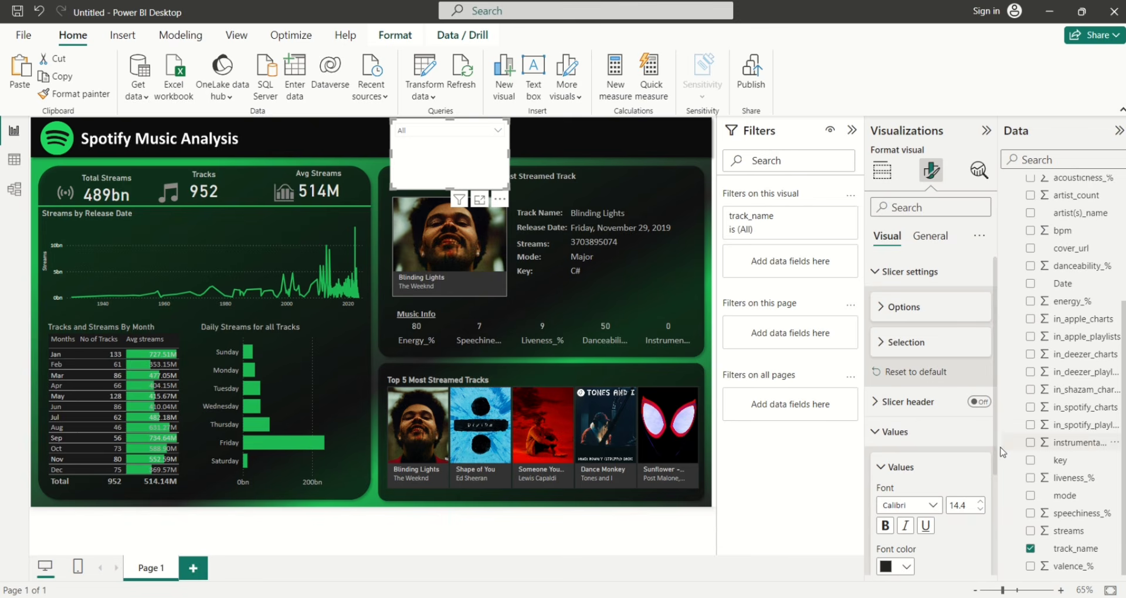
{"action": "left_click_drag", "start_coordinate": [994, 452], "coordinate": [1003, 561]}
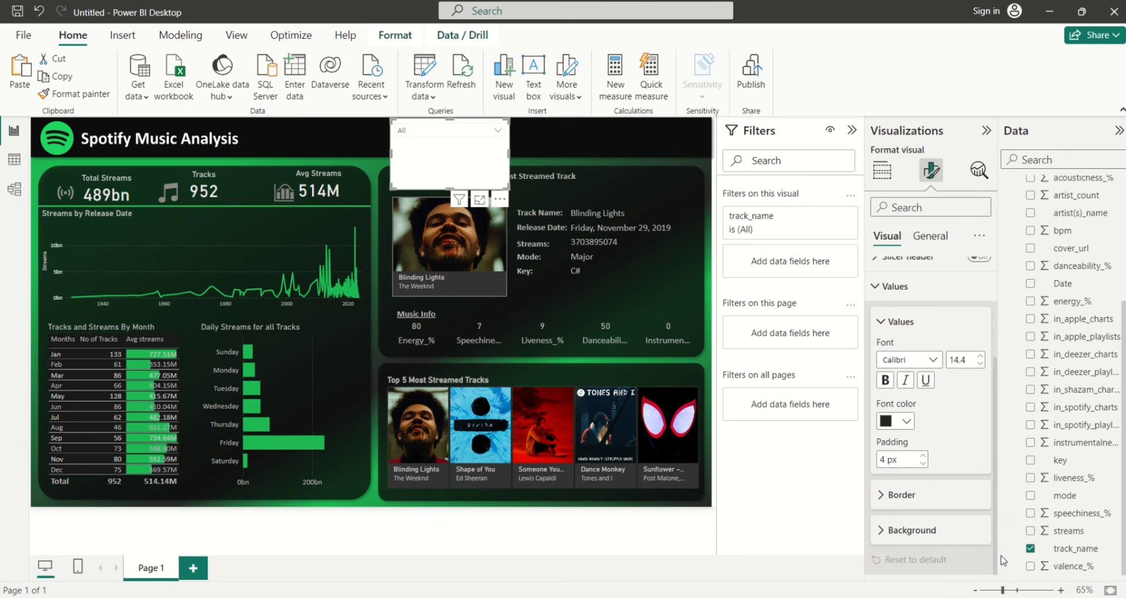
{"action": "left_click", "coordinate": [899, 425]}
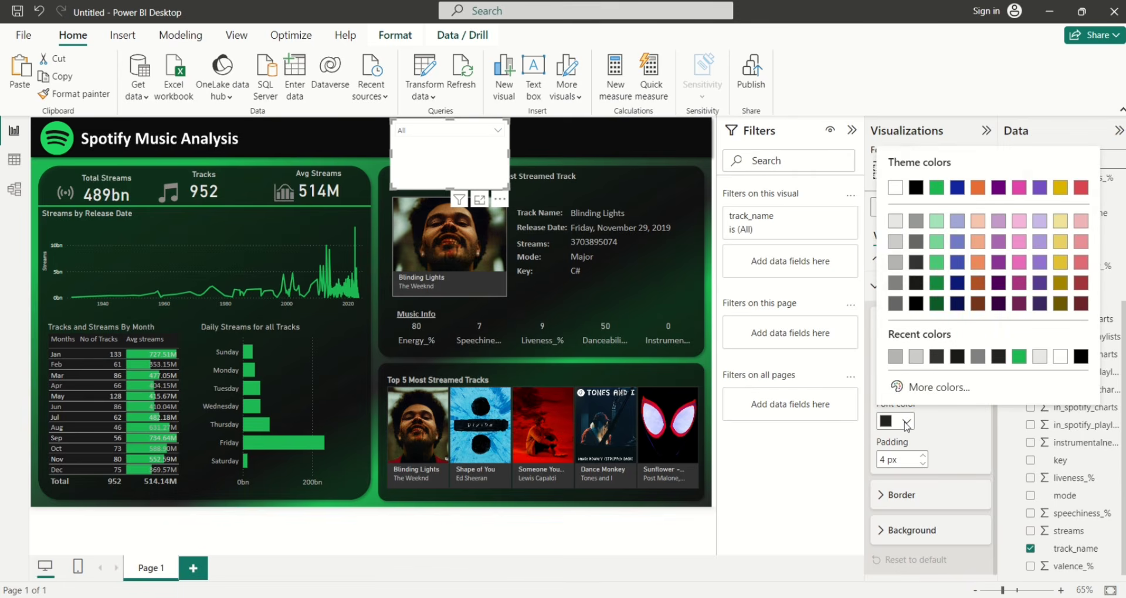
{"action": "left_click", "coordinate": [898, 263]}
{"action": "left_click", "coordinate": [883, 531]}
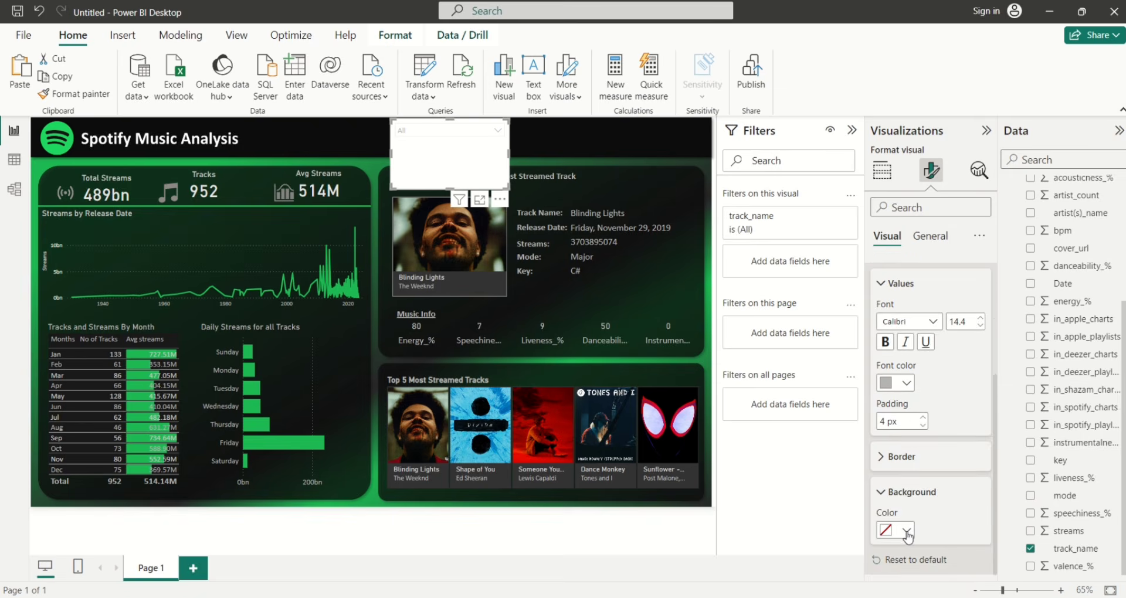
{"action": "left_click", "coordinate": [907, 531]}
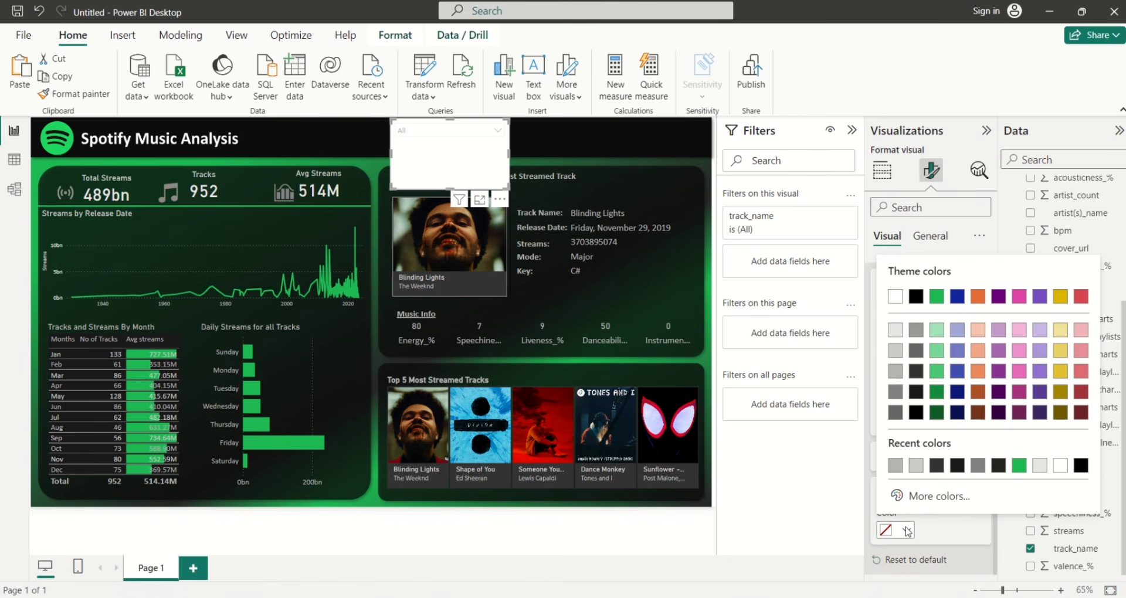
{"action": "left_click", "coordinate": [916, 372]}
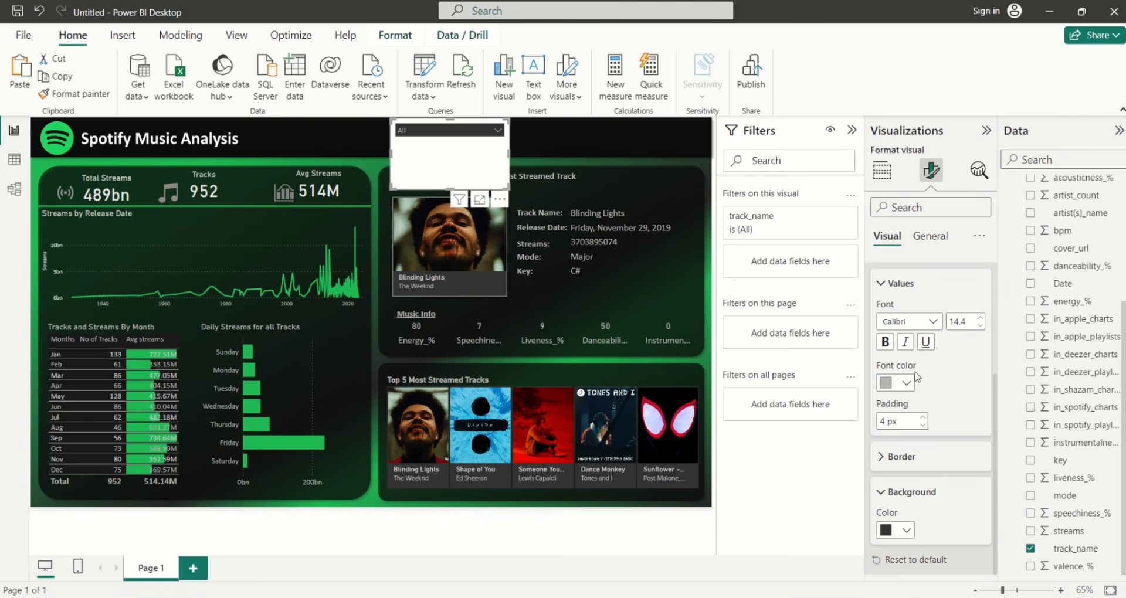
Make the slicer background transparent and add a centred, light grey 'Tracks' title
{"action": "left_click", "coordinate": [919, 239]}
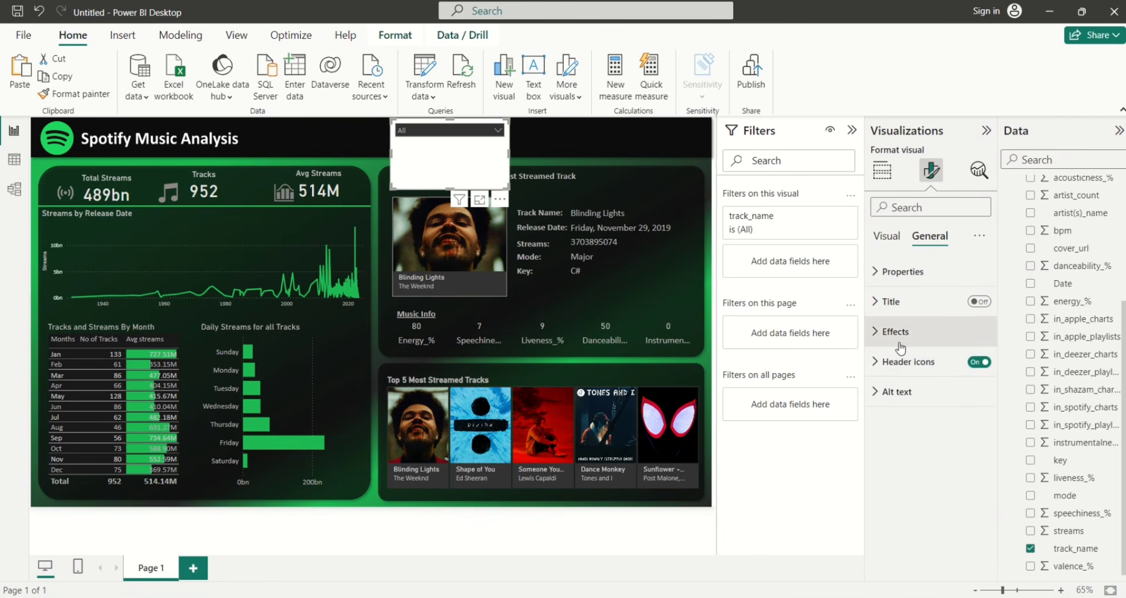
{"action": "left_click", "coordinate": [885, 332]}
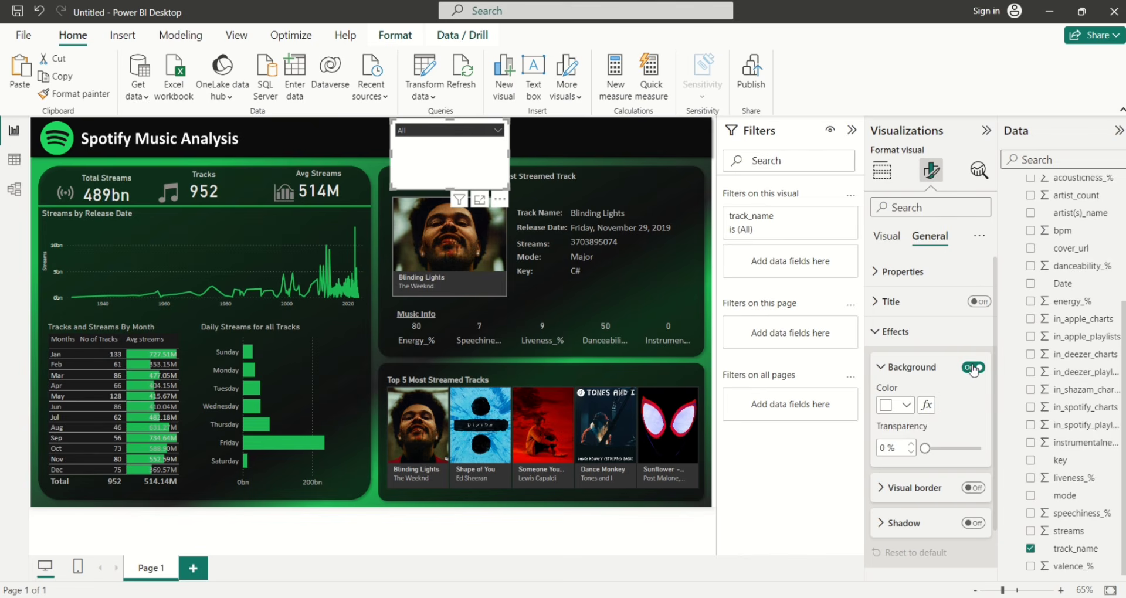
{"action": "left_click", "coordinate": [974, 367]}
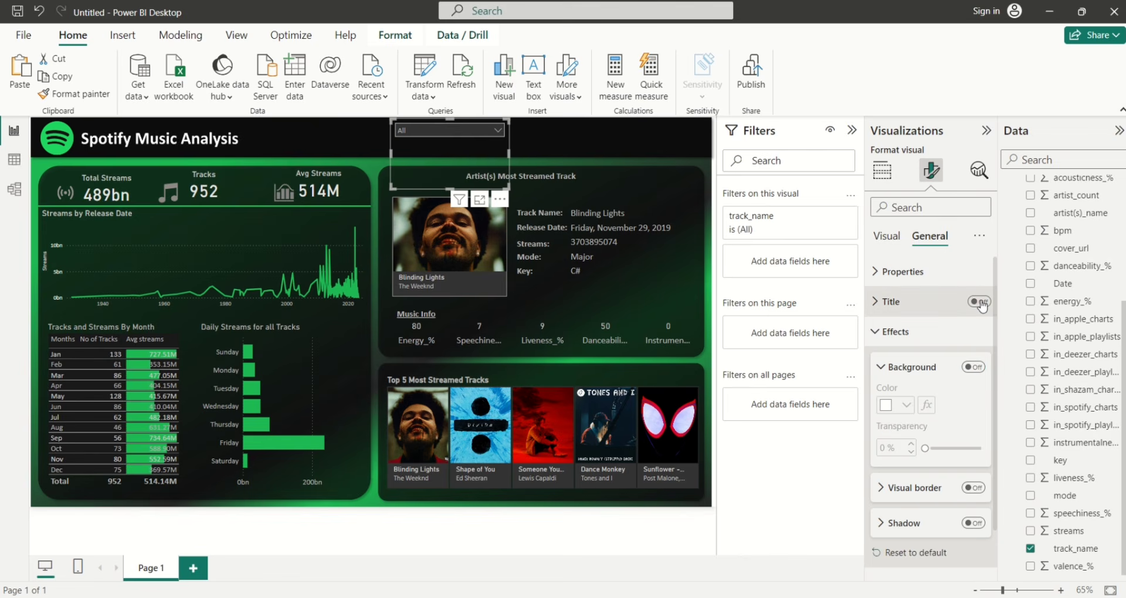
{"action": "left_click", "coordinate": [979, 303]}
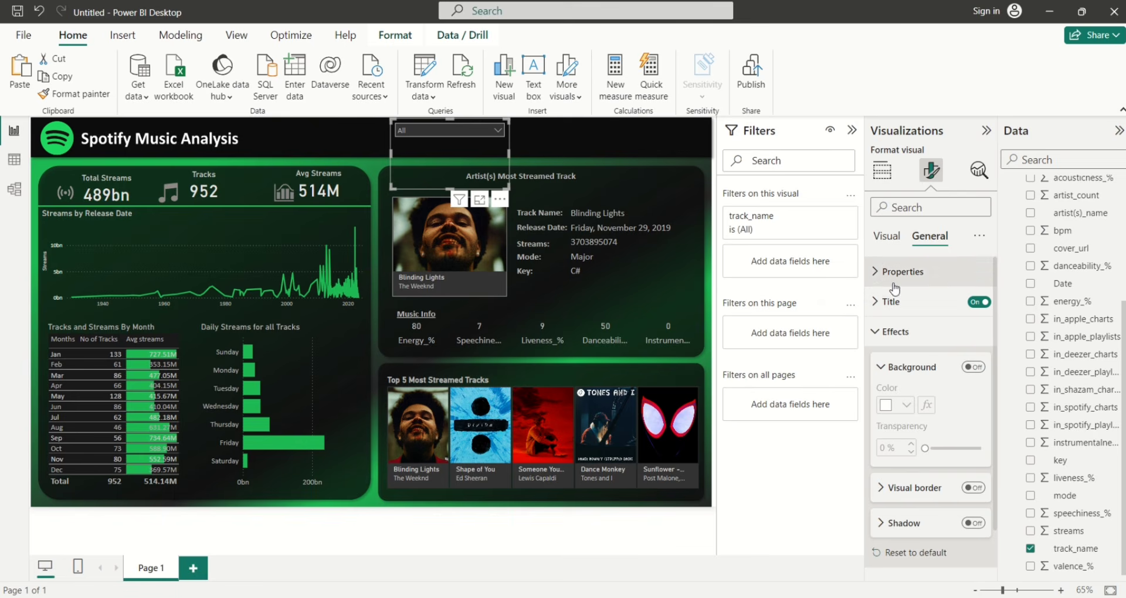
{"action": "left_click", "coordinate": [889, 301]}
{"action": "left_click", "coordinate": [901, 371]}
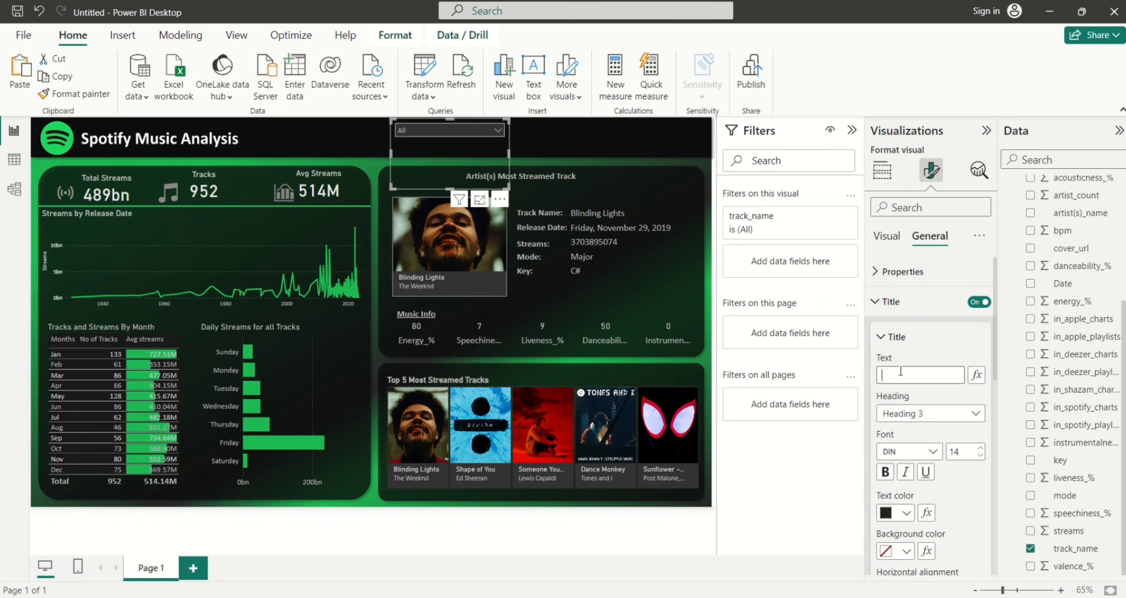
{"action": "type", "text": "Tracks"}
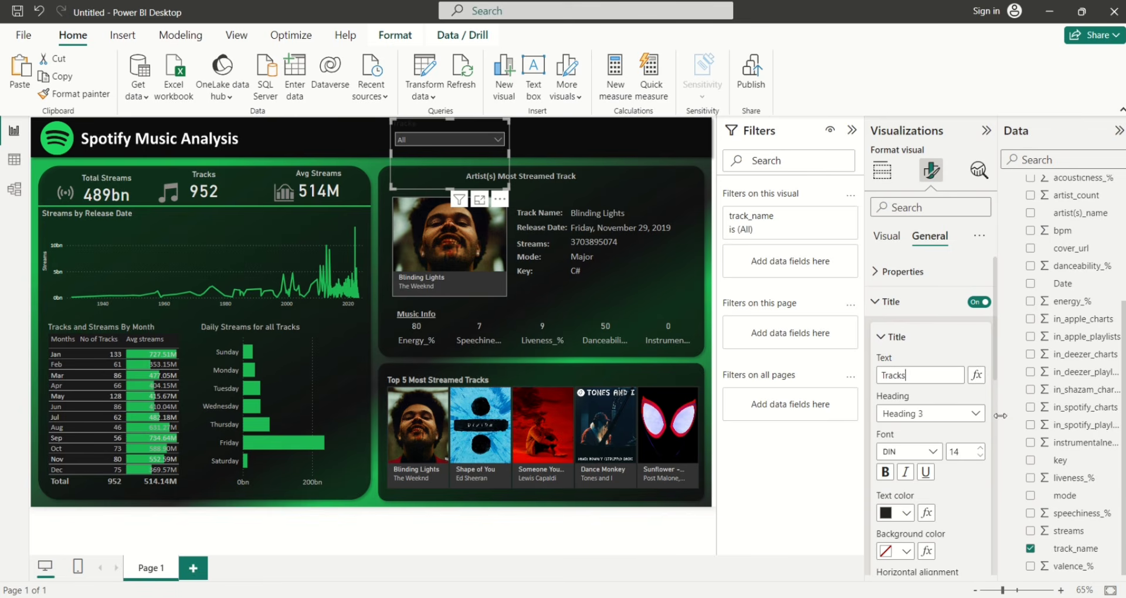
{"action": "scroll", "coordinate": [997, 378], "scroll_direction": "down", "scroll_amount": 1}
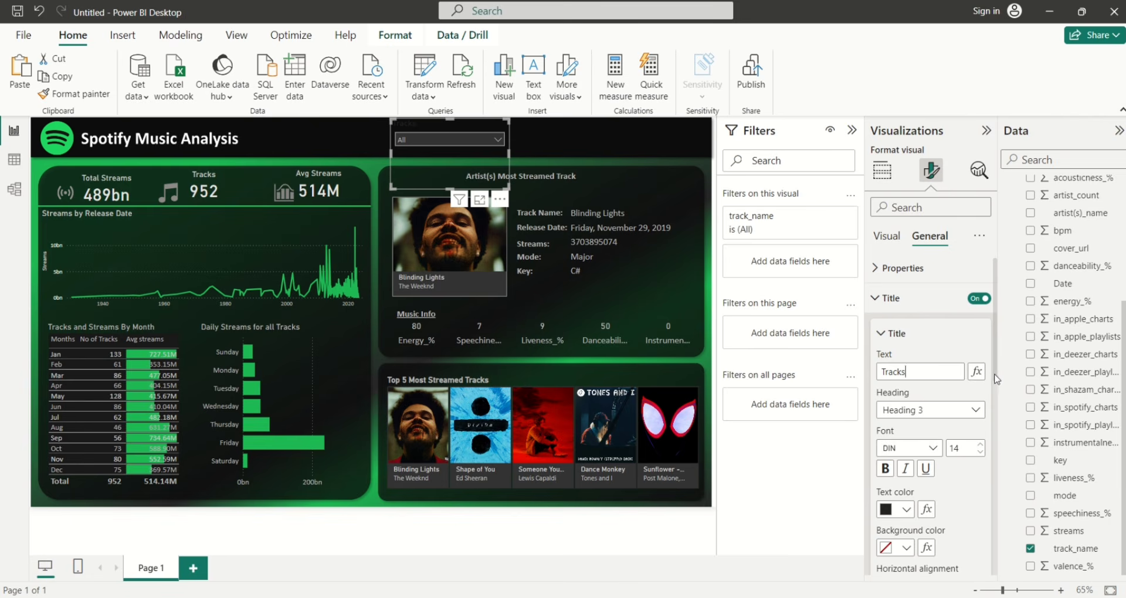
{"action": "scroll", "coordinate": [991, 410], "scroll_direction": "down", "scroll_amount": 5}
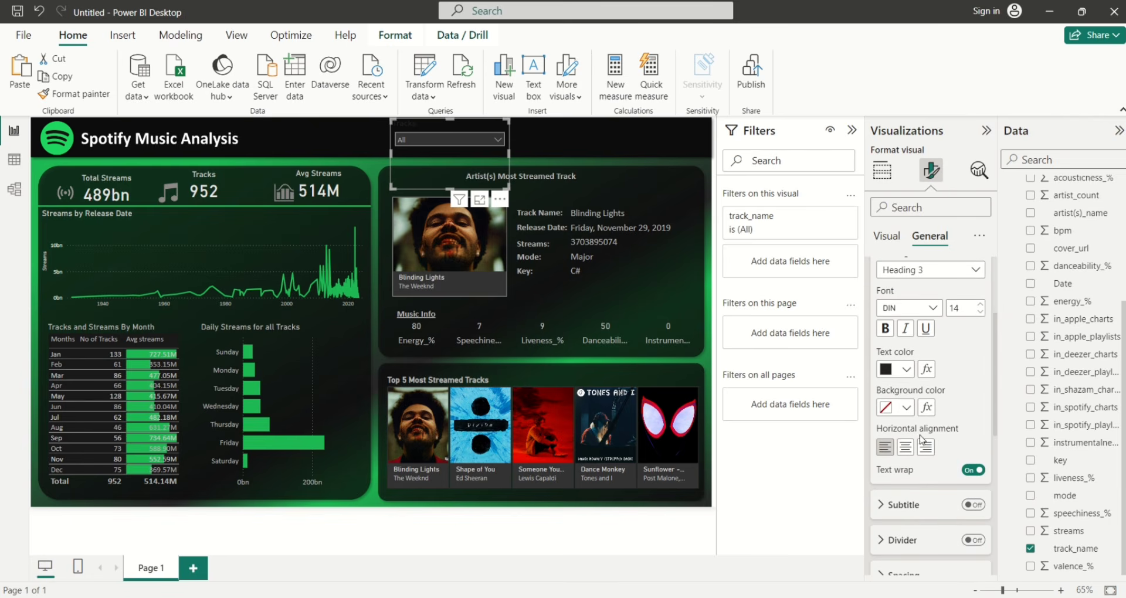
{"action": "left_click", "coordinate": [906, 448]}
{"action": "left_click", "coordinate": [906, 369]}
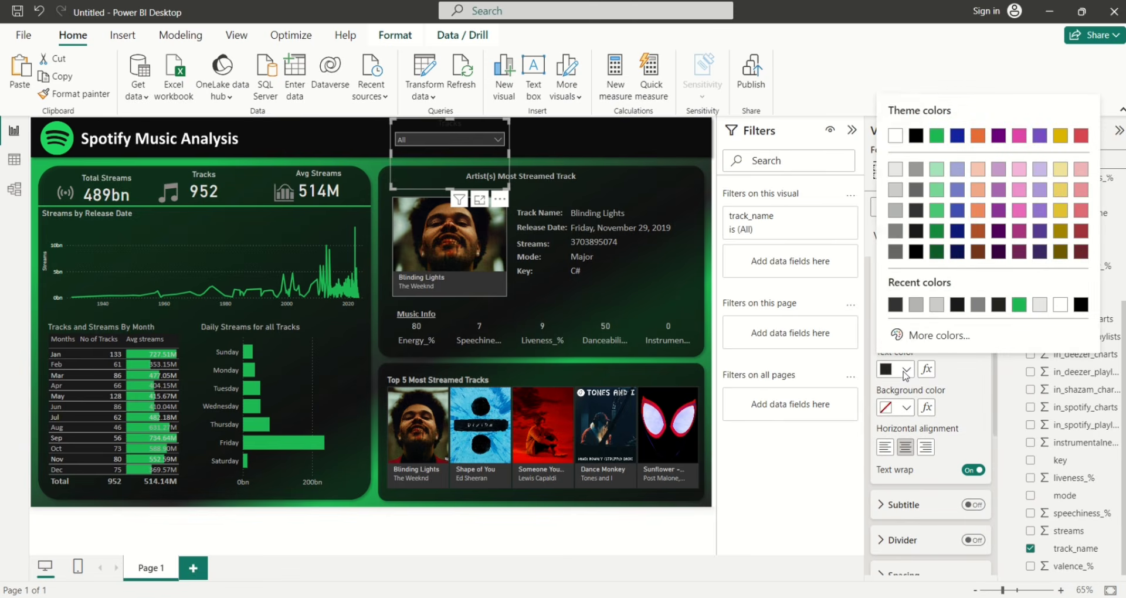
{"action": "left_click", "coordinate": [894, 193]}
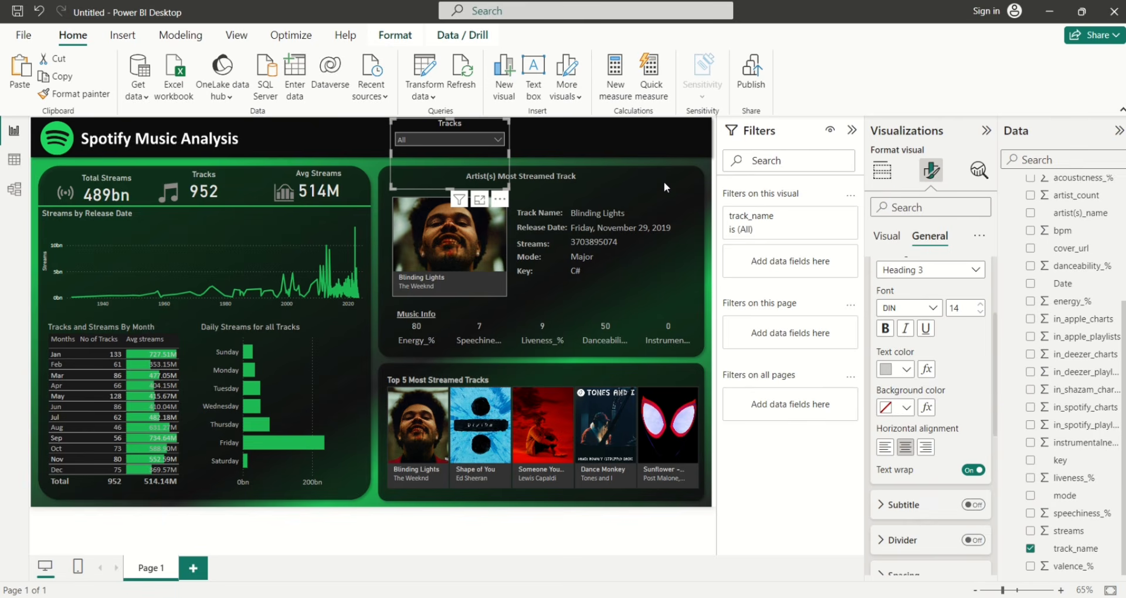
{"action": "left_click", "coordinate": [887, 236]}
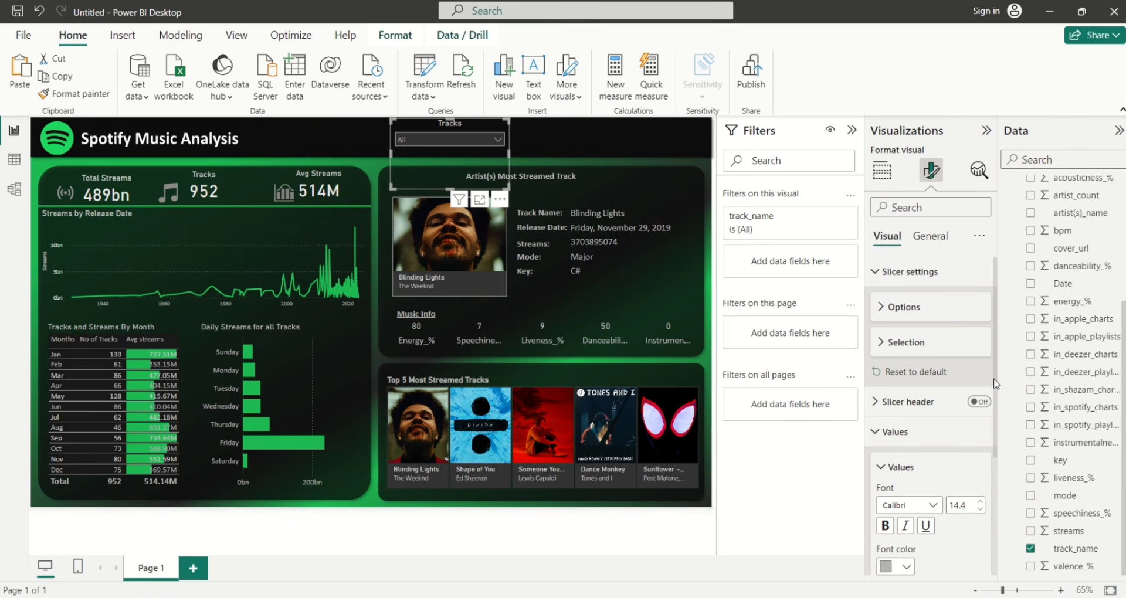
Set the Tracks slicer's border to White 20% darker and drag its bottom edge up to fit the header
{"action": "left_click_drag", "start_coordinate": [995, 382], "coordinate": [994, 505]}
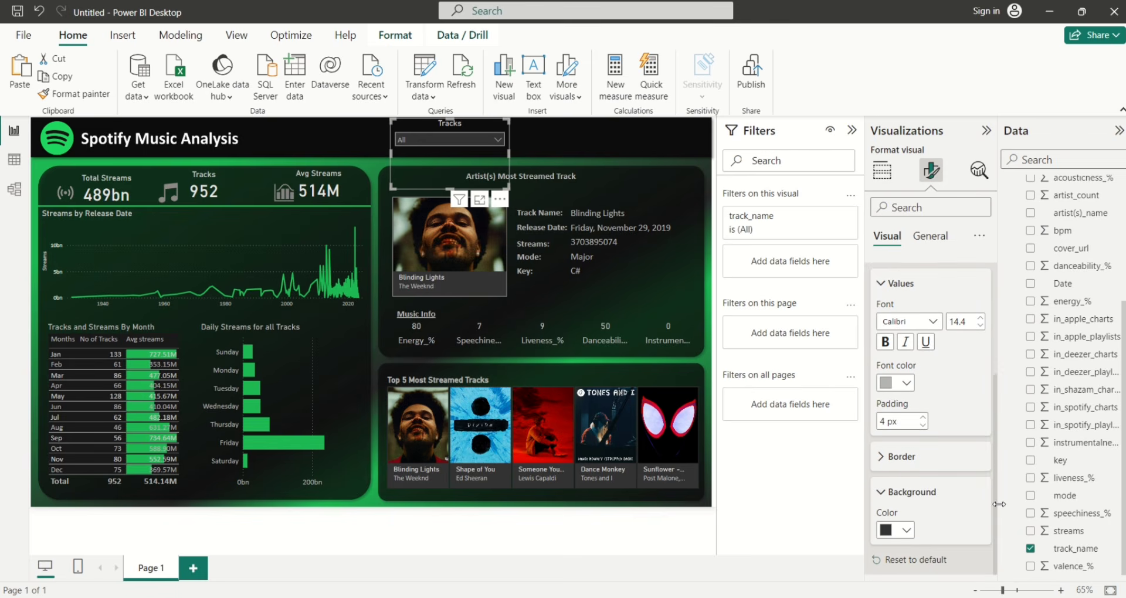
{"action": "left_click", "coordinate": [882, 460]}
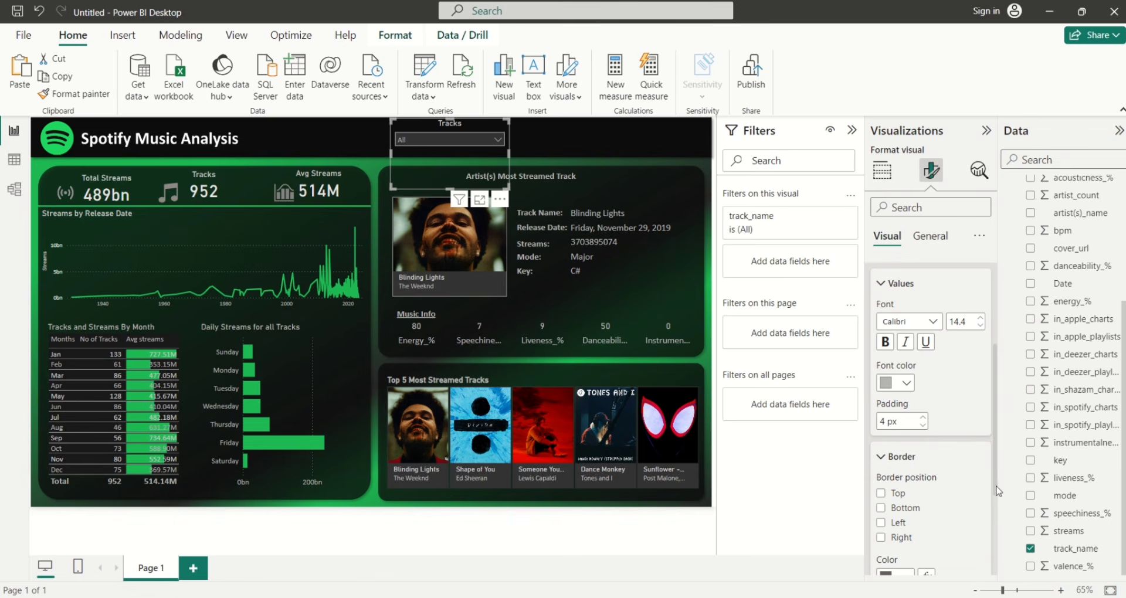
{"action": "left_click_drag", "start_coordinate": [995, 483], "coordinate": [996, 542]}
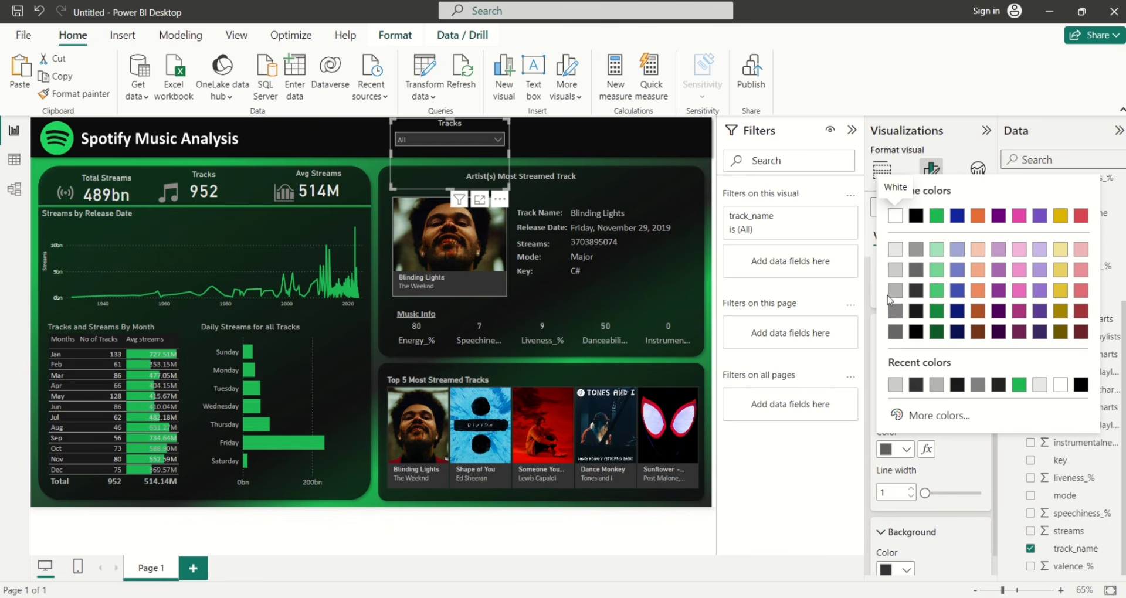
{"action": "left_click", "coordinate": [895, 273]}
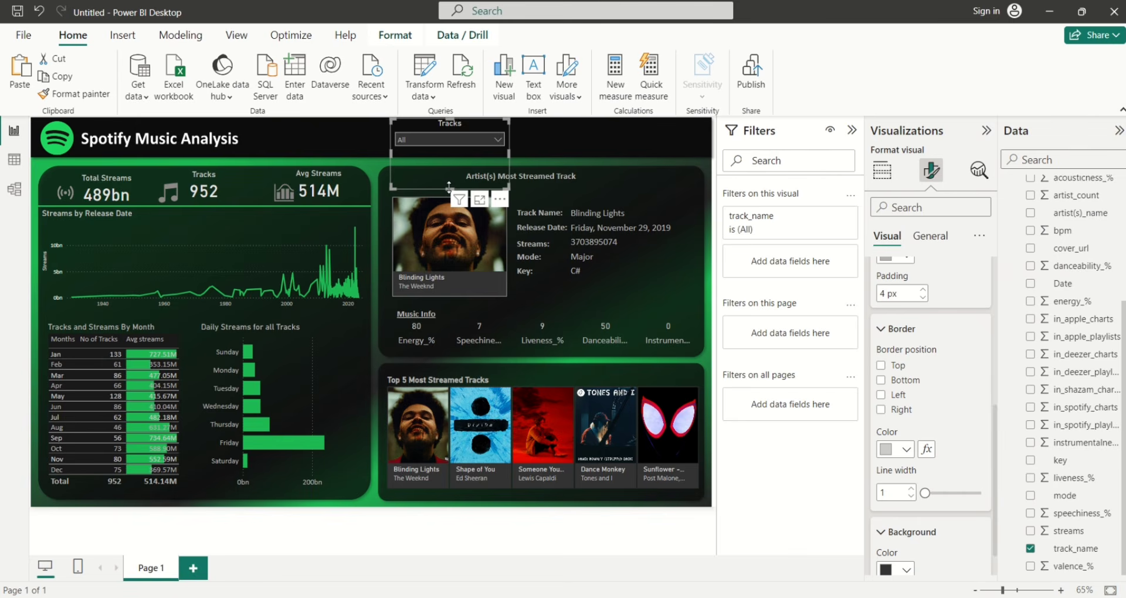
{"action": "left_click_drag", "start_coordinate": [449, 187], "coordinate": [448, 156]}
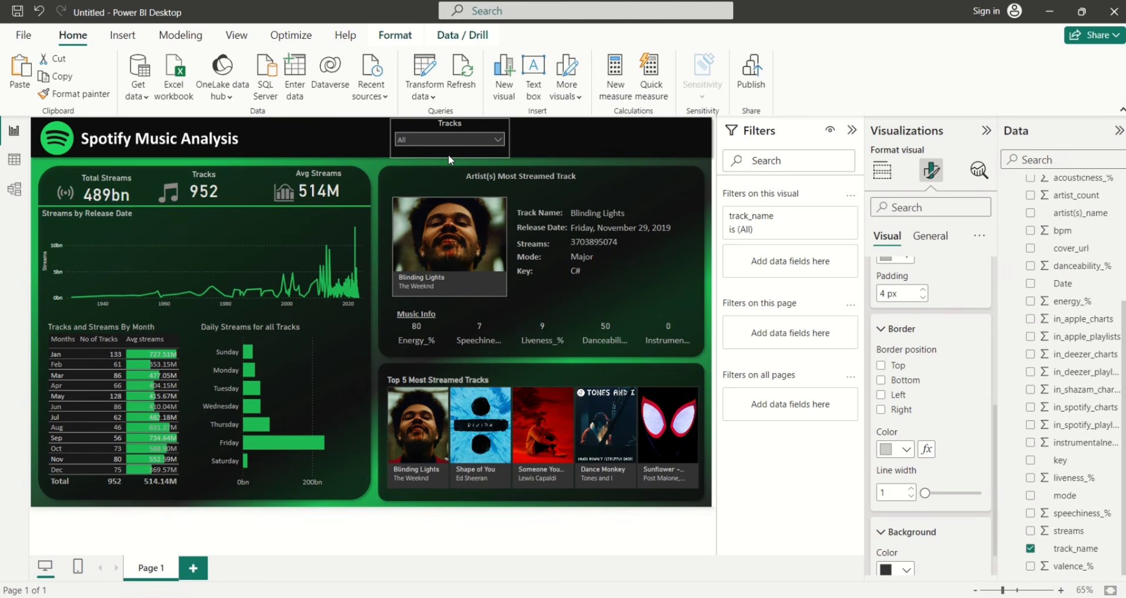
{"action": "left_click", "coordinate": [494, 139]}
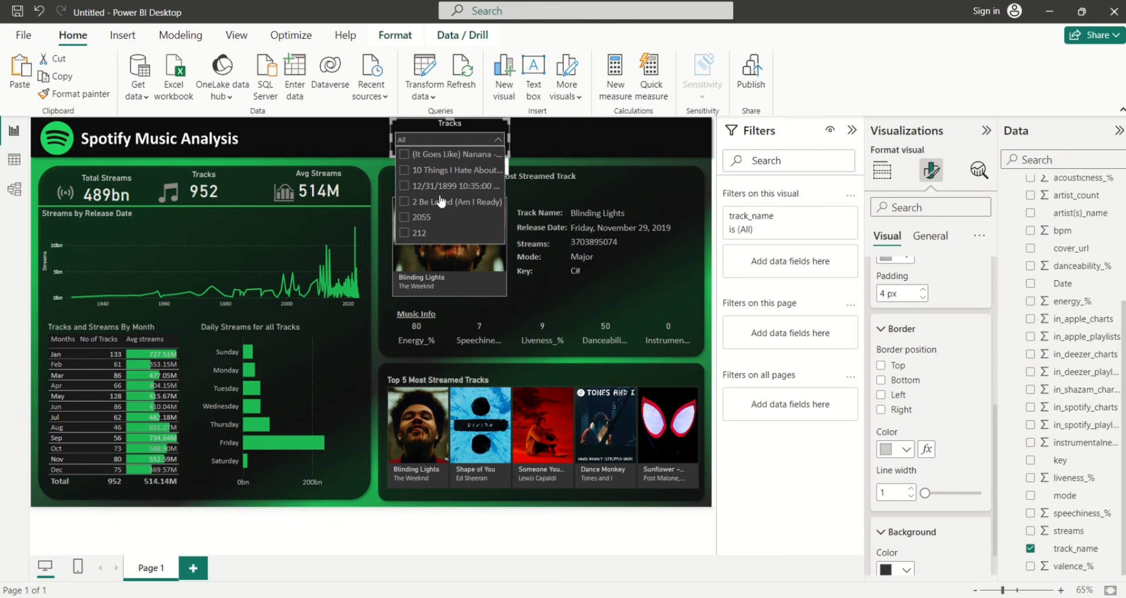
{"action": "left_click", "coordinate": [497, 143]}
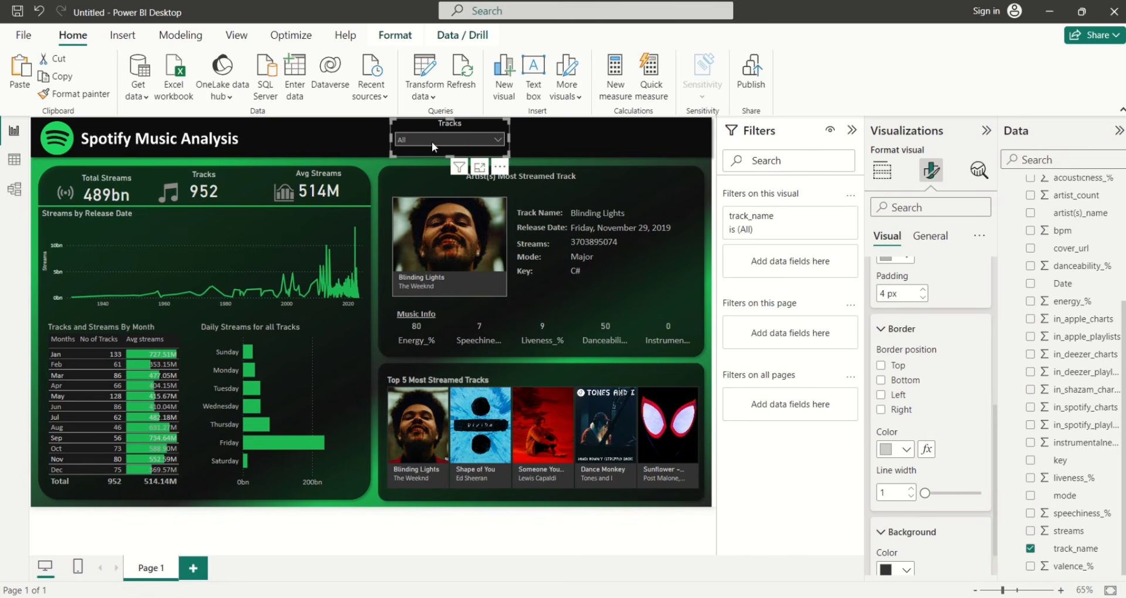
{"action": "left_click", "coordinate": [505, 168]}
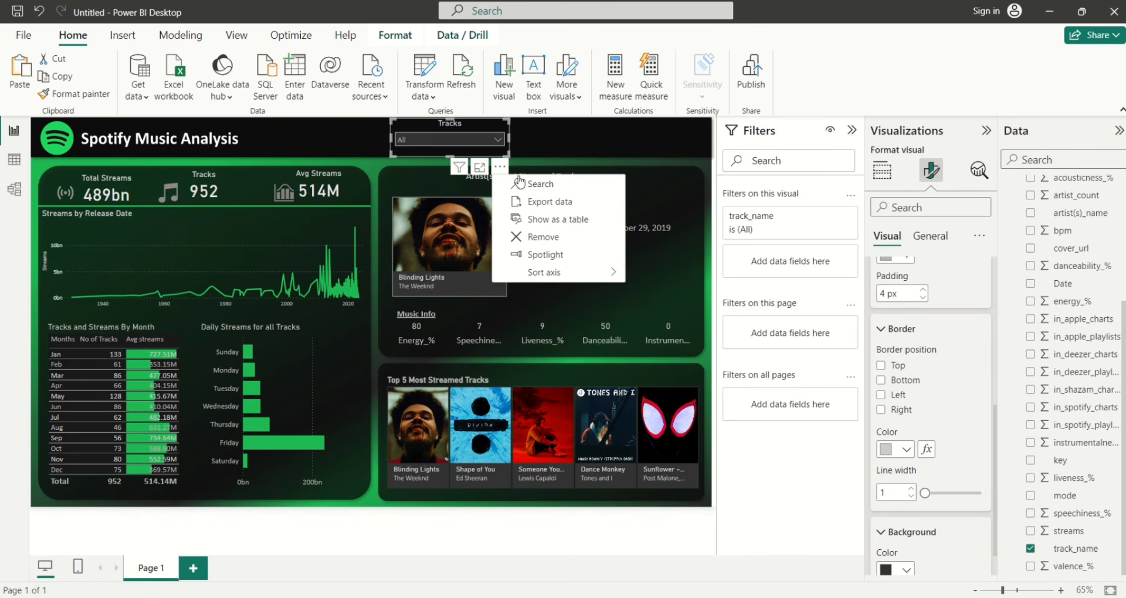
{"action": "left_click", "coordinate": [521, 185]}
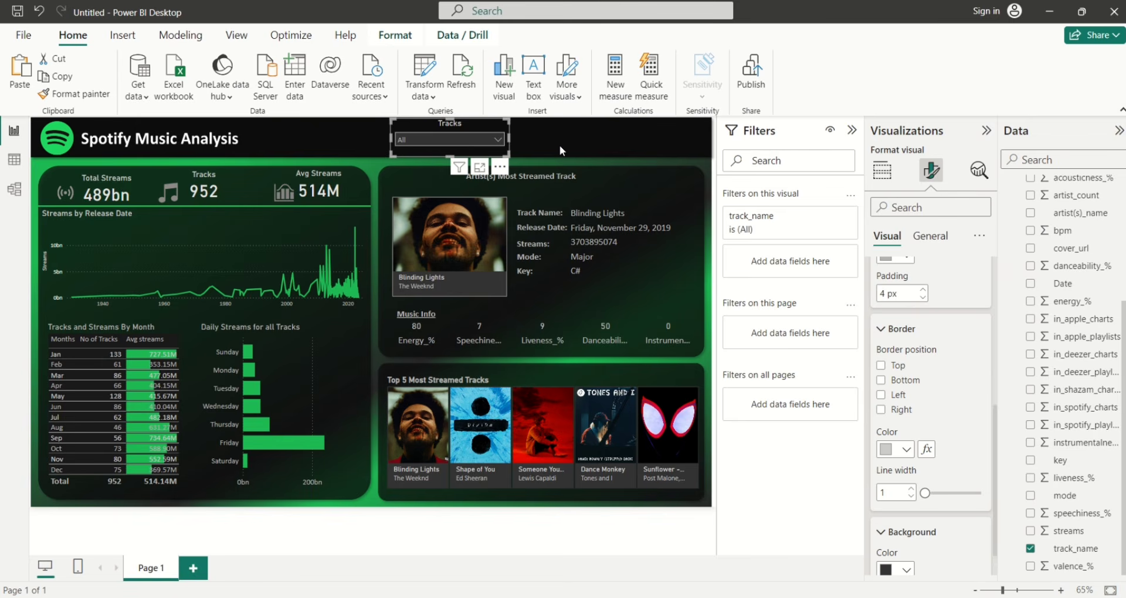
{"action": "left_click", "coordinate": [498, 140]}
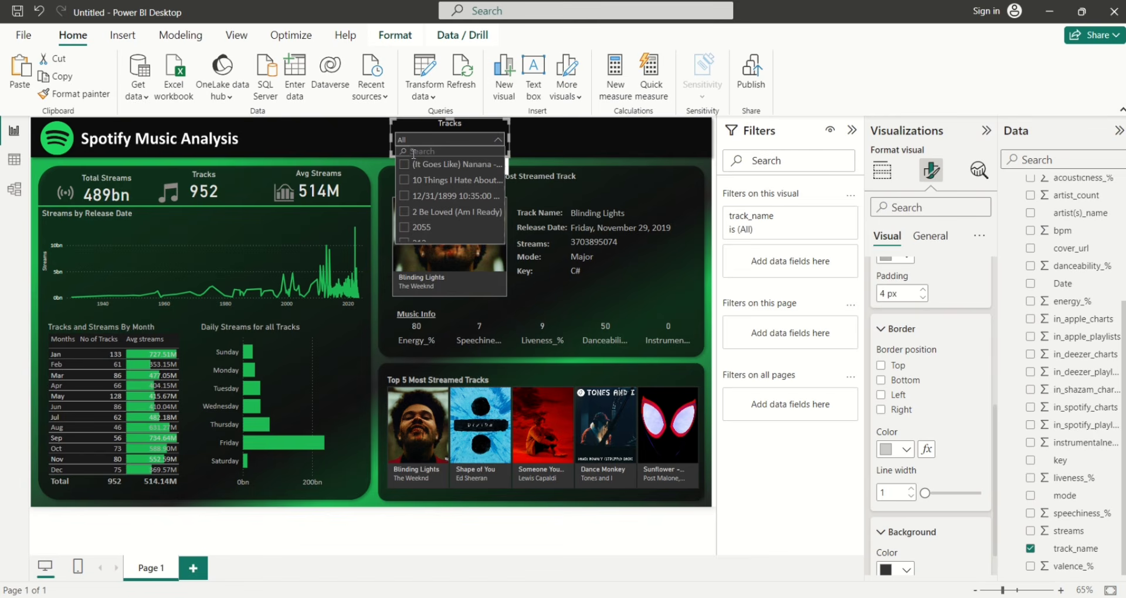
{"action": "type", "text": "the"}
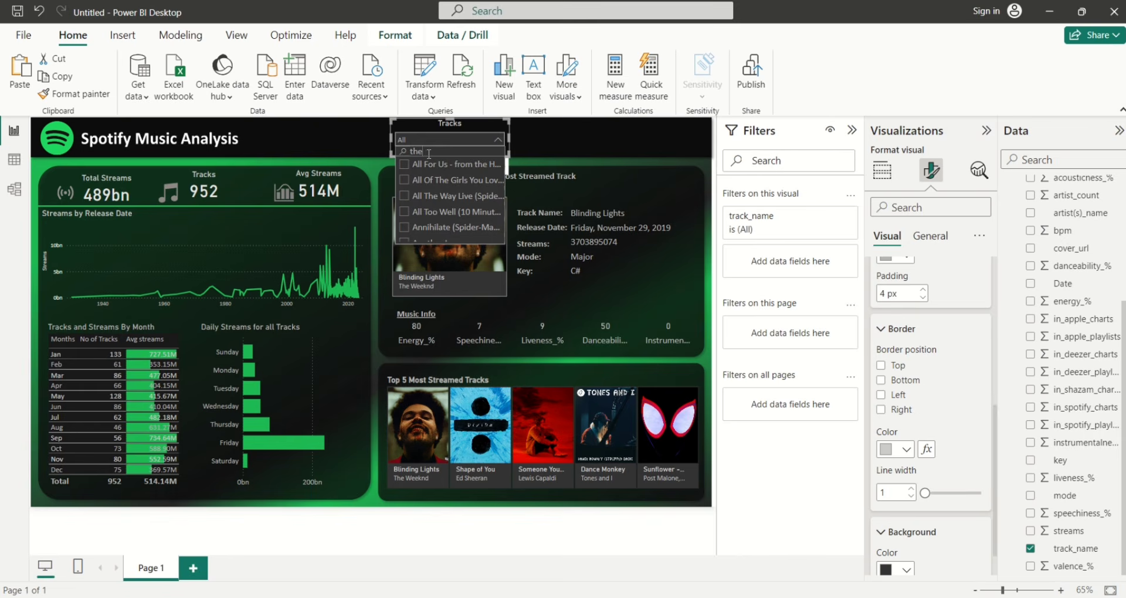
{"action": "key", "text": "BackSpace"}
{"action": "key", "text": "BackSpace"}
{"action": "key", "text": "BackSpace"}
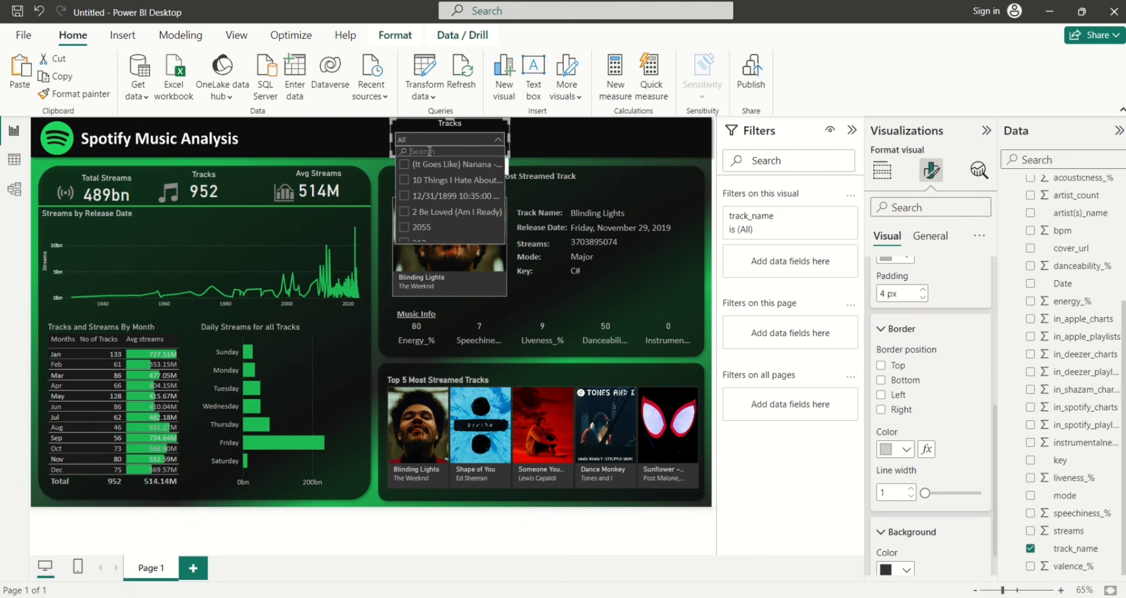
{"action": "left_click", "coordinate": [529, 157]}
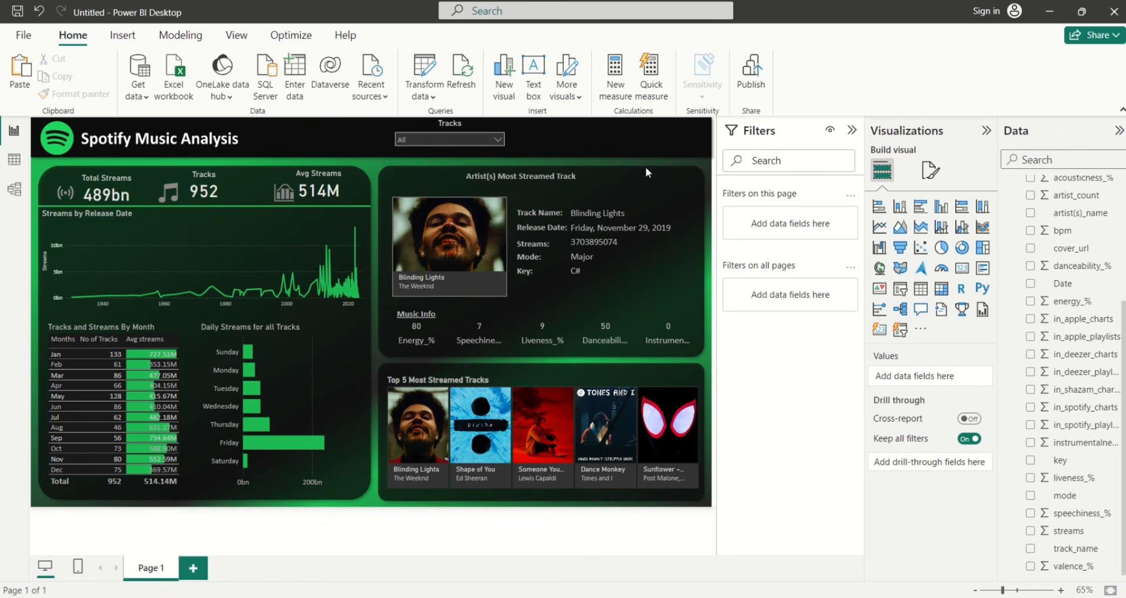
Switch on the Tracks slicer's visual border in the 'White, 10% darker' colour
{"action": "left_click", "coordinate": [477, 158]}
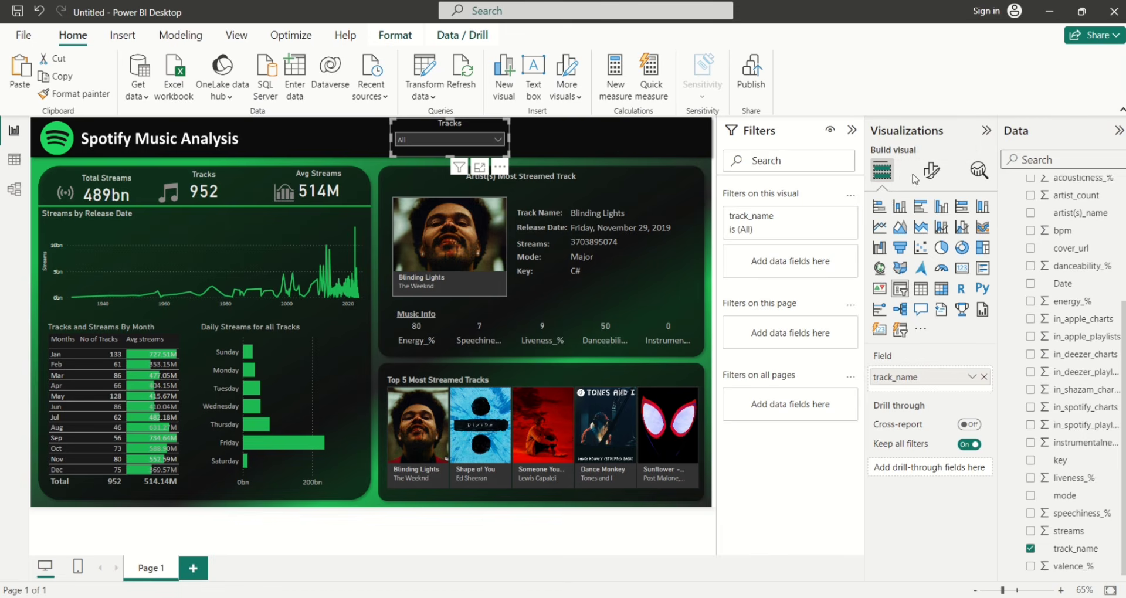
{"action": "left_click", "coordinate": [931, 171]}
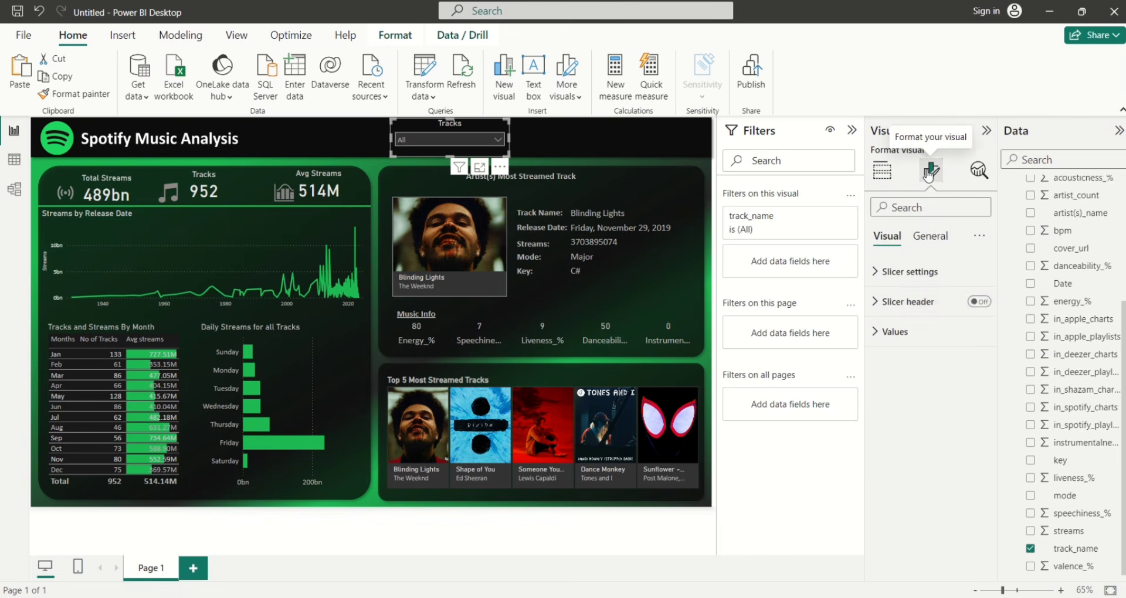
{"action": "left_click", "coordinate": [935, 235]}
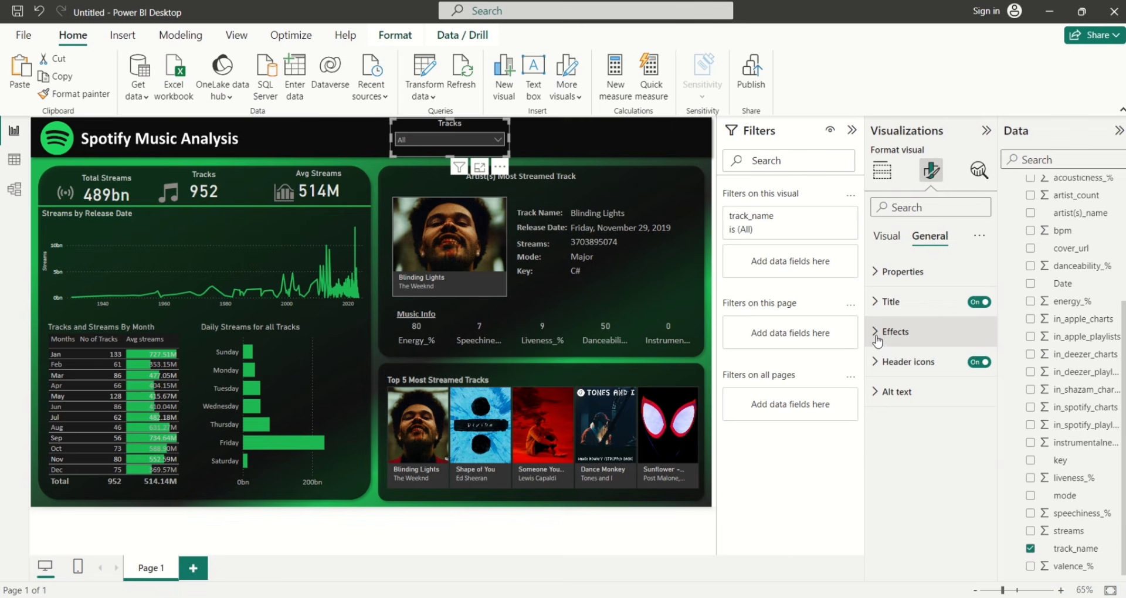
{"action": "left_click", "coordinate": [877, 335]}
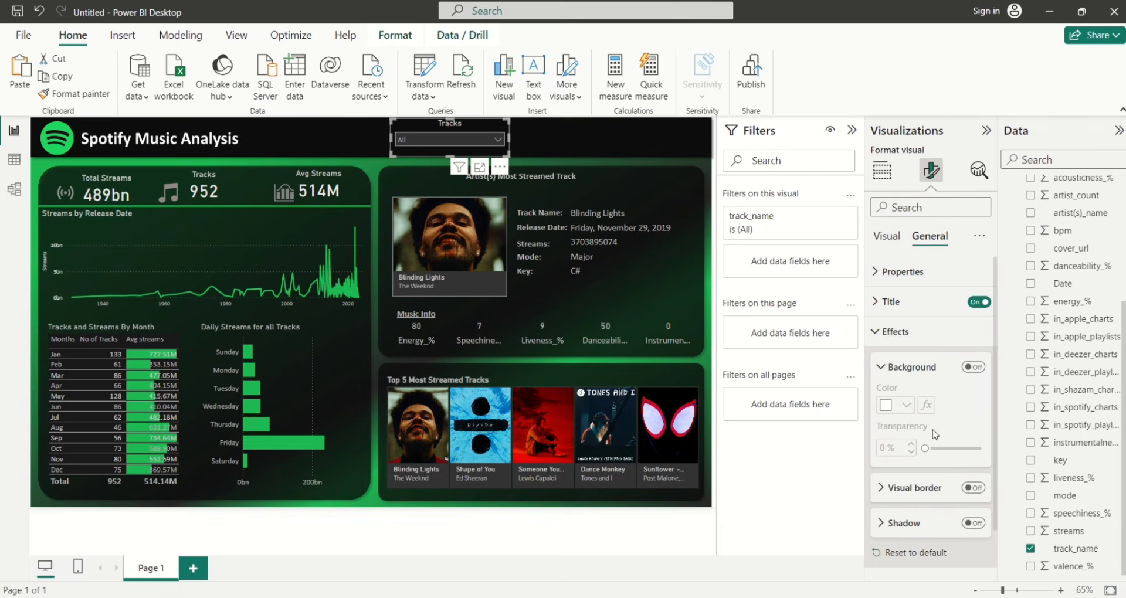
{"action": "left_click", "coordinate": [974, 487]}
{"action": "left_click", "coordinate": [880, 491]}
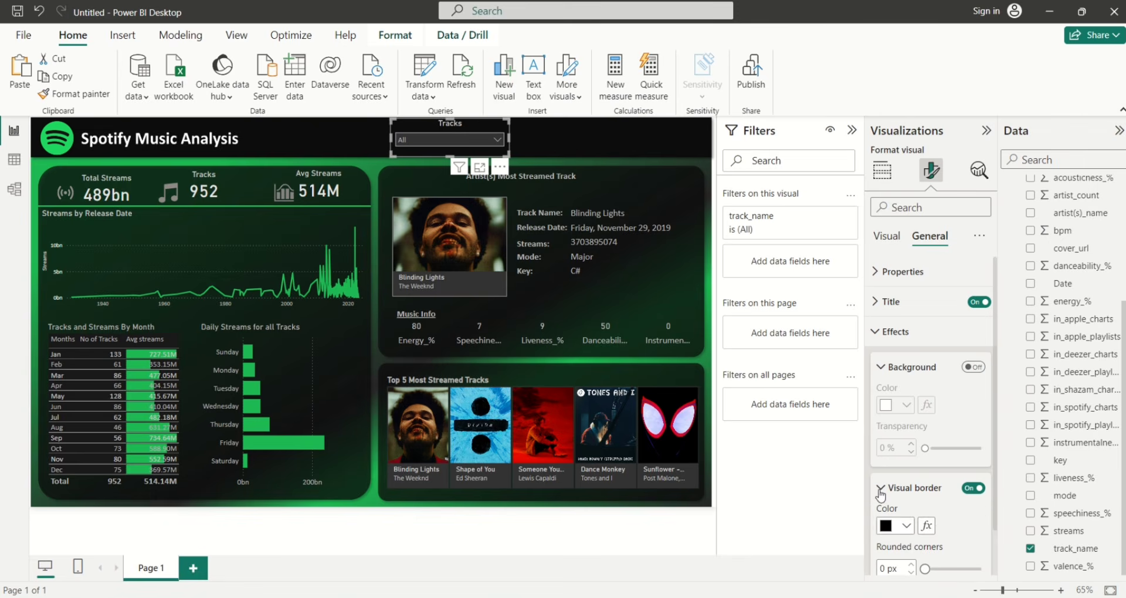
{"action": "left_click", "coordinate": [899, 526]}
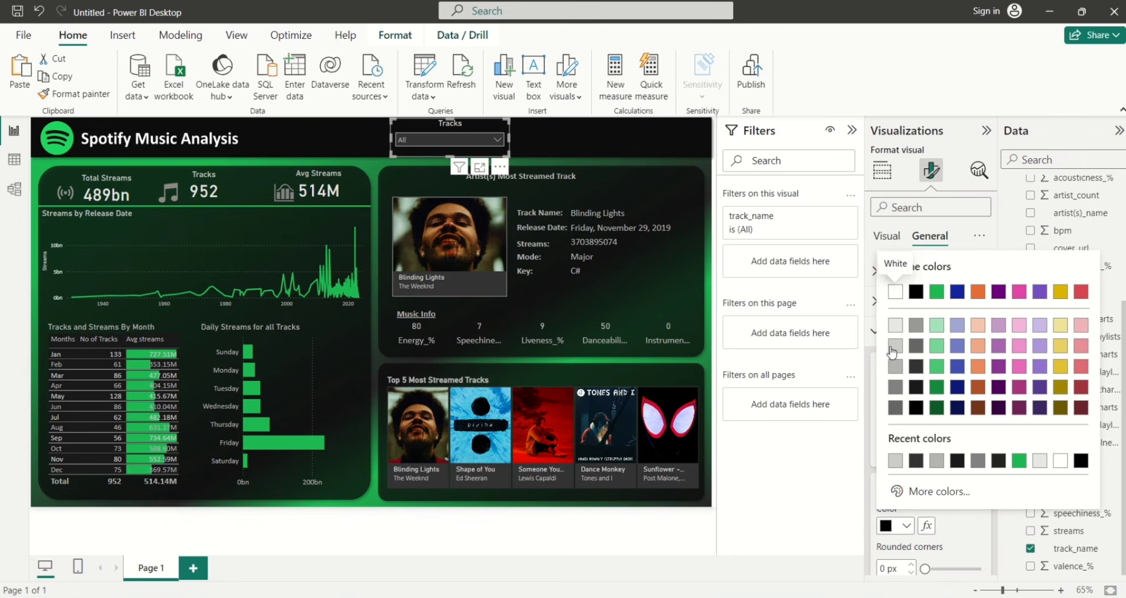
{"action": "left_click", "coordinate": [894, 325]}
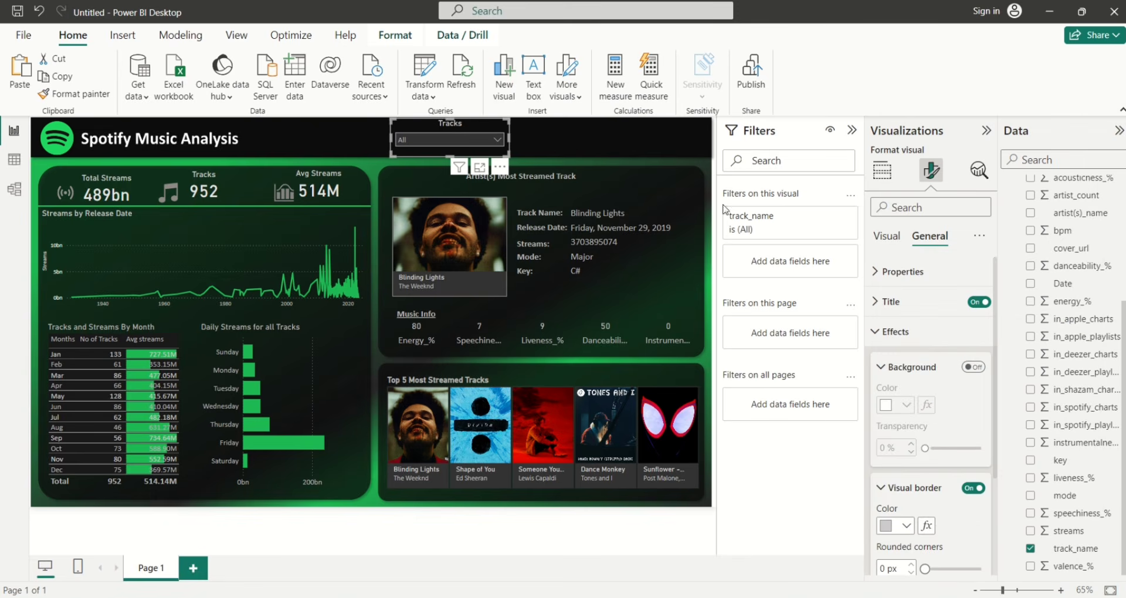
{"action": "left_click", "coordinate": [667, 157]}
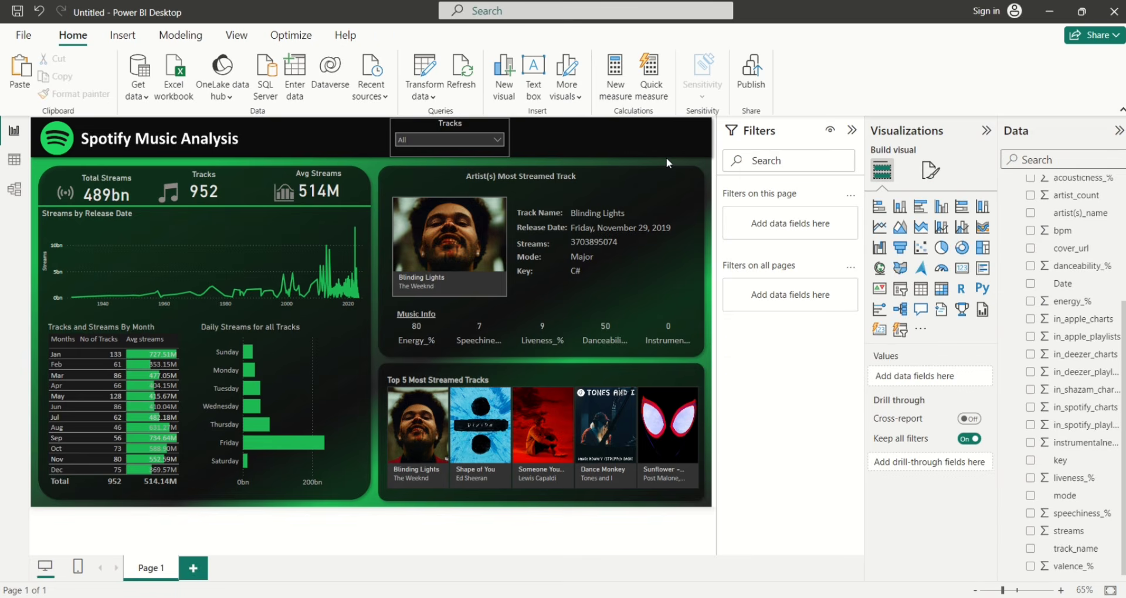
Duplicate the Tracks slicer beside the original and switch its field to Calendar Date
{"action": "left_click", "coordinate": [425, 150]}
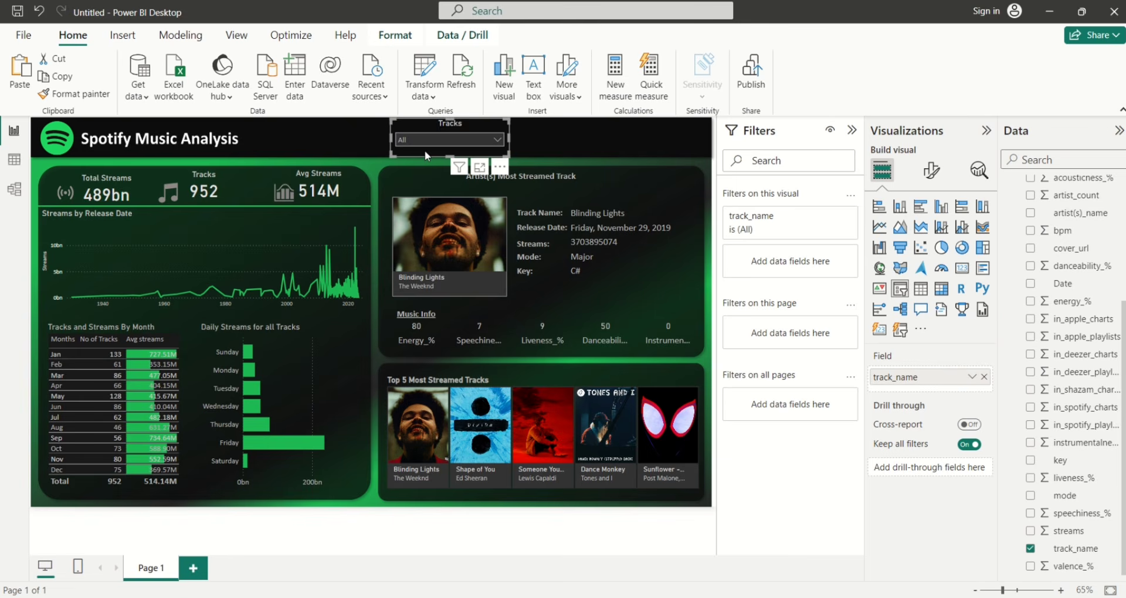
{"action": "key", "text": "ctrl+c"}
{"action": "key", "text": "ctrl+v"}
{"action": "left_click_drag", "start_coordinate": [424, 150], "coordinate": [539, 146]}
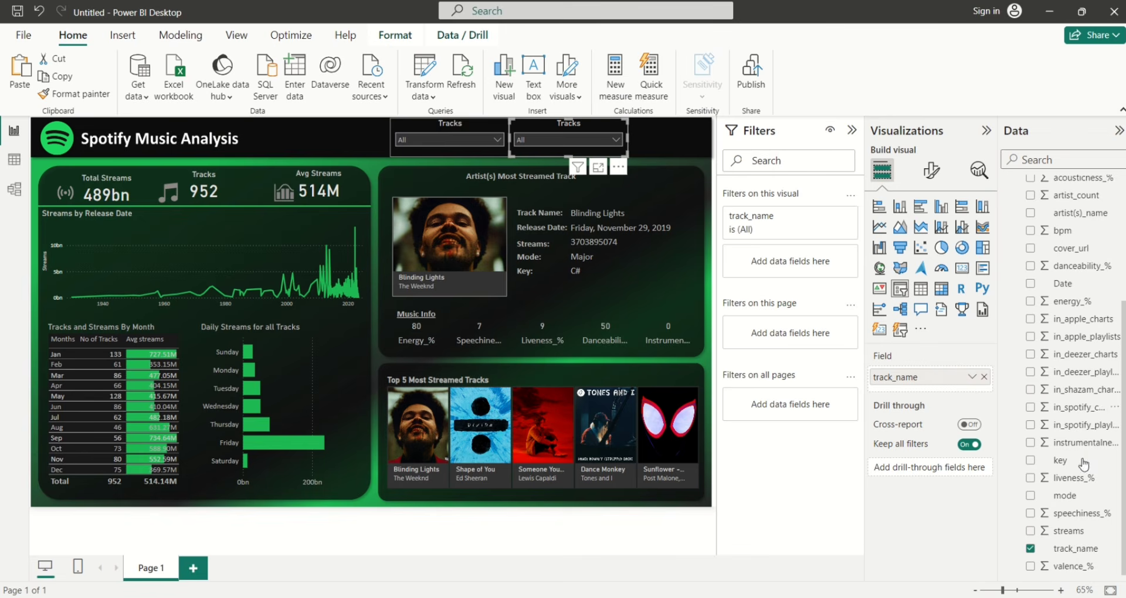
{"action": "left_click", "coordinate": [1030, 548]}
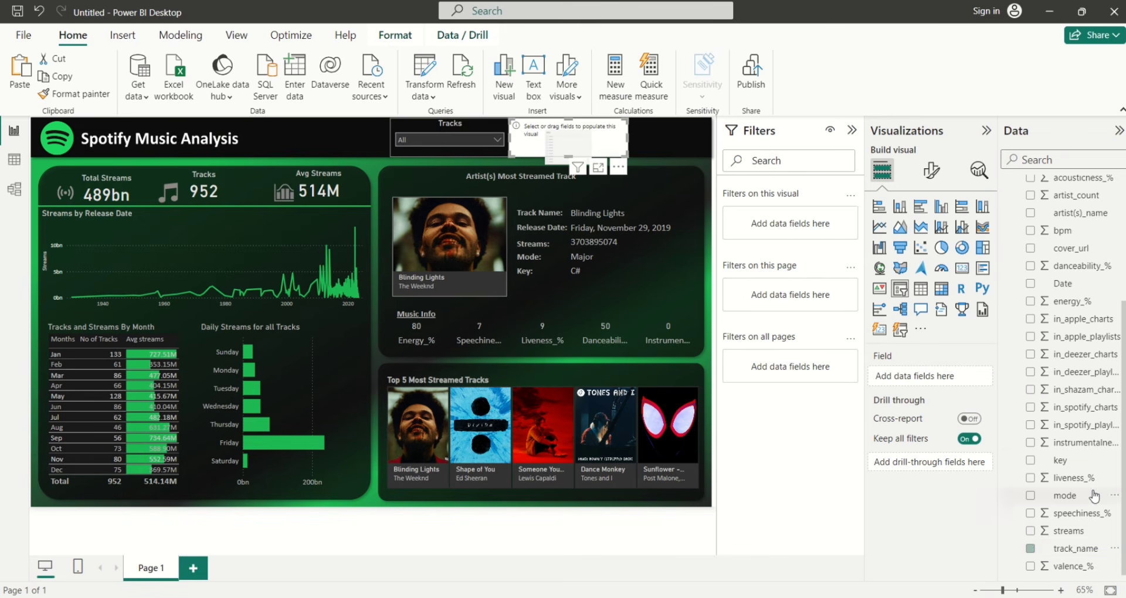
{"action": "scroll", "coordinate": [1049, 264], "scroll_direction": "up", "scroll_amount": 3}
{"action": "left_click", "coordinate": [1030, 201]}
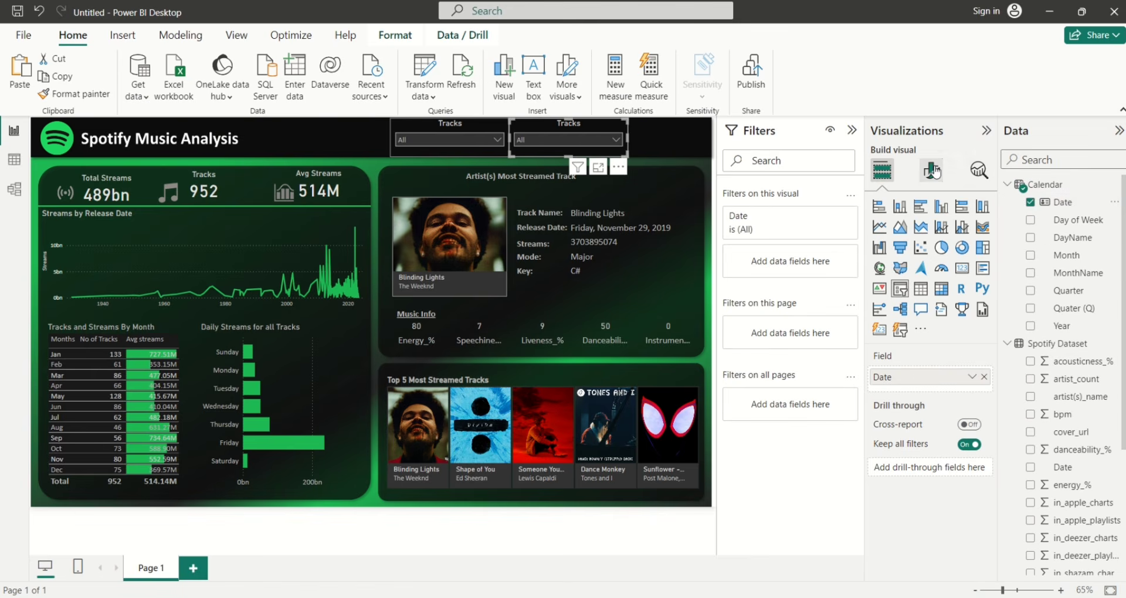
Make the new slicer a Between range with light grey date values, titled 'Date'
{"action": "left_click", "coordinate": [933, 171]}
{"action": "left_click", "coordinate": [874, 279]}
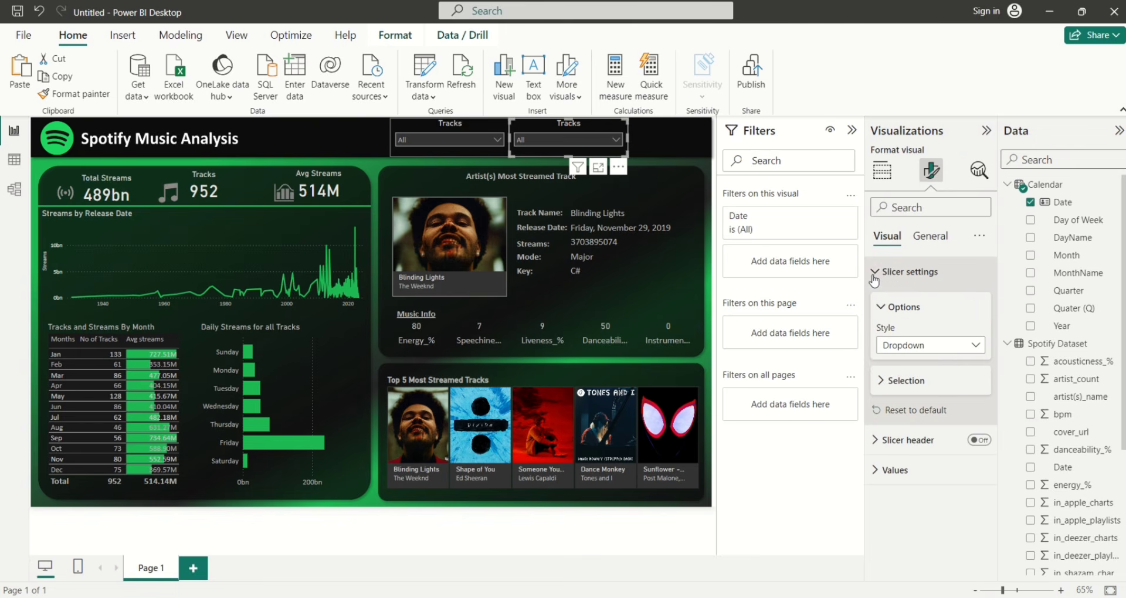
{"action": "left_click", "coordinate": [974, 347]}
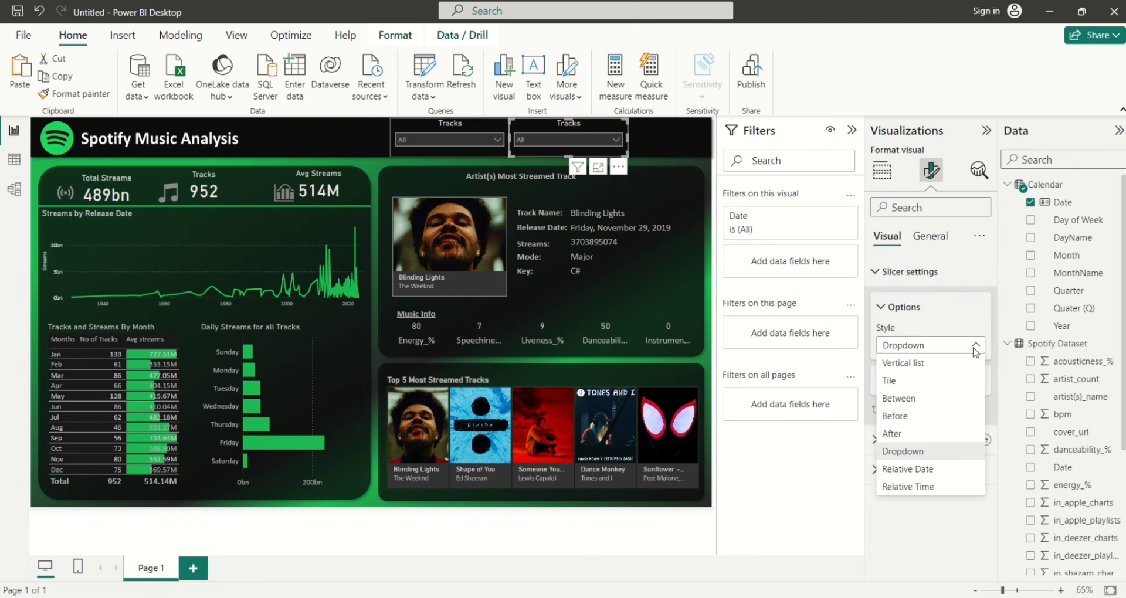
{"action": "left_click", "coordinate": [903, 398]}
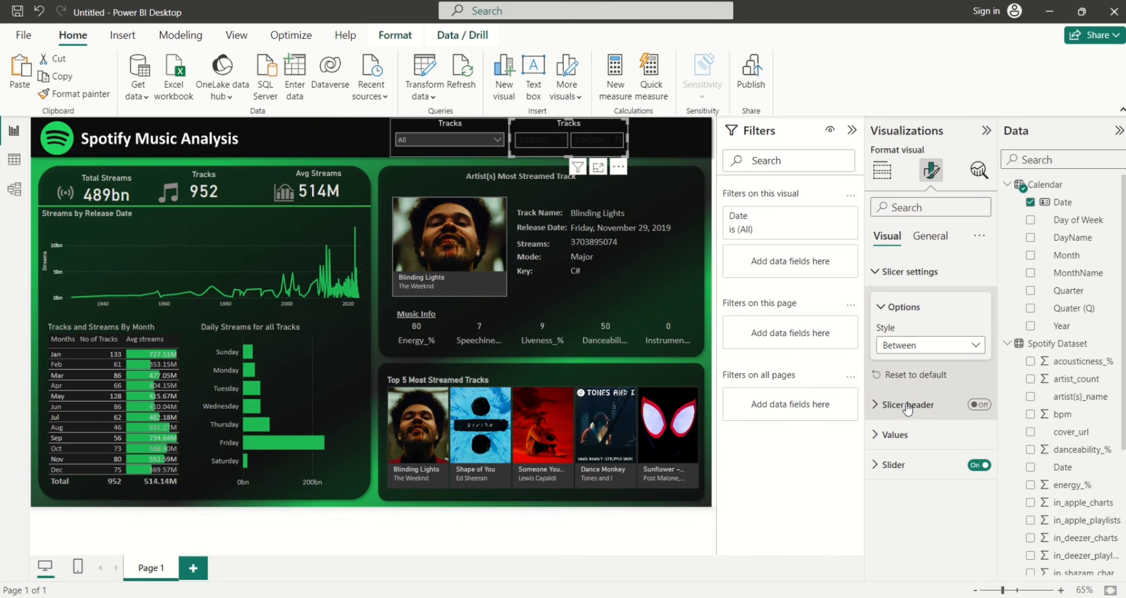
{"action": "left_click", "coordinate": [875, 435]}
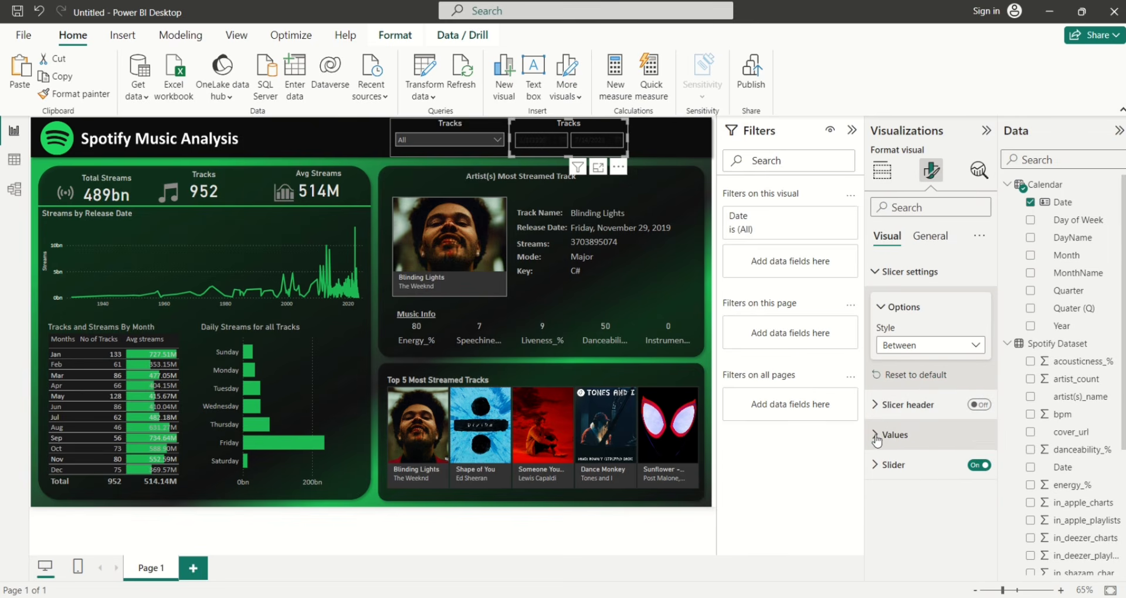
{"action": "left_click", "coordinate": [903, 570]}
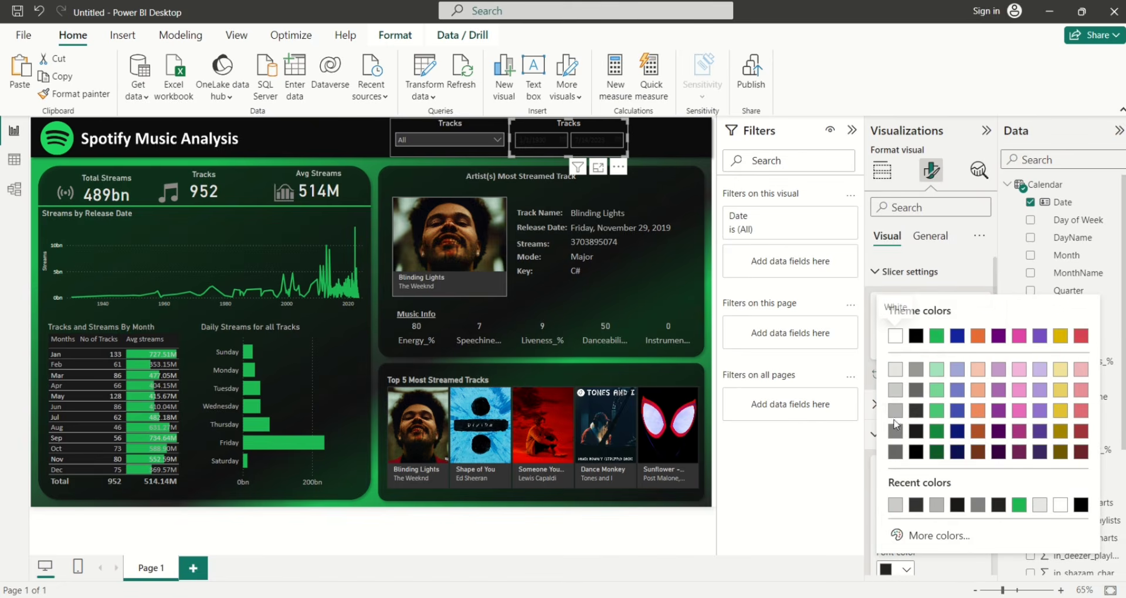
{"action": "left_click", "coordinate": [892, 396]}
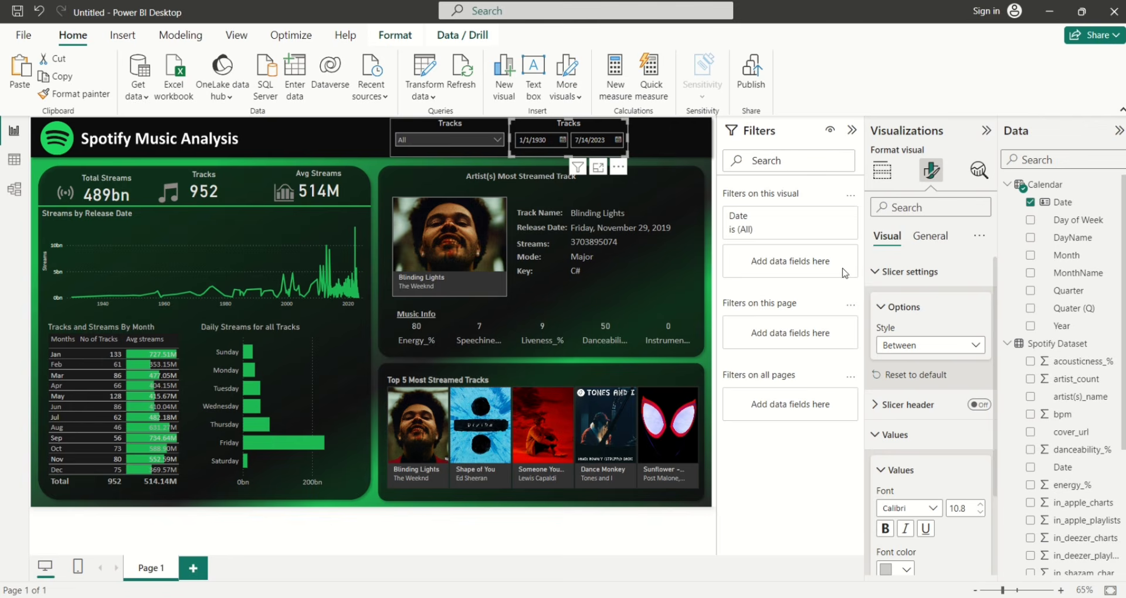
{"action": "left_click", "coordinate": [927, 235]}
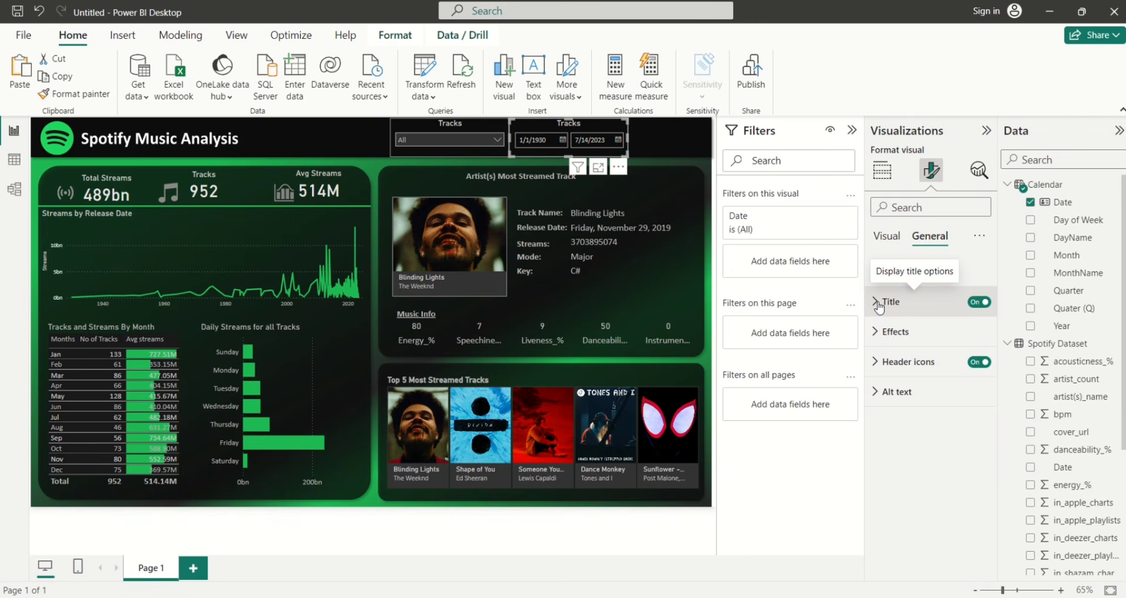
{"action": "left_click", "coordinate": [878, 302]}
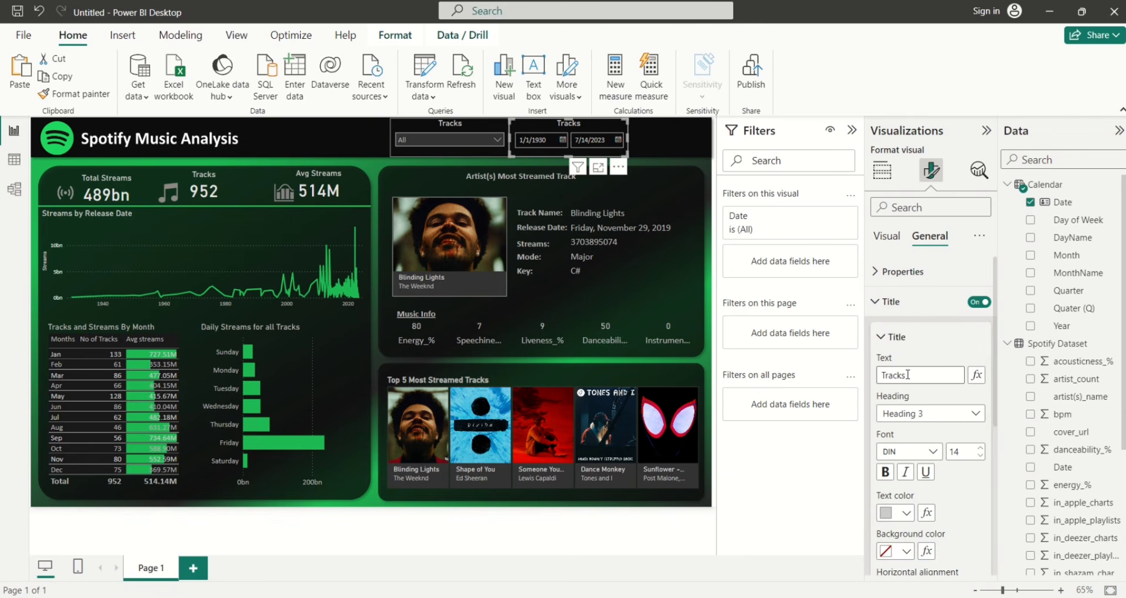
{"action": "key", "text": "BackSpace"}
{"action": "key", "text": "BackSpace"}
{"action": "key", "text": "BackSpace"}
{"action": "key", "text": "BackSpace"}
{"action": "key", "text": "BackSpace"}
{"action": "type", "text": "D"}
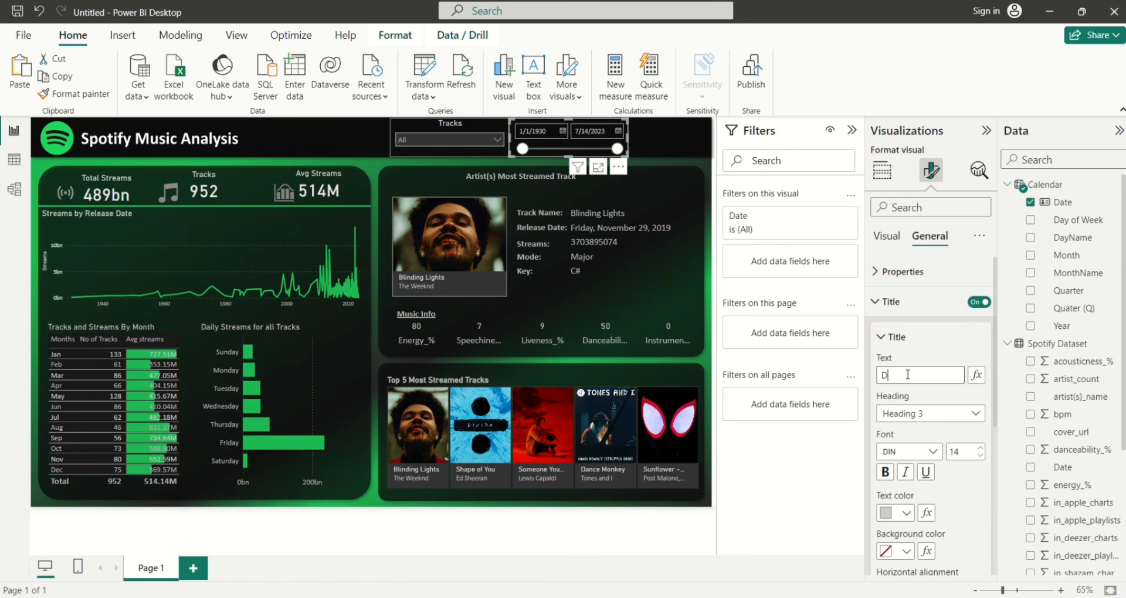
{"action": "type", "text": "ate"}
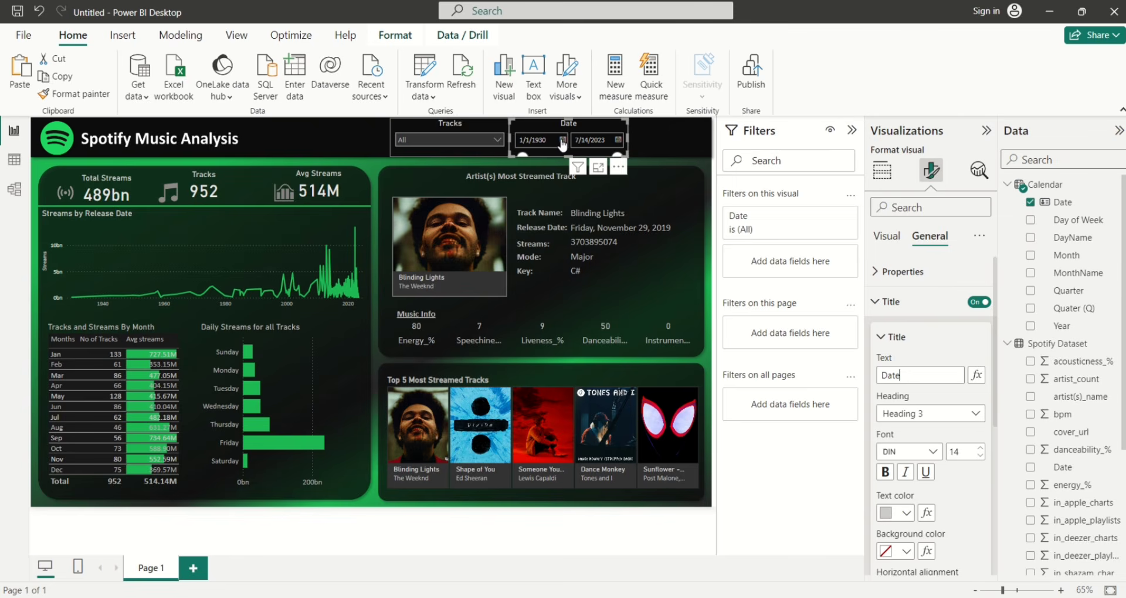
Try the start-date calendar and range, then switch off the Date slicer's slider
{"action": "left_click", "coordinate": [562, 141]}
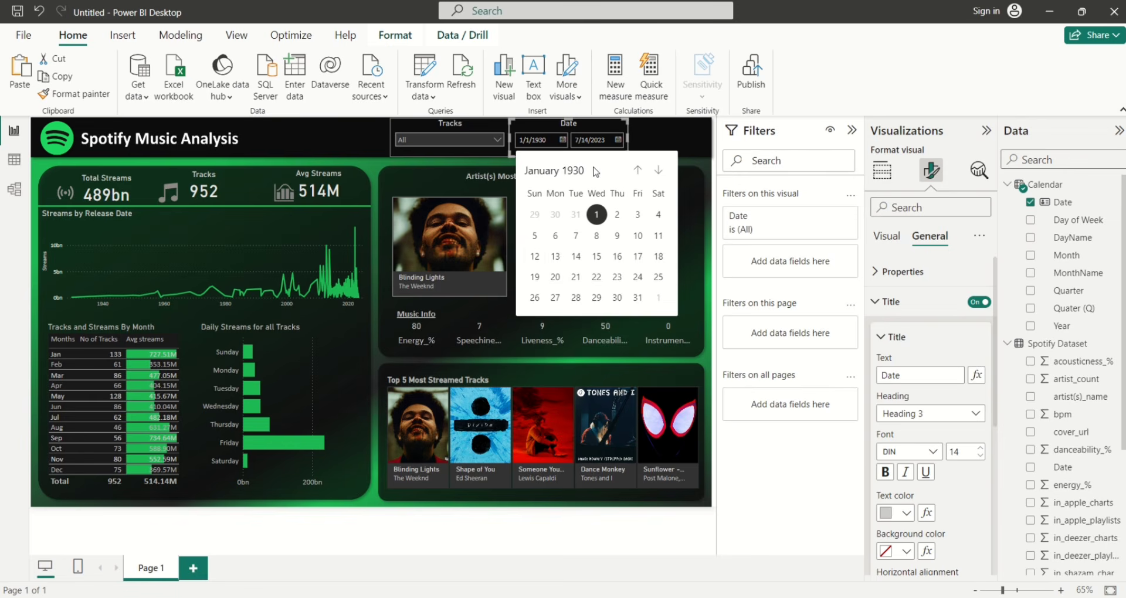
{"action": "left_click", "coordinate": [575, 171]}
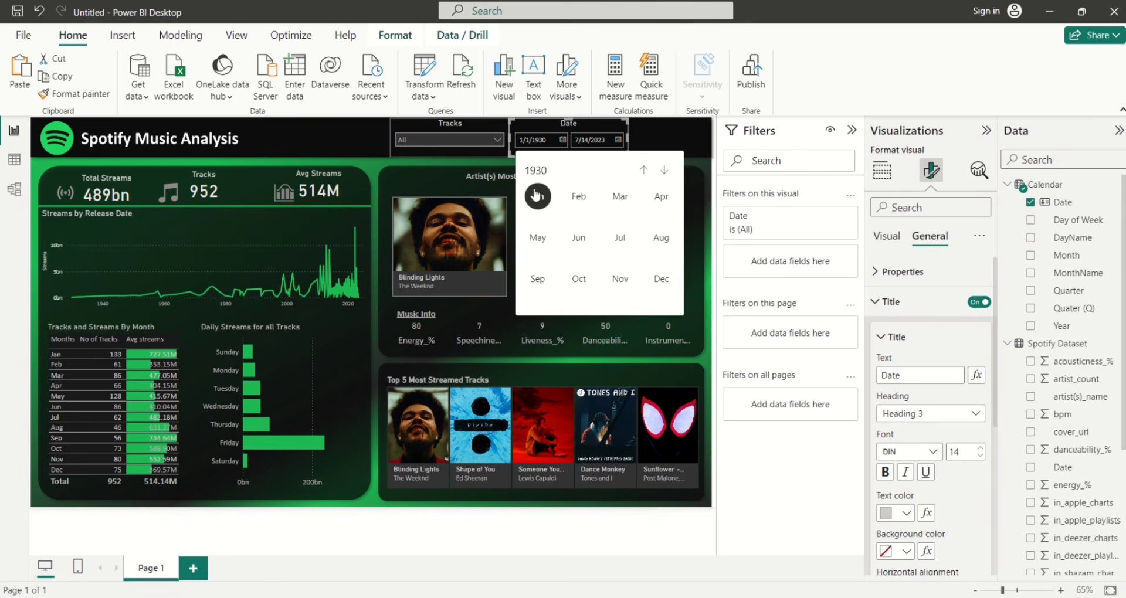
{"action": "left_click", "coordinate": [647, 171]}
{"action": "left_click", "coordinate": [584, 137]}
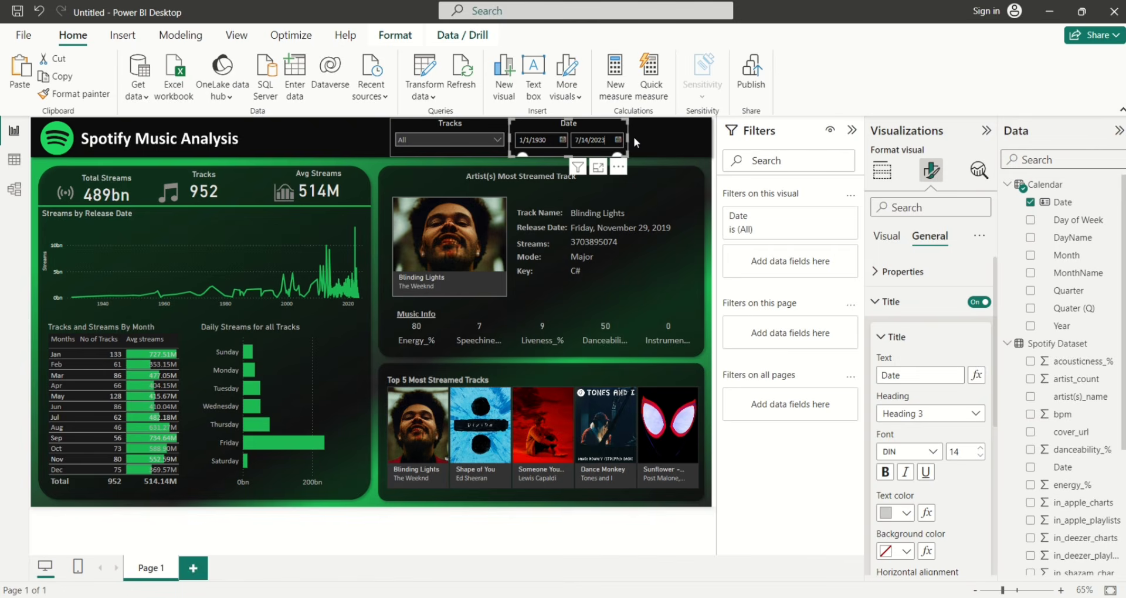
{"action": "left_click", "coordinate": [635, 136]}
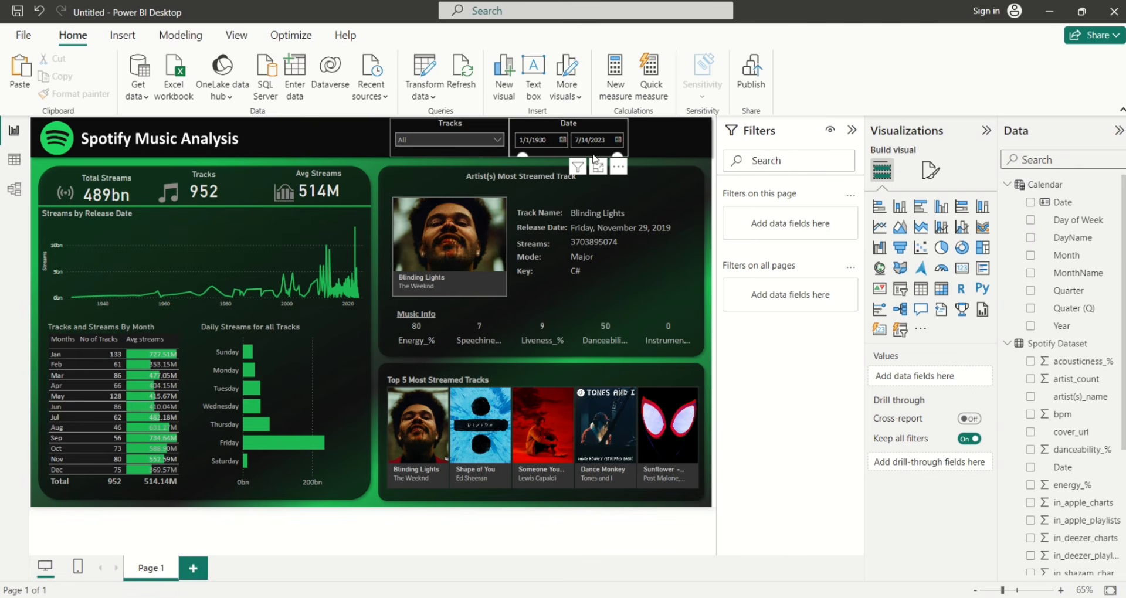
{"action": "left_click", "coordinate": [561, 156]}
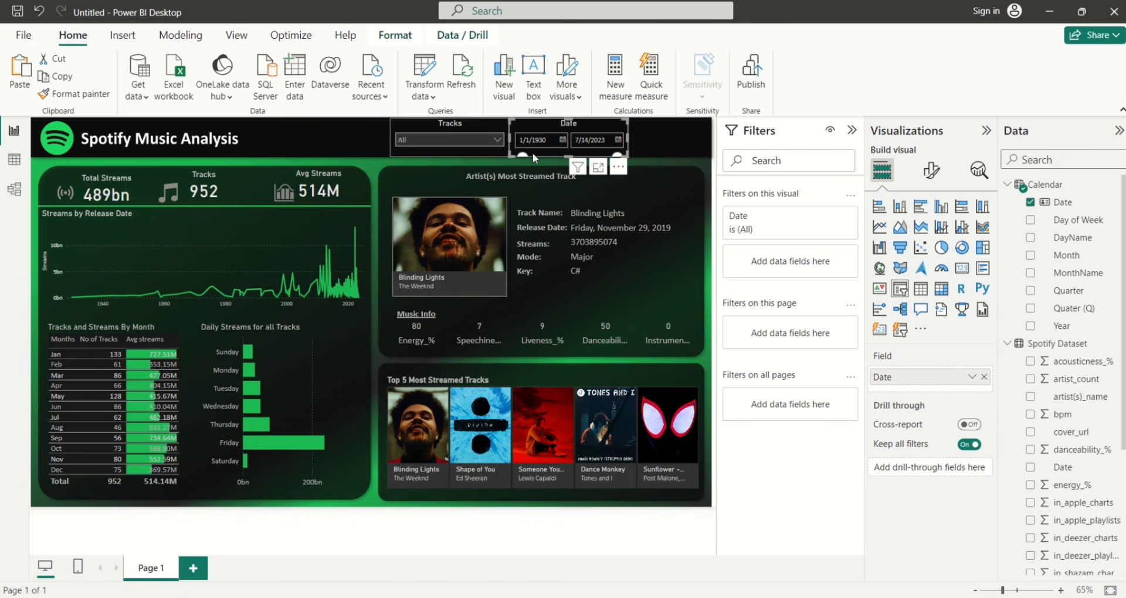
{"action": "mouse_move", "coordinate": [522, 155]}
{"action": "left_mouse_down"}
{"action": "mouse_move", "coordinate": [545, 156]}
{"action": "mouse_move", "coordinate": [507, 155]}
{"action": "left_mouse_up"}
{"action": "left_click", "coordinate": [931, 170]}
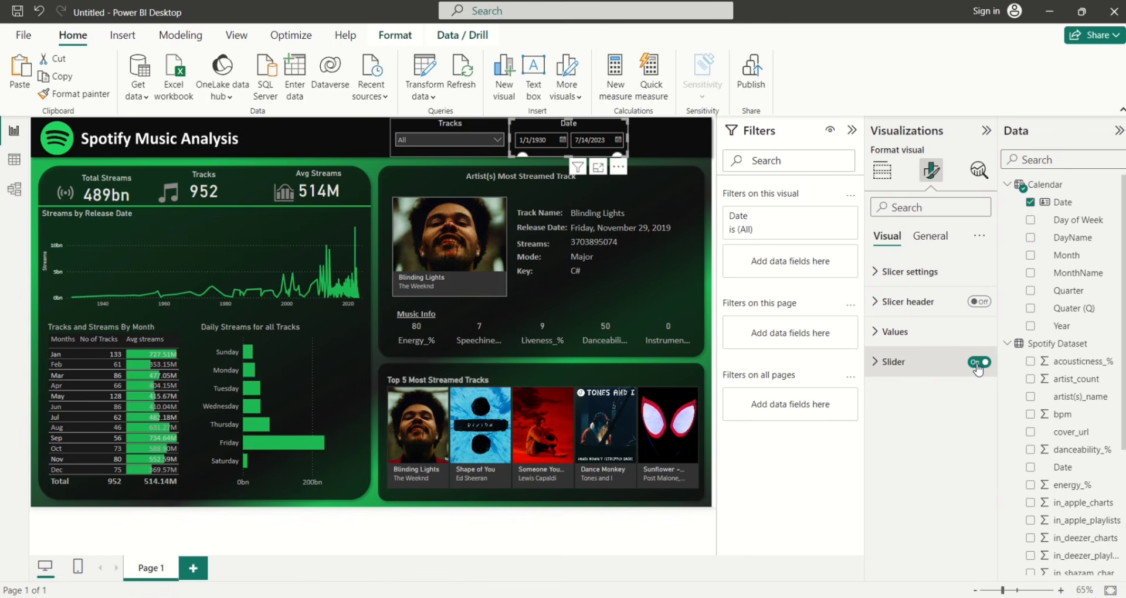
{"action": "left_click", "coordinate": [977, 362]}
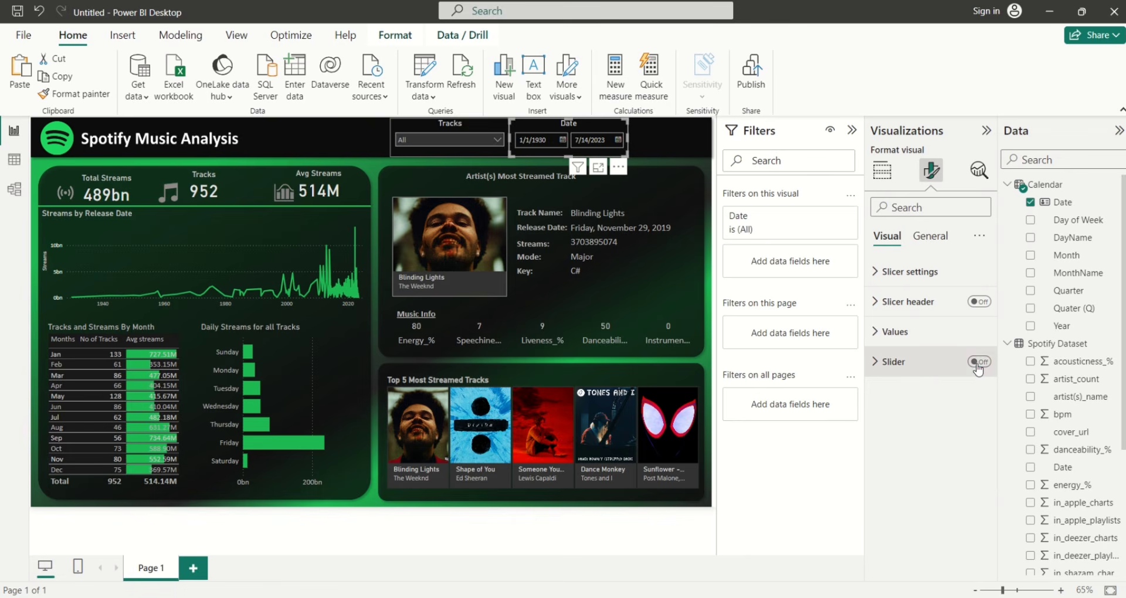
{"action": "left_click", "coordinate": [633, 153]}
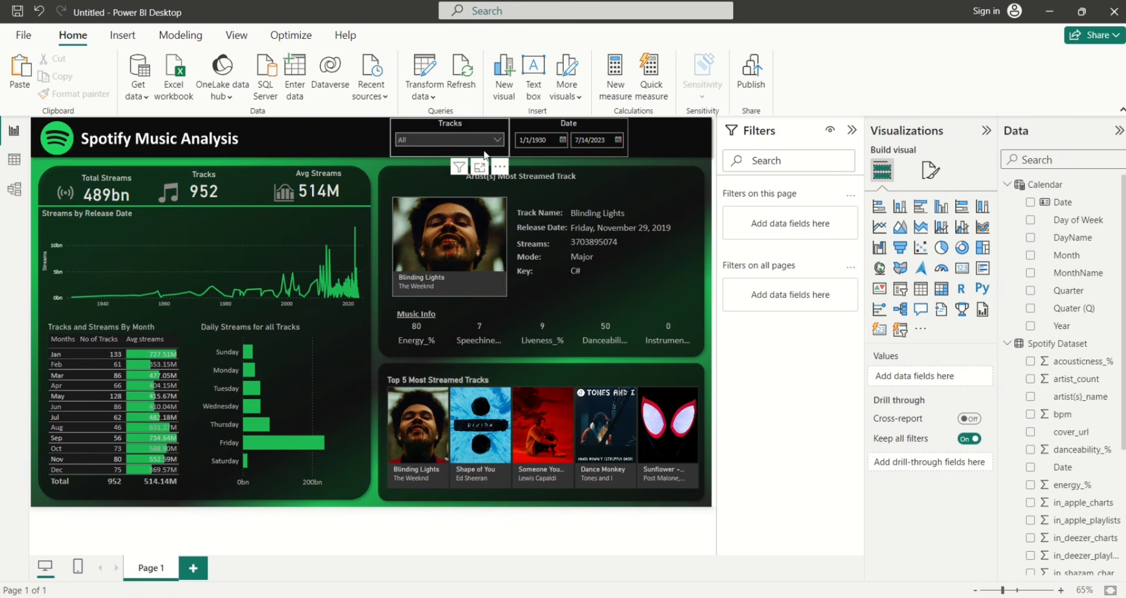
Paste another copy of the Tracks slicer right of Date and switch its field to artist(s)_name
{"action": "left_click", "coordinate": [484, 155]}
{"action": "key", "text": "ctrl+c"}
{"action": "key", "text": "ctrl+v"}
{"action": "left_click_drag", "start_coordinate": [462, 156], "coordinate": [629, 138]}
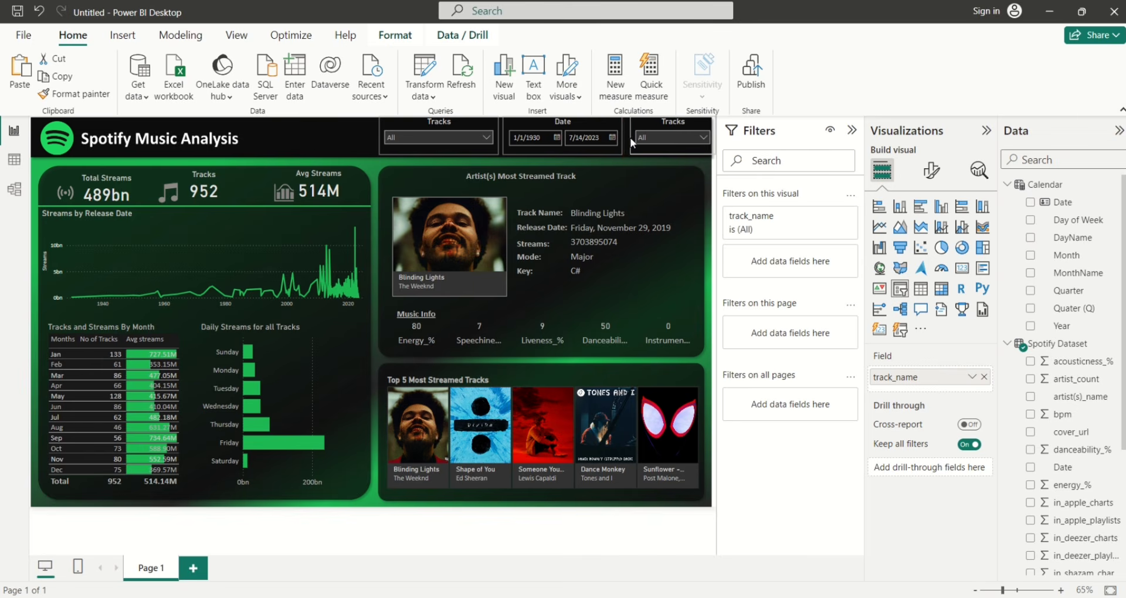
{"action": "key", "text": "Escape"}
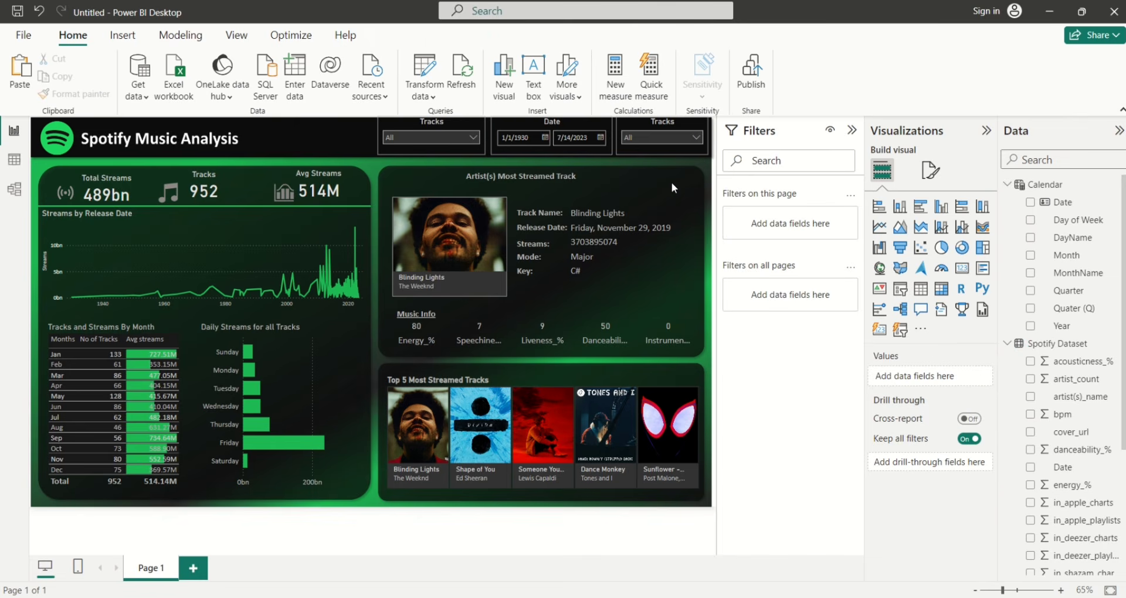
{"action": "left_click", "coordinate": [660, 152]}
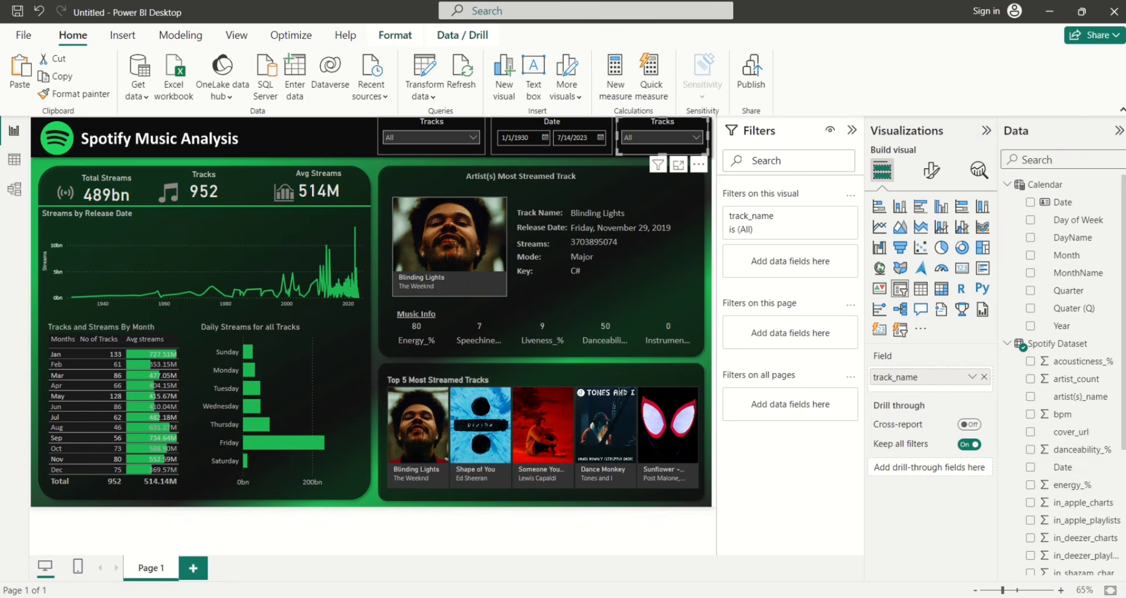
{"action": "scroll", "coordinate": [1062, 375], "scroll_direction": "down", "scroll_amount": 5}
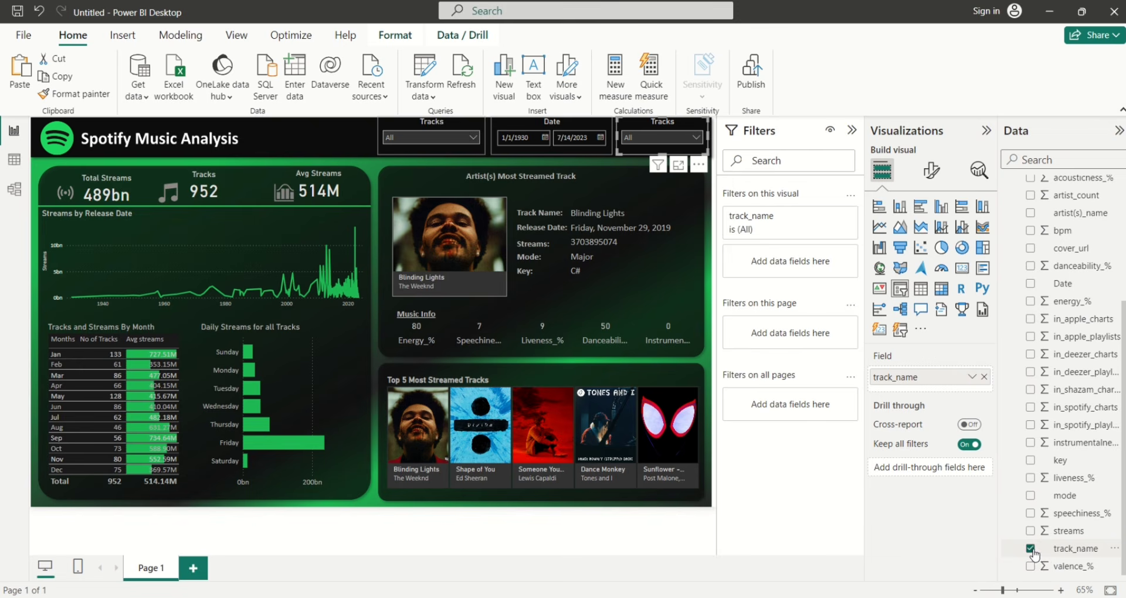
{"action": "left_click", "coordinate": [1031, 549]}
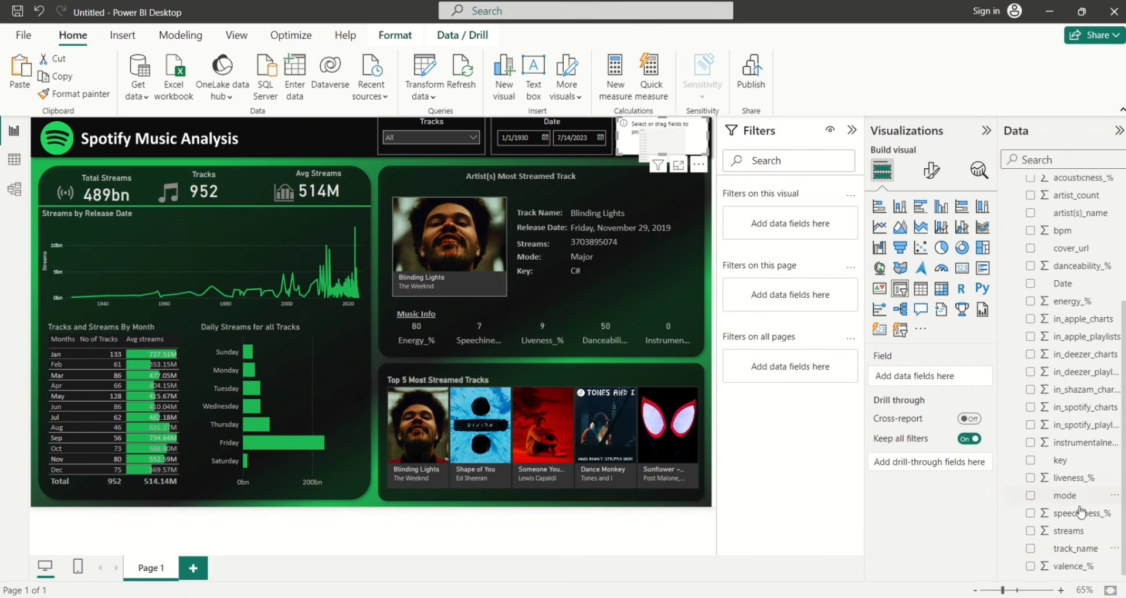
{"action": "left_click", "coordinate": [1031, 214]}
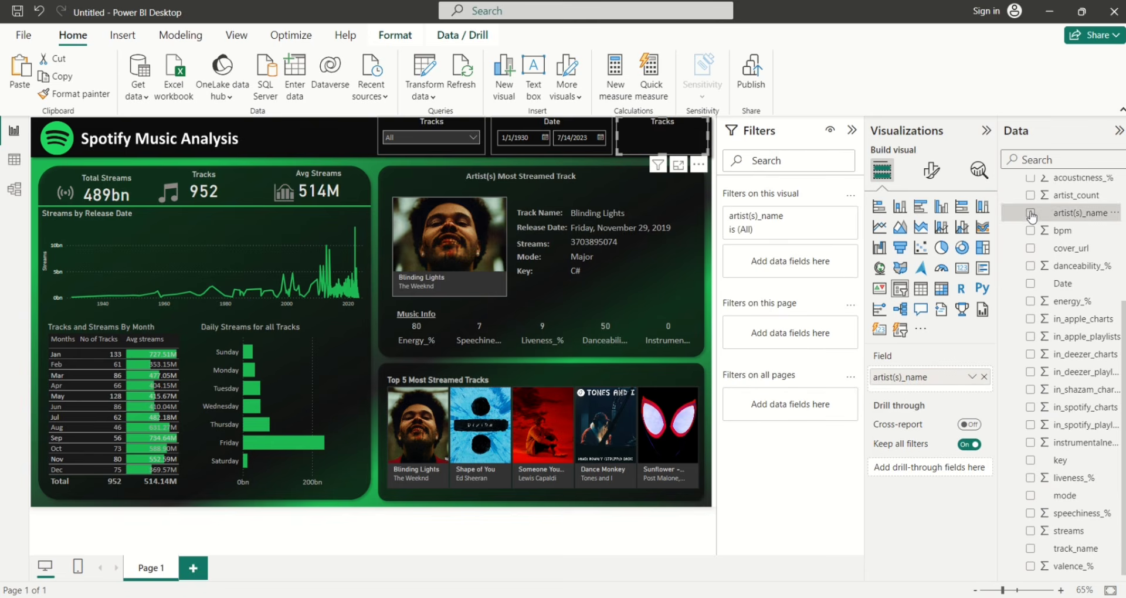
Change the new slicer's title text from Tracks to 'Artist(s)'
{"action": "left_click", "coordinate": [927, 176]}
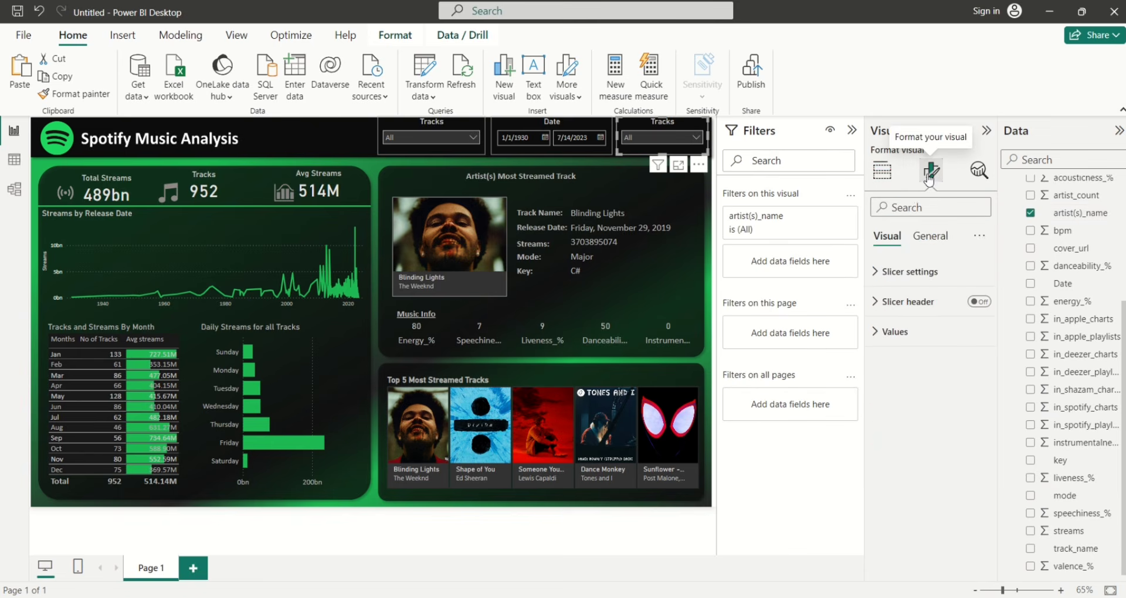
{"action": "left_click", "coordinate": [929, 236]}
{"action": "left_click", "coordinate": [876, 303]}
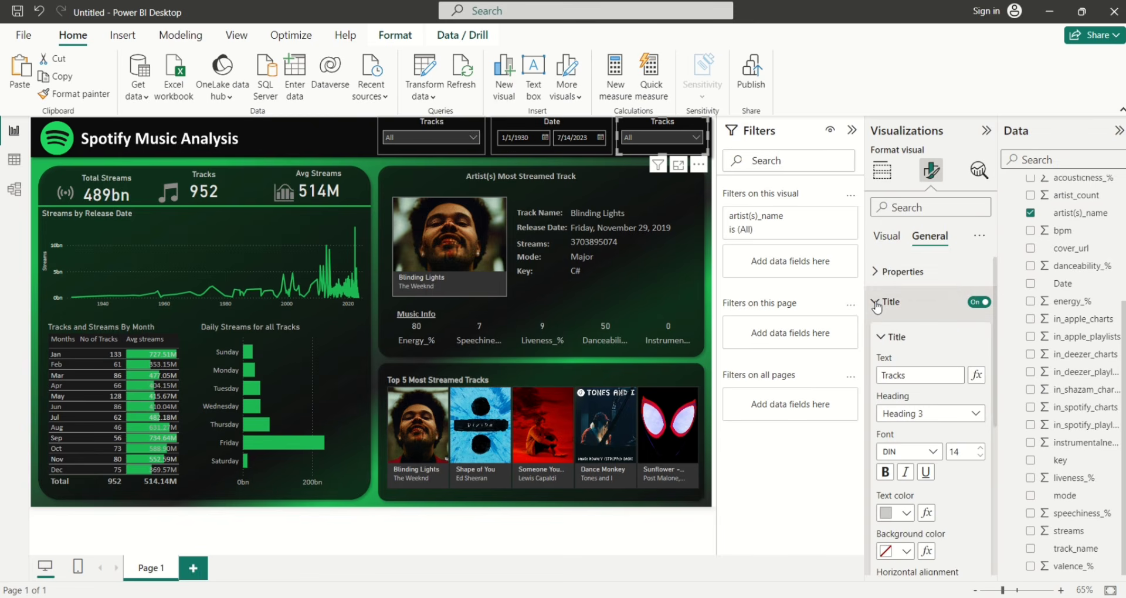
{"action": "left_click", "coordinate": [906, 376]}
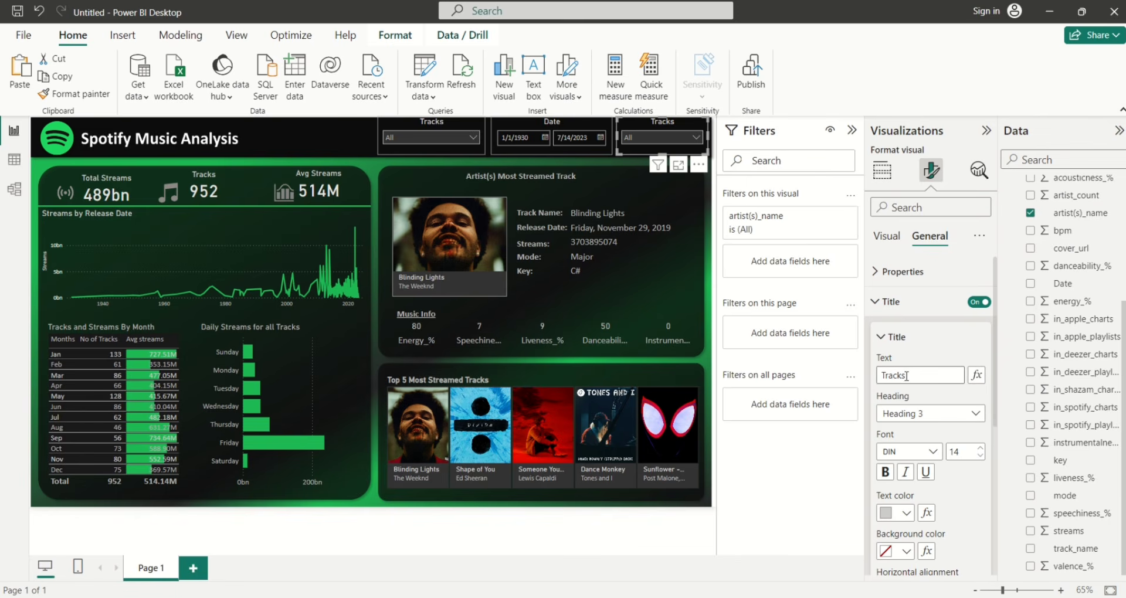
{"action": "key", "text": "BackSpace"}
{"action": "key", "text": "BackSpace"}
{"action": "key", "text": "BackSpace"}
{"action": "key", "text": "BackSpace"}
{"action": "key", "text": "BackSpace"}
{"action": "key", "text": "BackSpace"}
{"action": "type", "text": "Artist(s"}
{"action": "key", "text": "BackSpace"}
{"action": "type", "text": "s)"}
{"action": "left_click", "coordinate": [372, 165]}
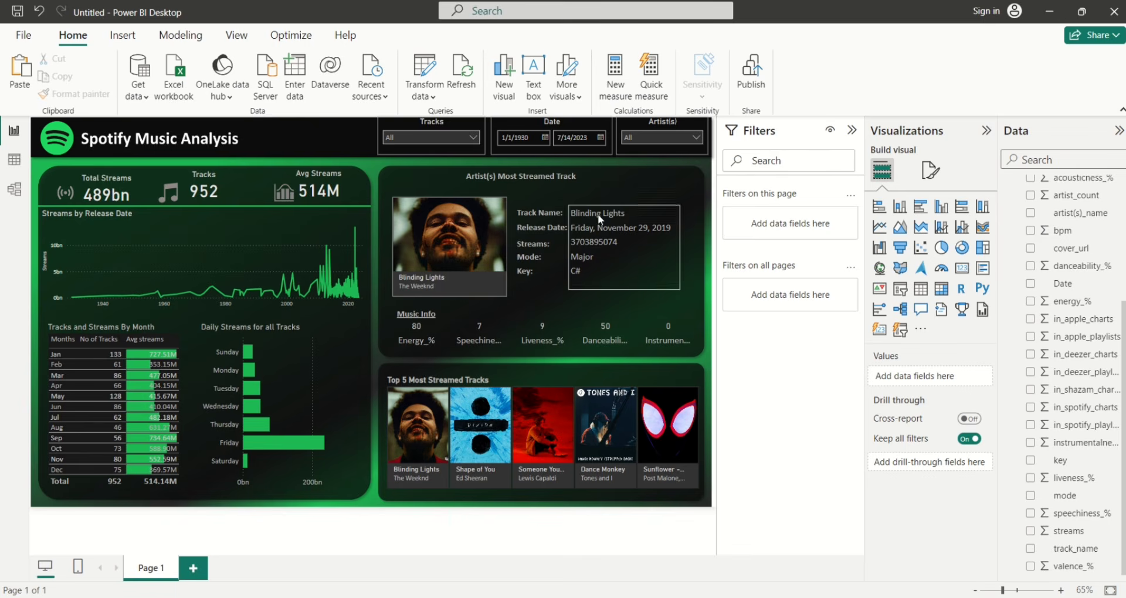
{"action": "left_click", "coordinate": [696, 136]}
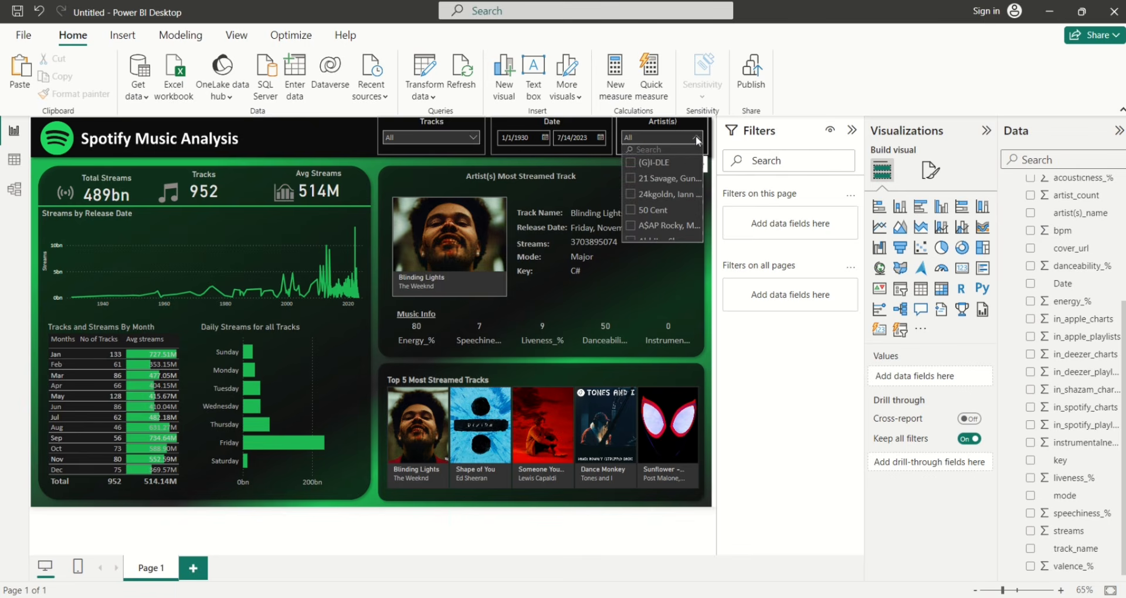
{"action": "left_click", "coordinate": [631, 211]}
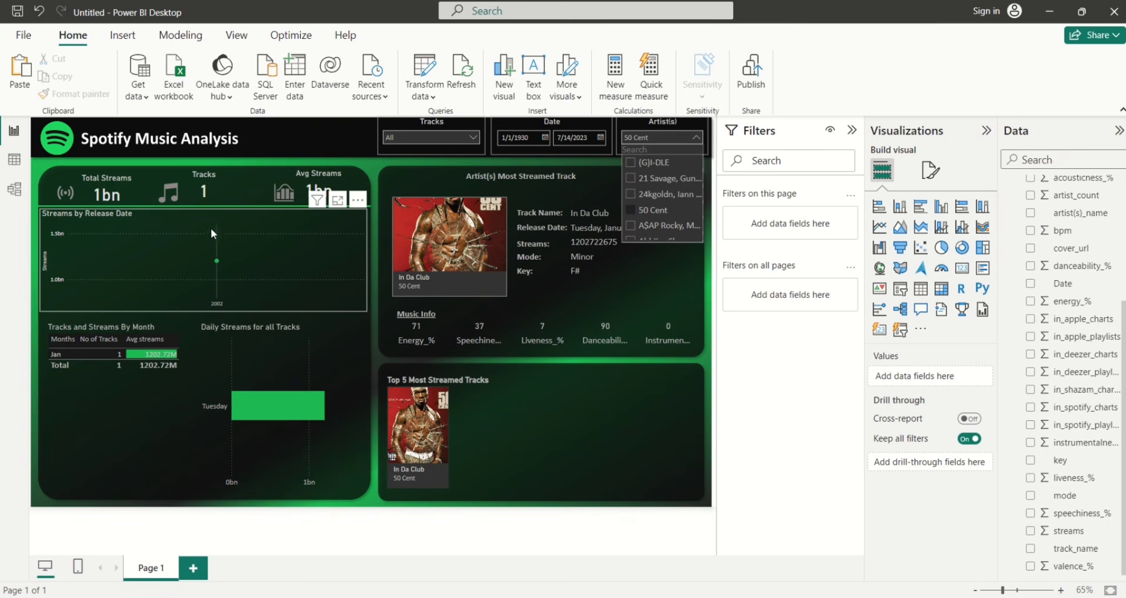
{"action": "left_click", "coordinate": [632, 211]}
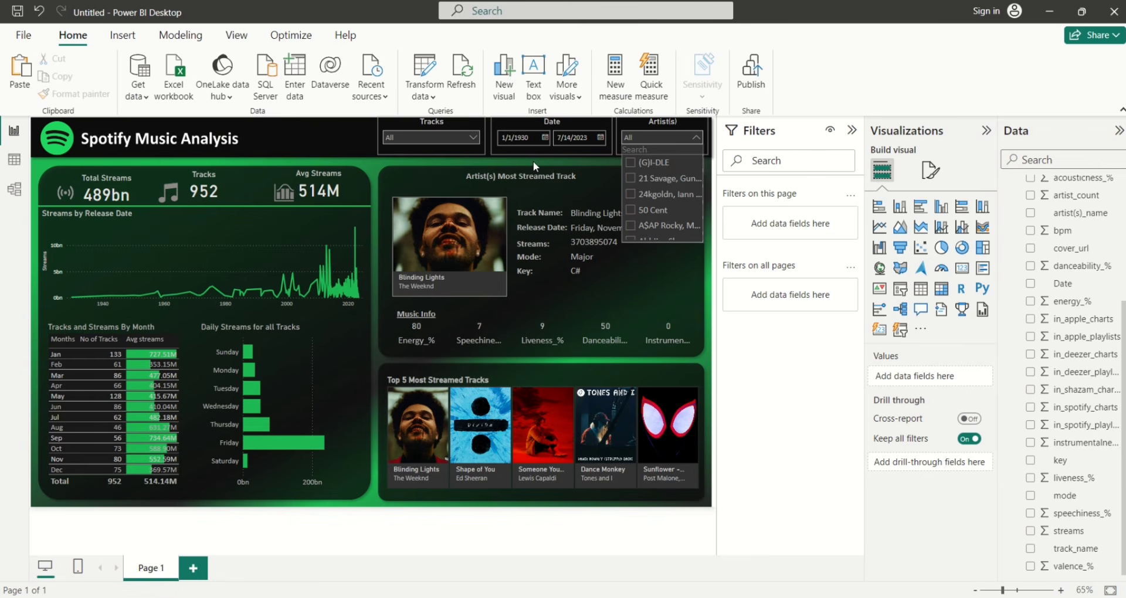
{"action": "left_click", "coordinate": [533, 161]}
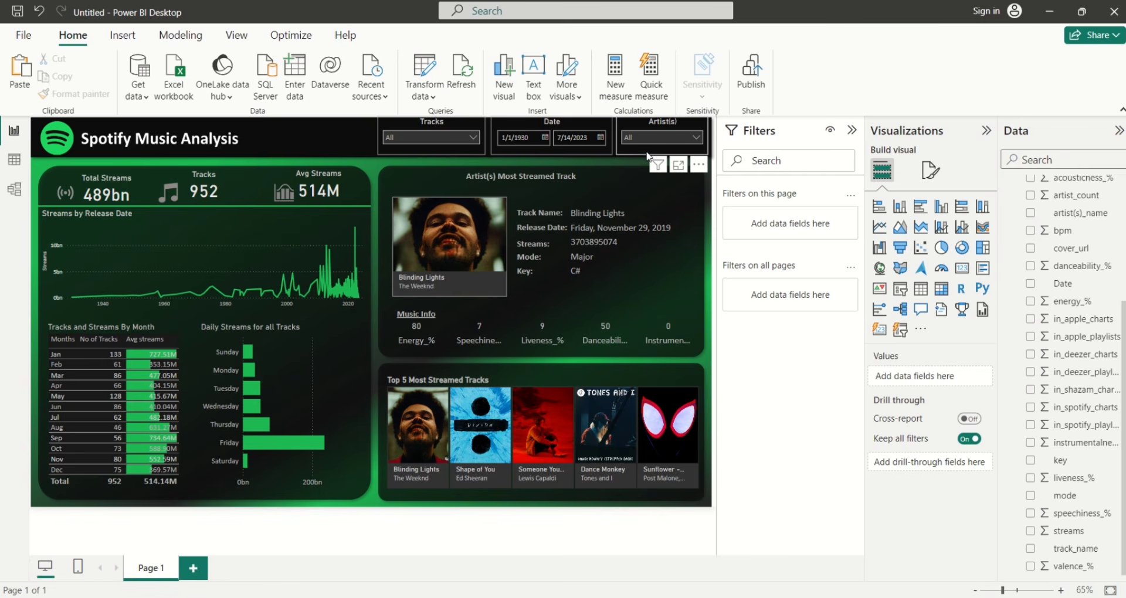
{"action": "left_click", "coordinate": [666, 124]}
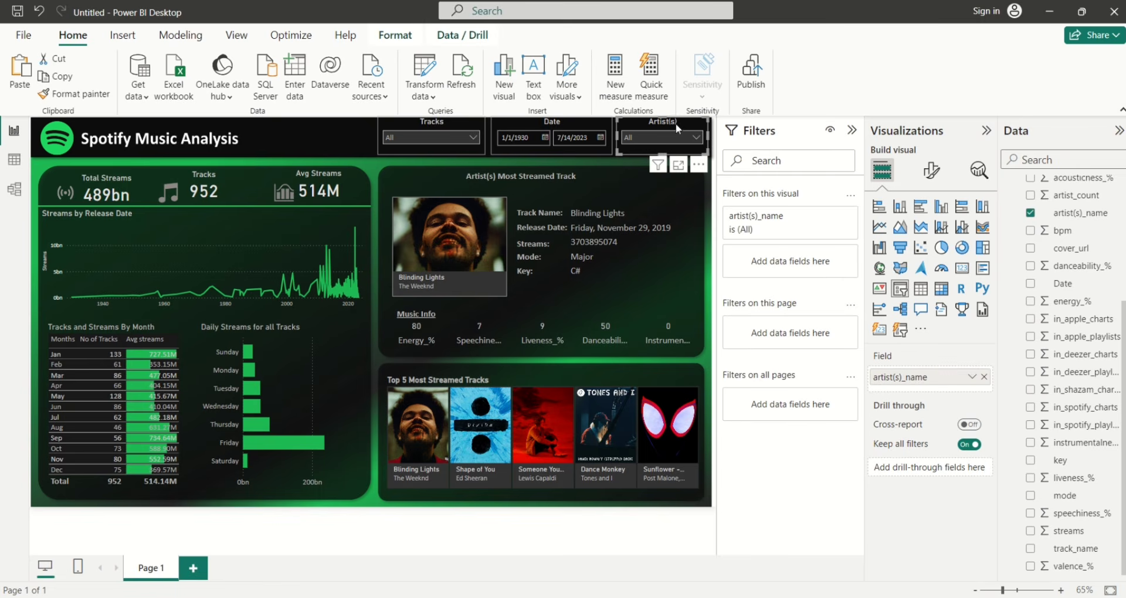
Set the Artist(s) slicer to None on the monthly table, Daily Streams, Streams by Release Date and Top 5 visuals
{"action": "left_click", "coordinate": [406, 43]}
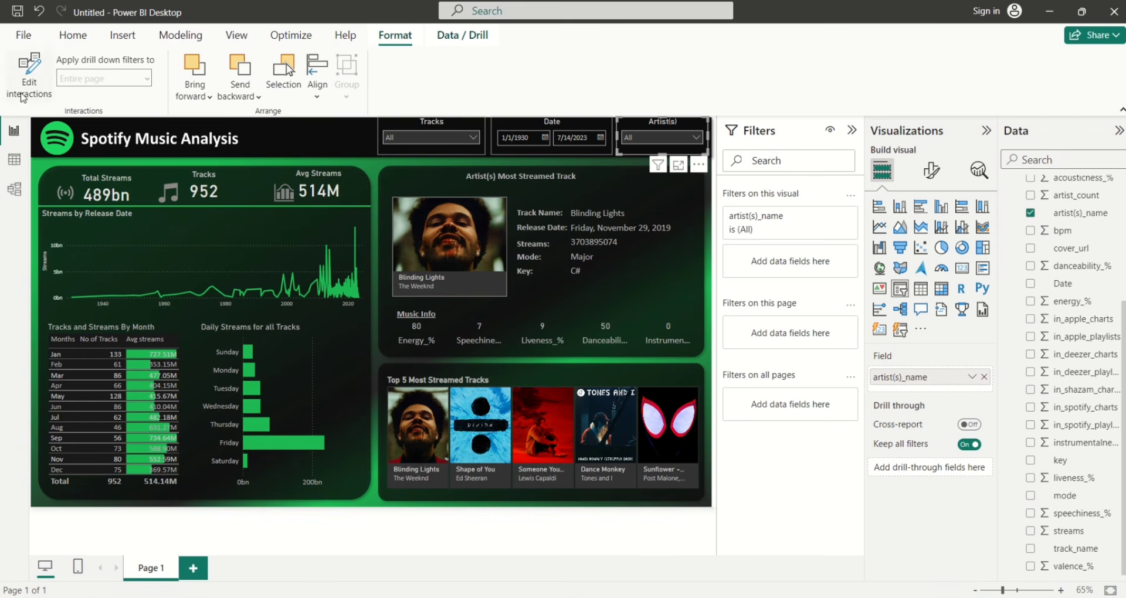
{"action": "left_click", "coordinate": [23, 93]}
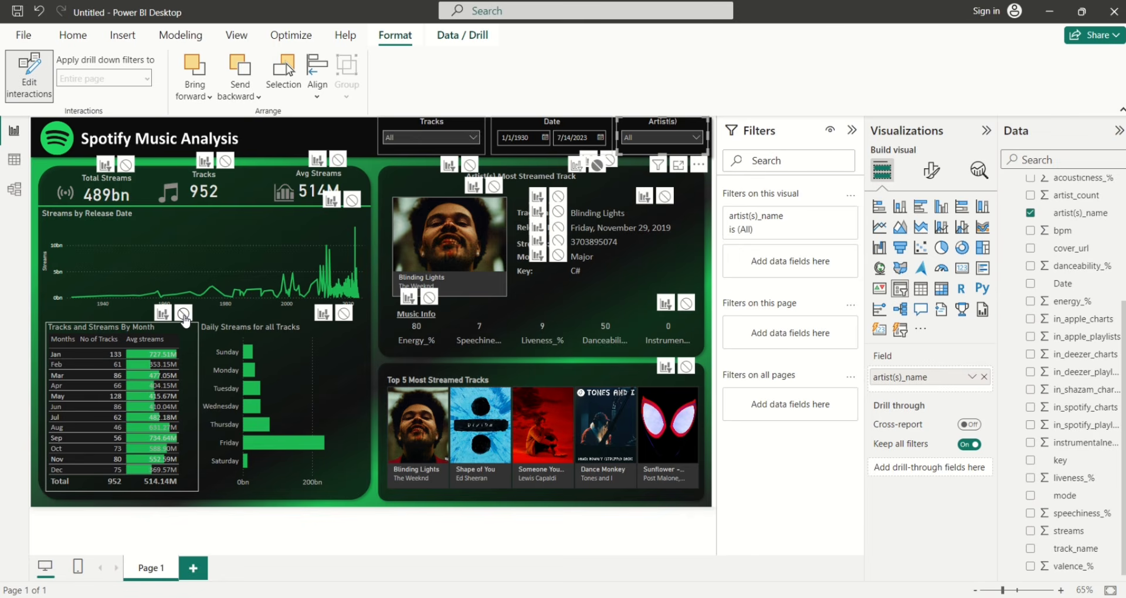
{"action": "left_click", "coordinate": [183, 314]}
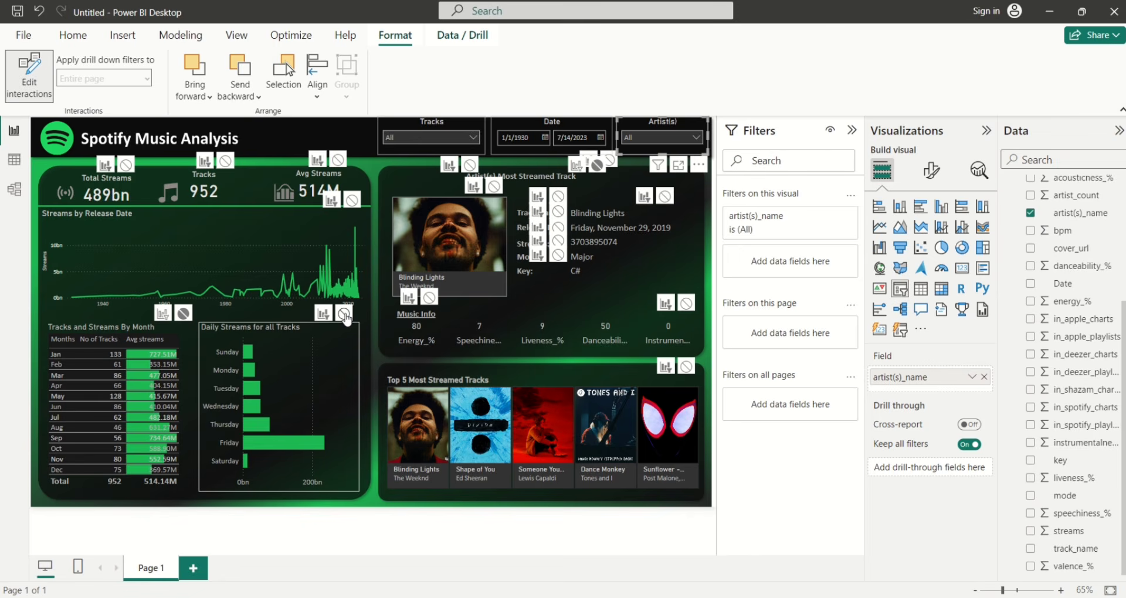
{"action": "left_click", "coordinate": [344, 315]}
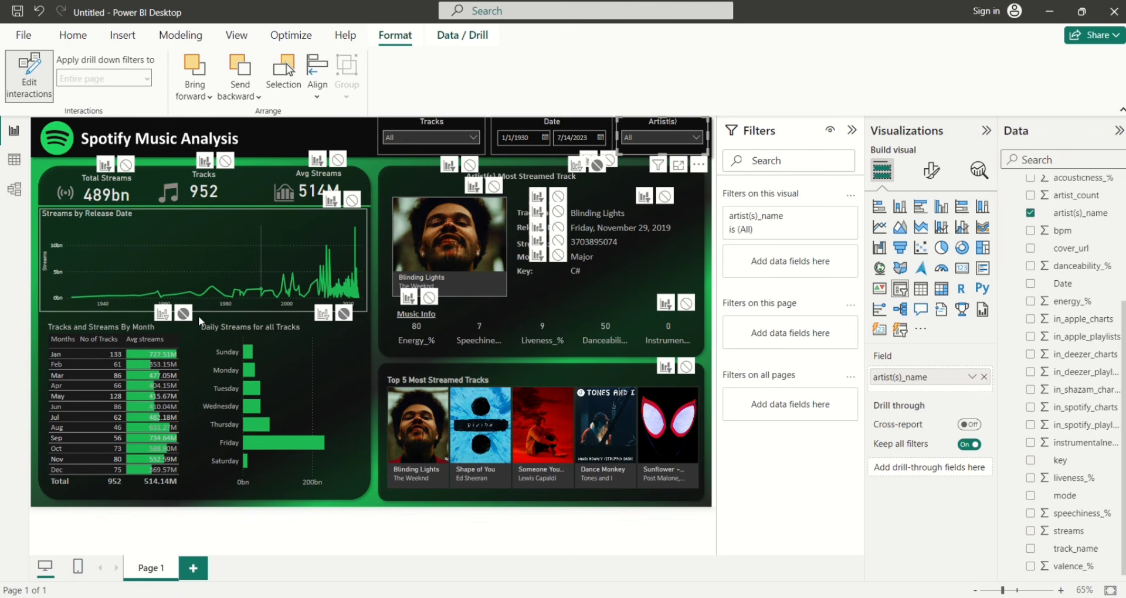
{"action": "left_click", "coordinate": [352, 200]}
{"action": "left_click", "coordinate": [352, 200]}
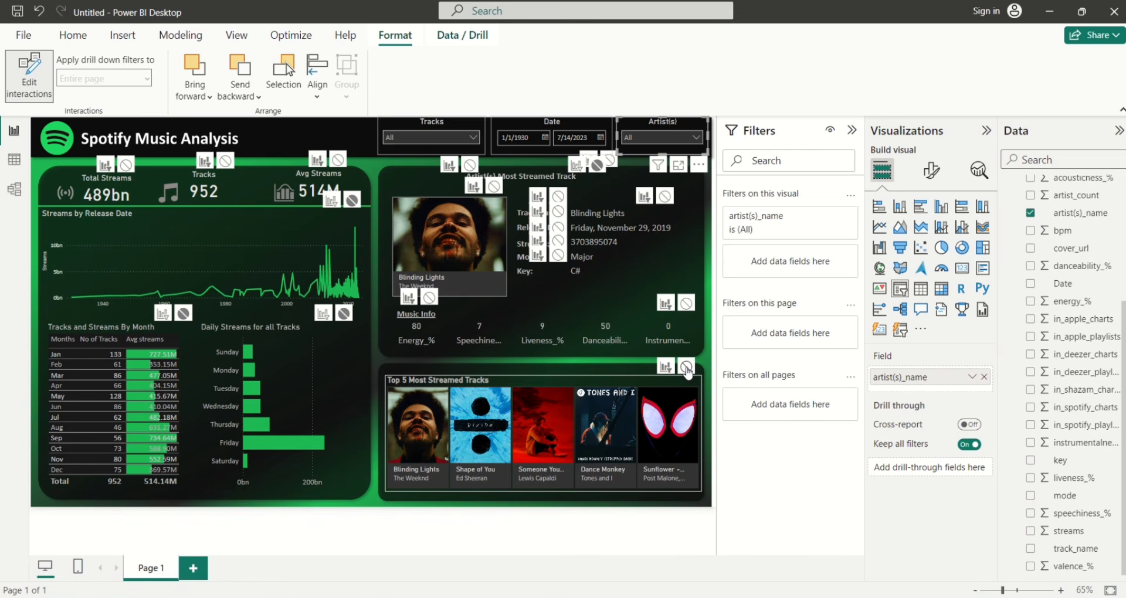
{"action": "left_click", "coordinate": [686, 368]}
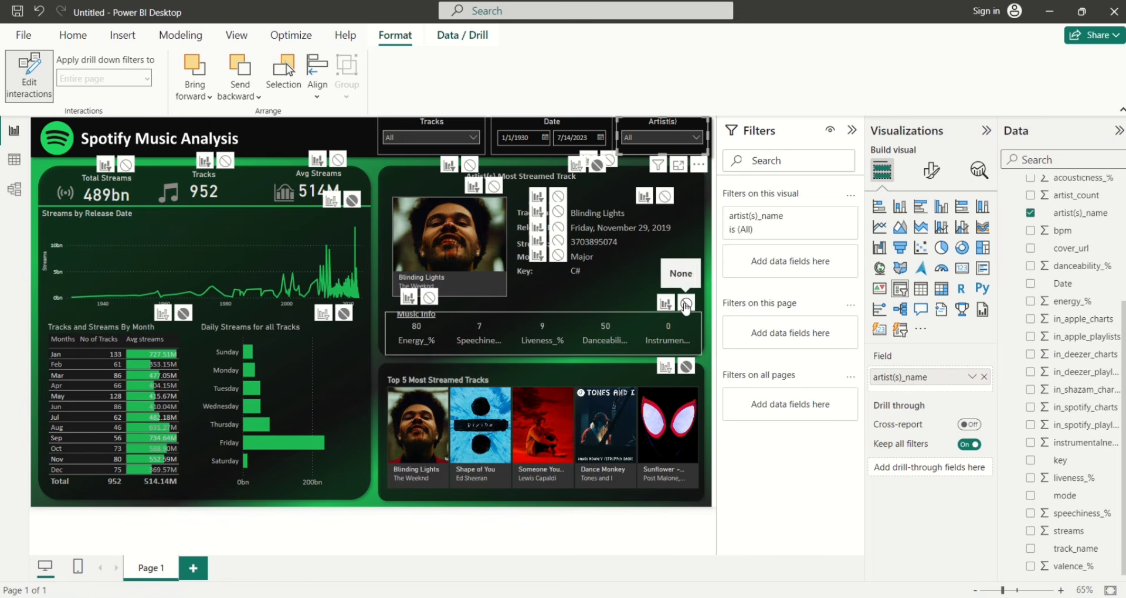
{"action": "left_click", "coordinate": [686, 304]}
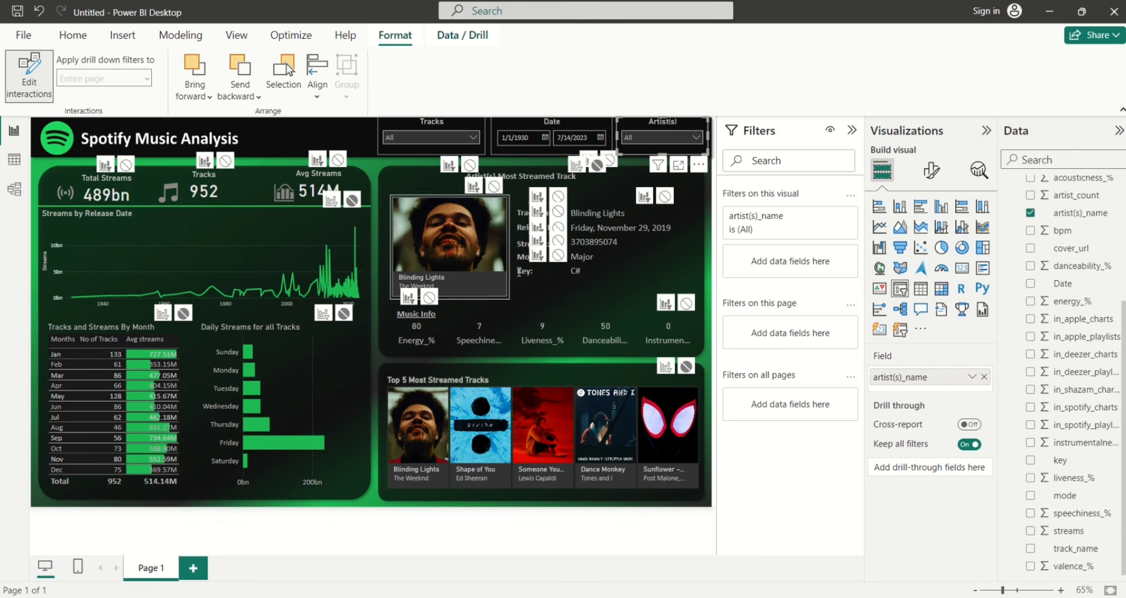
{"action": "left_click", "coordinate": [24, 88]}
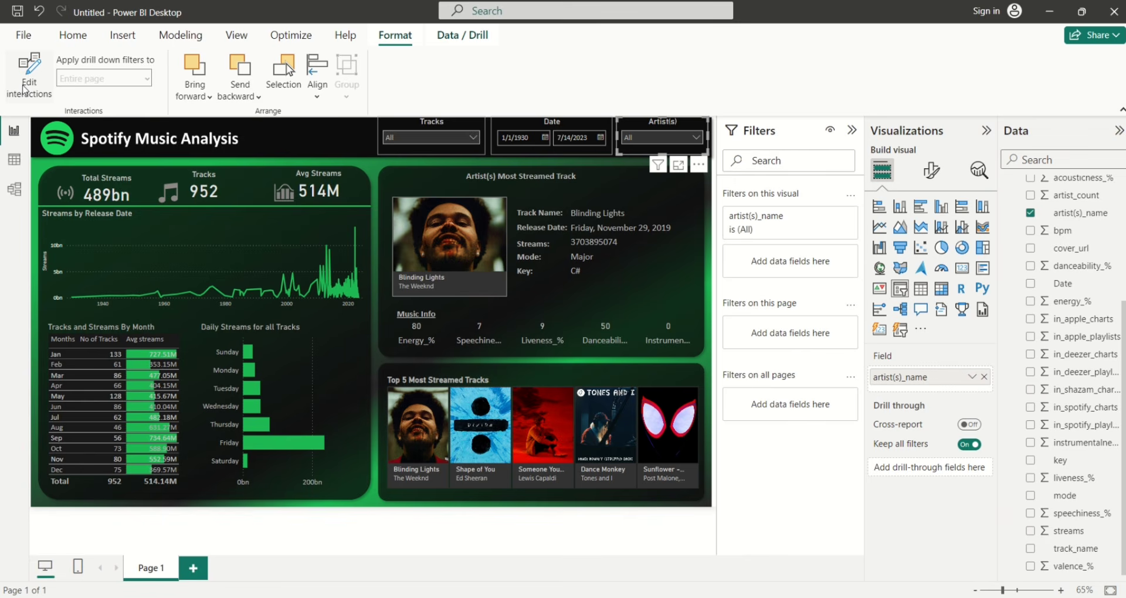
Move the Tracks card slightly lower in the header
{"action": "left_click", "coordinate": [161, 155]}
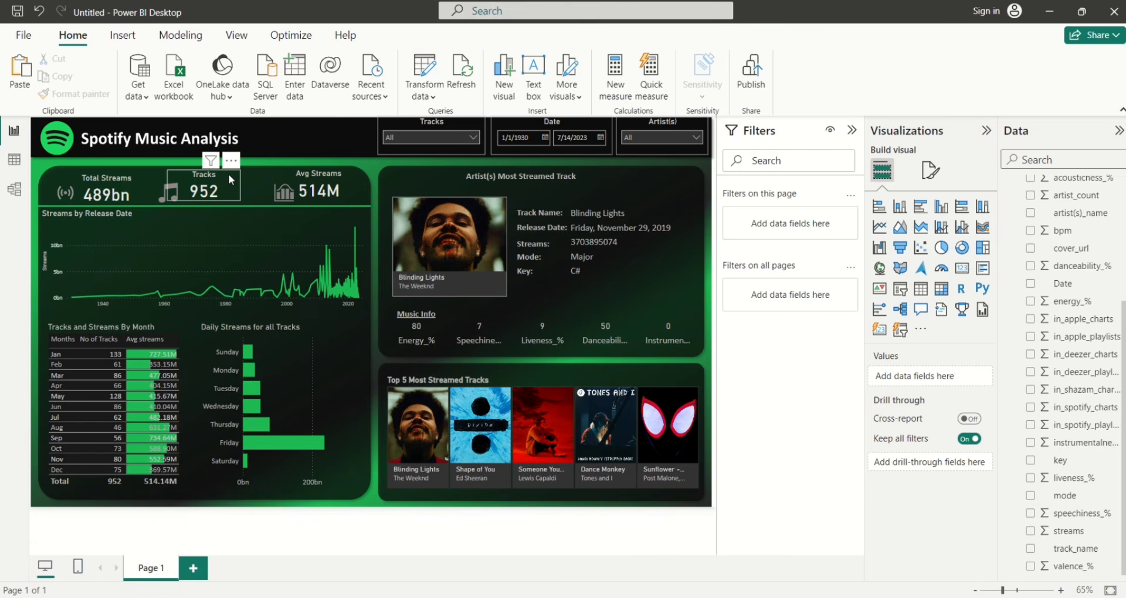
{"action": "left_click_drag", "start_coordinate": [228, 174], "coordinate": [234, 178]}
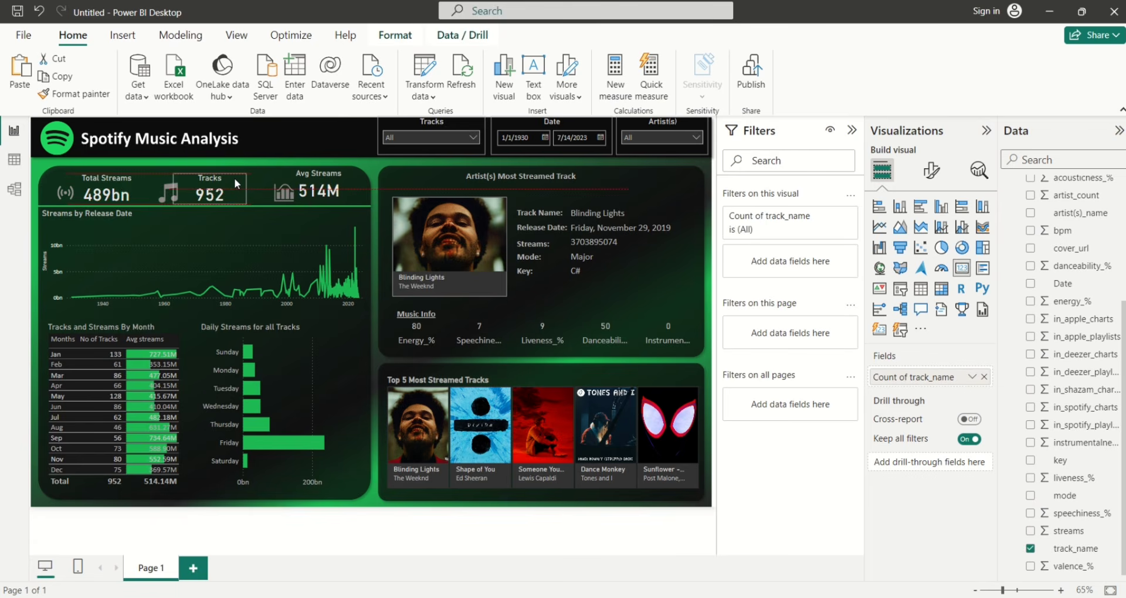
{"action": "left_click", "coordinate": [645, 163]}
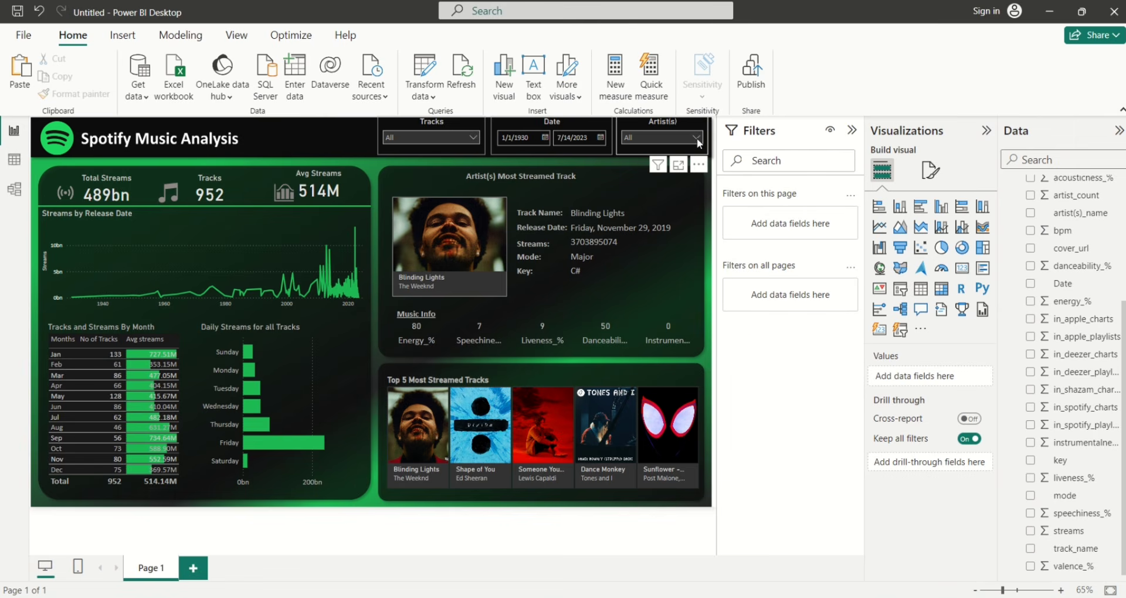
Test the Artist(s) slicer with 50 Cent, then undo to return it to All
{"action": "left_click", "coordinate": [696, 138]}
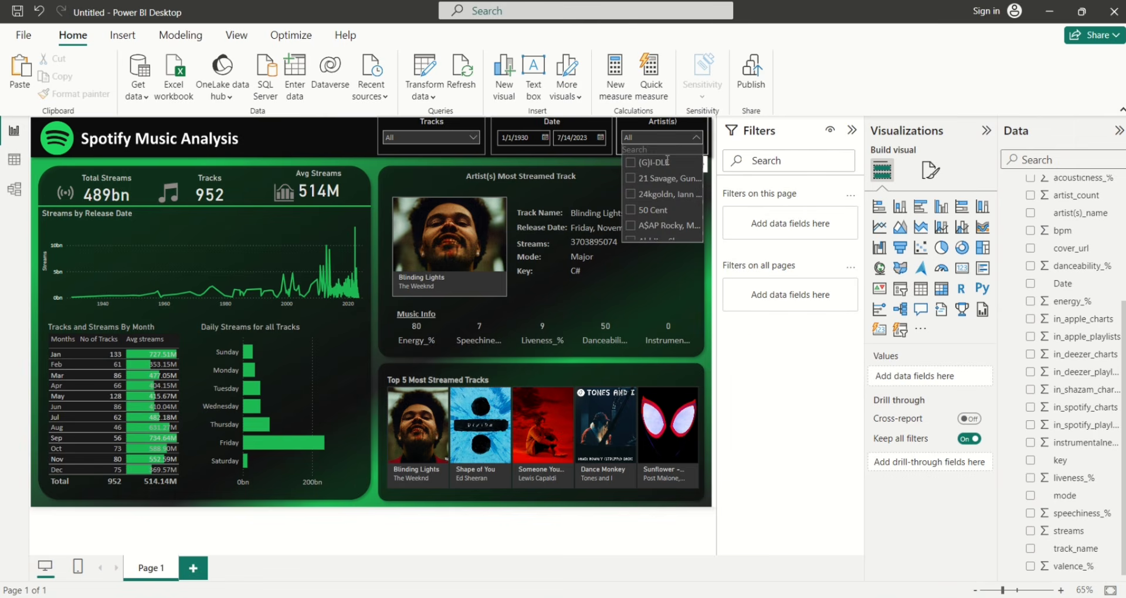
{"action": "left_click", "coordinate": [633, 212]}
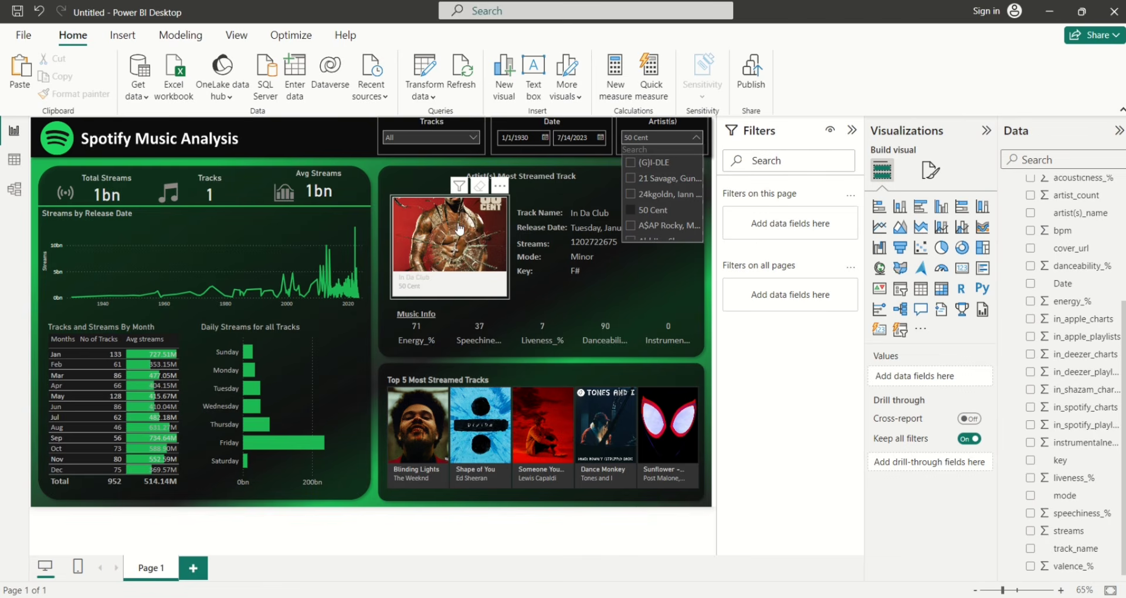
{"action": "left_click", "coordinate": [633, 214]}
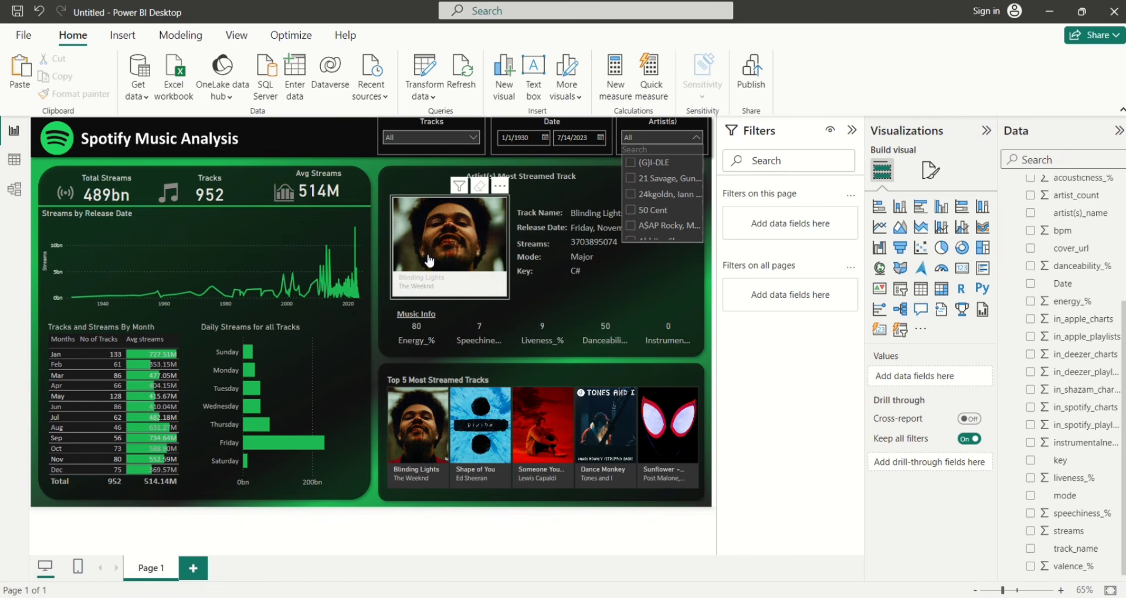
{"action": "left_click", "coordinate": [630, 212]}
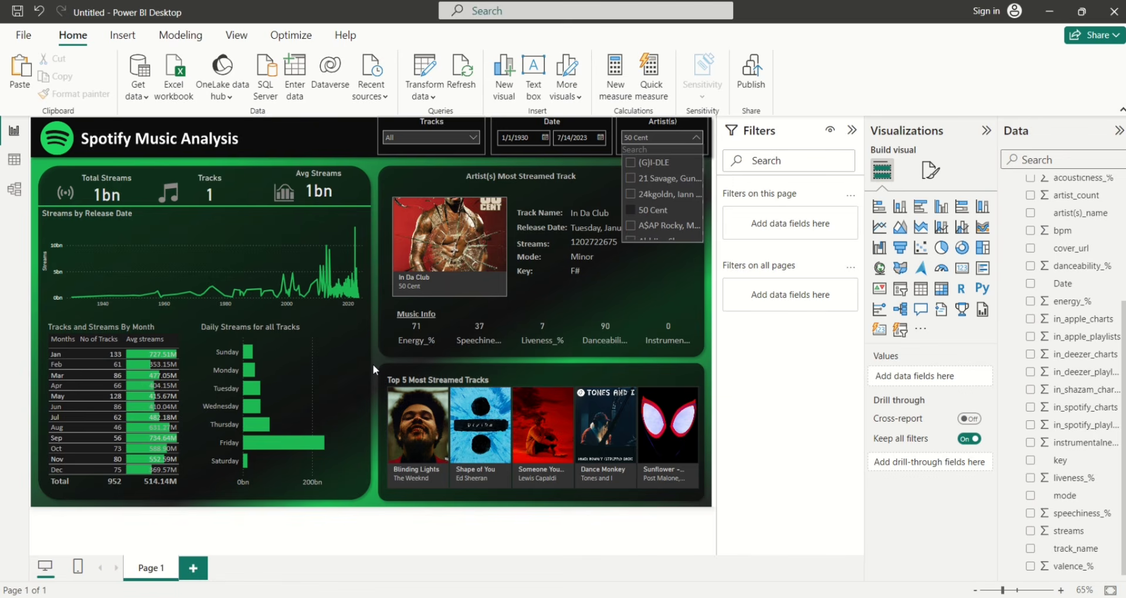
{"action": "key", "text": "ctrl+z"}
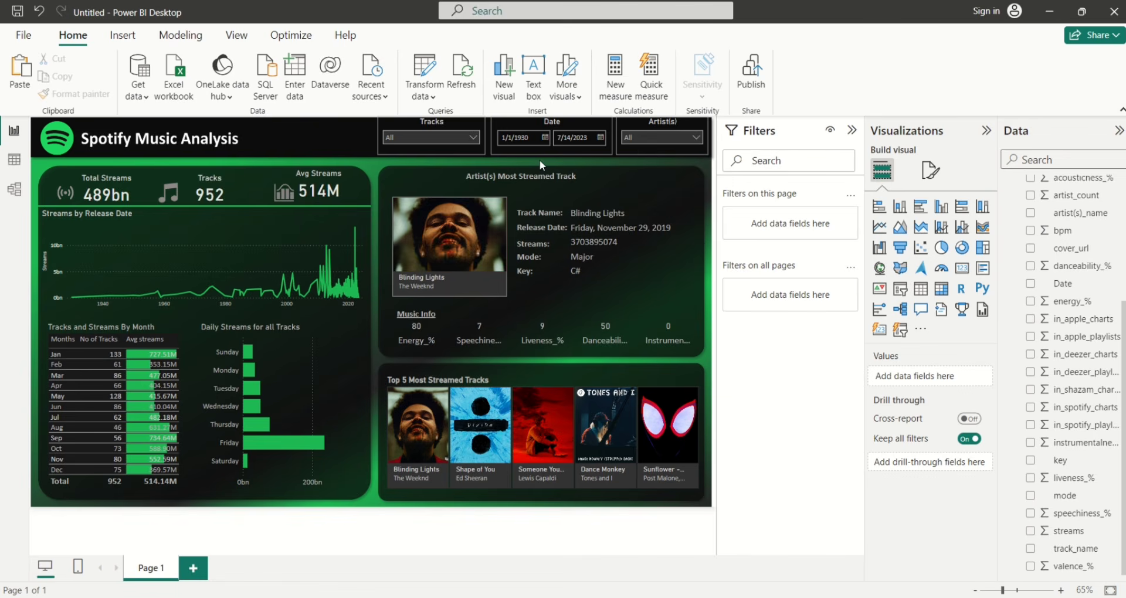